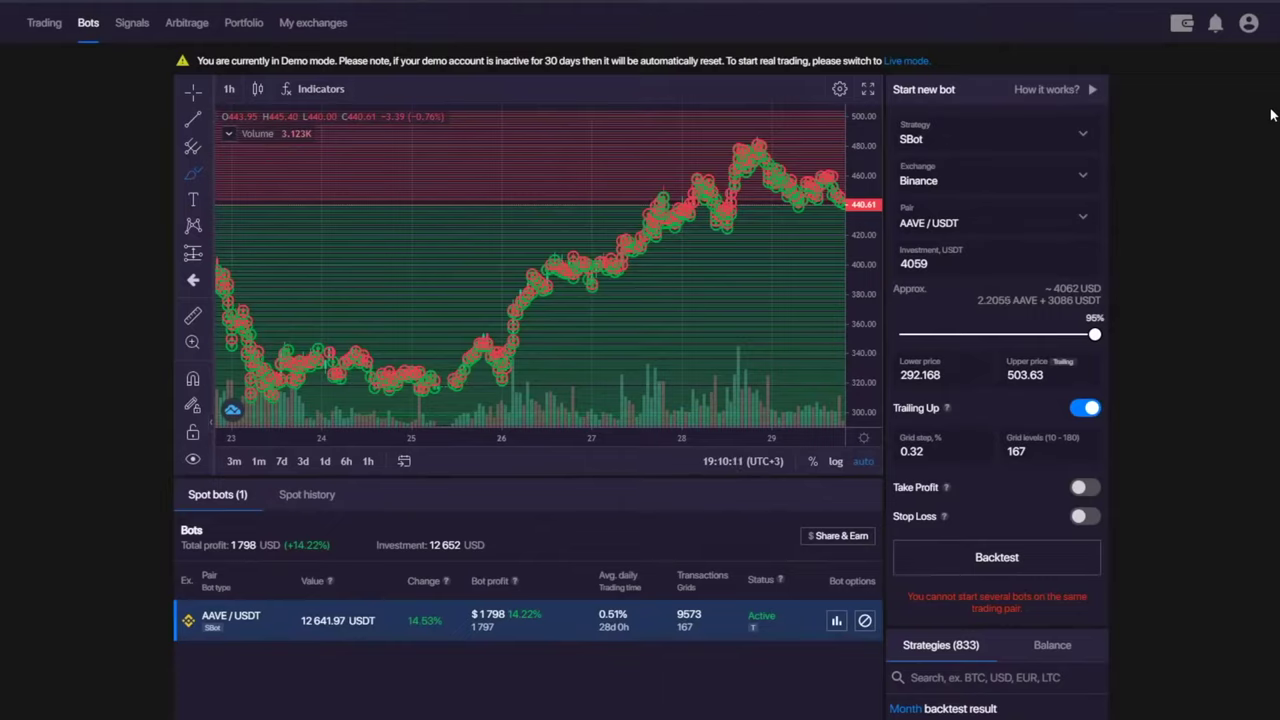
- Review the account balances of the connected exchanges
{"action": "left_click", "coordinate": [1182, 22]}
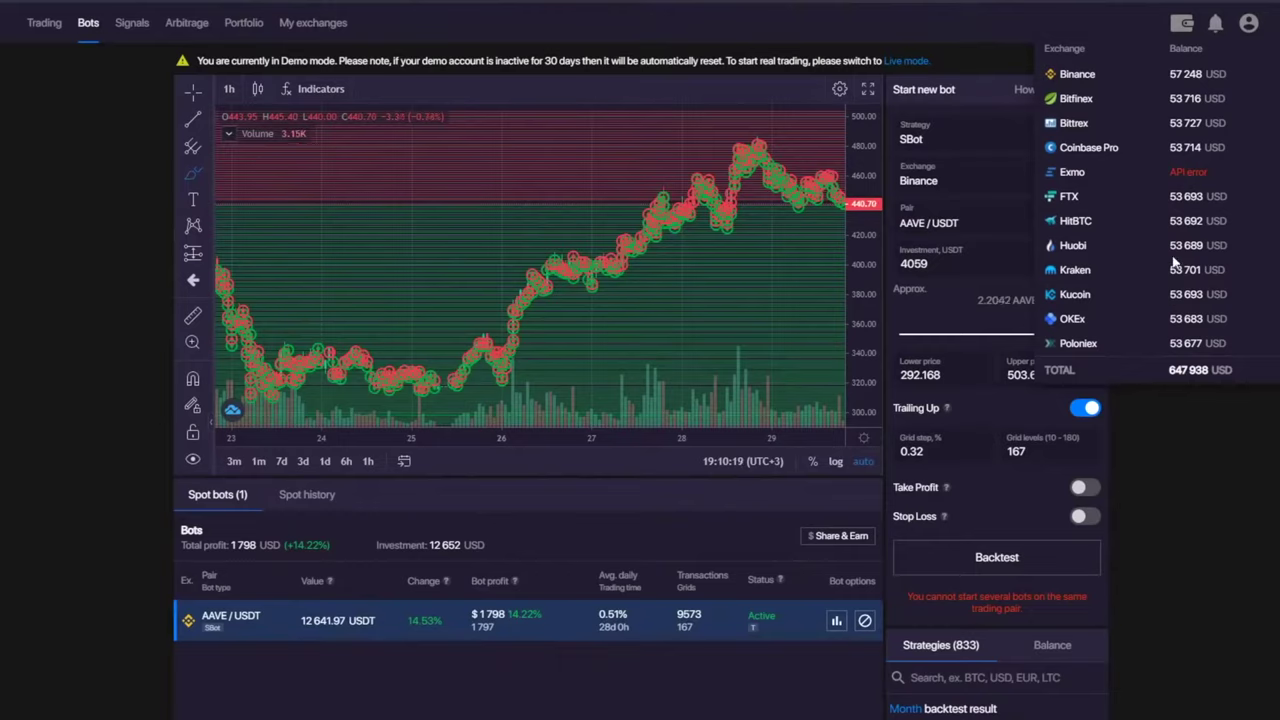
{"action": "left_click_drag", "start_coordinate": [1168, 246], "coordinate": [1213, 252]}
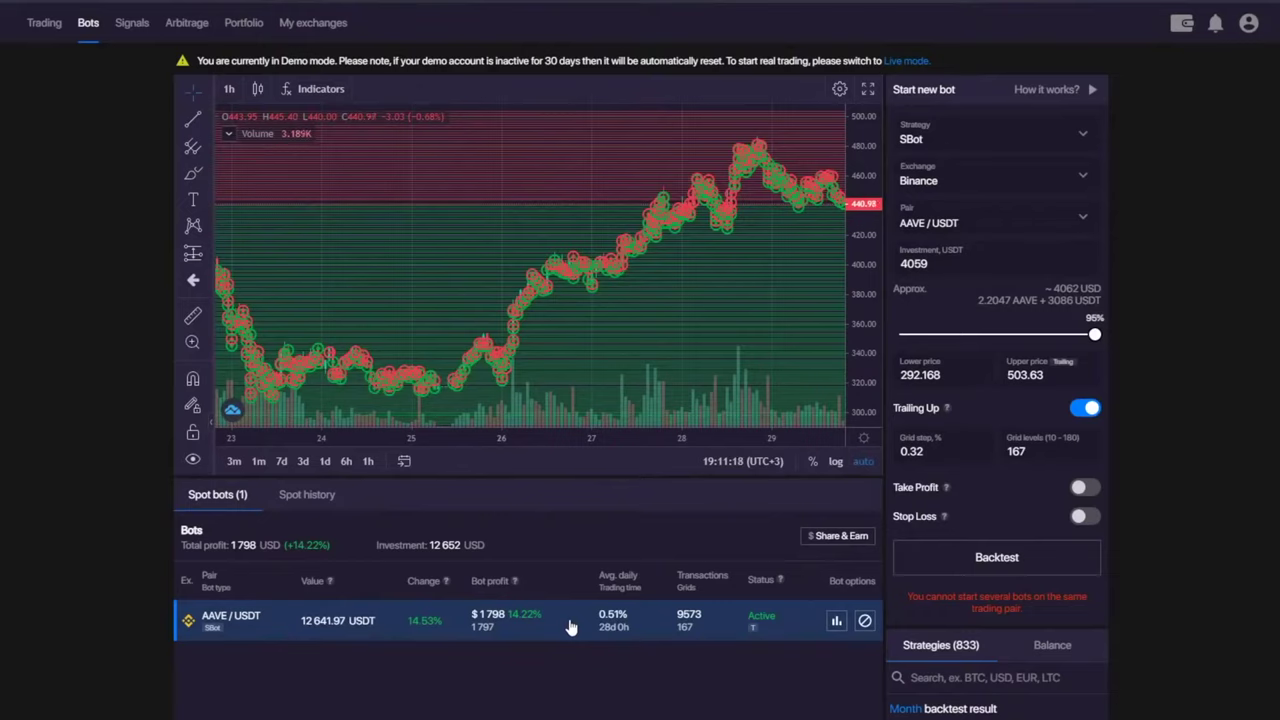
- Review the bot's full price grid on the AAVE/USDT chart and the available bot strategies
{"action": "scroll", "coordinate": [735, 300], "scroll_direction": "down", "scroll_amount": 3}
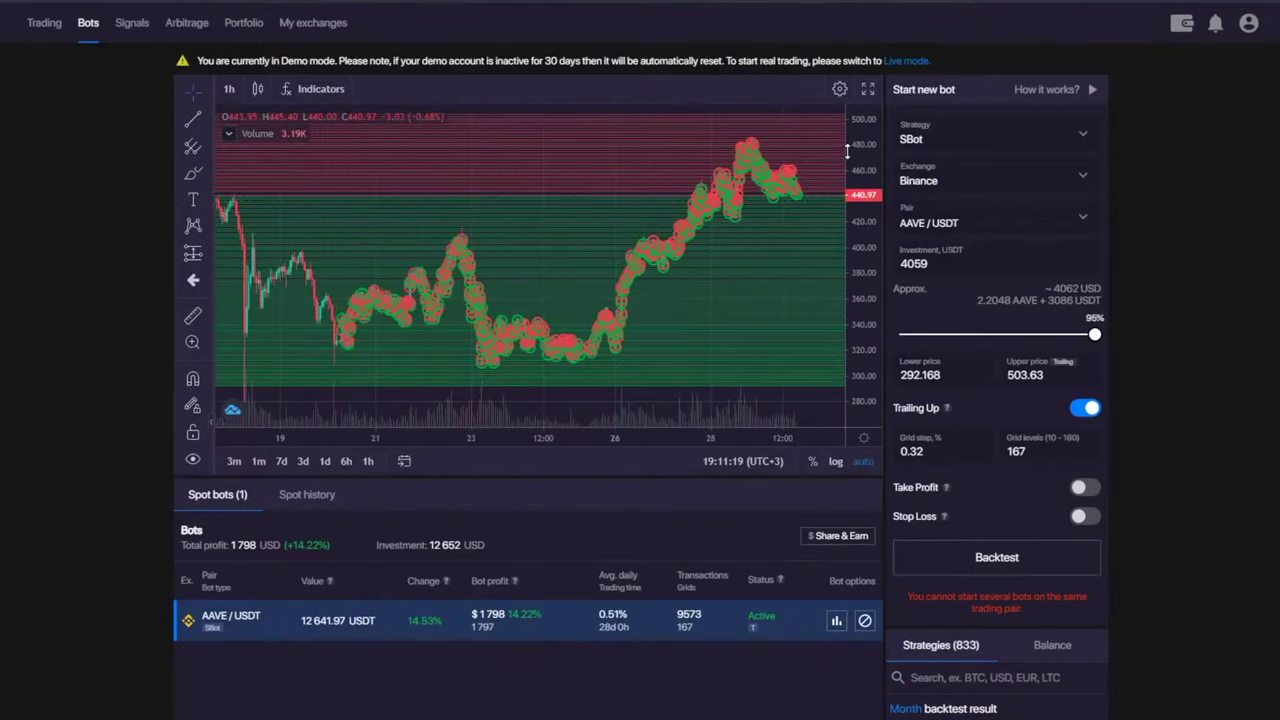
{"action": "left_click_drag", "start_coordinate": [847, 148], "coordinate": [880, 256]}
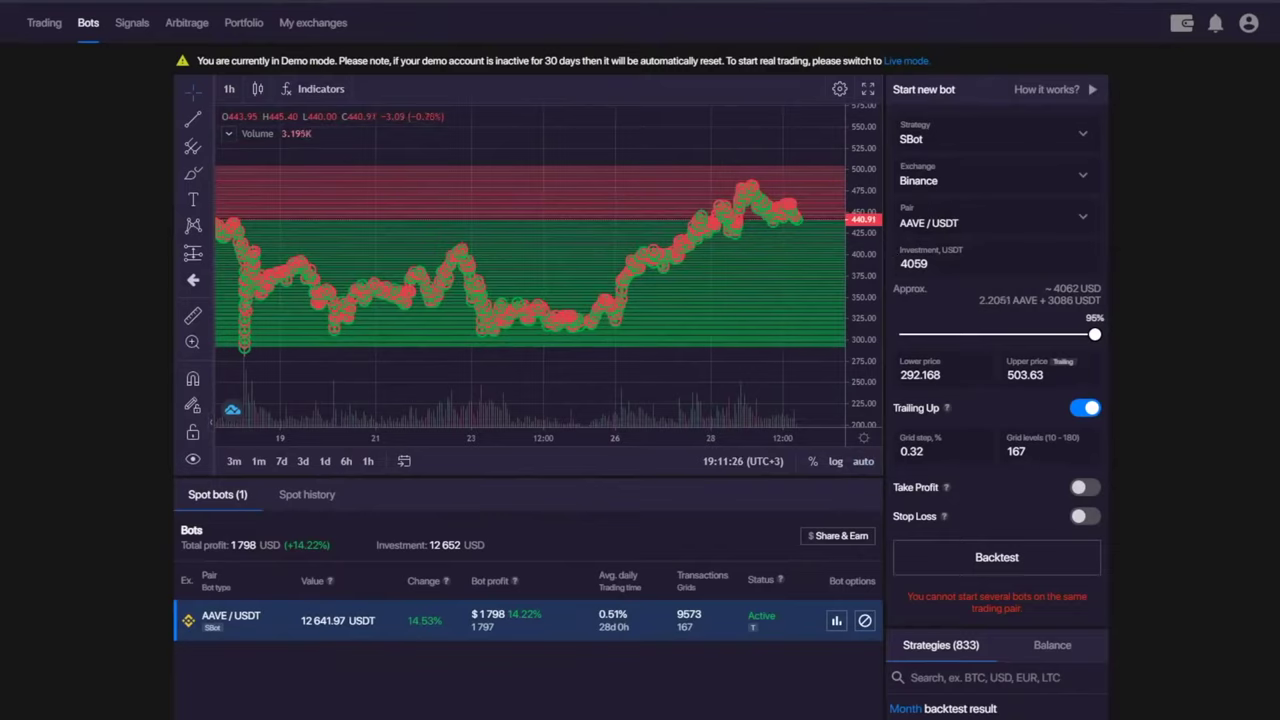
{"action": "left_click", "coordinate": [970, 147]}
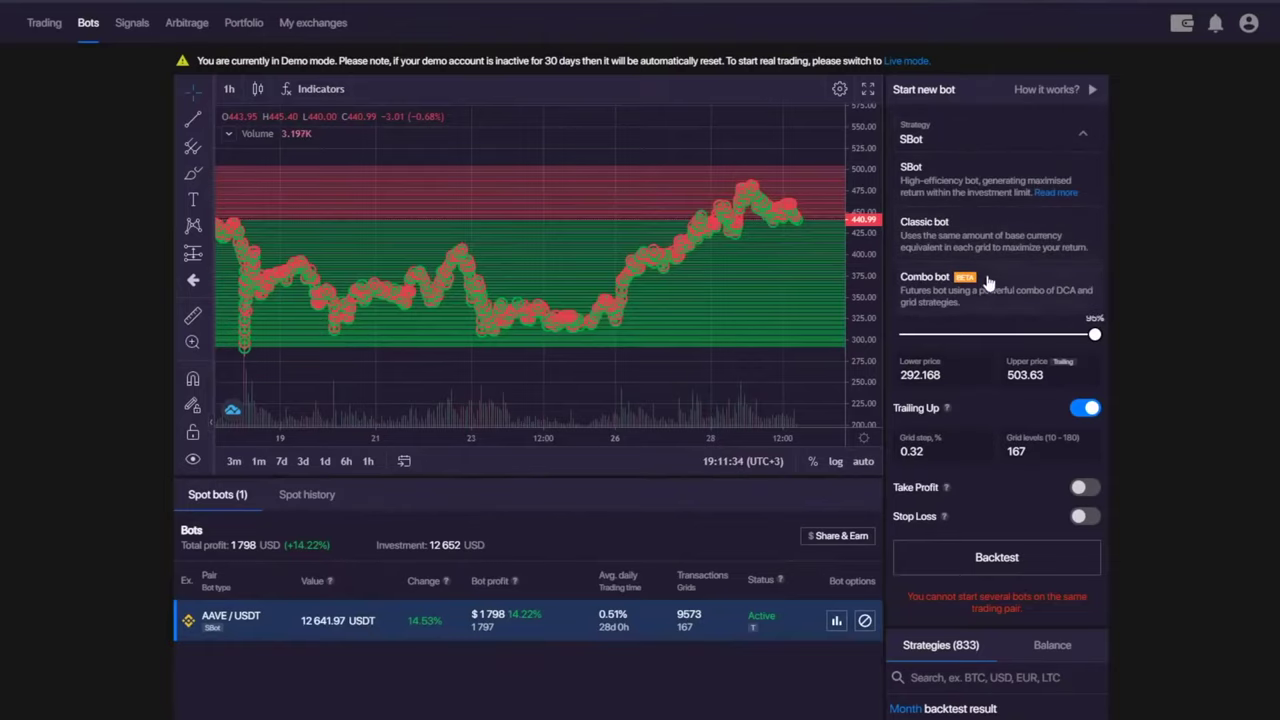
{"action": "left_click", "coordinate": [963, 140]}
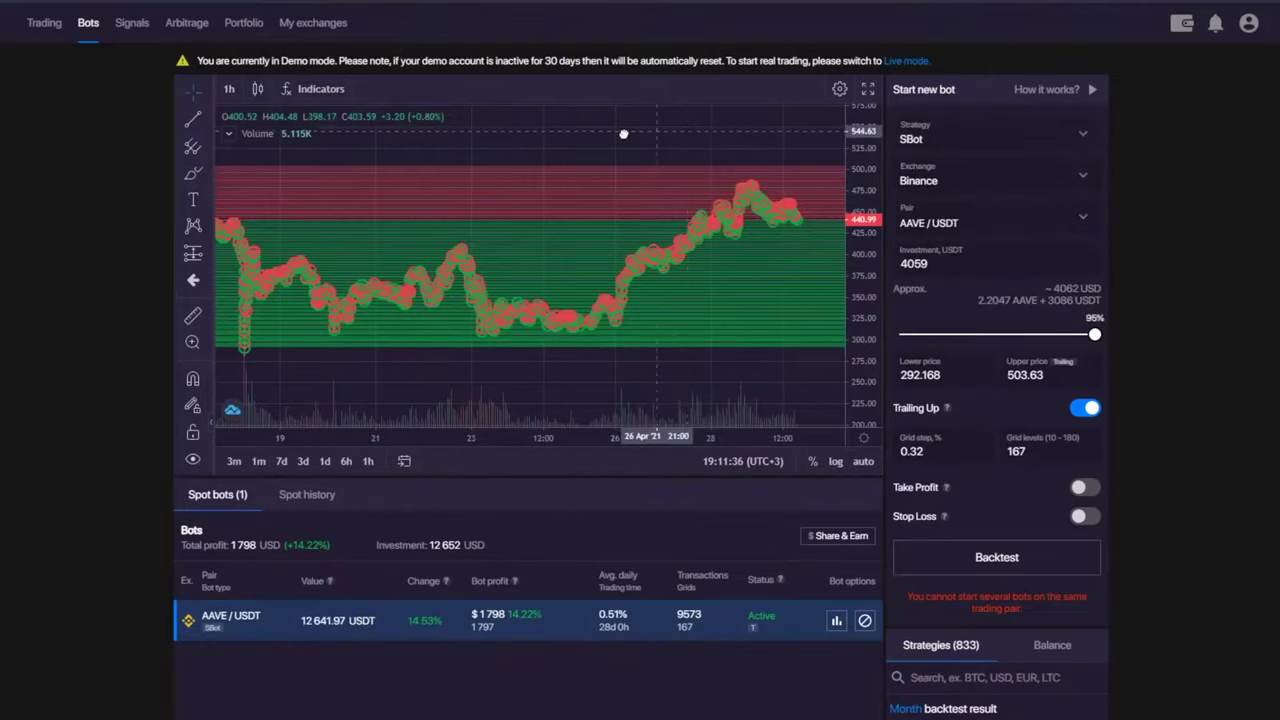
- Brush several short horizontal strokes in the empty green grid area beyond the latest AAVE/USDT candle, and remove the drawings
{"action": "left_click_drag", "start_coordinate": [657, 152], "coordinate": [347, 158]}
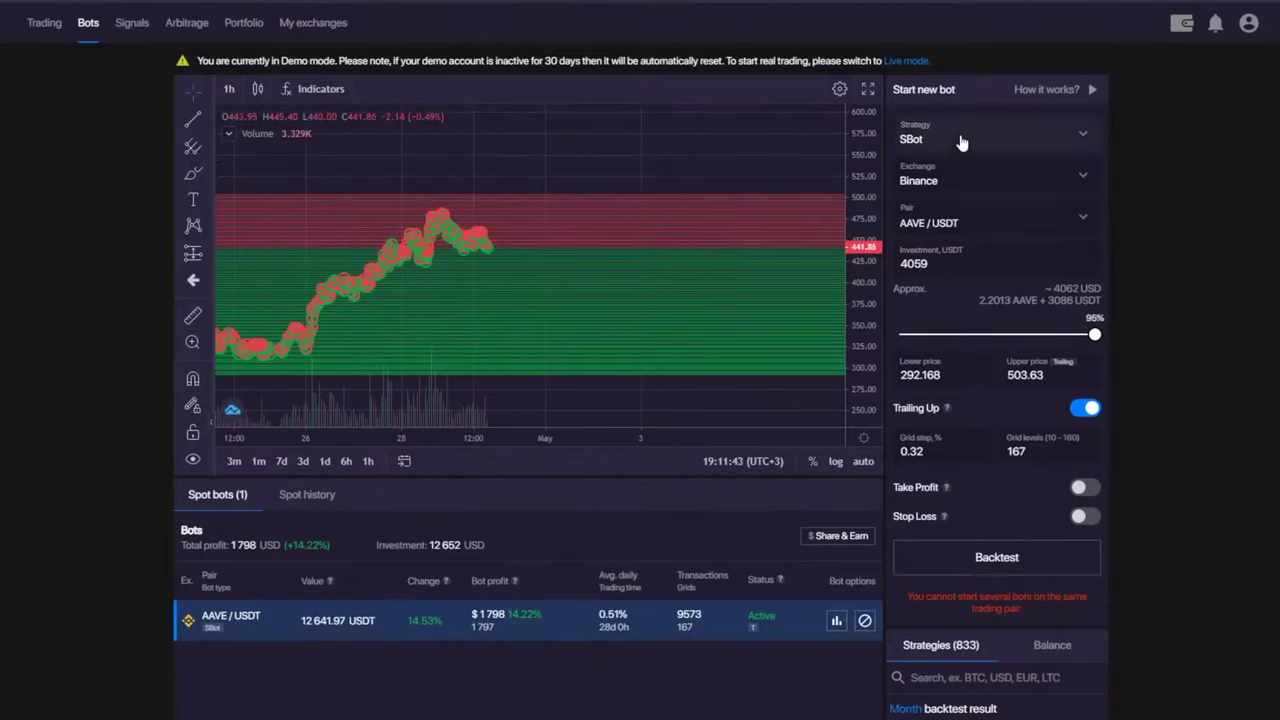
{"action": "scroll", "coordinate": [480, 174], "scroll_direction": "right", "scroll_amount": 5}
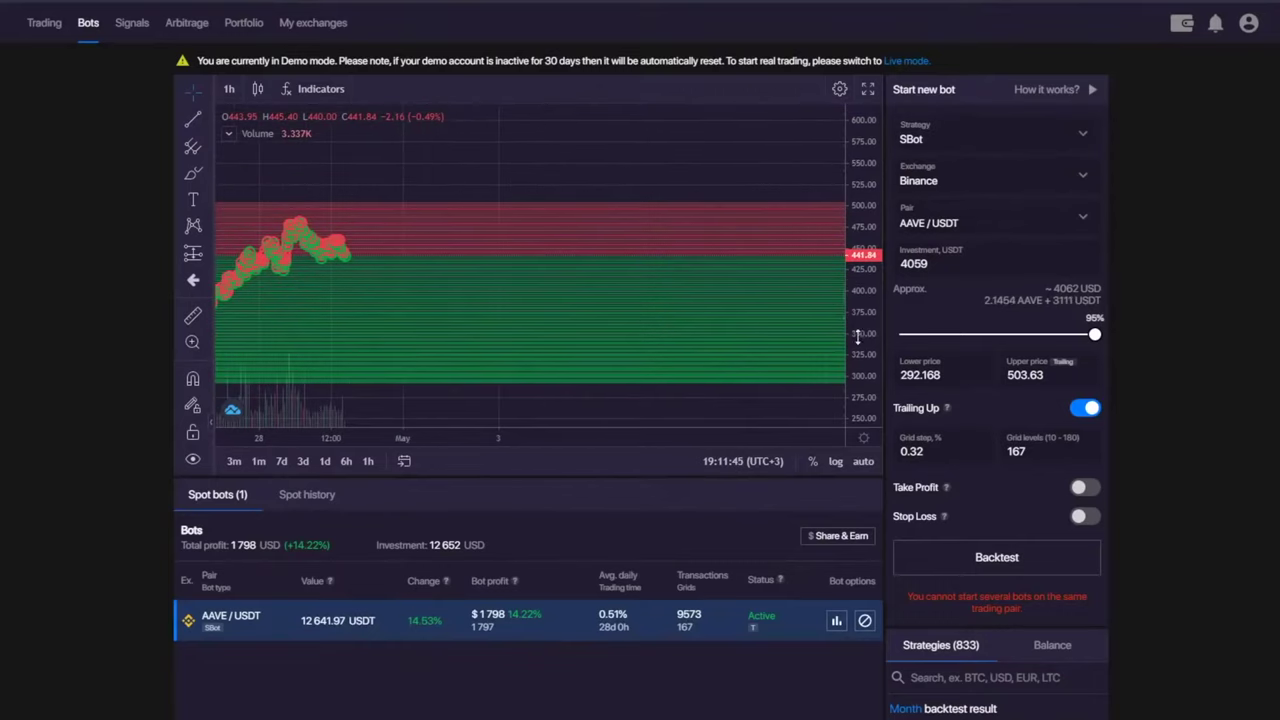
{"action": "scroll", "coordinate": [813, 280], "scroll_direction": "right", "scroll_amount": 2}
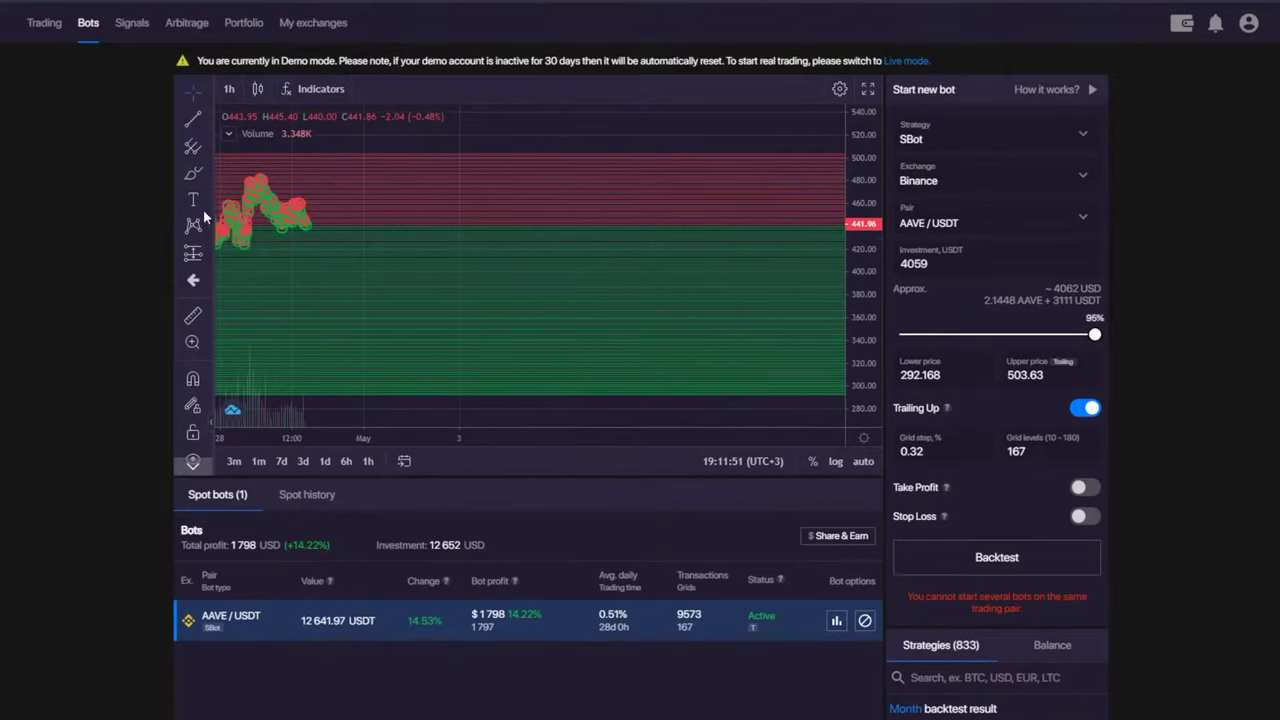
{"action": "left_click", "coordinate": [193, 173]}
{"action": "left_click_drag", "start_coordinate": [432, 241], "coordinate": [535, 241]}
{"action": "mouse_move", "coordinate": [446, 256]}
{"action": "left_mouse_down"}
{"action": "mouse_move", "coordinate": [528, 257]}
{"action": "mouse_move", "coordinate": [548, 279]}
{"action": "left_mouse_up"}
{"action": "left_click_drag", "start_coordinate": [443, 302], "coordinate": [559, 305]}
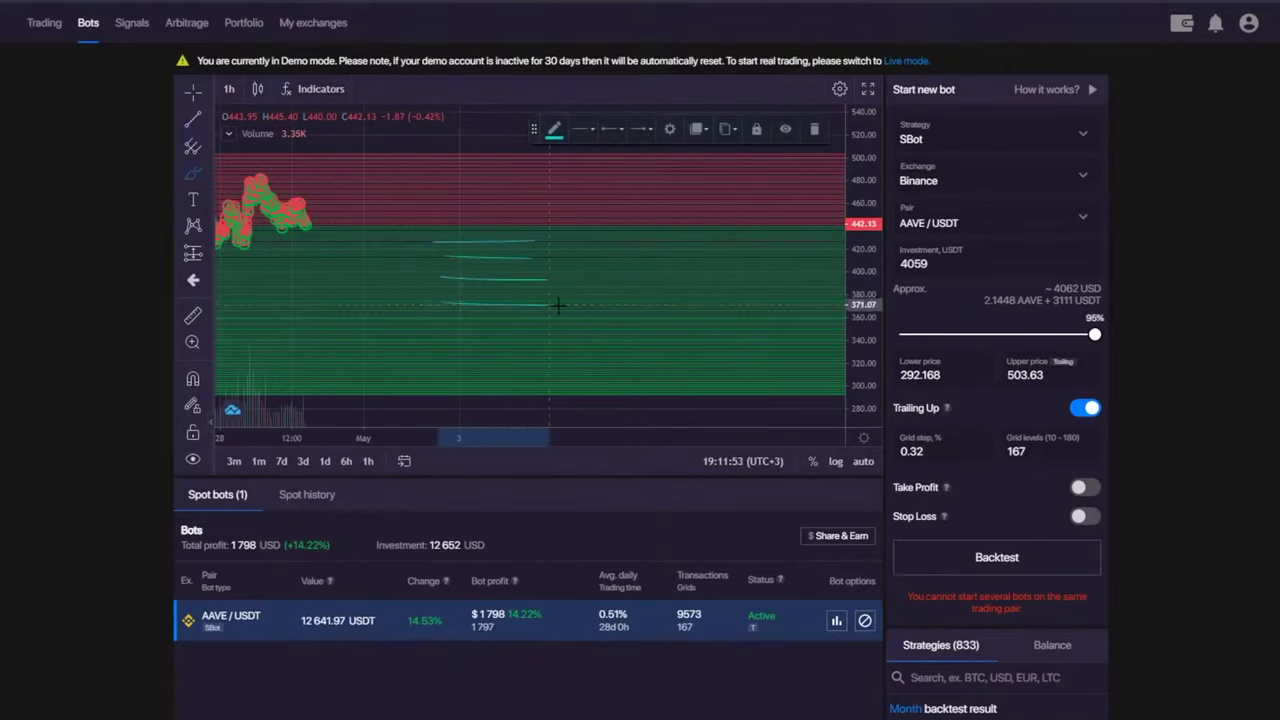
{"action": "left_click_drag", "start_coordinate": [465, 328], "coordinate": [591, 328]}
{"action": "left_click", "coordinate": [815, 133]}
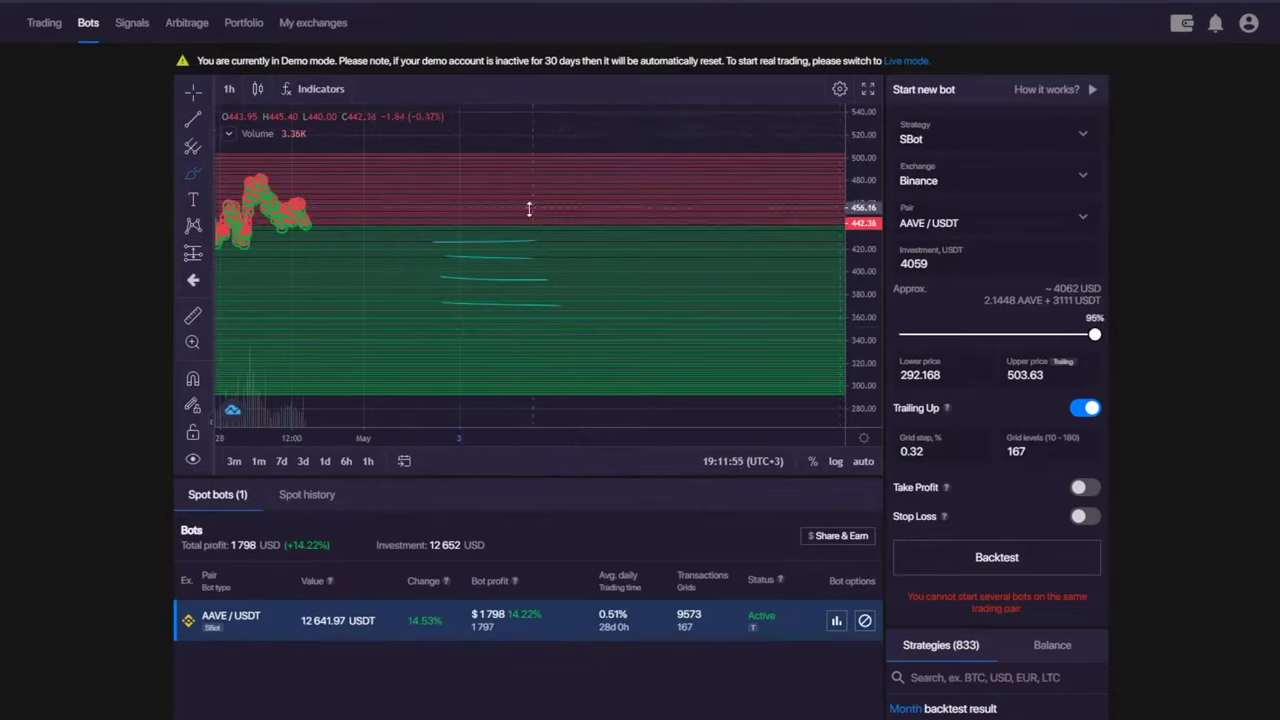
{"action": "right_click", "coordinate": [542, 122]}
{"action": "left_click", "coordinate": [552, 236]}
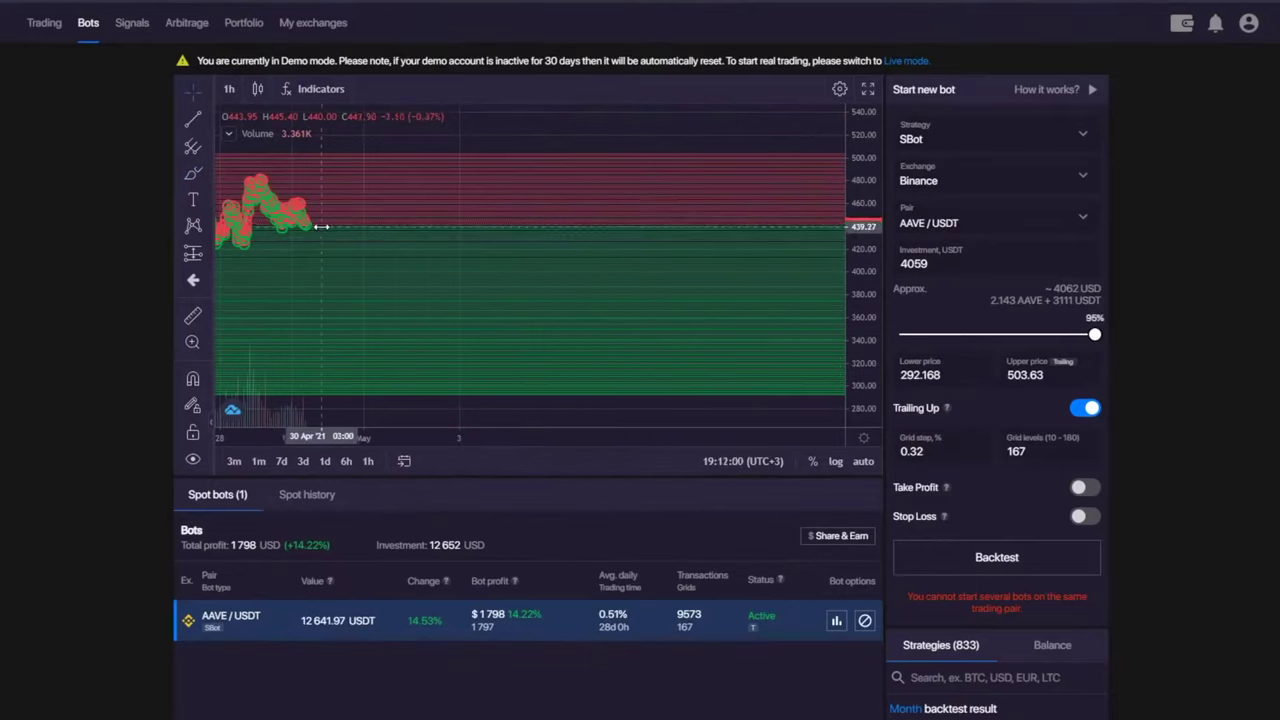
- Brush a falling price path from the latest candle to about 300, with notes "10 = 100$" and "14 = 100$", and clear the drawings
{"action": "left_click", "coordinate": [193, 174]}
{"action": "mouse_move", "coordinate": [316, 225]}
{"action": "left_mouse_down"}
{"action": "mouse_move", "coordinate": [478, 311]}
{"action": "mouse_move", "coordinate": [563, 375]}
{"action": "mouse_move", "coordinate": [606, 385]}
{"action": "left_mouse_up"}
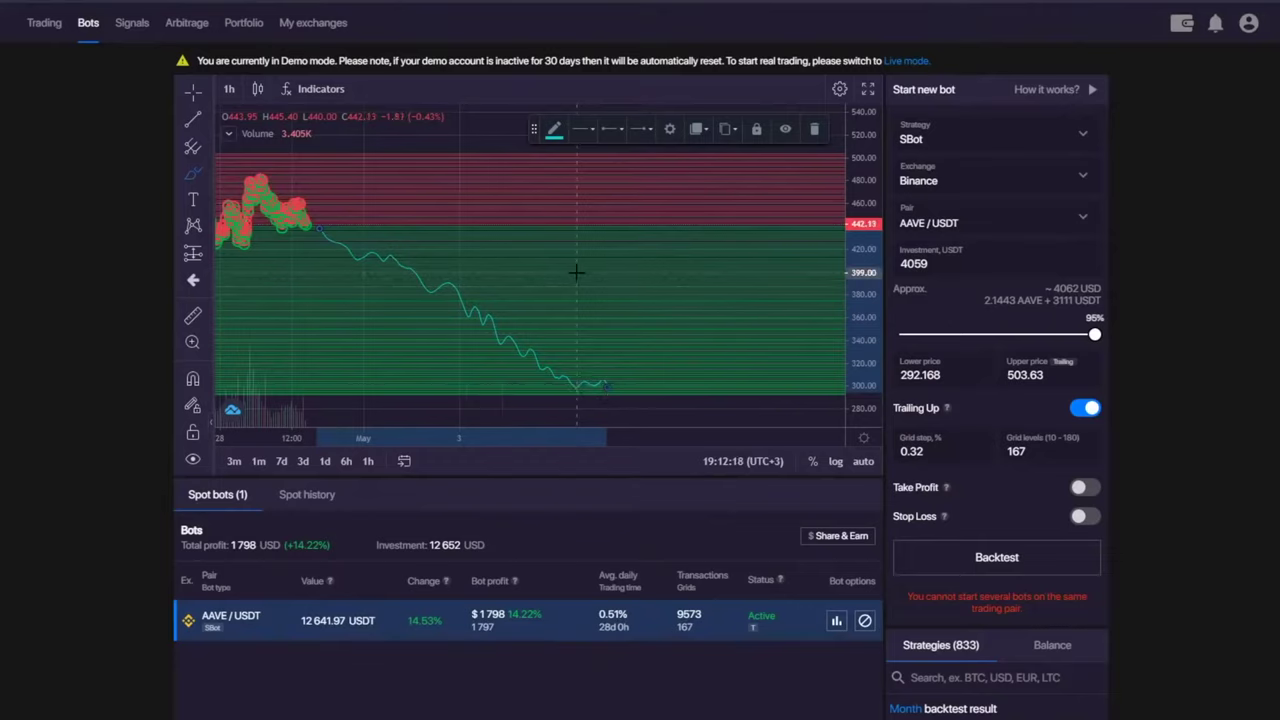
{"action": "mouse_move", "coordinate": [546, 245]}
{"action": "left_mouse_down"}
{"action": "mouse_move", "coordinate": [546, 263]}
{"action": "mouse_move", "coordinate": [632, 258]}
{"action": "mouse_move", "coordinate": [623, 274]}
{"action": "left_mouse_up"}
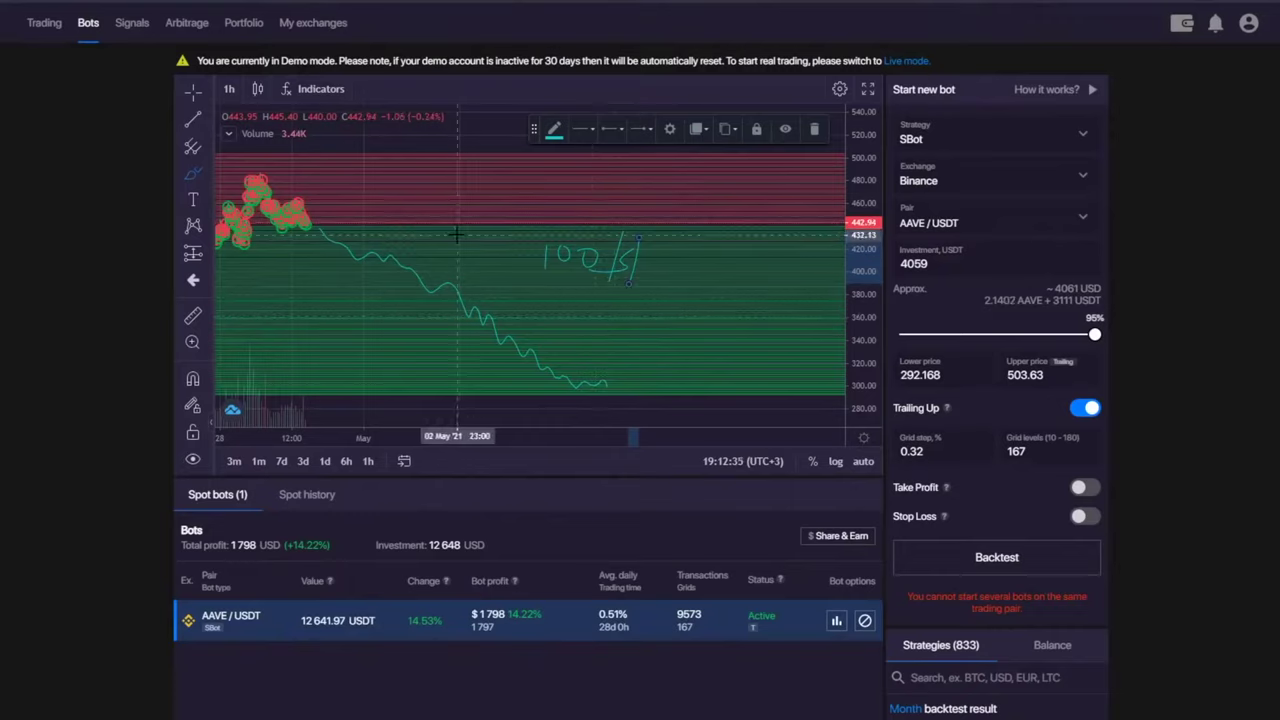
{"action": "mouse_move", "coordinate": [457, 240]}
{"action": "left_mouse_down"}
{"action": "mouse_move", "coordinate": [457, 268]}
{"action": "mouse_move", "coordinate": [481, 244]}
{"action": "mouse_move", "coordinate": [539, 259]}
{"action": "left_mouse_up"}
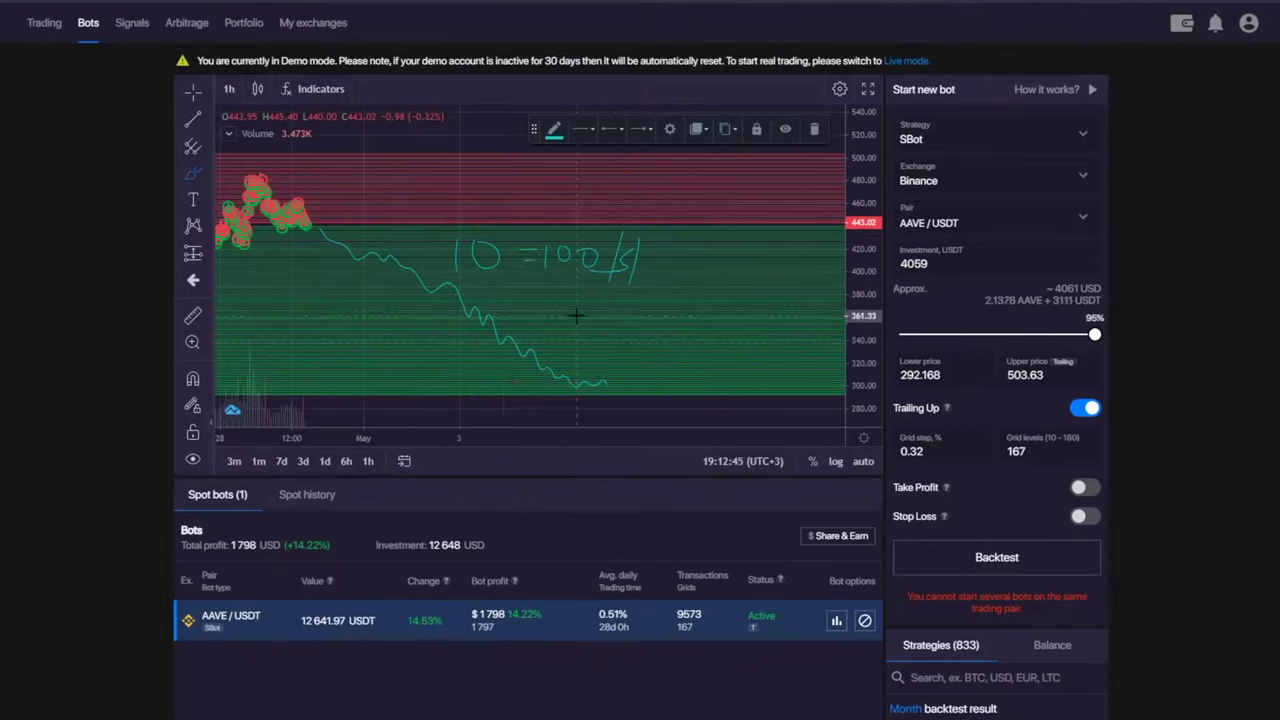
{"action": "mouse_move", "coordinate": [577, 321]}
{"action": "left_mouse_down"}
{"action": "mouse_move", "coordinate": [578, 343]}
{"action": "mouse_move", "coordinate": [750, 329]}
{"action": "mouse_move", "coordinate": [810, 345]}
{"action": "mouse_move", "coordinate": [799, 360]}
{"action": "left_mouse_up"}
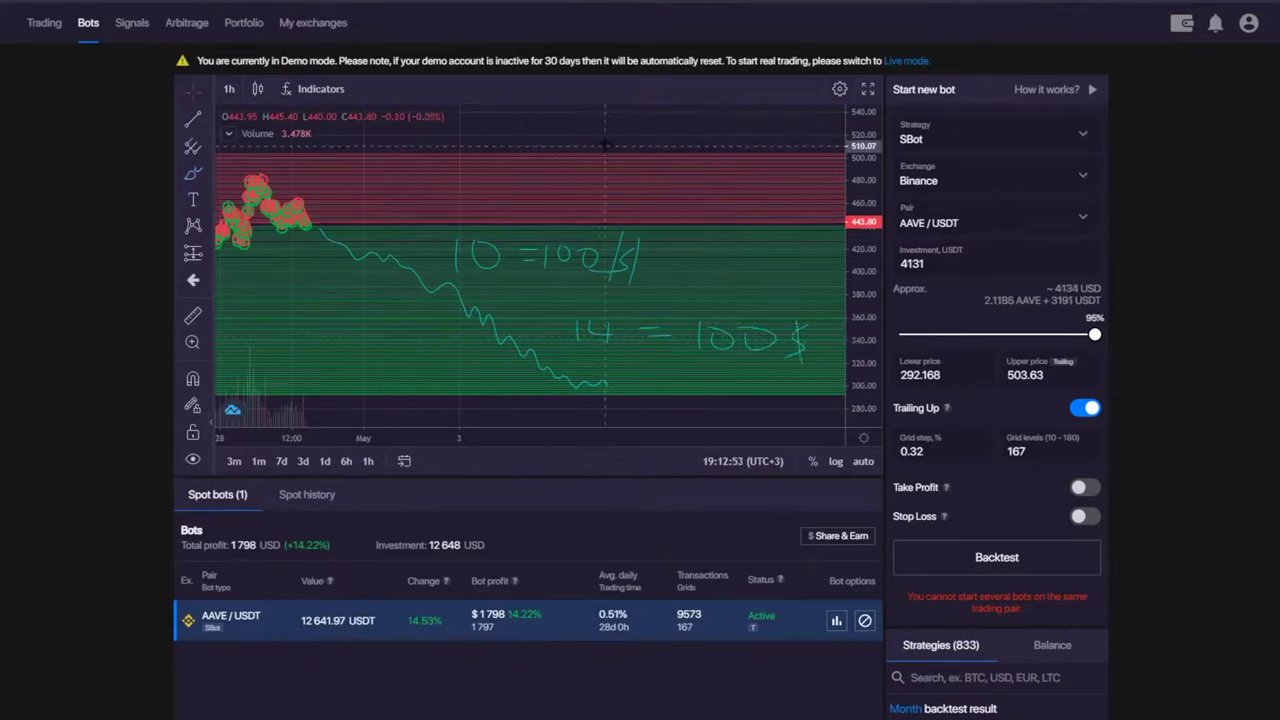
{"action": "right_click", "coordinate": [604, 137]}
{"action": "left_click", "coordinate": [690, 259]}
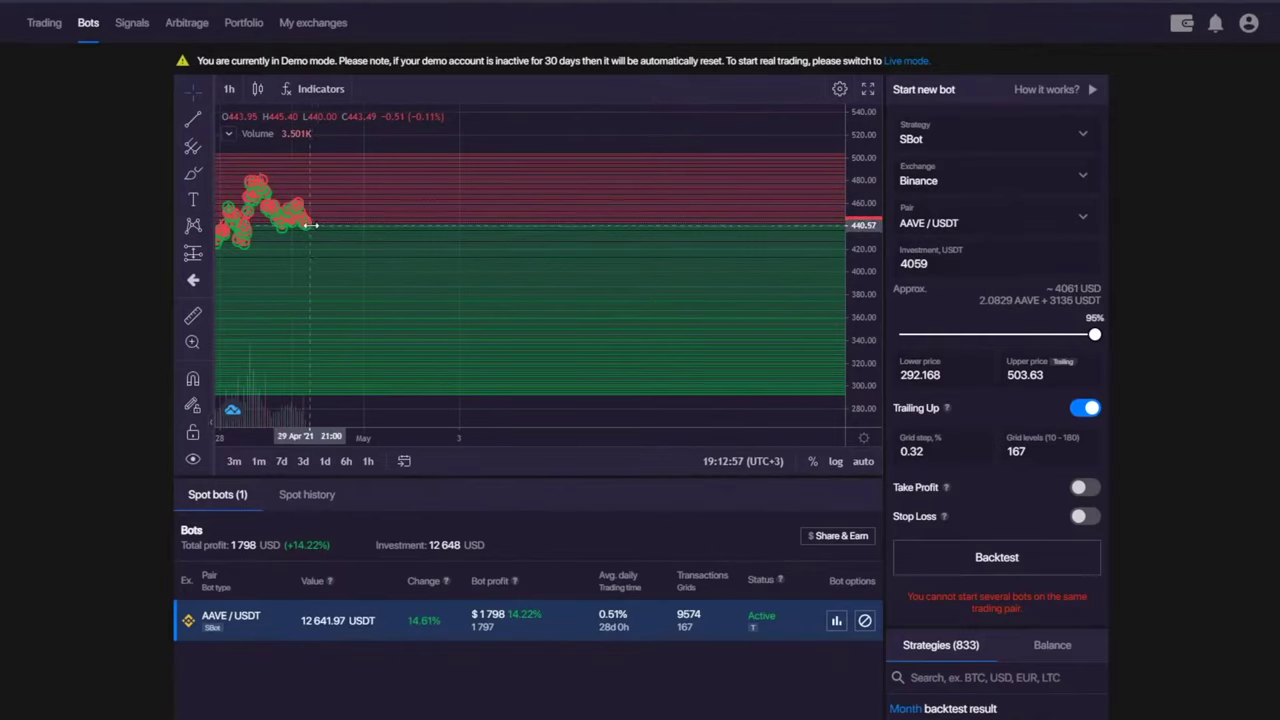
- Set the new bot's trading pair to ANT / USDT
{"action": "left_click", "coordinate": [195, 177]}
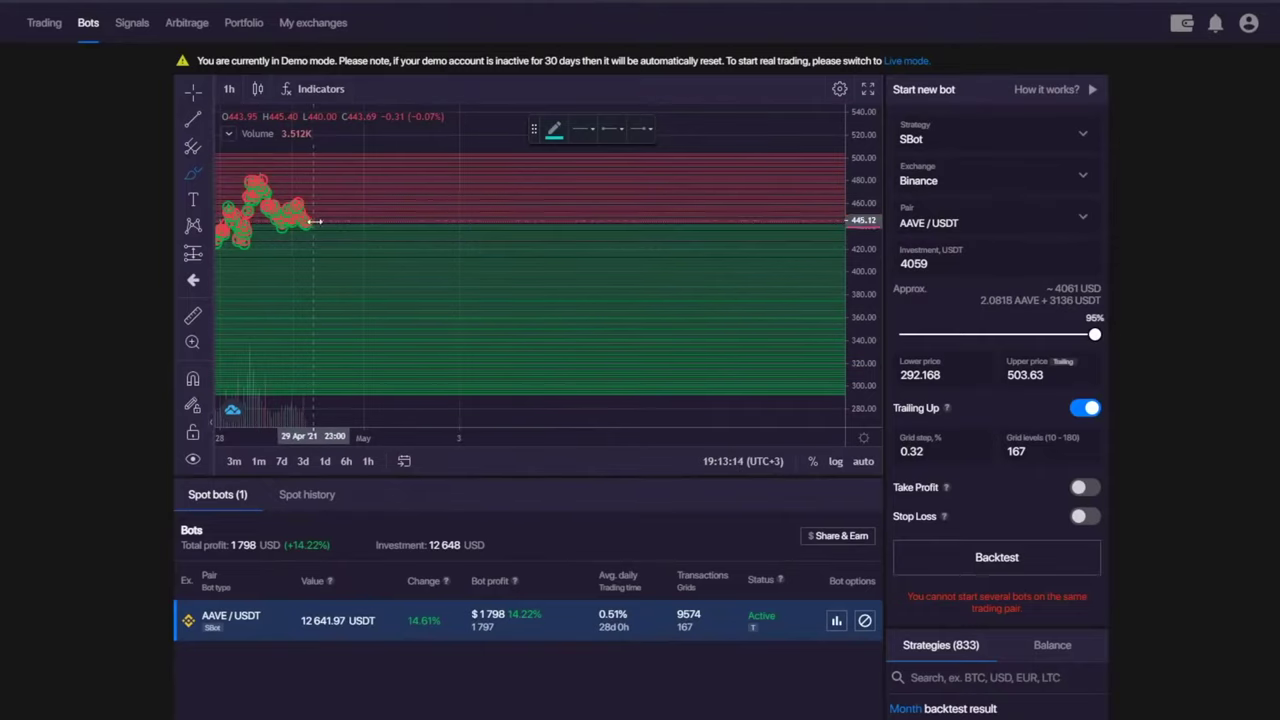
{"action": "left_click", "coordinate": [958, 220]}
{"action": "scroll", "coordinate": [965, 500], "scroll_direction": "down", "scroll_amount": 5}
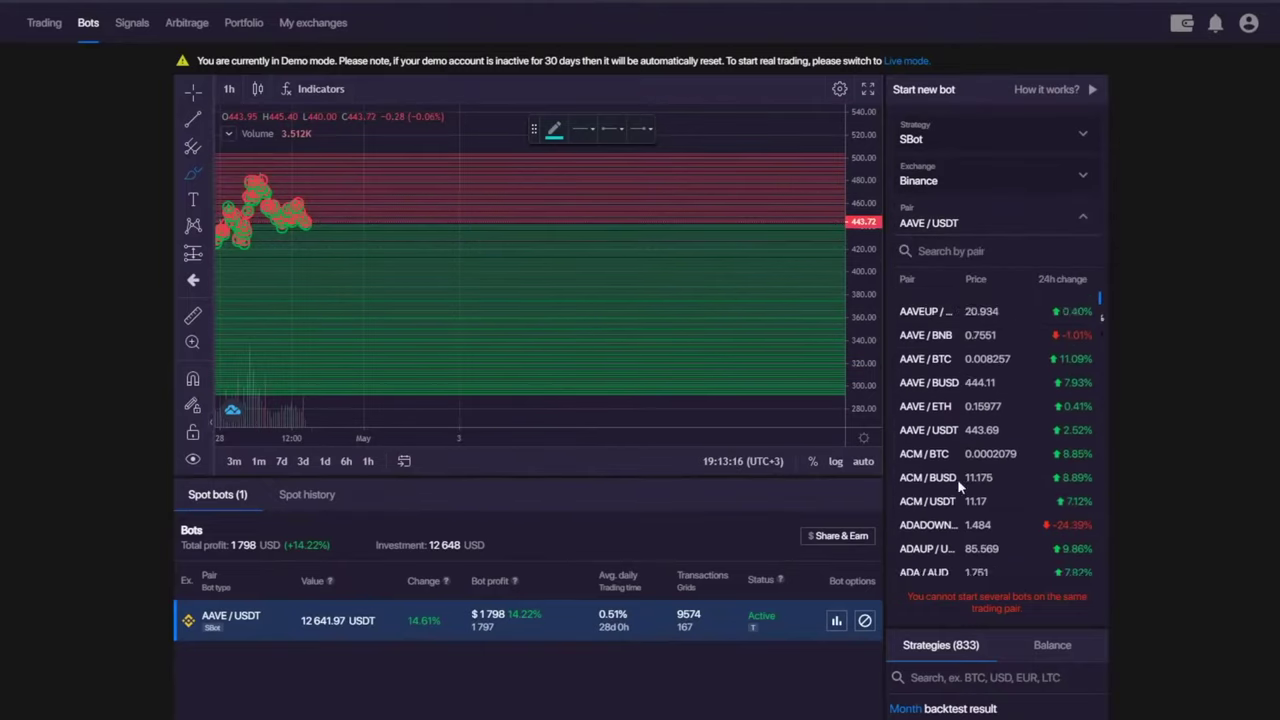
{"action": "scroll", "coordinate": [965, 520], "scroll_direction": "down", "scroll_amount": 10}
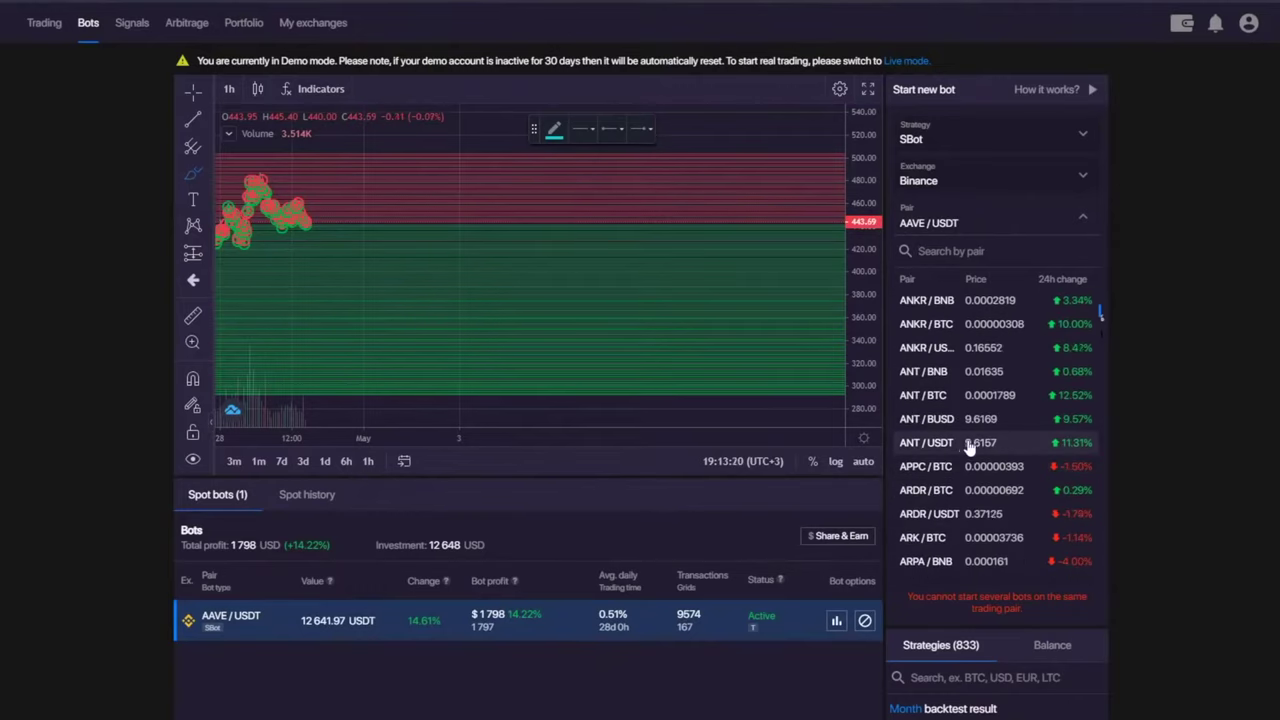
{"action": "left_click", "coordinate": [962, 442]}
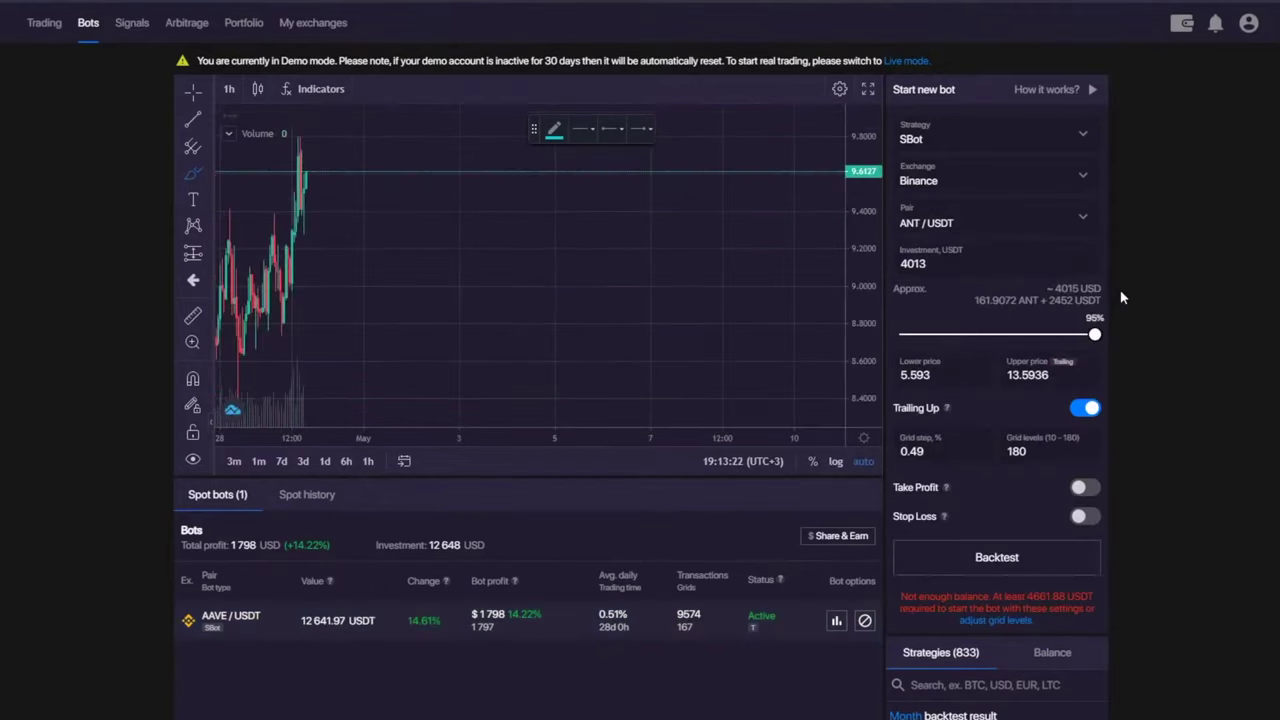
- Set the number of grid levels for the ANT/USDT bot to 40
{"action": "left_click", "coordinate": [1030, 451]}
{"action": "key", "text": "ctrl+a"}
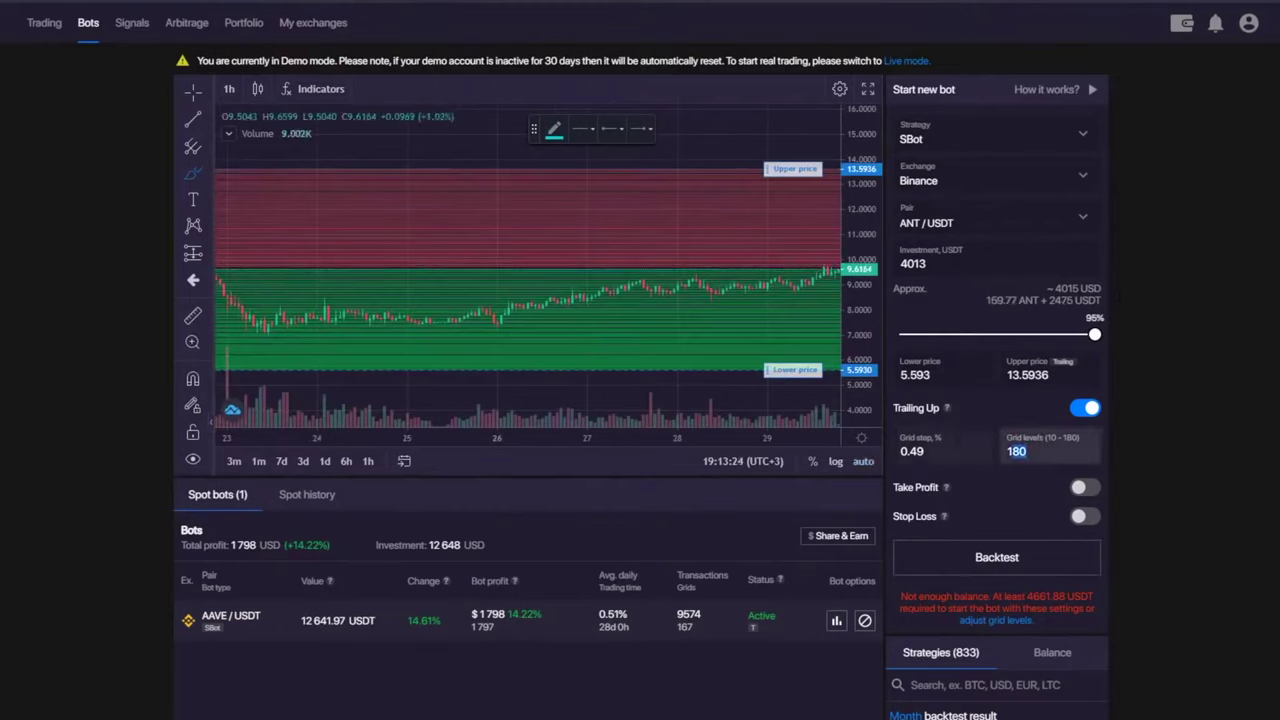
{"action": "type", "text": "15"}
{"action": "key", "text": "BackSpace"}
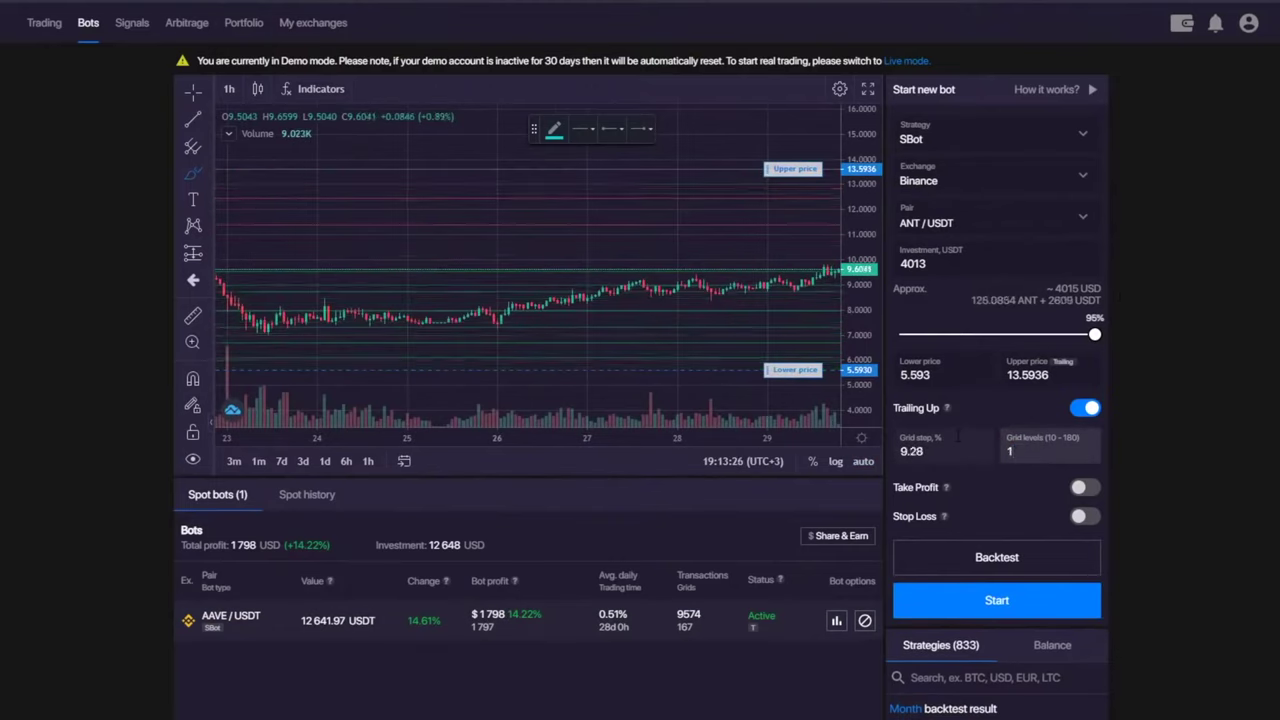
{"action": "type", "text": "40"}
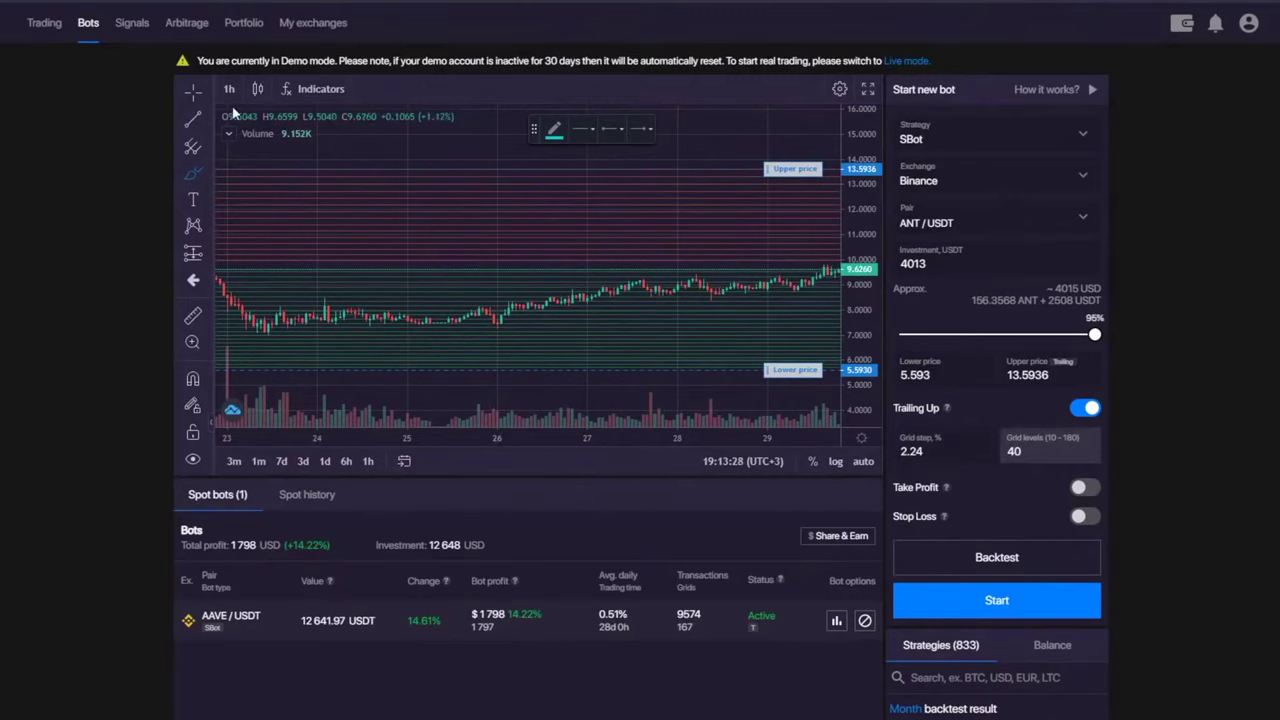
- Brush a falling price path from the latest ANT/USDT candle to the lower price line, and delete it
{"action": "scroll", "coordinate": [657, 271], "scroll_direction": "right", "scroll_amount": 5}
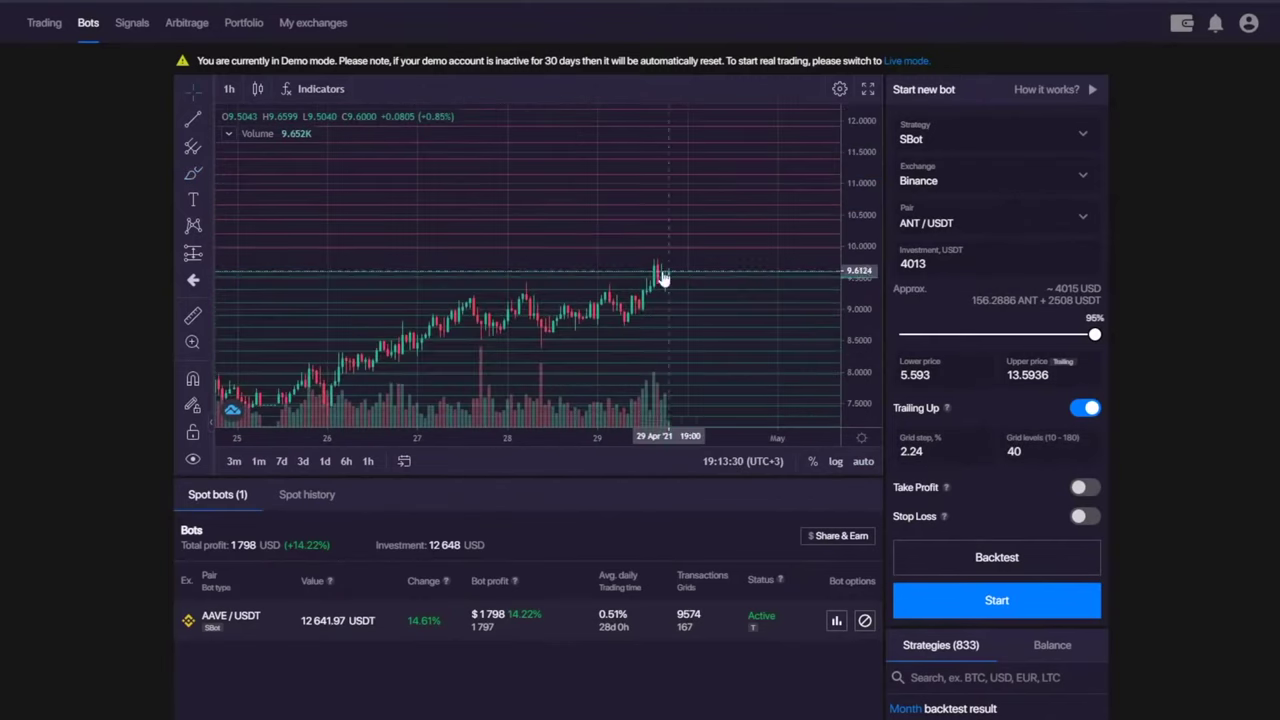
{"action": "left_click_drag", "start_coordinate": [732, 200], "coordinate": [711, 209]}
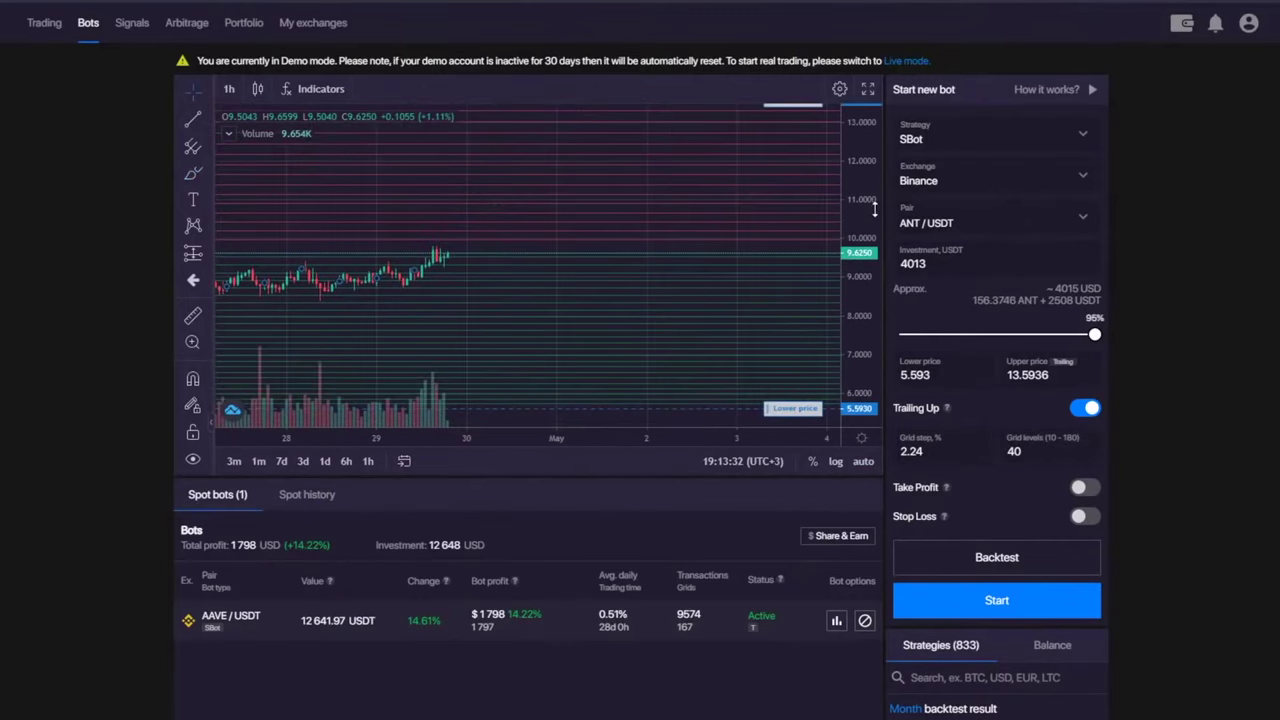
{"action": "left_click_drag", "start_coordinate": [872, 200], "coordinate": [869, 228]}
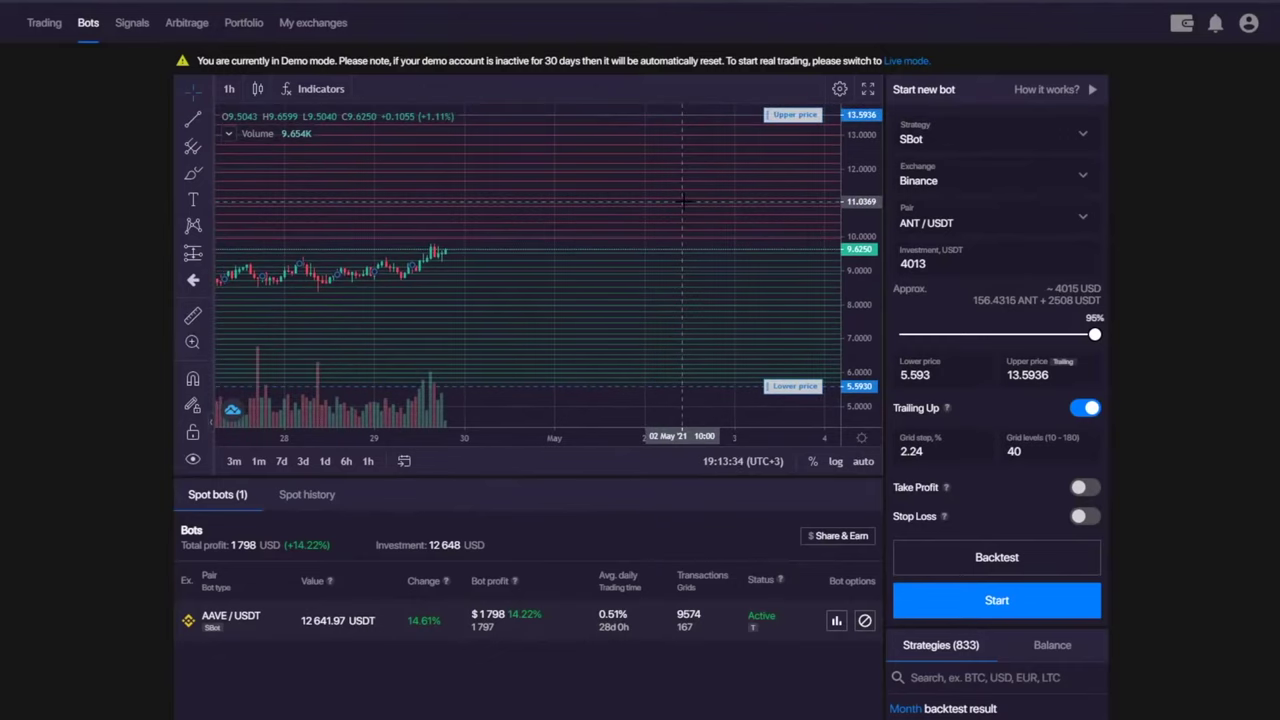
{"action": "left_click_drag", "start_coordinate": [870, 155], "coordinate": [629, 189]}
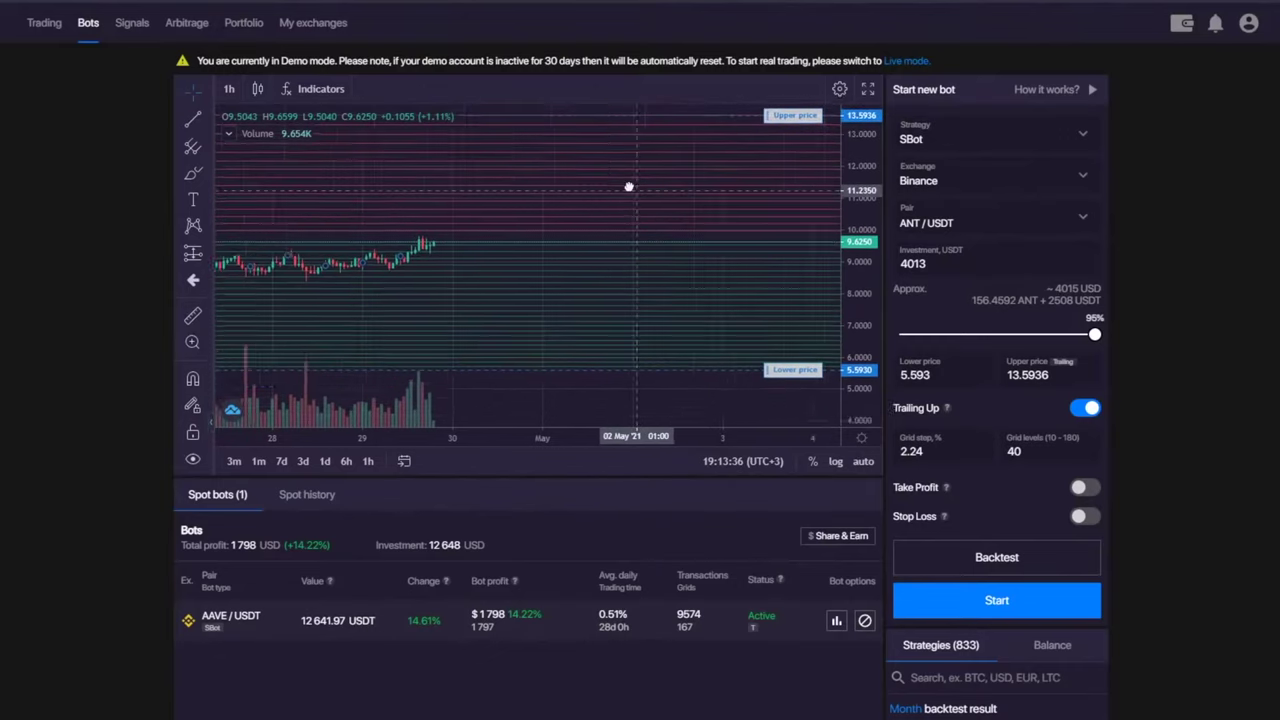
{"action": "left_click", "coordinate": [193, 173]}
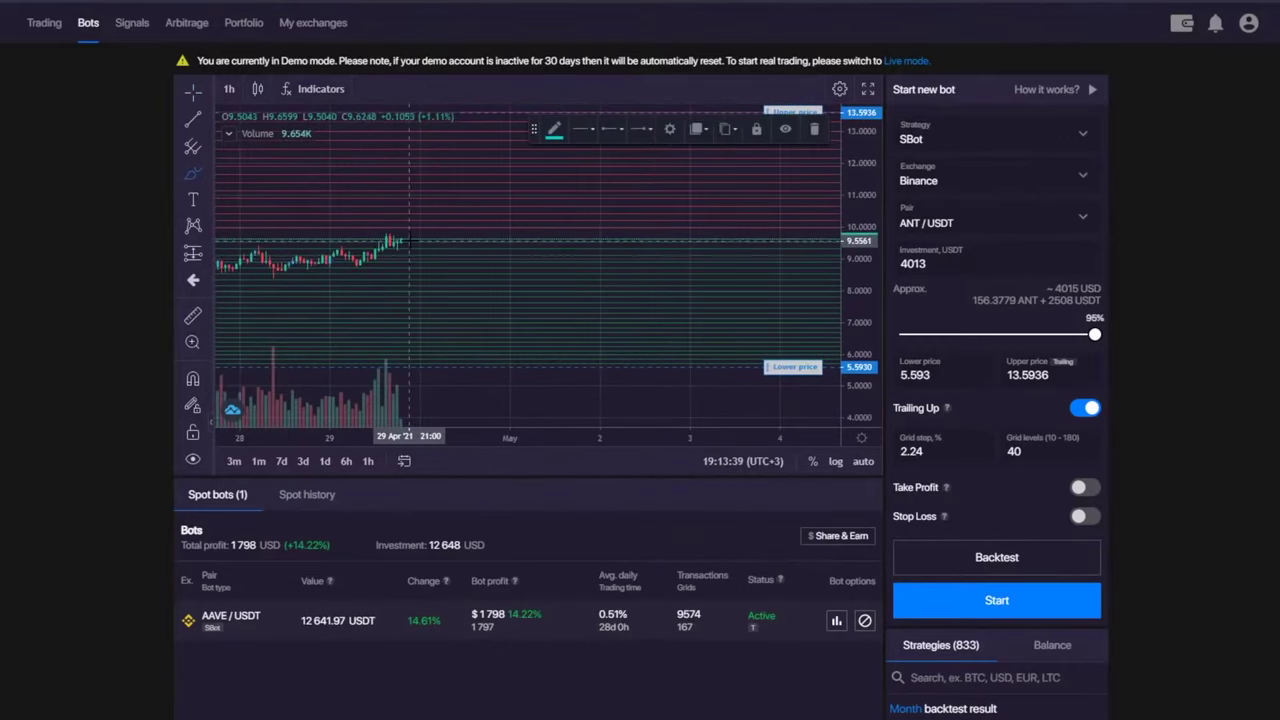
{"action": "left_click_drag", "start_coordinate": [410, 243], "coordinate": [483, 370]}
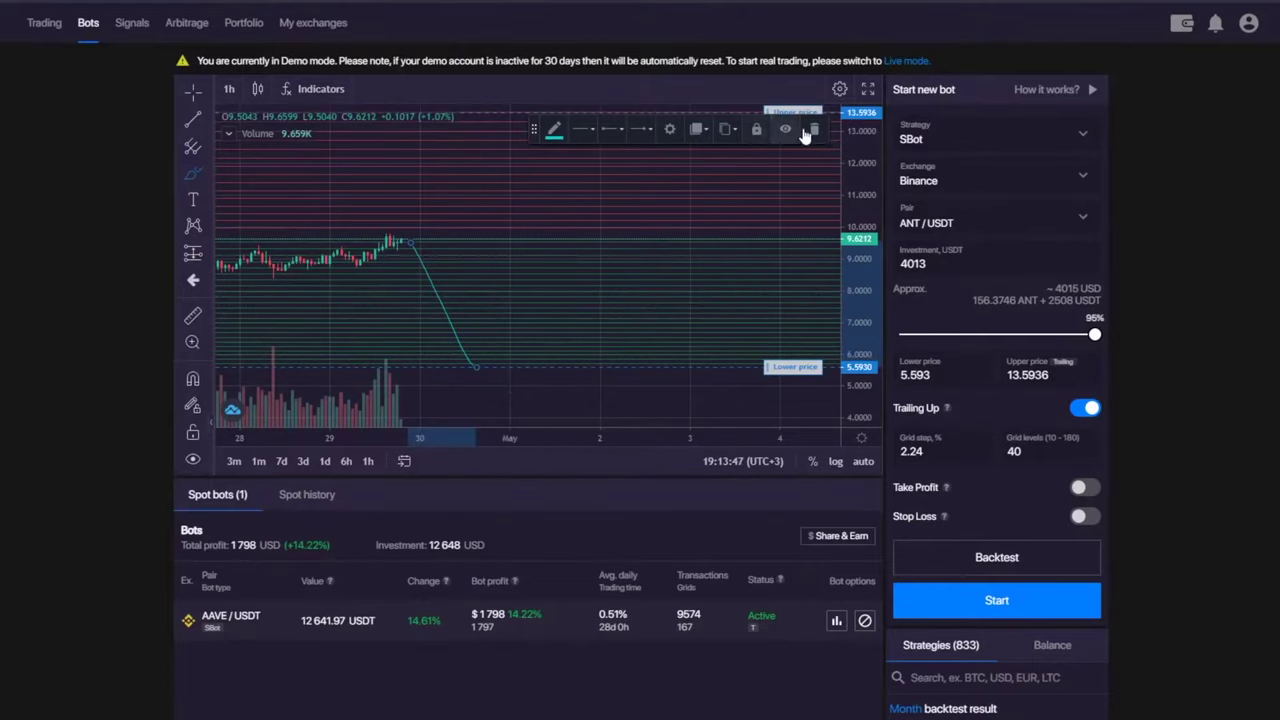
{"action": "left_click", "coordinate": [807, 131]}
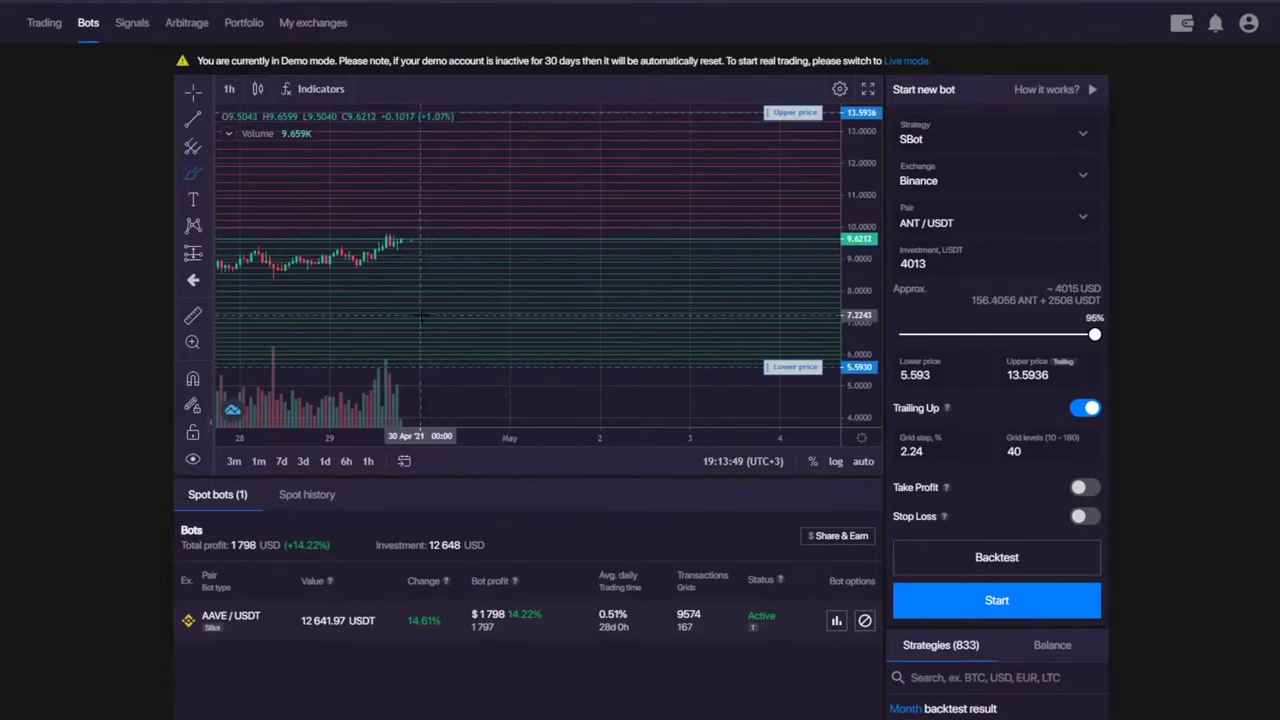
- Brush a horizontal mark over the green grid levels at about 7.15 on the ANT/USDT chart, and delete it
{"action": "mouse_move", "coordinate": [421, 316]}
{"action": "left_mouse_down"}
{"action": "mouse_move", "coordinate": [608, 316]}
{"action": "mouse_move", "coordinate": [435, 320]}
{"action": "mouse_move", "coordinate": [453, 319]}
{"action": "left_mouse_up"}
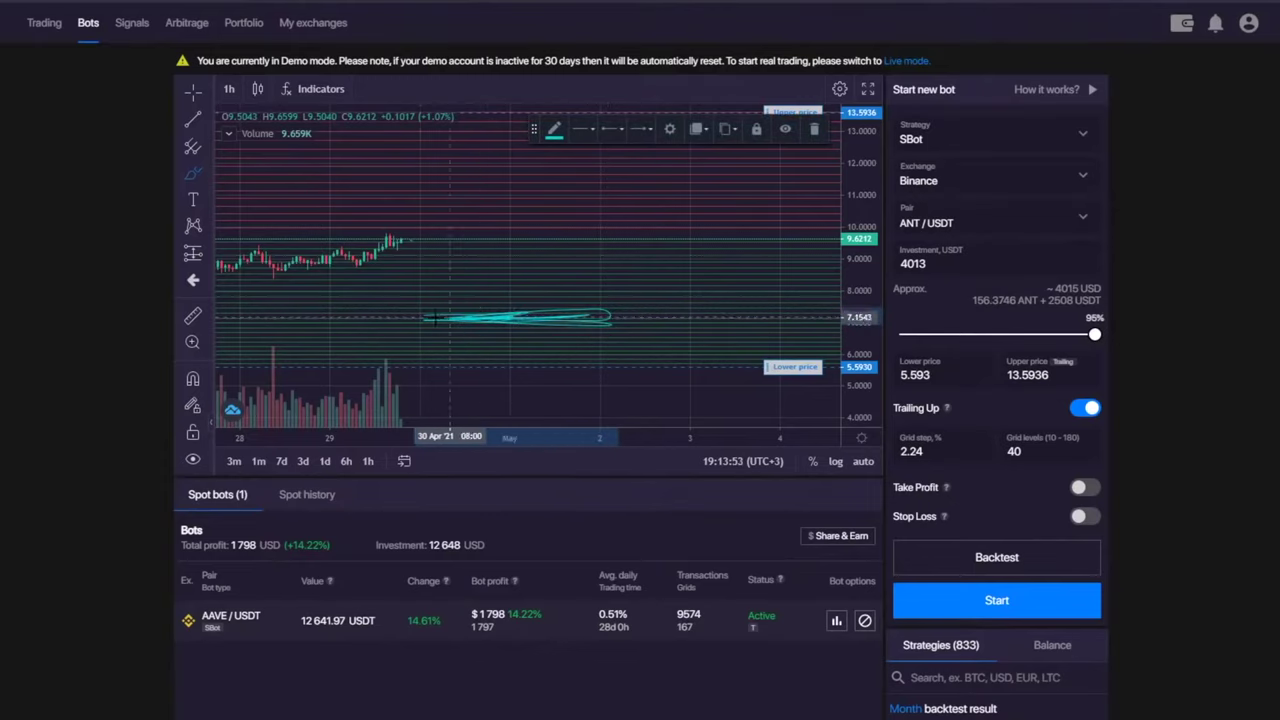
{"action": "left_click", "coordinate": [815, 130]}
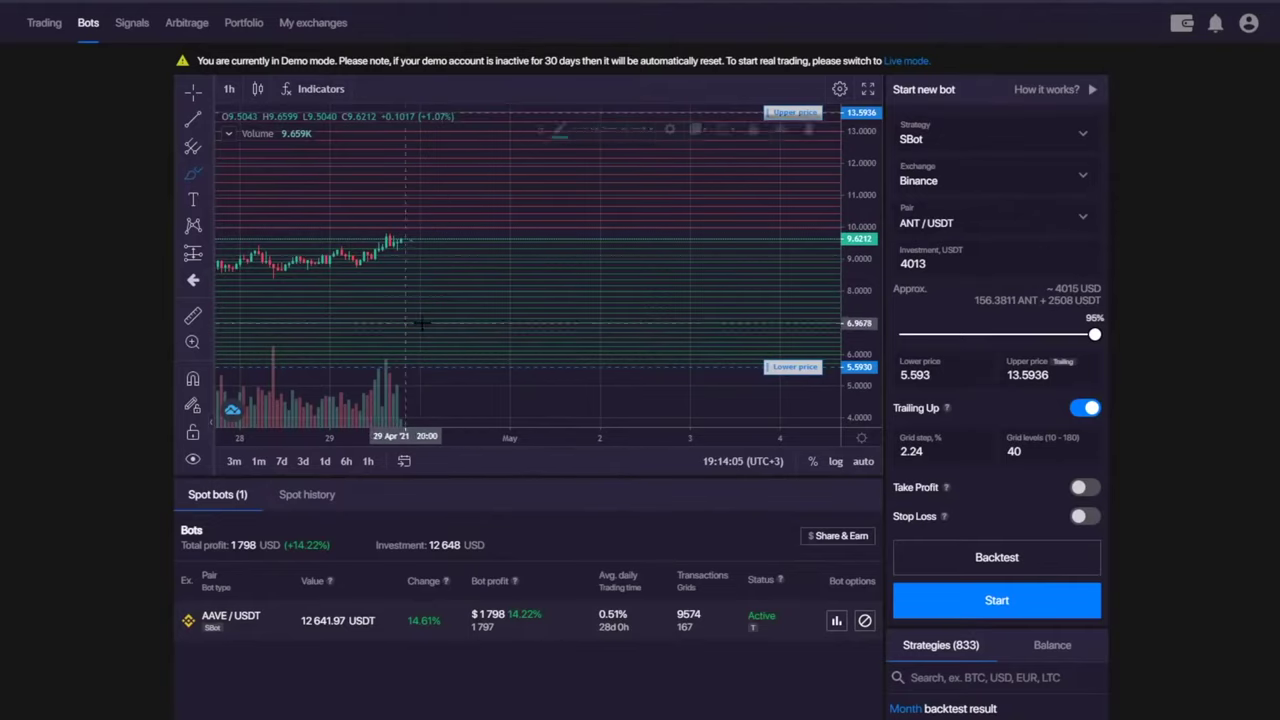
{"action": "left_click", "coordinate": [812, 114]}
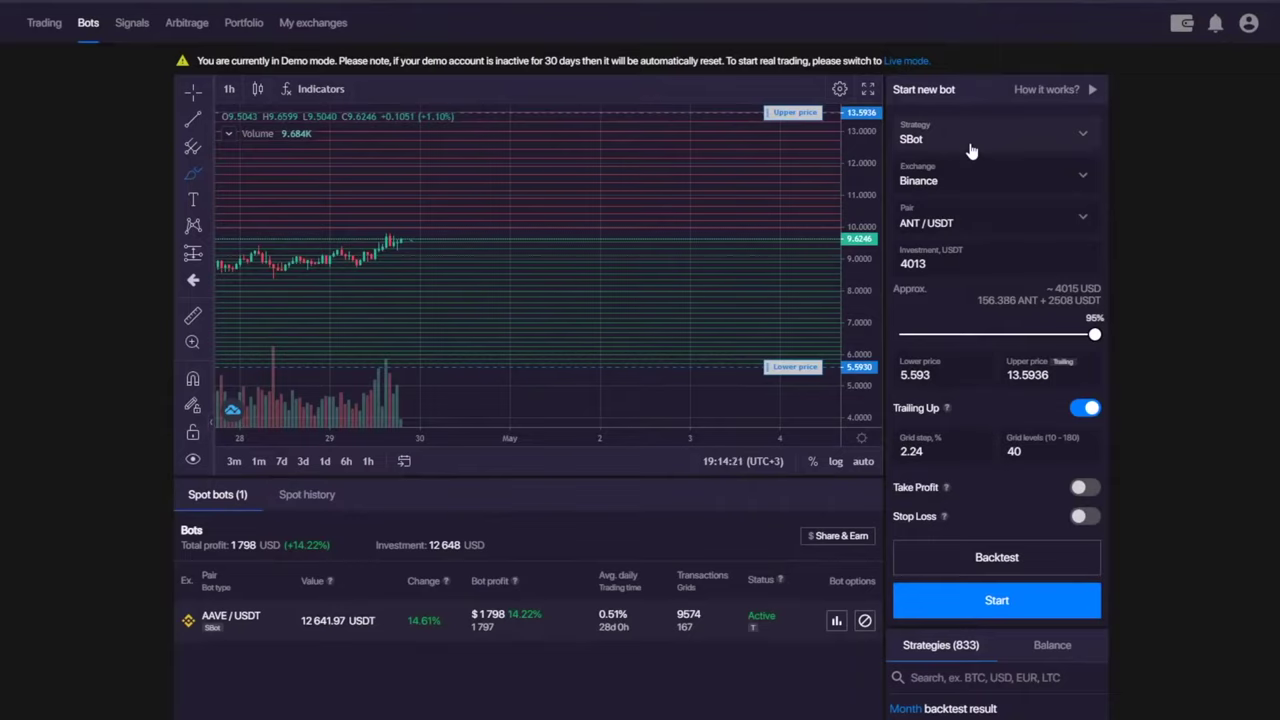
- Switch the new bot's strategy to Classic bot
{"action": "left_click", "coordinate": [1080, 146]}
{"action": "left_click", "coordinate": [996, 240]}
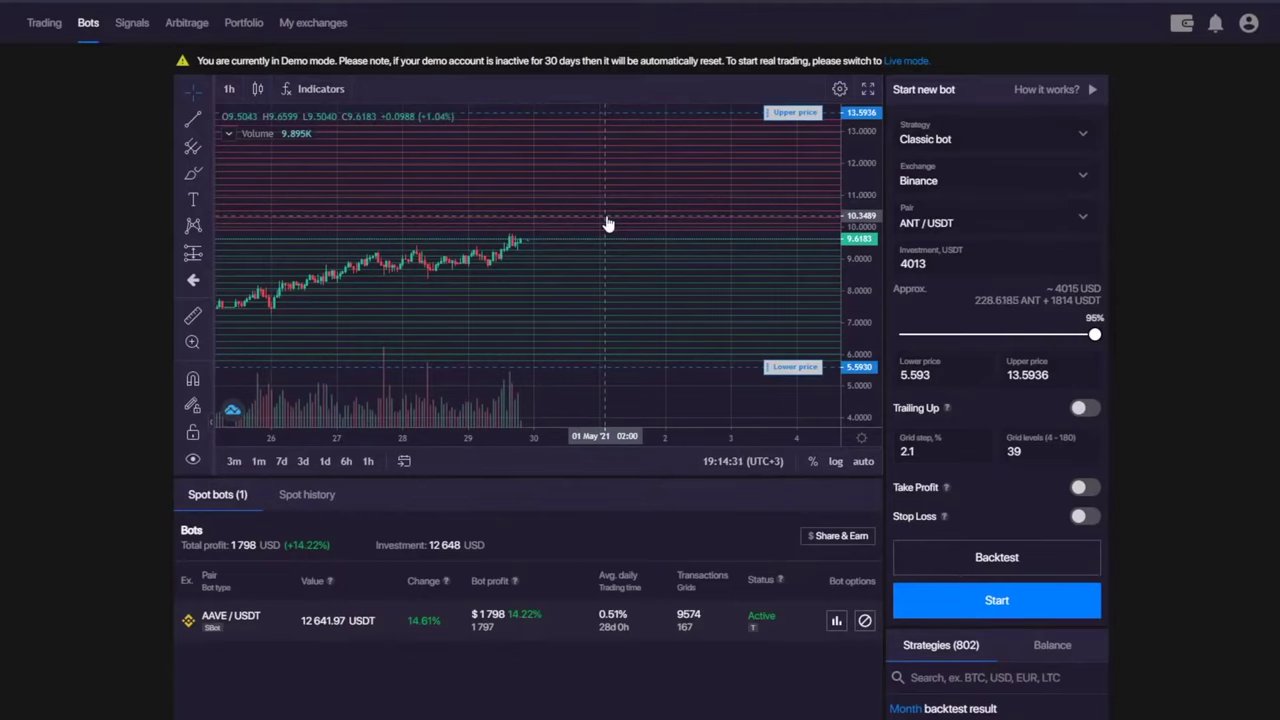
- Brush the number 10 over the green grid levels beside the latest ANT/USDT candle, and remove all drawings
{"action": "left_click", "coordinate": [193, 173]}
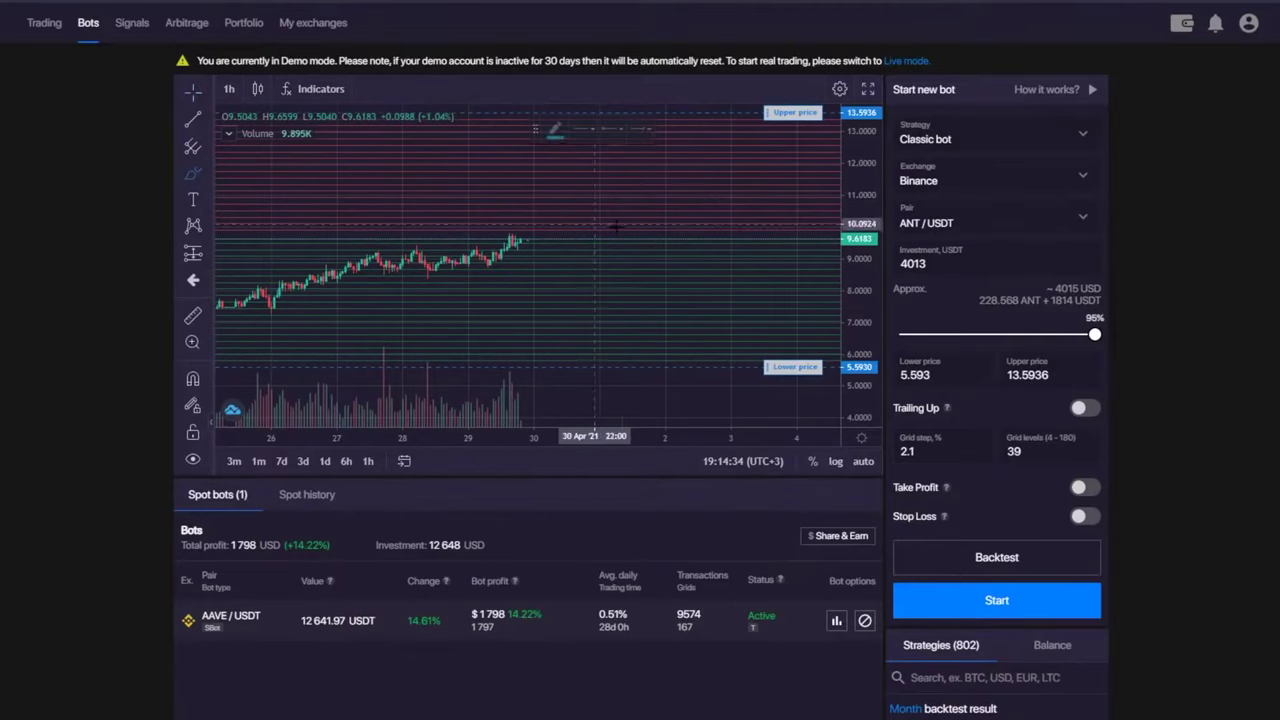
{"action": "left_click_drag", "start_coordinate": [568, 260], "coordinate": [590, 268]}
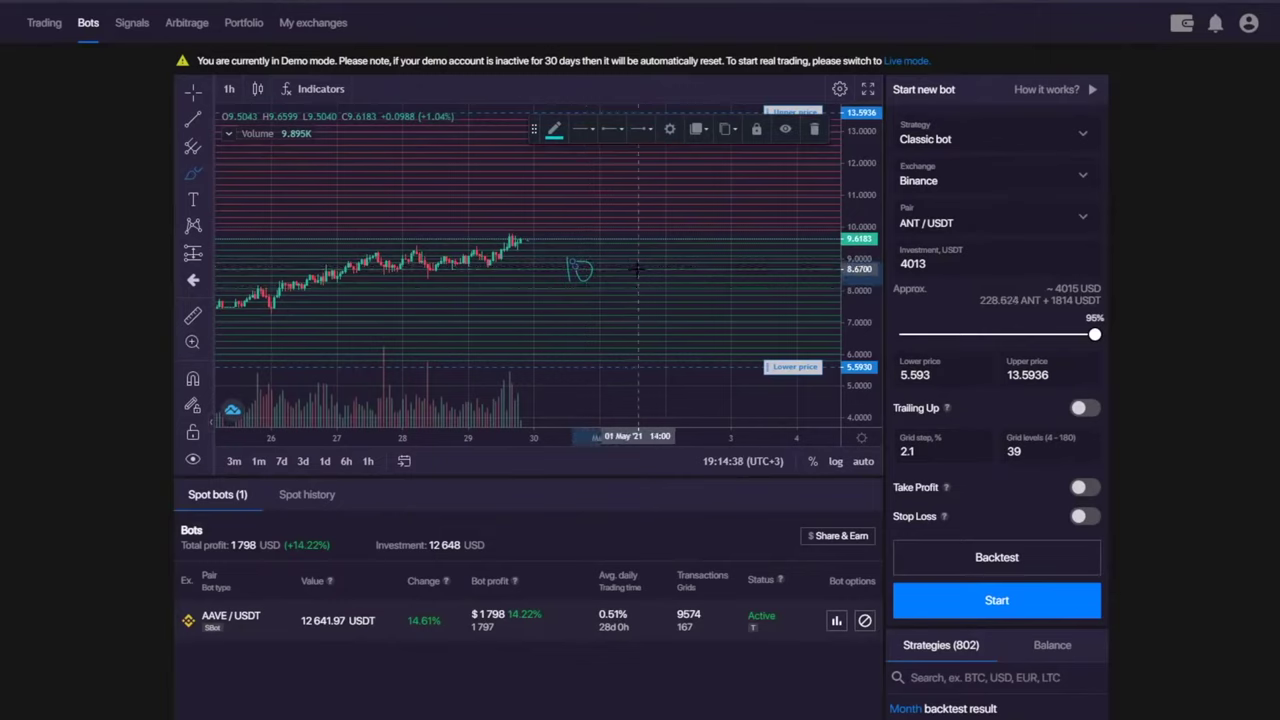
{"action": "left_click", "coordinate": [814, 129]}
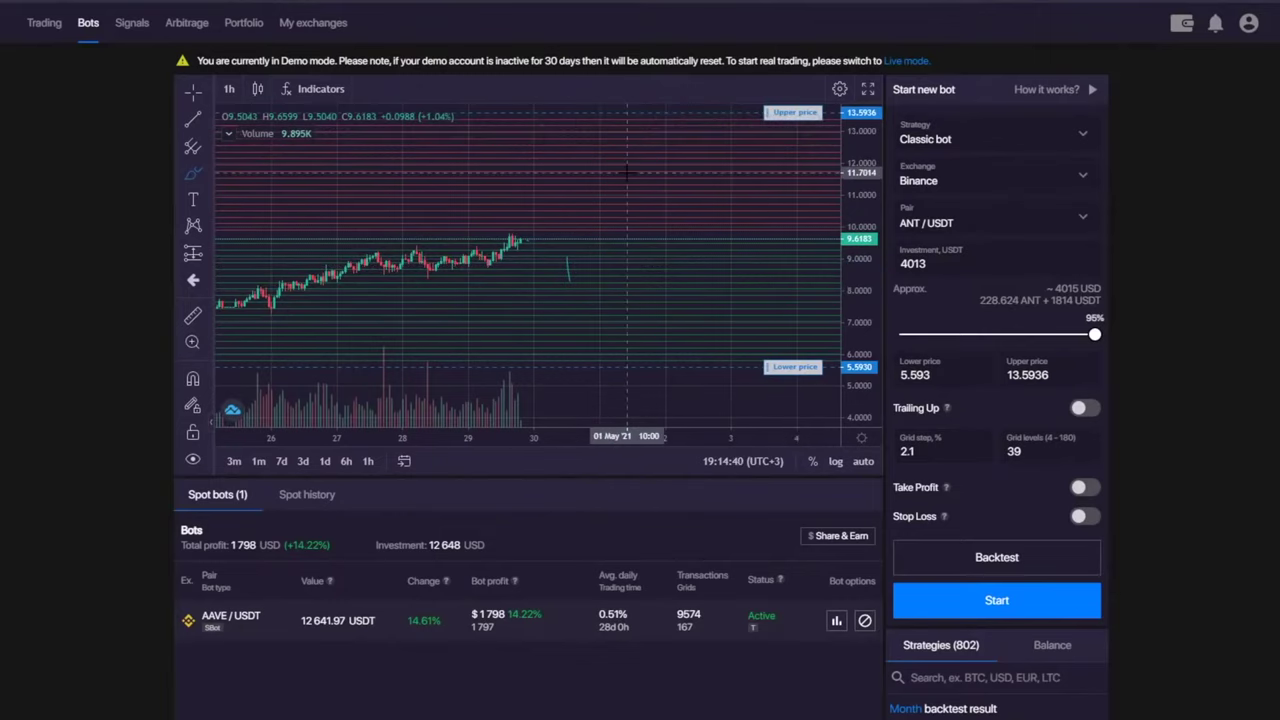
{"action": "right_click", "coordinate": [660, 258]}
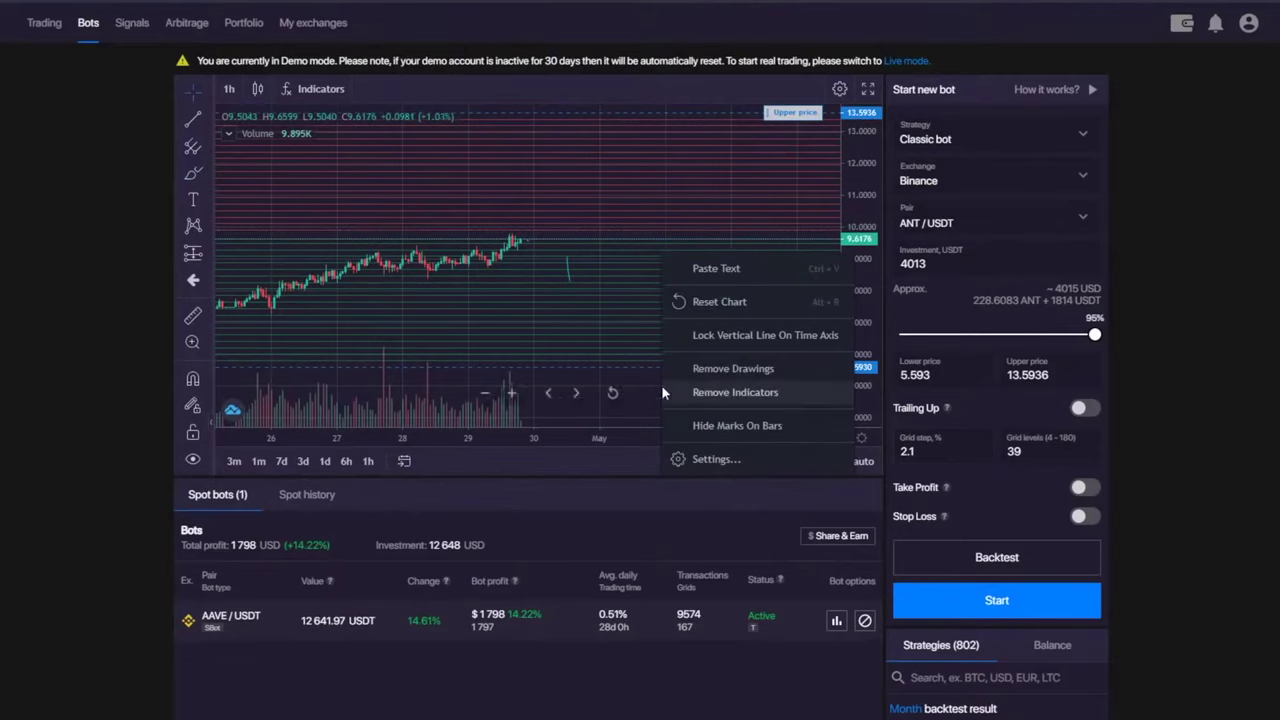
{"action": "left_click", "coordinate": [730, 368]}
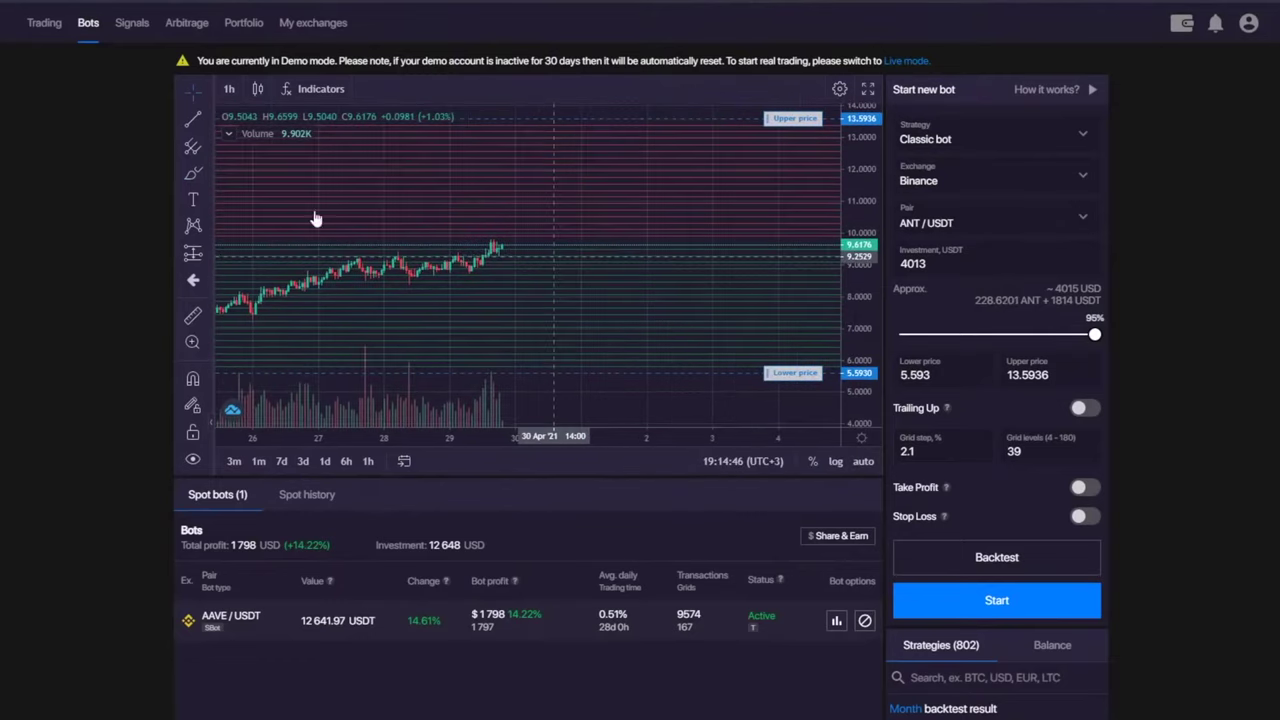
- Brush the notes 10 = 100 $, 10 = 80 $, 10 and 12 = 10 over the green grid levels, and remove all drawings
{"action": "mouse_move", "coordinate": [563, 258]}
{"action": "left_mouse_down"}
{"action": "mouse_move", "coordinate": [588, 268]}
{"action": "mouse_move", "coordinate": [605, 327]}
{"action": "mouse_move", "coordinate": [620, 307]}
{"action": "mouse_move", "coordinate": [658, 364]}
{"action": "mouse_move", "coordinate": [669, 342]}
{"action": "left_mouse_up"}
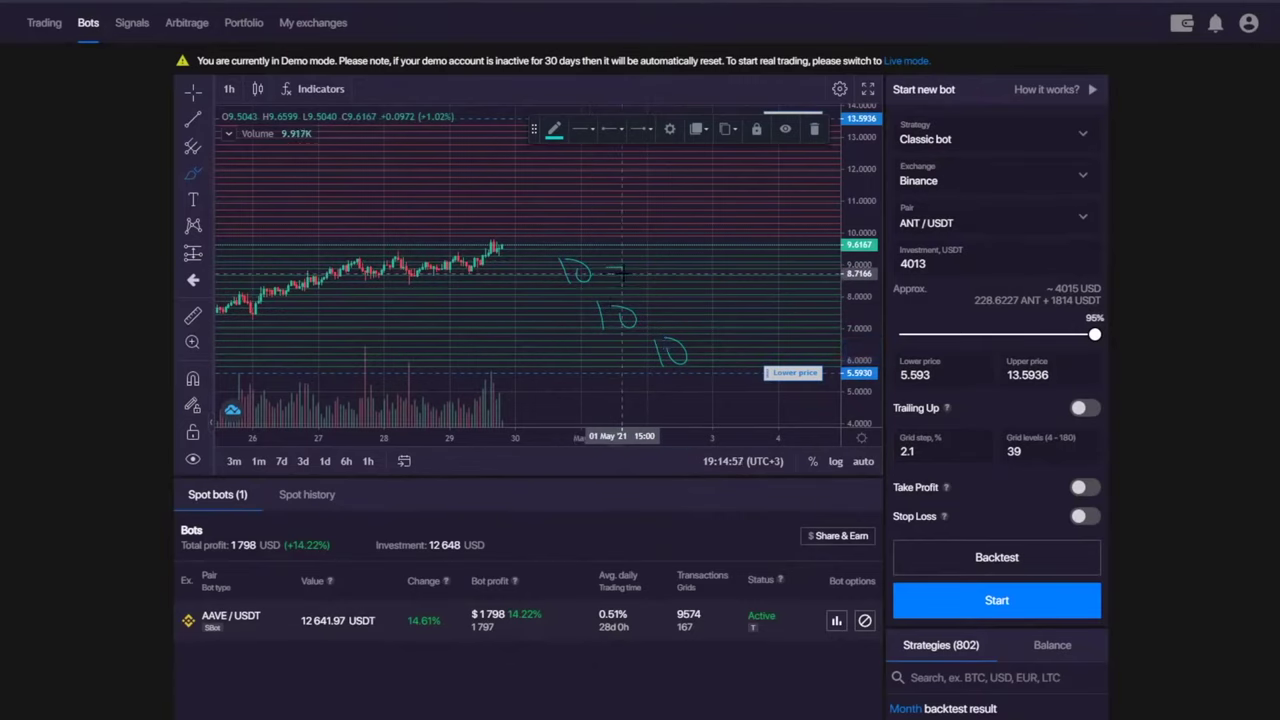
{"action": "mouse_move", "coordinate": [602, 265]}
{"action": "left_mouse_down"}
{"action": "mouse_move", "coordinate": [626, 264]}
{"action": "mouse_move", "coordinate": [643, 284]}
{"action": "left_mouse_up"}
{"action": "mouse_move", "coordinate": [656, 262]}
{"action": "left_mouse_down"}
{"action": "mouse_move", "coordinate": [669, 284]}
{"action": "mouse_move", "coordinate": [668, 268]}
{"action": "mouse_move", "coordinate": [712, 272]}
{"action": "mouse_move", "coordinate": [726, 294]}
{"action": "left_mouse_up"}
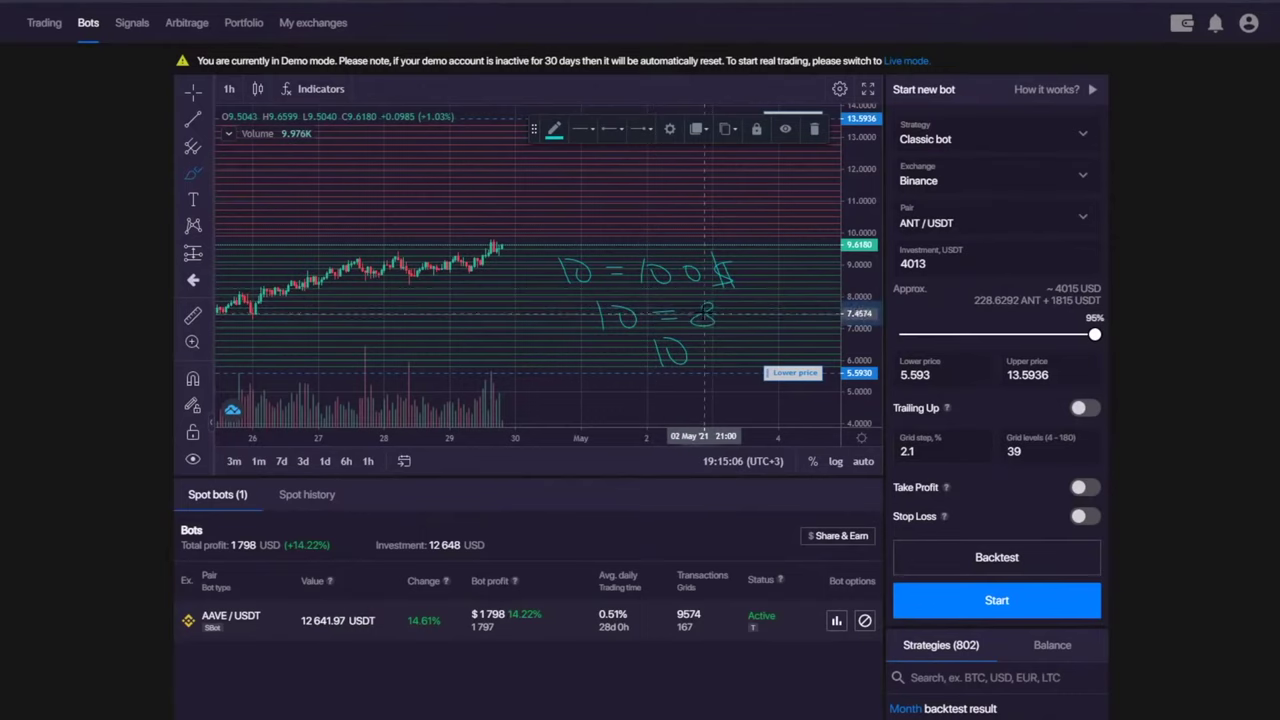
{"action": "left_click_drag", "start_coordinate": [724, 308], "coordinate": [757, 336]}
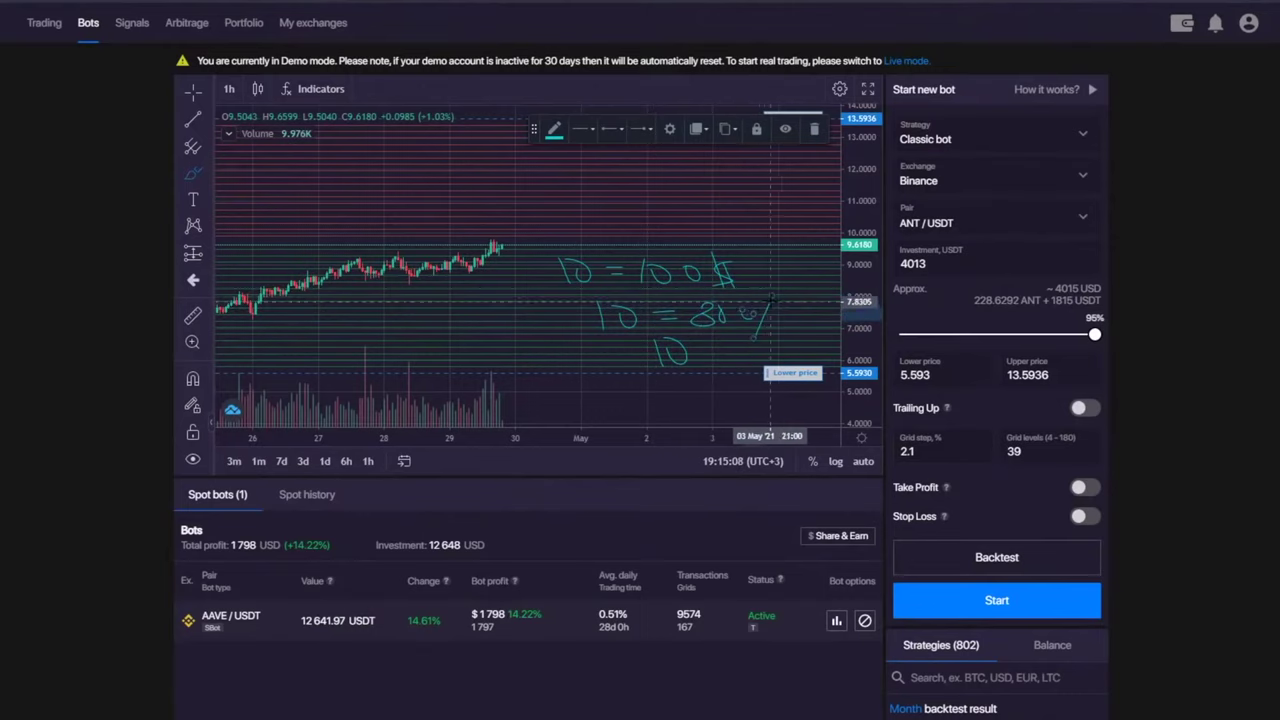
{"action": "left_click_drag", "start_coordinate": [768, 293], "coordinate": [765, 330]}
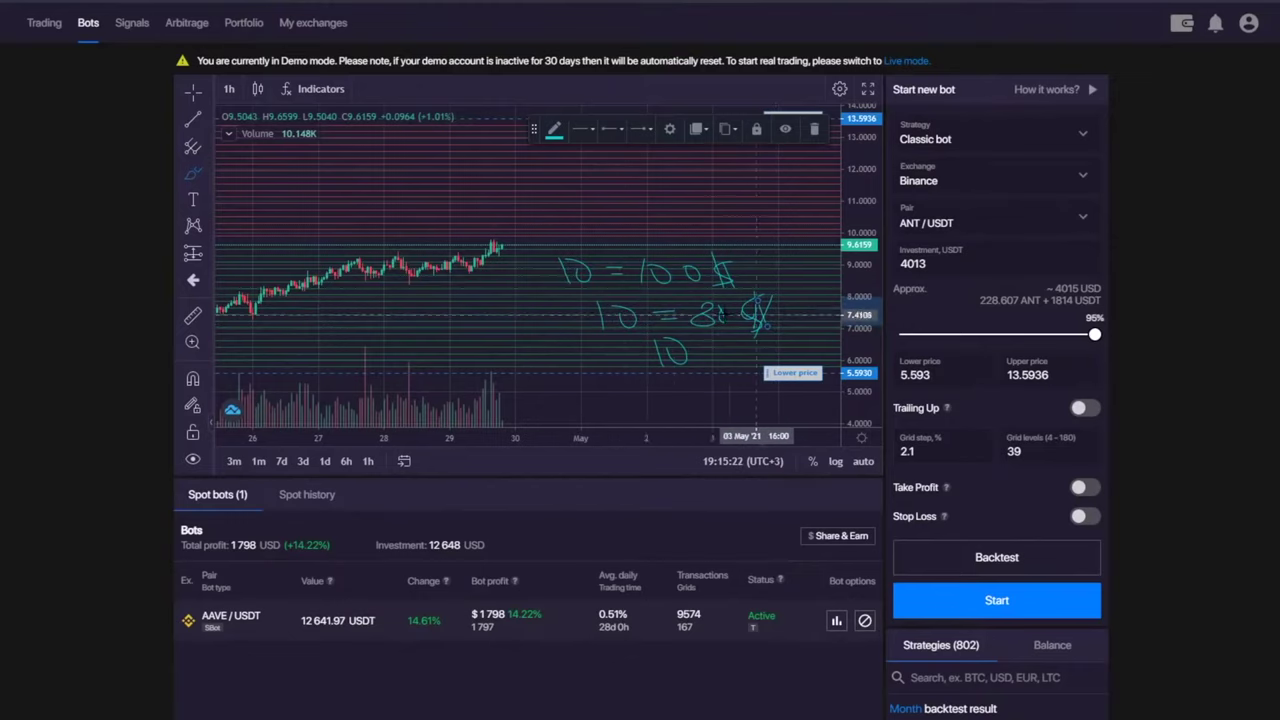
{"action": "mouse_move", "coordinate": [415, 312]}
{"action": "left_mouse_down"}
{"action": "mouse_move", "coordinate": [417, 342]}
{"action": "mouse_move", "coordinate": [476, 340]}
{"action": "mouse_move", "coordinate": [490, 324]}
{"action": "mouse_move", "coordinate": [499, 340]}
{"action": "mouse_move", "coordinate": [520, 335]}
{"action": "left_mouse_up"}
{"action": "key", "text": "Escape"}
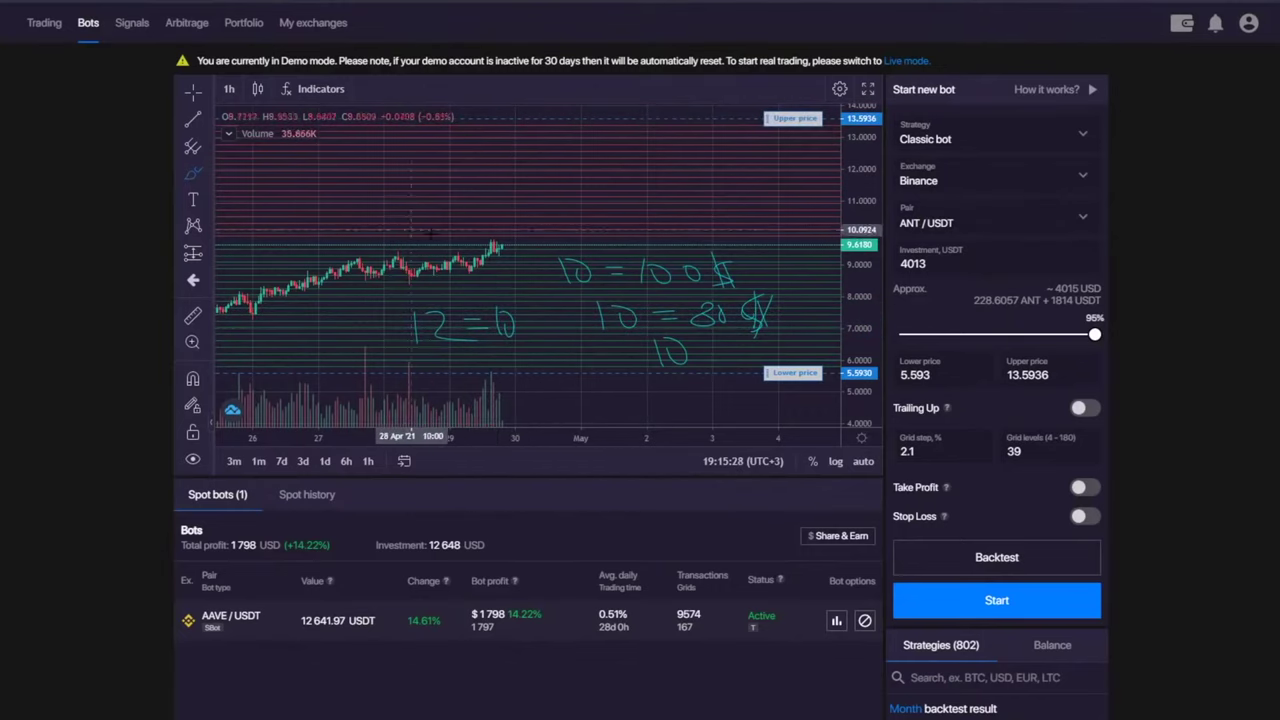
{"action": "right_click", "coordinate": [662, 255]}
{"action": "left_click", "coordinate": [725, 369]}
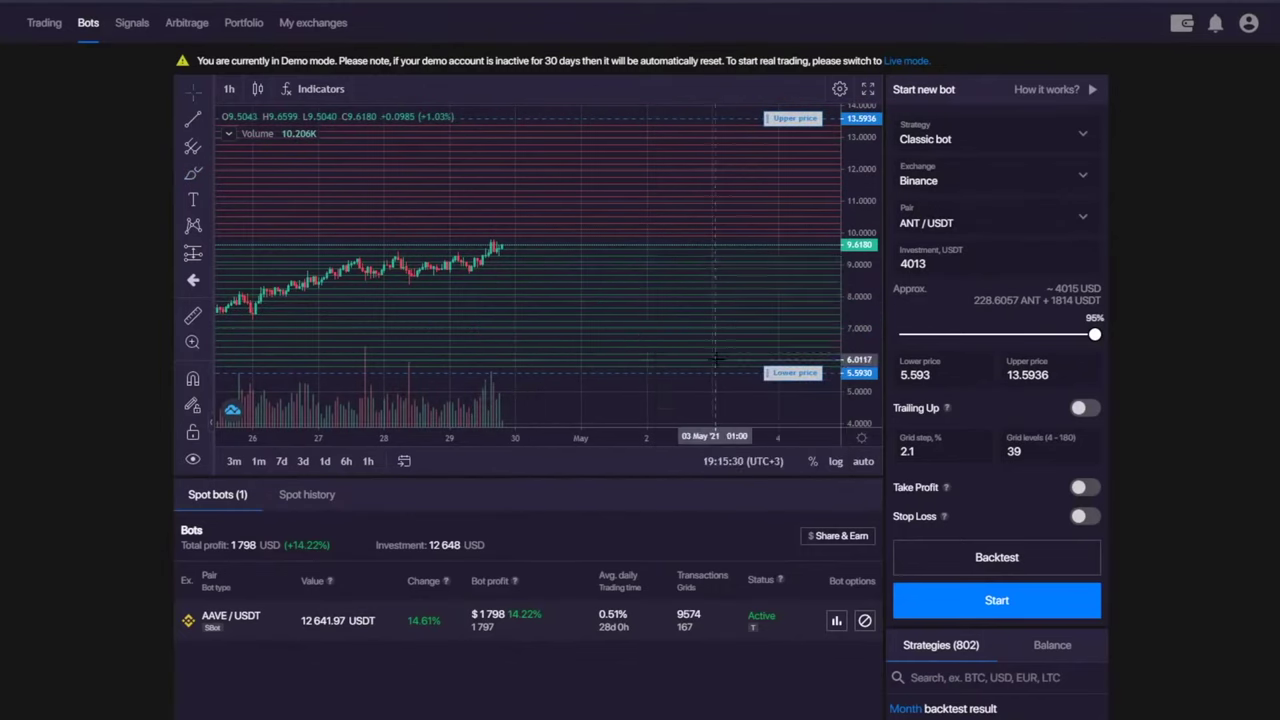
- Brush a price path dipping to about 6 and rising to about 11.8, loop it near 7.2, and remove all drawings
{"action": "scroll", "coordinate": [675, 260], "scroll_direction": "down", "scroll_amount": 5}
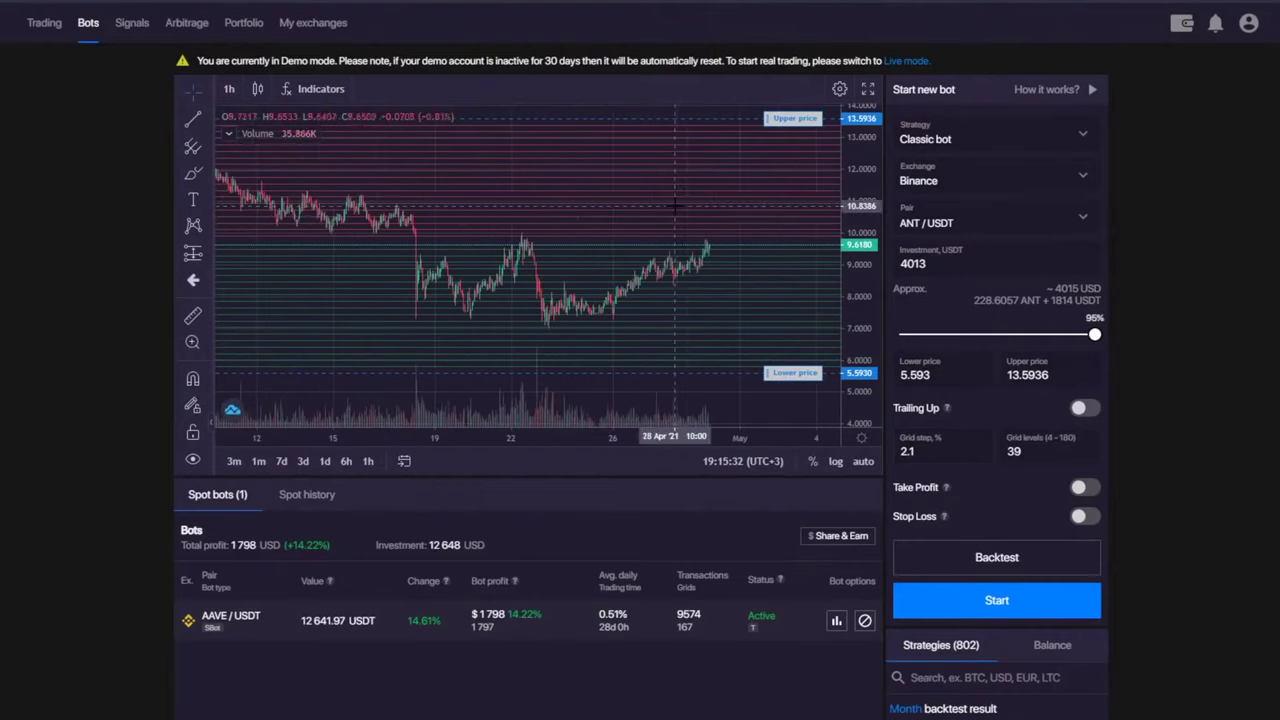
{"action": "left_click", "coordinate": [193, 92]}
{"action": "left_click_drag", "start_coordinate": [604, 146], "coordinate": [372, 122]}
{"action": "left_click", "coordinate": [193, 172]}
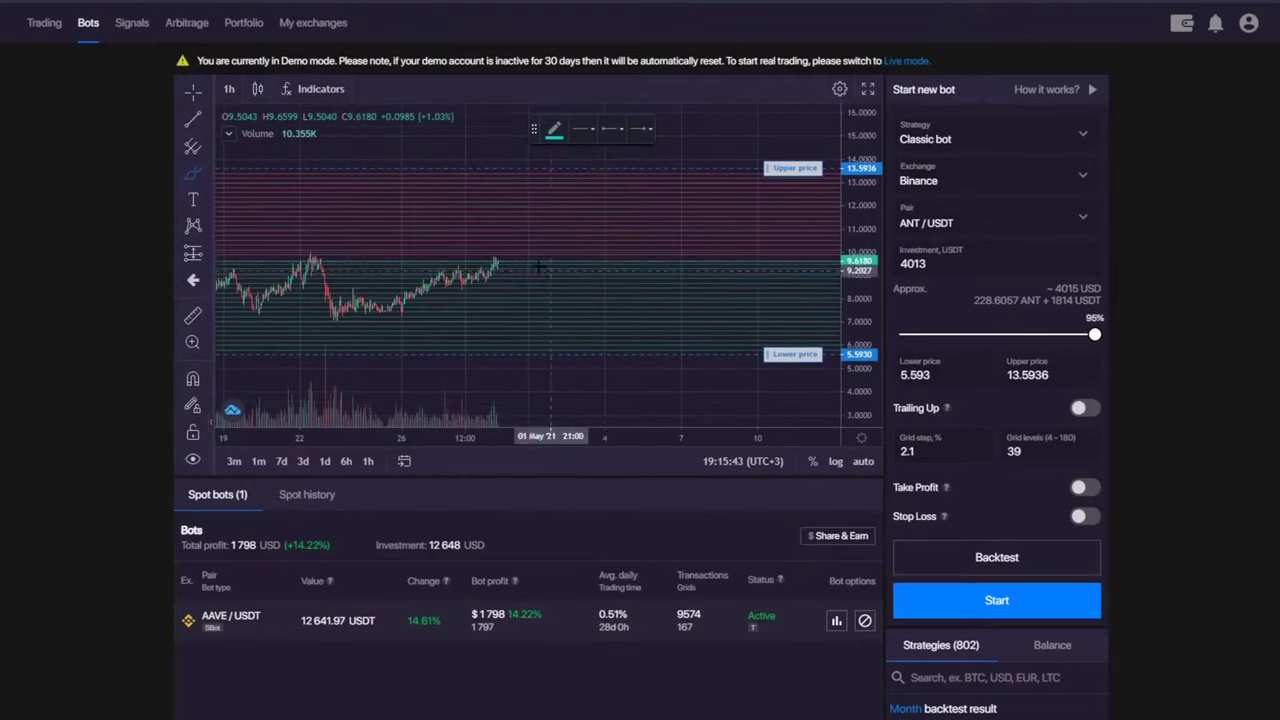
{"action": "mouse_move", "coordinate": [498, 262]}
{"action": "left_mouse_down"}
{"action": "mouse_move", "coordinate": [555, 348]}
{"action": "mouse_move", "coordinate": [590, 318]}
{"action": "mouse_move", "coordinate": [634, 210]}
{"action": "left_mouse_up"}
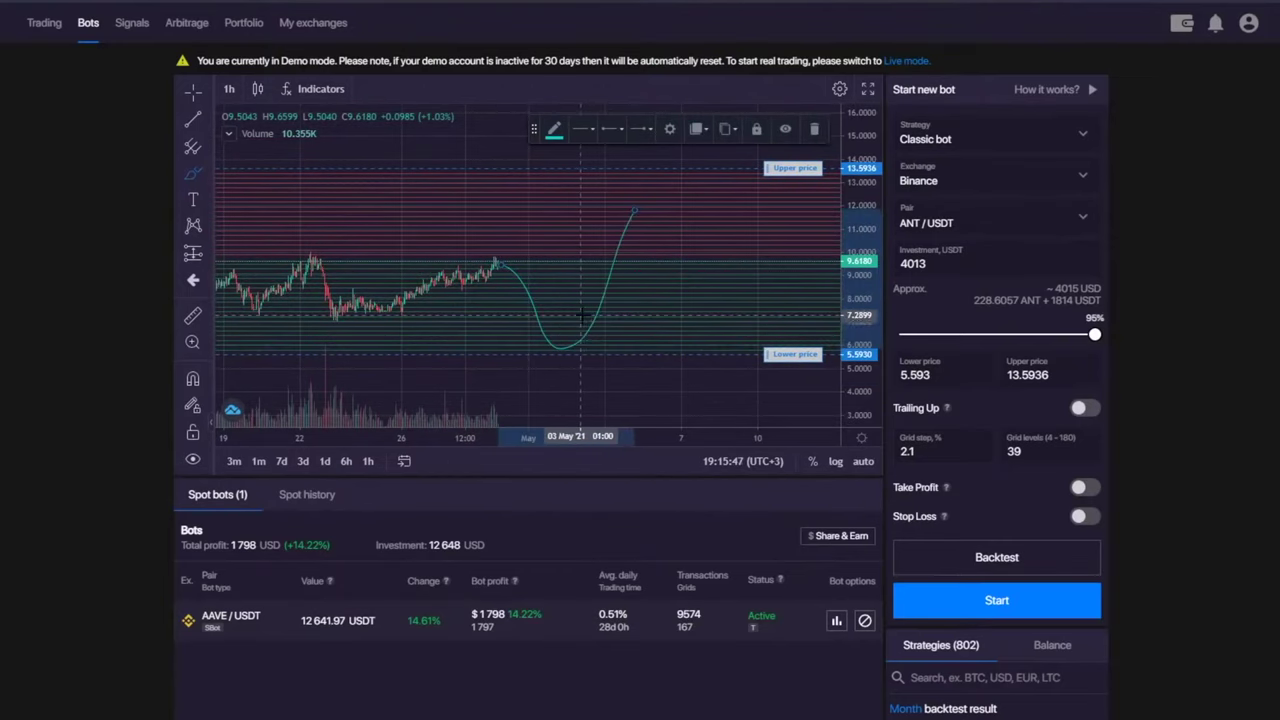
{"action": "left_click_drag", "start_coordinate": [630, 313], "coordinate": [623, 303]}
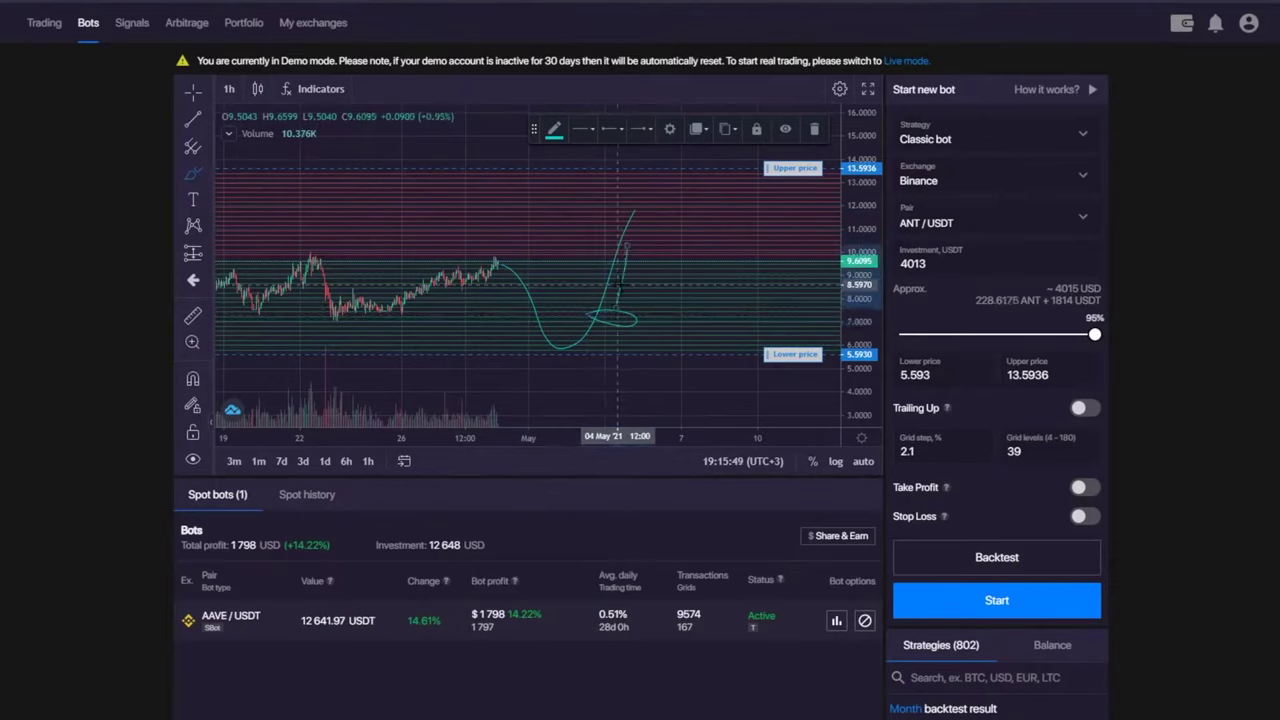
{"action": "left_click", "coordinate": [600, 305]}
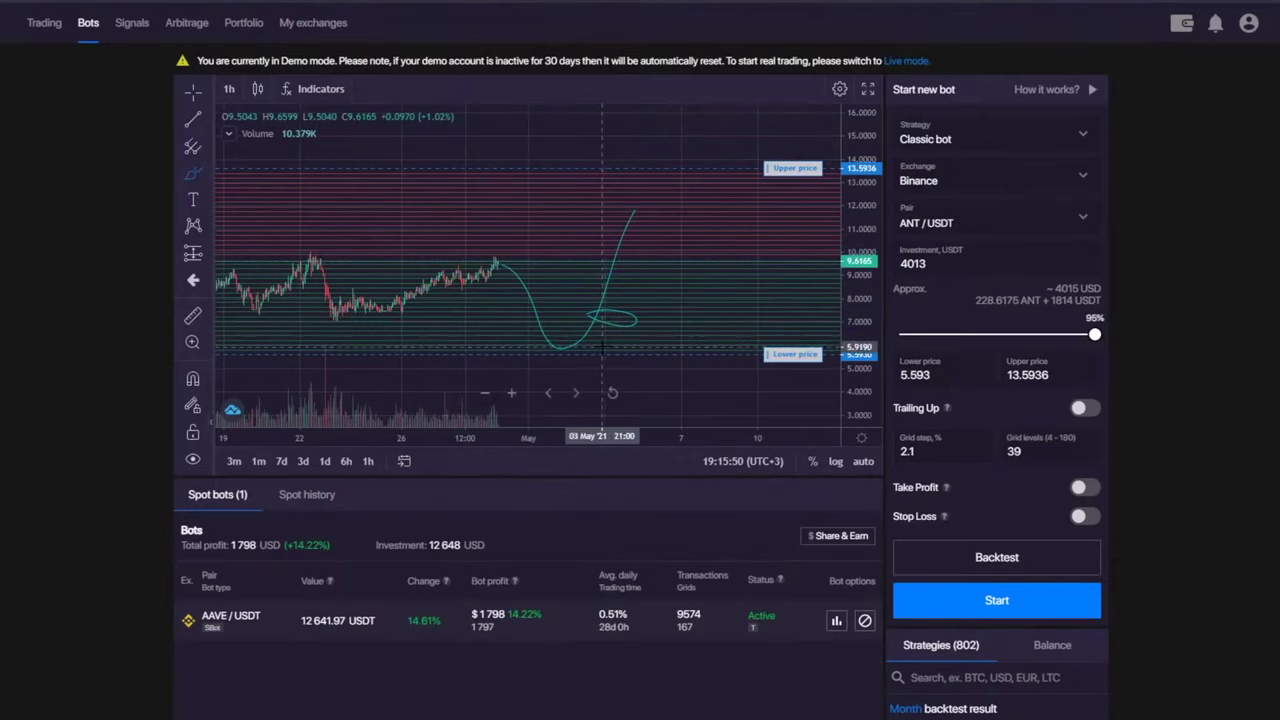
{"action": "right_click", "coordinate": [694, 293]}
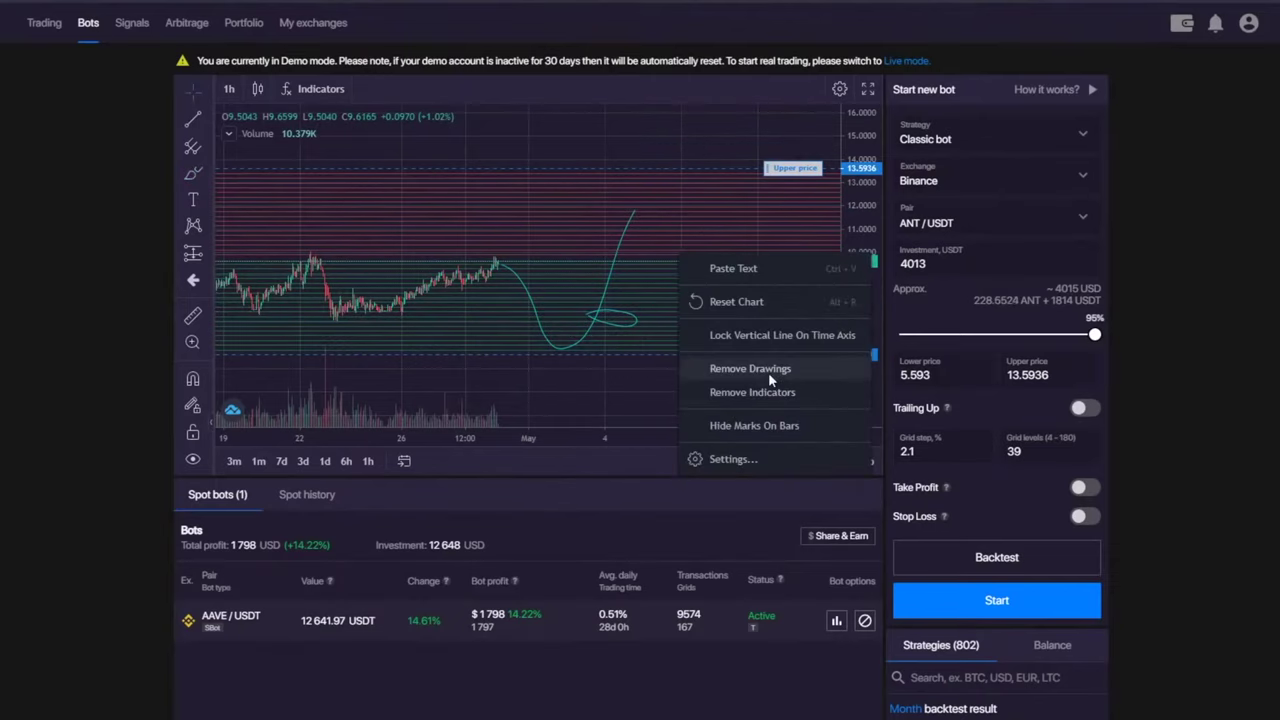
{"action": "left_click", "coordinate": [768, 372]}
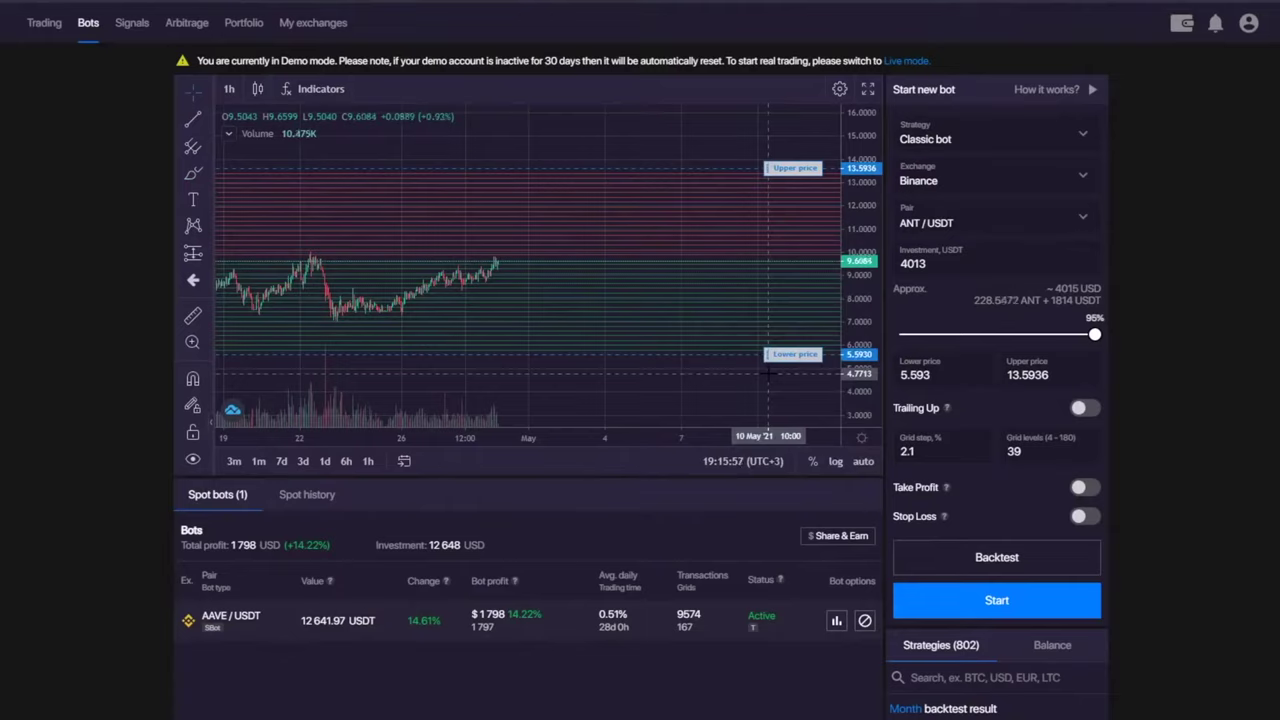
- Brush the notes 10c and 10c = 130 $ over the red grid levels above the latest ANT/USDT candle
{"action": "left_click", "coordinate": [193, 90]}
{"action": "left_click", "coordinate": [243, 94]}
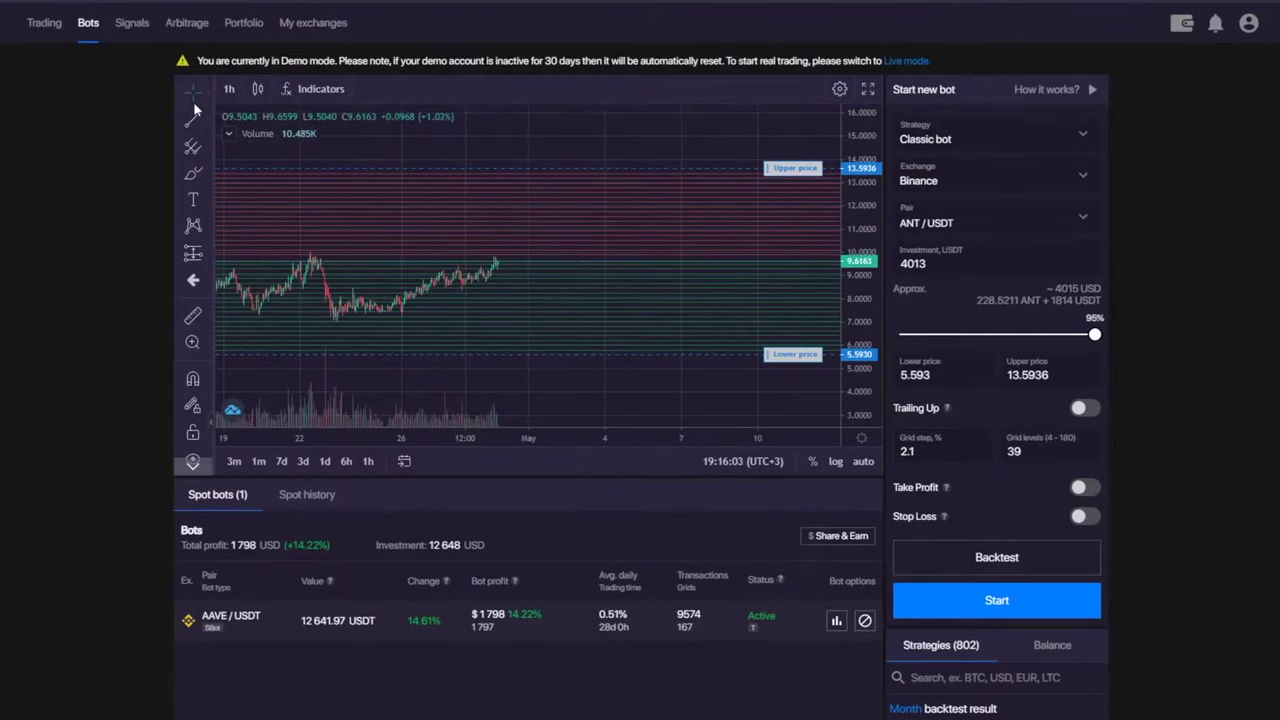
{"action": "left_click", "coordinate": [193, 92]}
{"action": "left_click_drag", "start_coordinate": [575, 128], "coordinate": [493, 168]}
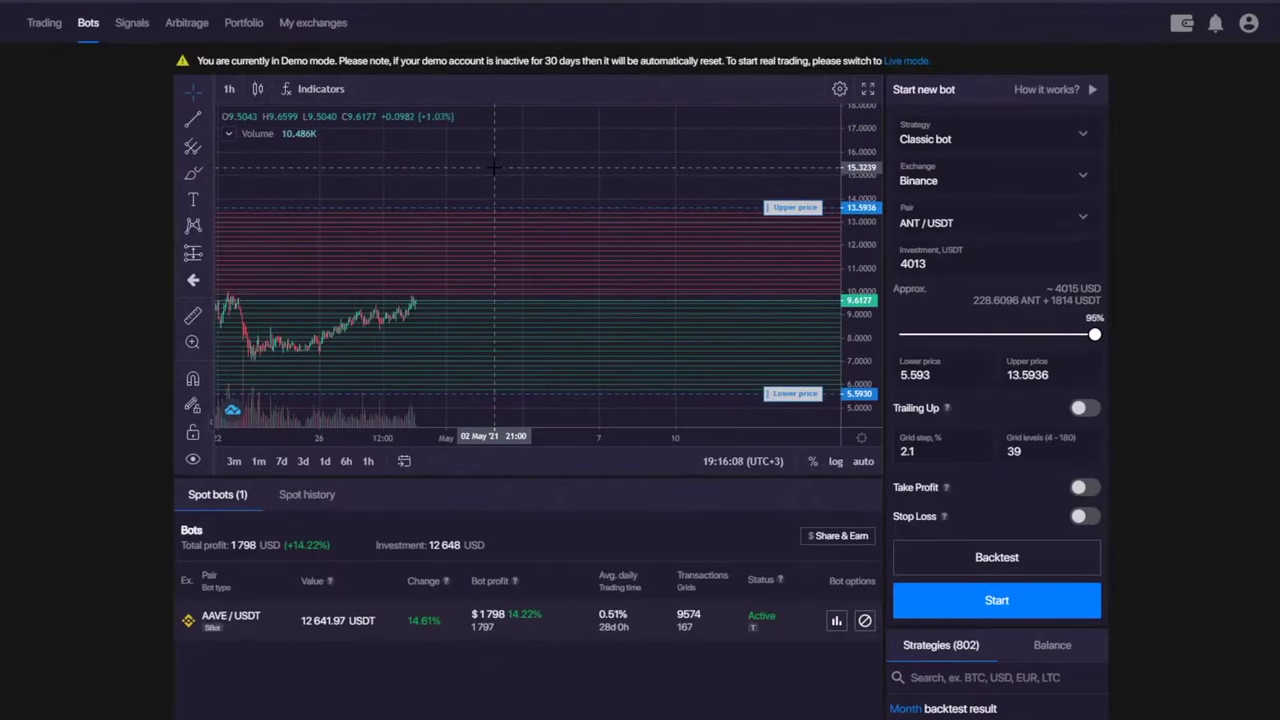
{"action": "left_click_drag", "start_coordinate": [563, 172], "coordinate": [548, 186]}
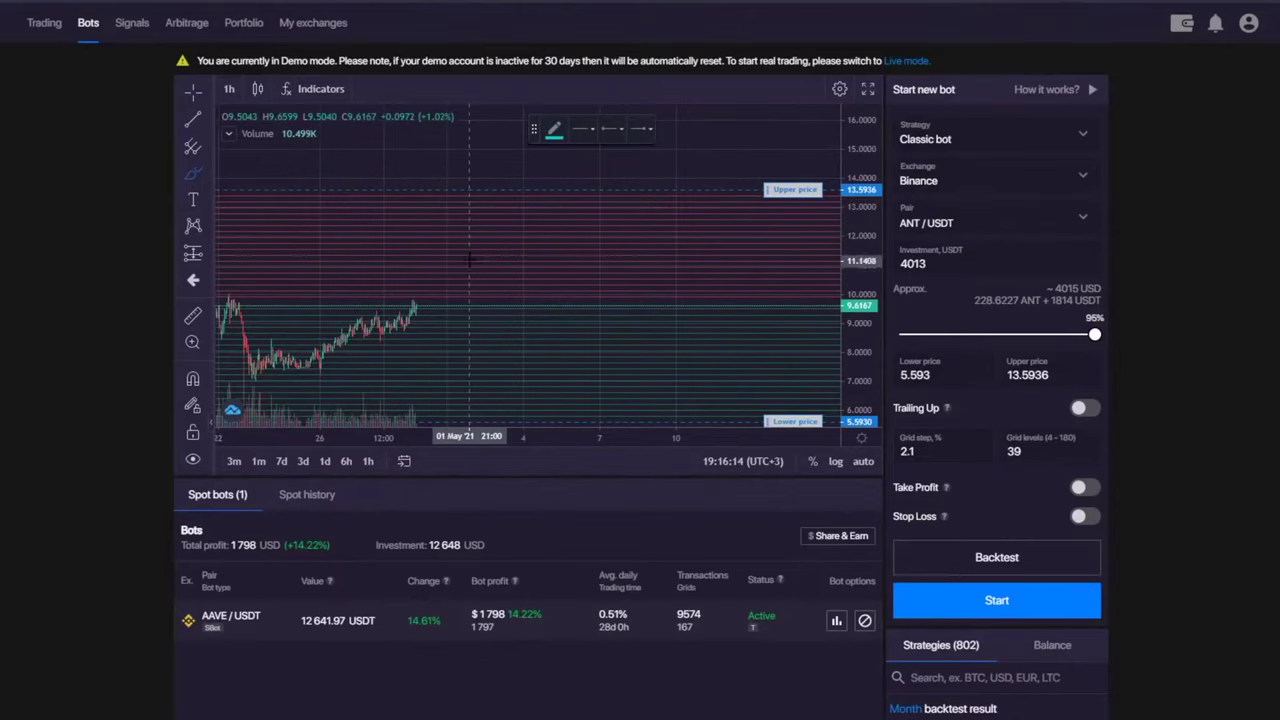
{"action": "mouse_move", "coordinate": [472, 262]}
{"action": "left_mouse_down"}
{"action": "mouse_move", "coordinate": [472, 284]}
{"action": "mouse_move", "coordinate": [488, 264]}
{"action": "mouse_move", "coordinate": [530, 280]}
{"action": "left_mouse_up"}
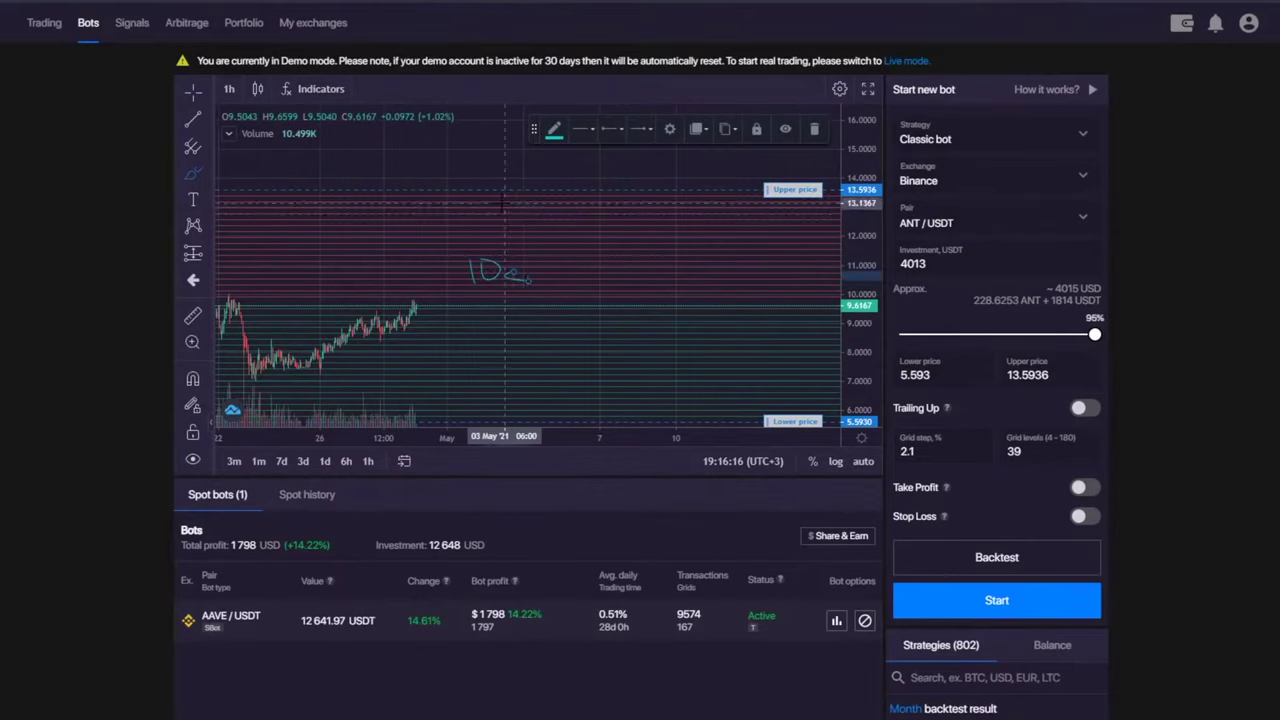
{"action": "mouse_move", "coordinate": [505, 205]}
{"action": "left_mouse_down"}
{"action": "mouse_move", "coordinate": [507, 238]}
{"action": "mouse_move", "coordinate": [528, 214]}
{"action": "mouse_move", "coordinate": [566, 234]}
{"action": "mouse_move", "coordinate": [626, 232]}
{"action": "left_mouse_up"}
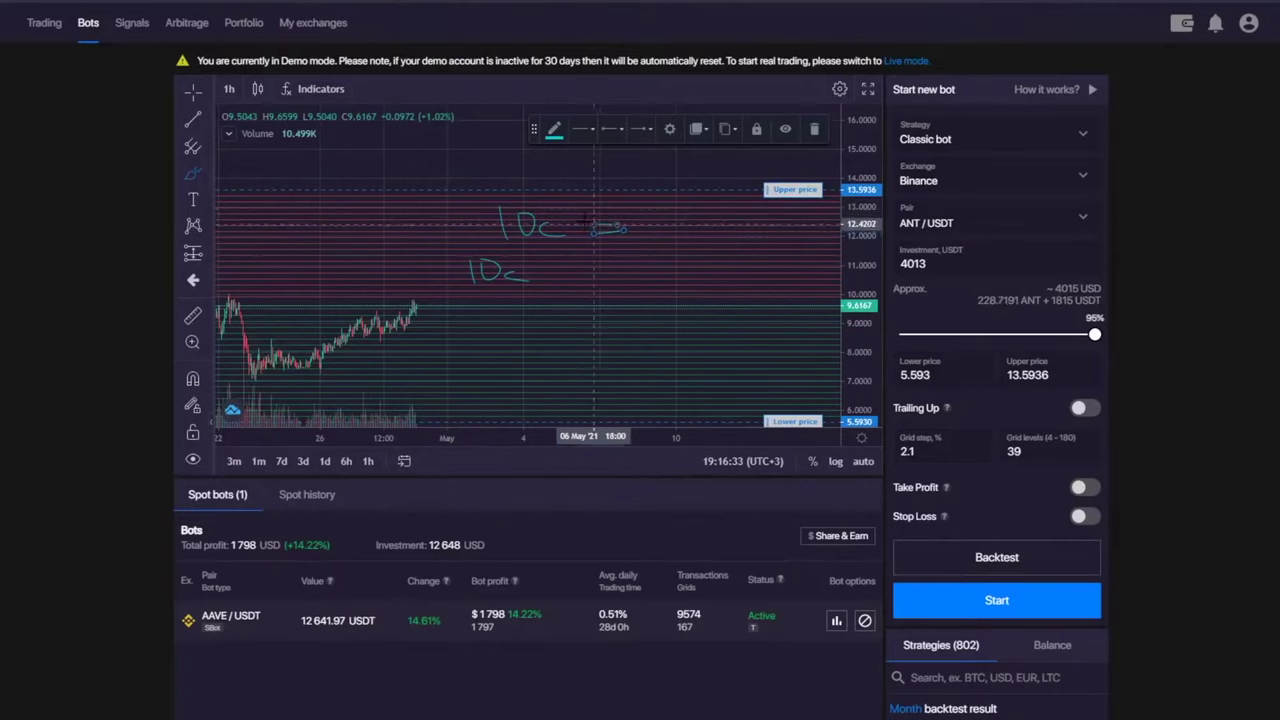
{"action": "mouse_move", "coordinate": [597, 233]}
{"action": "left_mouse_down"}
{"action": "mouse_move", "coordinate": [690, 238]}
{"action": "mouse_move", "coordinate": [727, 222]}
{"action": "mouse_move", "coordinate": [774, 244]}
{"action": "left_mouse_up"}
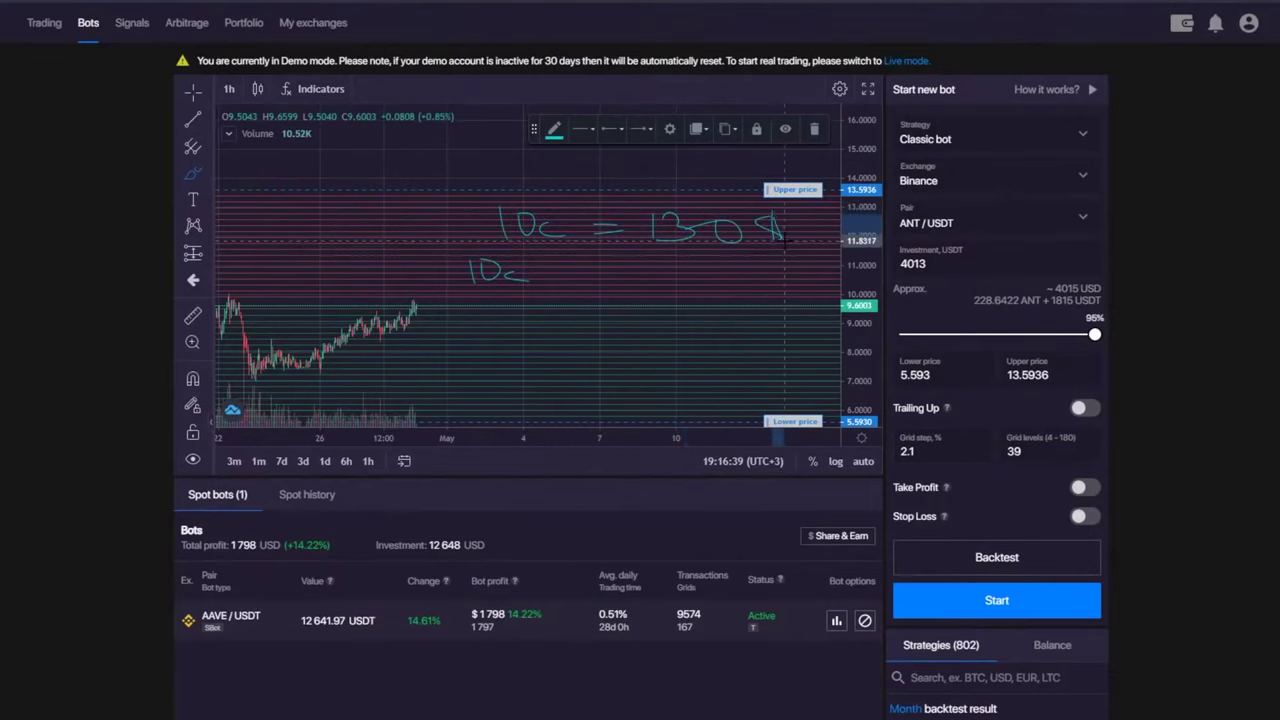
{"action": "left_click", "coordinate": [193, 90]}
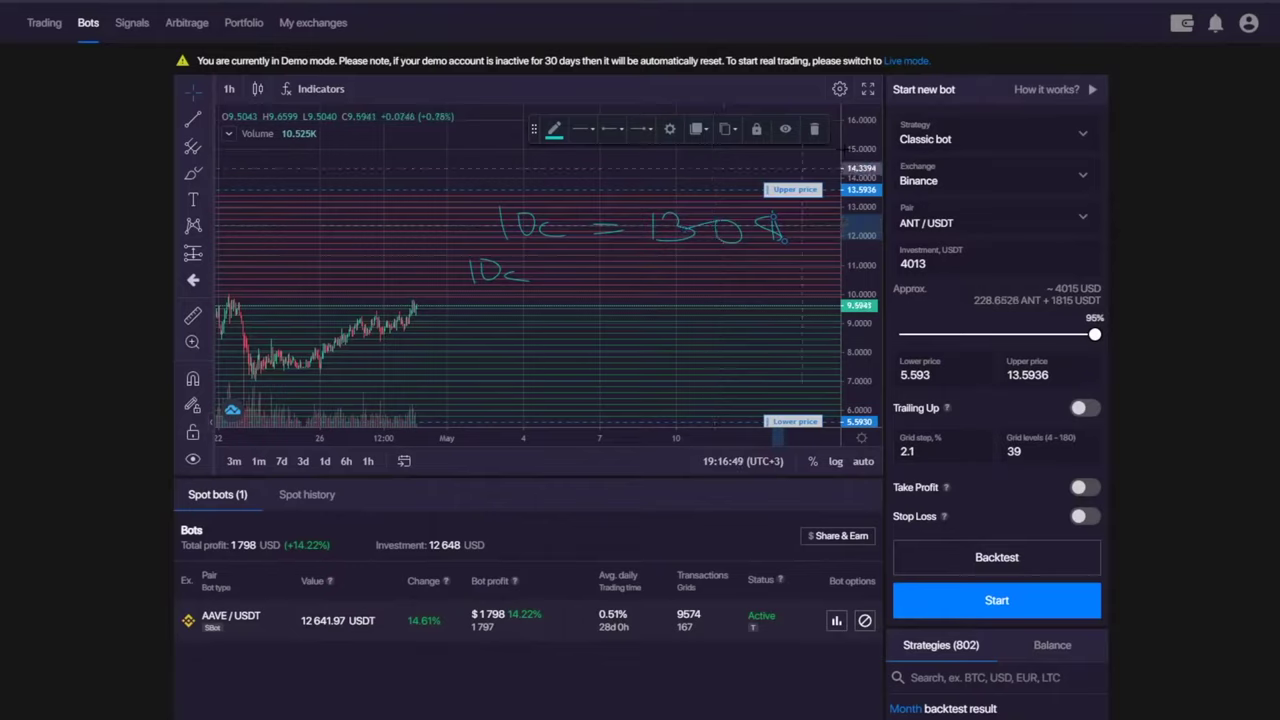
{"action": "left_click", "coordinate": [195, 97]}
- Switch to the TradingView ZRXUSDT chart and add green horizontal lines at about 1.7466, 1.7356, 1.7257, 1.7185, 1.7097 and 1.7587
{"action": "key", "text": "alt+Tab"}
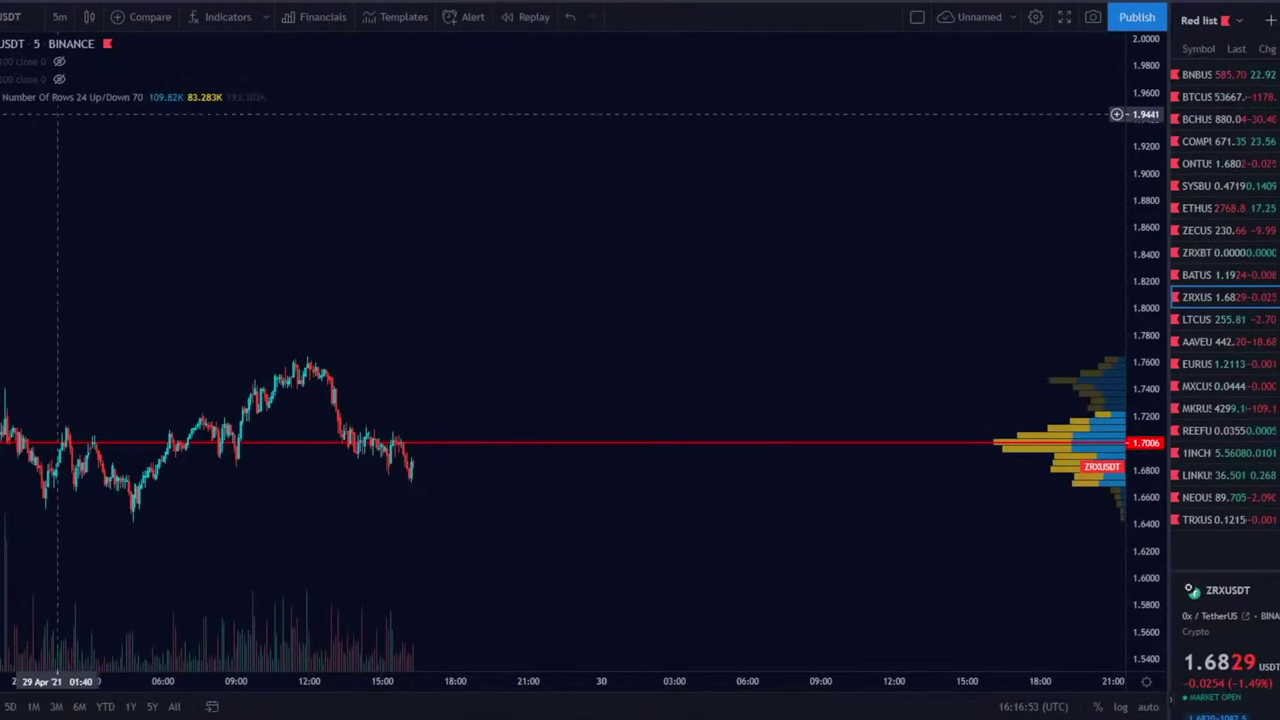
{"action": "left_click", "coordinate": [3, 80]}
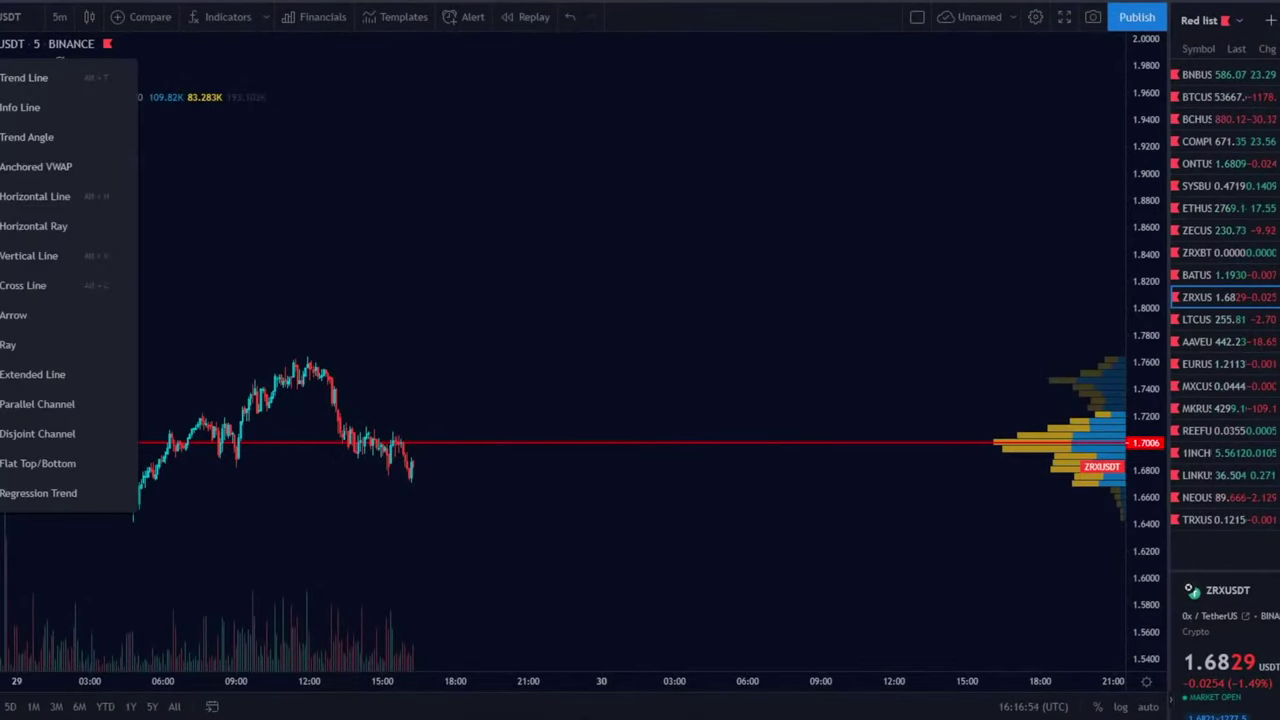
{"action": "left_click", "coordinate": [46, 205]}
{"action": "left_click", "coordinate": [706, 380]}
{"action": "left_click", "coordinate": [515, 408]}
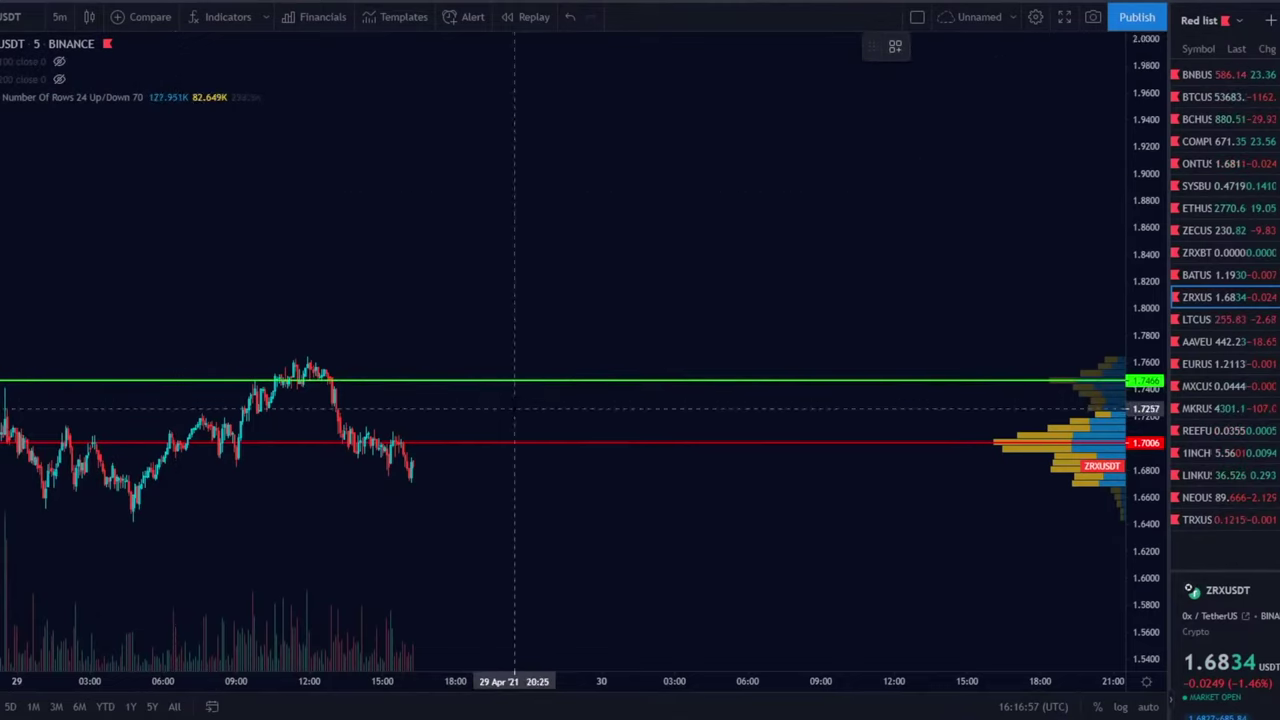
{"action": "left_click", "coordinate": [546, 408]}
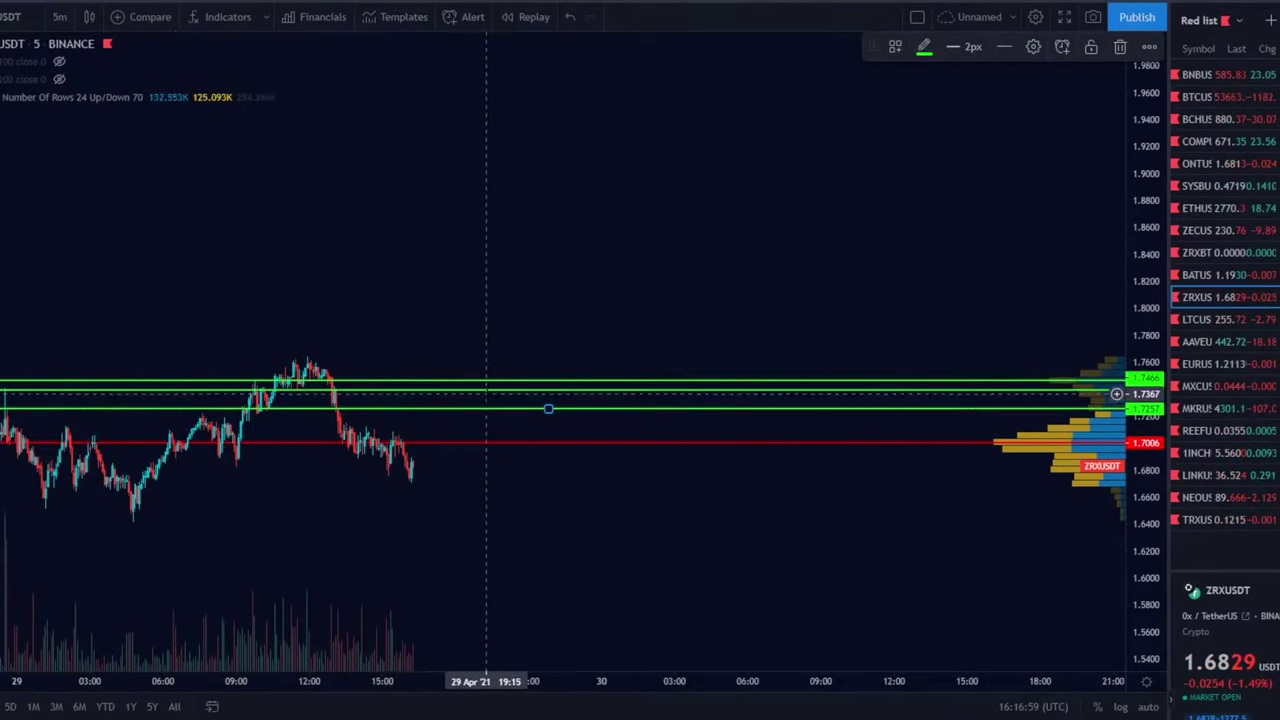
{"action": "mouse_move", "coordinate": [487, 393]}
{"action": "left_mouse_down"}
{"action": "mouse_move", "coordinate": [497, 410]}
{"action": "mouse_move", "coordinate": [523, 383]}
{"action": "mouse_move", "coordinate": [535, 431]}
{"action": "left_mouse_up"}
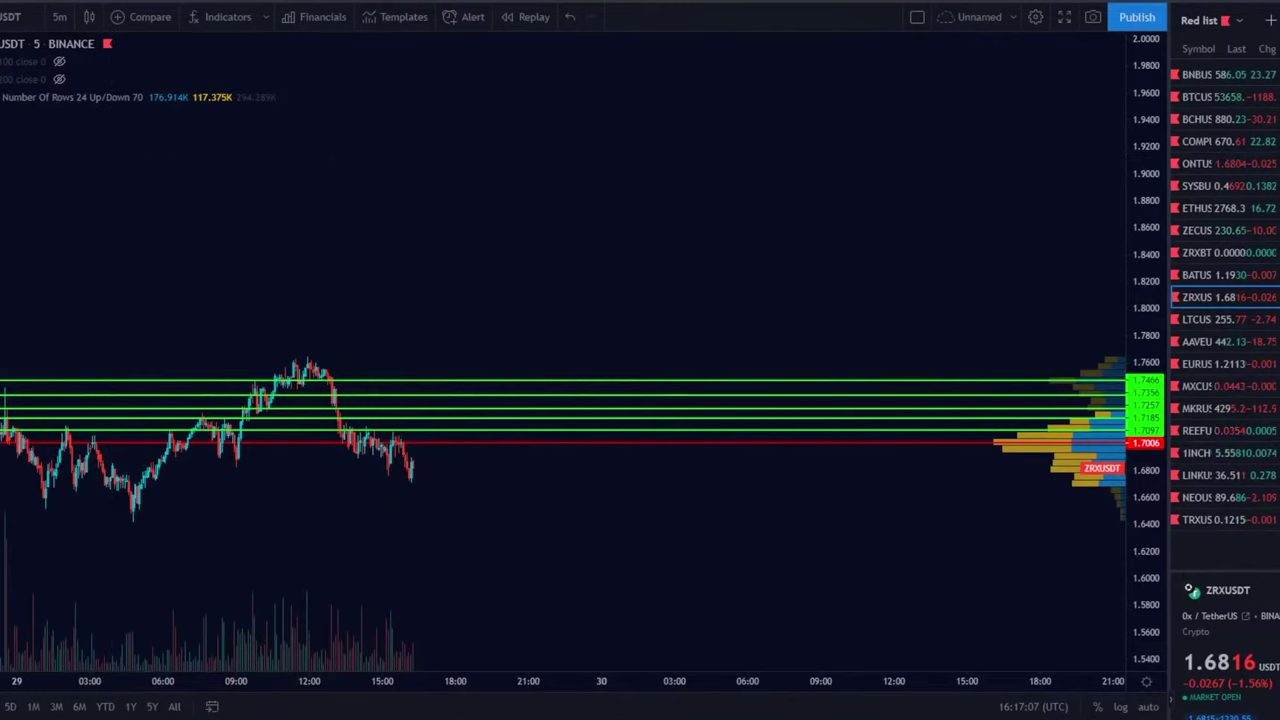
{"action": "left_click", "coordinate": [548, 364]}
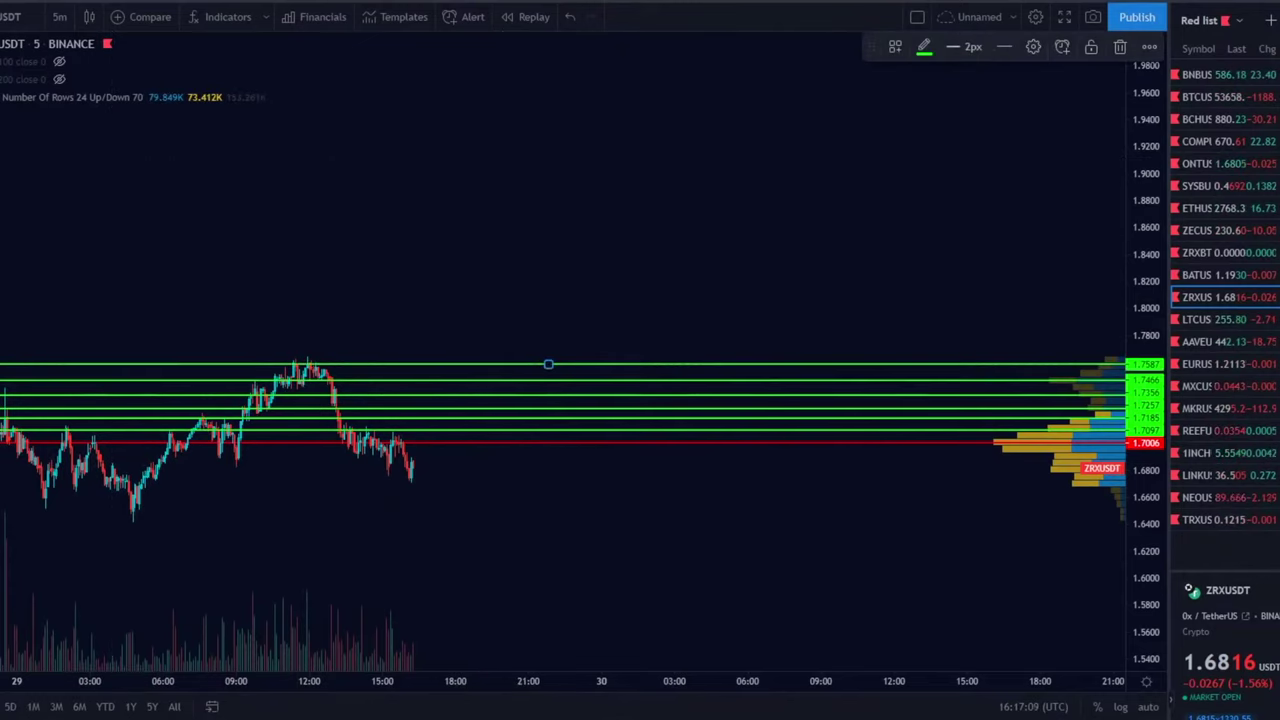
- Switch back to the Bitsgap bot chart and replace all drawings with a brushed price path rising from the latest candle towards the upper price line
{"action": "key", "text": "alt+Tab"}
{"action": "right_click", "coordinate": [612, 214]}
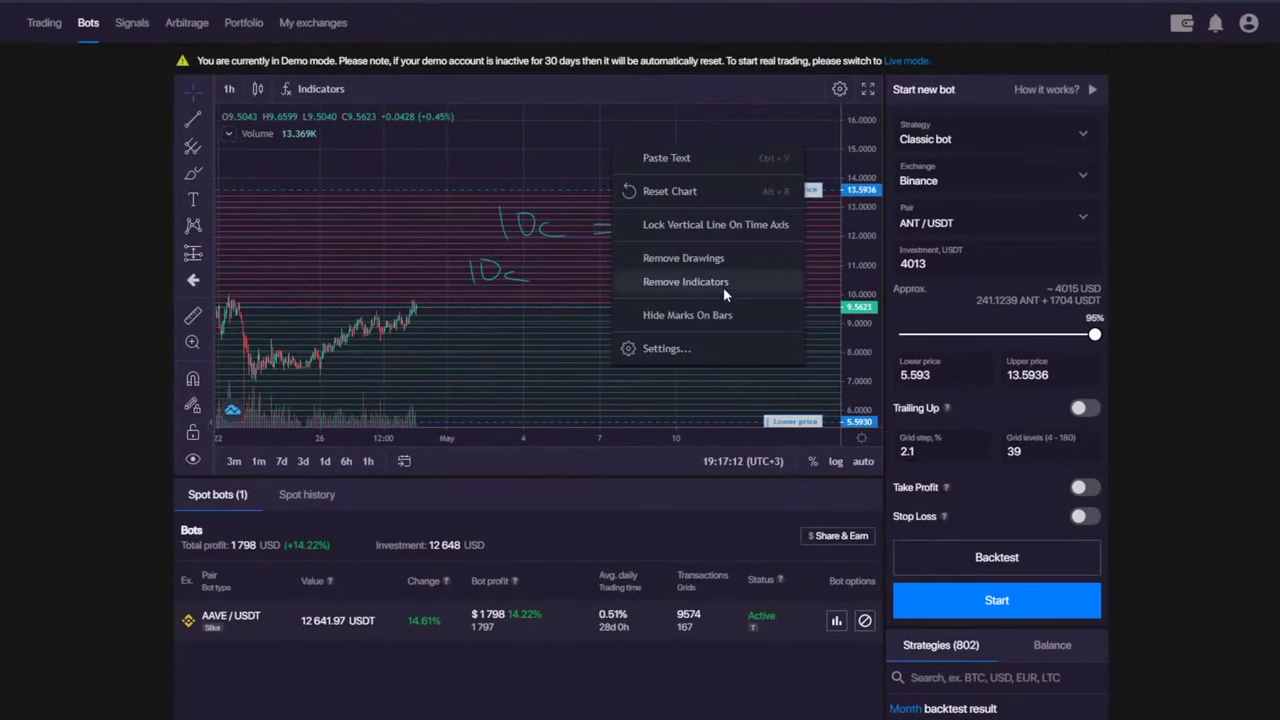
{"action": "left_click", "coordinate": [680, 252]}
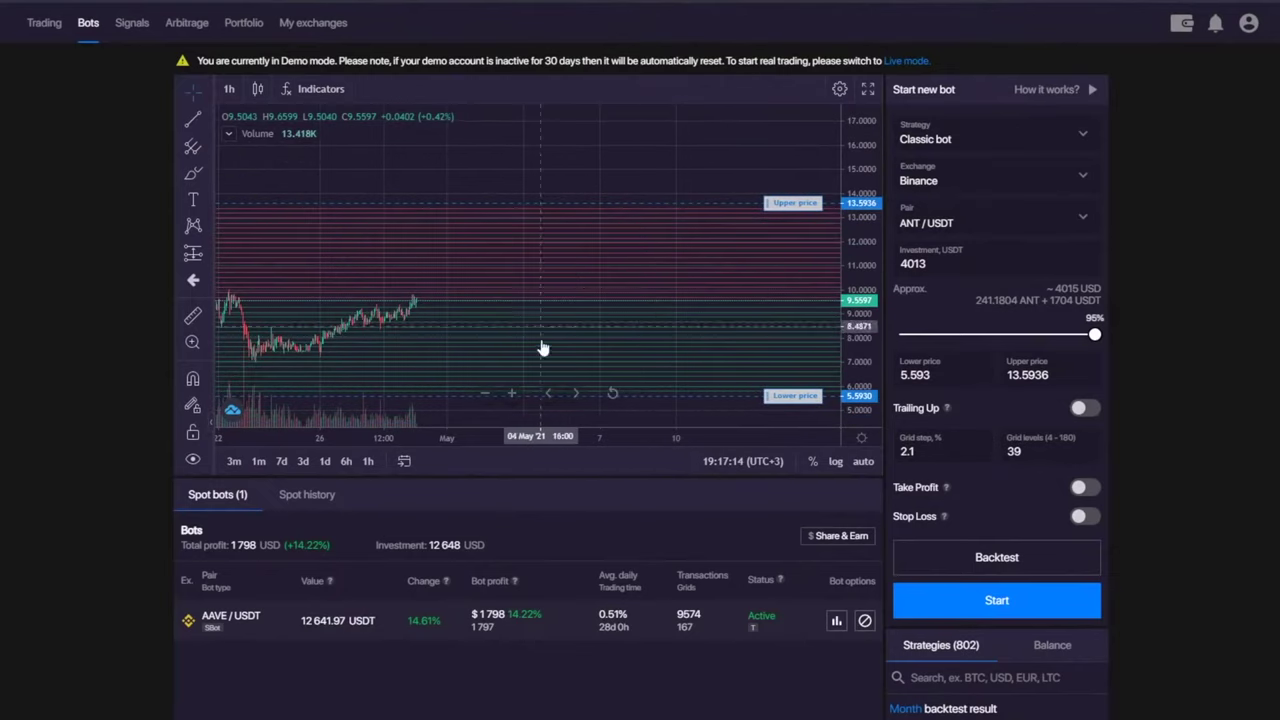
{"action": "left_click", "coordinate": [193, 174]}
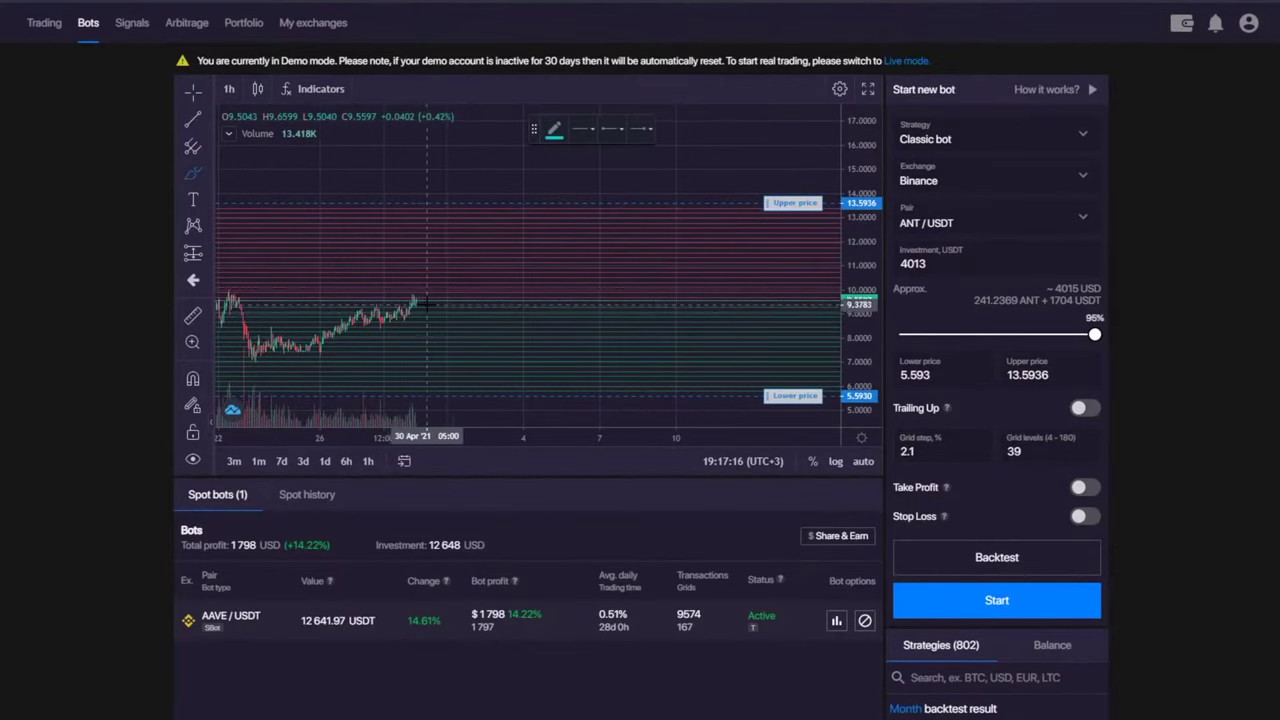
{"action": "left_click_drag", "start_coordinate": [418, 300], "coordinate": [527, 206]}
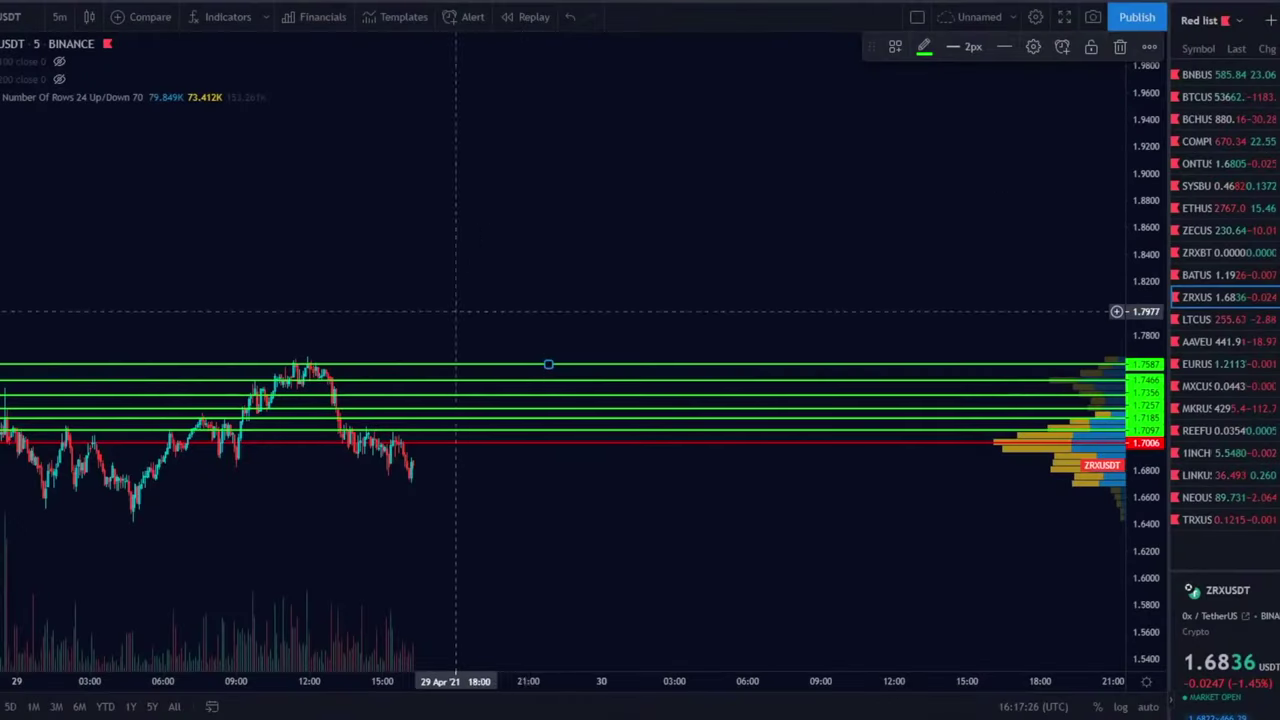
- Place the top three green ZRXUSDT lines at about 1.7543, 1.7449 and 1.7361, and draw a ghost feed from the latest candle up to the top line
{"action": "left_click_drag", "start_coordinate": [593, 364], "coordinate": [593, 370]}
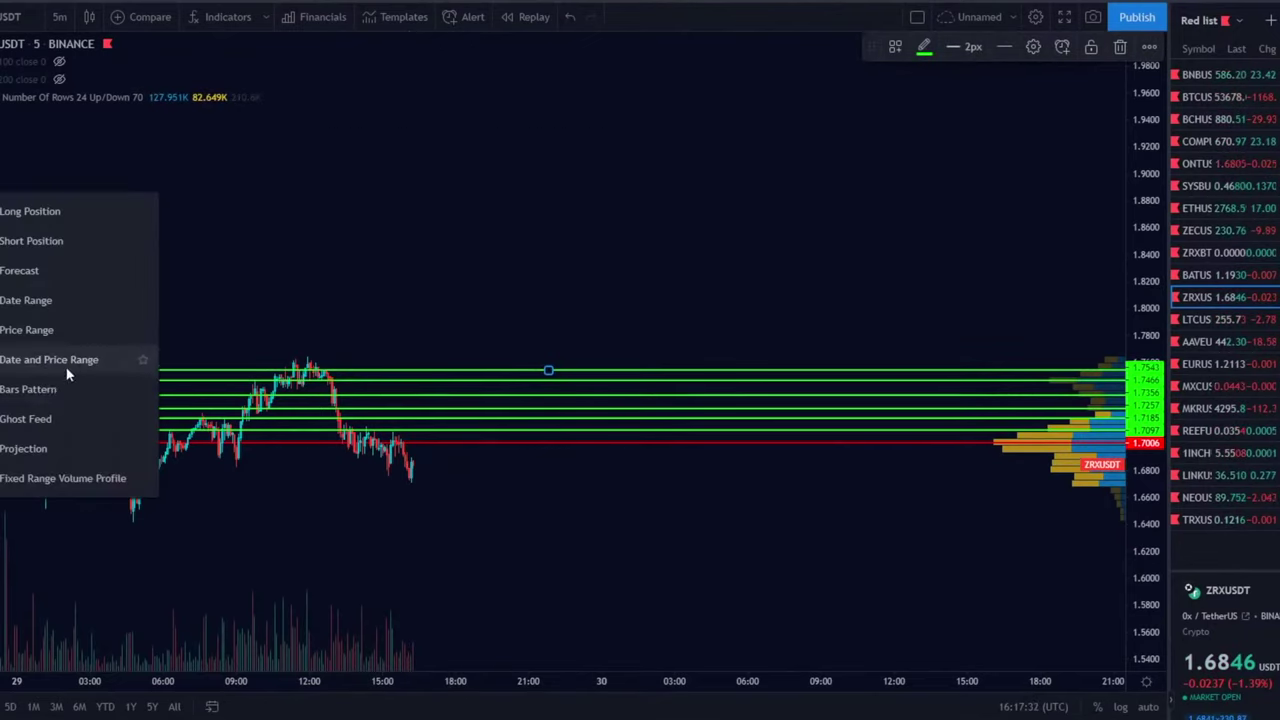
{"action": "left_click", "coordinate": [134, 449]}
{"action": "left_click", "coordinate": [411, 470]}
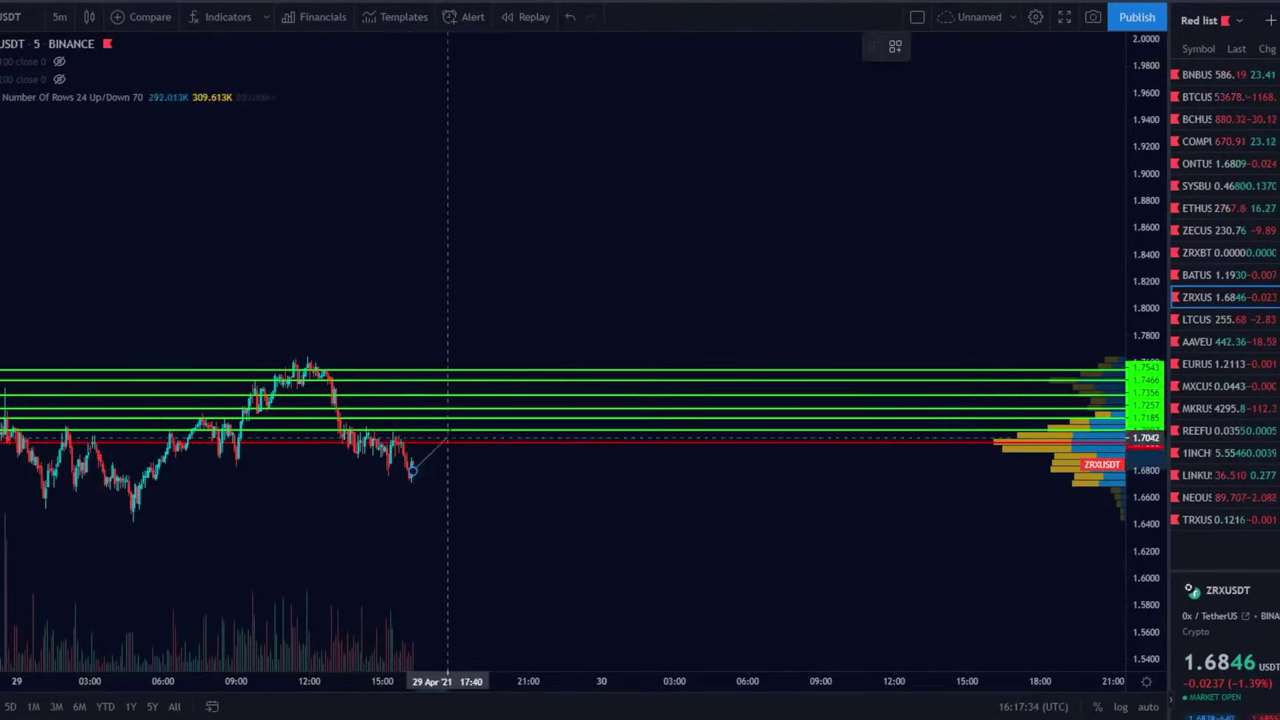
{"action": "left_click", "coordinate": [497, 369]}
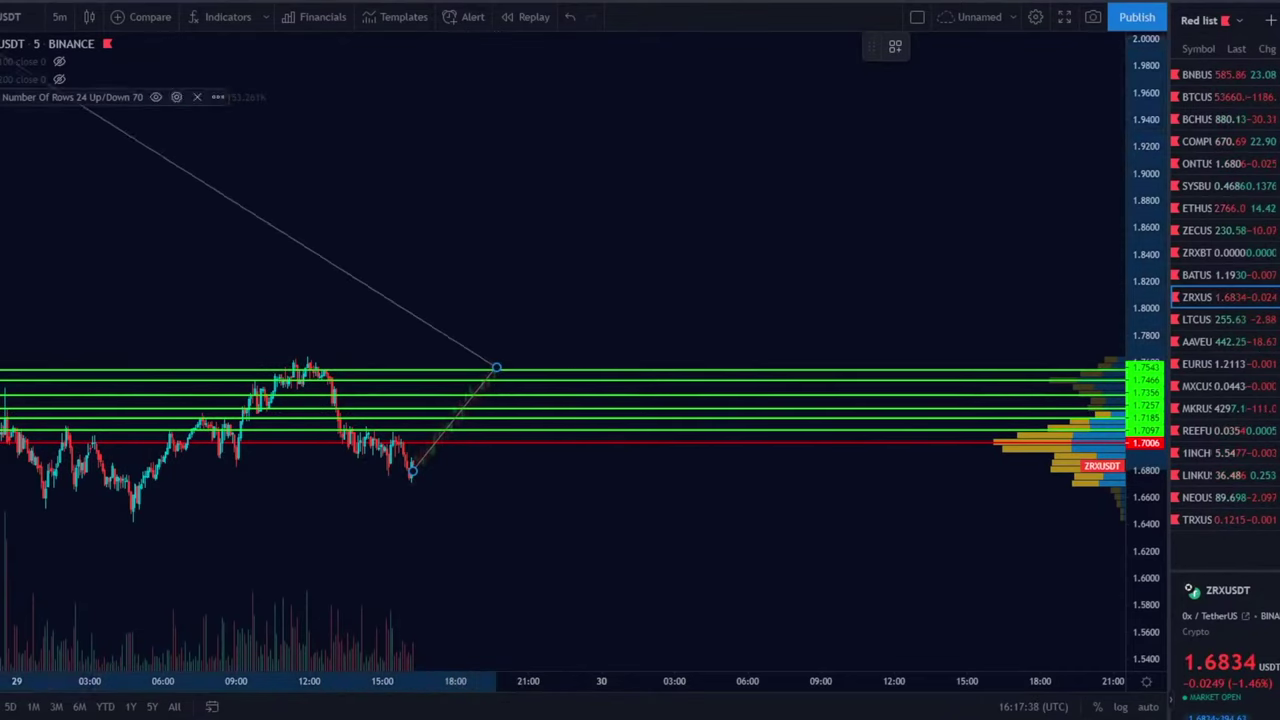
{"action": "left_click", "coordinate": [500, 365]}
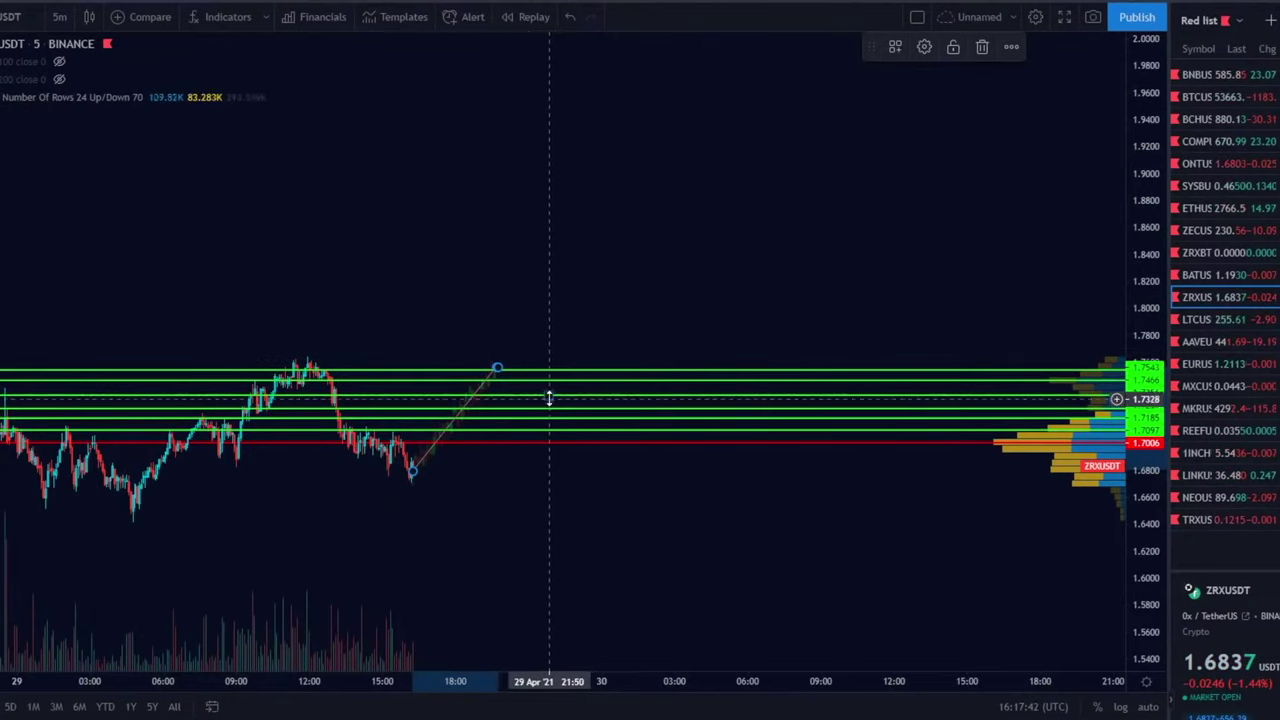
{"action": "left_click", "coordinate": [591, 396]}
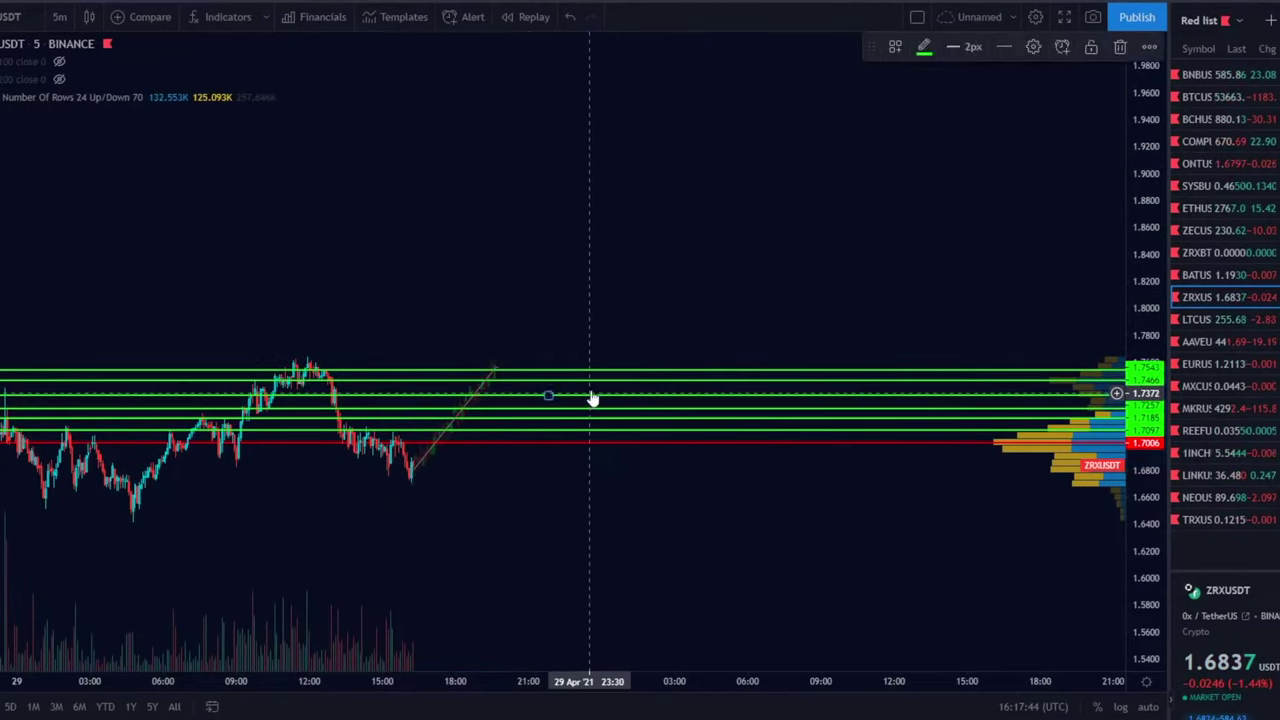
{"action": "left_click_drag", "start_coordinate": [591, 397], "coordinate": [600, 382]}
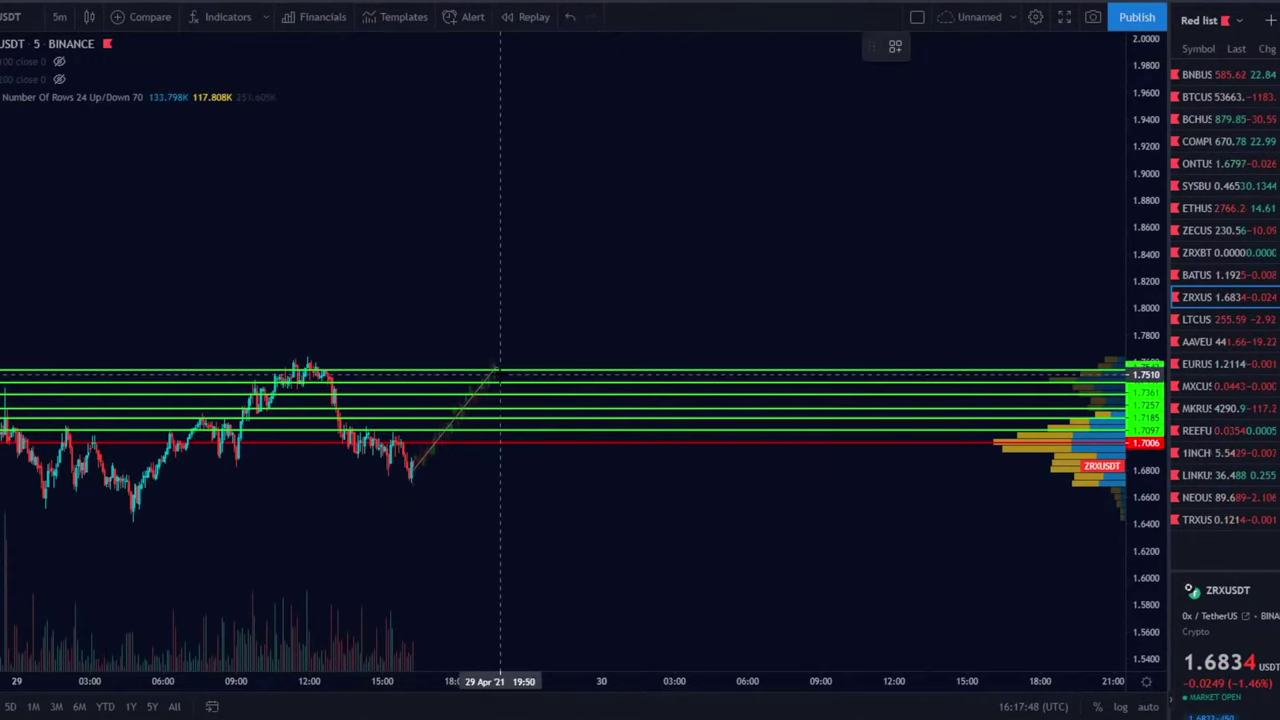
- Brush a yellow price path from the ghost feed's end, dipping to about 1.73 and climbing in waves to about 1.955, and delete the last stroke
{"action": "left_click", "coordinate": [502, 370]}
{"action": "mouse_move", "coordinate": [502, 370]}
{"action": "left_mouse_down"}
{"action": "mouse_move", "coordinate": [537, 414]}
{"action": "mouse_move", "coordinate": [551, 391]}
{"action": "mouse_move", "coordinate": [605, 394]}
{"action": "left_mouse_up"}
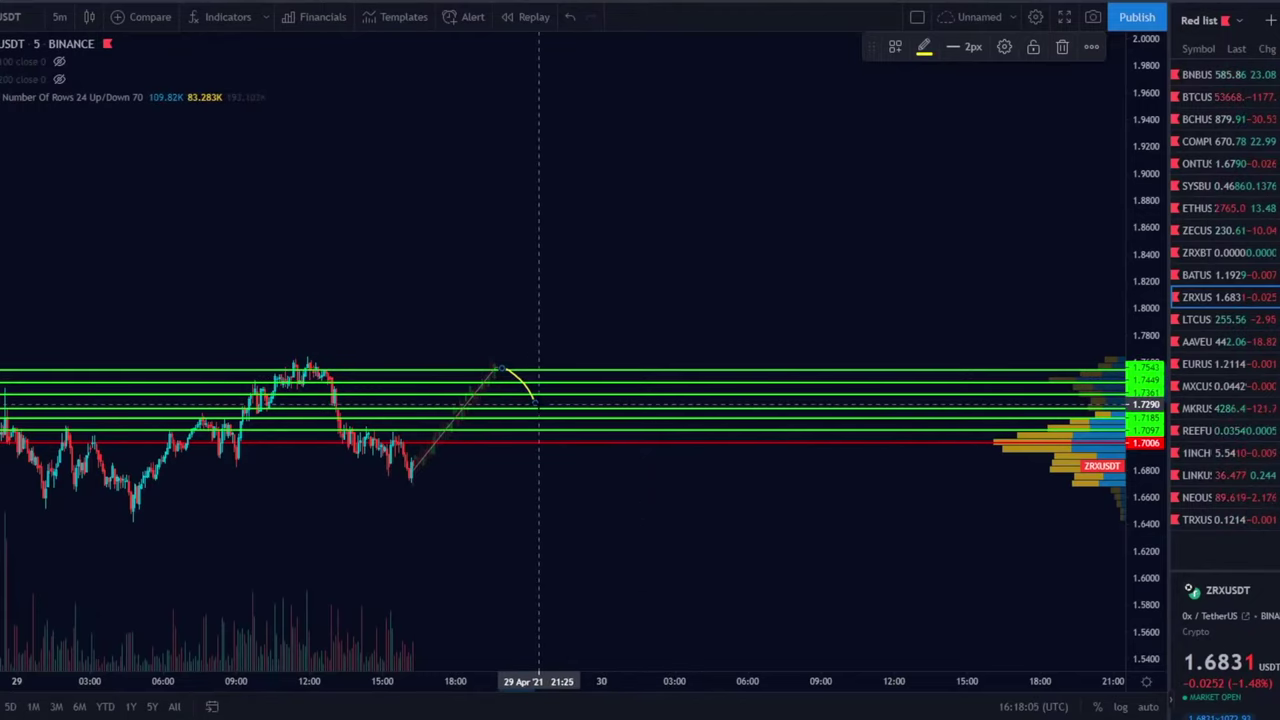
{"action": "mouse_move", "coordinate": [537, 407]}
{"action": "left_mouse_down"}
{"action": "mouse_move", "coordinate": [648, 272]}
{"action": "mouse_move", "coordinate": [705, 290]}
{"action": "mouse_move", "coordinate": [847, 212]}
{"action": "mouse_move", "coordinate": [946, 99]}
{"action": "left_mouse_up"}
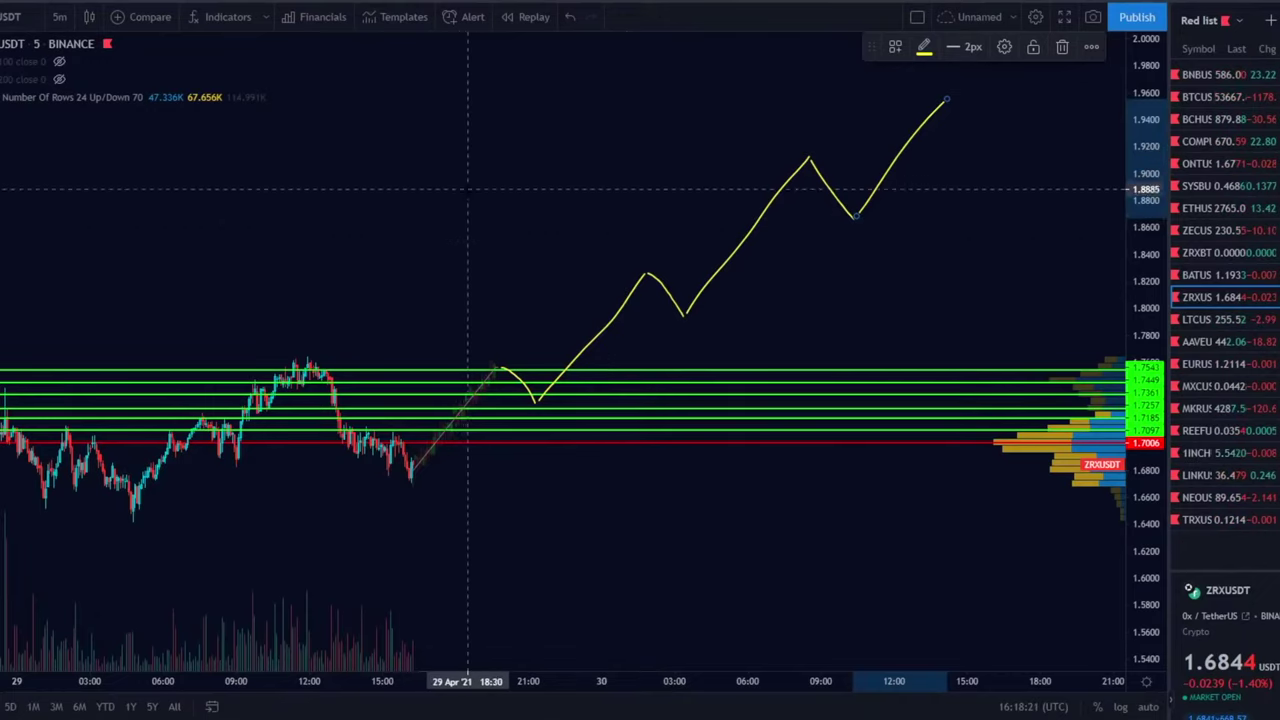
{"action": "mouse_move", "coordinate": [412, 475]}
{"action": "left_mouse_down"}
{"action": "mouse_move", "coordinate": [523, 400]}
{"action": "mouse_move", "coordinate": [697, 407]}
{"action": "mouse_move", "coordinate": [1128, 380]}
{"action": "left_mouse_up"}
{"action": "left_click", "coordinate": [1062, 47]}
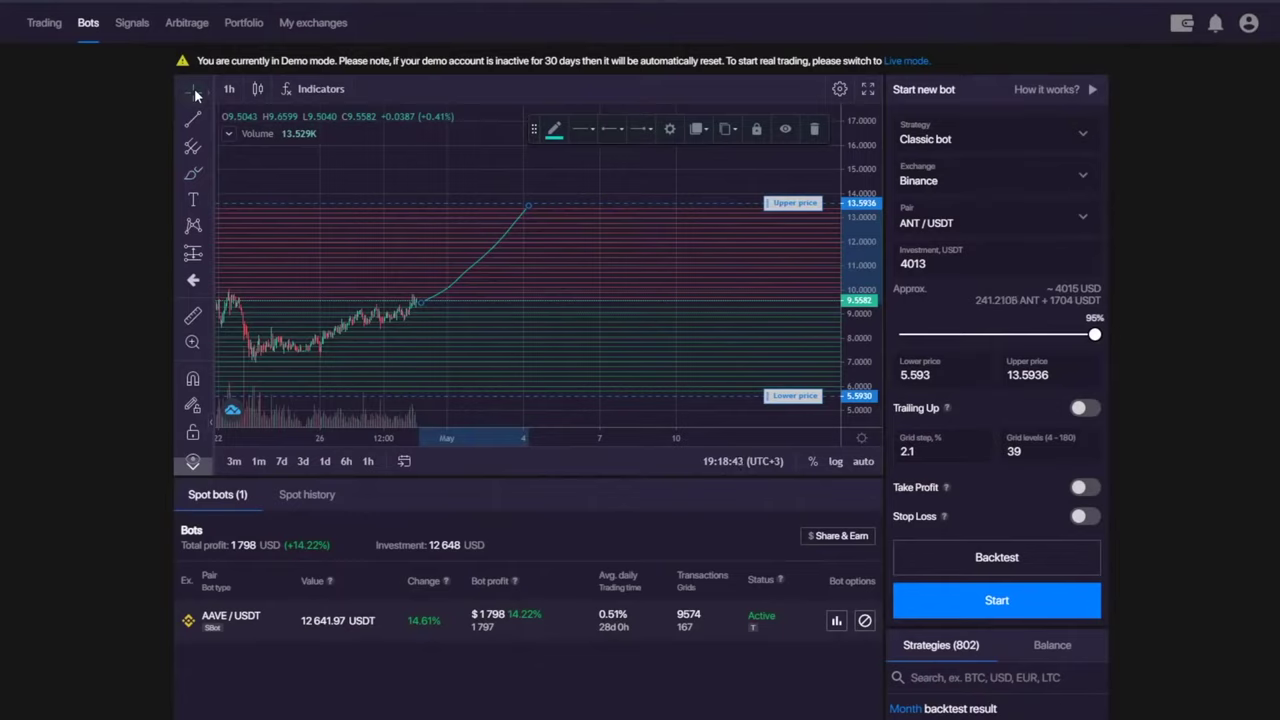
- Switch back to the Bitsgap bot chart, delete the brushed ANT/USDT price path, and set the new bot's exchange to Kucoin
{"action": "left_click", "coordinate": [814, 128]}
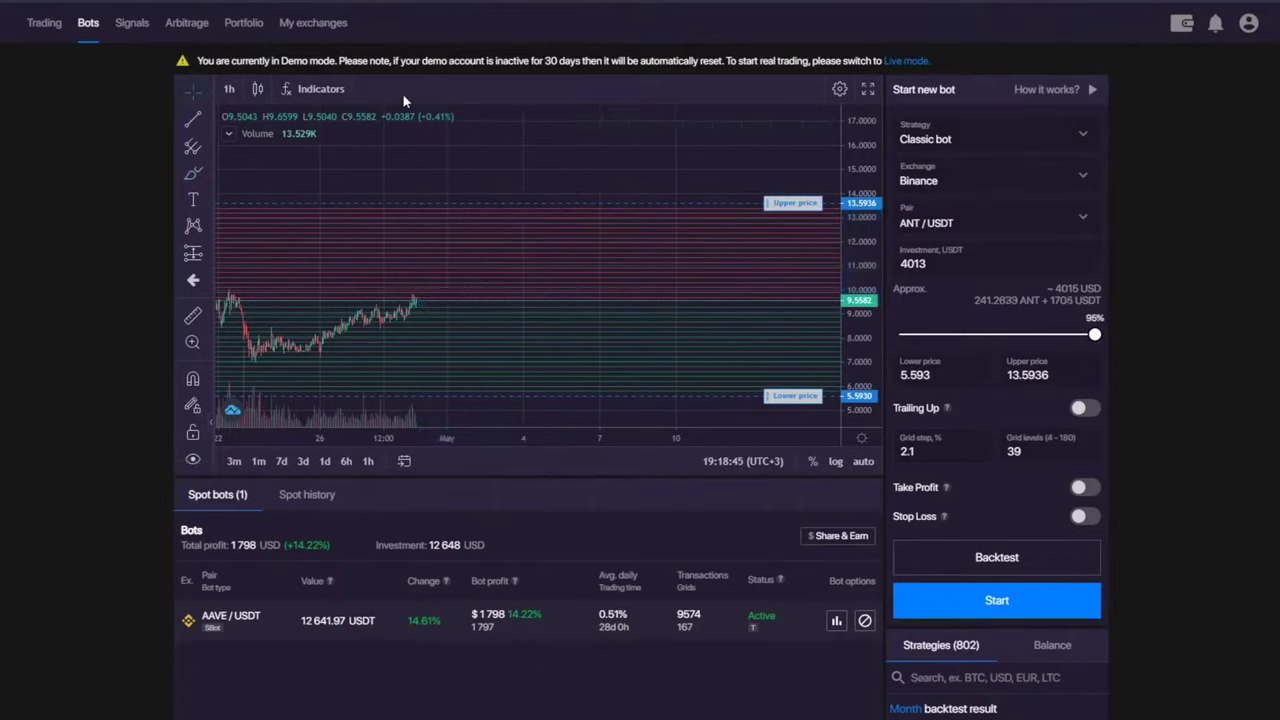
{"action": "left_click_drag", "start_coordinate": [864, 140], "coordinate": [864, 150]}
{"action": "left_click", "coordinate": [1018, 172]}
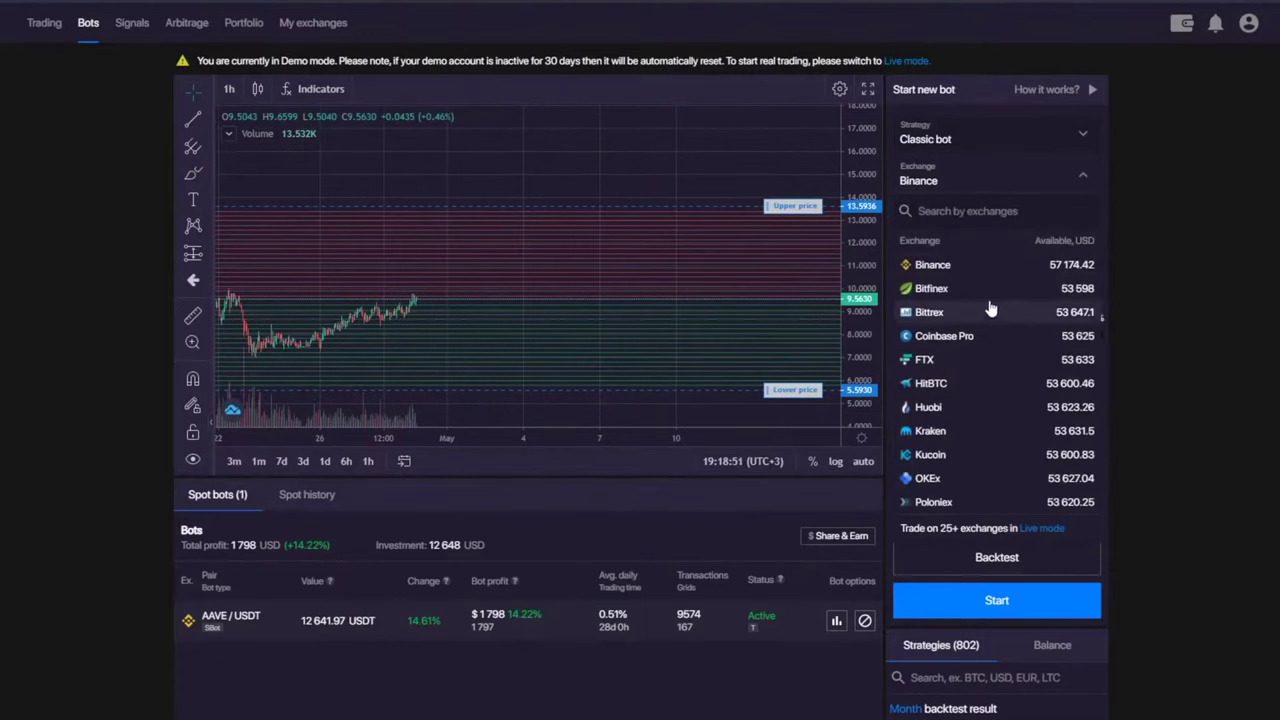
{"action": "left_click", "coordinate": [969, 454]}
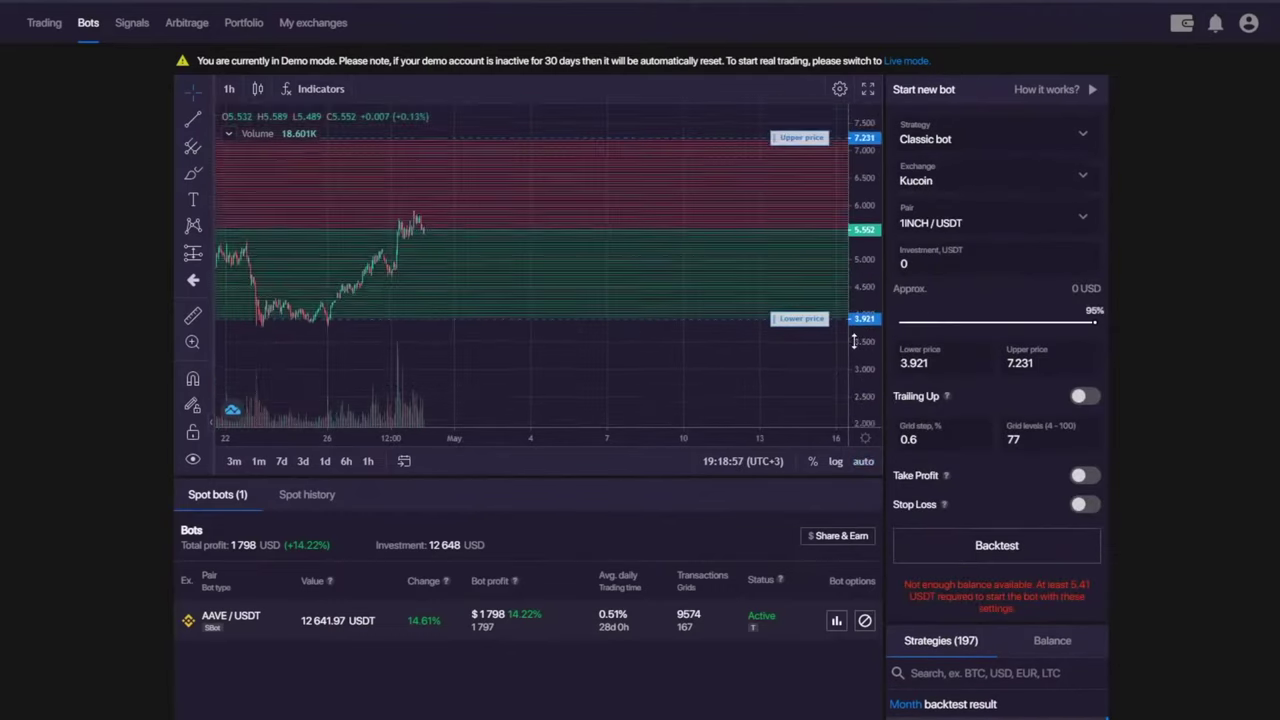
- Review the available demo funds of each exchange, and show the currency balance of the Kucoin demo account
{"action": "left_click", "coordinate": [938, 182]}
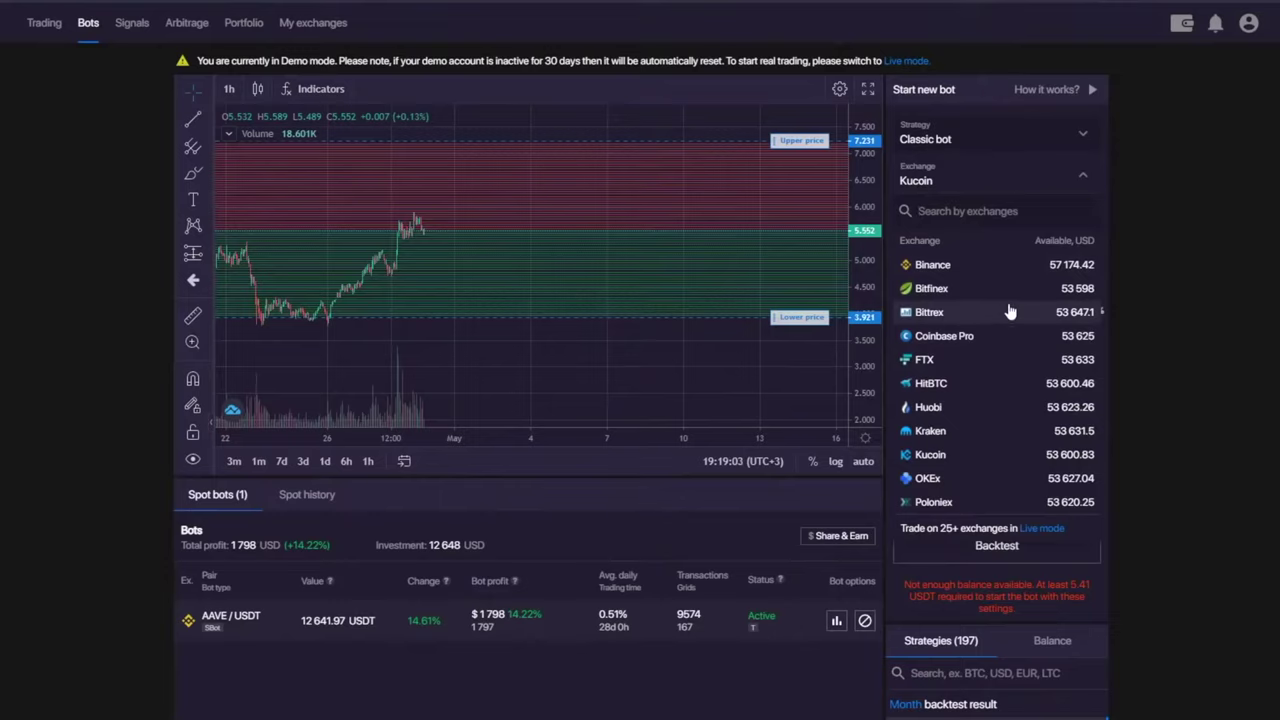
{"action": "scroll", "coordinate": [1150, 471], "scroll_direction": "down", "scroll_amount": 2}
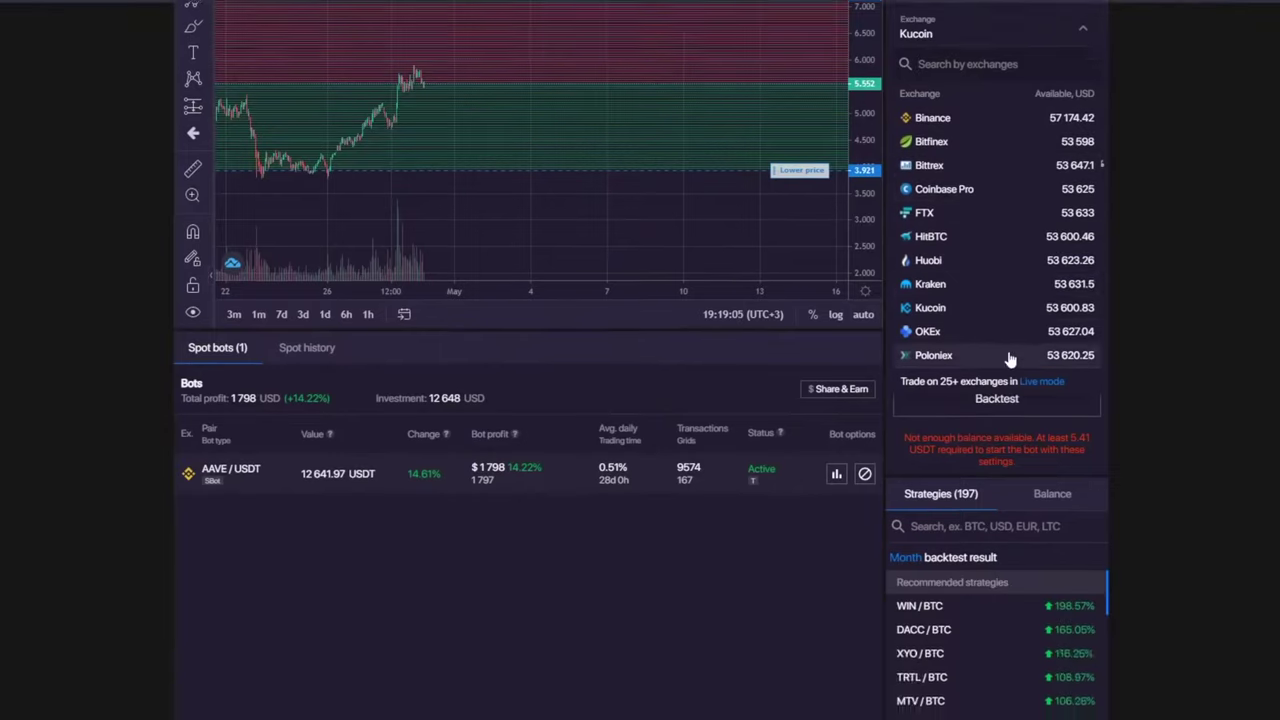
{"action": "scroll", "coordinate": [968, 278], "scroll_direction": "up", "scroll_amount": 1}
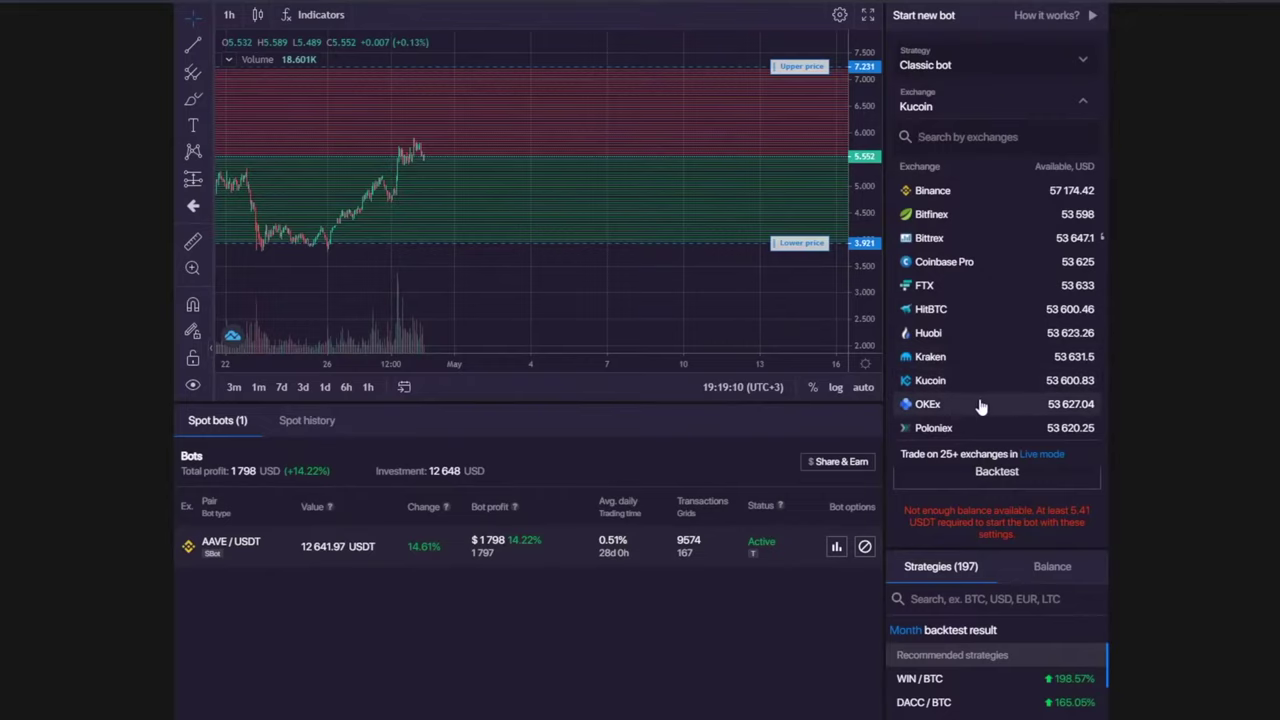
{"action": "left_click", "coordinate": [1200, 242]}
{"action": "scroll", "coordinate": [1200, 242], "scroll_direction": "up", "scroll_amount": 1}
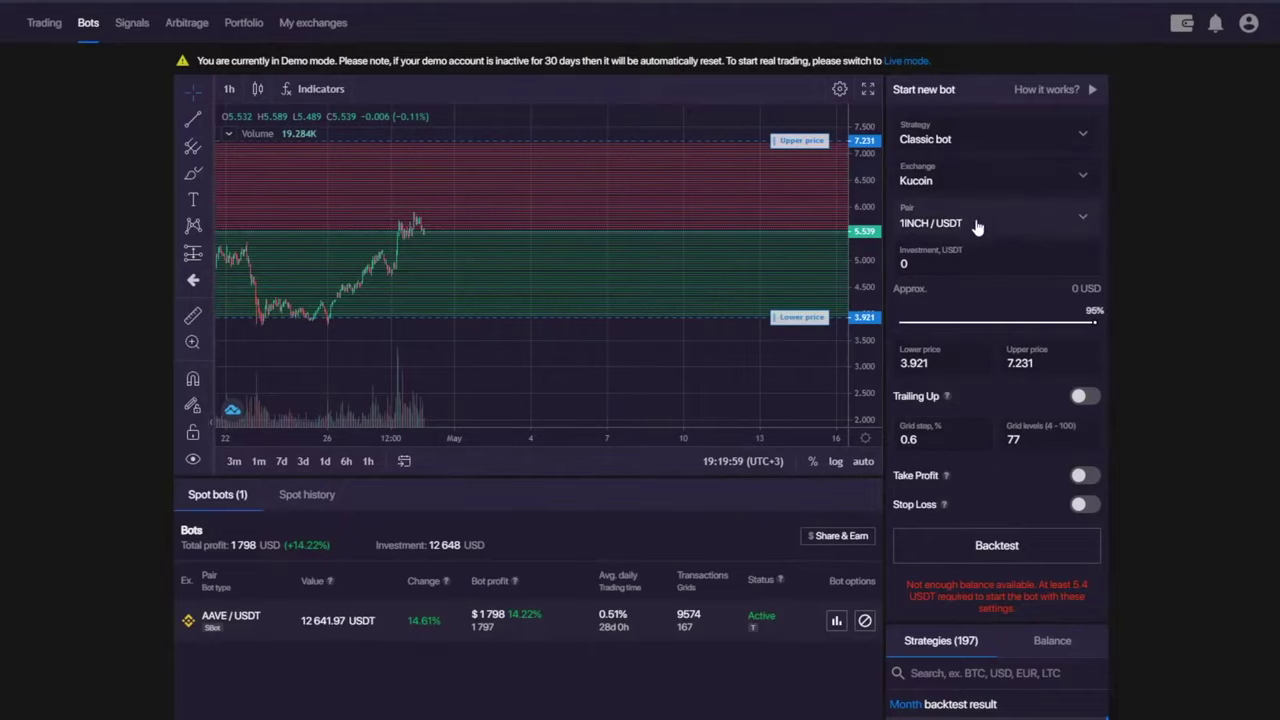
{"action": "scroll", "coordinate": [999, 241], "scroll_direction": "down", "scroll_amount": 2}
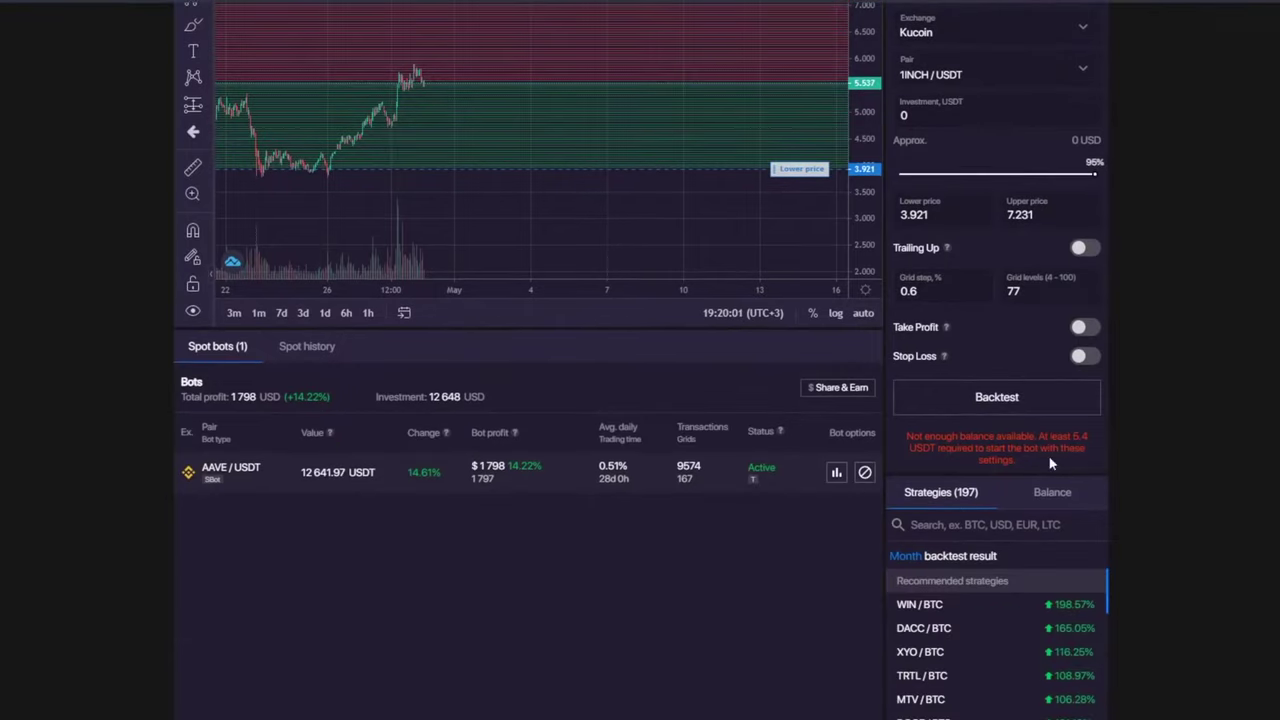
{"action": "left_click", "coordinate": [1055, 496]}
{"action": "scroll", "coordinate": [1050, 551], "scroll_direction": "up", "scroll_amount": 2}
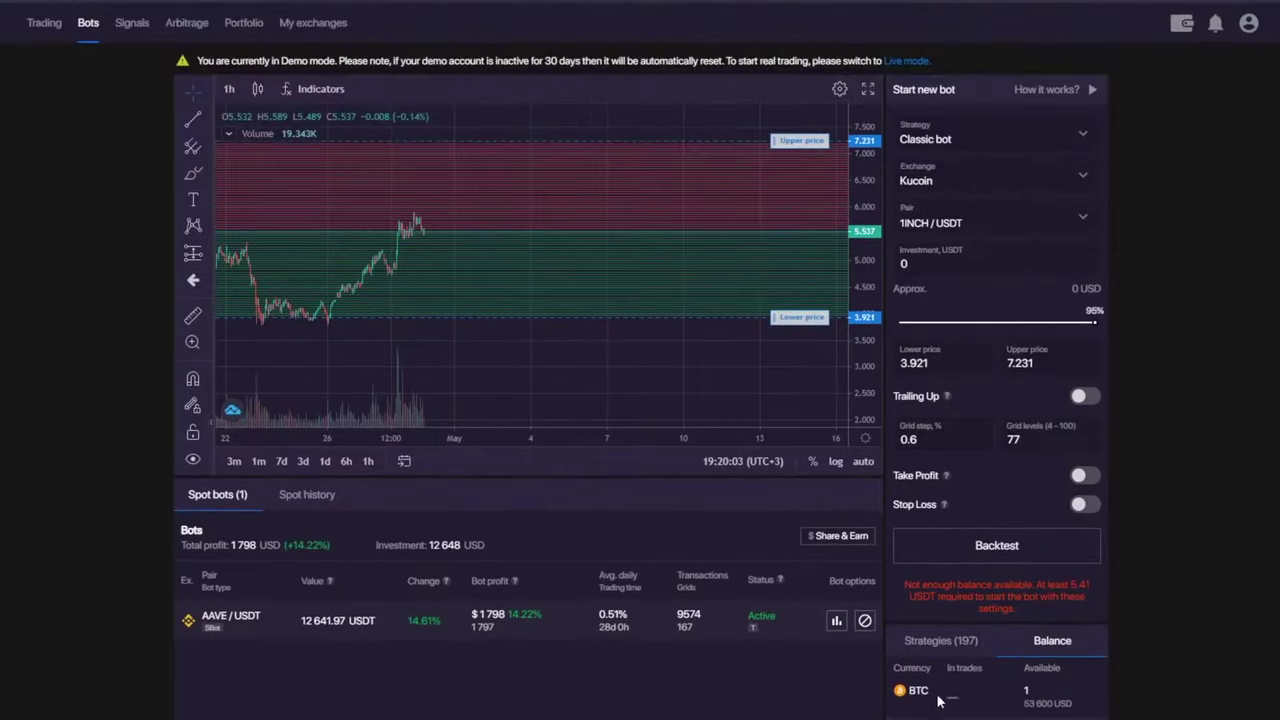
- Search the Kucoin trading pairs for 1inch/btc and clear the search
{"action": "left_click", "coordinate": [988, 225]}
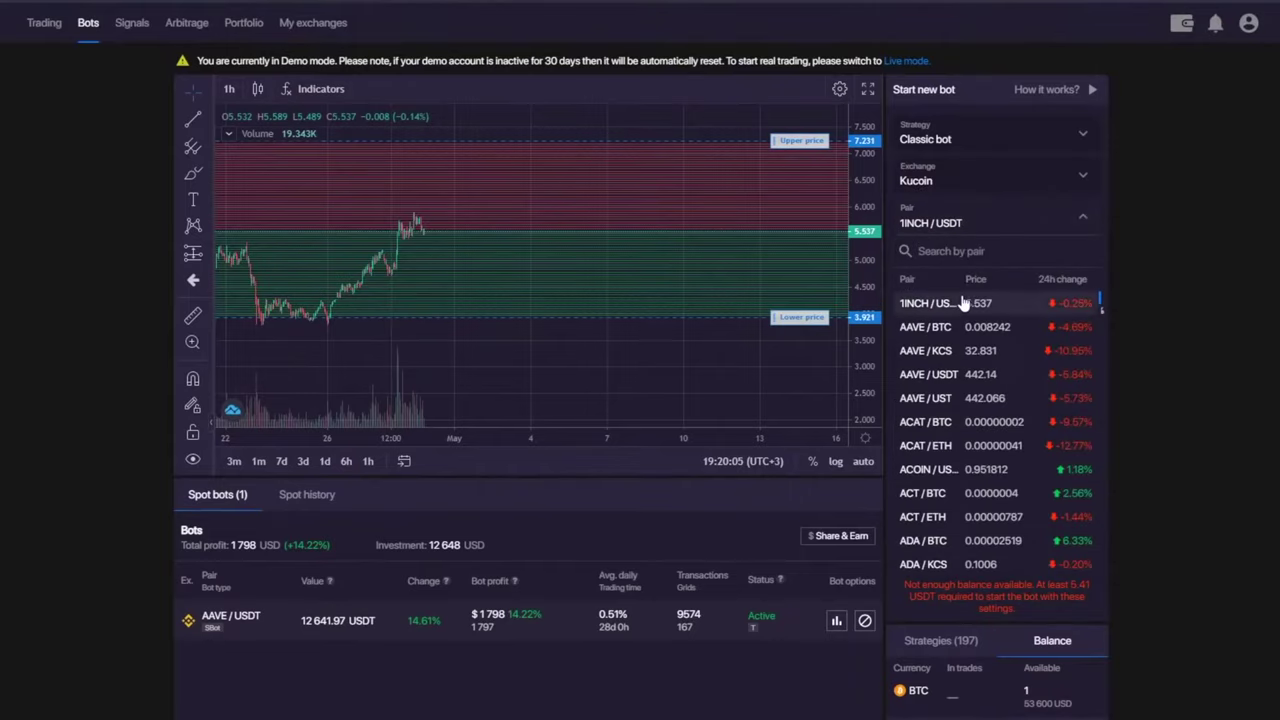
{"action": "type", "text": "1i"}
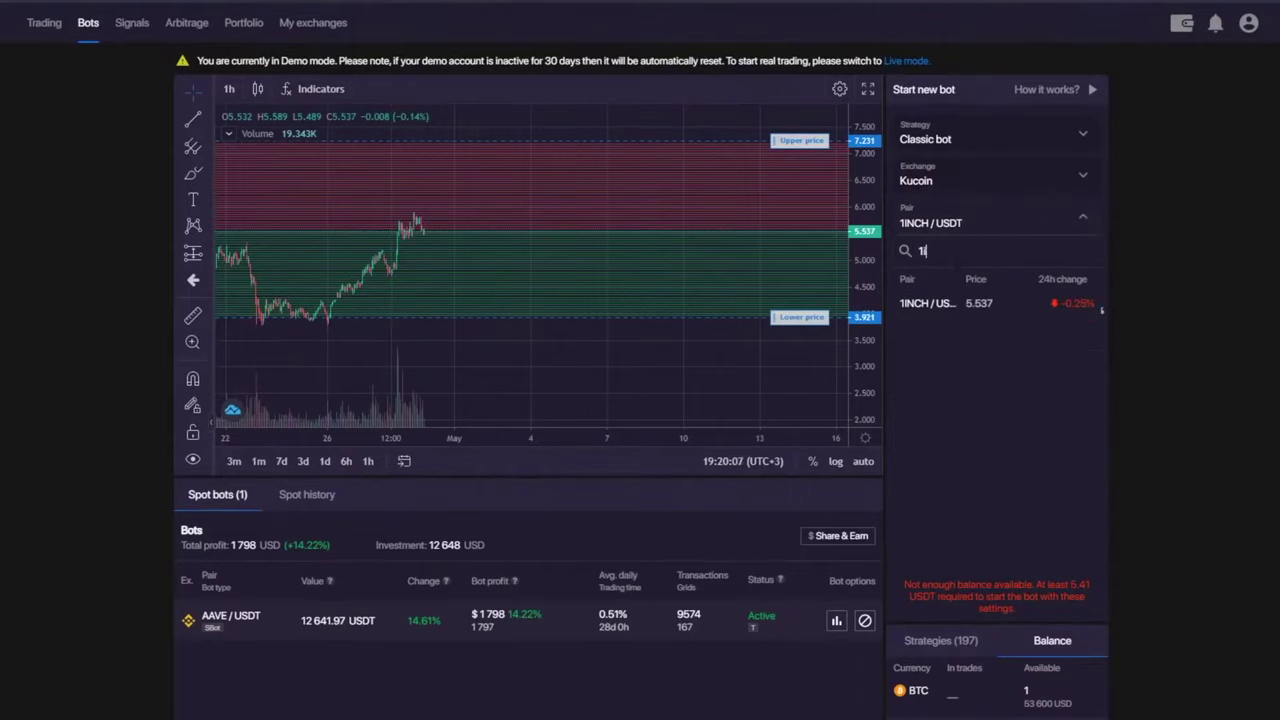
{"action": "type", "text": "nch/btc"}
{"action": "key", "text": "BackSpace"}
{"action": "key", "text": "BackSpace"}
{"action": "key", "text": "BackSpace"}
{"action": "key", "text": "BackSpace"}
{"action": "key", "text": "BackSpace"}
{"action": "key", "text": "BackSpace"}
{"action": "key", "text": "BackSpace"}
{"action": "key", "text": "BackSpace"}
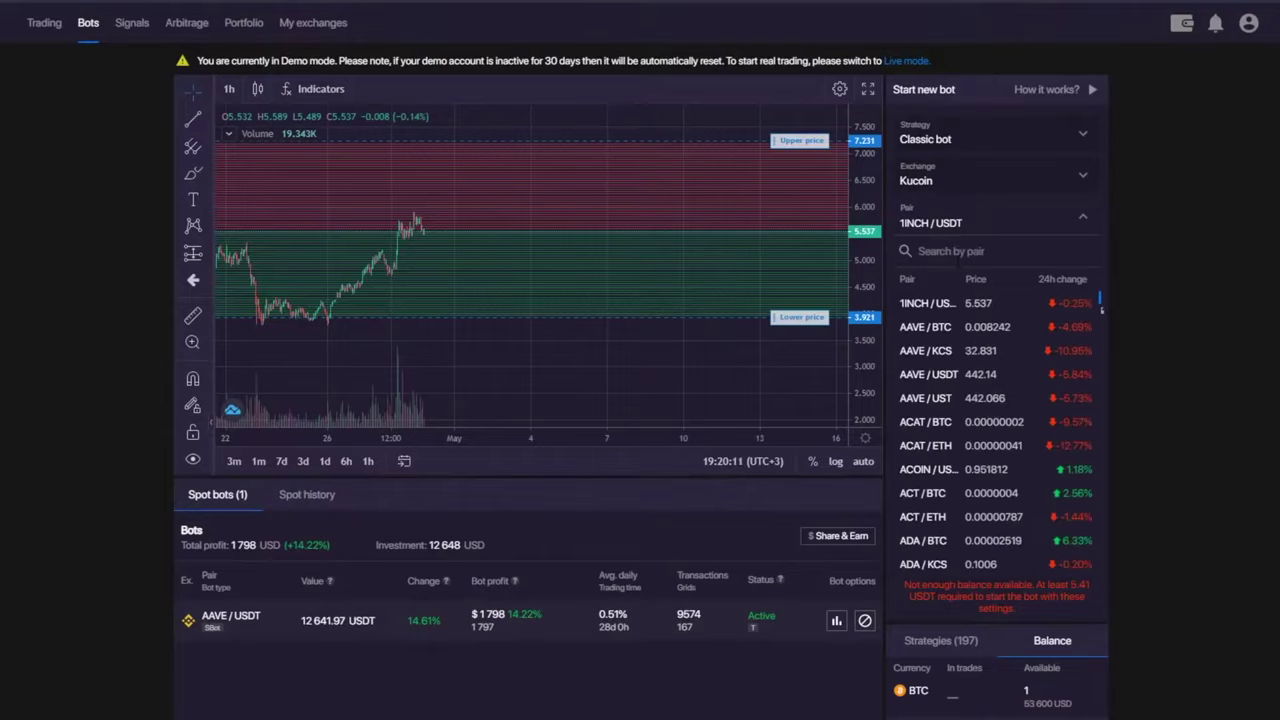
- Select AGI/BTC as the bot's trading pair and set its chart to the 4-hour interval
{"action": "scroll", "coordinate": [957, 371], "scroll_direction": "down", "scroll_amount": 5}
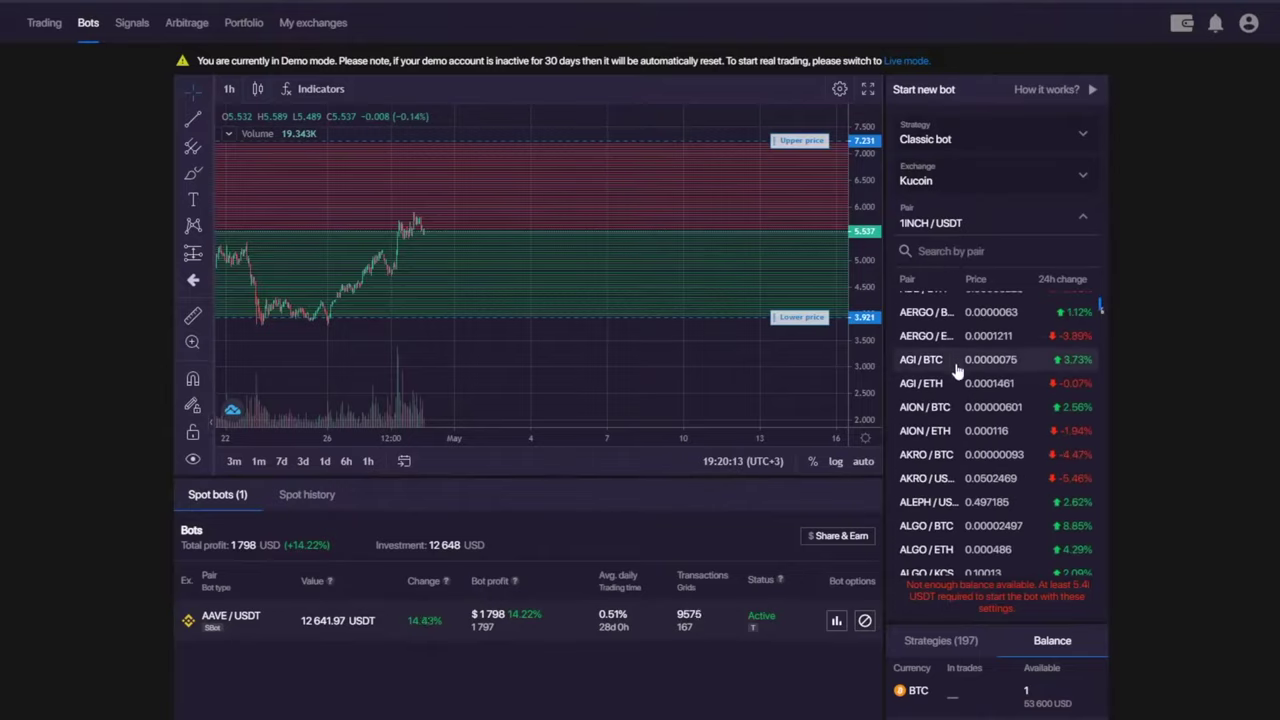
{"action": "left_click", "coordinate": [967, 366]}
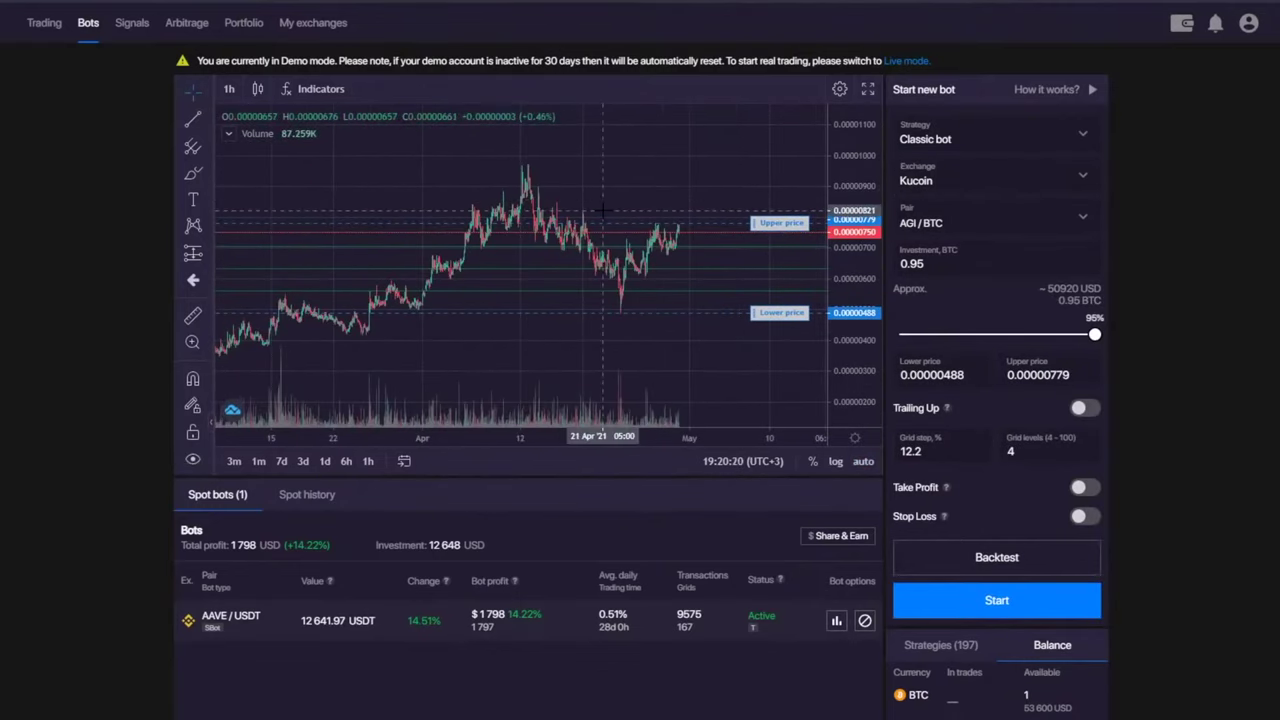
{"action": "left_click", "coordinate": [231, 89]}
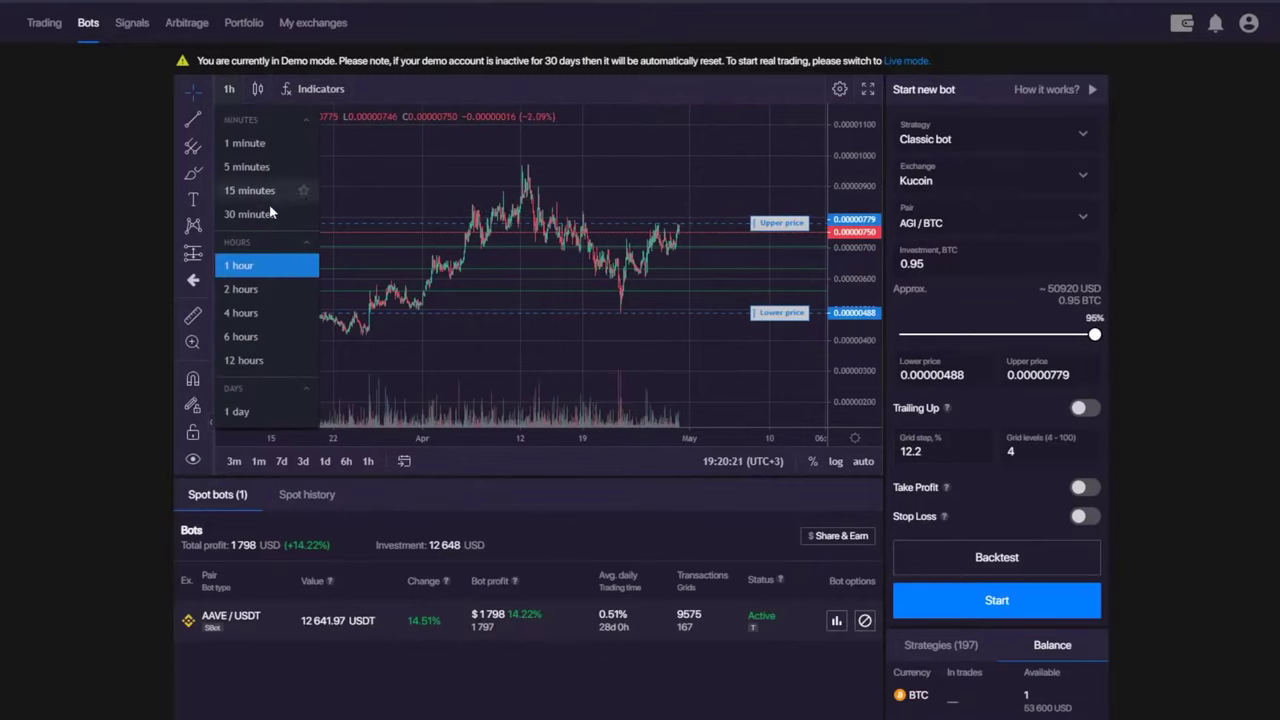
{"action": "left_click", "coordinate": [245, 312]}
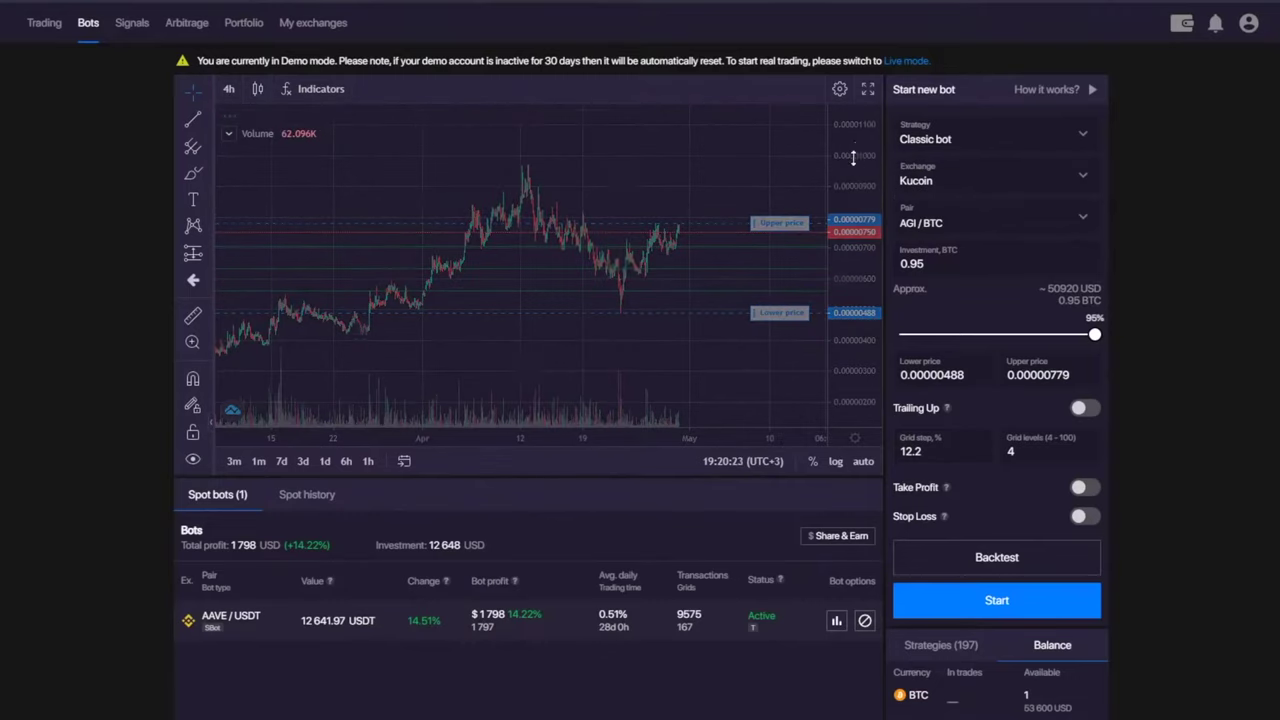
{"action": "scroll", "coordinate": [466, 178], "scroll_direction": "down", "scroll_amount": 5}
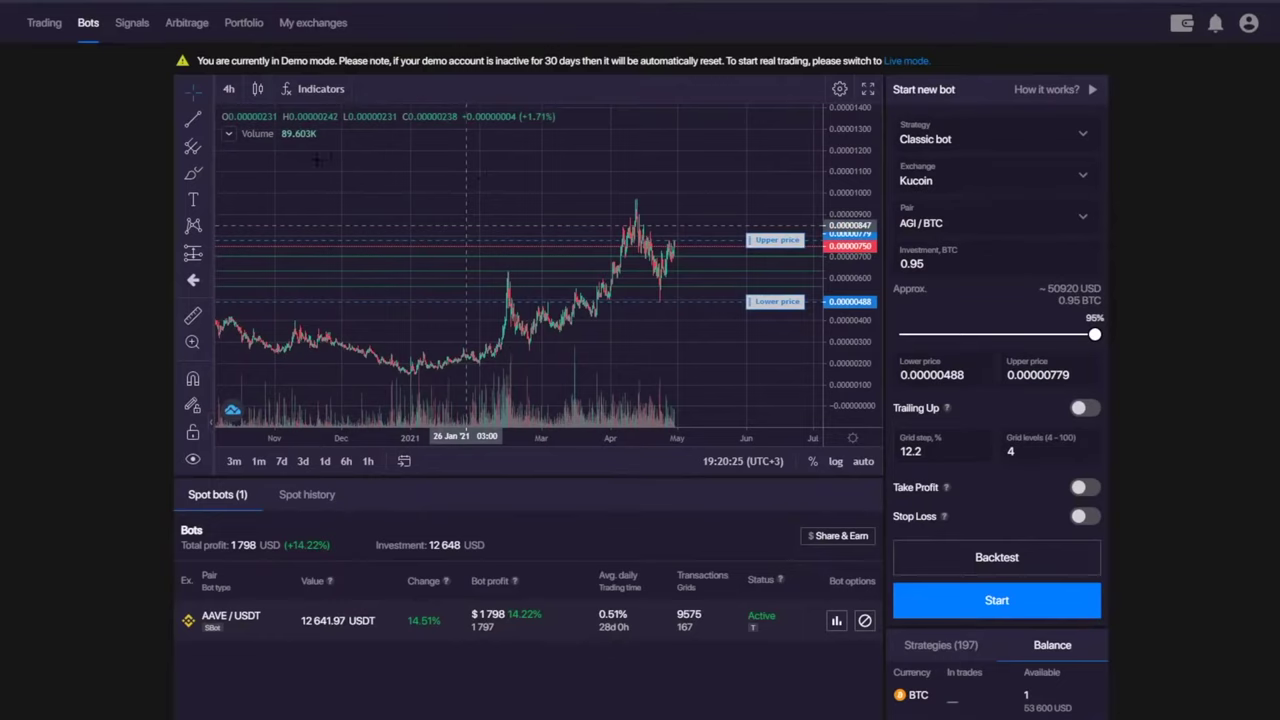
{"action": "left_click_drag", "start_coordinate": [660, 157], "coordinate": [520, 157]}
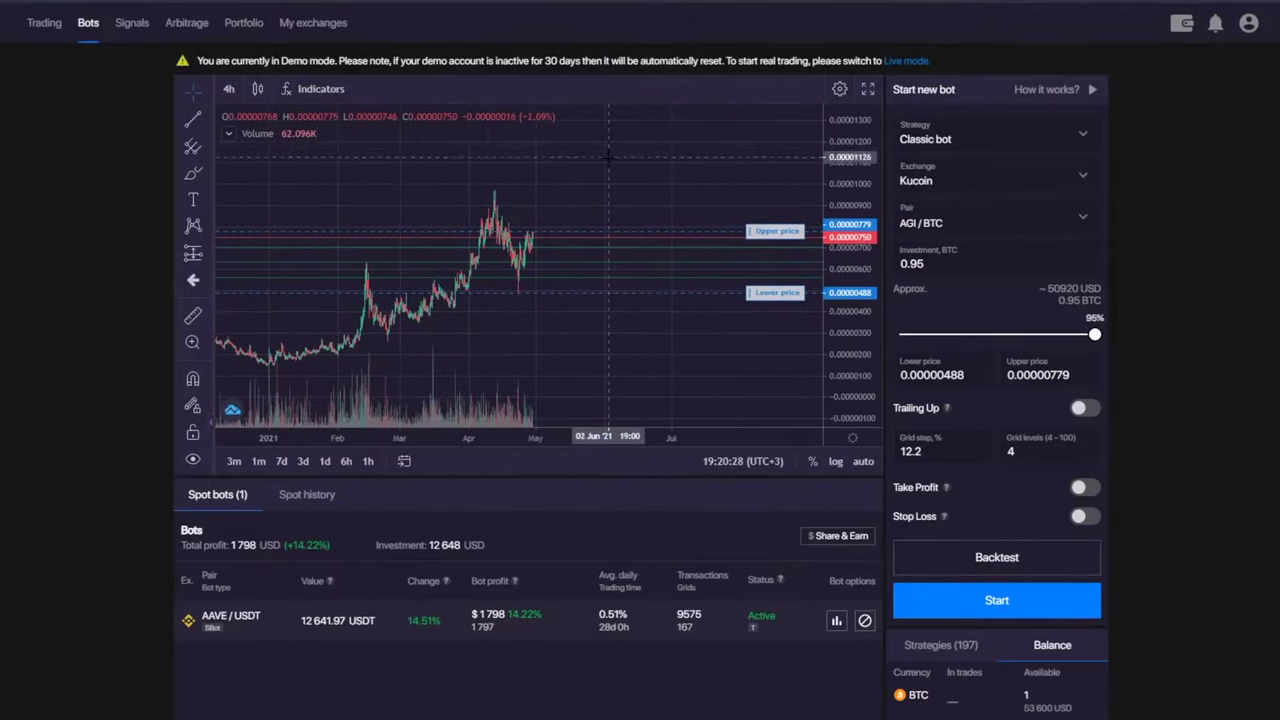
{"action": "left_click_drag", "start_coordinate": [608, 157], "coordinate": [561, 157]}
{"action": "left_click", "coordinate": [193, 118]}
{"action": "left_click", "coordinate": [282, 350]}
{"action": "left_click", "coordinate": [560, 212]}
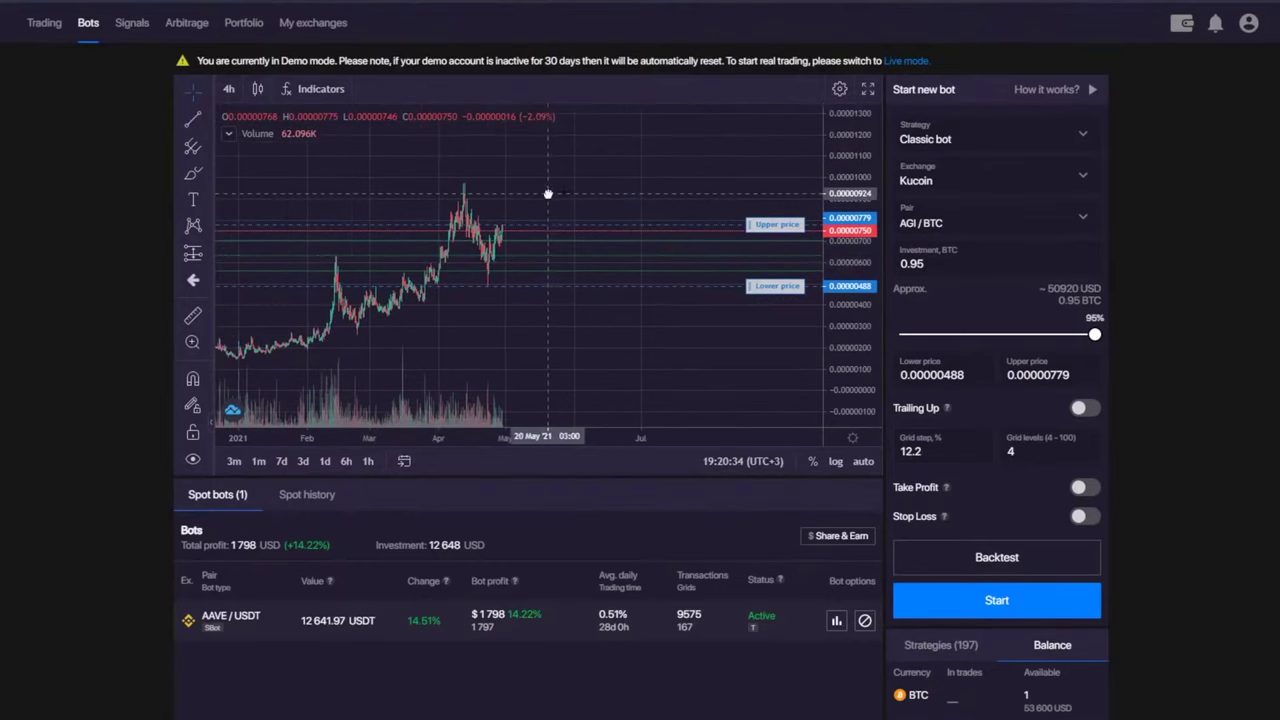
- Set the number of grid levels for the AGI/BTC Classic bot to 40
{"action": "left_click_drag", "start_coordinate": [546, 194], "coordinate": [490, 200]}
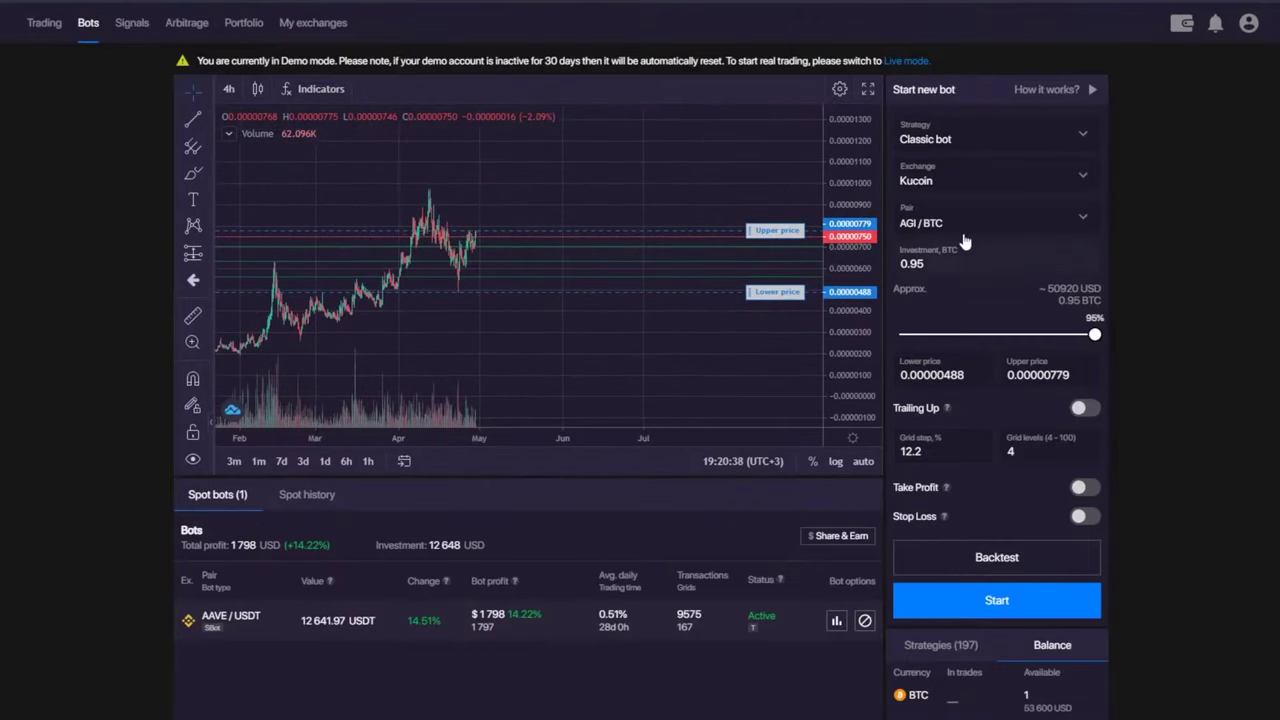
{"action": "key", "text": "Tab"}
{"action": "type", "text": "40"}
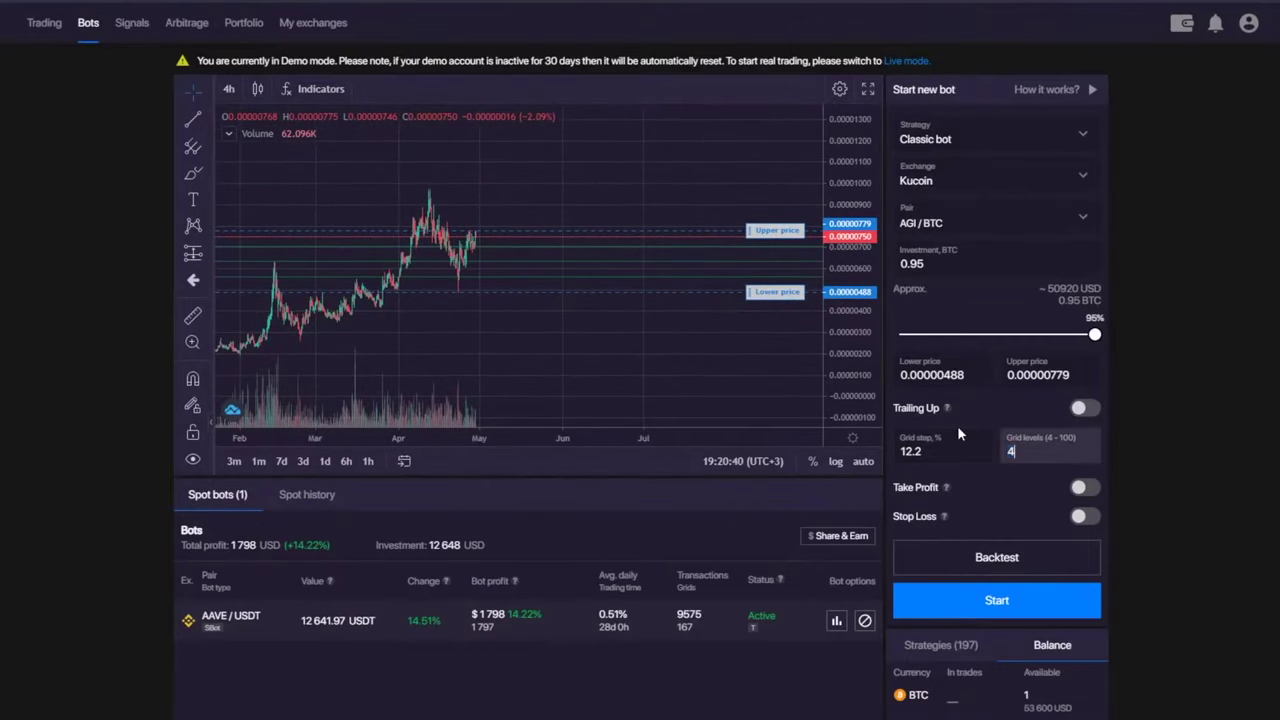
- Adjust the AGI/BTC grid bounds on the chart to an upper price of 0.00000976 and a lower price of 0.00000596
{"action": "left_click_drag", "start_coordinate": [780, 253], "coordinate": [762, 198]}
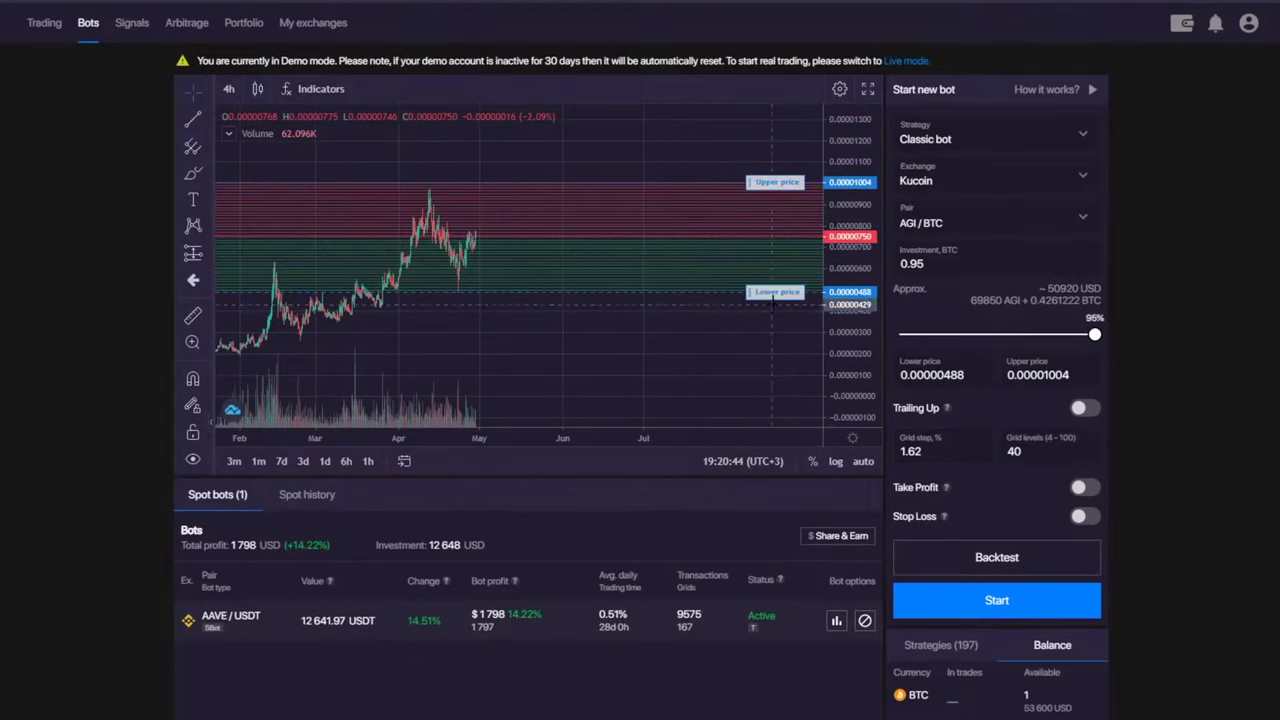
{"action": "left_click_drag", "start_coordinate": [777, 292], "coordinate": [777, 251]}
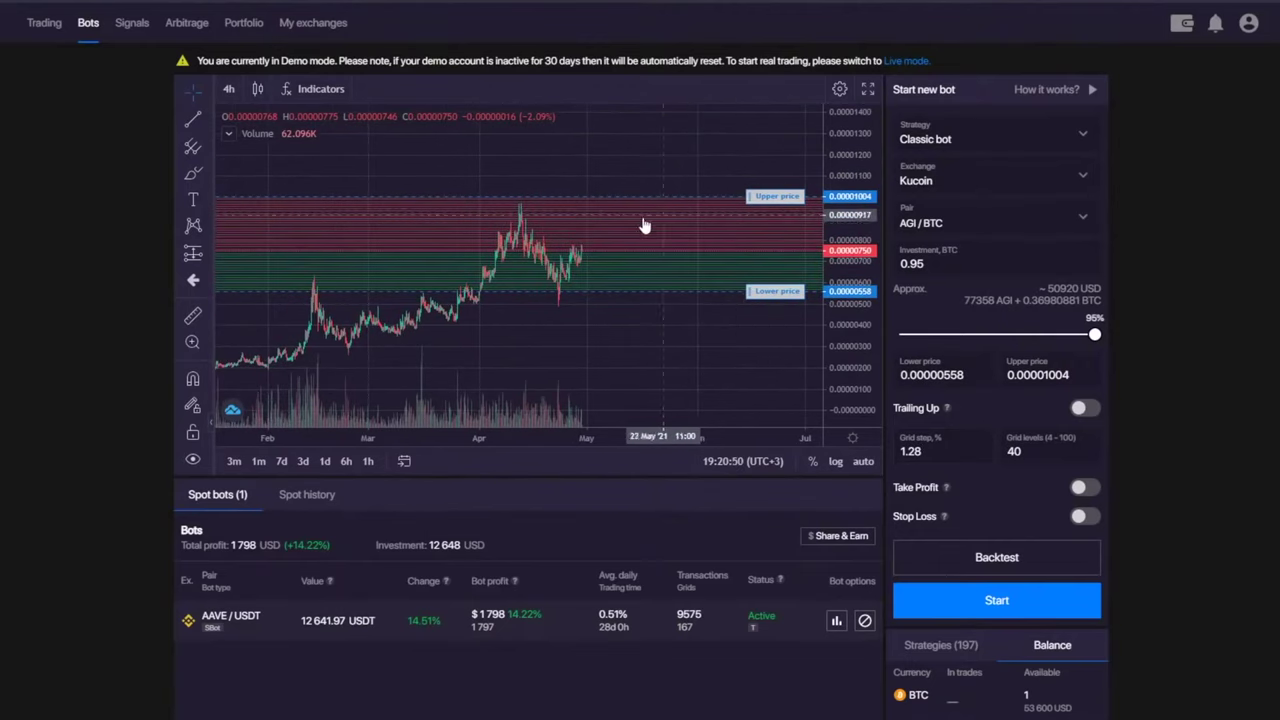
{"action": "left_click_drag", "start_coordinate": [750, 203], "coordinate": [762, 209]}
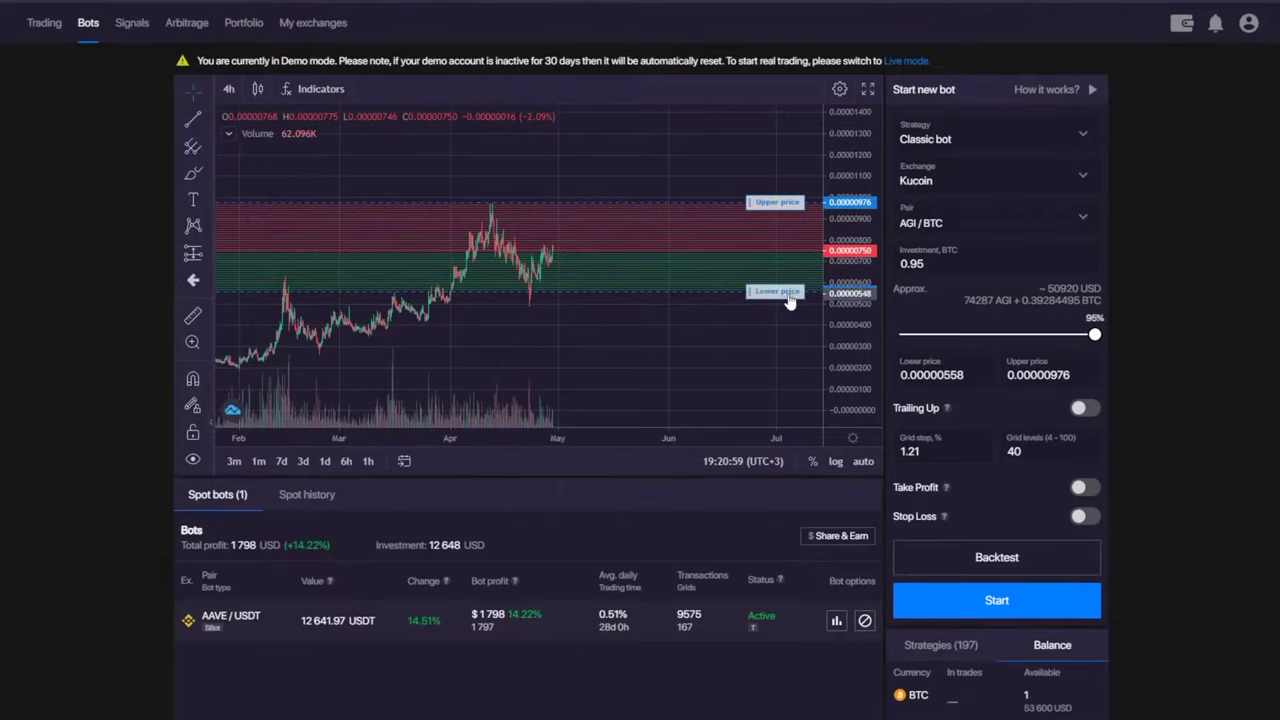
{"action": "left_click_drag", "start_coordinate": [783, 292], "coordinate": [776, 283]}
{"action": "left_click_drag", "start_coordinate": [541, 285], "coordinate": [662, 372]}
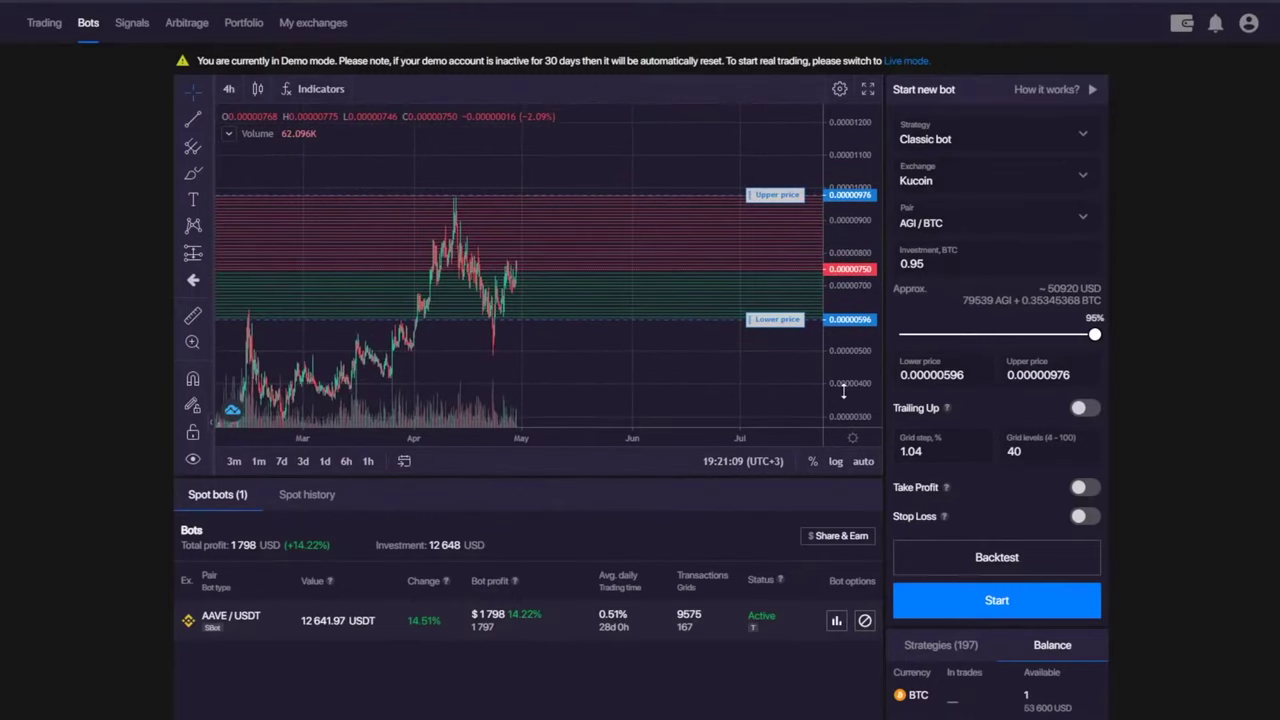
{"action": "left_click_drag", "start_coordinate": [780, 310], "coordinate": [728, 226]}
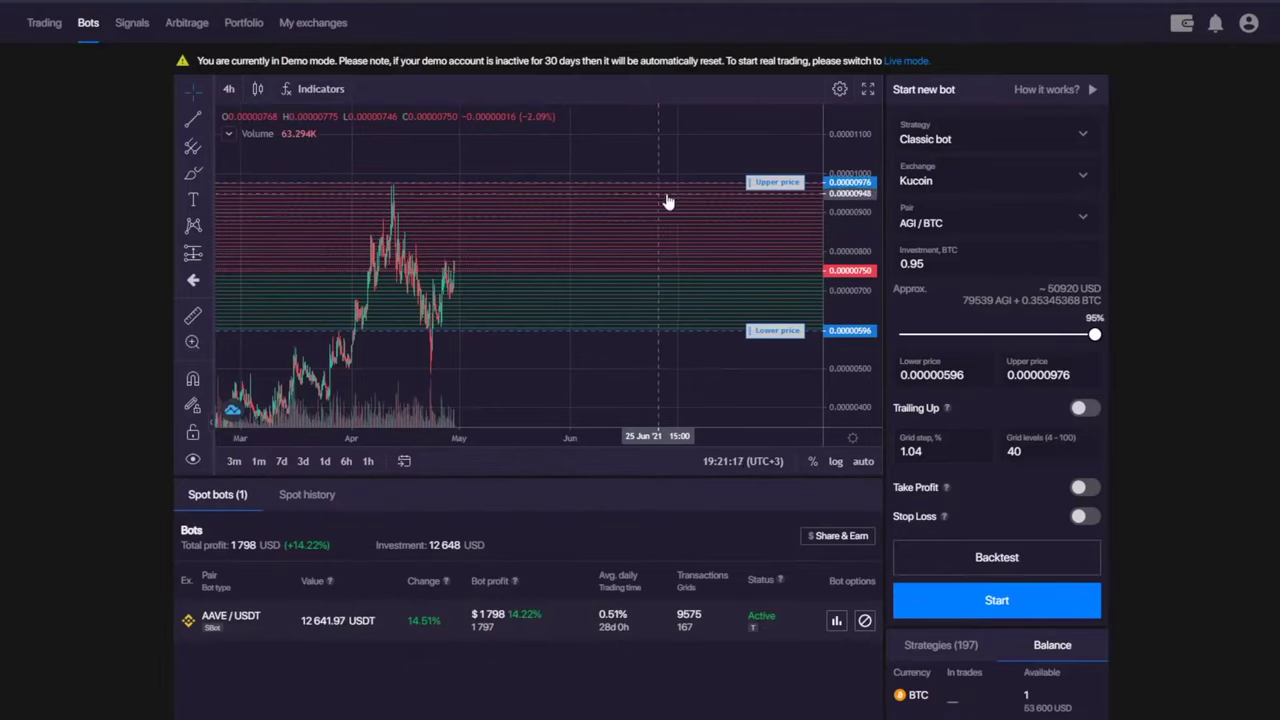
- Handwrite 60% over the red sell zone and 40% over the green buy zone with the Brush tool
{"action": "left_click", "coordinate": [193, 173]}
{"action": "left_click_drag", "start_coordinate": [740, 215], "coordinate": [700, 262]}
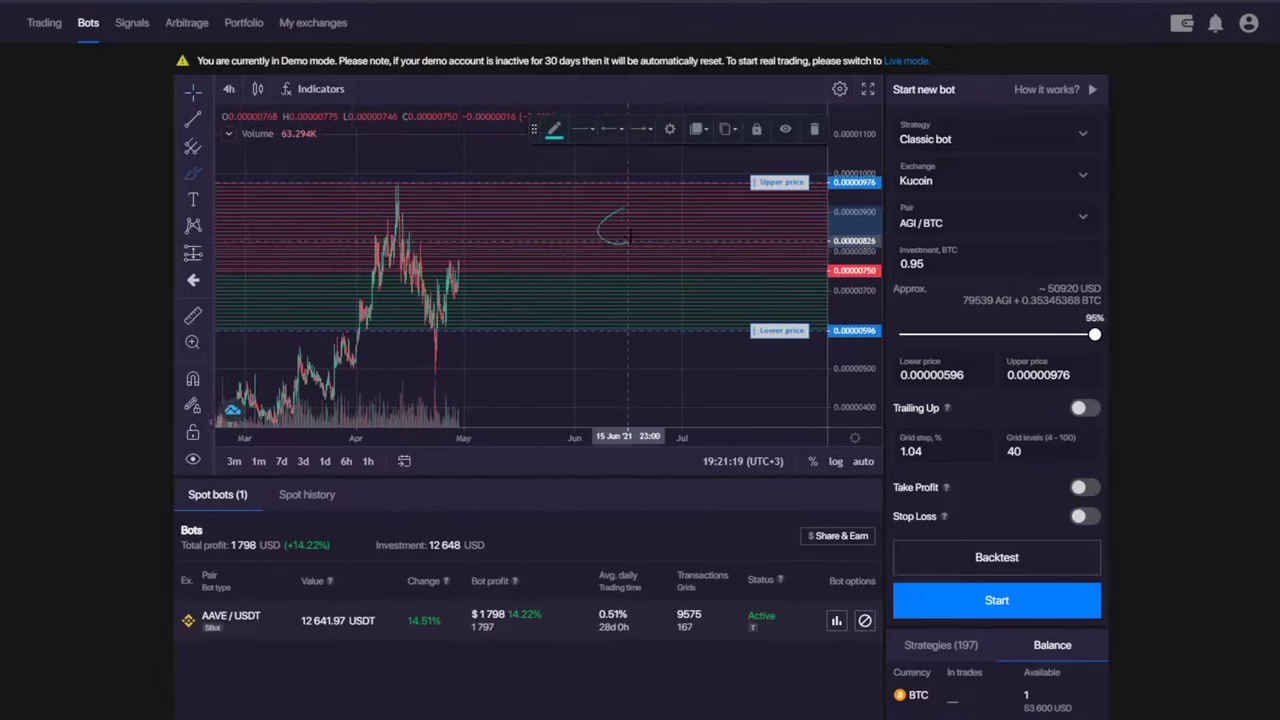
{"action": "mouse_move", "coordinate": [625, 212]}
{"action": "left_mouse_down"}
{"action": "mouse_move", "coordinate": [610, 240]}
{"action": "mouse_move", "coordinate": [655, 217]}
{"action": "mouse_move", "coordinate": [758, 231]}
{"action": "left_mouse_up"}
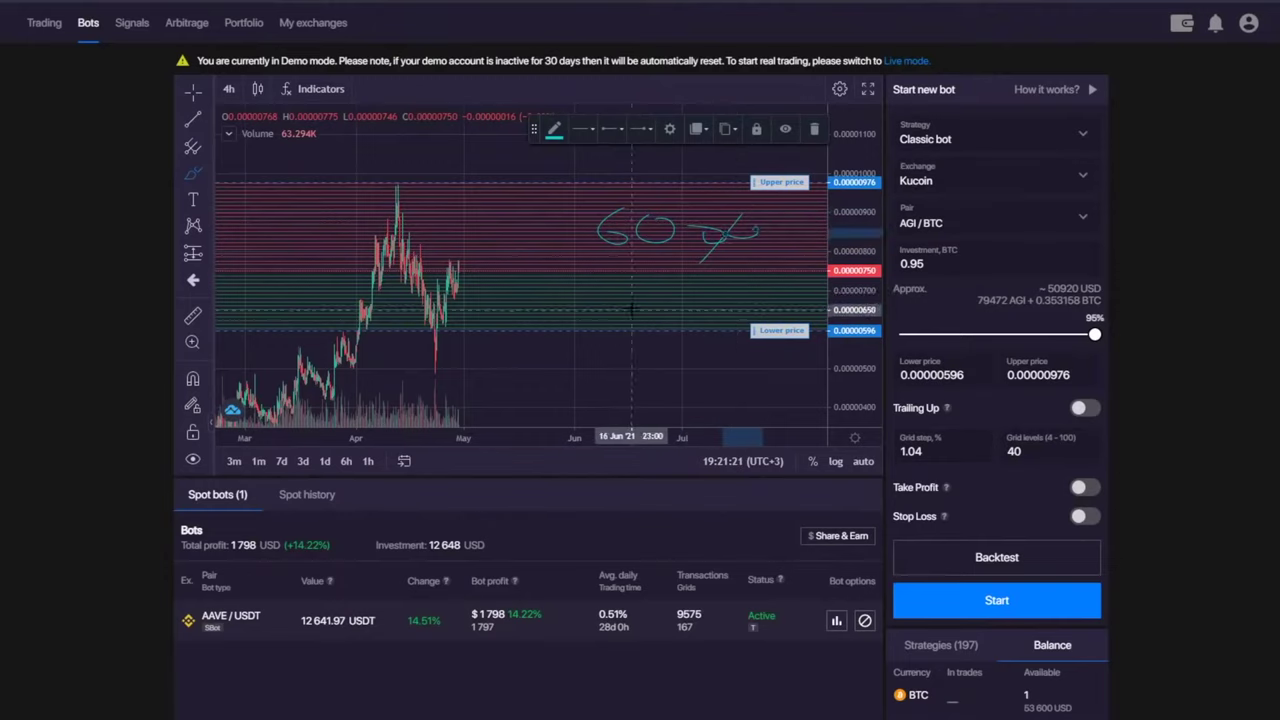
{"action": "mouse_move", "coordinate": [622, 294]}
{"action": "left_mouse_down"}
{"action": "mouse_move", "coordinate": [640, 306]}
{"action": "mouse_move", "coordinate": [650, 296]}
{"action": "left_mouse_up"}
{"action": "mouse_move", "coordinate": [728, 292]}
{"action": "left_mouse_down"}
{"action": "mouse_move", "coordinate": [705, 329]}
{"action": "mouse_move", "coordinate": [693, 302]}
{"action": "mouse_move", "coordinate": [741, 300]}
{"action": "left_mouse_up"}
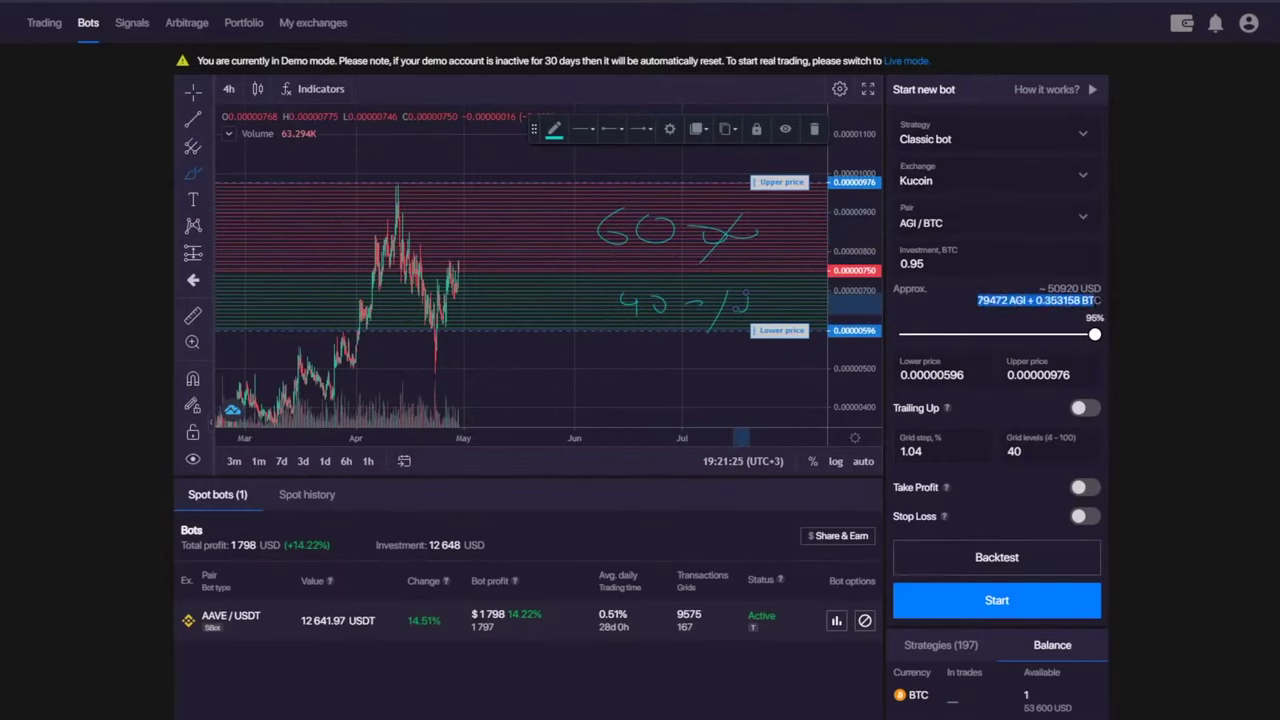
- Set the AGI/BTC bot's investment to 0.2 BTC
{"action": "left_click_drag", "start_coordinate": [935, 264], "coordinate": [828, 255]}
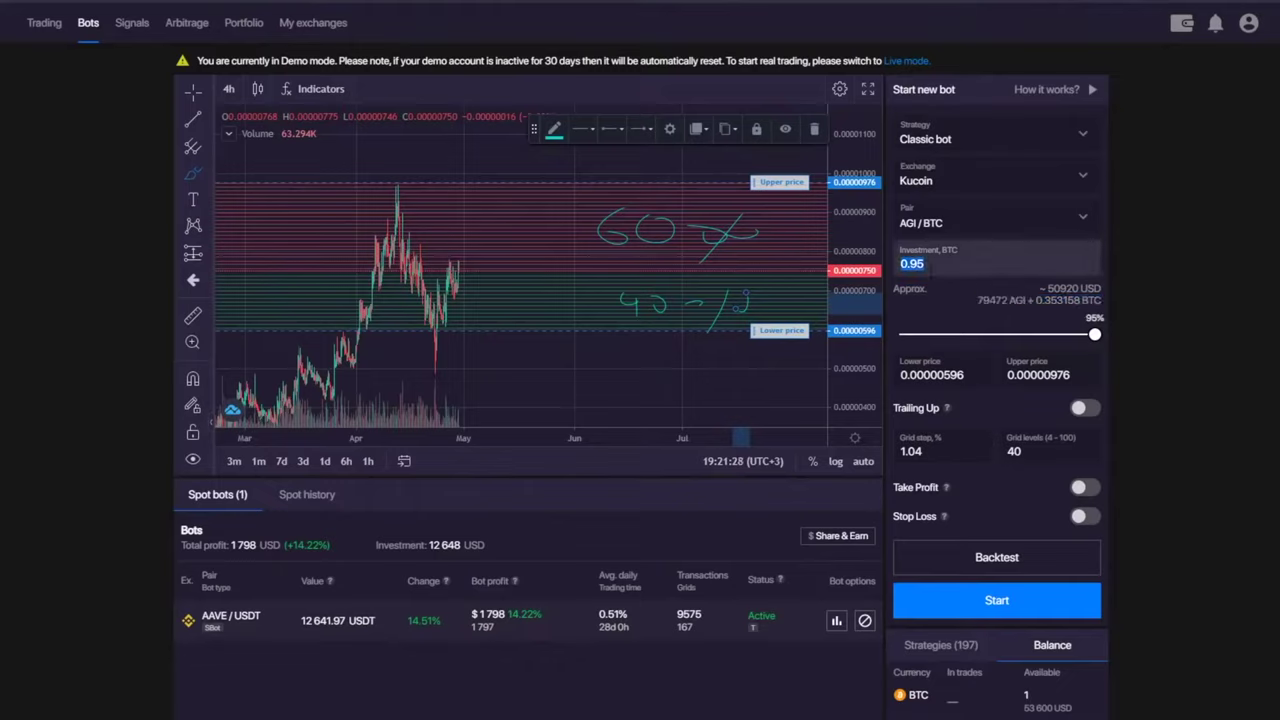
{"action": "key", "text": "BackSpace"}
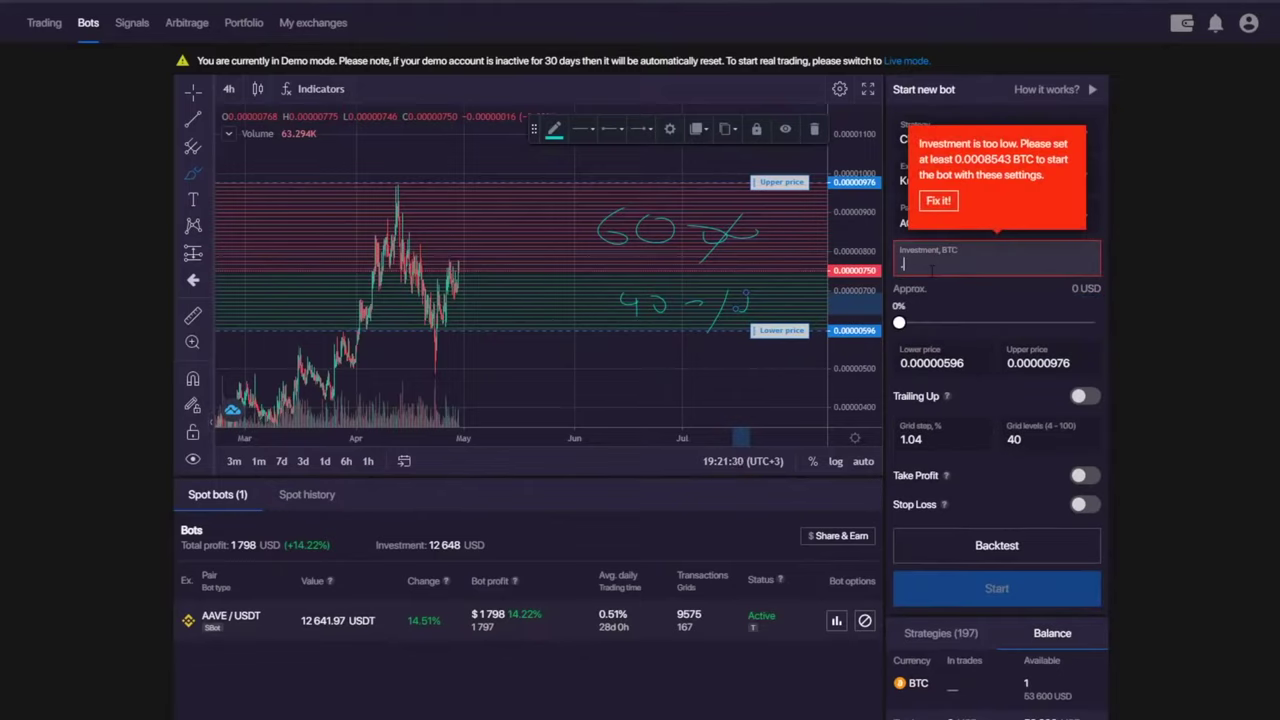
{"action": "type", "text": ".2"}
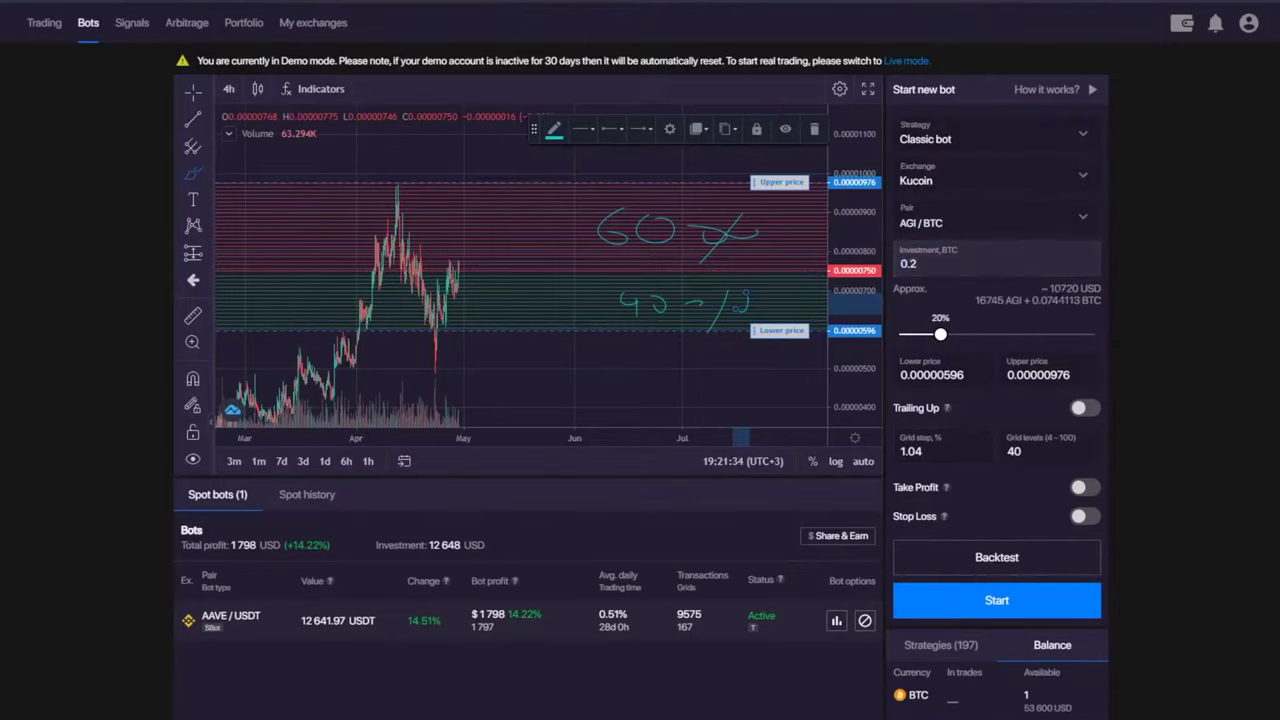
- Examine the approximate USD value of the investment and its split between AGI and BTC
{"action": "left_click_drag", "start_coordinate": [1049, 288], "coordinate": [1089, 288]}
{"action": "left_click", "coordinate": [1131, 298]}
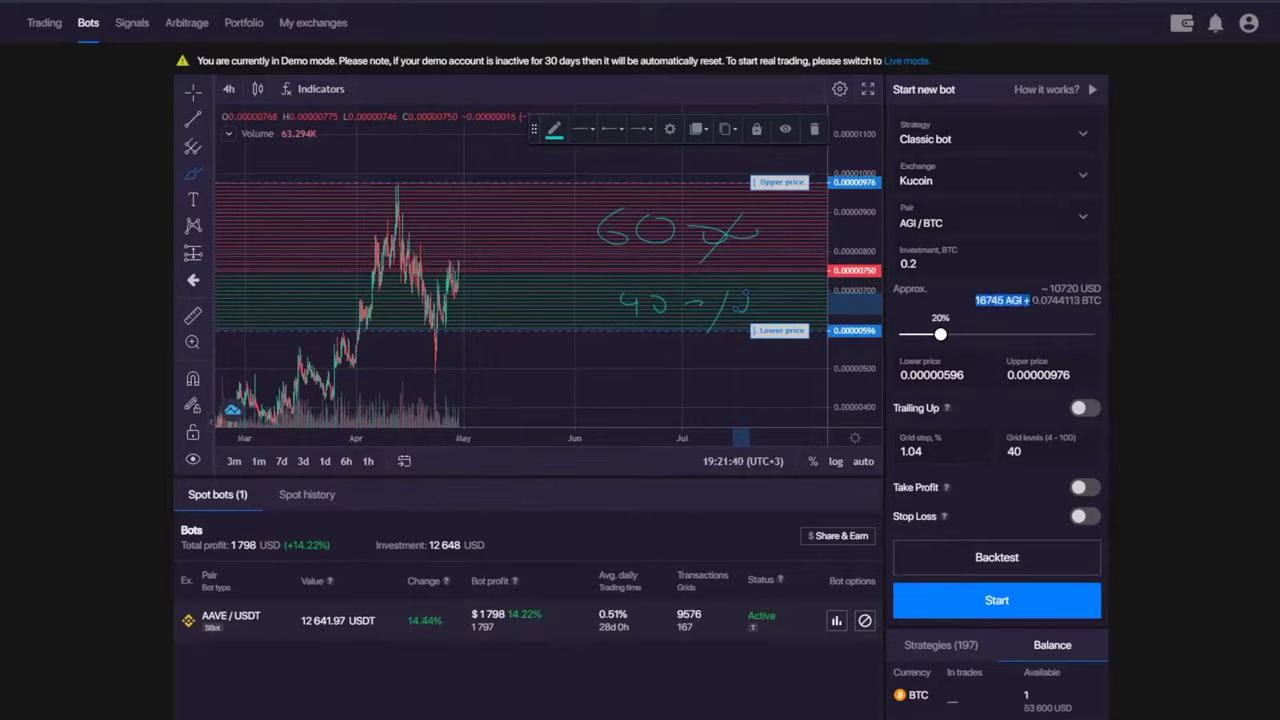
{"action": "left_click", "coordinate": [975, 310]}
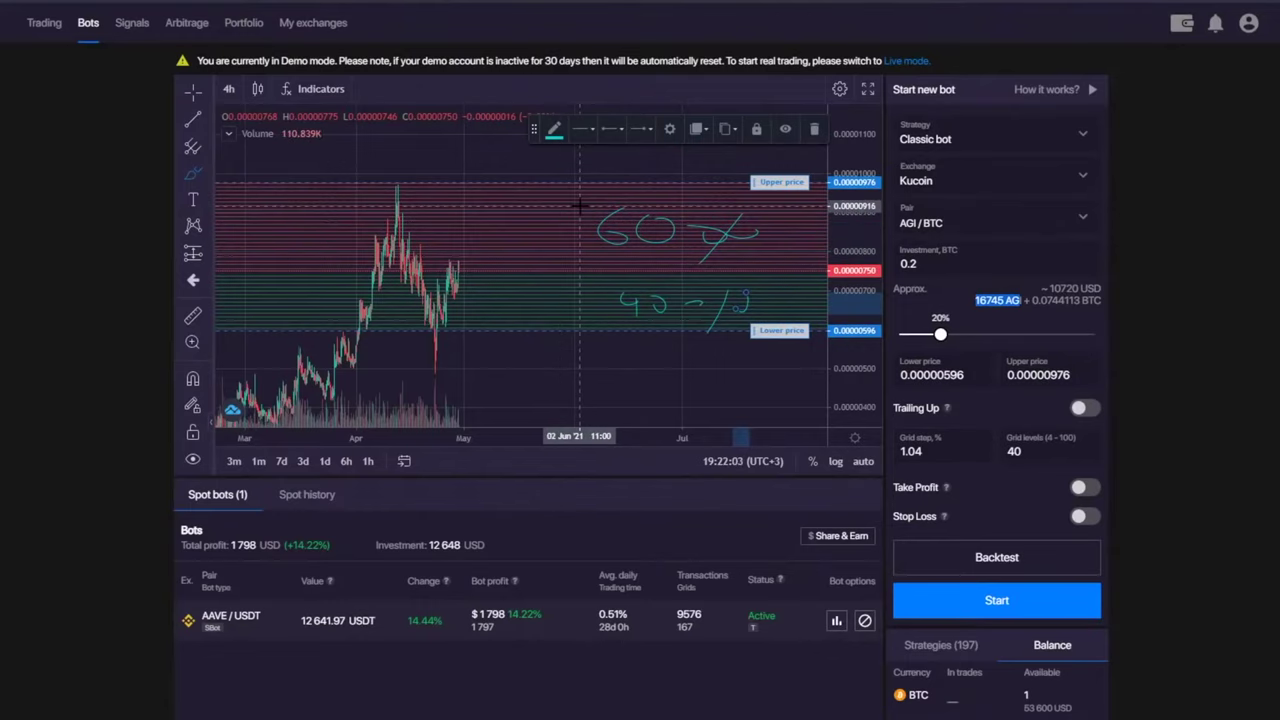
{"action": "left_click_drag", "start_coordinate": [1033, 300], "coordinate": [1090, 300]}
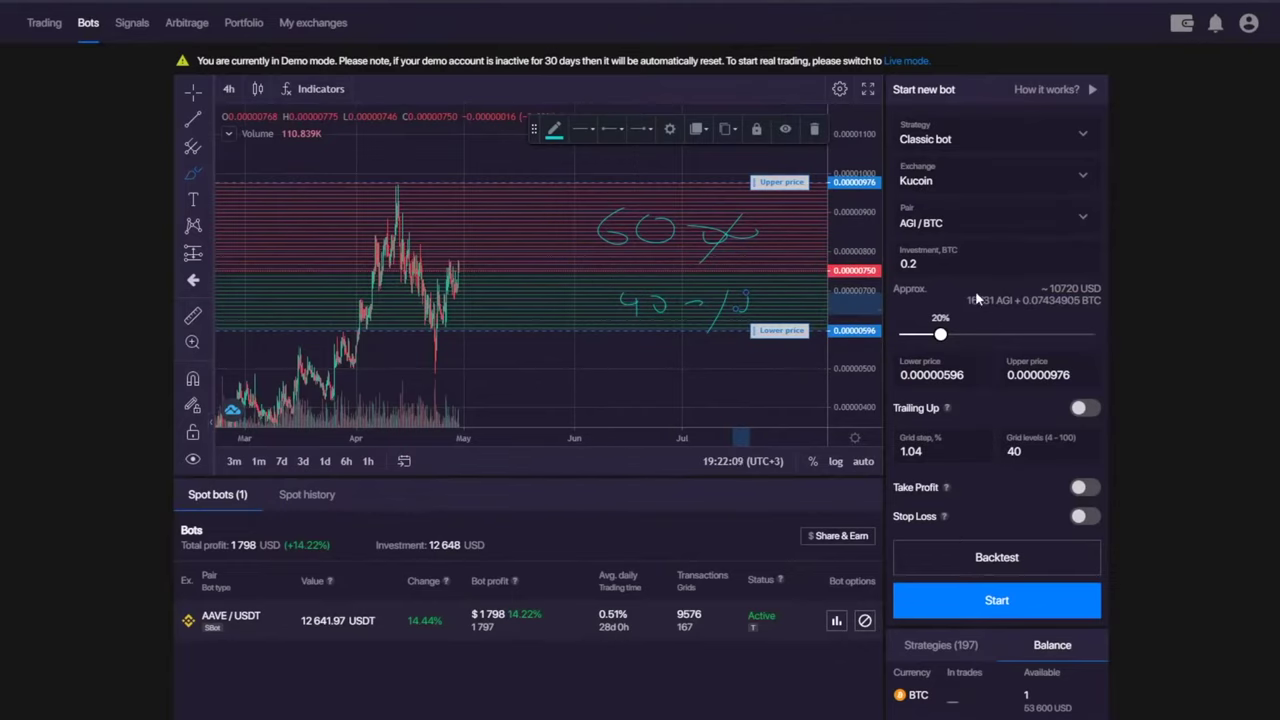
{"action": "left_click_drag", "start_coordinate": [979, 300], "coordinate": [1012, 300]}
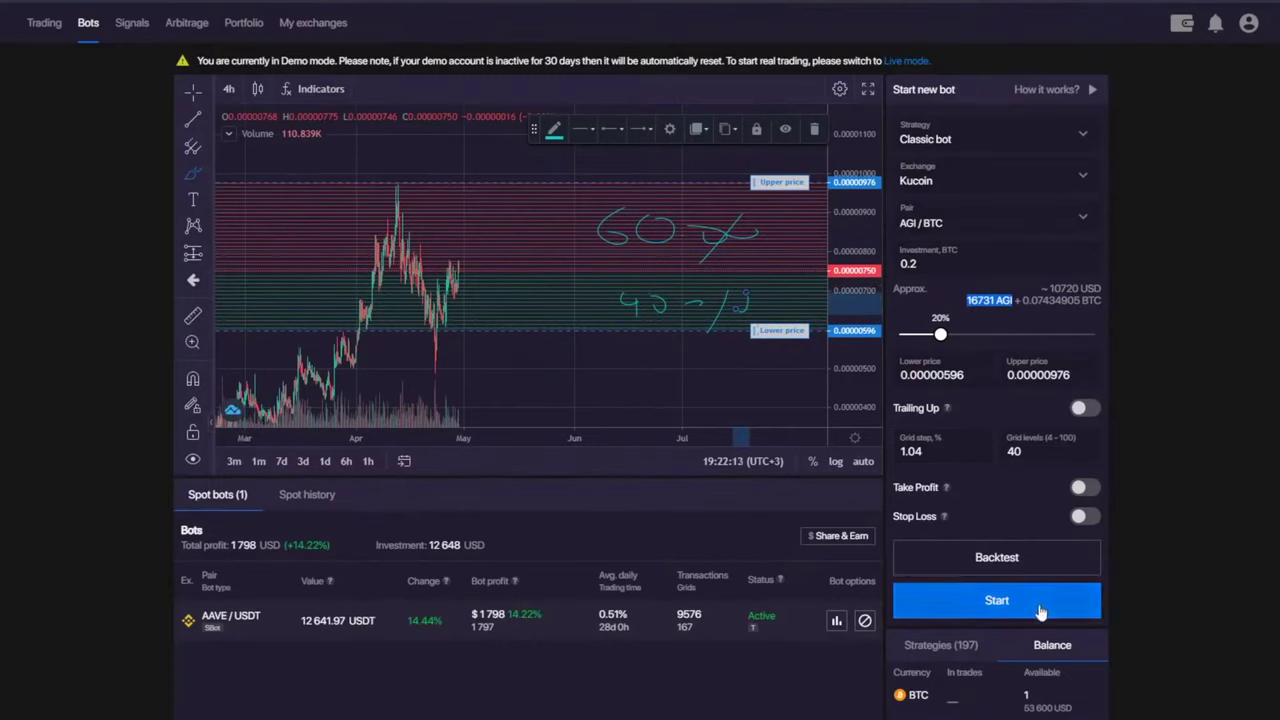
{"action": "left_click", "coordinate": [983, 557]}
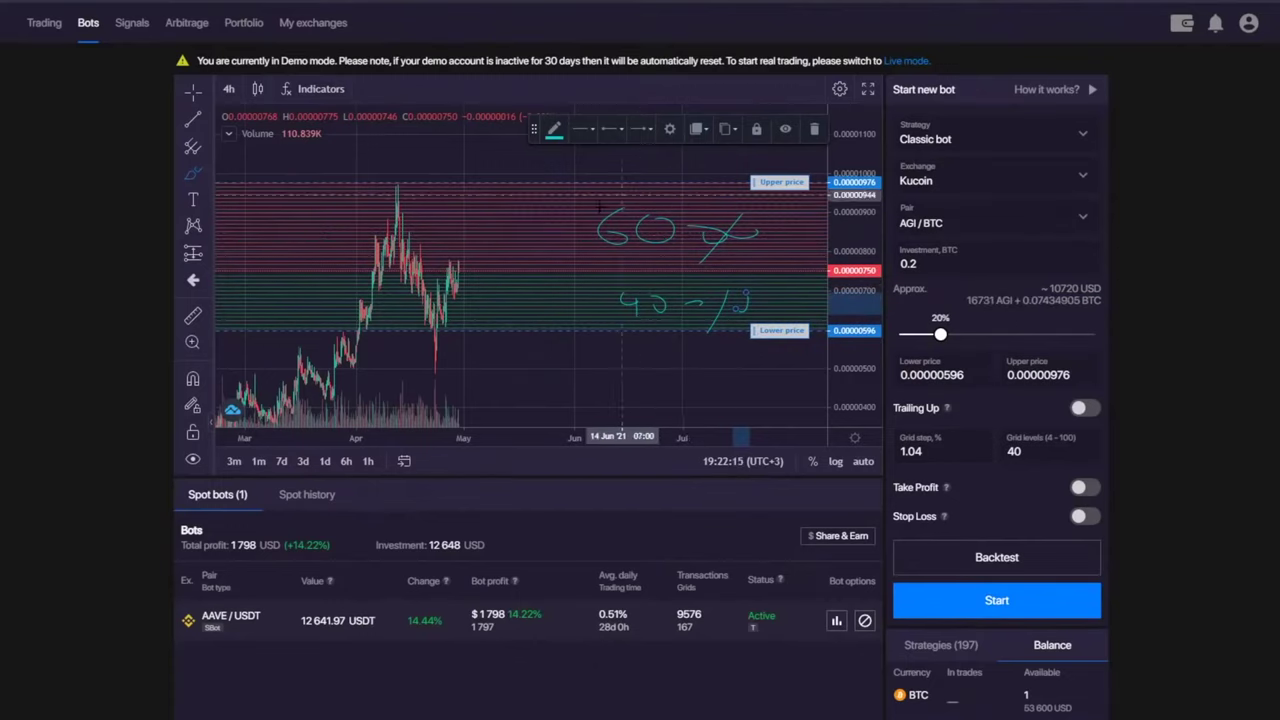
{"action": "left_click", "coordinate": [928, 268]}
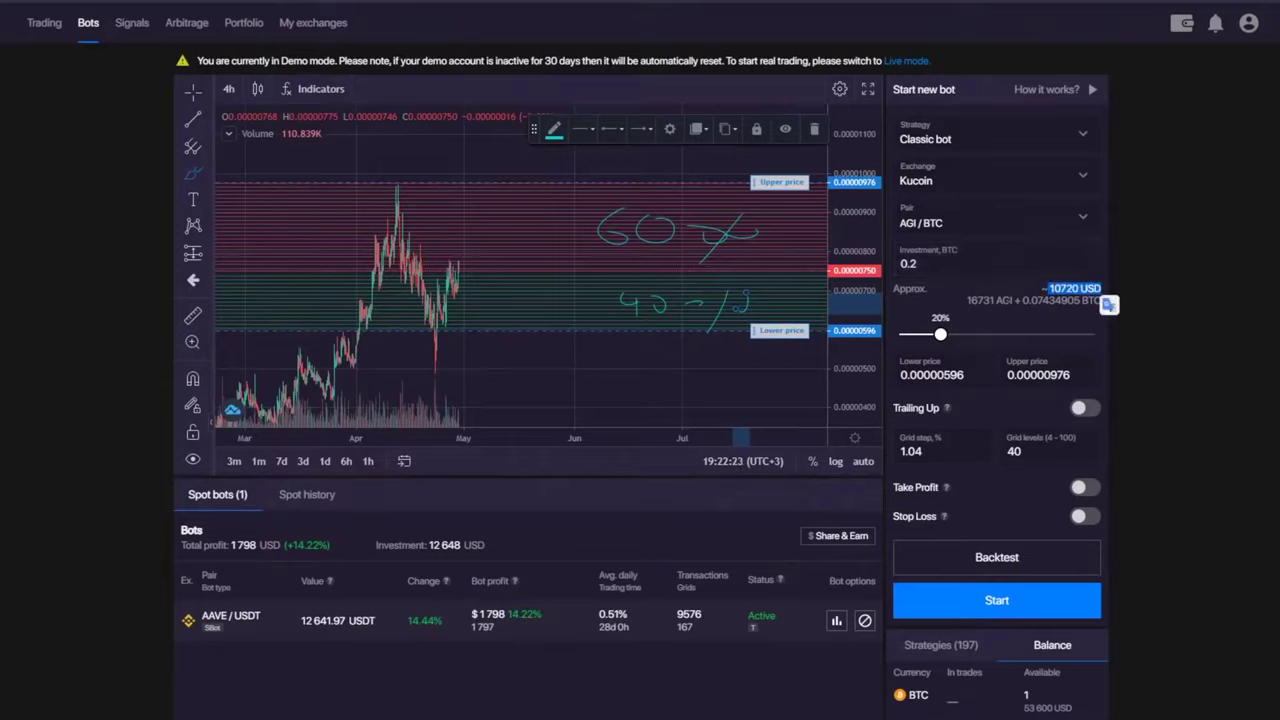
{"action": "double_click", "coordinate": [980, 300]}
{"action": "left_click", "coordinate": [1080, 315]}
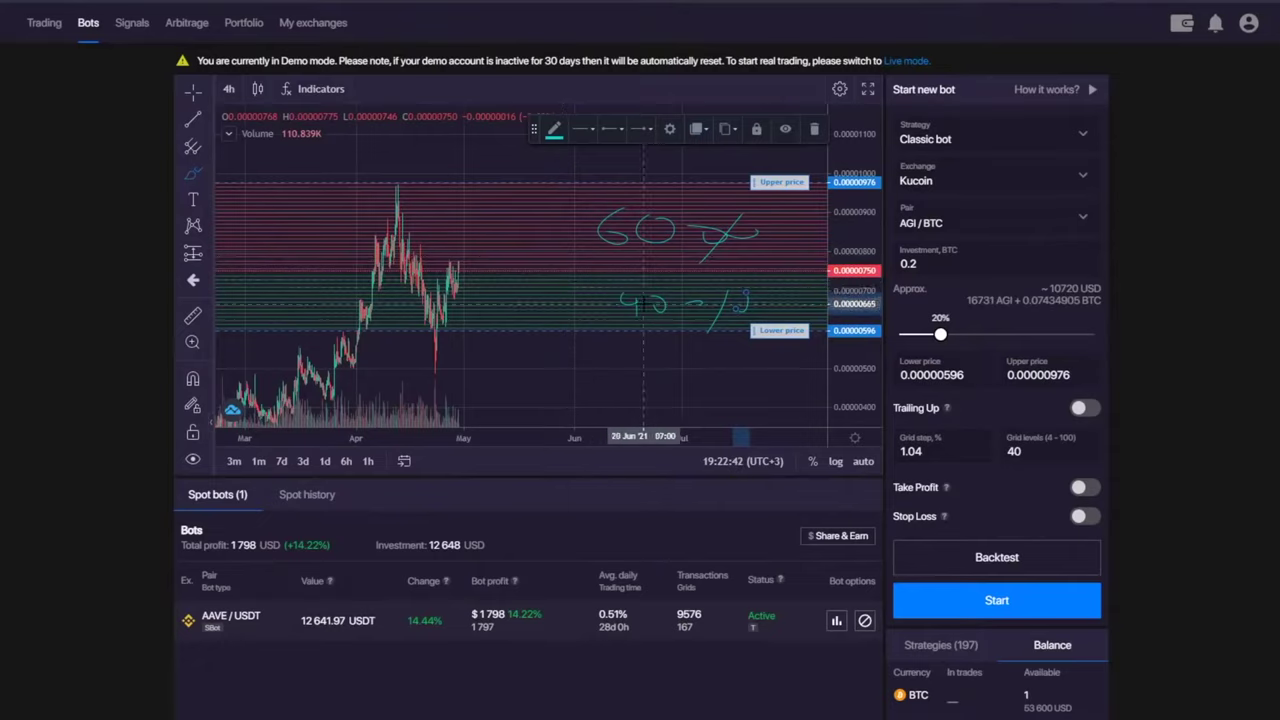
- Sketch freehand price paths from the current price down towards the lower grid bound, and delete these strokes from the chart
{"action": "left_click_drag", "start_coordinate": [456, 266], "coordinate": [506, 330]}
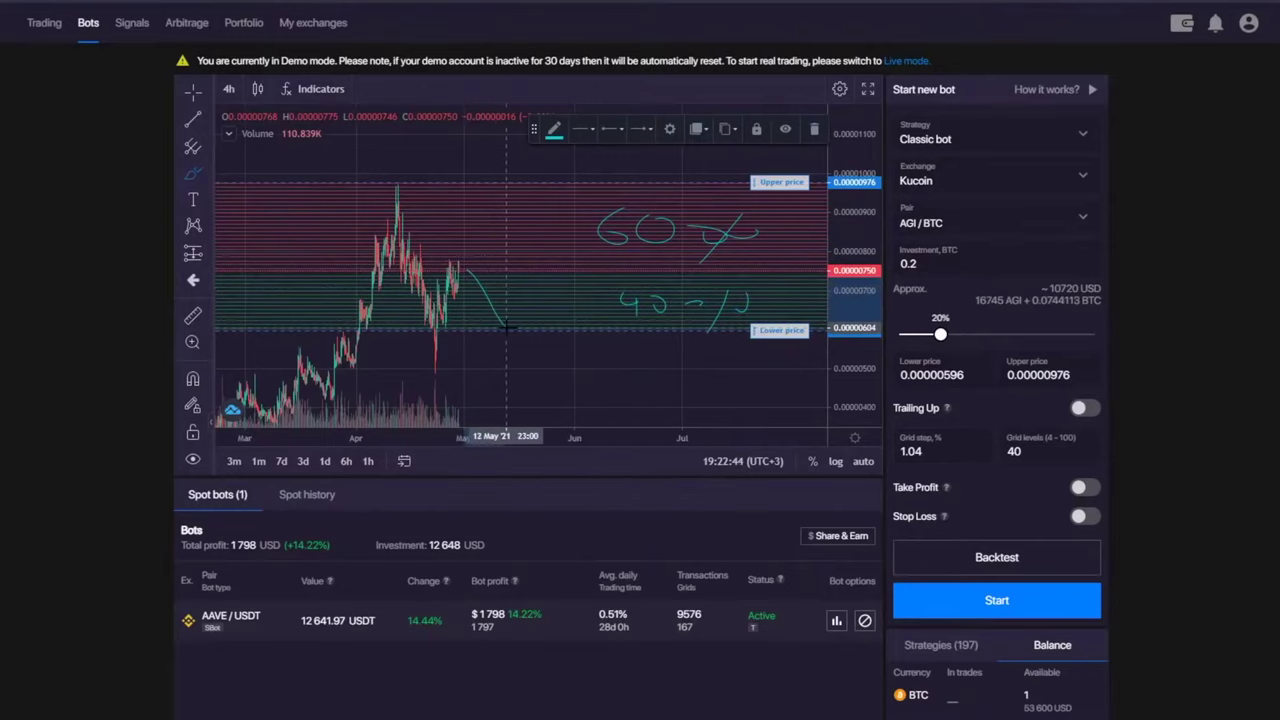
{"action": "left_click", "coordinate": [814, 129]}
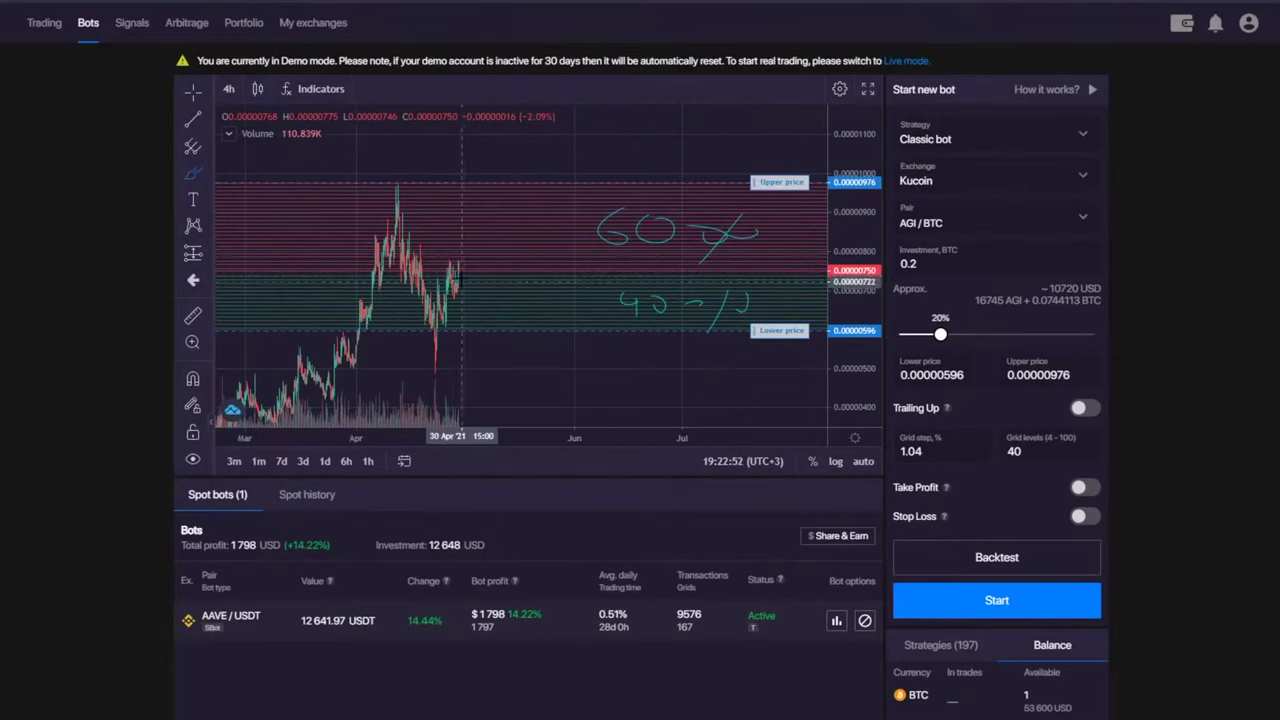
{"action": "mouse_move", "coordinate": [464, 271]}
{"action": "left_mouse_down"}
{"action": "mouse_move", "coordinate": [518, 272]}
{"action": "mouse_move", "coordinate": [543, 320]}
{"action": "mouse_move", "coordinate": [603, 317]}
{"action": "left_mouse_up"}
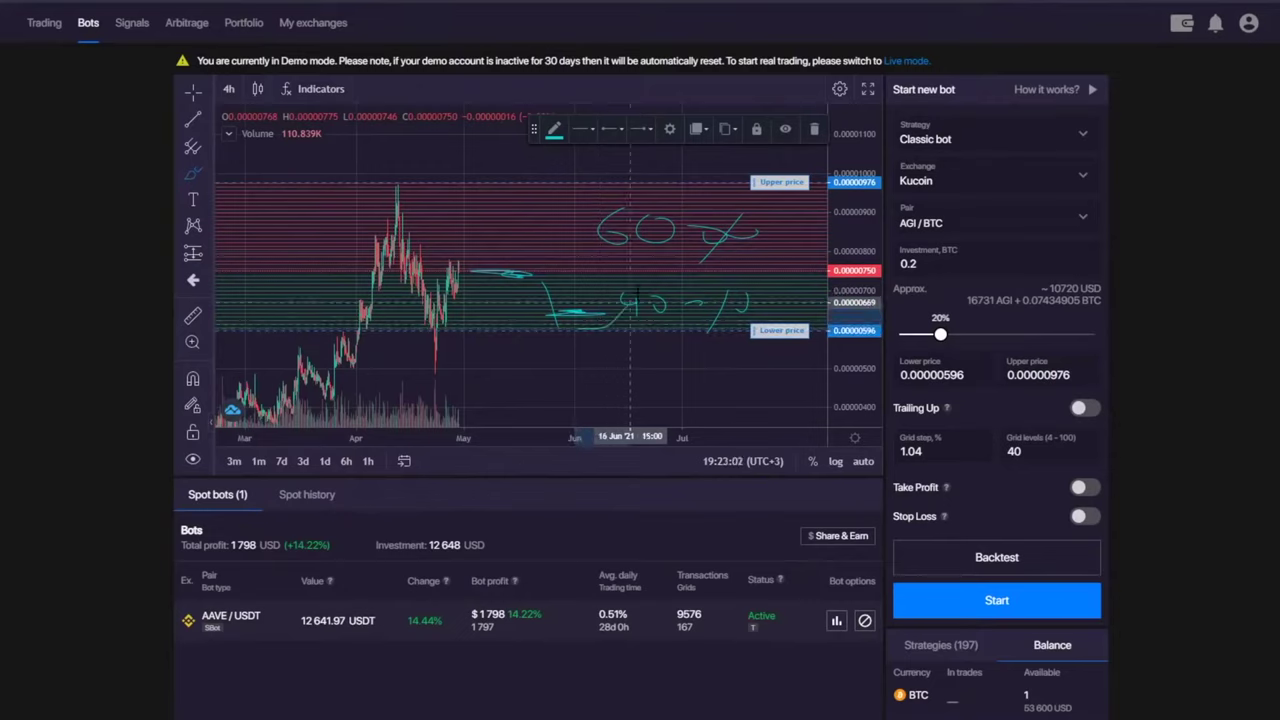
{"action": "left_click", "coordinate": [545, 296]}
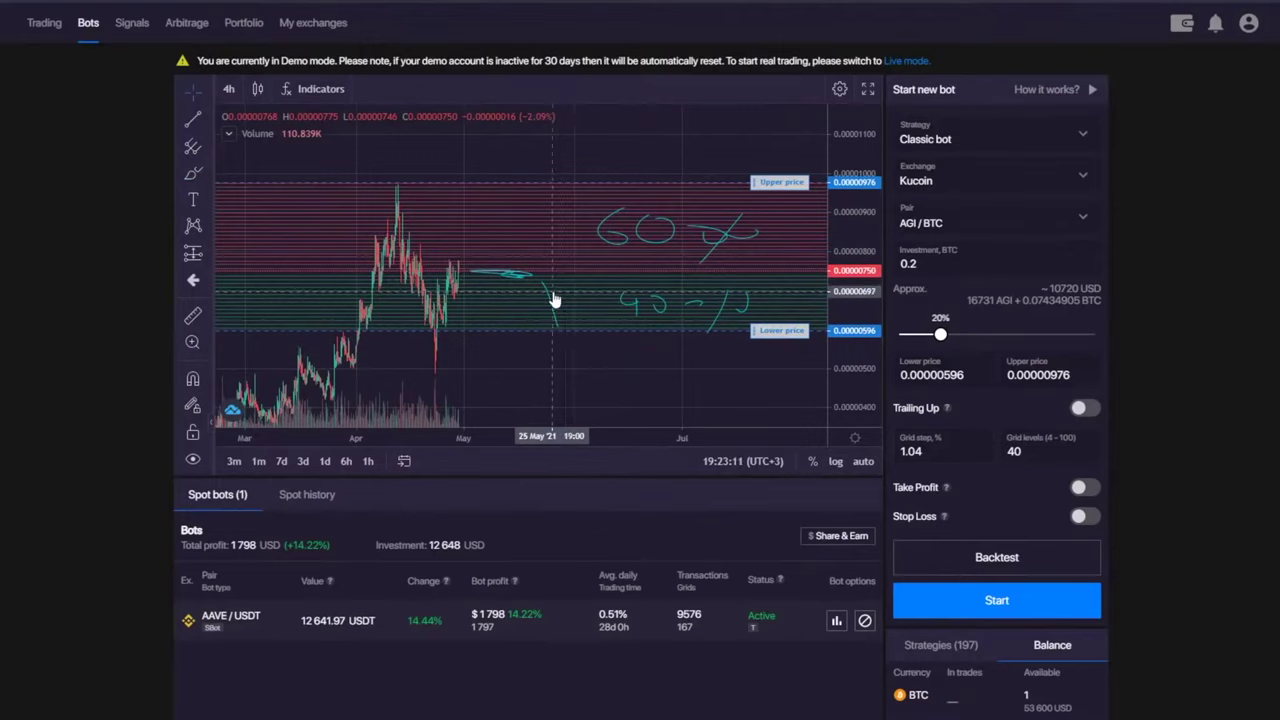
{"action": "left_click", "coordinate": [552, 294]}
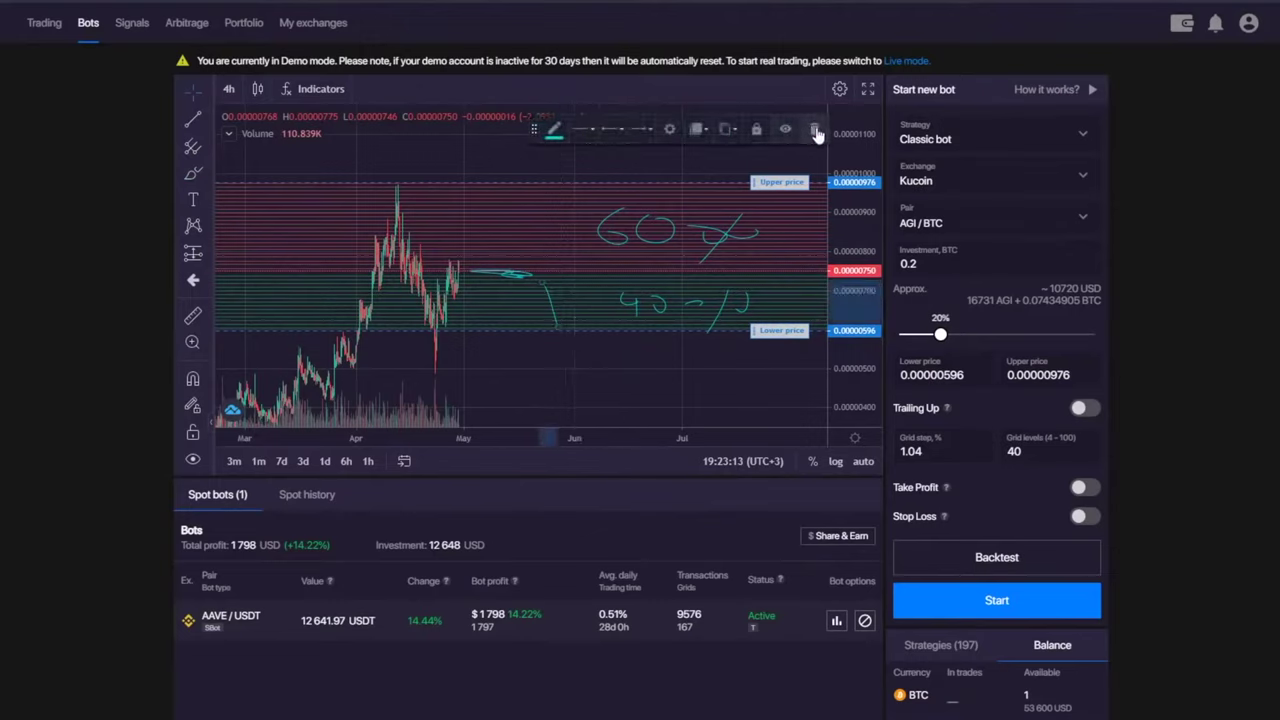
{"action": "left_click", "coordinate": [510, 274]}
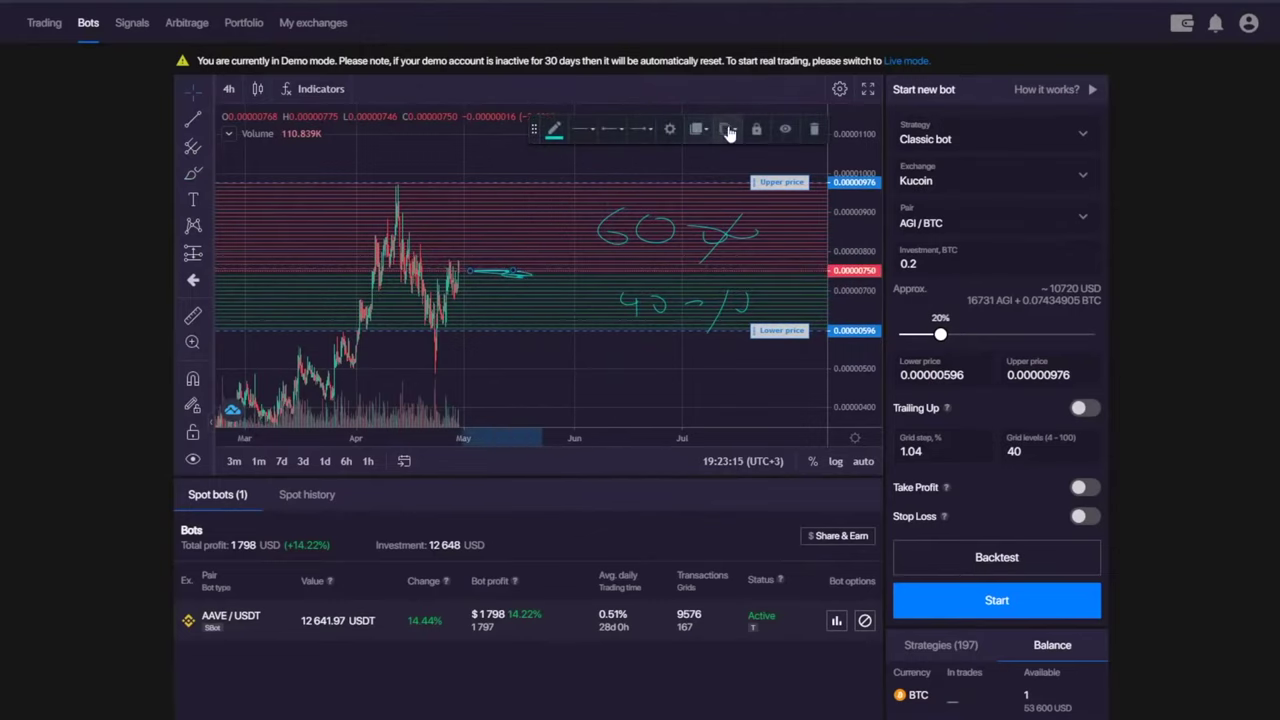
{"action": "left_click", "coordinate": [813, 129]}
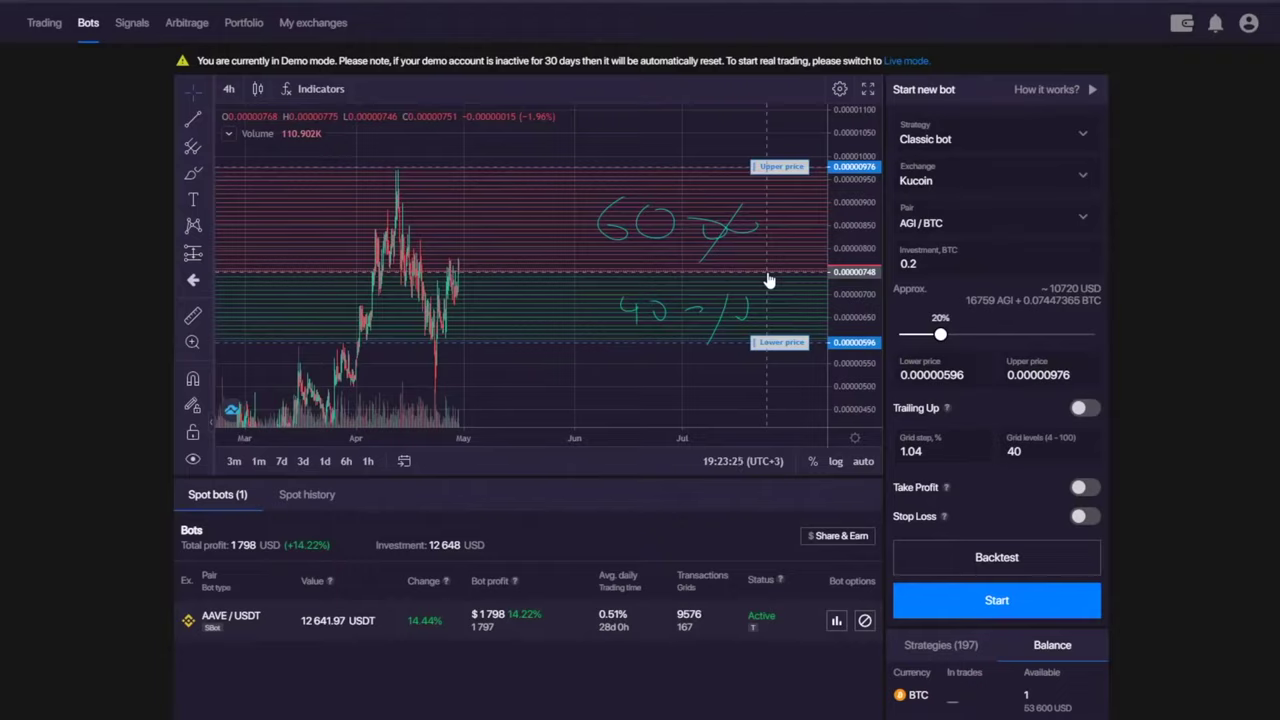
- Set the AGI/BTC Classic bot's number of grid levels back to 40
{"action": "scroll", "coordinate": [528, 300], "scroll_direction": "up", "scroll_amount": 2}
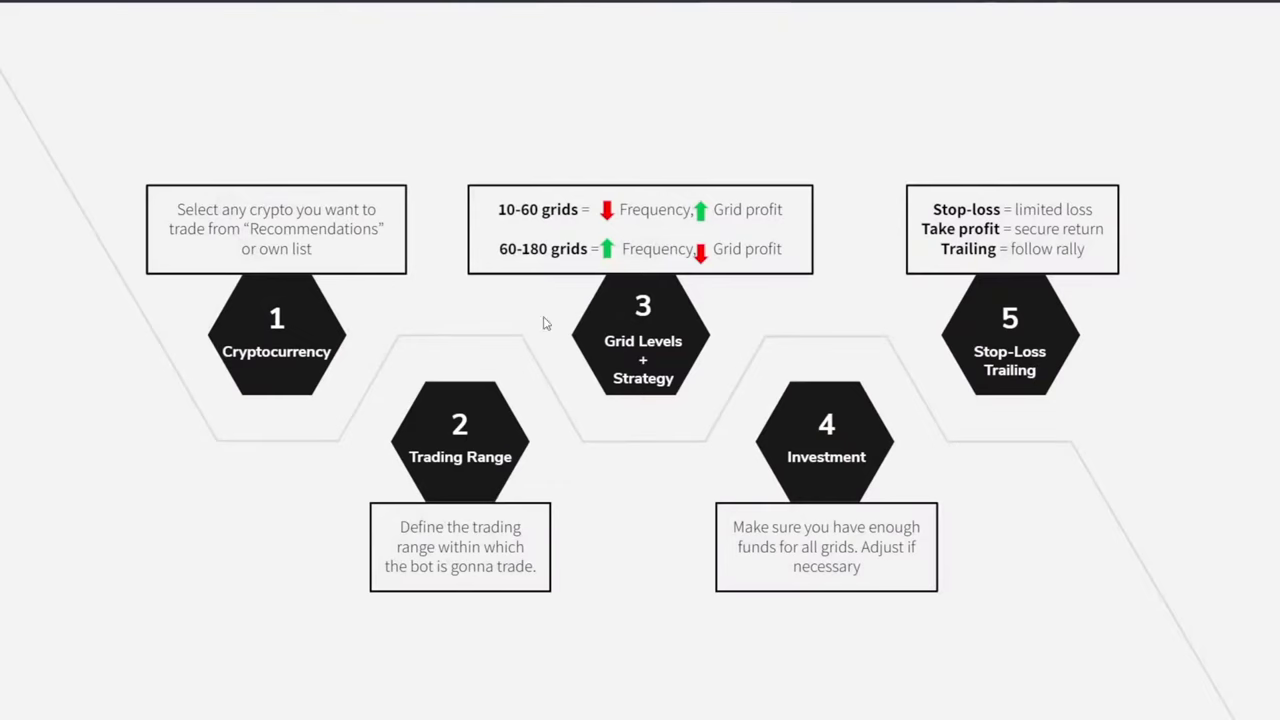
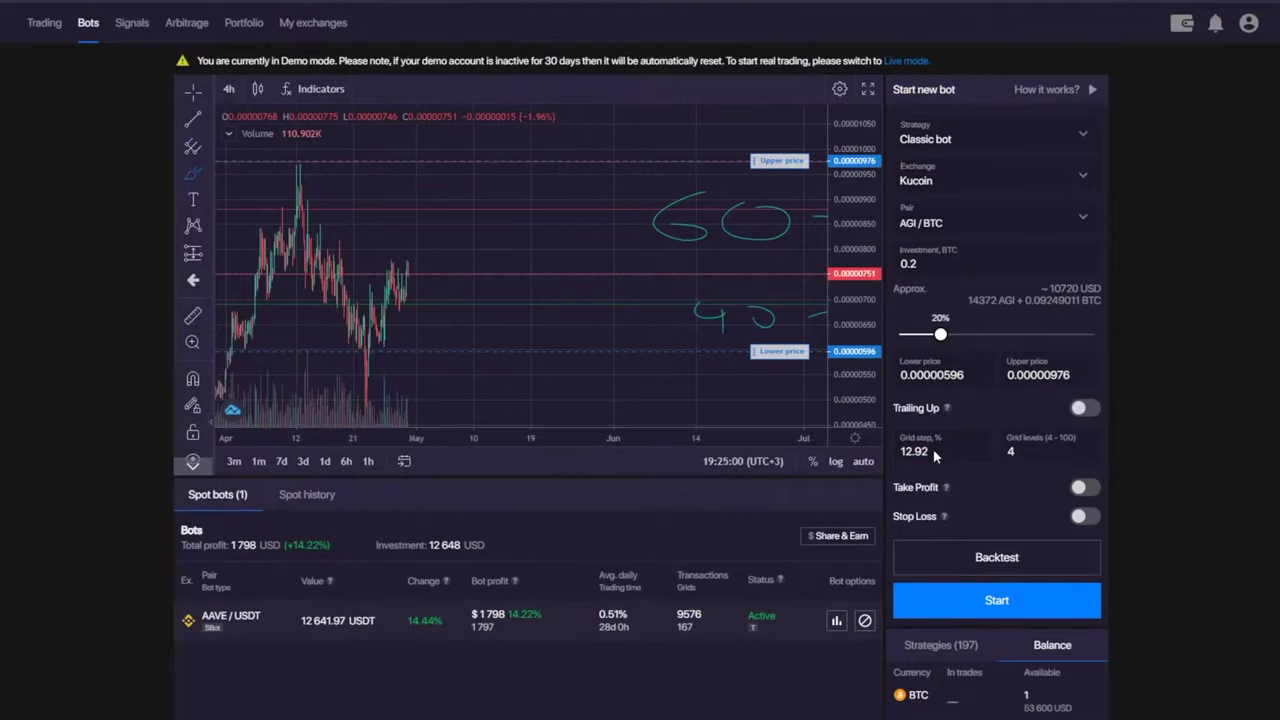
{"action": "double_click", "coordinate": [1010, 451]}
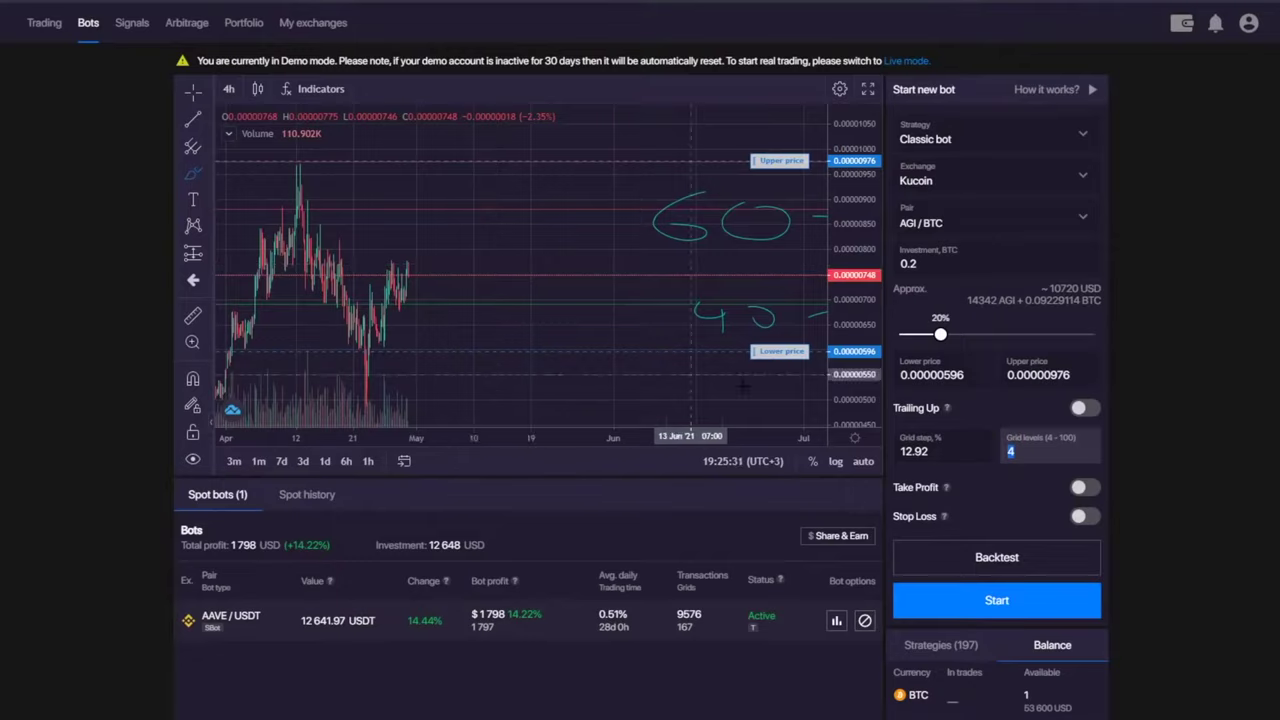
{"action": "left_click", "coordinate": [950, 452]}
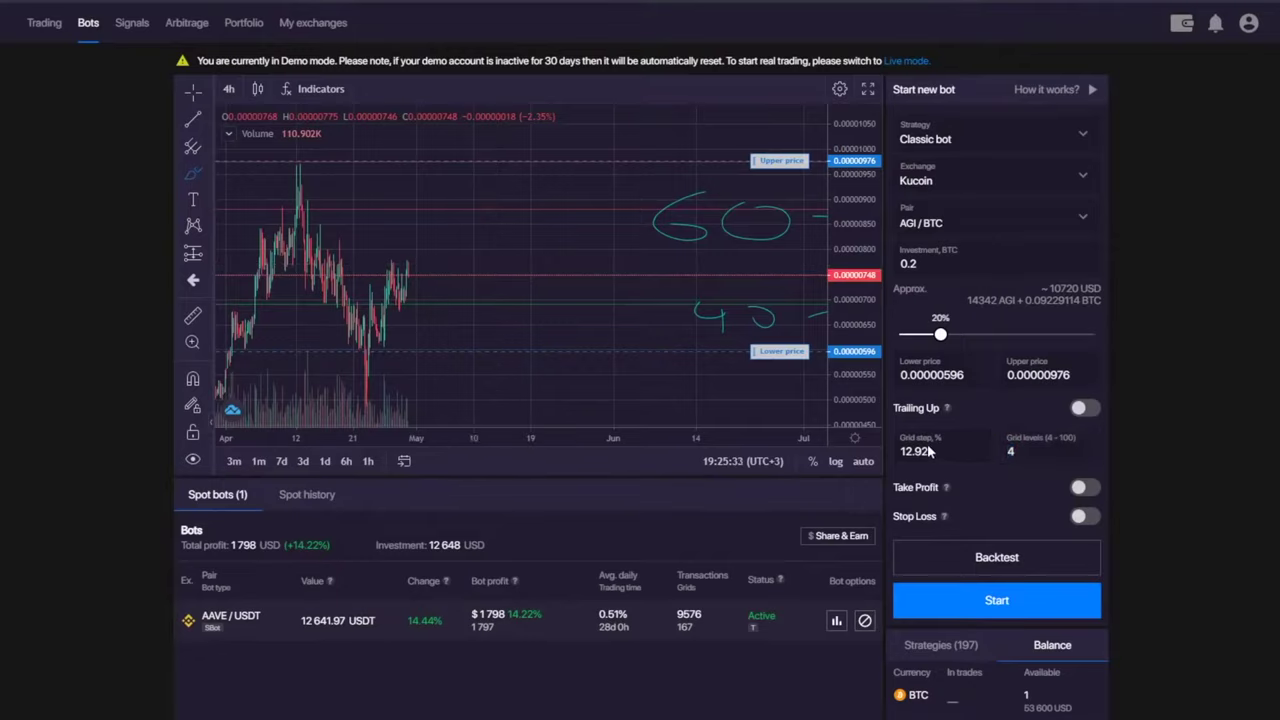
{"action": "double_click", "coordinate": [999, 453]}
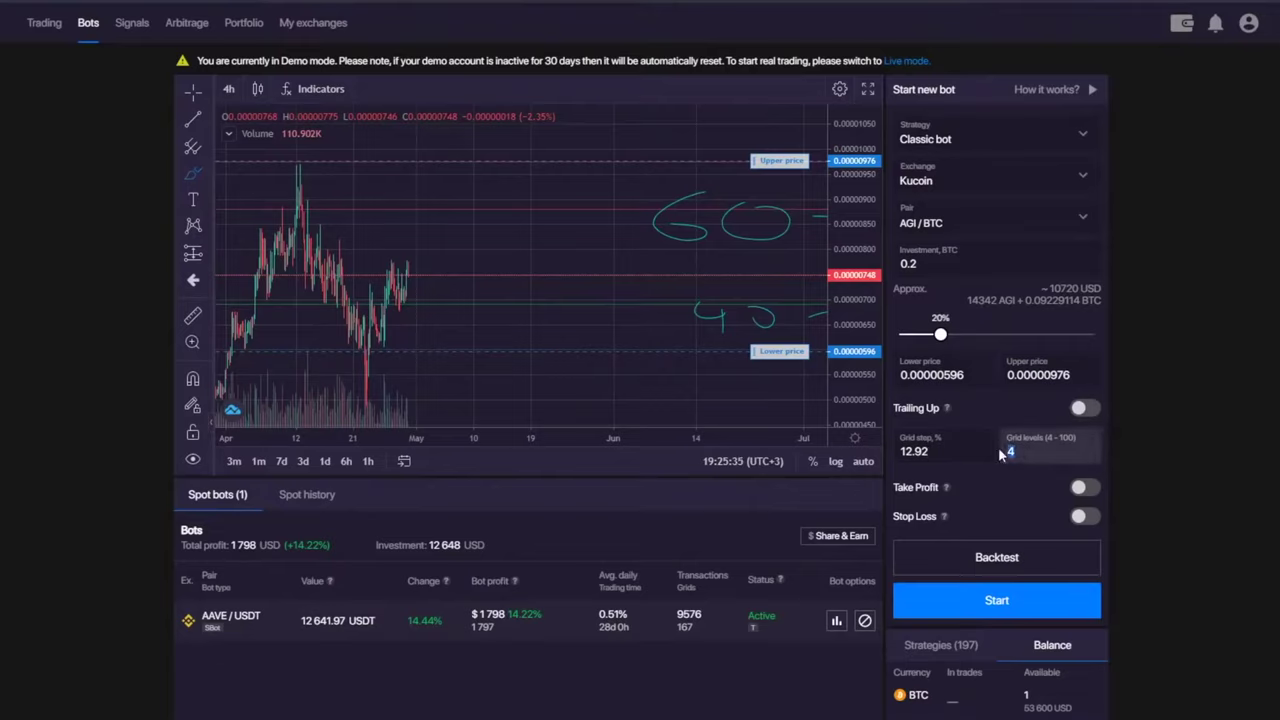
{"action": "type", "text": "40"}
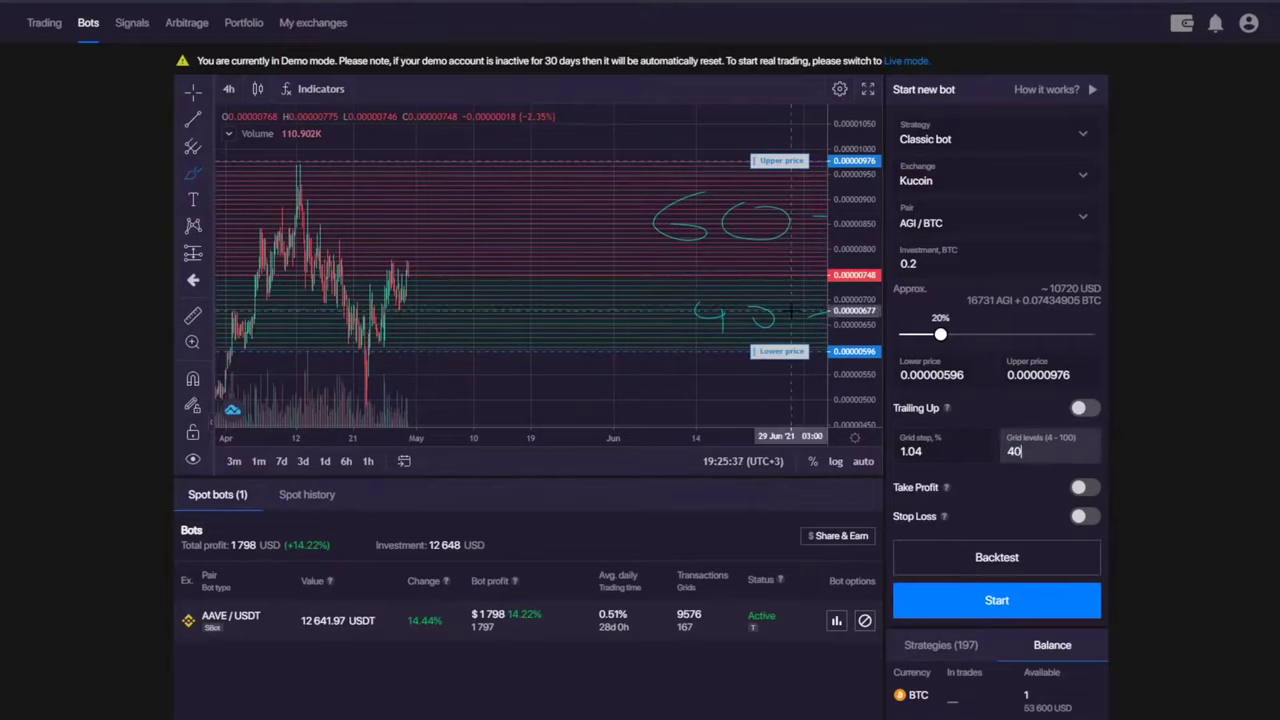
- Examine the grid step percentage that results from the chosen number of grid levels
{"action": "left_click_drag", "start_coordinate": [935, 452], "coordinate": [905, 452]}
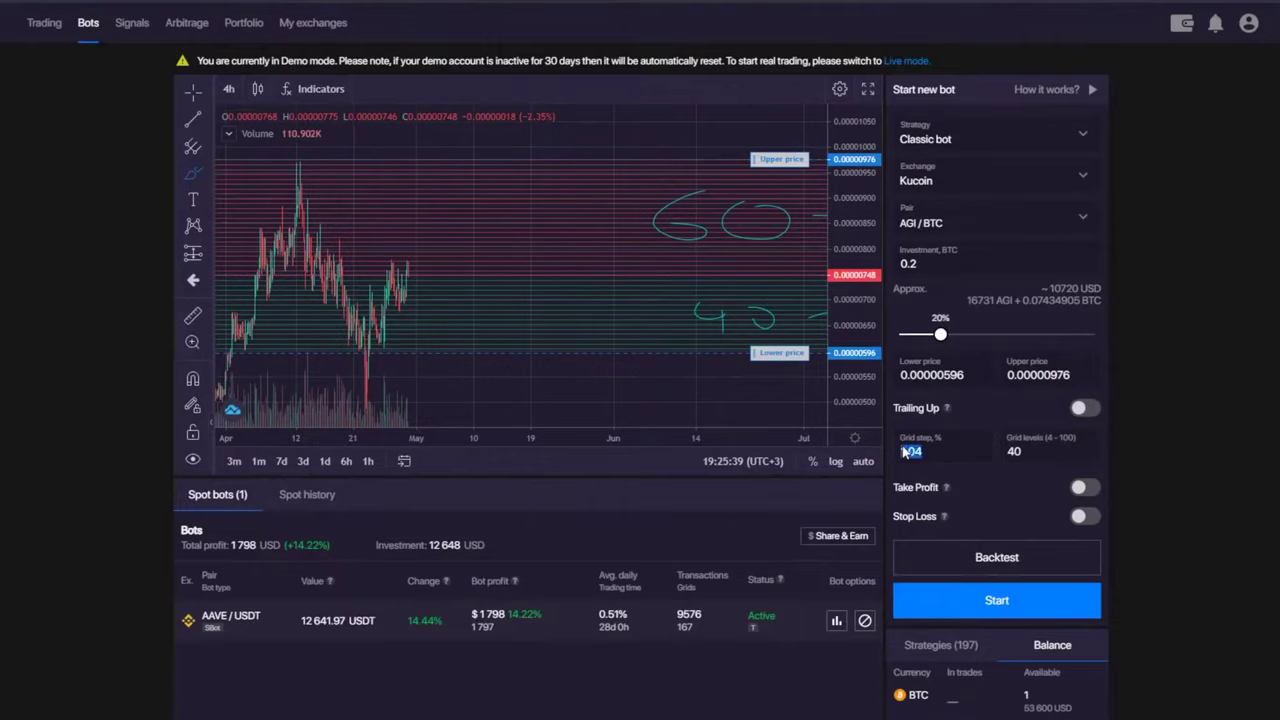
{"action": "left_click", "coordinate": [910, 452]}
{"action": "double_click", "coordinate": [913, 451]}
{"action": "left_click", "coordinate": [915, 451]}
{"action": "double_click", "coordinate": [911, 451]}
{"action": "left_click", "coordinate": [947, 447]}
{"action": "double_click", "coordinate": [947, 447]}
{"action": "left_click", "coordinate": [935, 447]}
{"action": "double_click", "coordinate": [935, 447]}
{"action": "left_click_drag", "start_coordinate": [935, 447], "coordinate": [939, 450]}
{"action": "left_click_drag", "start_coordinate": [938, 451], "coordinate": [903, 452]}
{"action": "left_click", "coordinate": [936, 455]}
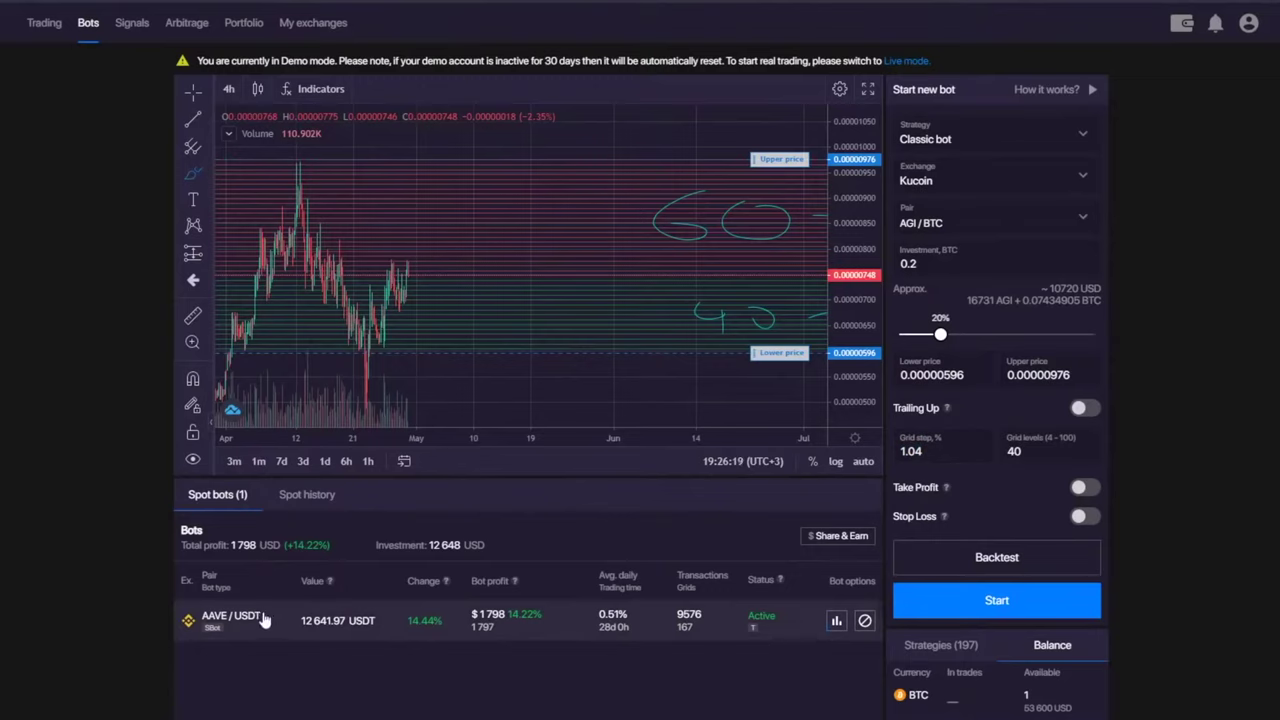
- Open the closed orders in the running AAVE/USDT bot's details and sort them by fee
{"action": "left_click", "coordinate": [836, 621]}
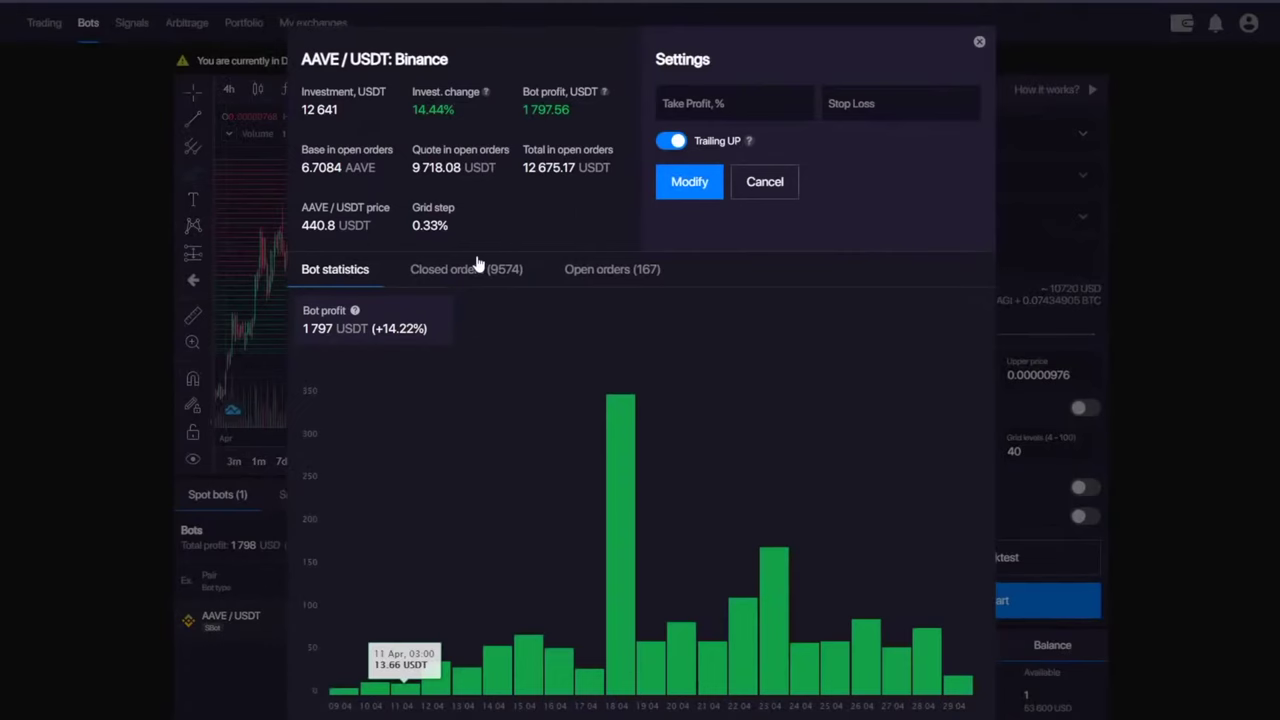
{"action": "left_click", "coordinate": [468, 268]}
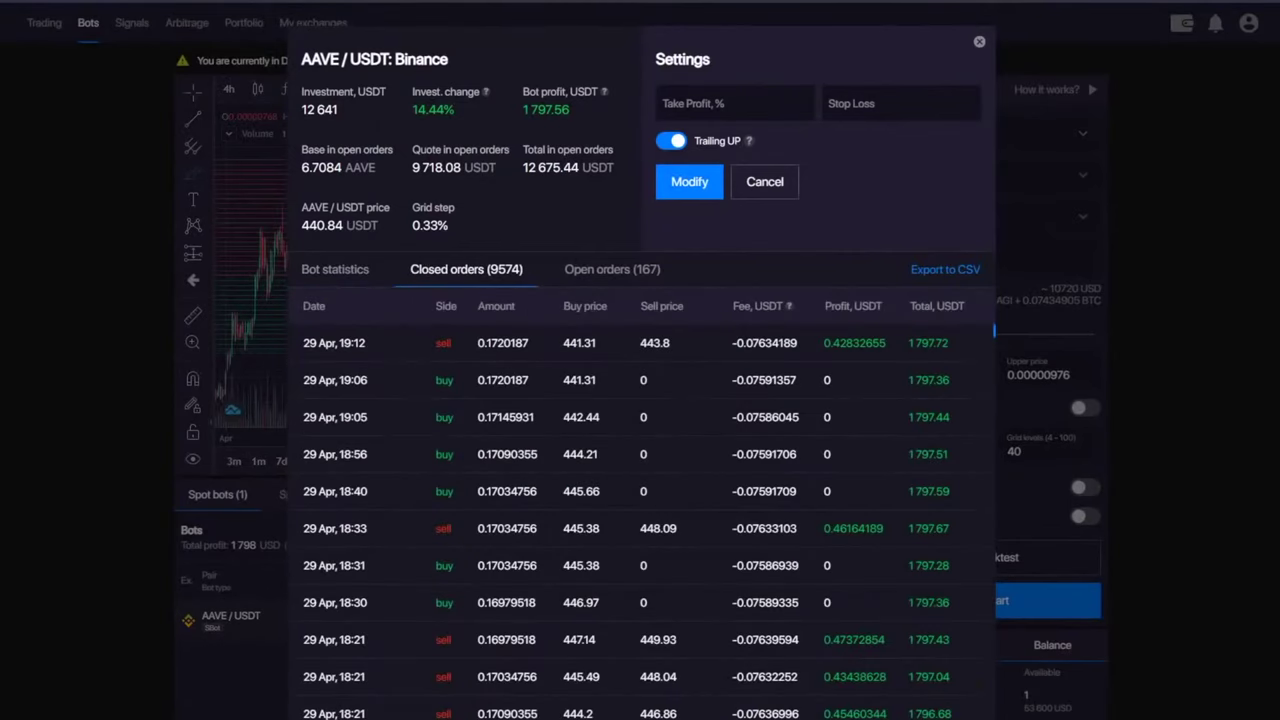
{"action": "left_click", "coordinate": [786, 306]}
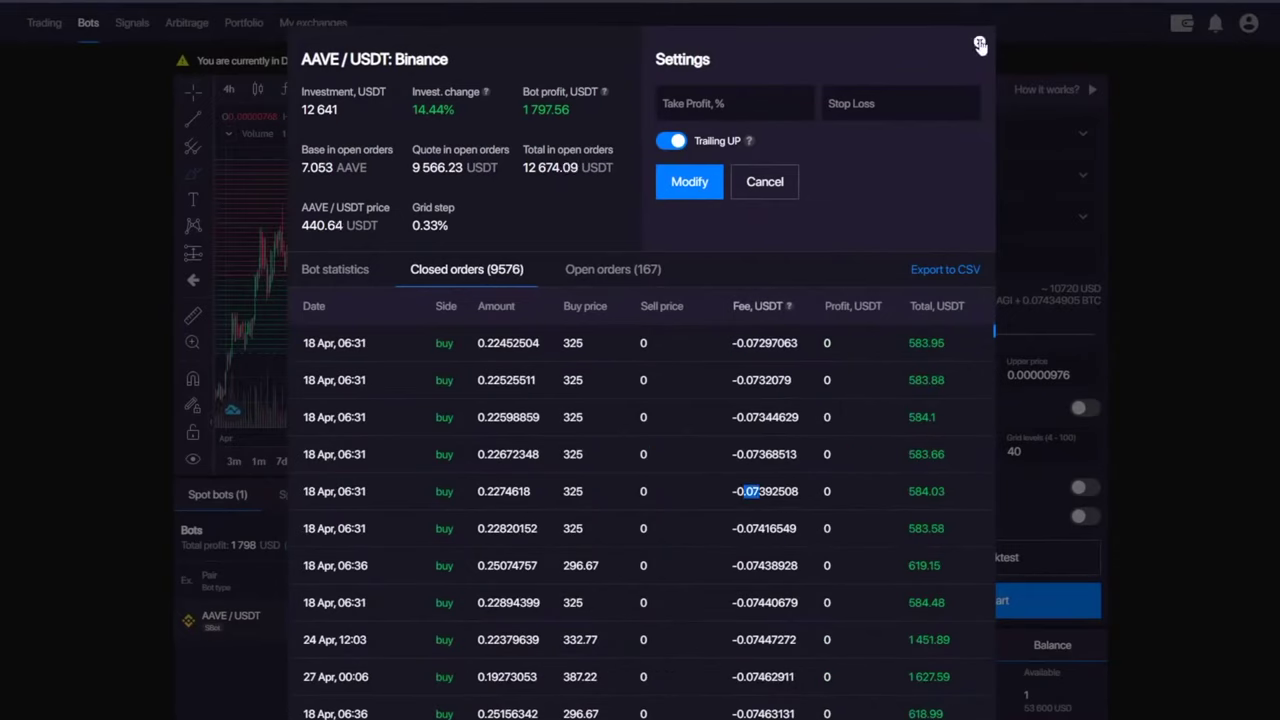
- Examine the bot profit figure in the AAVE/USDT bot's summary
{"action": "left_click_drag", "start_coordinate": [523, 110], "coordinate": [567, 110]}
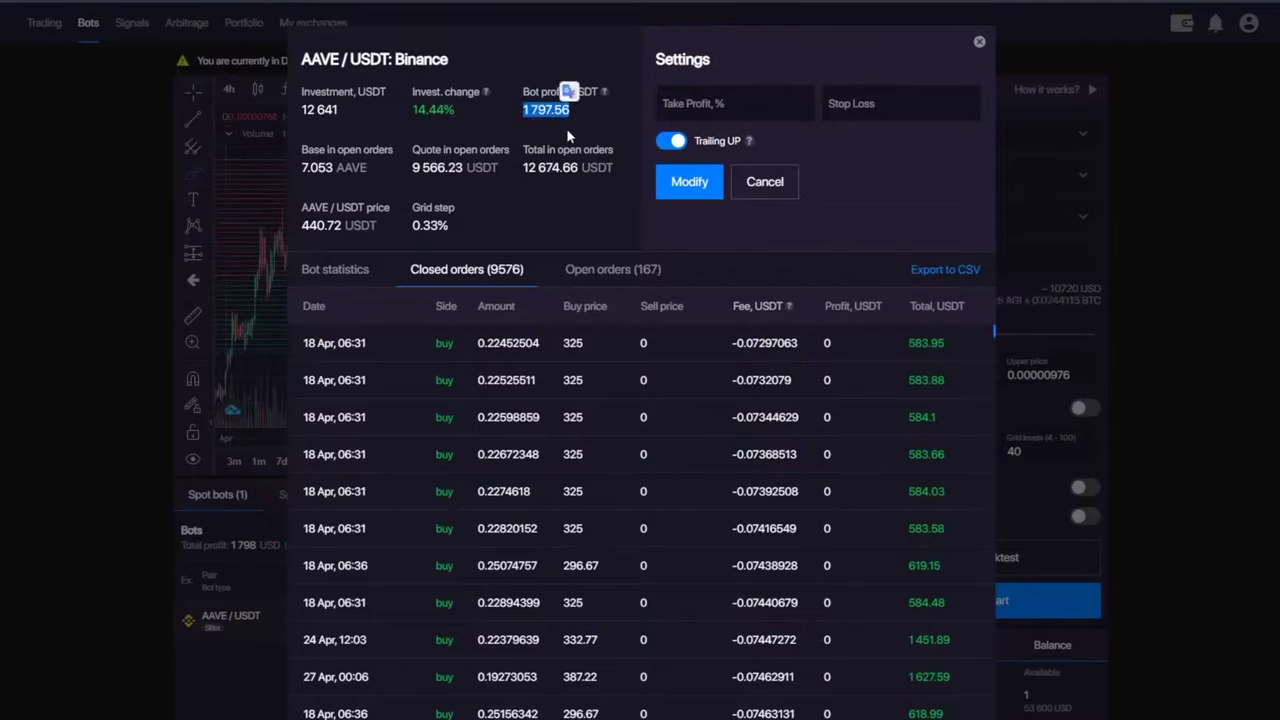
{"action": "left_click", "coordinate": [566, 128]}
{"action": "left_click_drag", "start_coordinate": [566, 128], "coordinate": [414, 88]}
{"action": "left_click", "coordinate": [587, 97]}
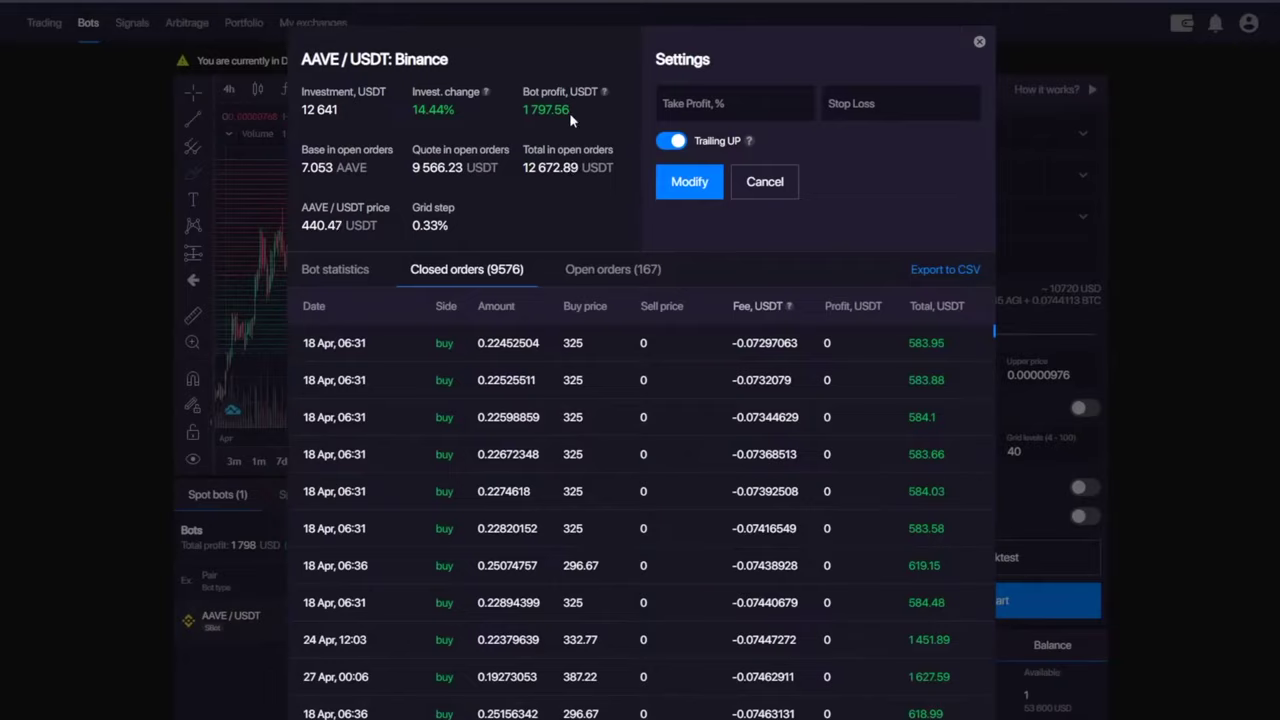
{"action": "left_click", "coordinate": [581, 112]}
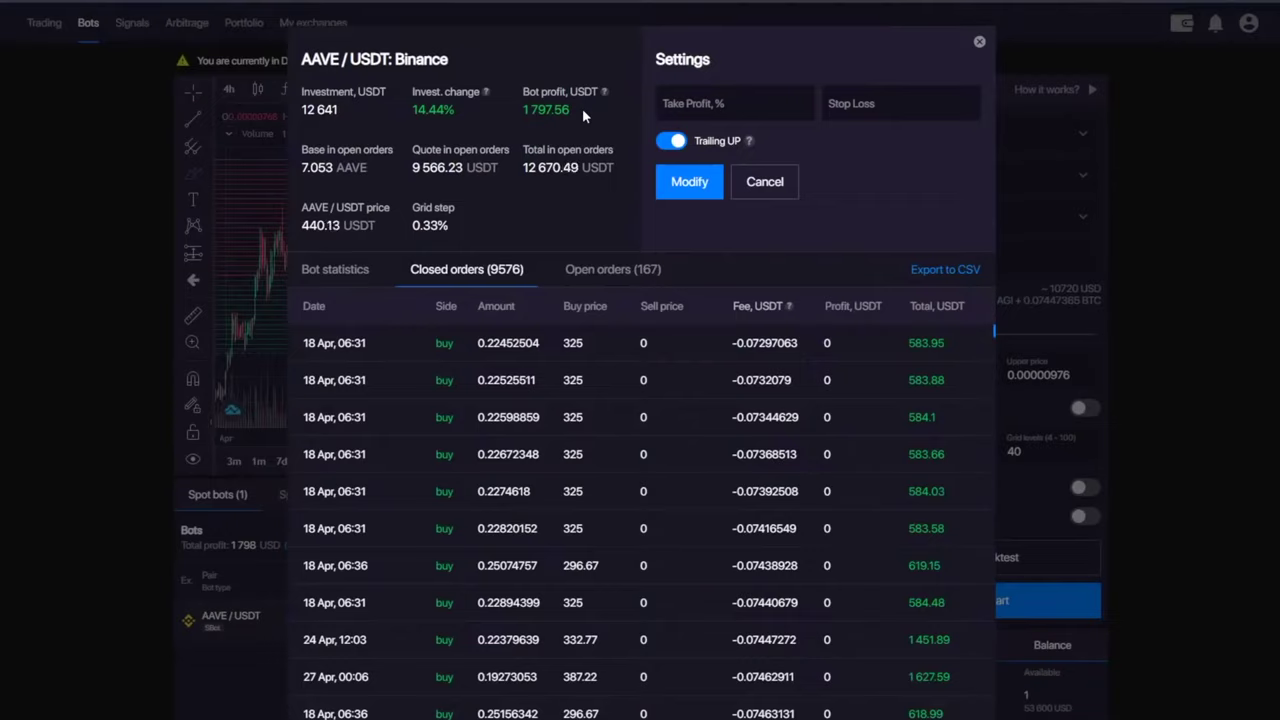
{"action": "left_click_drag", "start_coordinate": [572, 110], "coordinate": [531, 111]}
{"action": "left_click", "coordinate": [582, 108]}
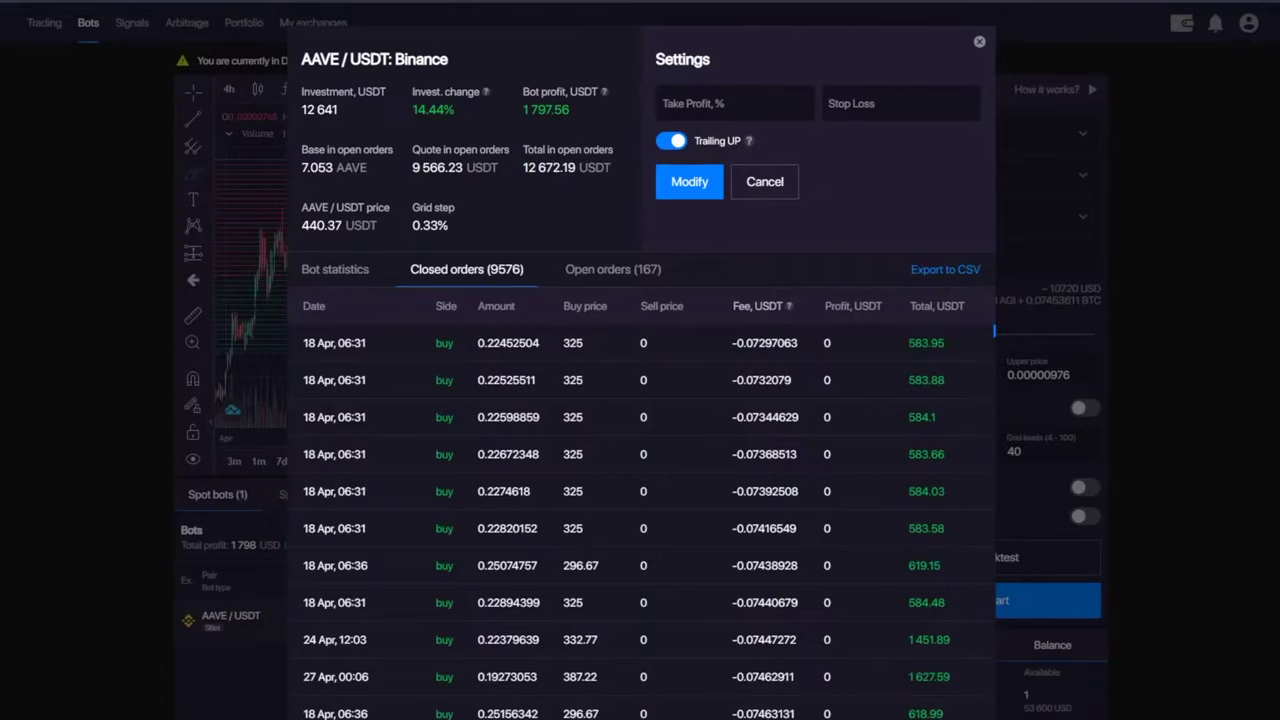
- Examine the bot profit alongside the closed-order fees in the AAVE/USDT bot's details, and close the details
{"action": "left_click_drag", "start_coordinate": [572, 110], "coordinate": [514, 123]}
{"action": "left_click", "coordinate": [573, 104]}
{"action": "left_click_drag", "start_coordinate": [572, 110], "coordinate": [490, 94]}
{"action": "left_click", "coordinate": [586, 114]}
{"action": "left_click", "coordinate": [578, 119]}
{"action": "left_click", "coordinate": [570, 117]}
{"action": "left_click", "coordinate": [594, 117]}
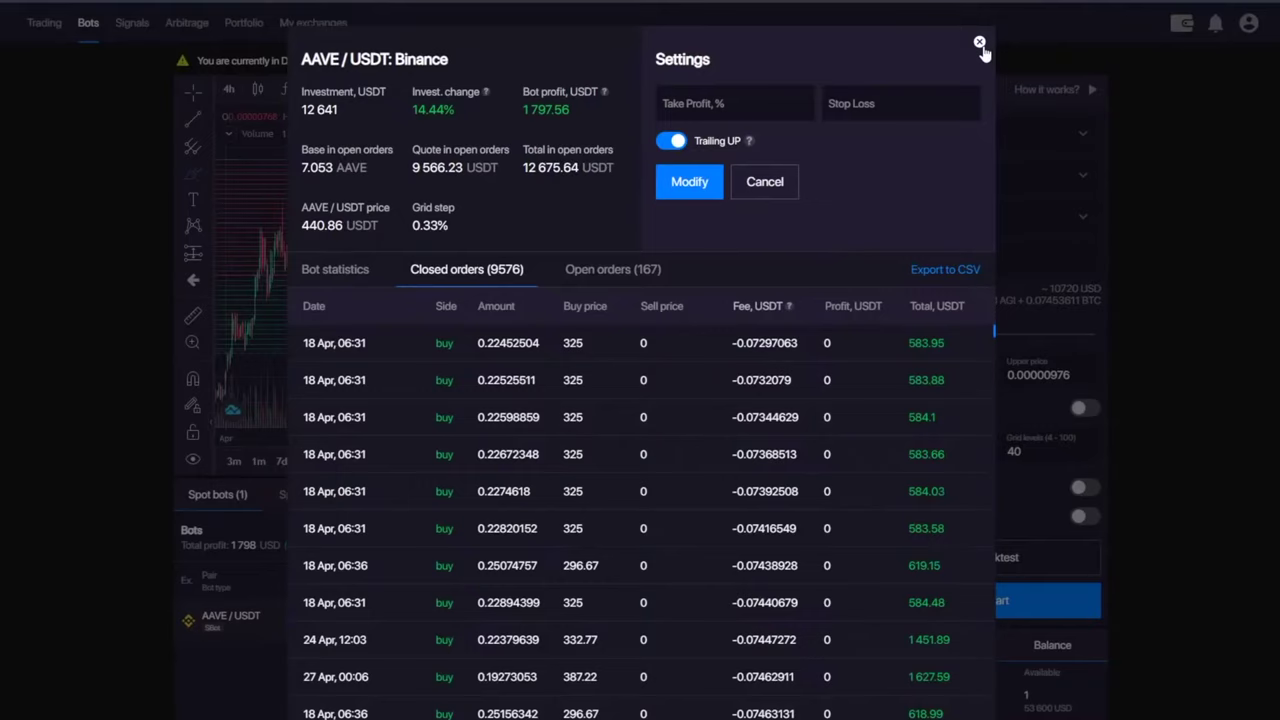
{"action": "left_click", "coordinate": [958, 268]}
{"action": "key", "text": "Return"}
{"action": "left_click", "coordinate": [979, 41]}
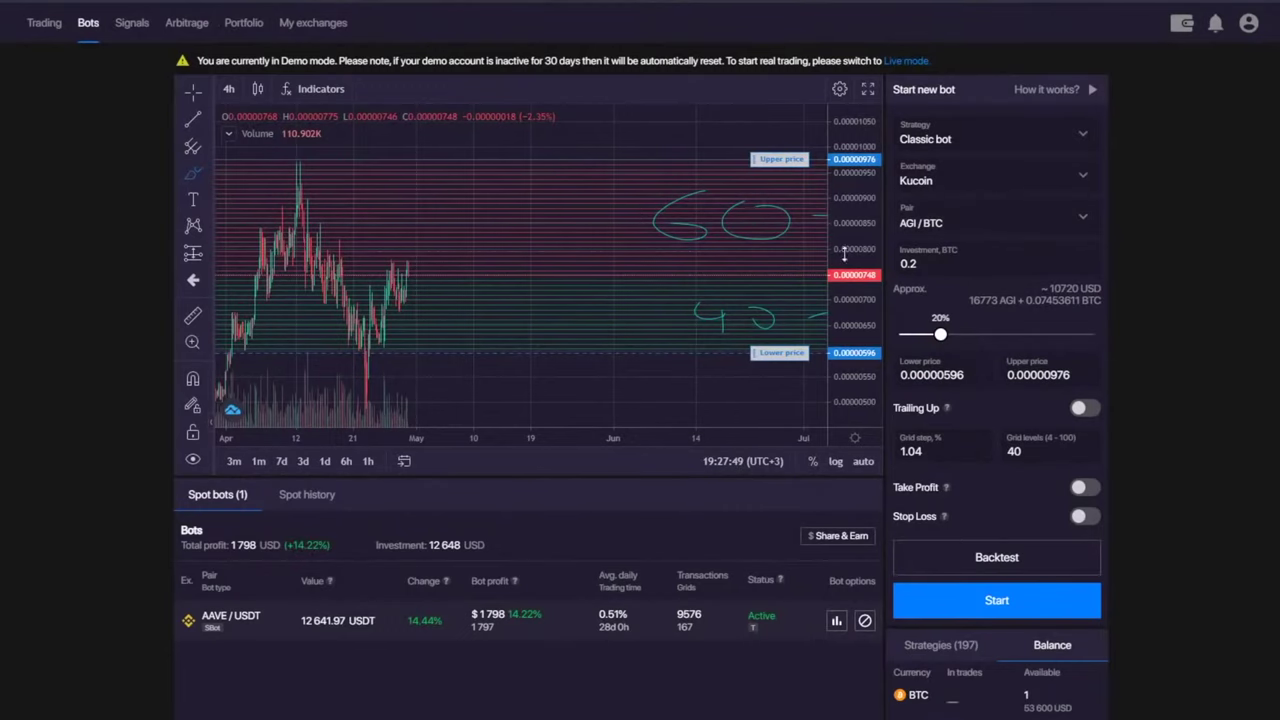
- Compare the AGI/BTC bot's grid step with the grid step in the running AAVE/USDT bot's details
{"action": "double_click", "coordinate": [938, 447]}
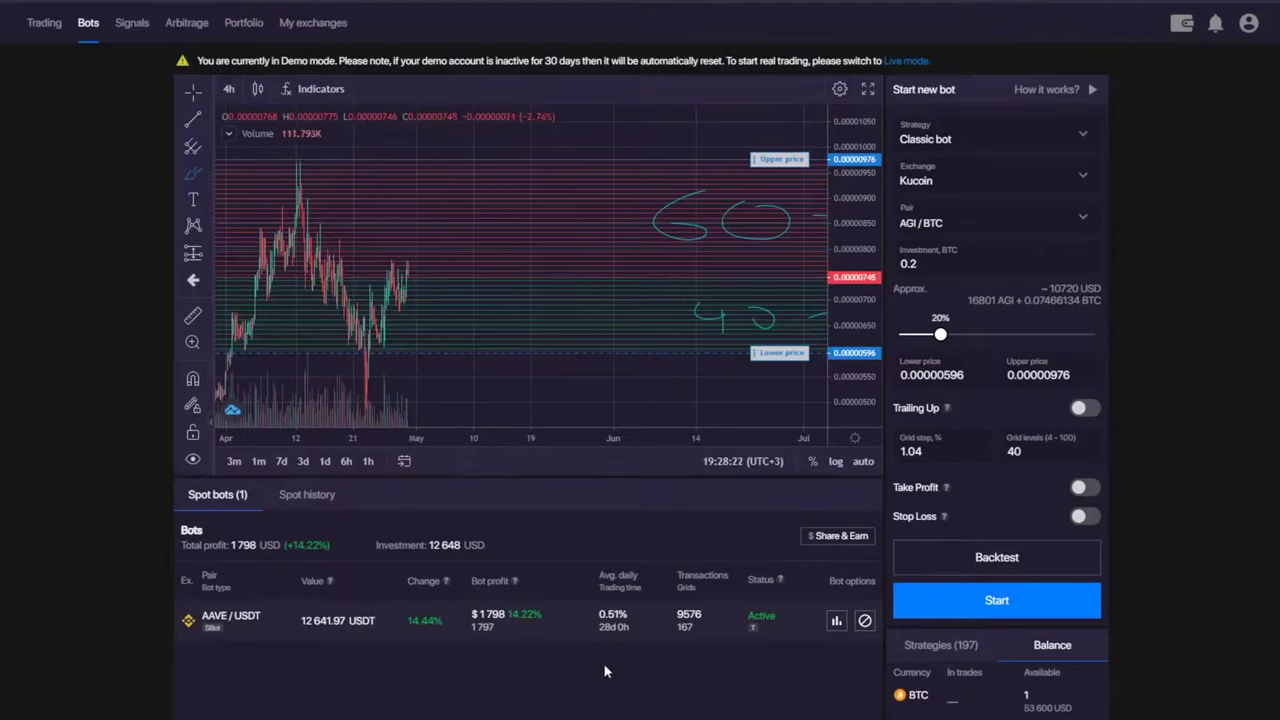
{"action": "left_click", "coordinate": [836, 621]}
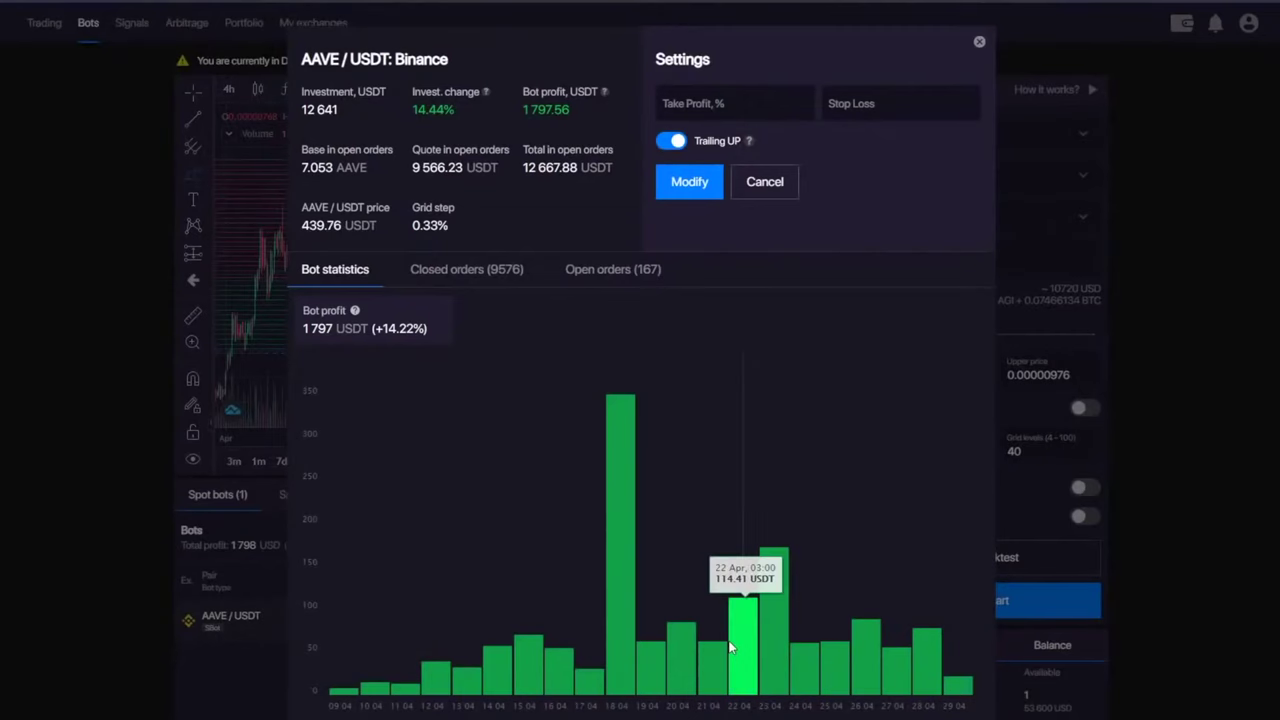
{"action": "double_click", "coordinate": [422, 224]}
{"action": "left_click_drag", "start_coordinate": [422, 225], "coordinate": [440, 225]}
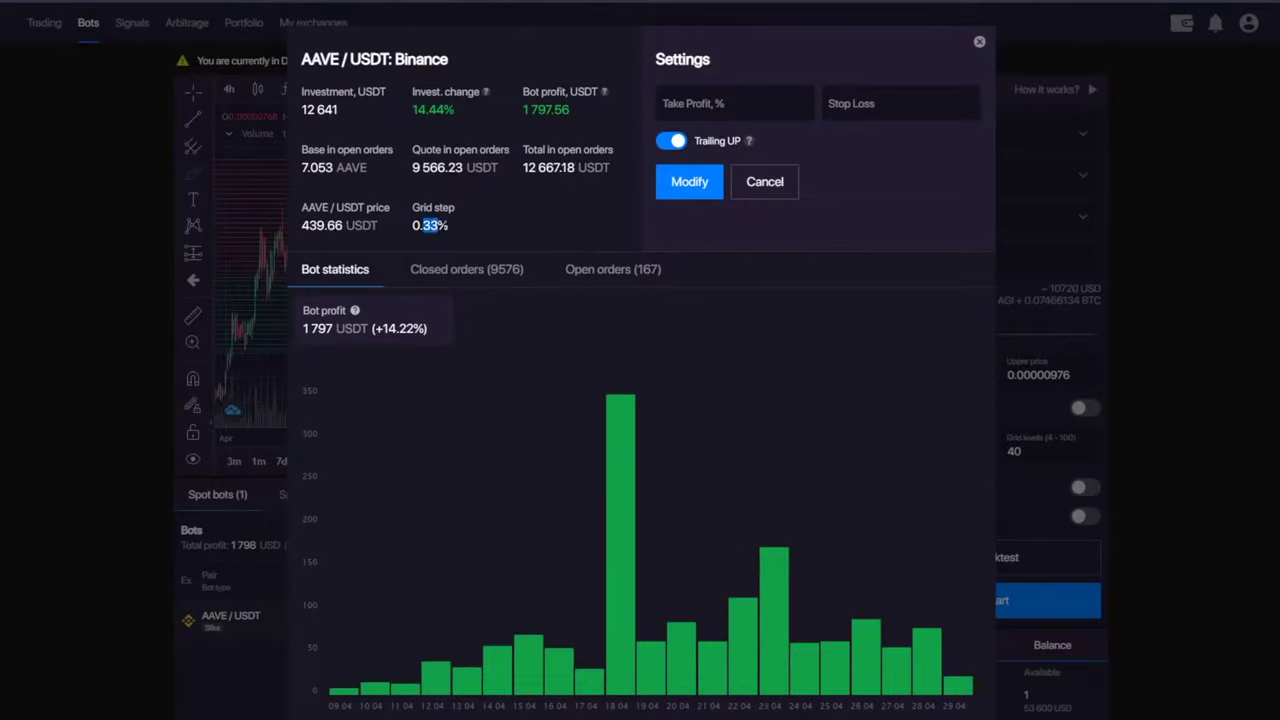
{"action": "left_click", "coordinate": [561, 224]}
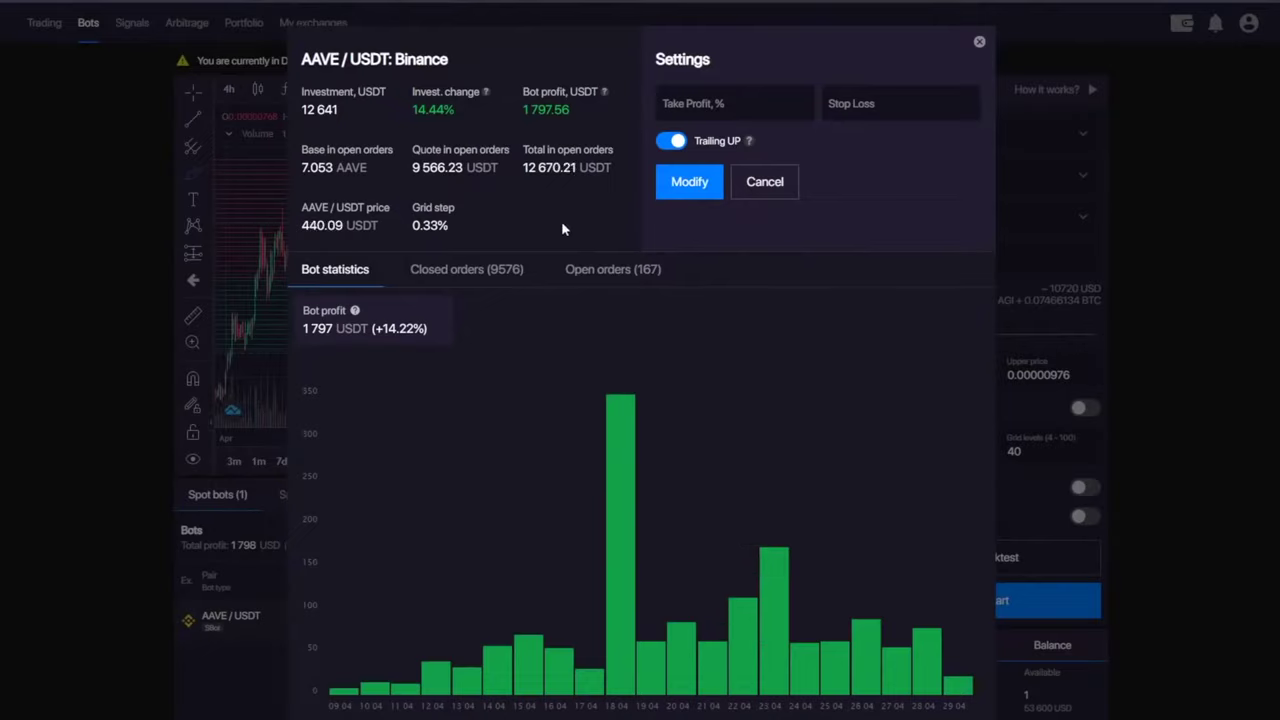
{"action": "left_click_drag", "start_coordinate": [456, 225], "coordinate": [422, 225]}
{"action": "left_click", "coordinate": [458, 226]}
{"action": "left_click", "coordinate": [458, 228]}
{"action": "left_click", "coordinate": [456, 230]}
{"action": "left_click", "coordinate": [979, 41]}
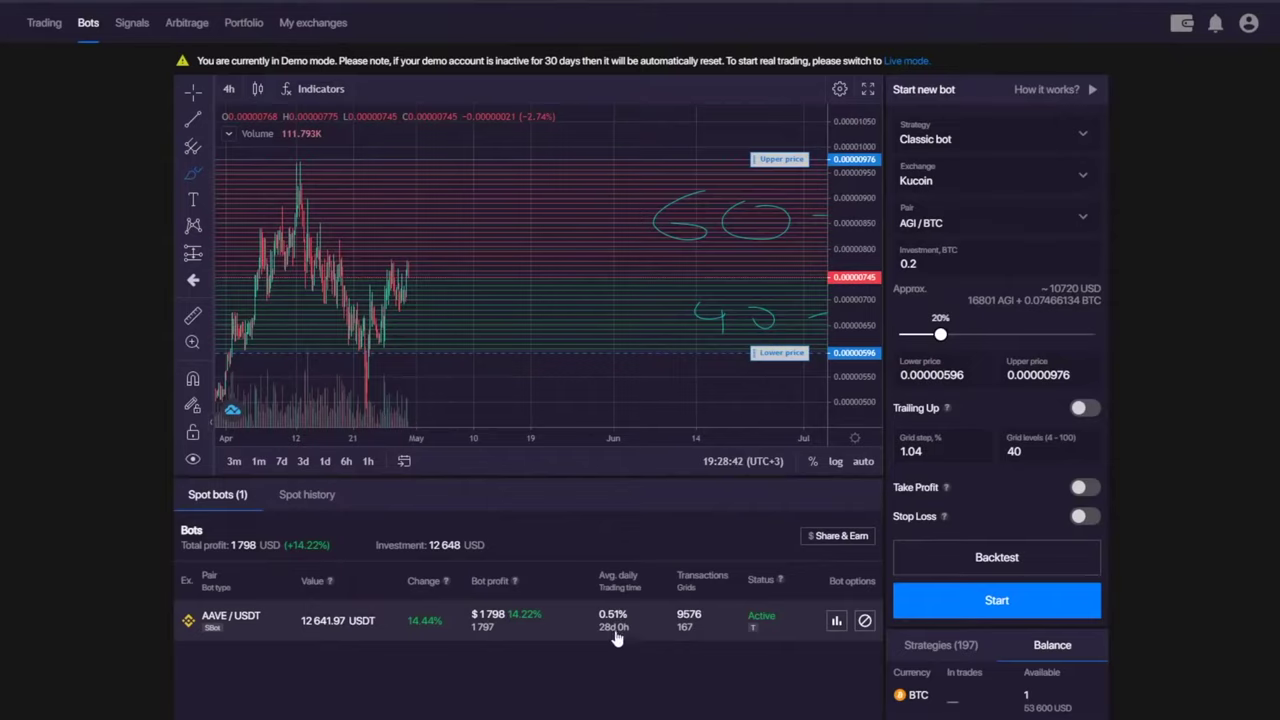
{"action": "left_click", "coordinate": [838, 621]}
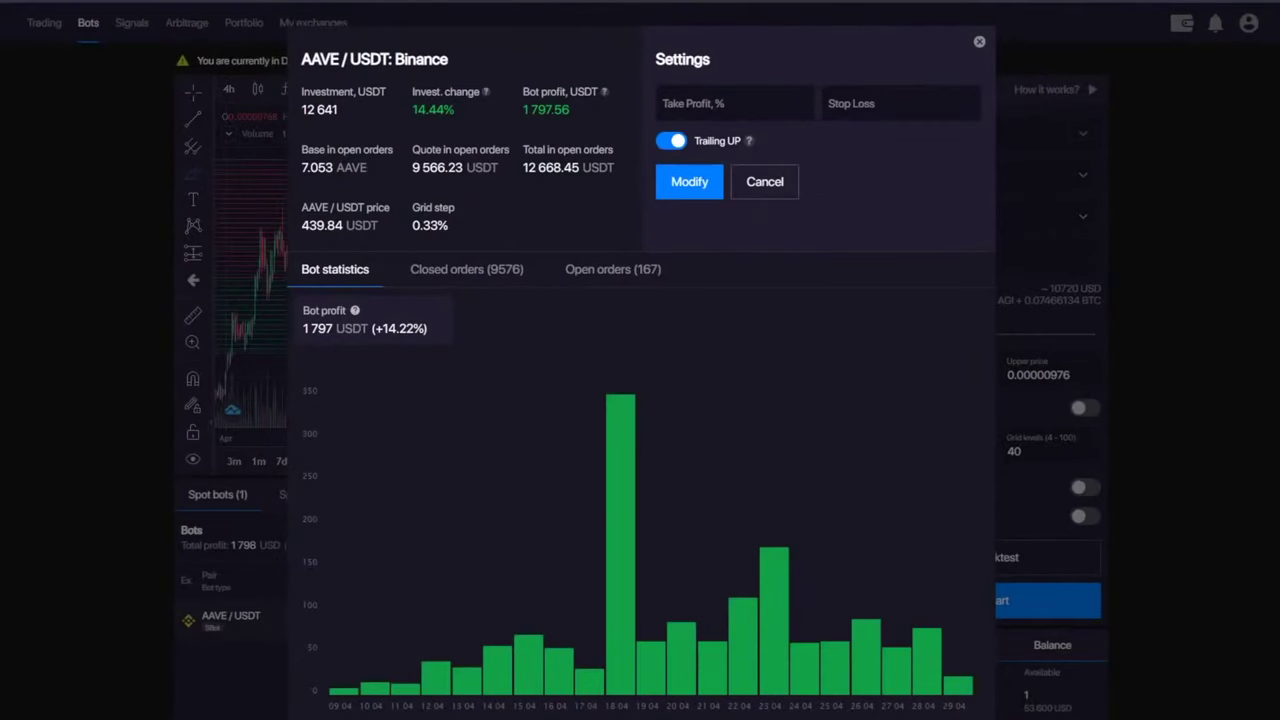
{"action": "left_click", "coordinate": [979, 41]}
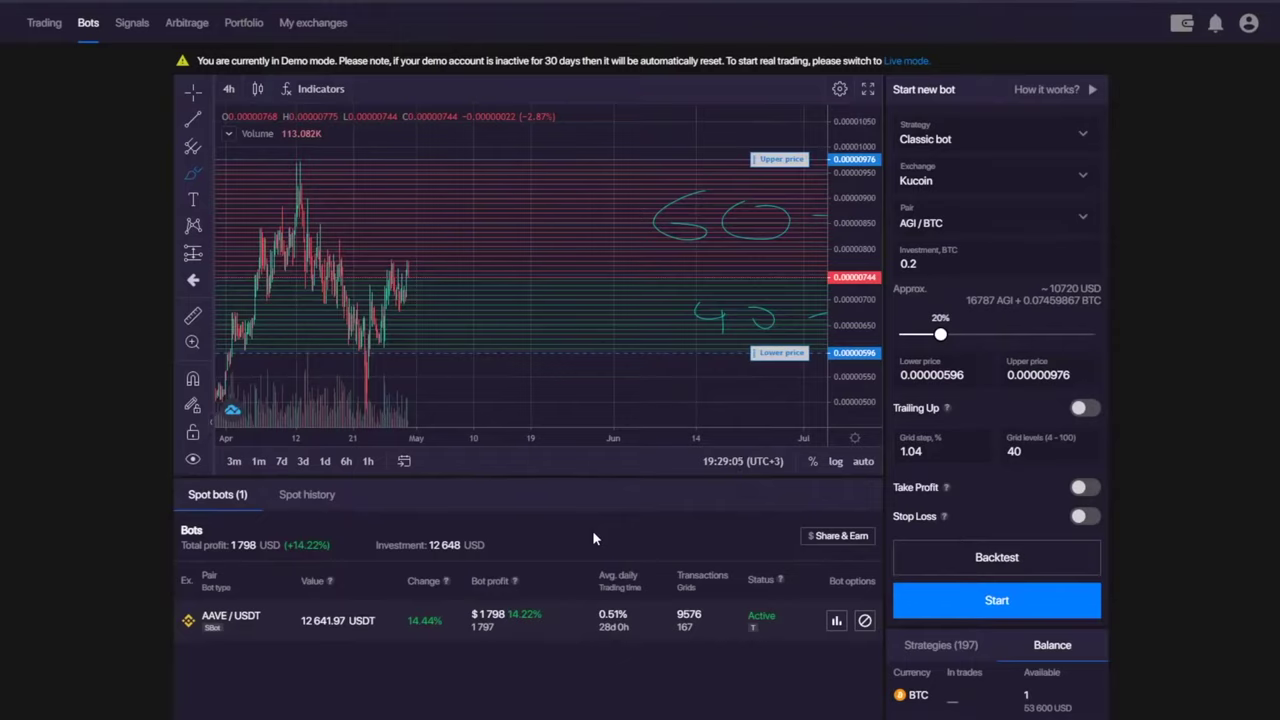
- Examine the grid step value in the new AGI/BTC bot's settings
{"action": "double_click", "coordinate": [908, 452]}
{"action": "left_click", "coordinate": [935, 456]}
{"action": "scroll", "coordinate": [671, 625], "scroll_direction": "down", "scroll_amount": 2}
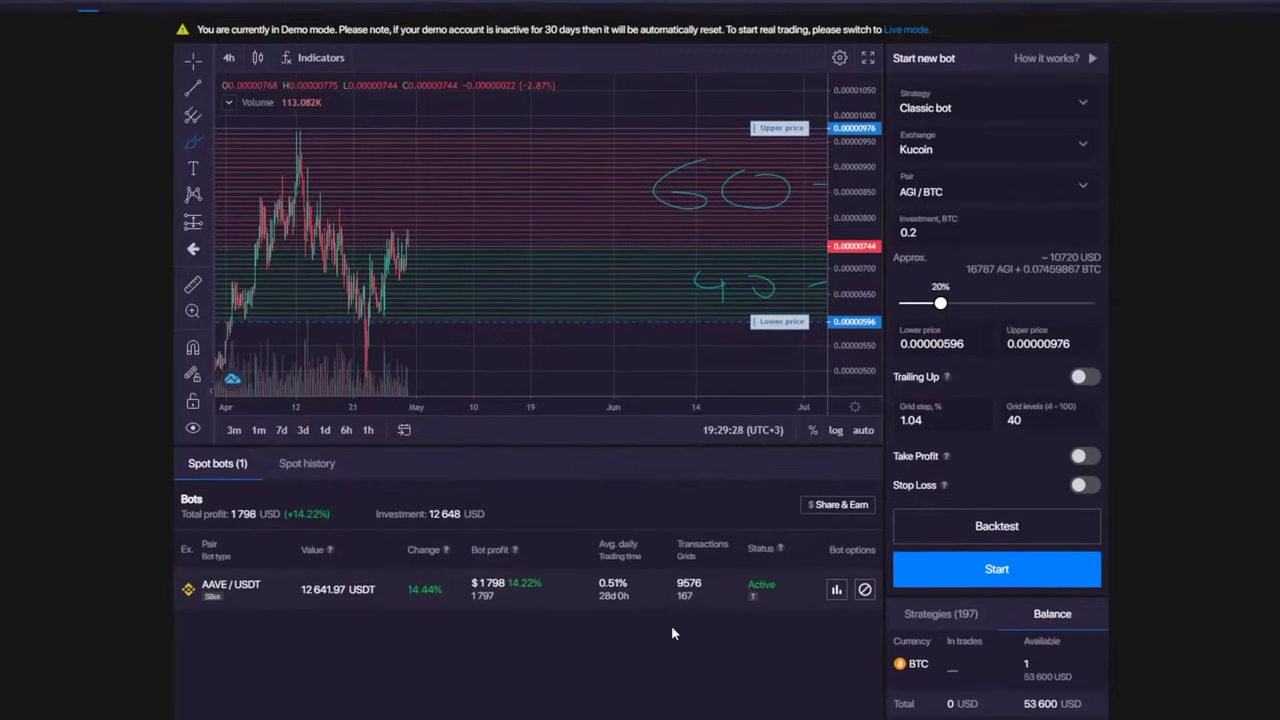
{"action": "scroll", "coordinate": [674, 633], "scroll_direction": "up", "scroll_amount": 2}
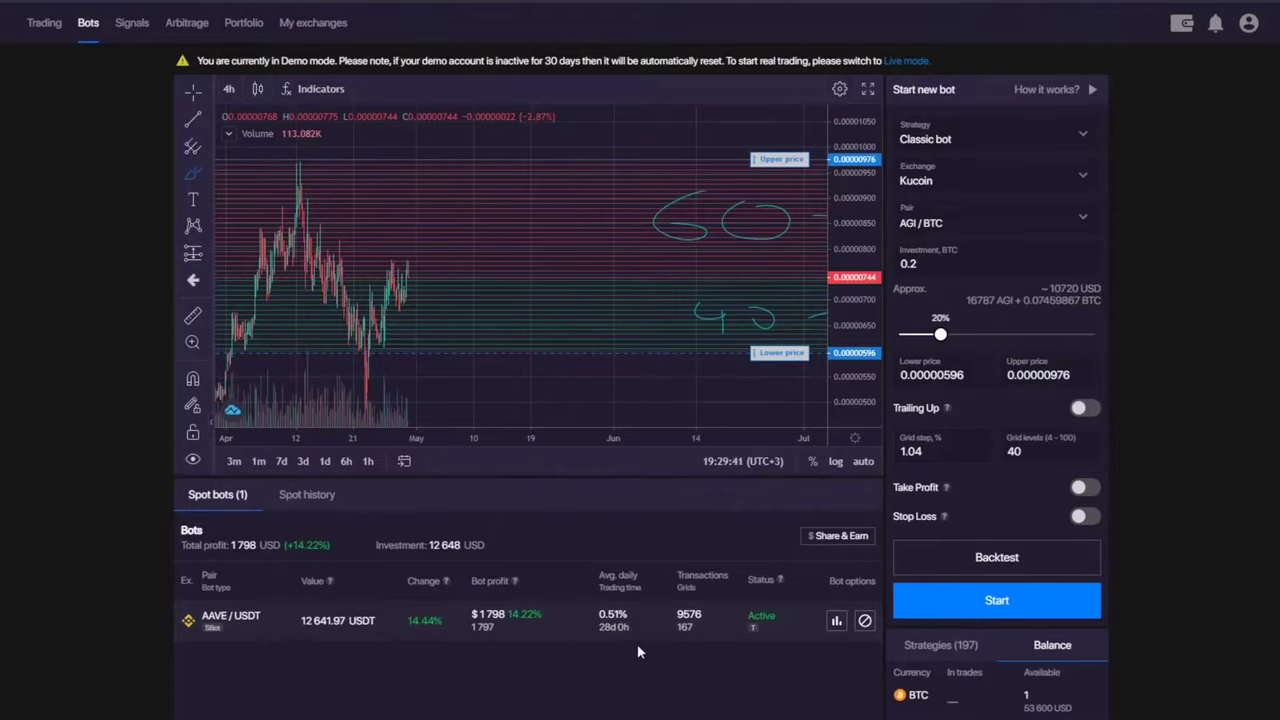
{"action": "double_click", "coordinate": [944, 451]}
{"action": "left_click", "coordinate": [944, 451]}
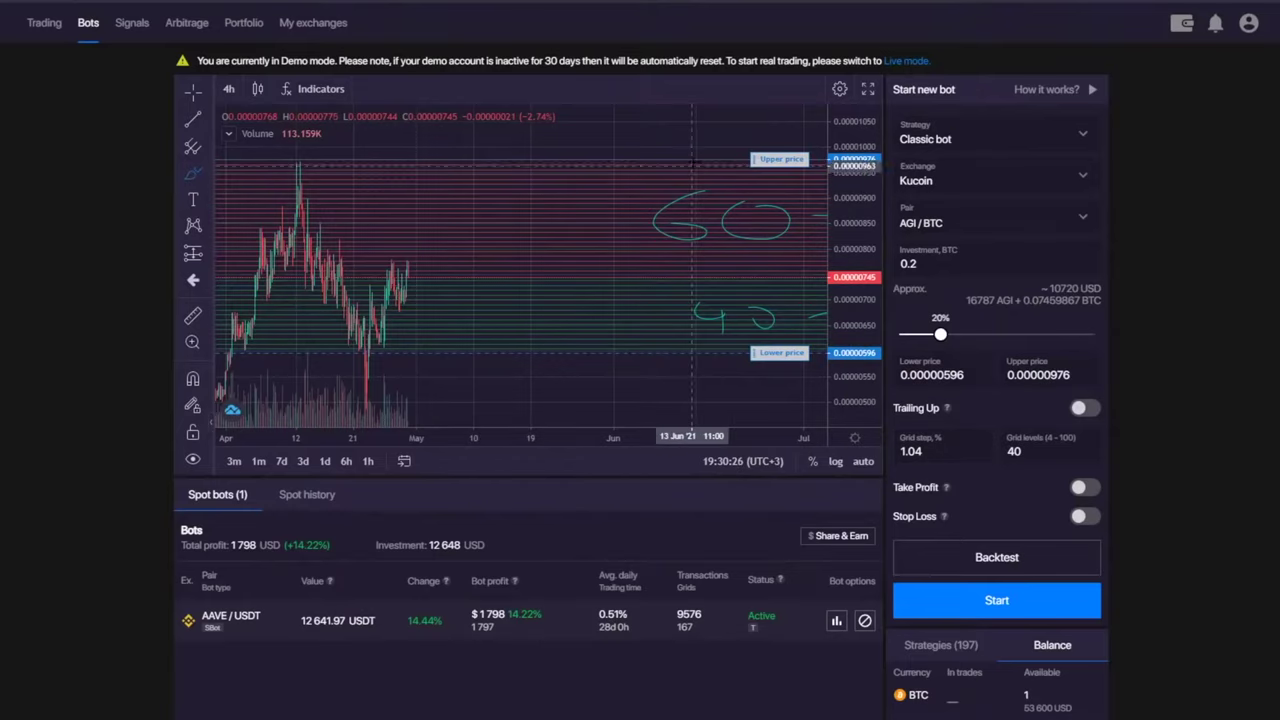
- Remove all freehand drawings from the AGI/BTC chart and turn on Trailing Up for the Classic bot
{"action": "left_click", "coordinate": [645, 148]}
{"action": "left_click", "coordinate": [815, 133]}
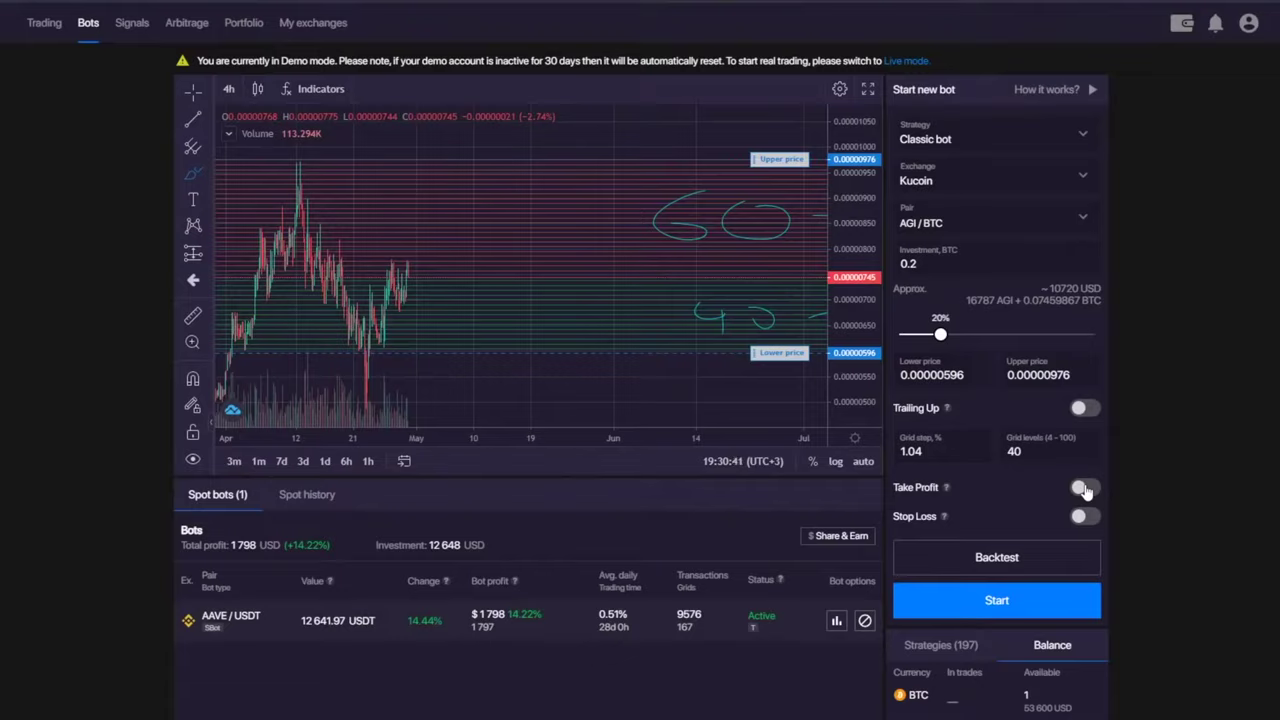
{"action": "right_click", "coordinate": [700, 140]}
{"action": "left_click", "coordinate": [762, 252]}
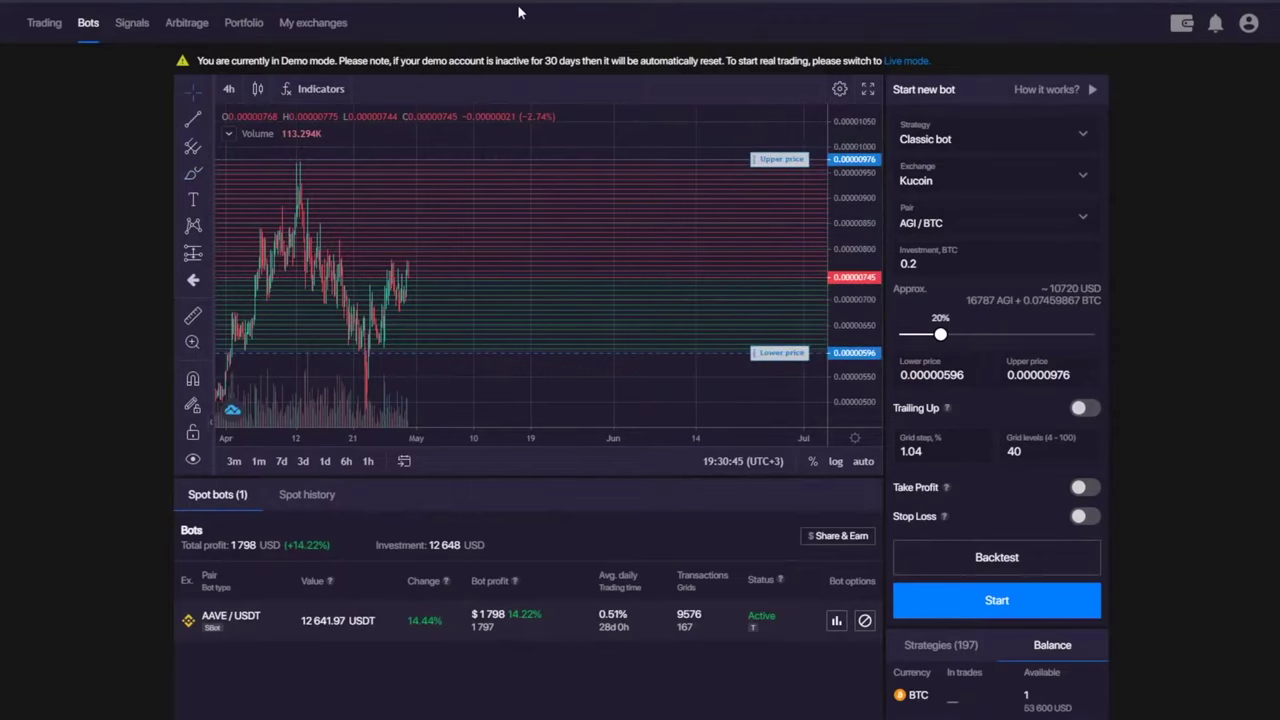
{"action": "left_click", "coordinate": [1085, 408]}
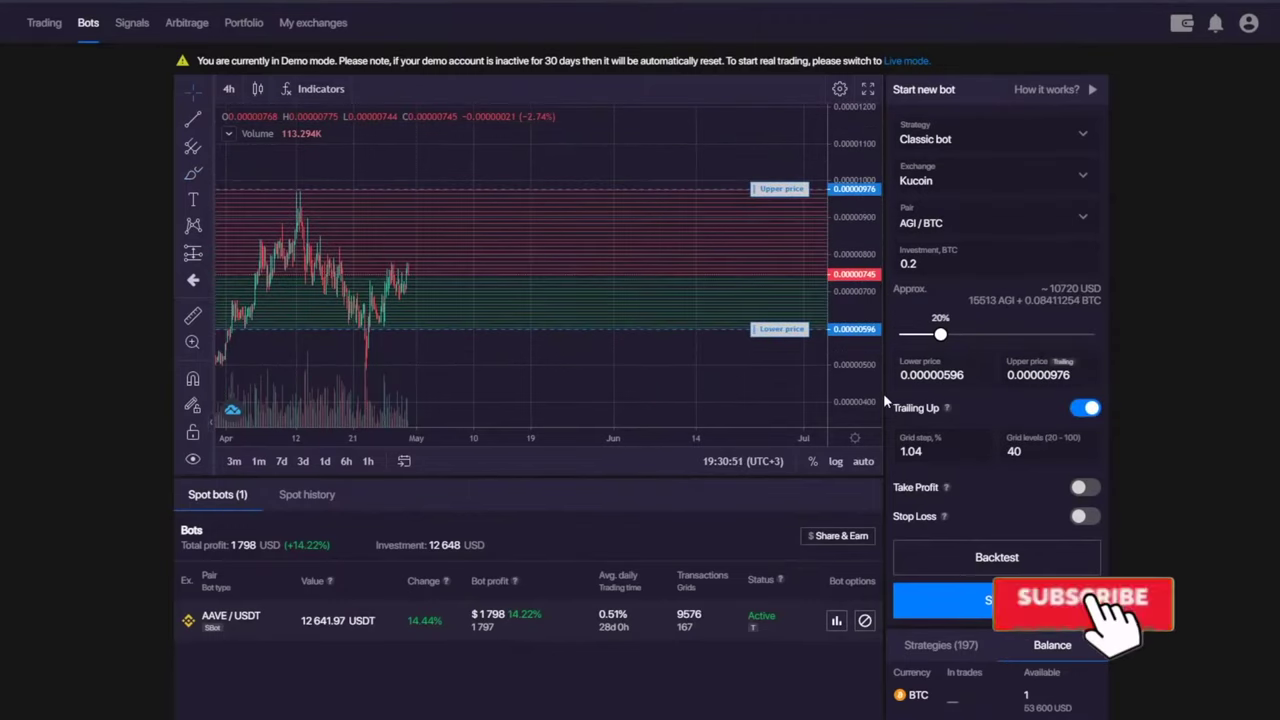
- Brush price paths leaving the grid range downward and upward with short level lines beyond it, and remove all drawings from the chart
{"action": "left_click", "coordinate": [203, 92]}
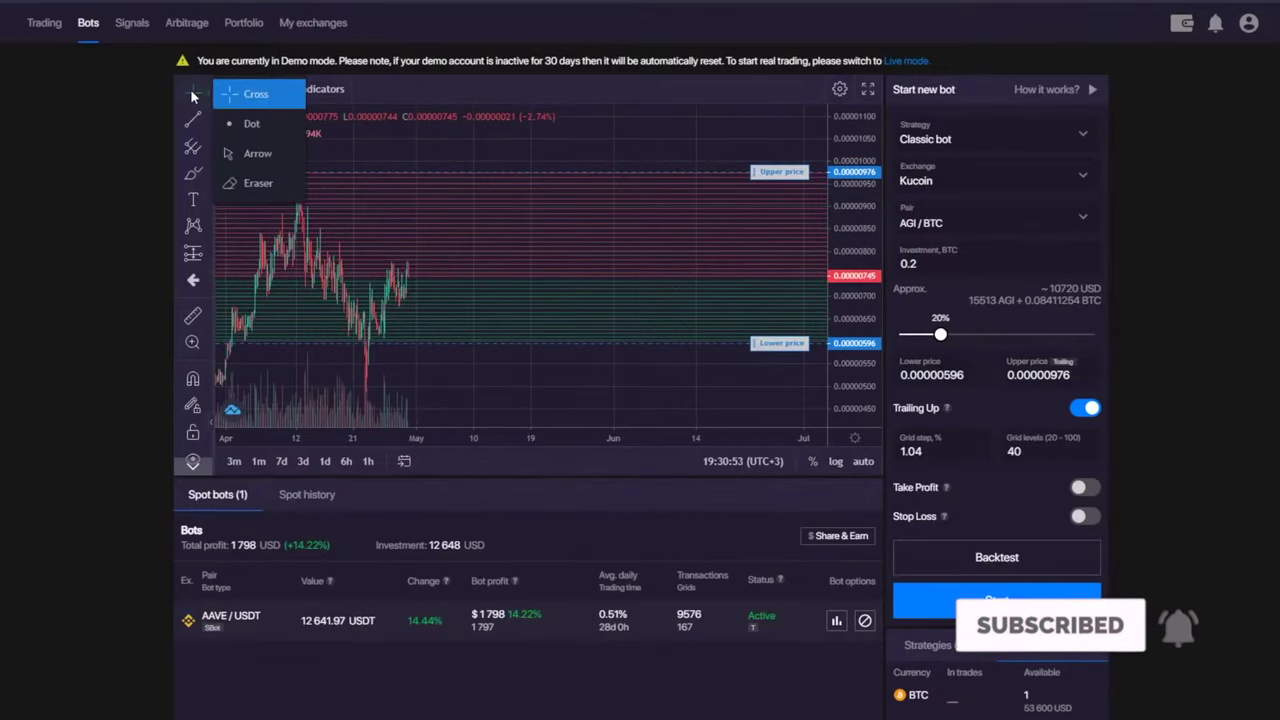
{"action": "left_click", "coordinate": [235, 91]}
{"action": "left_click_drag", "start_coordinate": [403, 143], "coordinate": [428, 155]}
{"action": "left_click_drag", "start_coordinate": [862, 180], "coordinate": [863, 215]}
{"action": "left_click_drag", "start_coordinate": [542, 170], "coordinate": [512, 170]}
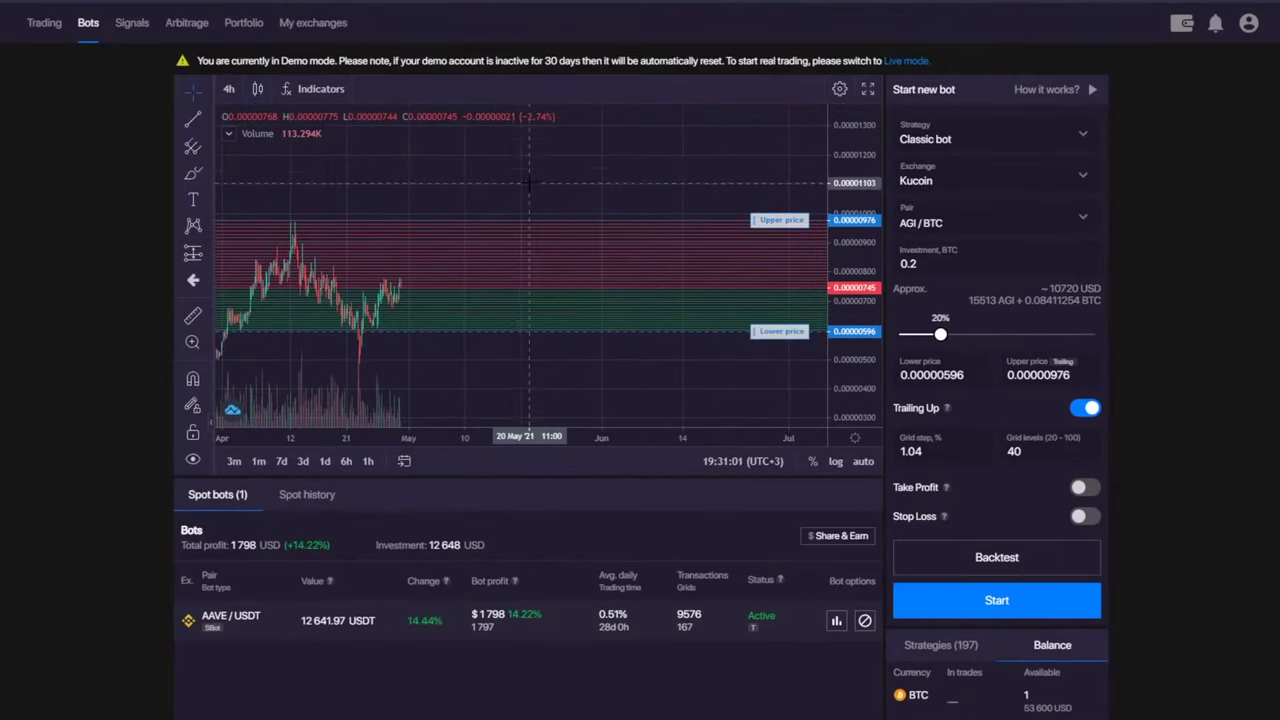
{"action": "left_click_drag", "start_coordinate": [516, 178], "coordinate": [514, 198]}
{"action": "left_click", "coordinate": [193, 173]}
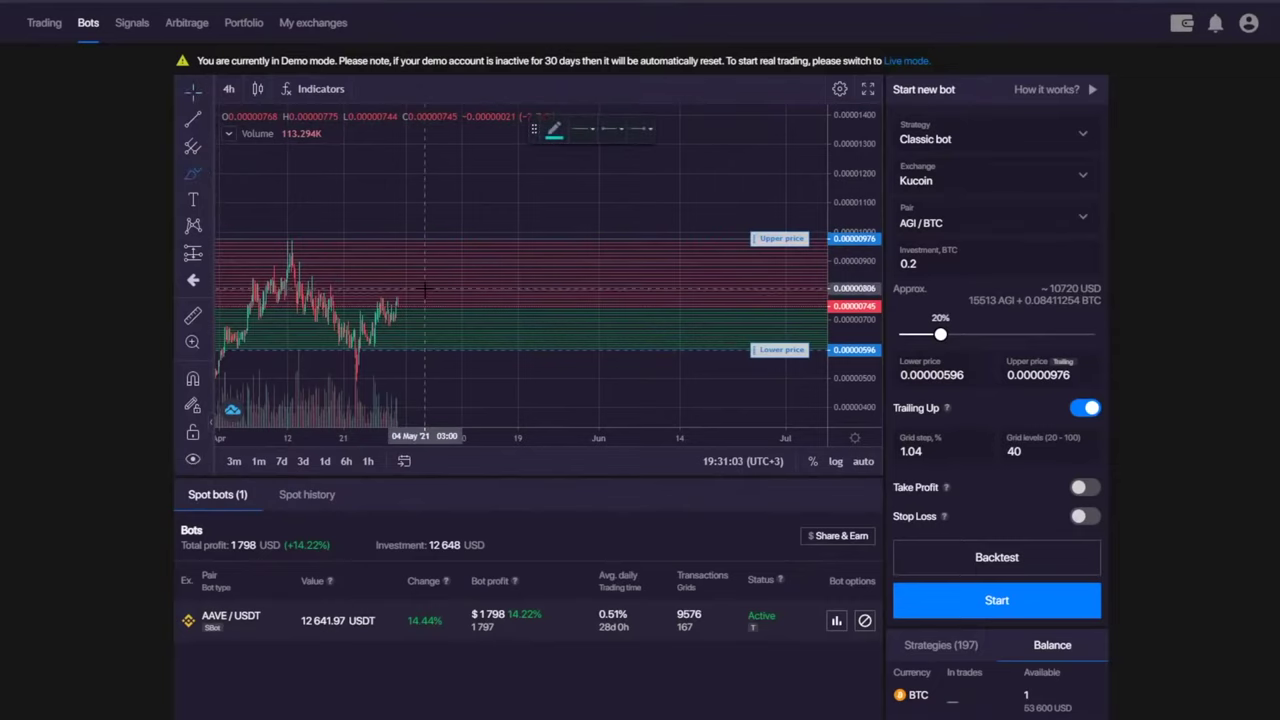
{"action": "mouse_move", "coordinate": [398, 310]}
{"action": "left_mouse_down"}
{"action": "mouse_move", "coordinate": [422, 240]}
{"action": "mouse_move", "coordinate": [435, 300]}
{"action": "mouse_move", "coordinate": [465, 316]}
{"action": "mouse_move", "coordinate": [484, 250]}
{"action": "mouse_move", "coordinate": [516, 338]}
{"action": "mouse_move", "coordinate": [548, 245]}
{"action": "mouse_move", "coordinate": [595, 345]}
{"action": "mouse_move", "coordinate": [615, 272]}
{"action": "mouse_move", "coordinate": [670, 318]}
{"action": "mouse_move", "coordinate": [700, 252]}
{"action": "left_mouse_up"}
{"action": "left_click", "coordinate": [815, 130]}
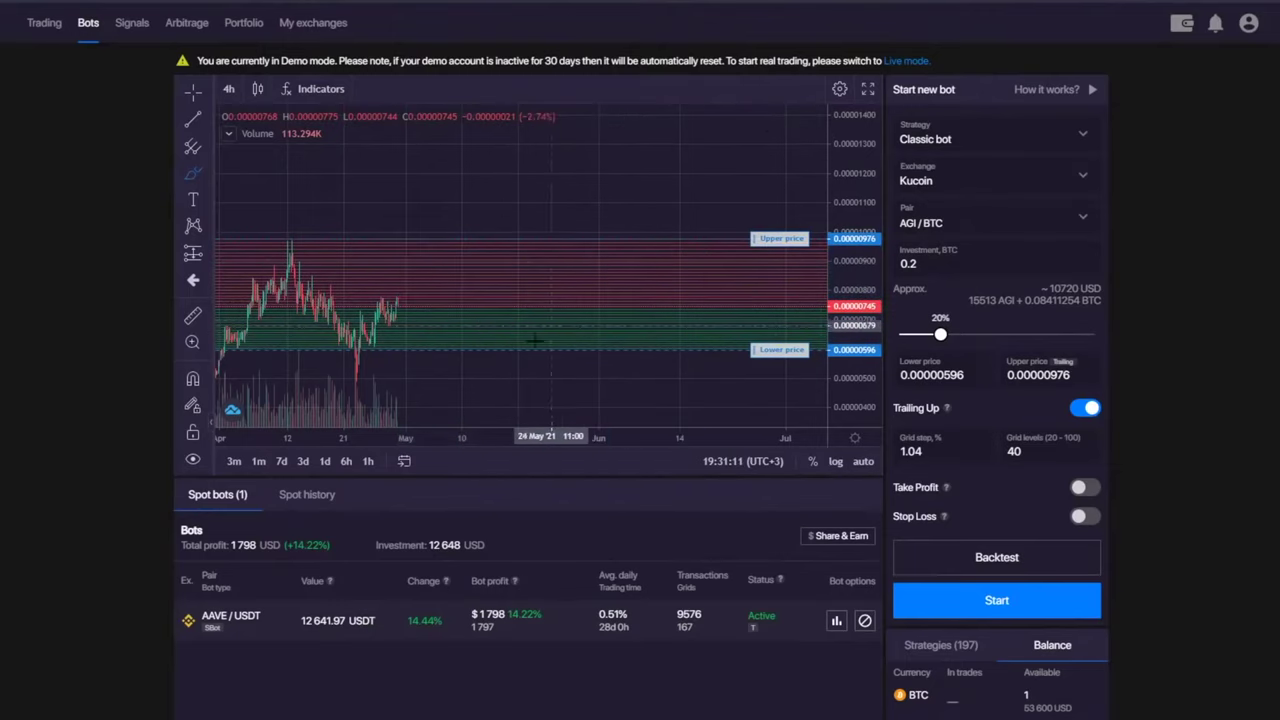
{"action": "mouse_move", "coordinate": [405, 305]}
{"action": "left_mouse_down"}
{"action": "mouse_move", "coordinate": [492, 403]}
{"action": "mouse_move", "coordinate": [488, 386]}
{"action": "mouse_move", "coordinate": [570, 372]}
{"action": "left_mouse_up"}
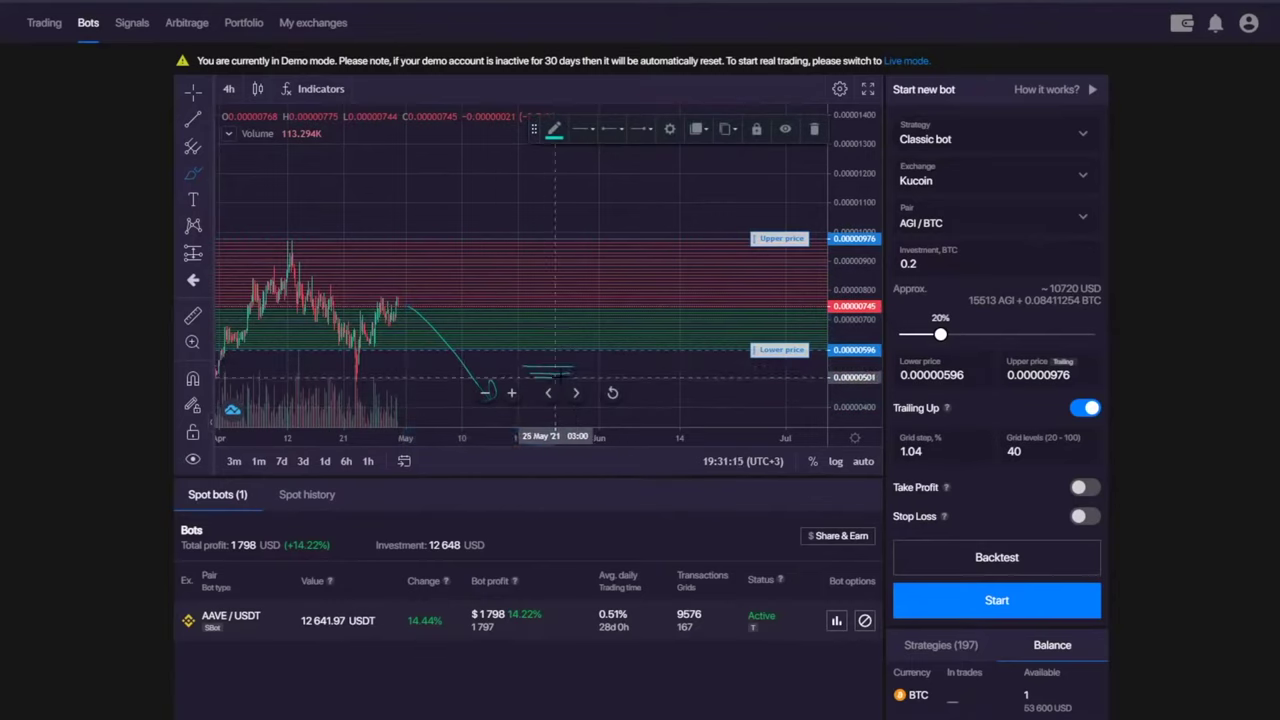
{"action": "mouse_move", "coordinate": [410, 300]}
{"action": "left_mouse_down"}
{"action": "mouse_move", "coordinate": [525, 172]}
{"action": "mouse_move", "coordinate": [572, 211]}
{"action": "mouse_move", "coordinate": [562, 195]}
{"action": "left_mouse_up"}
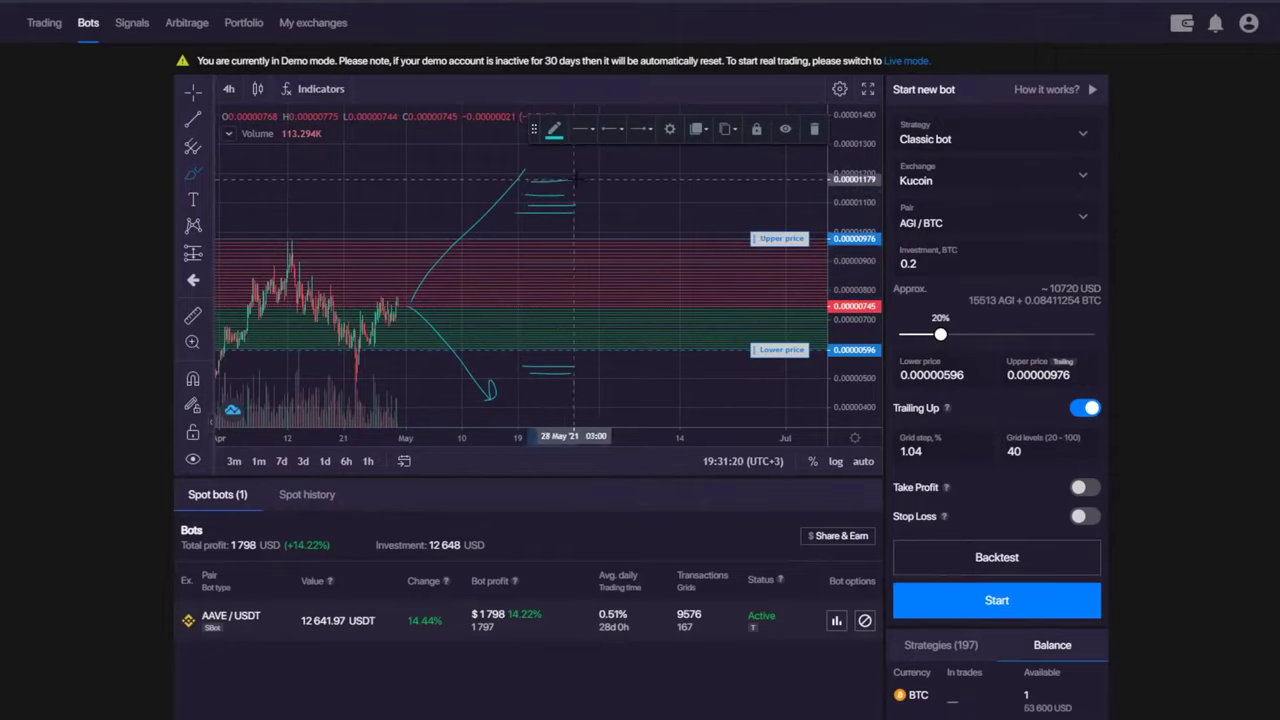
{"action": "right_click", "coordinate": [662, 183]}
{"action": "left_click", "coordinate": [700, 291]}
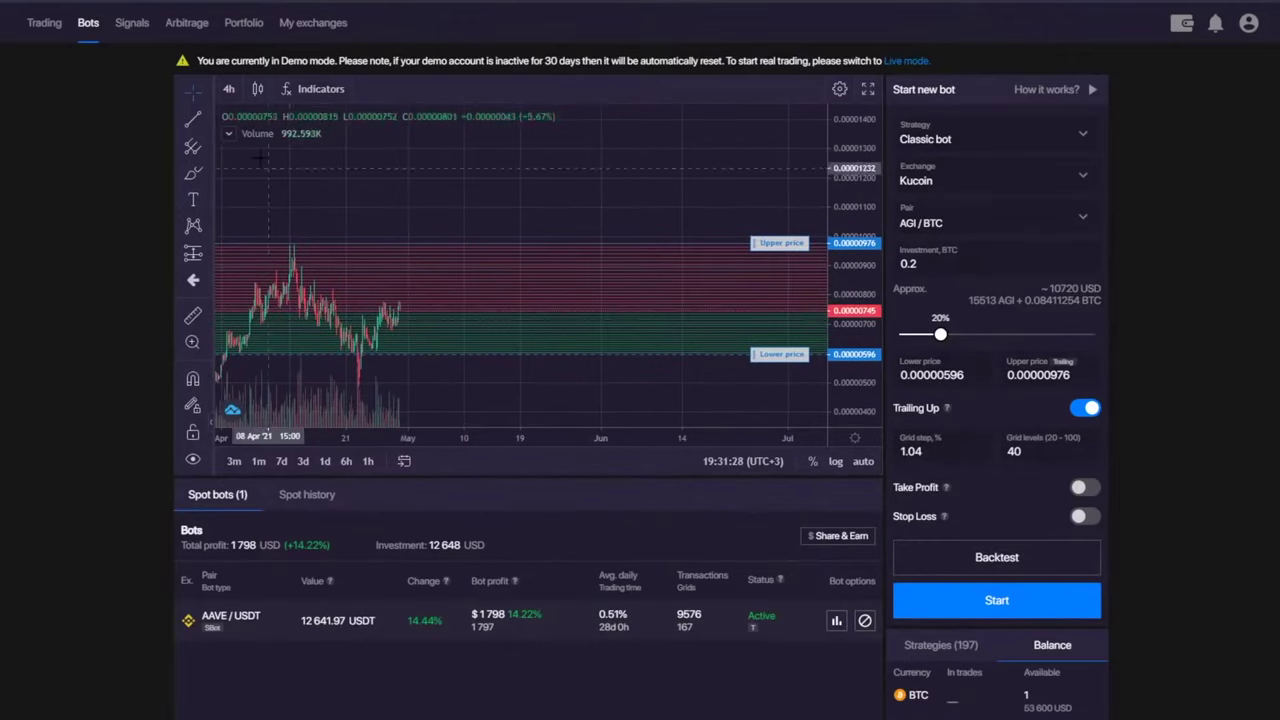
- Sketch a price arrow rising above the grid range, and set the bot's upper price to 0.00001245 and lower price to 0.00000877
{"action": "left_click", "coordinate": [193, 173]}
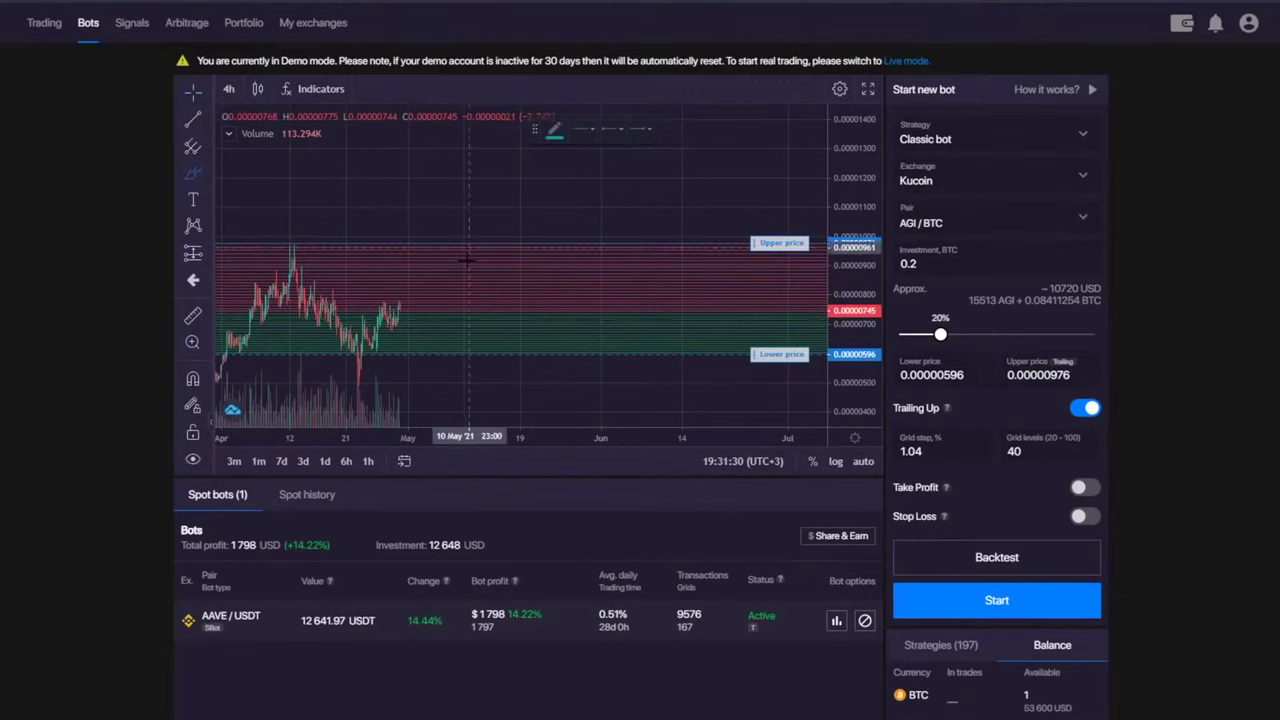
{"action": "mouse_move", "coordinate": [402, 303]}
{"action": "left_mouse_down"}
{"action": "mouse_move", "coordinate": [521, 163]}
{"action": "mouse_move", "coordinate": [531, 180]}
{"action": "left_mouse_up"}
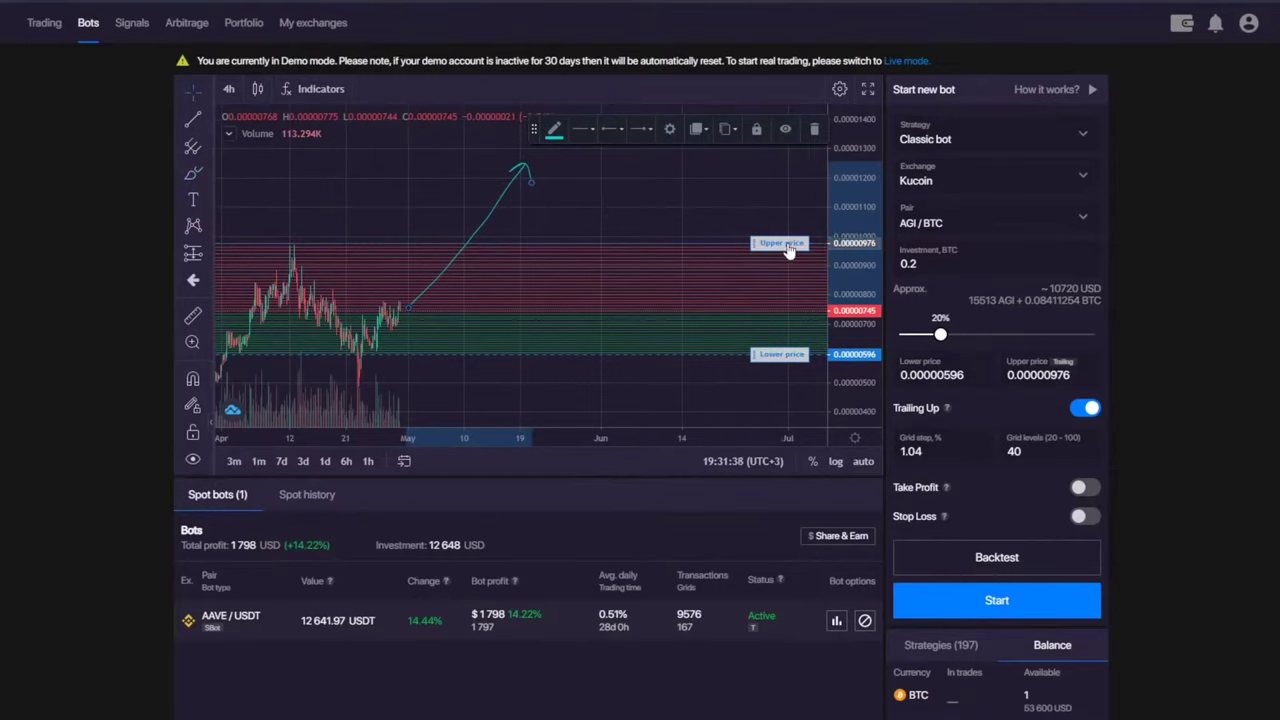
{"action": "left_click_drag", "start_coordinate": [779, 244], "coordinate": [780, 163]}
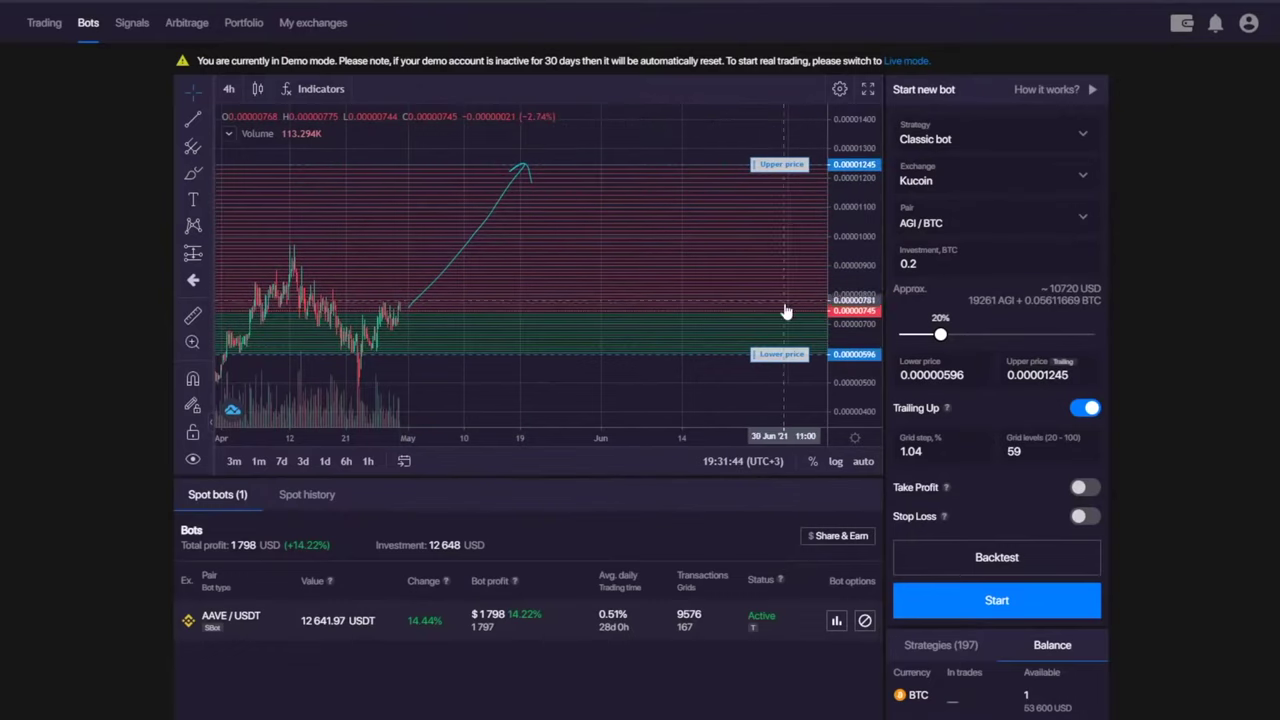
{"action": "left_click_drag", "start_coordinate": [790, 356], "coordinate": [793, 330]}
{"action": "left_click_drag", "start_coordinate": [799, 280], "coordinate": [799, 264]}
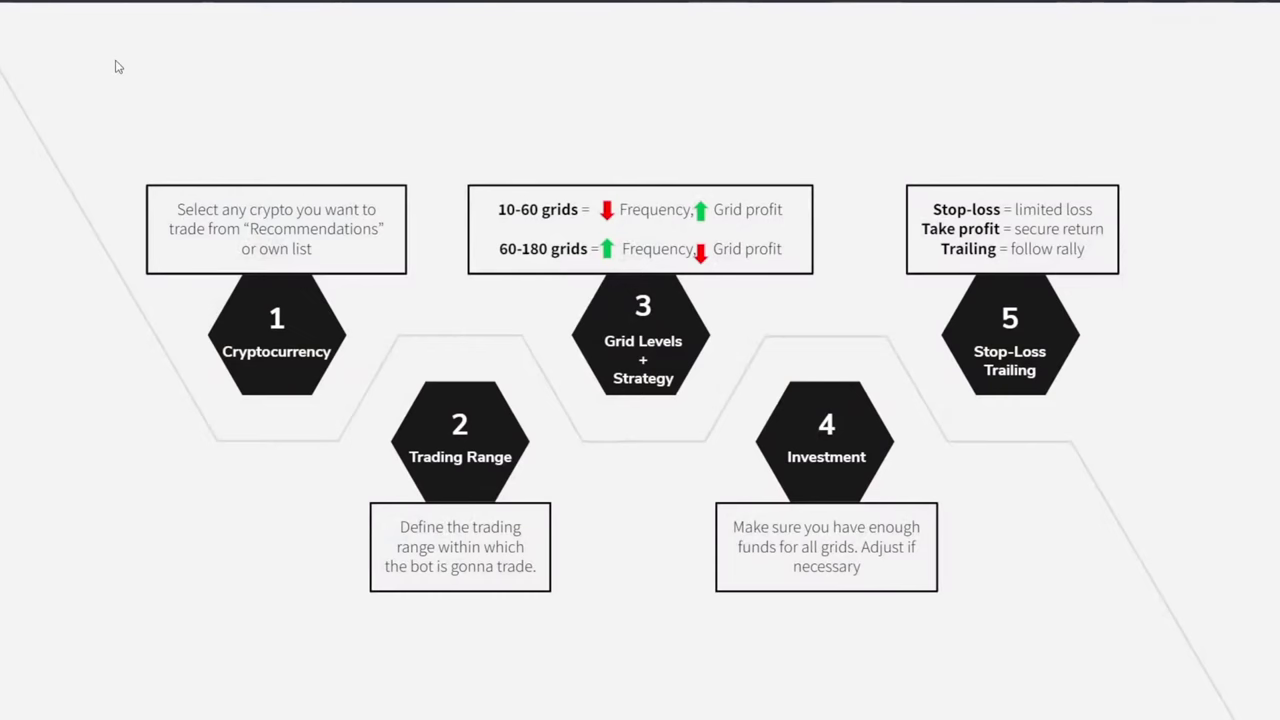
- Leave the "5 Steps To Configure Bots" slide in Google Slides and present the rising price chart slide near the deck's end
{"action": "key", "text": "Escape"}
{"action": "scroll", "coordinate": [10, 290], "scroll_direction": "down", "scroll_amount": 10}
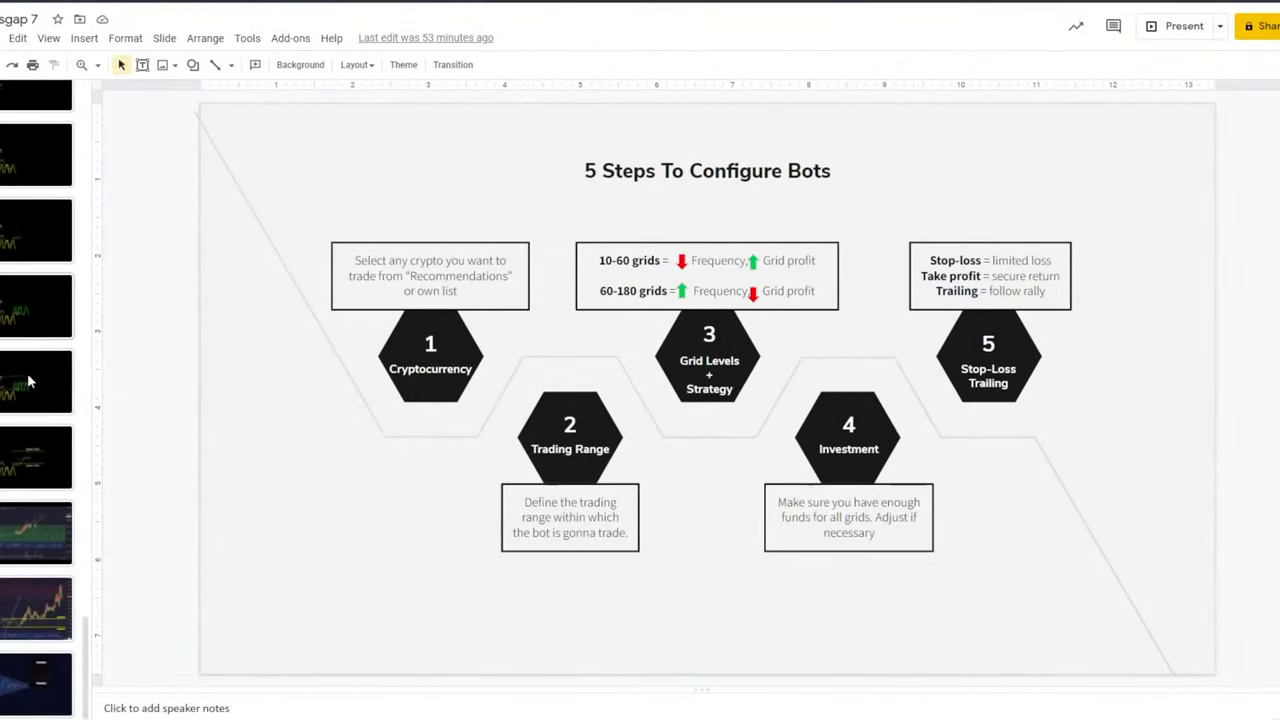
{"action": "left_click", "coordinate": [40, 600]}
{"action": "left_click", "coordinate": [1183, 27]}
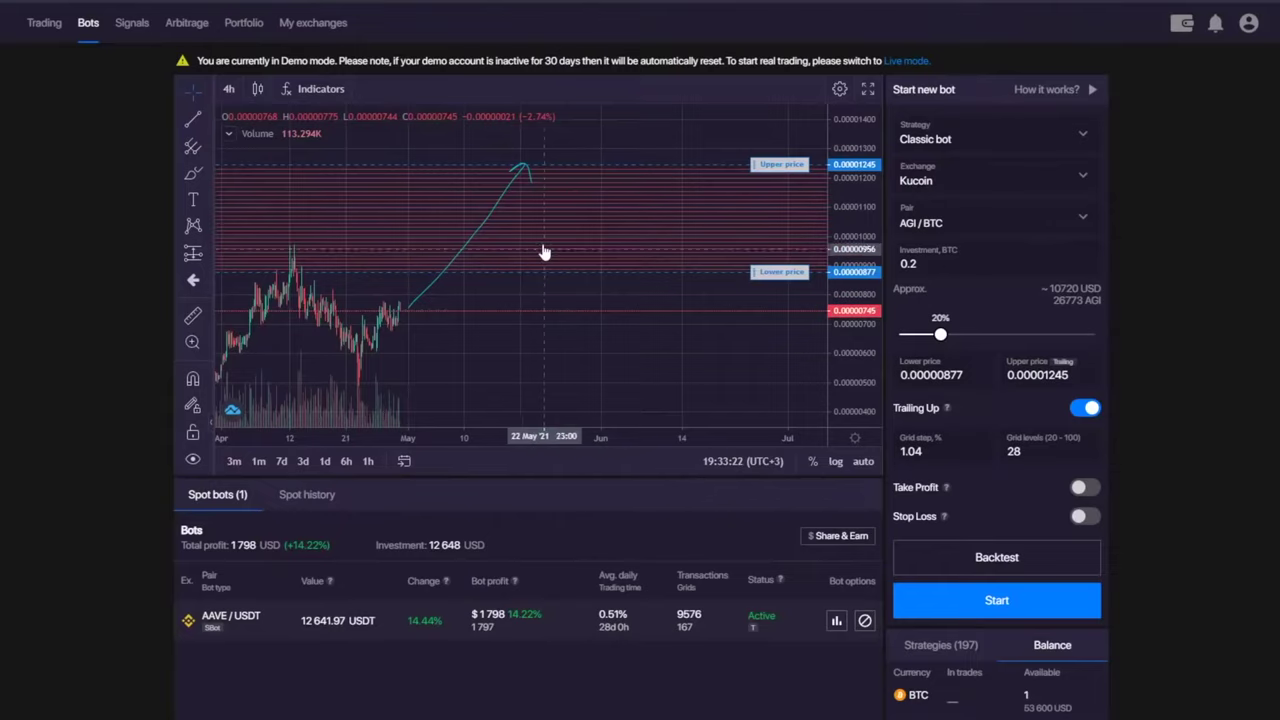
- Remove the sketched rising price arrow from the AGI/BTC chart
{"action": "left_click", "coordinate": [193, 175]}
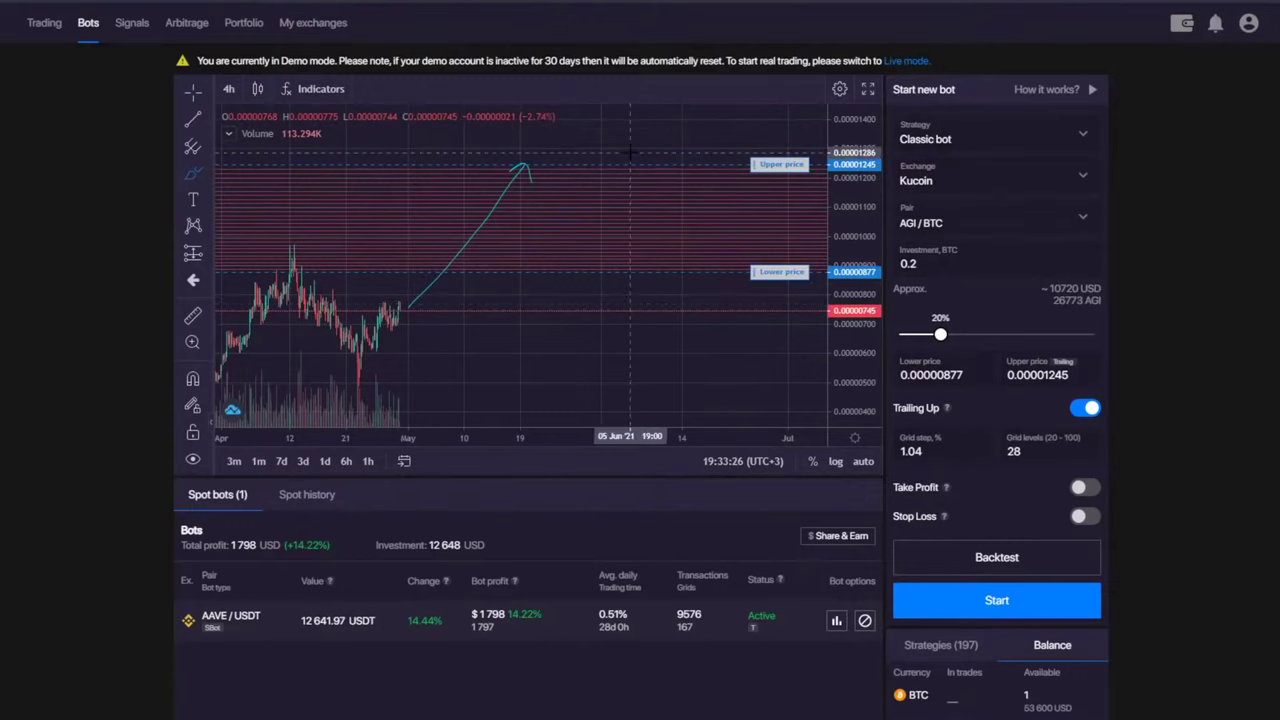
{"action": "right_click", "coordinate": [687, 323]}
{"action": "left_click", "coordinate": [756, 368]}
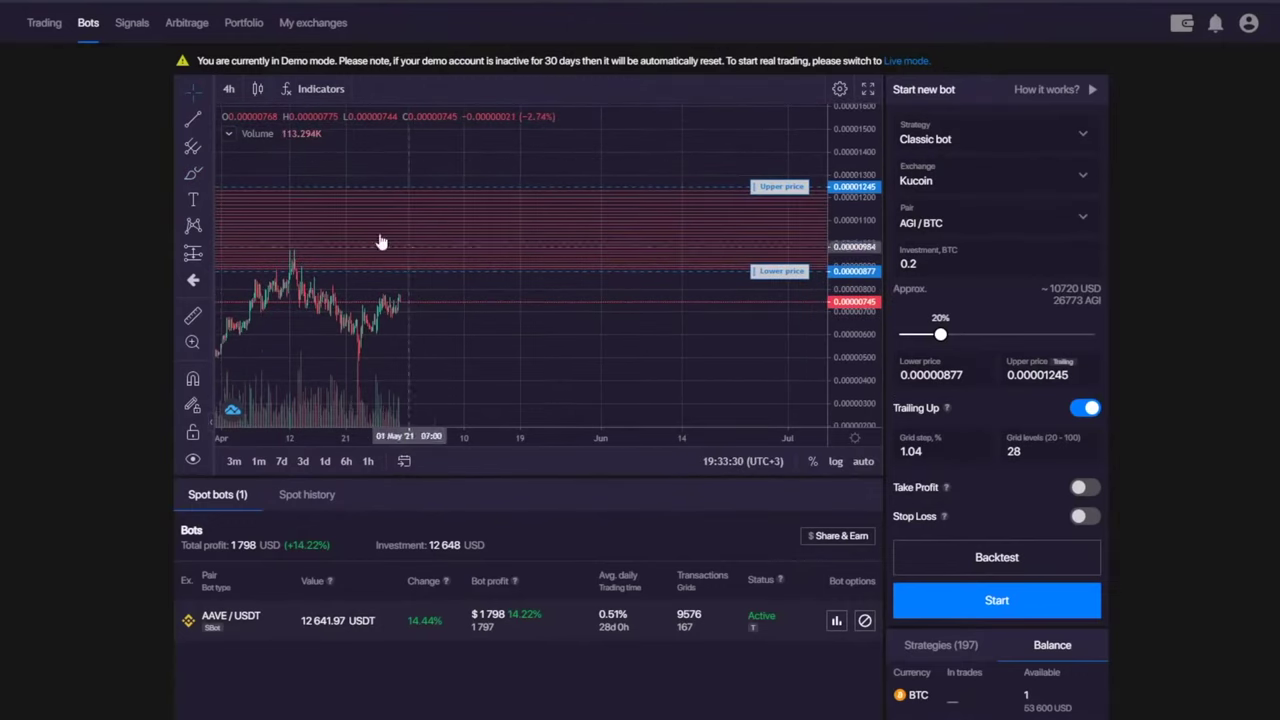
{"action": "left_click", "coordinate": [193, 173]}
{"action": "mouse_move", "coordinate": [398, 302]}
{"action": "left_mouse_down"}
{"action": "mouse_move", "coordinate": [444, 219]}
{"action": "mouse_move", "coordinate": [651, 120]}
{"action": "left_mouse_up"}
{"action": "key", "text": "ctrl+z"}
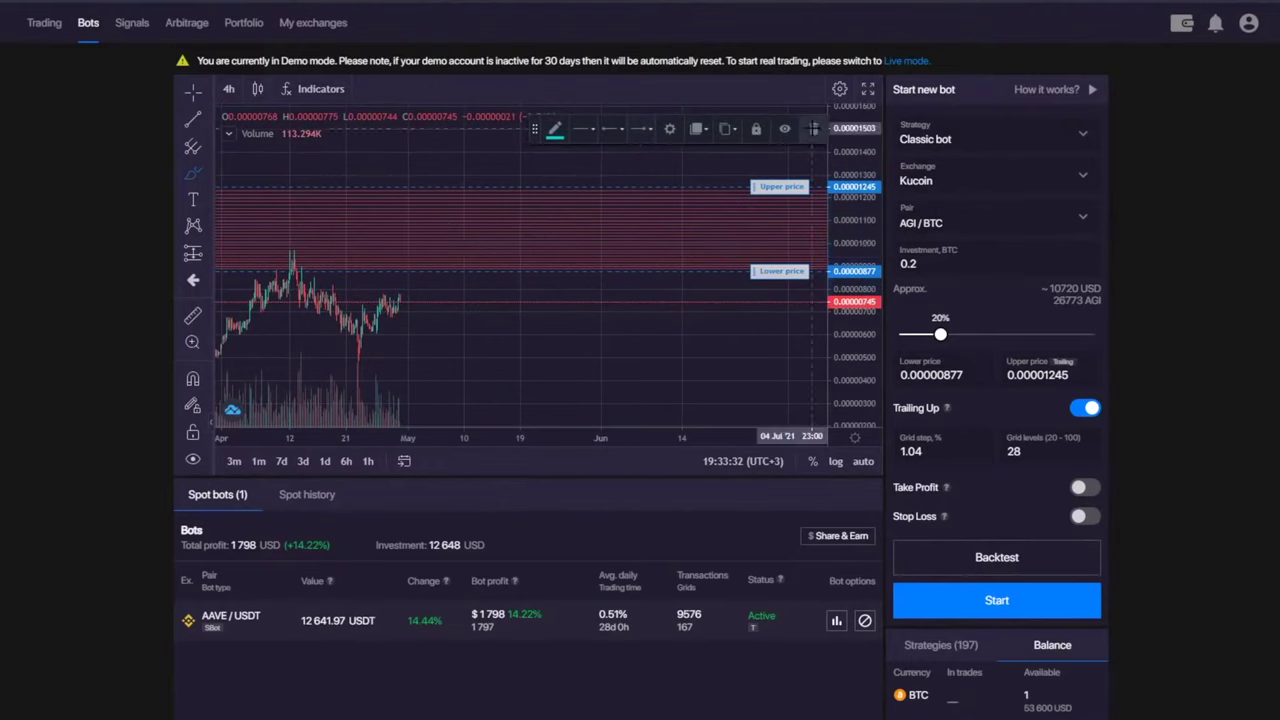
{"action": "left_click_drag", "start_coordinate": [415, 295], "coordinate": [545, 203]}
{"action": "left_click", "coordinate": [813, 128]}
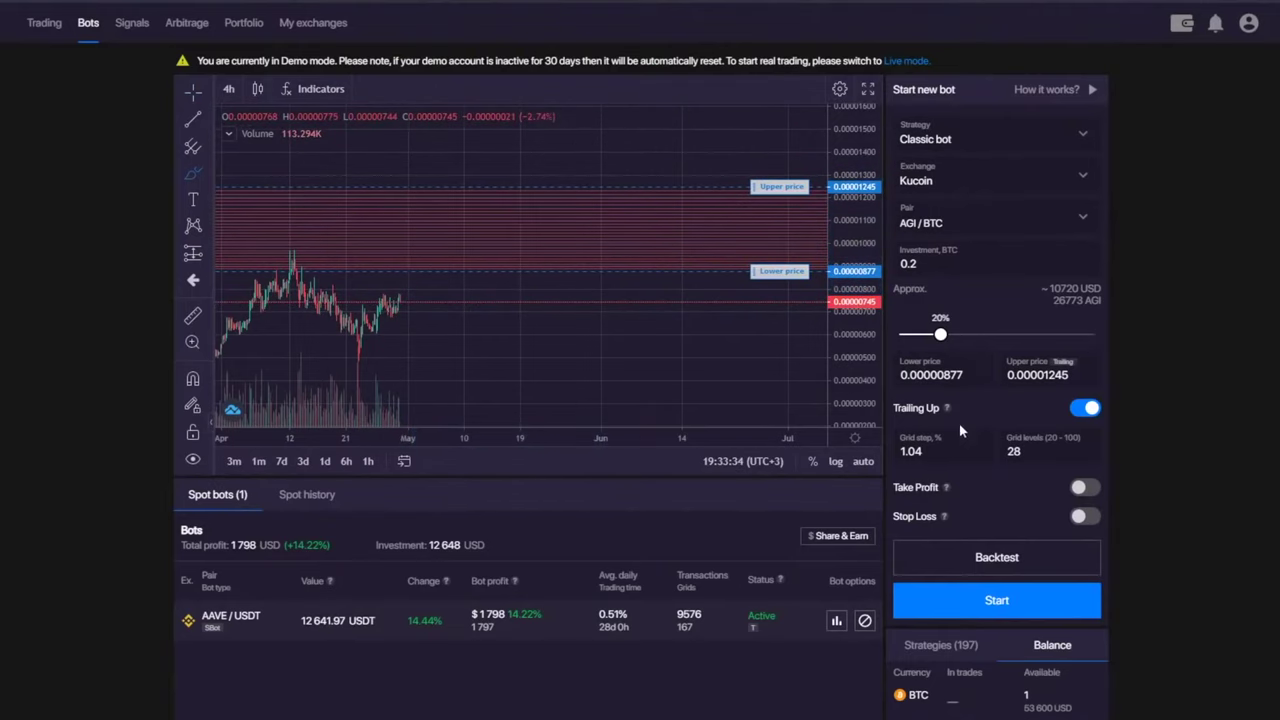
- View the list of available bot strategies for the new bot
{"action": "left_click", "coordinate": [958, 142]}
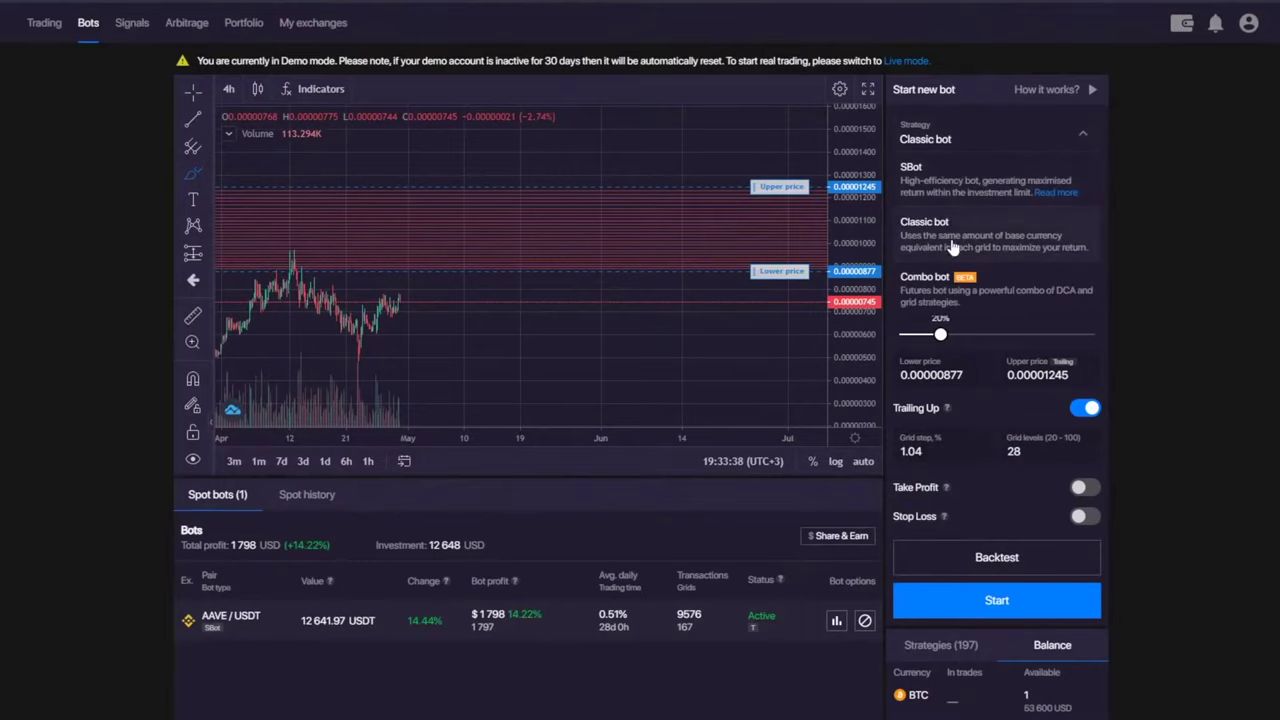
{"action": "left_click", "coordinate": [958, 142]}
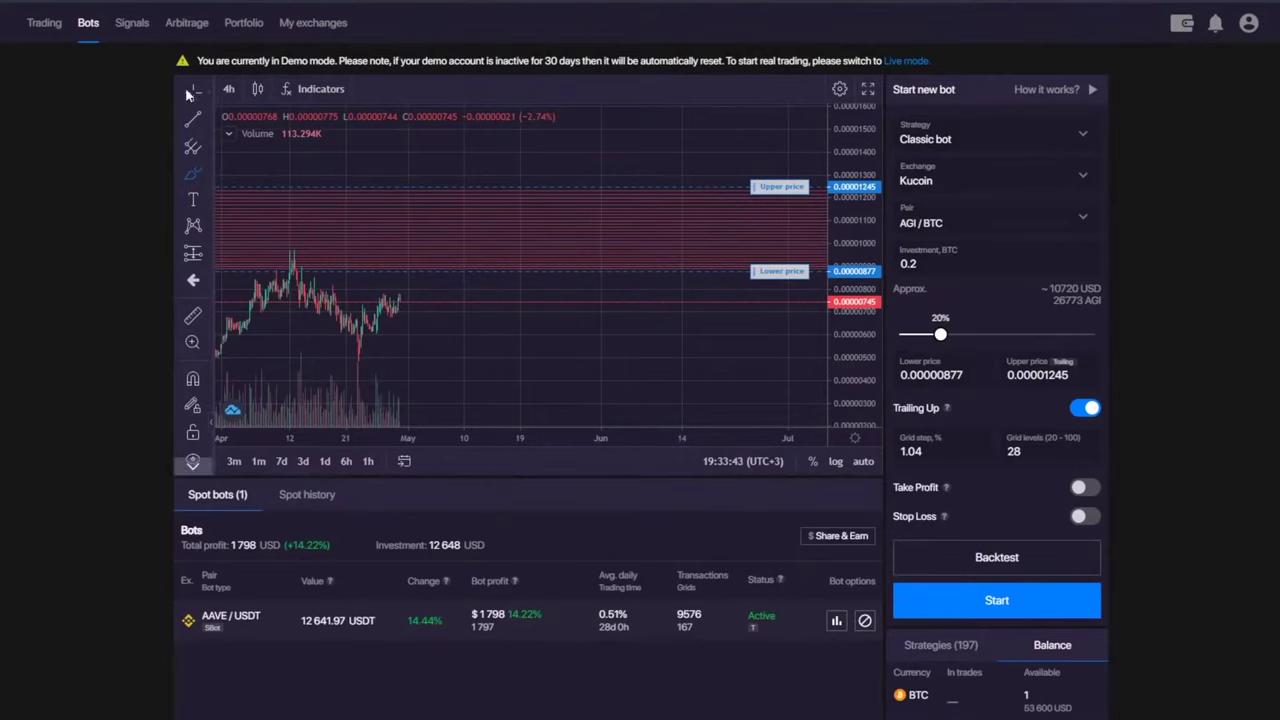
- Brush a wavy rising price path from the current price through the grid range to about 0.000017, ending in an arrowhead
{"action": "mouse_move", "coordinate": [389, 151]}
{"action": "left_mouse_down"}
{"action": "mouse_move", "coordinate": [346, 186]}
{"action": "mouse_move", "coordinate": [346, 216]}
{"action": "left_mouse_up"}
{"action": "left_click", "coordinate": [193, 173]}
{"action": "mouse_move", "coordinate": [313, 352]}
{"action": "left_mouse_down"}
{"action": "mouse_move", "coordinate": [330, 318]}
{"action": "mouse_move", "coordinate": [502, 290]}
{"action": "mouse_move", "coordinate": [757, 141]}
{"action": "mouse_move", "coordinate": [690, 162]}
{"action": "mouse_move", "coordinate": [748, 157]}
{"action": "left_mouse_up"}
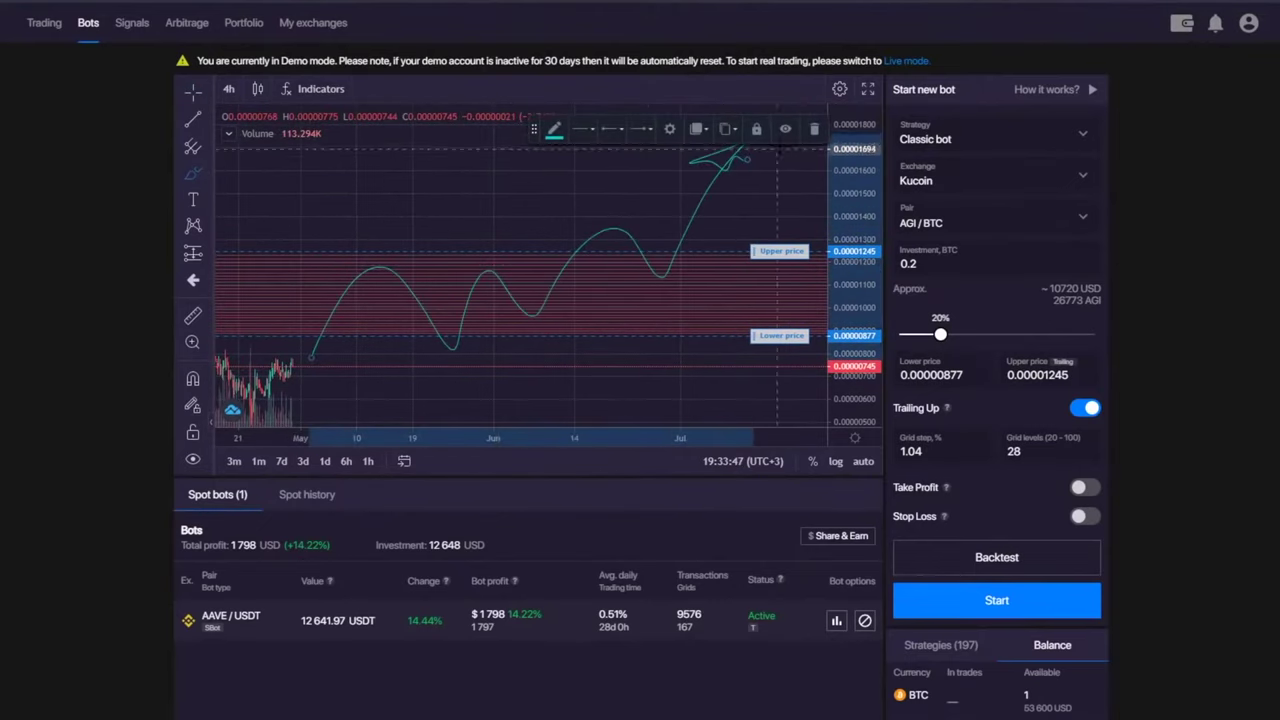
- Handwrite short brush labels above two peaks of the sketched price path and remove all drawings from the AGI/BTC chart
{"action": "left_click_drag", "start_coordinate": [358, 252], "coordinate": [405, 242]}
{"action": "left_click_drag", "start_coordinate": [600, 222], "coordinate": [624, 208]}
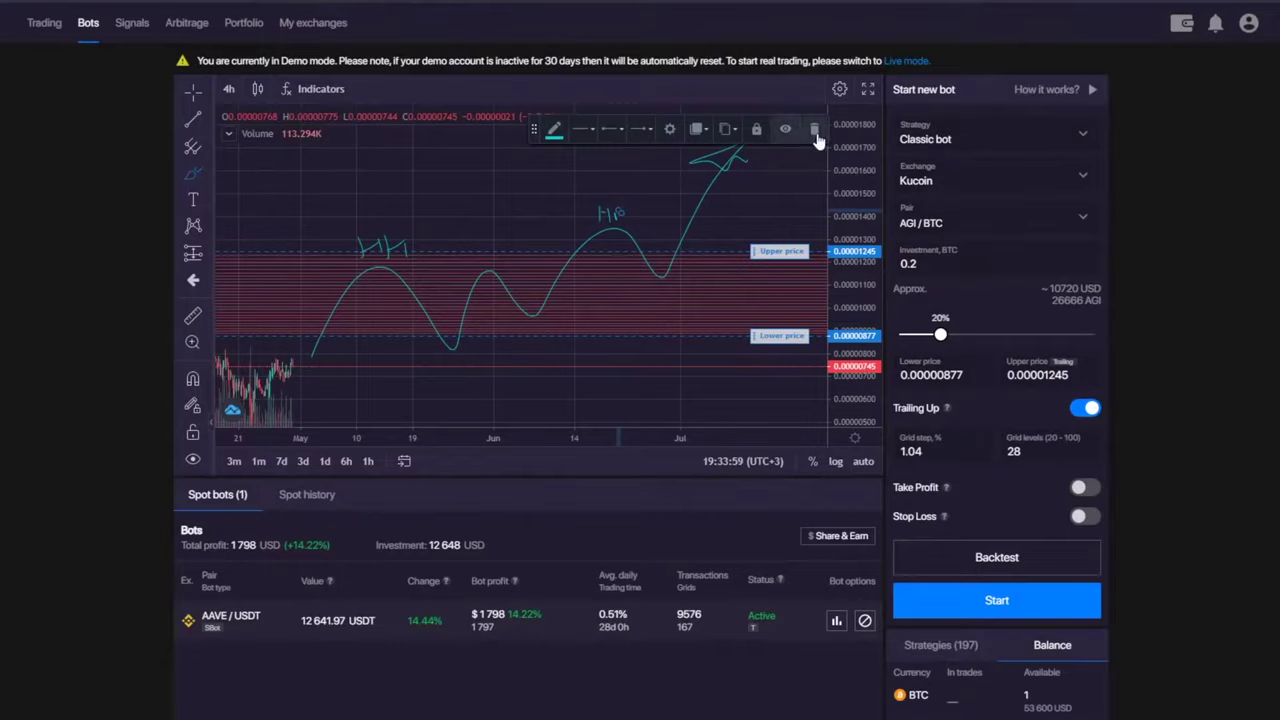
{"action": "right_click", "coordinate": [447, 175]}
{"action": "left_click", "coordinate": [510, 288]}
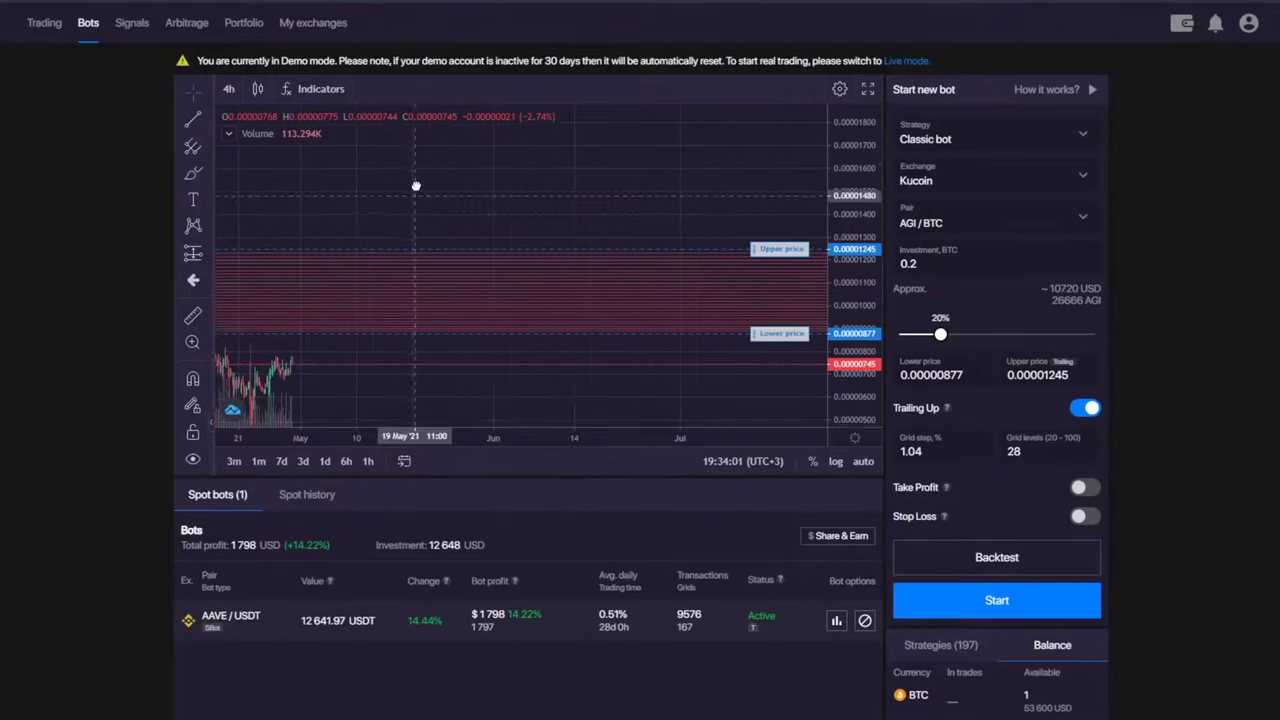
- Brush a sideways wavy price path around the lower price line, continue it with an arrow rising above the upper price, and highlight the Trailing Up label
{"action": "left_click", "coordinate": [193, 173]}
{"action": "mouse_move", "coordinate": [310, 300]}
{"action": "left_mouse_down"}
{"action": "mouse_move", "coordinate": [432, 268]}
{"action": "mouse_move", "coordinate": [612, 285]}
{"action": "mouse_move", "coordinate": [755, 272]}
{"action": "left_mouse_up"}
{"action": "left_click", "coordinate": [191, 93]}
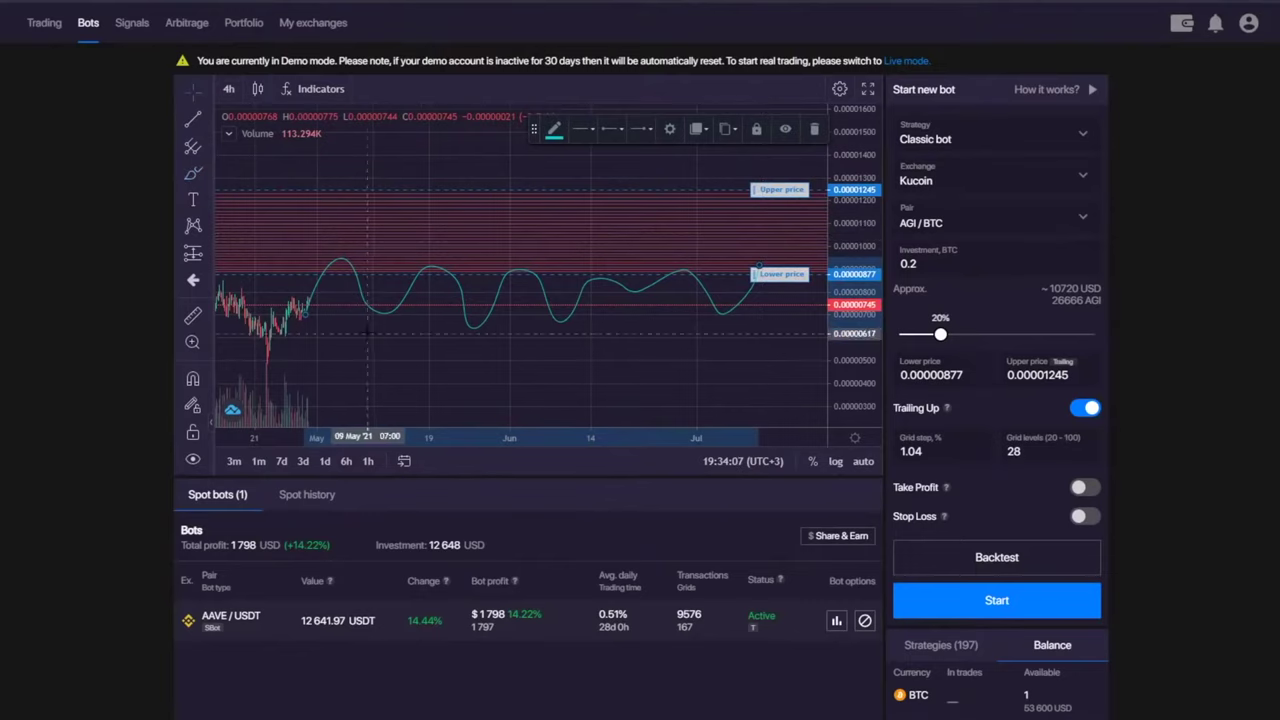
{"action": "left_click_drag", "start_coordinate": [463, 158], "coordinate": [374, 165]}
{"action": "left_click", "coordinate": [193, 173]}
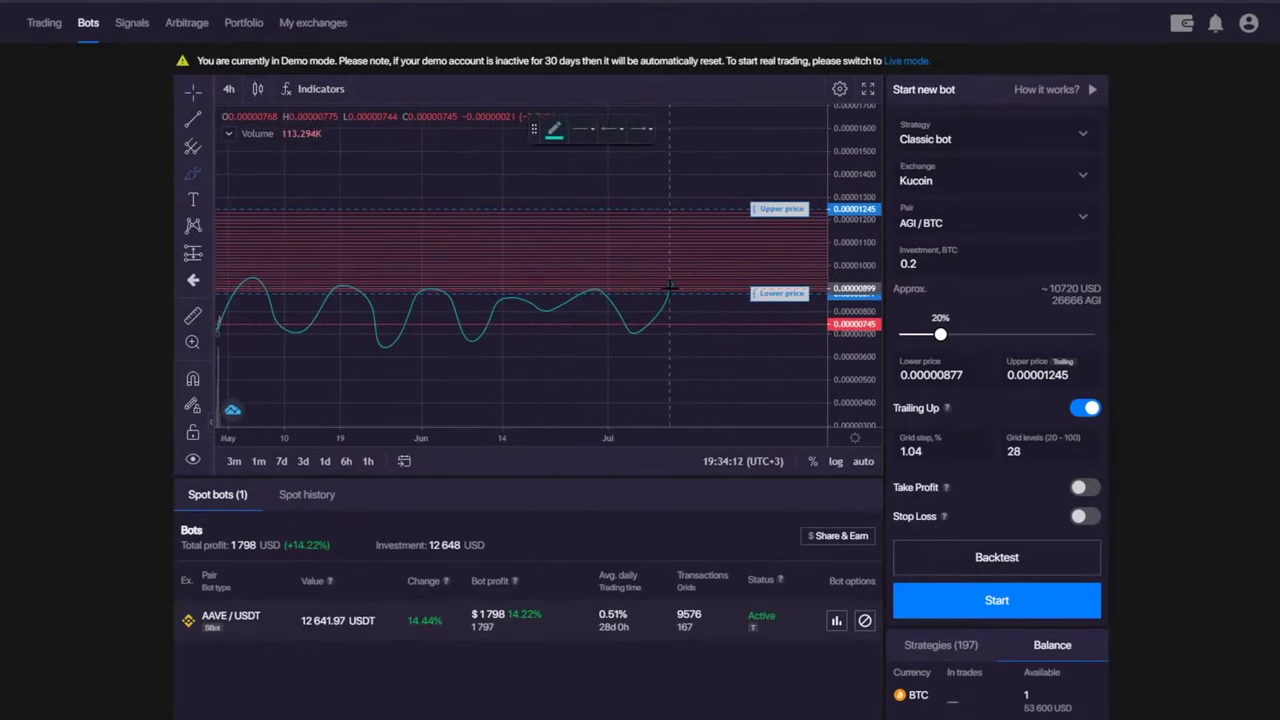
{"action": "mouse_move", "coordinate": [669, 288]}
{"action": "left_mouse_down"}
{"action": "mouse_move", "coordinate": [742, 153]}
{"action": "mouse_move", "coordinate": [758, 178]}
{"action": "left_mouse_up"}
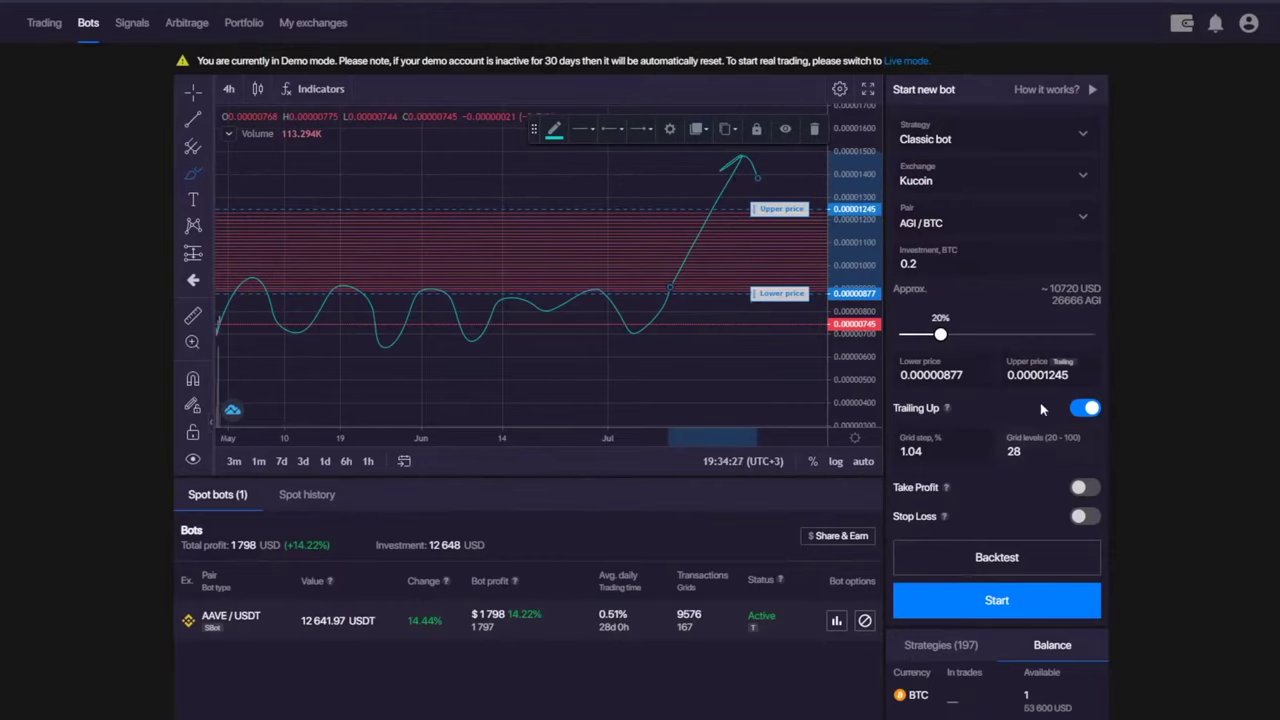
{"action": "left_click_drag", "start_coordinate": [893, 408], "coordinate": [970, 410]}
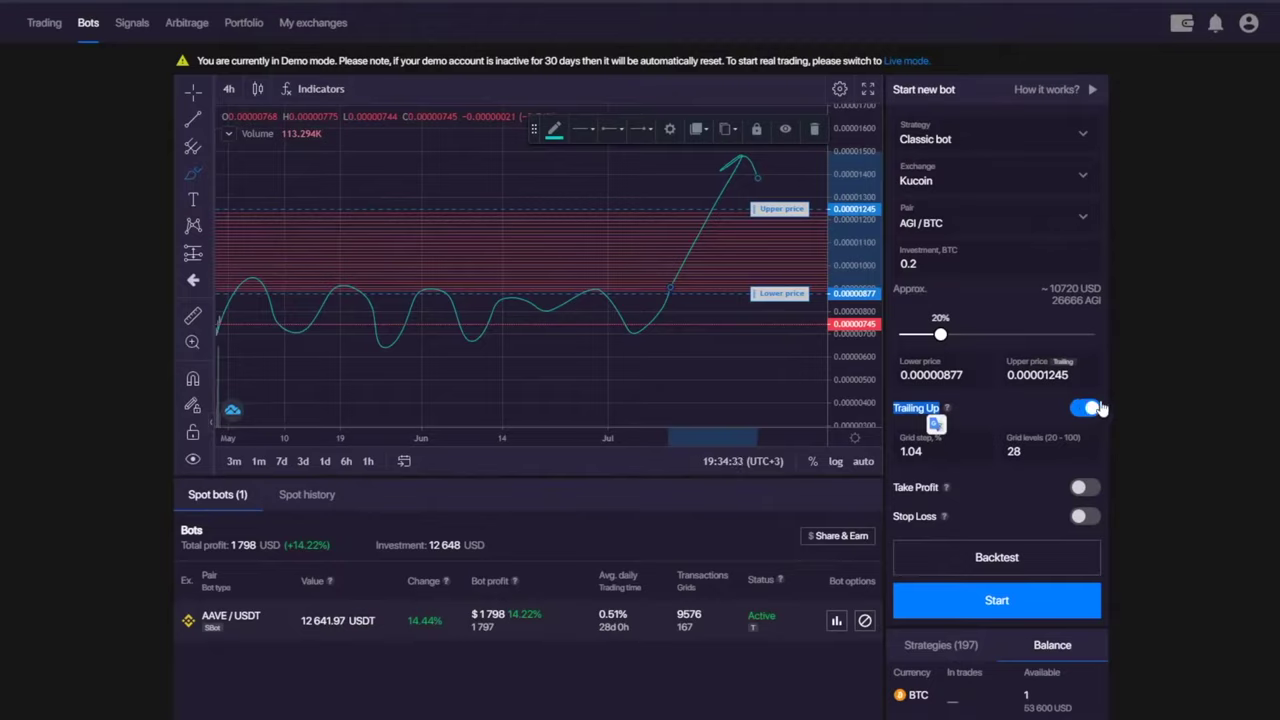
- Delete the rising arrow and clear the remaining sideways path from the AGI/BTC chart
{"action": "left_click", "coordinate": [814, 129]}
{"action": "right_click", "coordinate": [690, 252]}
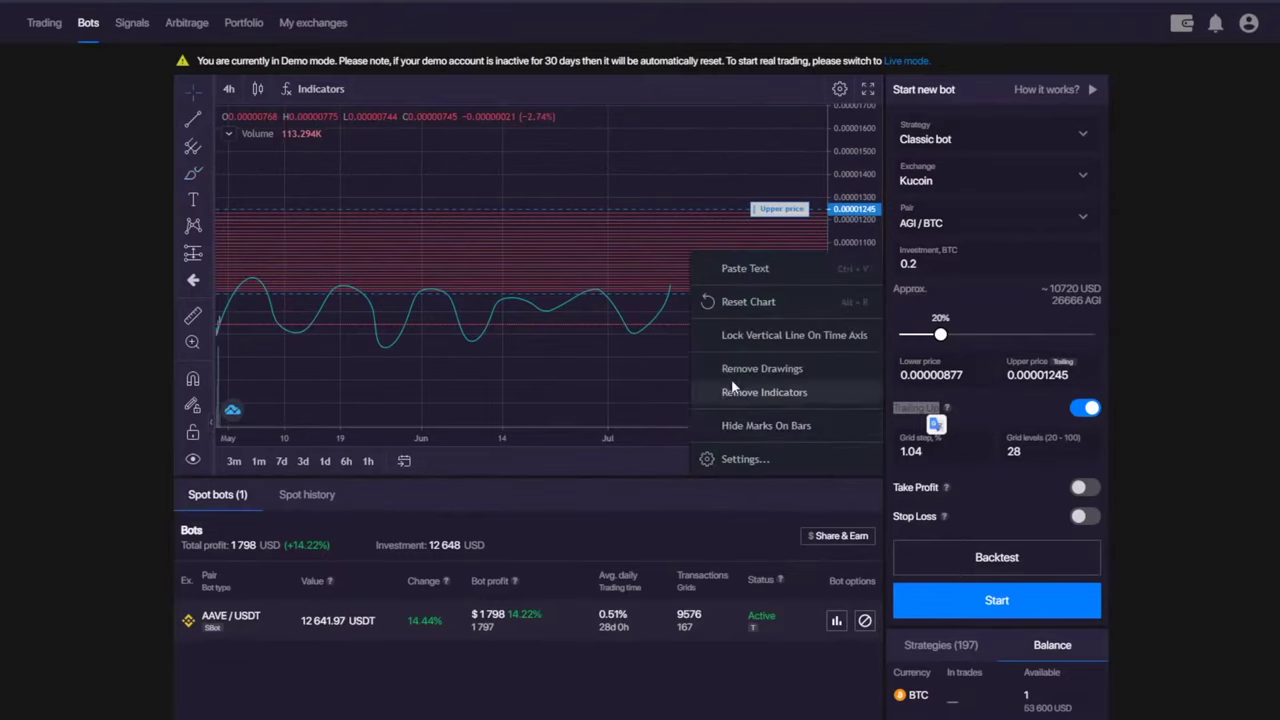
{"action": "left_click", "coordinate": [740, 372]}
- Move the grid range on the chart to a lower price of 0.00000601 and an upper price of 0.00000964
{"action": "scroll", "coordinate": [508, 337], "scroll_direction": "down", "scroll_amount": 3}
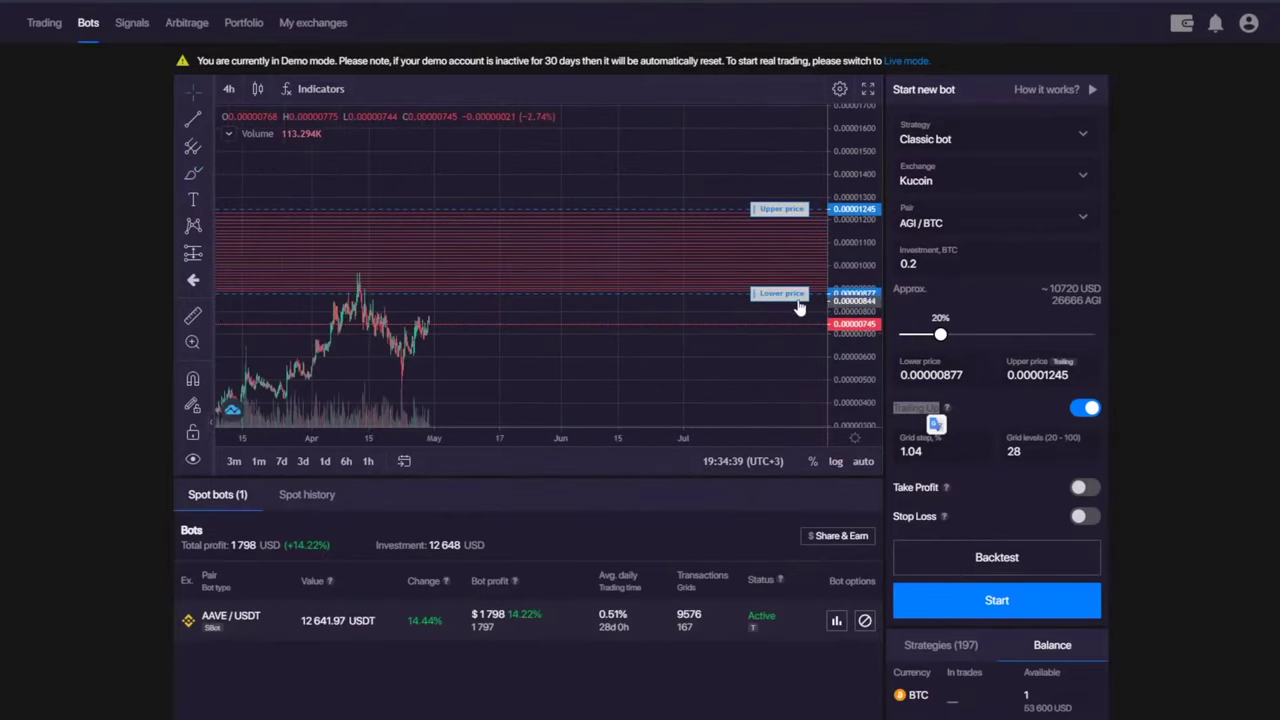
{"action": "left_click_drag", "start_coordinate": [778, 294], "coordinate": [778, 357]}
{"action": "left_click_drag", "start_coordinate": [782, 209], "coordinate": [764, 281]}
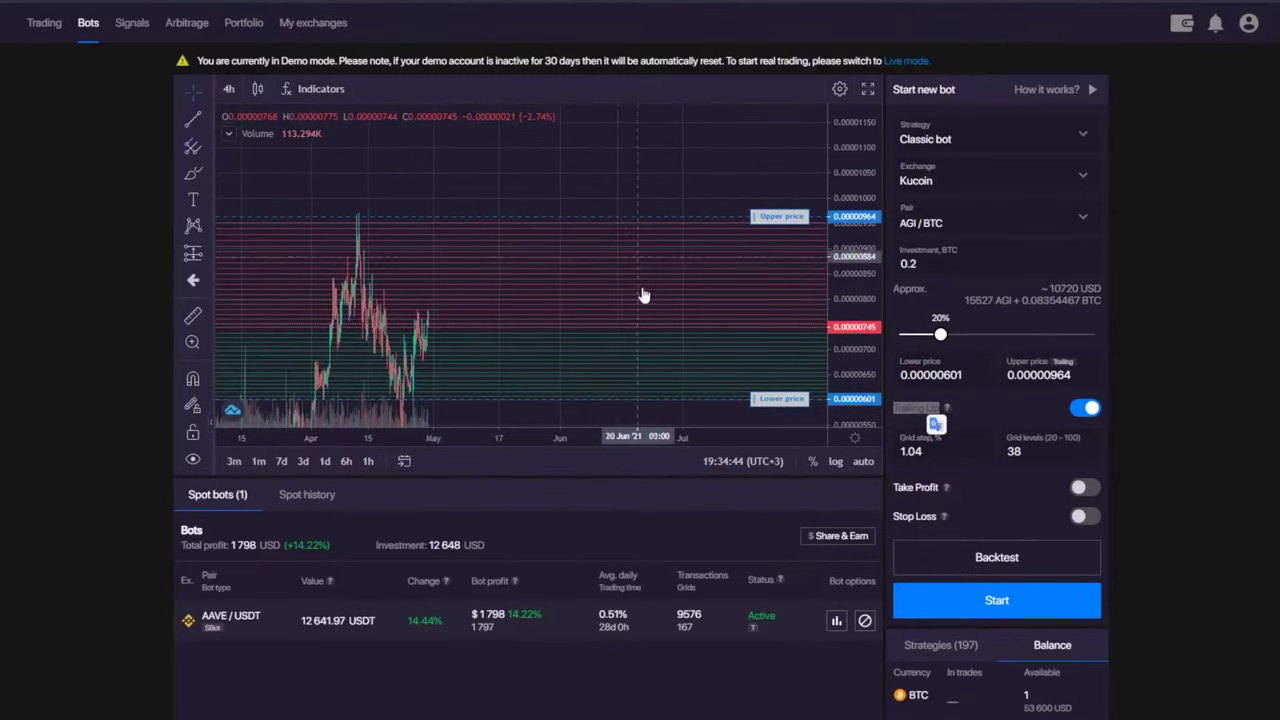
- Start the Classic AGI/BTC bot with 38 grid levels and approve buying the required AGI at the market price
{"action": "double_click", "coordinate": [1014, 451]}
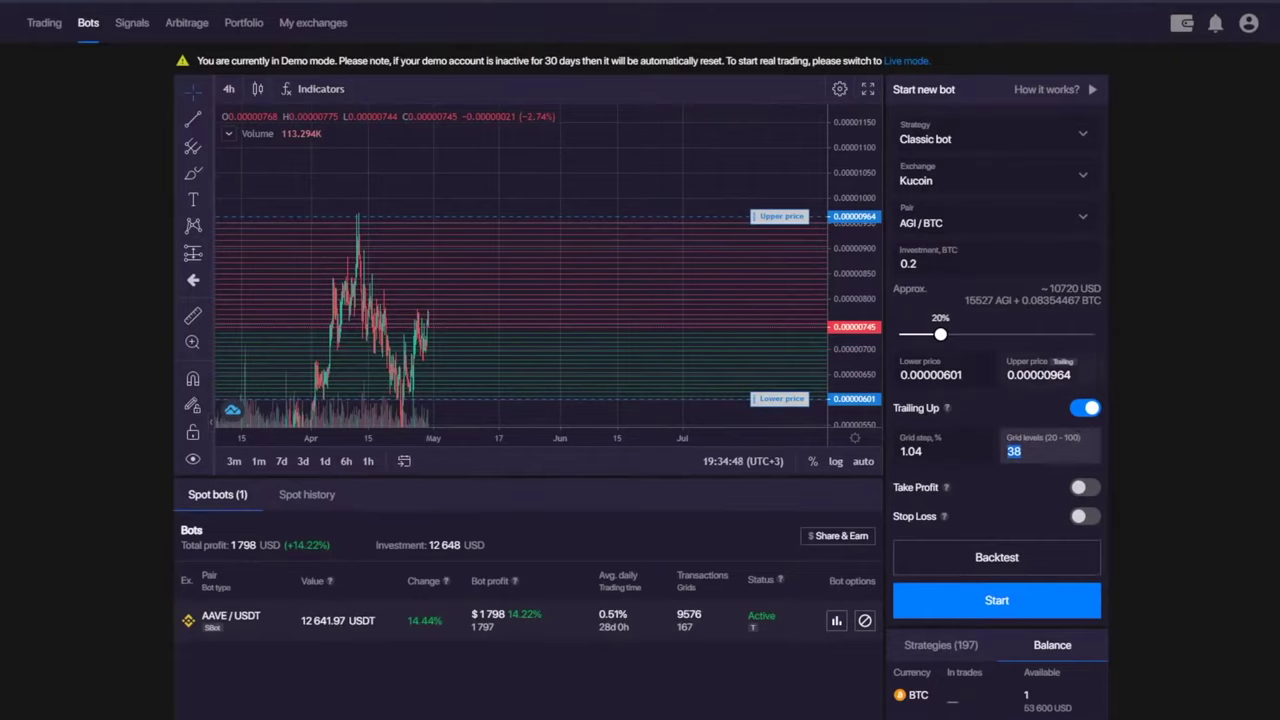
{"action": "left_click", "coordinate": [992, 606]}
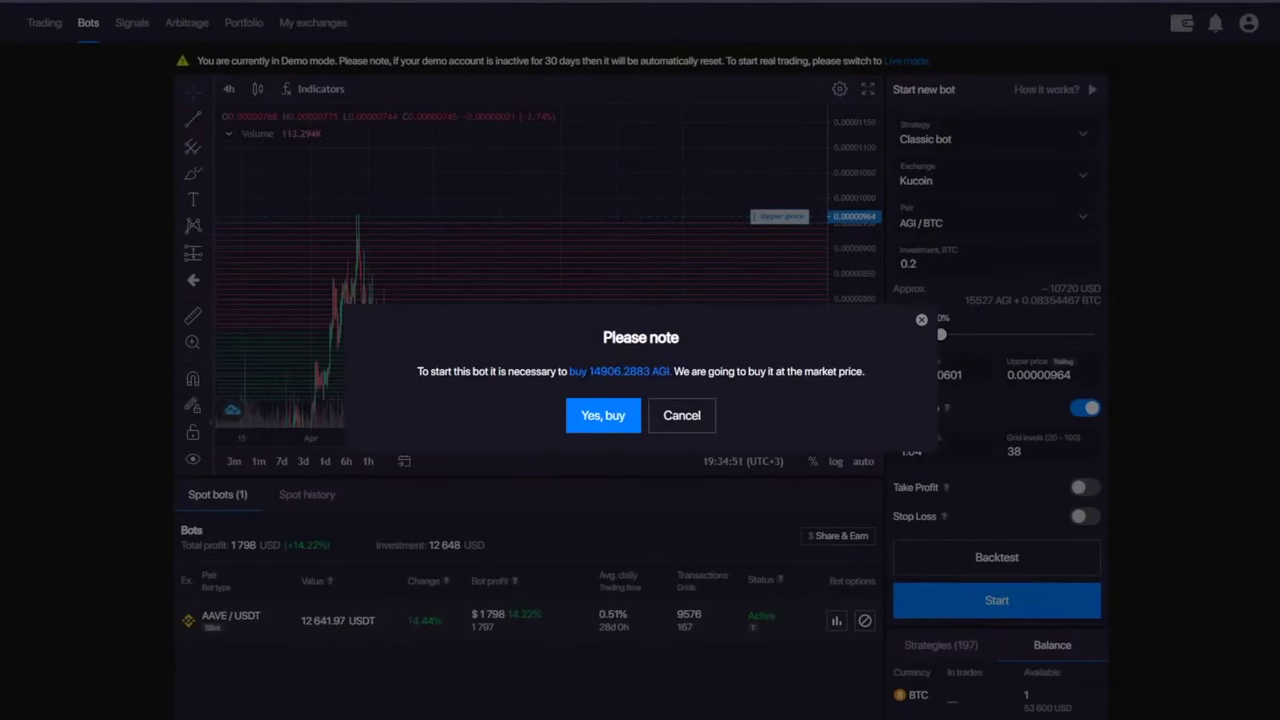
{"action": "left_click_drag", "start_coordinate": [588, 371], "coordinate": [671, 371]}
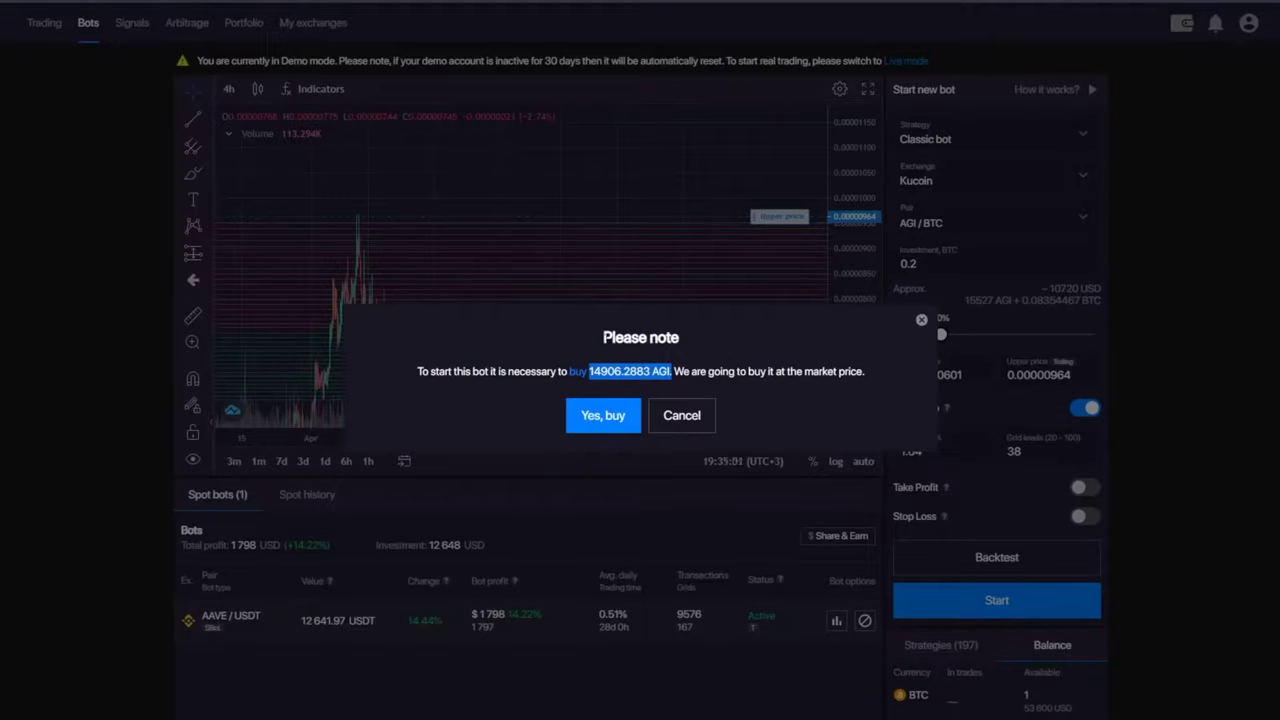
{"action": "left_click_drag", "start_coordinate": [603, 337], "coordinate": [679, 337]}
{"action": "left_click", "coordinate": [722, 351]}
{"action": "left_click_drag", "start_coordinate": [594, 371], "coordinate": [668, 371]}
{"action": "left_click", "coordinate": [612, 414]}
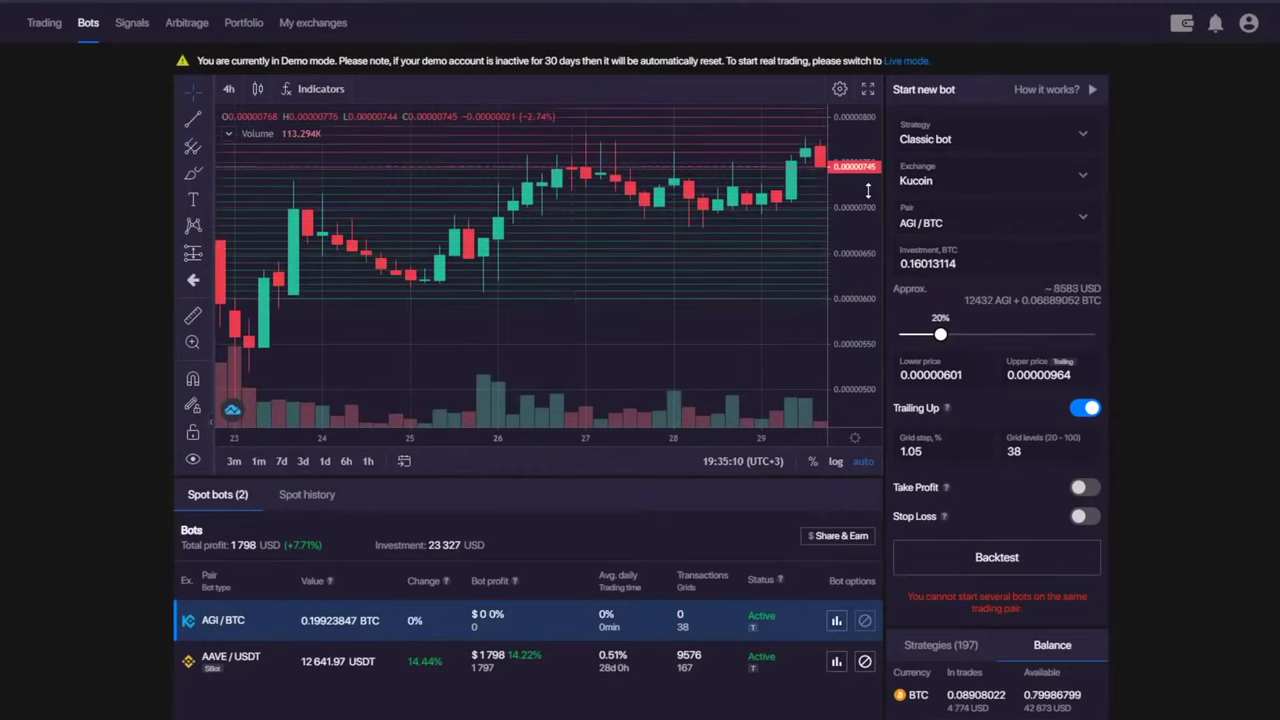
- Examine the started AGI/BTC bot's buy and sell grid lines around the current price on the chart
{"action": "scroll", "coordinate": [600, 260], "scroll_direction": "down", "scroll_amount": 3}
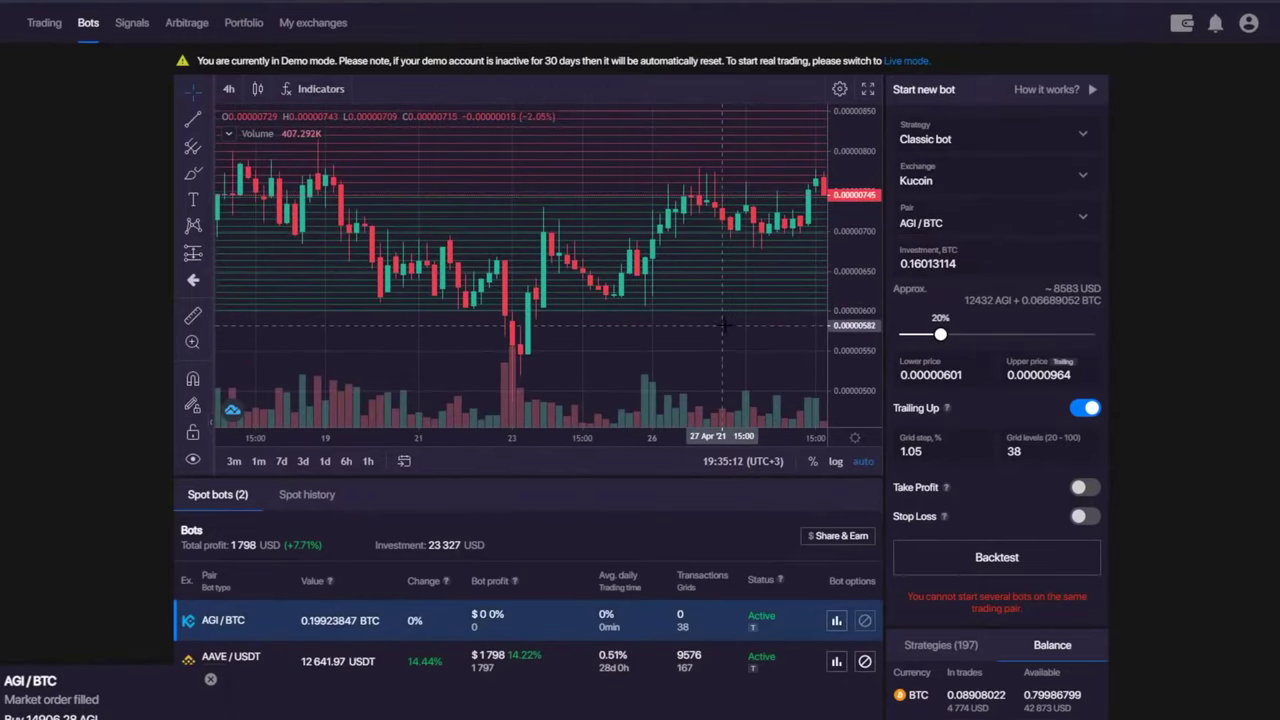
{"action": "left_click_drag", "start_coordinate": [687, 278], "coordinate": [601, 285]}
{"action": "left_click_drag", "start_coordinate": [641, 370], "coordinate": [549, 370]}
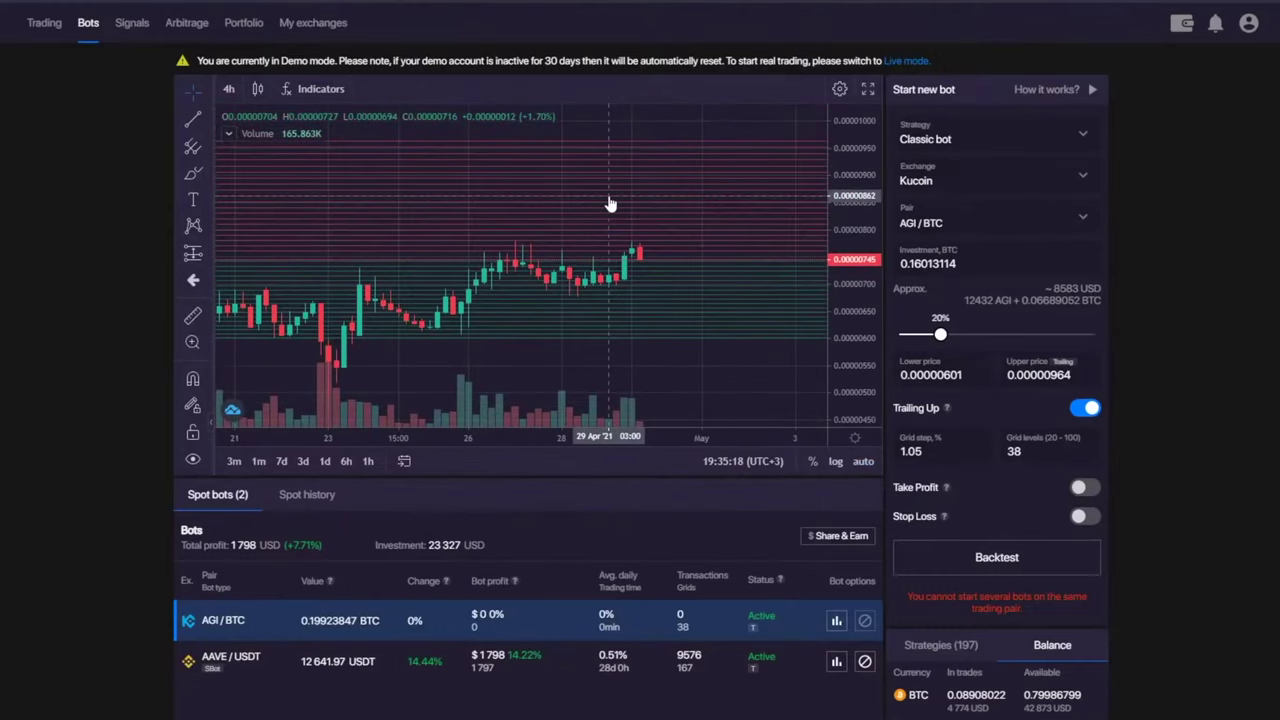
{"action": "scroll", "coordinate": [611, 206], "scroll_direction": "down", "scroll_amount": 5}
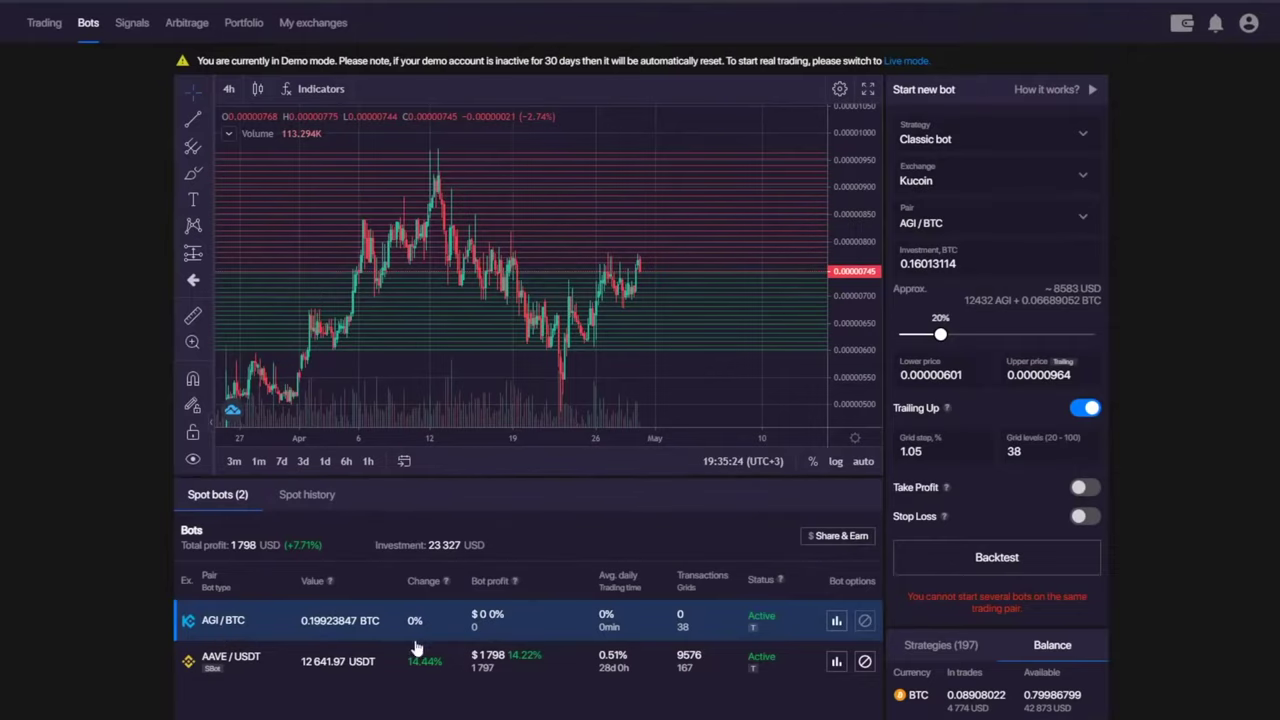
{"action": "scroll", "coordinate": [690, 330], "scroll_direction": "up", "scroll_amount": 4}
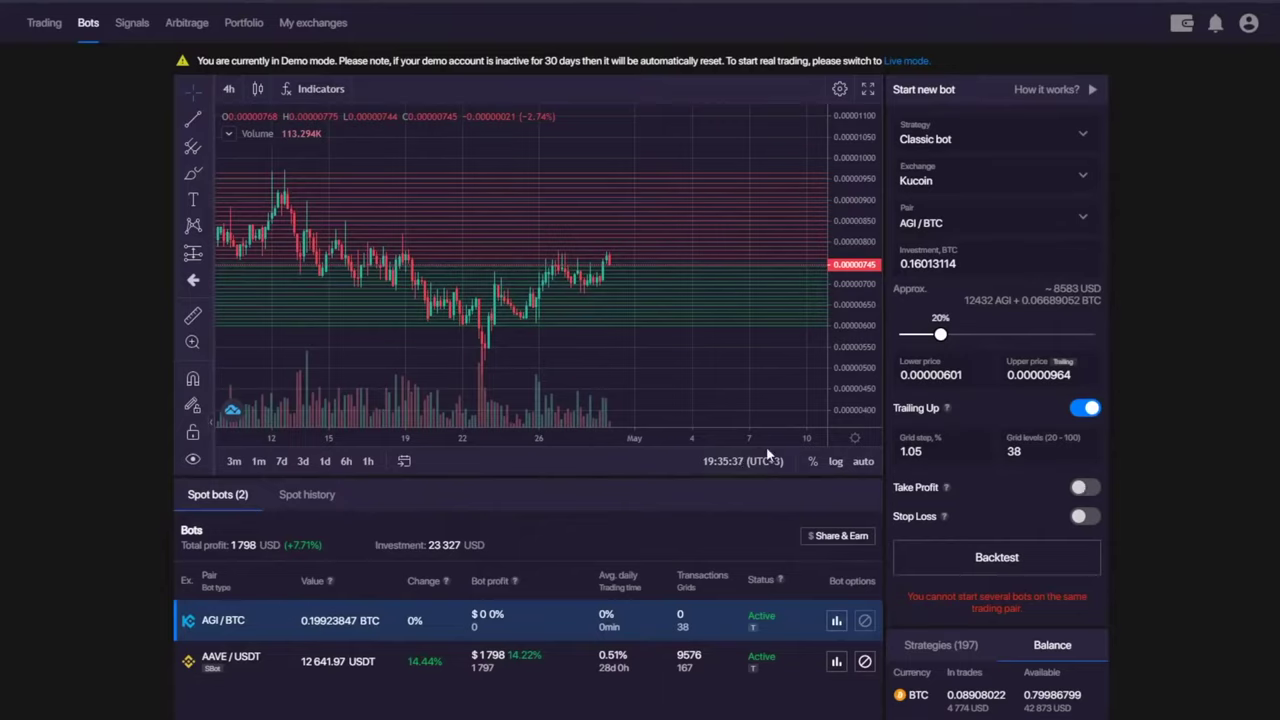
- Try a stop loss of 0.00000582 and a take profit of 5% in the AGI/BTC bot's settings, and discard the changes
{"action": "left_click", "coordinate": [836, 624]}
{"action": "left_click", "coordinate": [900, 103]}
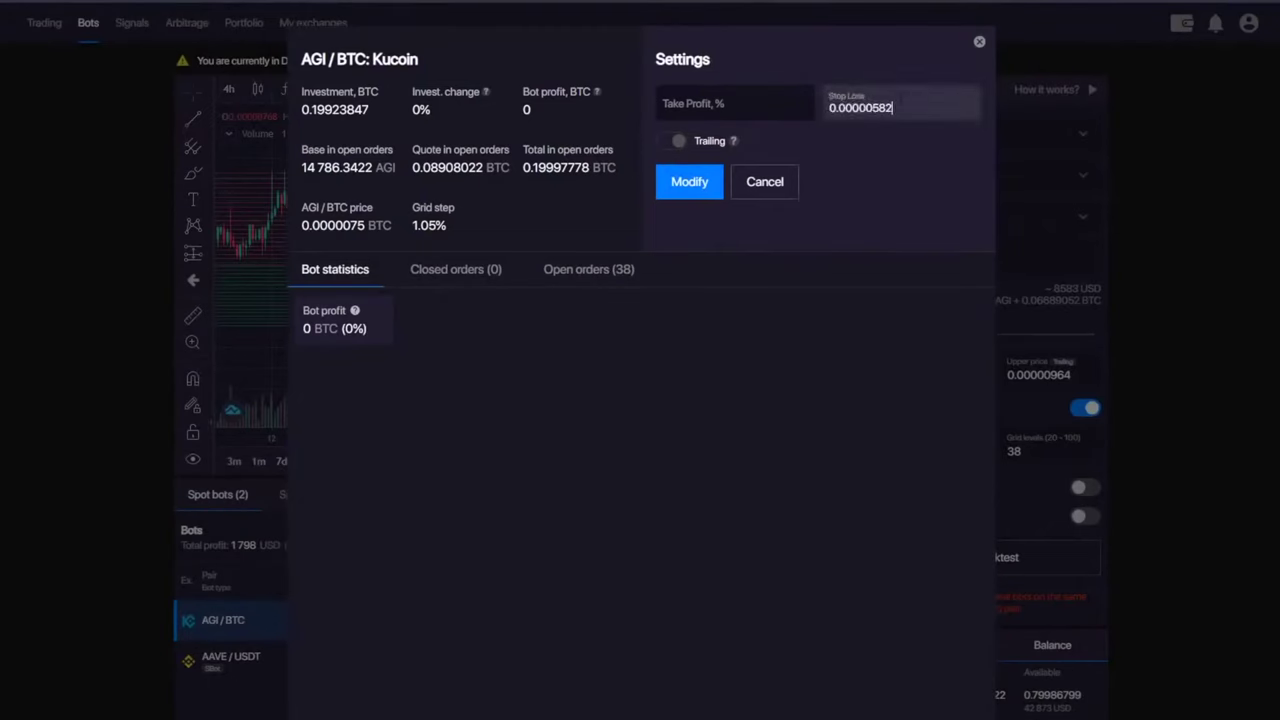
{"action": "left_click", "coordinate": [690, 104]}
{"action": "type", "text": "5"}
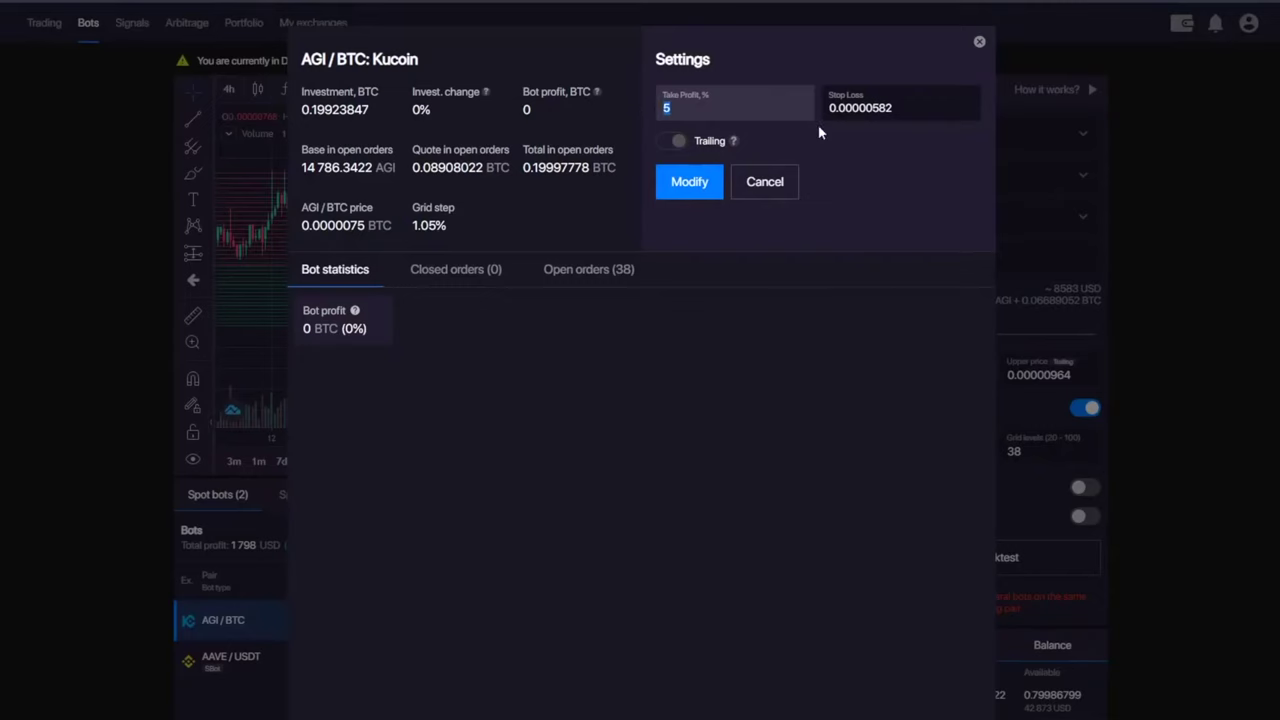
{"action": "left_click", "coordinate": [764, 181]}
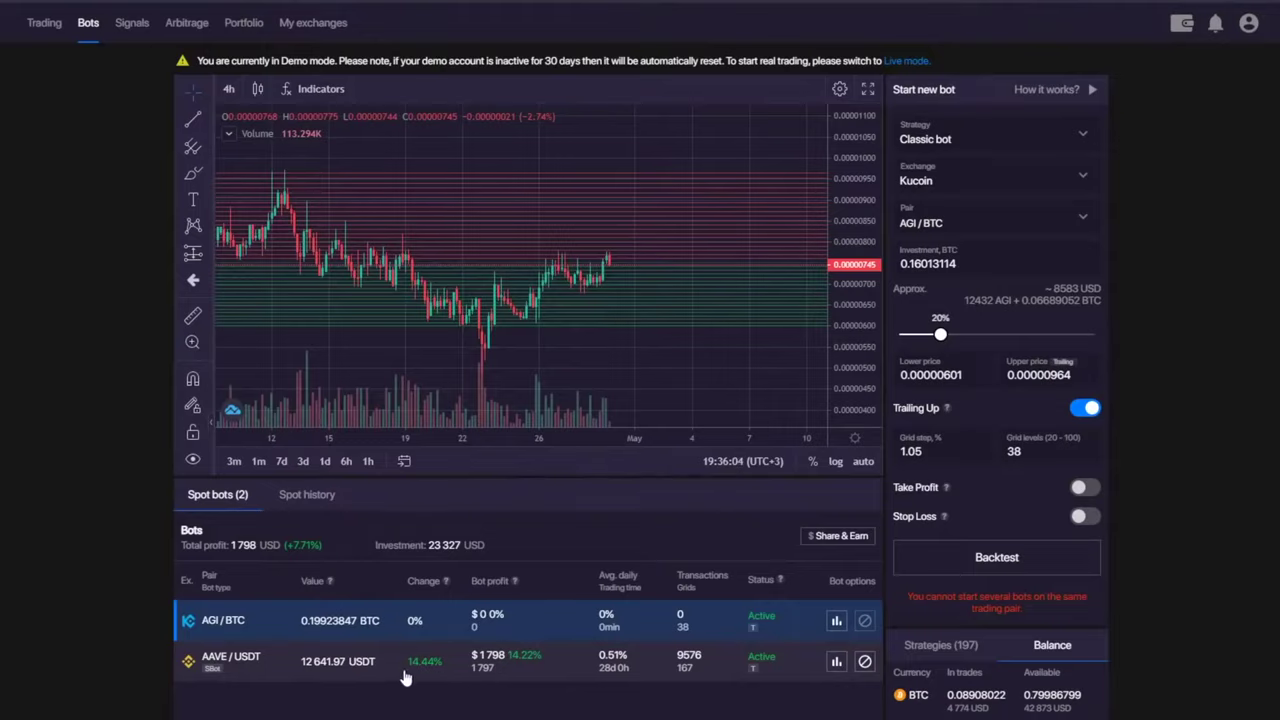
- Set the running AAVE/USDT bot's take profit to 20% and apply the modification
{"action": "left_click", "coordinate": [836, 661]}
{"action": "left_click", "coordinate": [731, 103]}
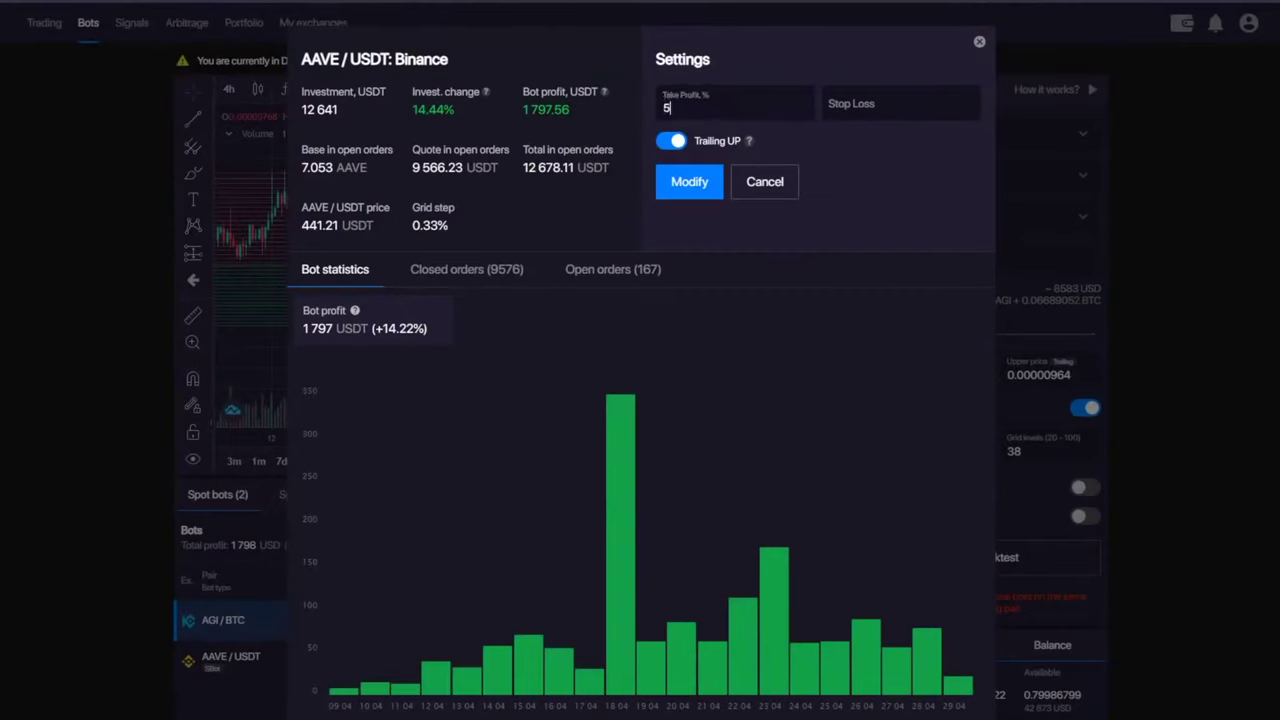
{"action": "type", "text": "20"}
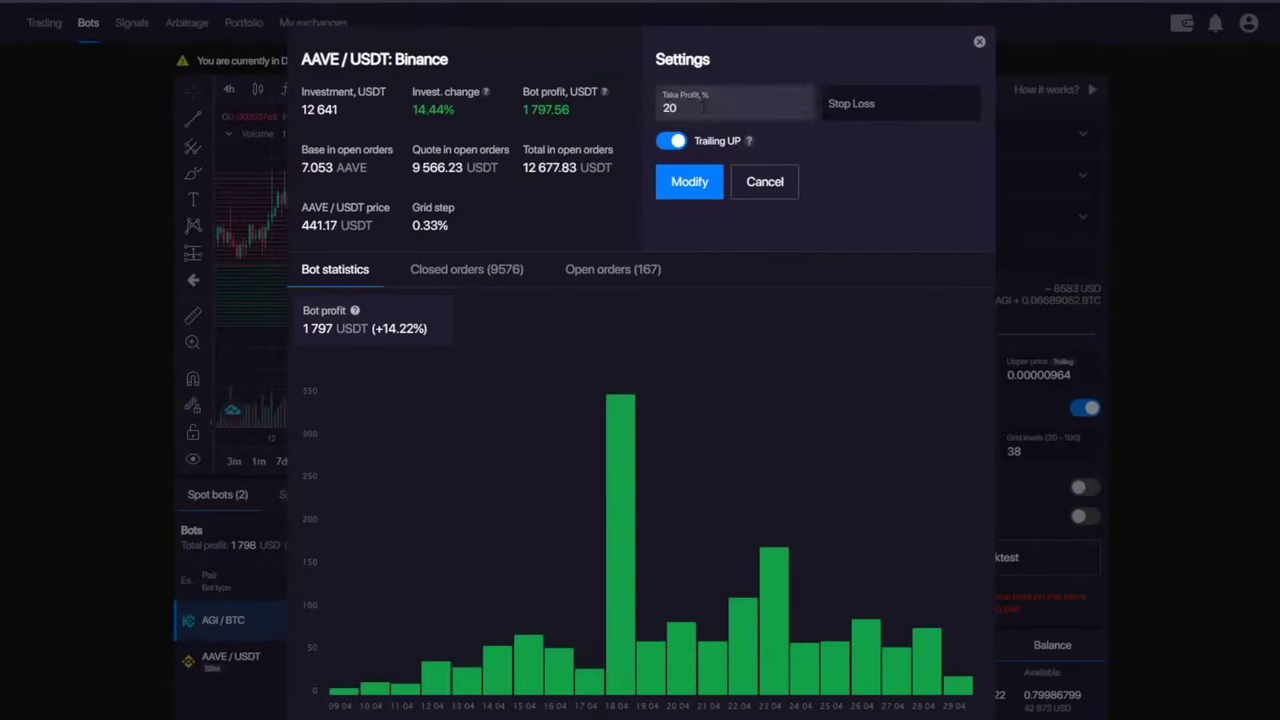
{"action": "left_click", "coordinate": [689, 181]}
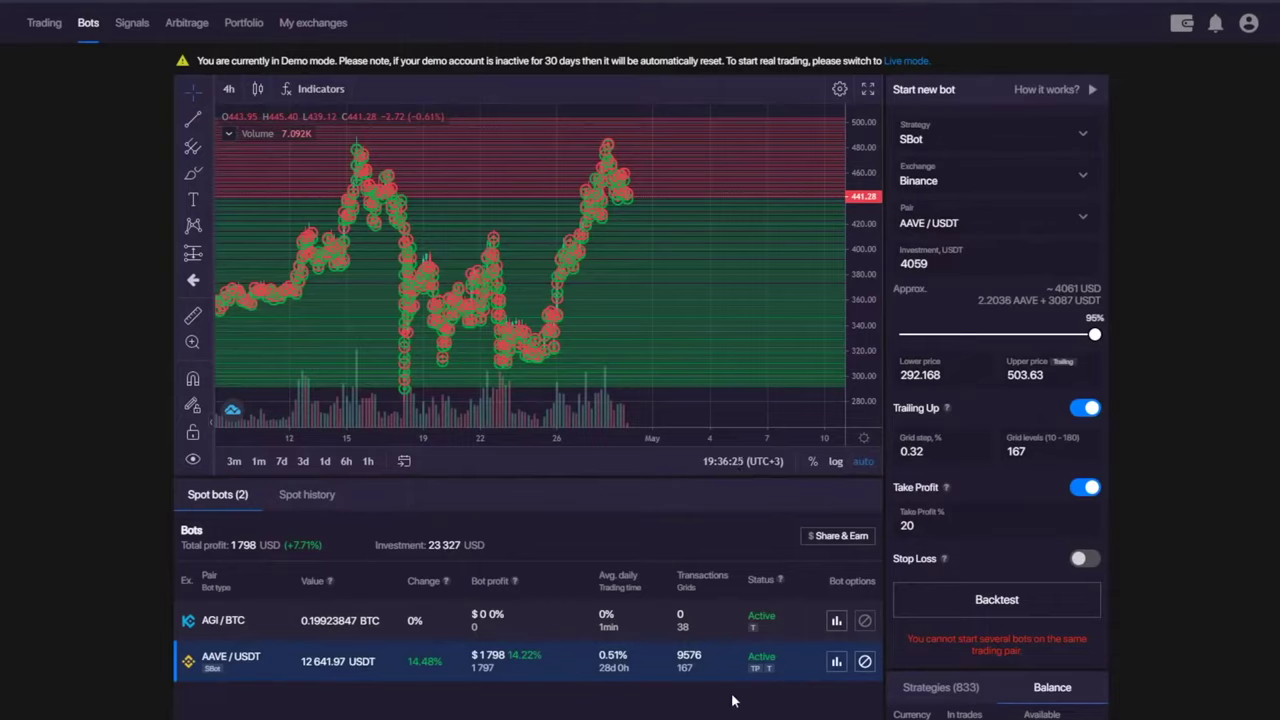
{"action": "left_click", "coordinate": [837, 664]}
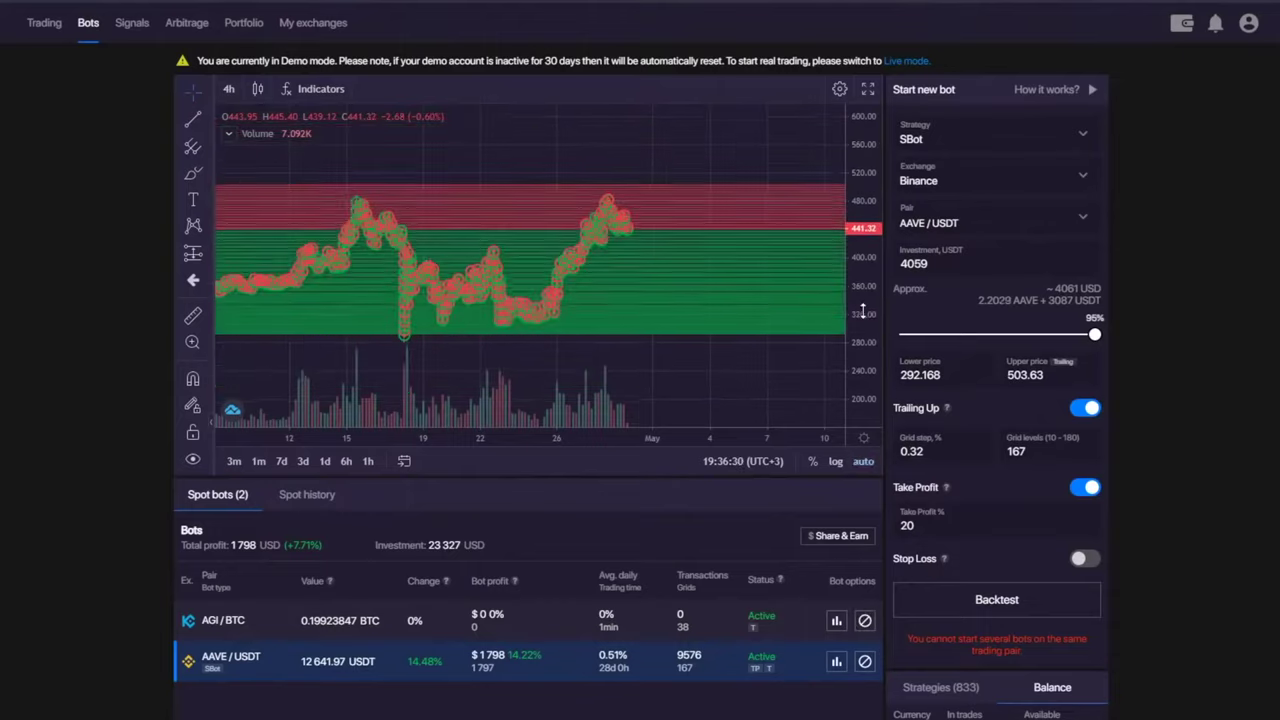
- Set the running AGI/BTC bot's stop loss to 0.00000582 and apply the modification
{"action": "left_click", "coordinate": [836, 620]}
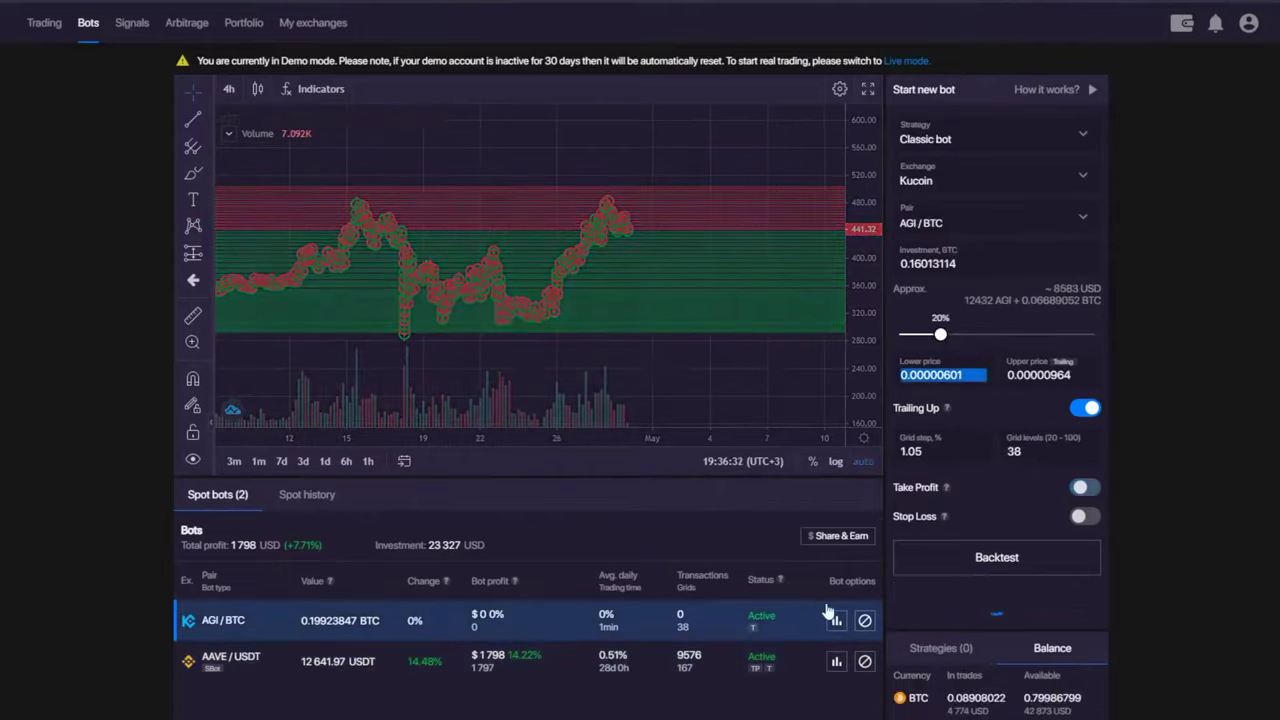
{"action": "left_click", "coordinate": [930, 108]}
{"action": "type", "text": "0.00000582"}
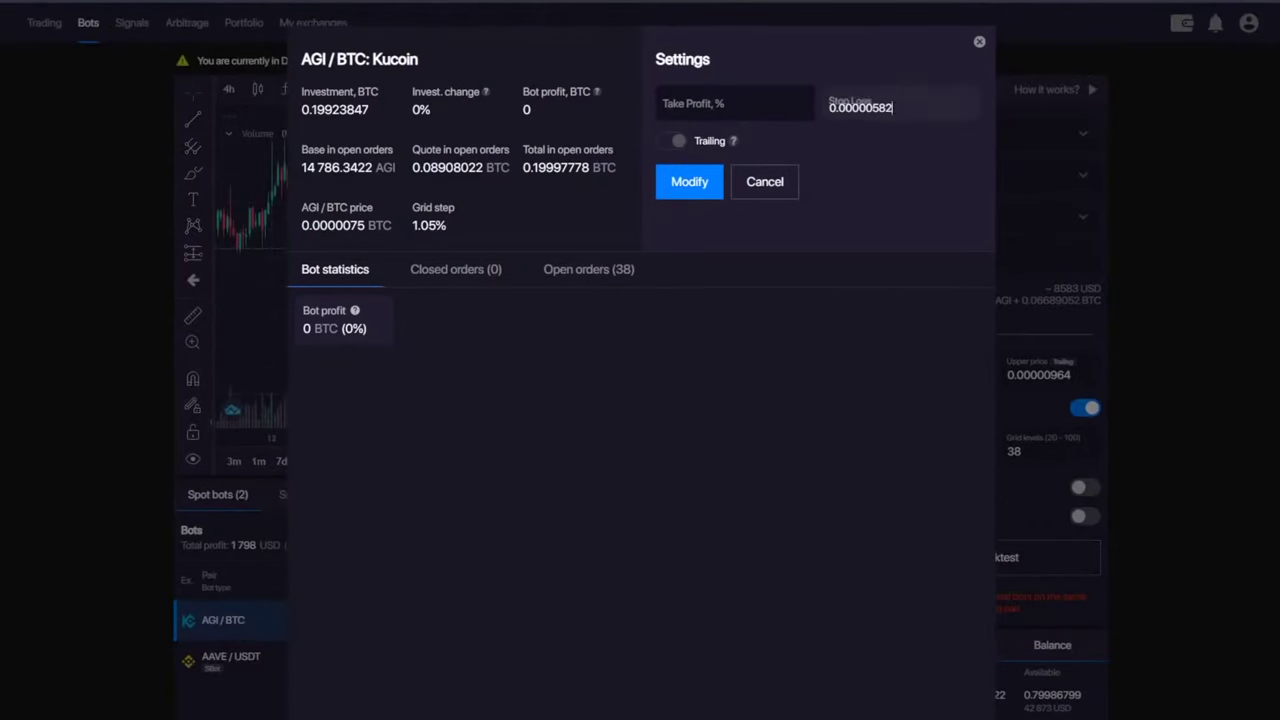
{"action": "key", "text": "ctrl+a"}
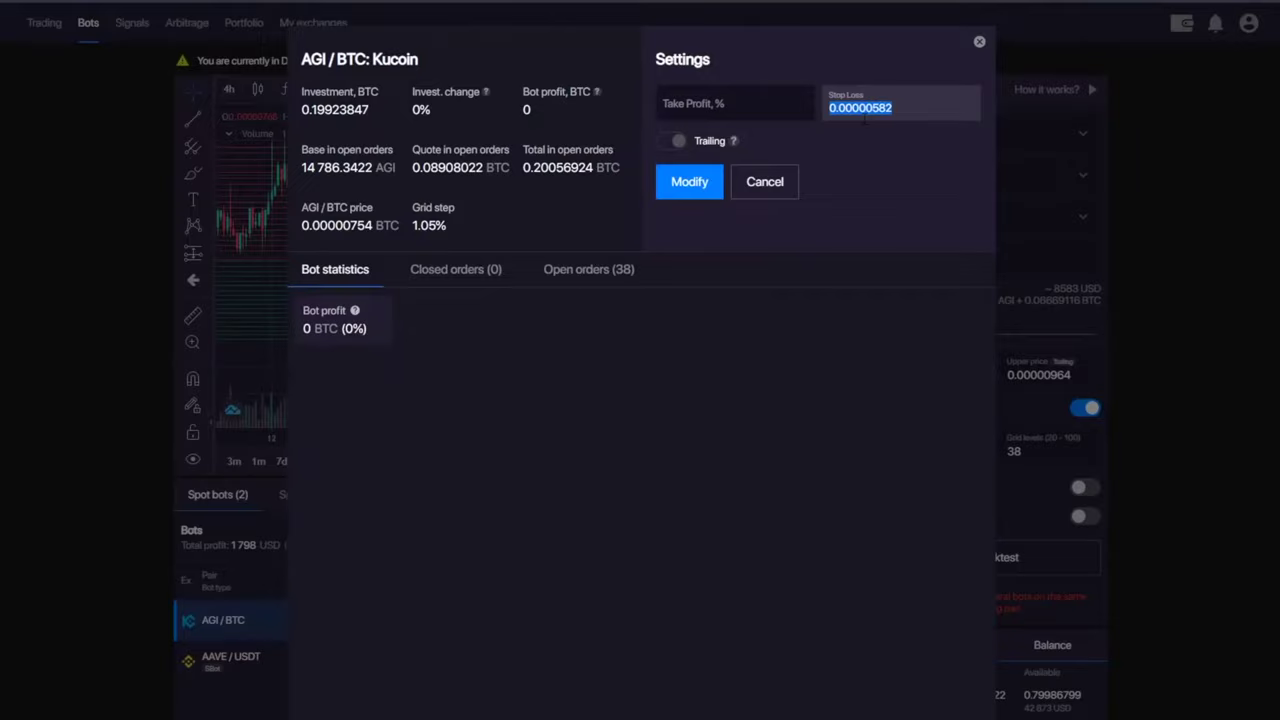
{"action": "left_click", "coordinate": [811, 129]}
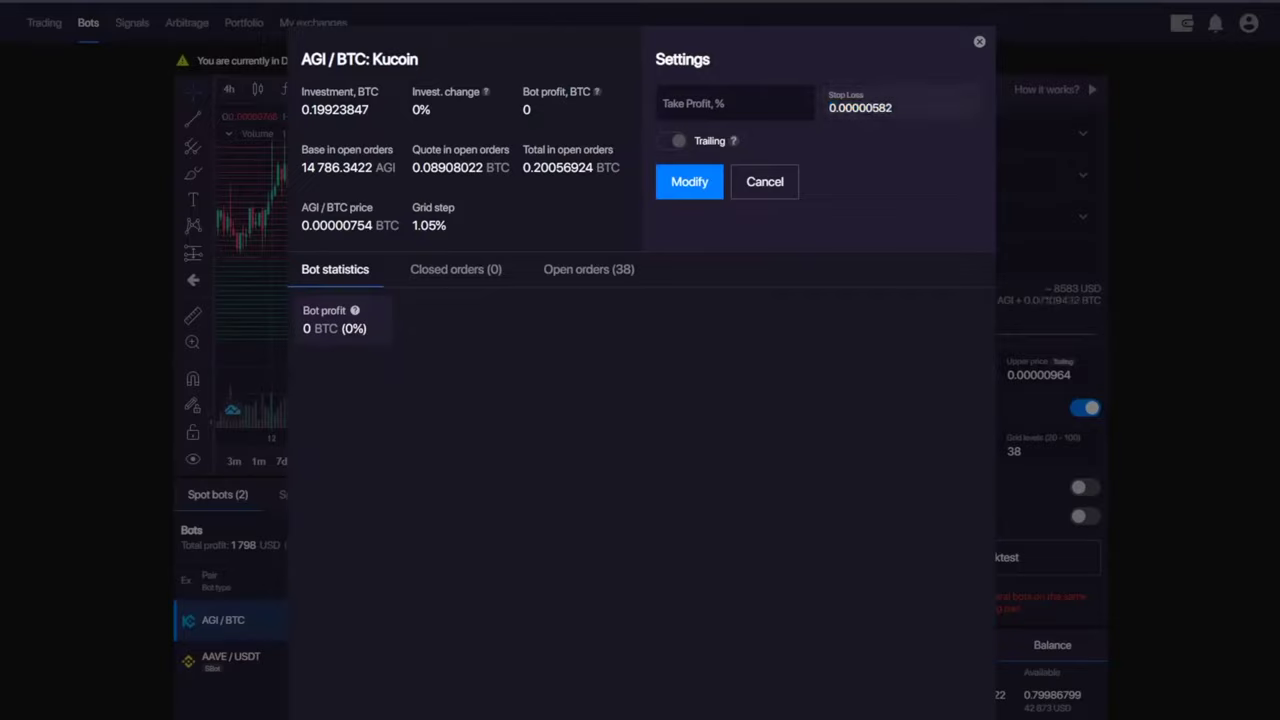
{"action": "double_click", "coordinate": [860, 108]}
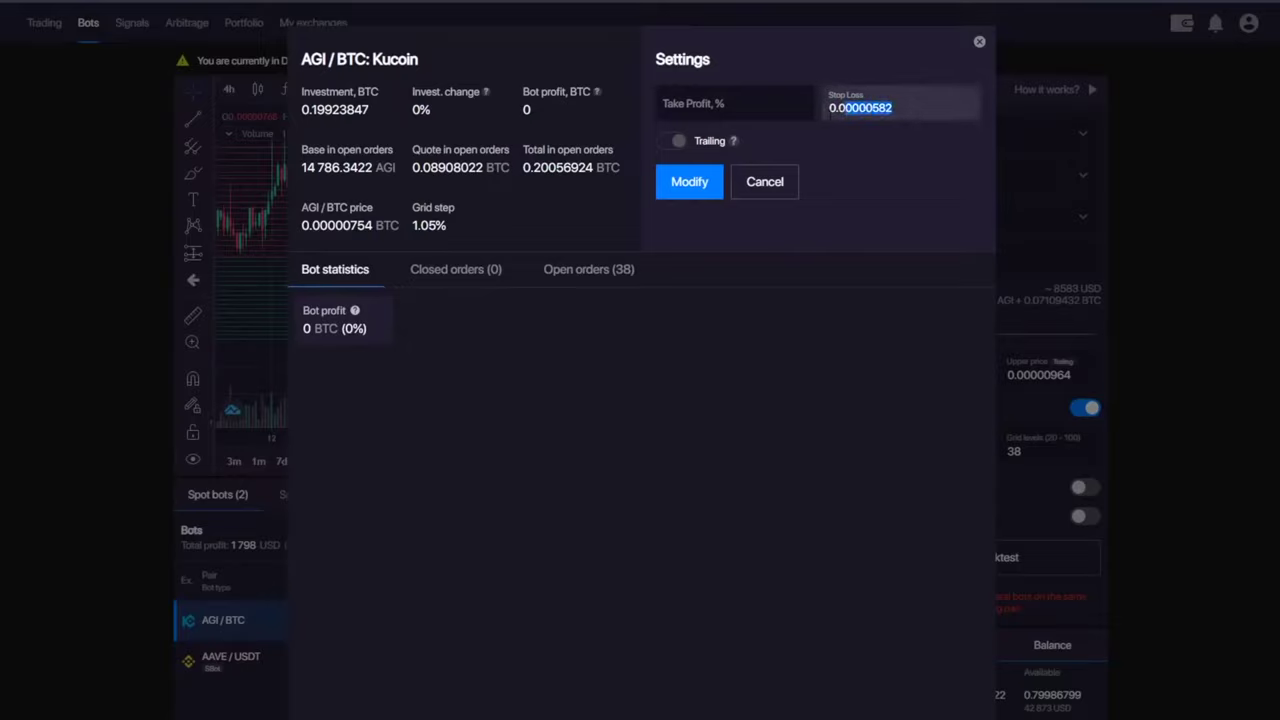
{"action": "left_click", "coordinate": [880, 108]}
{"action": "double_click", "coordinate": [860, 108]}
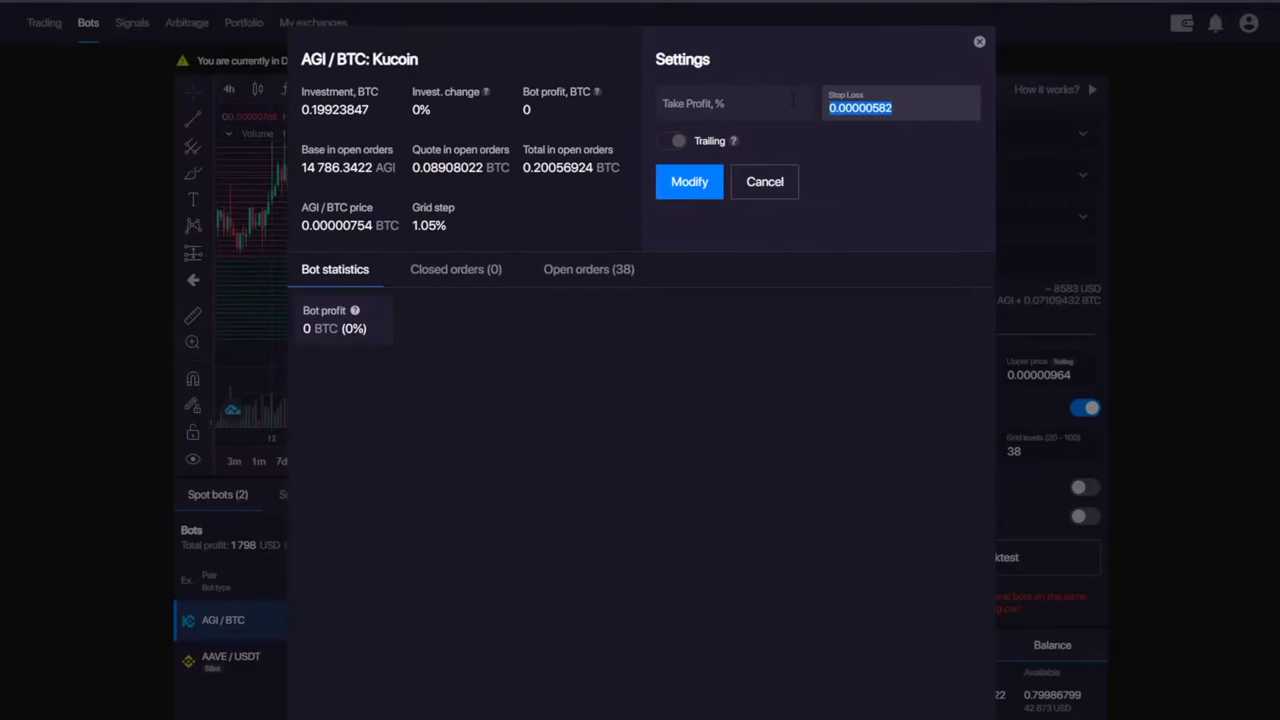
{"action": "left_click", "coordinate": [689, 178]}
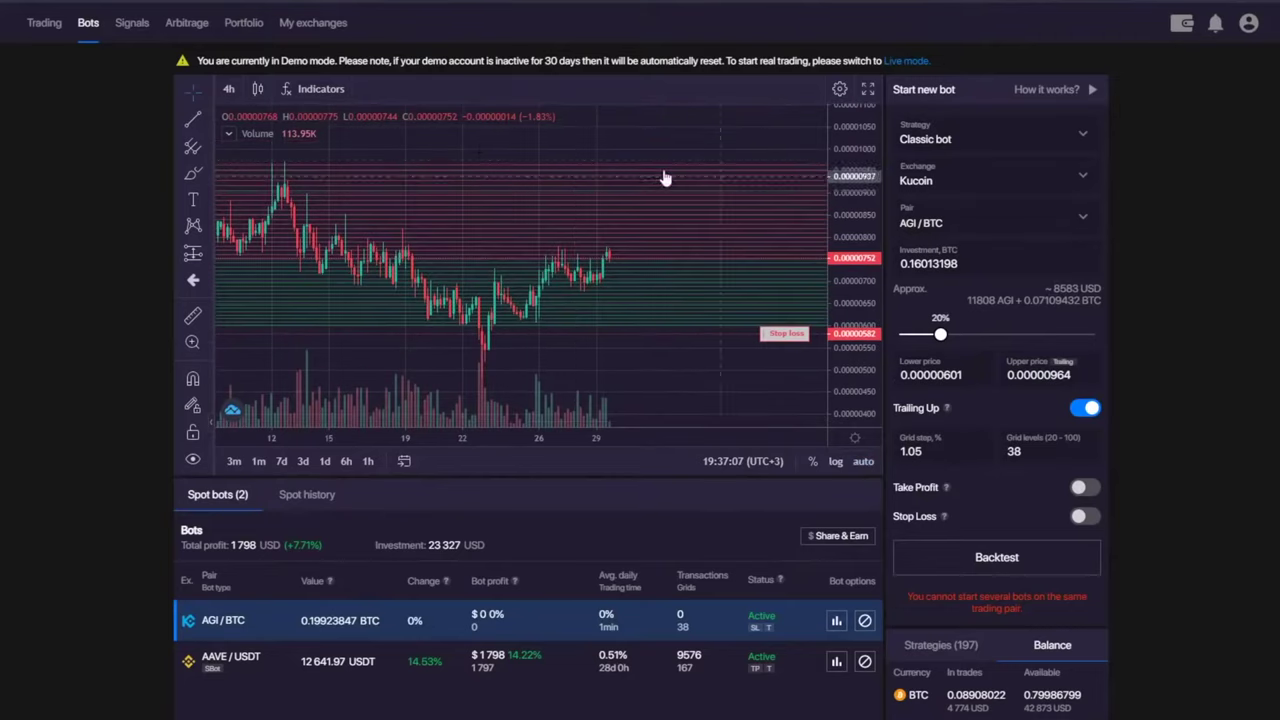
- Lower the AGI/BTC bot's stop loss line on the chart to about 0.00000532
{"action": "left_click", "coordinate": [195, 93]}
{"action": "left_click", "coordinate": [471, 183]}
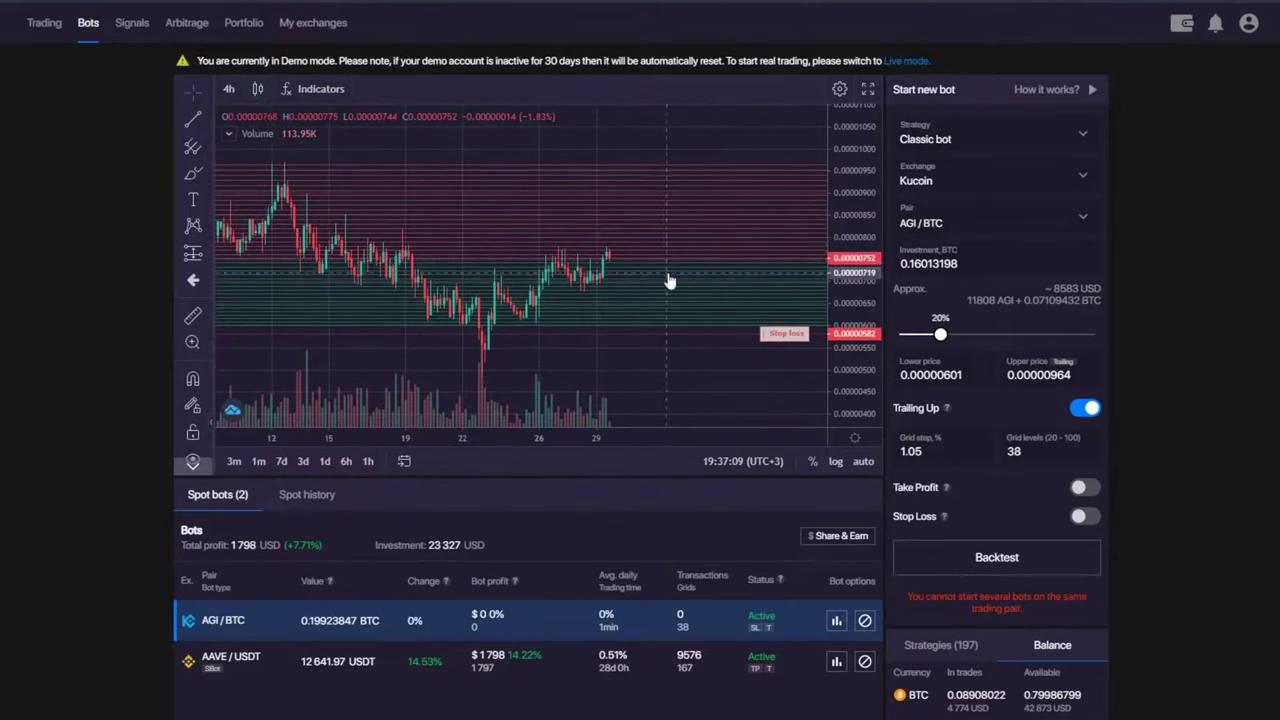
{"action": "scroll", "coordinate": [679, 254], "scroll_direction": "down", "scroll_amount": 3}
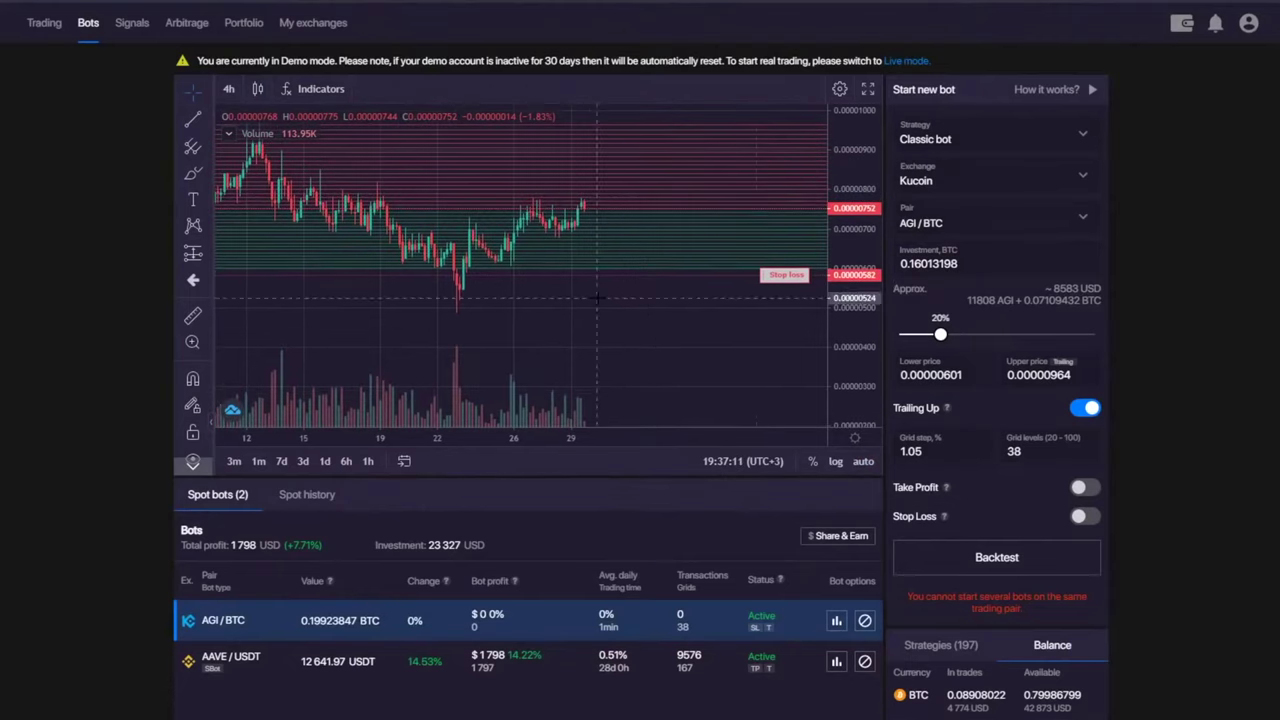
{"action": "scroll", "coordinate": [679, 297], "scroll_direction": "down", "scroll_amount": 2}
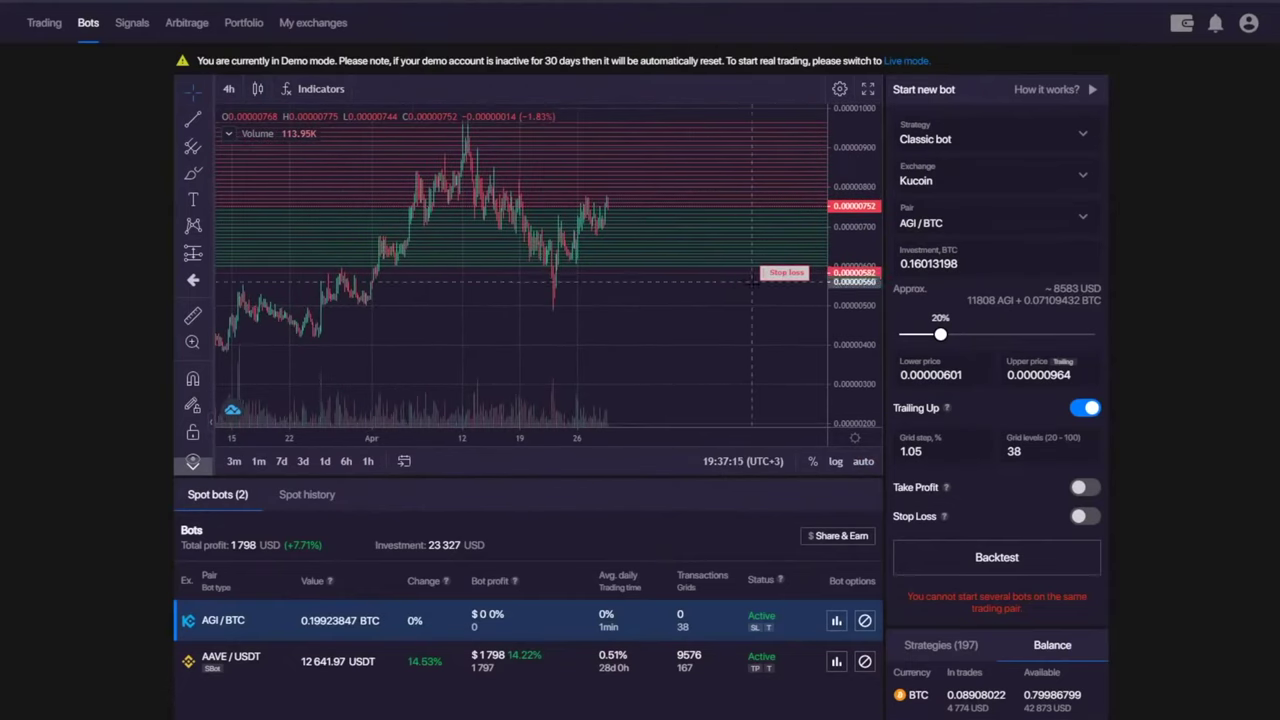
{"action": "left_click_drag", "start_coordinate": [785, 272], "coordinate": [785, 290]}
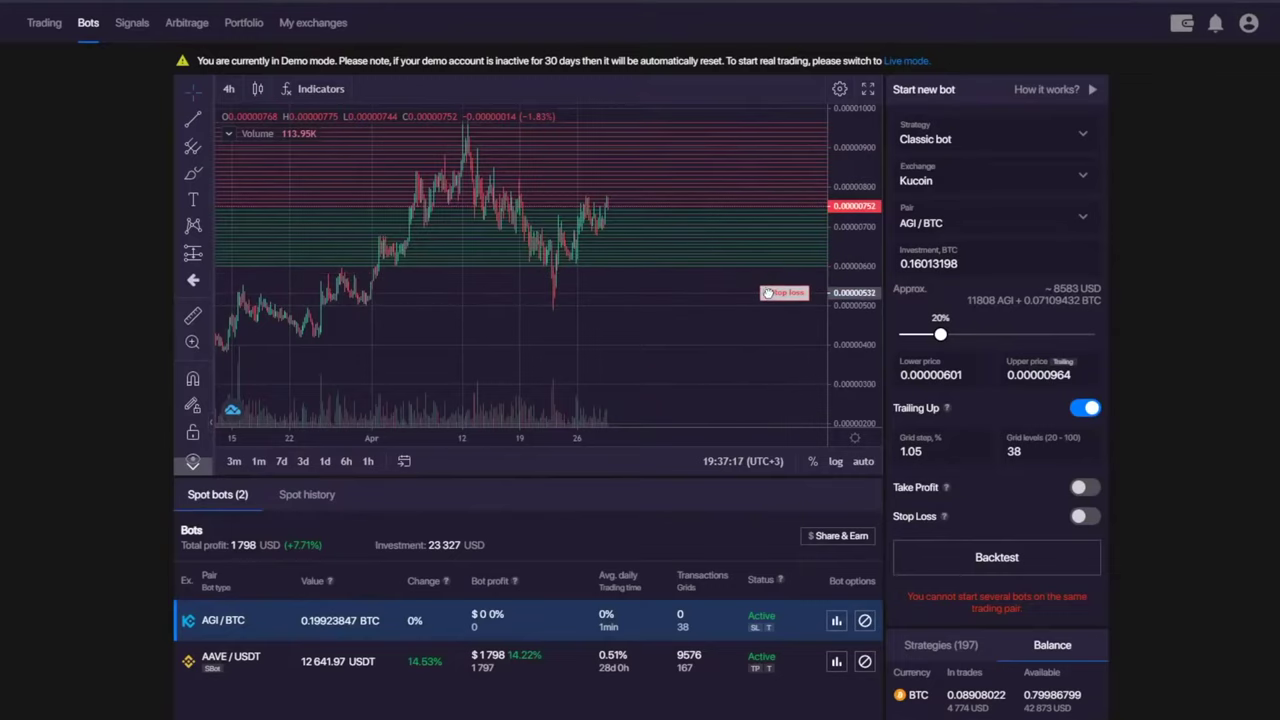
- Sketch with the Brush a price path on the AGI/BTC chart, falling from the current price to the stop loss line, and on to below 0.00000300
{"action": "left_click_drag", "start_coordinate": [553, 293], "coordinate": [491, 293]}
{"action": "left_click", "coordinate": [193, 174]}
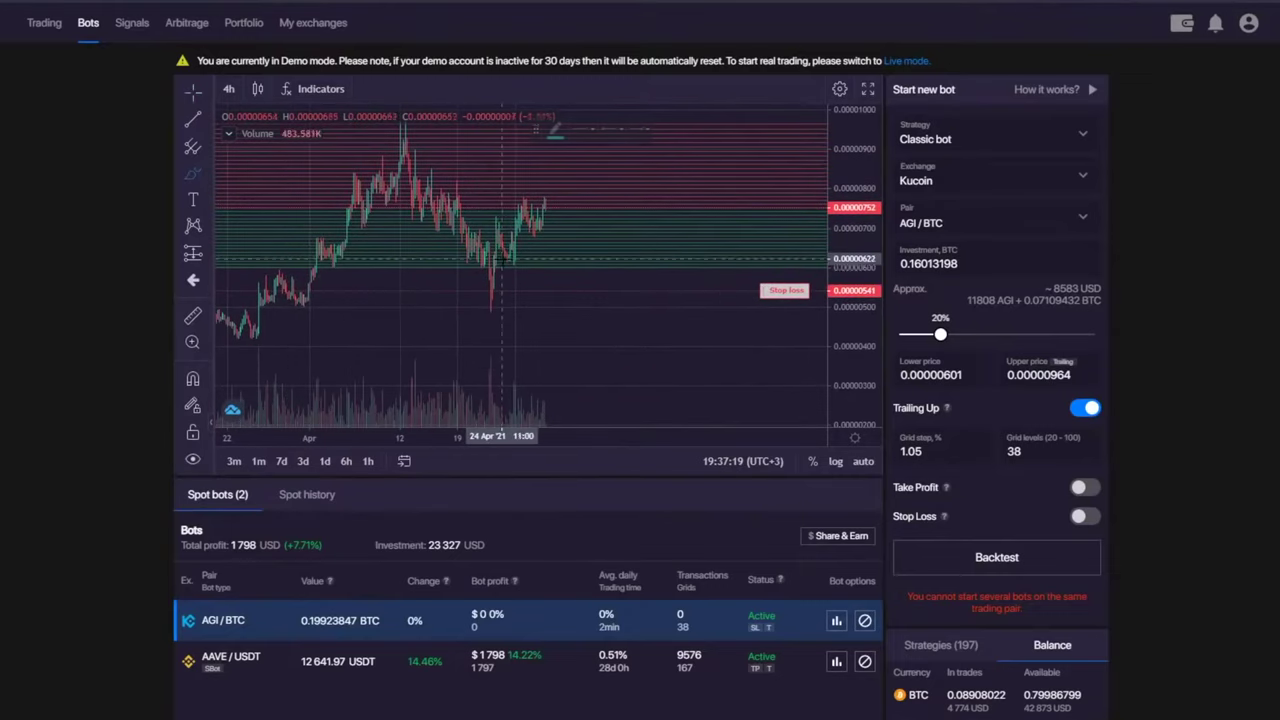
{"action": "mouse_move", "coordinate": [545, 205]}
{"action": "left_mouse_down"}
{"action": "mouse_move", "coordinate": [590, 287]}
{"action": "mouse_move", "coordinate": [636, 289]}
{"action": "left_mouse_up"}
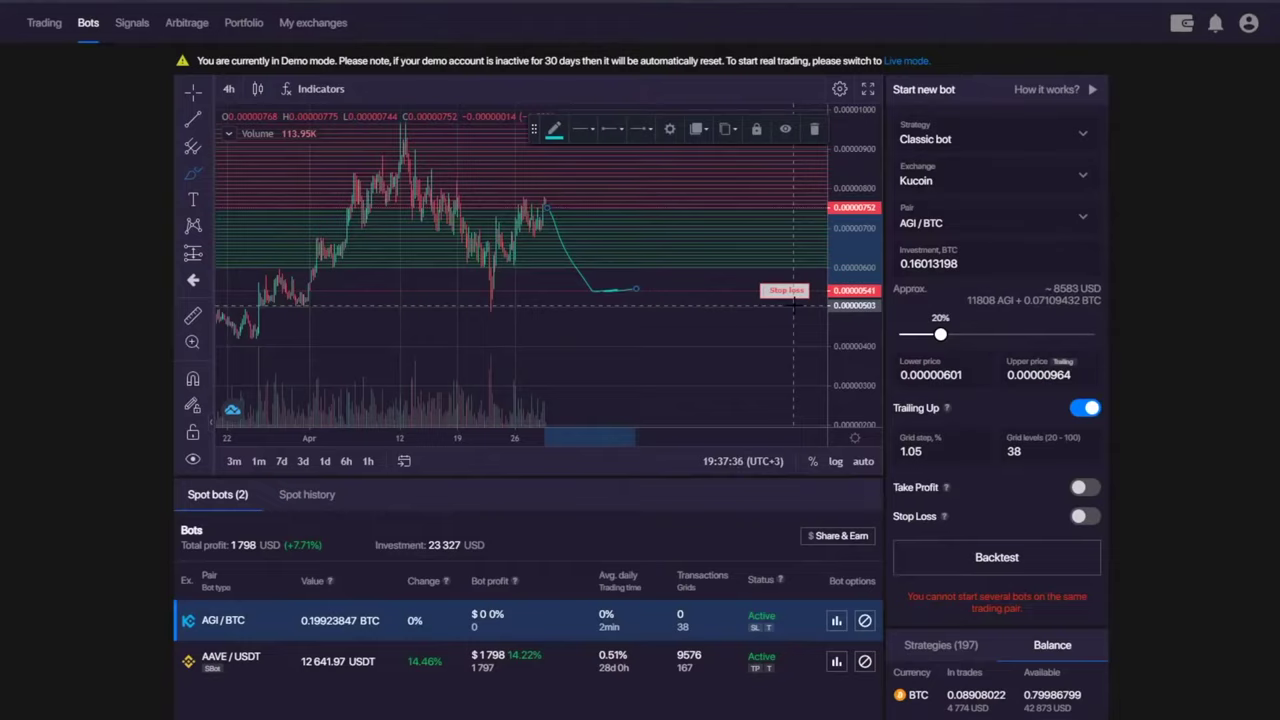
{"action": "mouse_move", "coordinate": [633, 290]}
{"action": "left_mouse_down"}
{"action": "mouse_move", "coordinate": [685, 400]}
{"action": "mouse_move", "coordinate": [680, 374]}
{"action": "mouse_move", "coordinate": [666, 402]}
{"action": "left_mouse_up"}
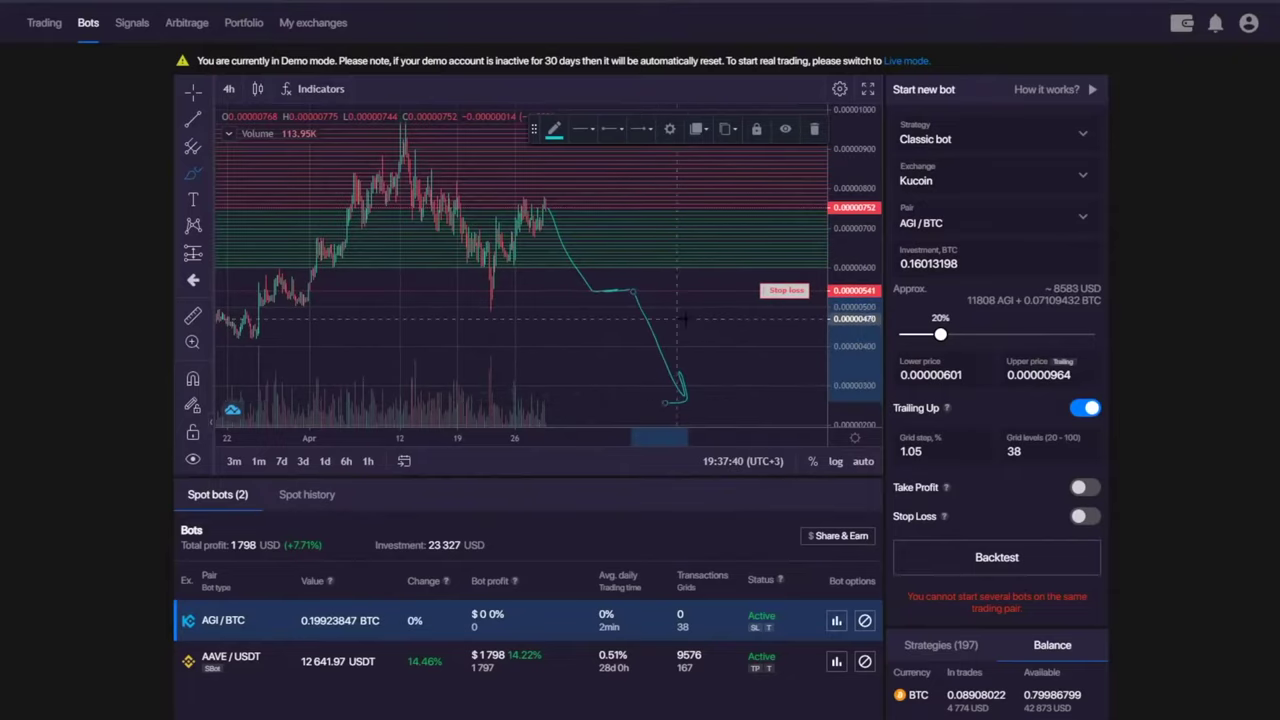
- Remove both brush strokes from the AGI/BTC chart
{"action": "left_click", "coordinate": [814, 128]}
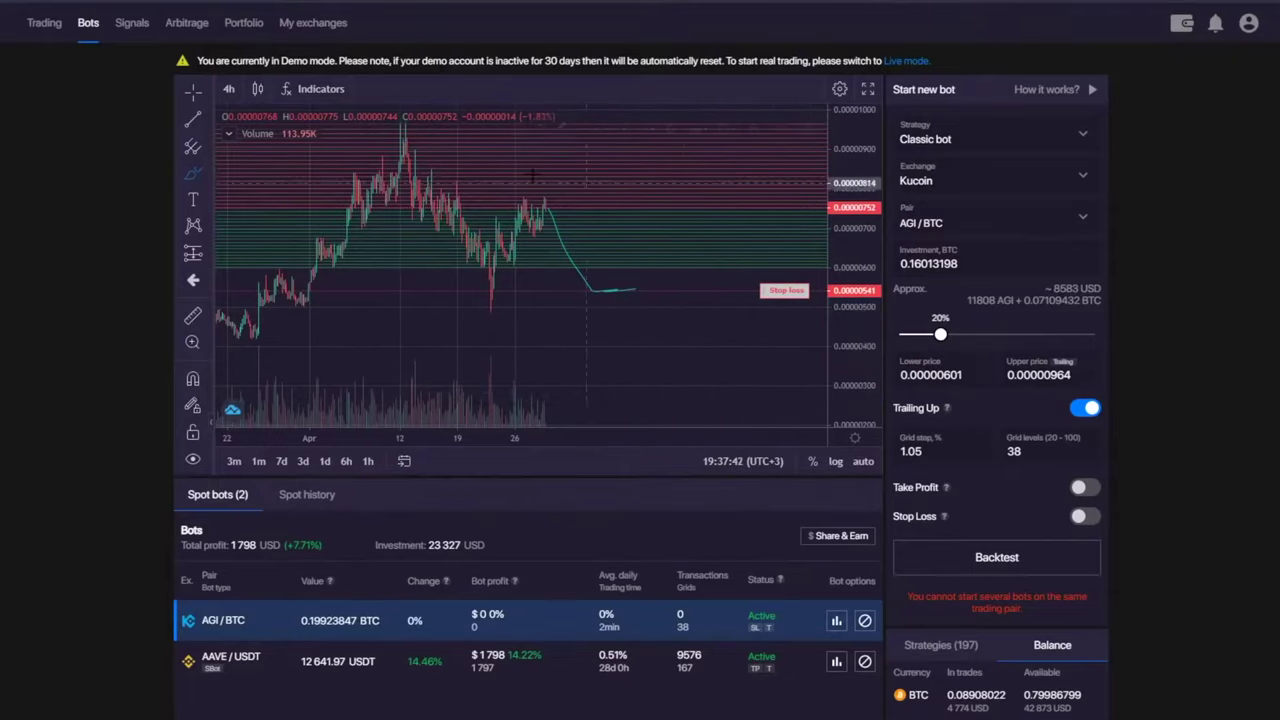
{"action": "right_click", "coordinate": [668, 320]}
{"action": "left_click", "coordinate": [719, 367]}
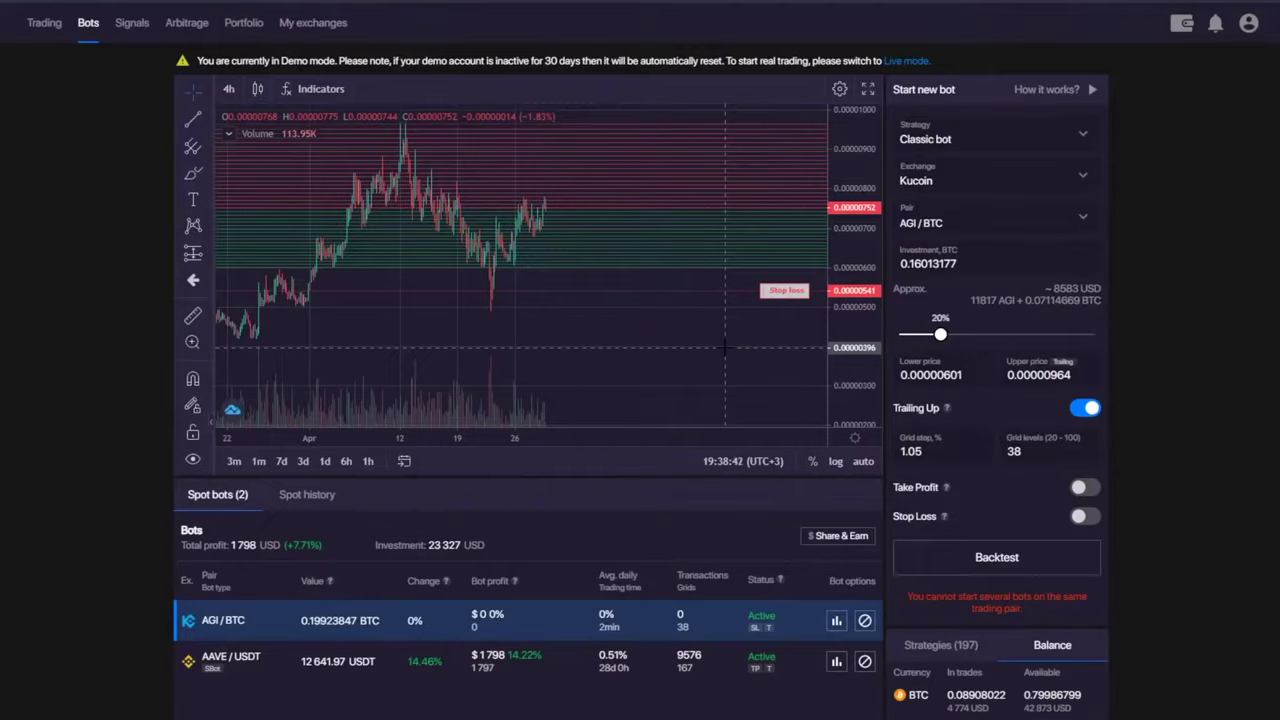
- View the strategies available for a new bot and keep Classic bot selected
{"action": "left_click", "coordinate": [1017, 138]}
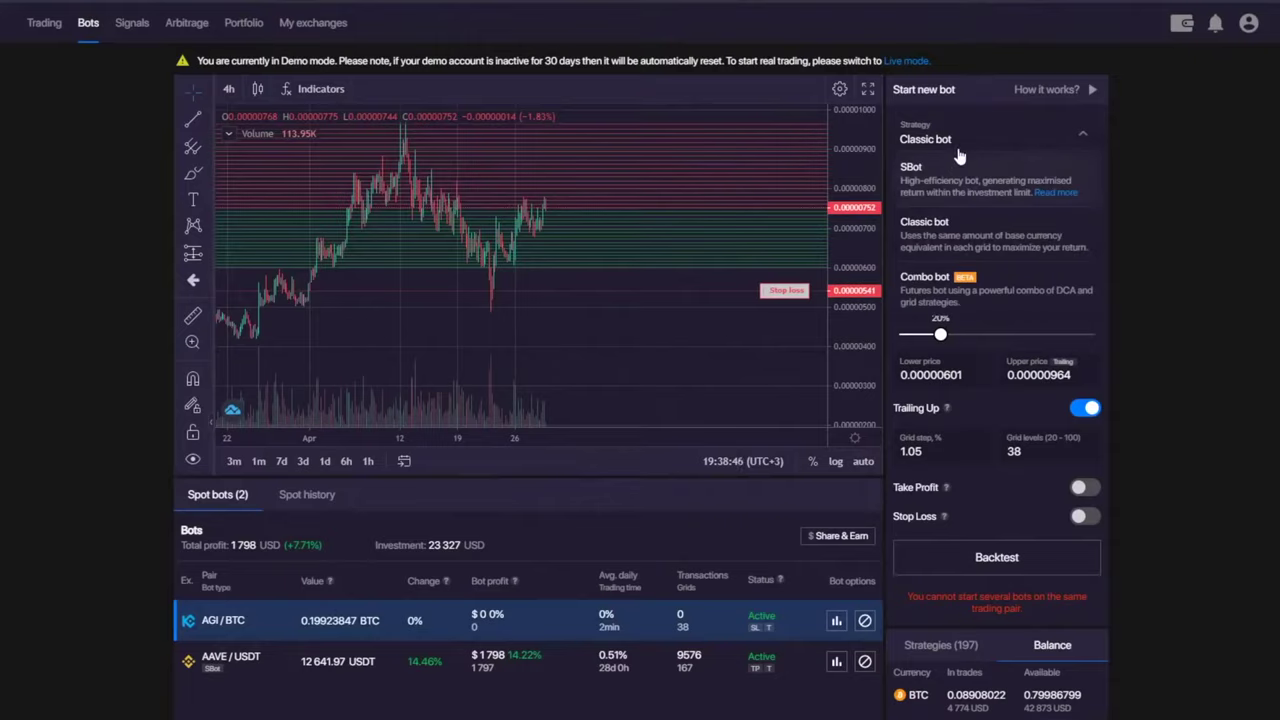
{"action": "left_click", "coordinate": [965, 152]}
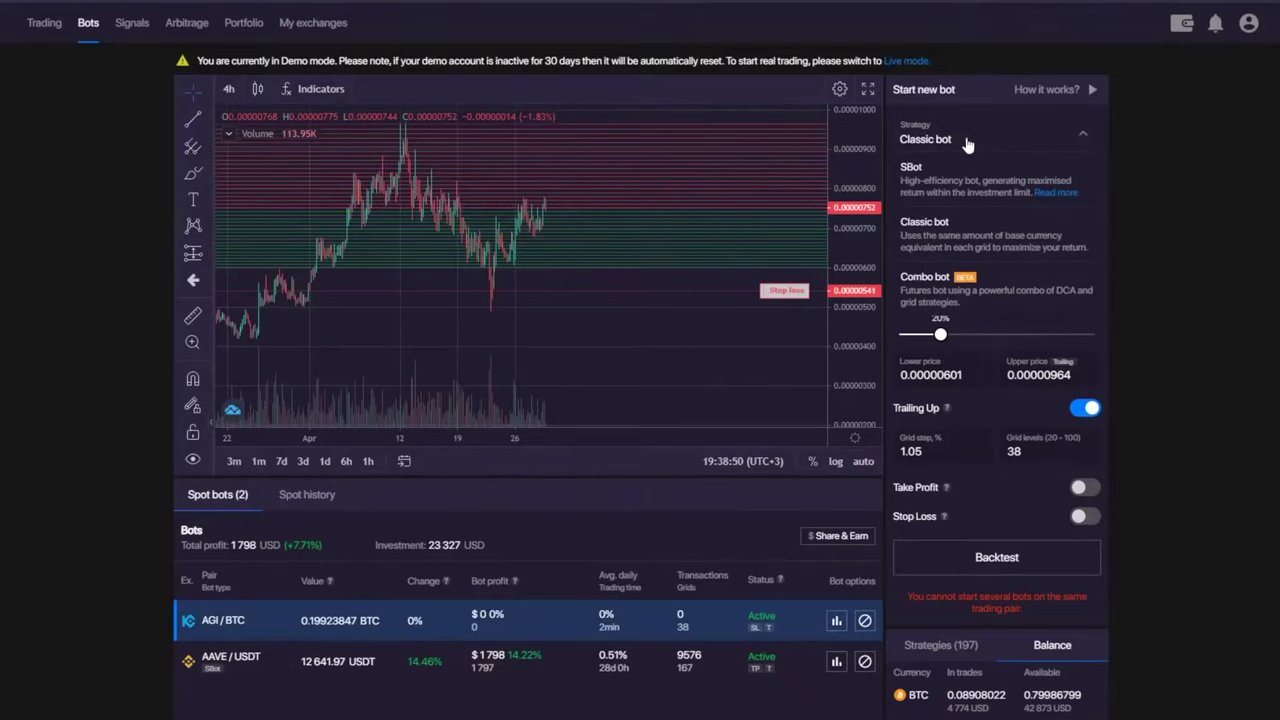
{"action": "left_click", "coordinate": [1239, 201]}
- Enlarge the page to 125% and examine the change and bot profit of the running spot bots
{"action": "scroll", "coordinate": [1164, 330], "scroll_direction": "down", "scroll_amount": 1}
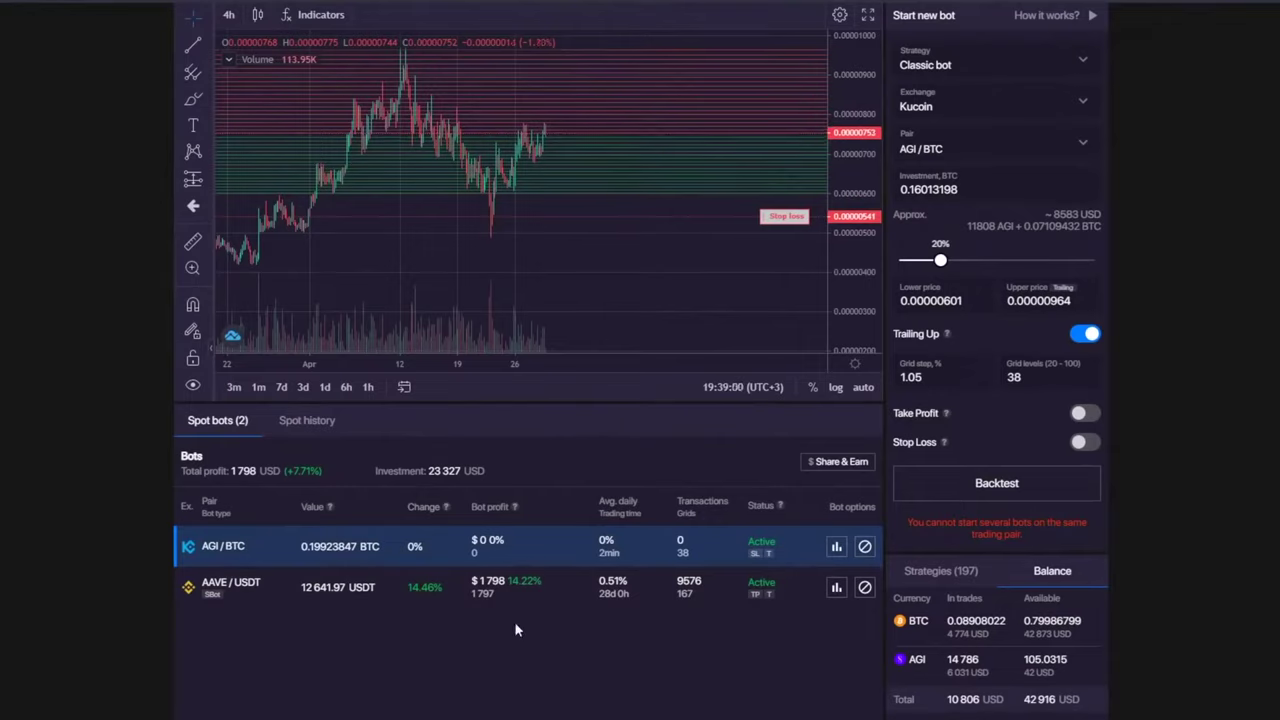
{"action": "key", "text": "ctrl+plus"}
{"action": "key", "text": "ctrl+plus"}
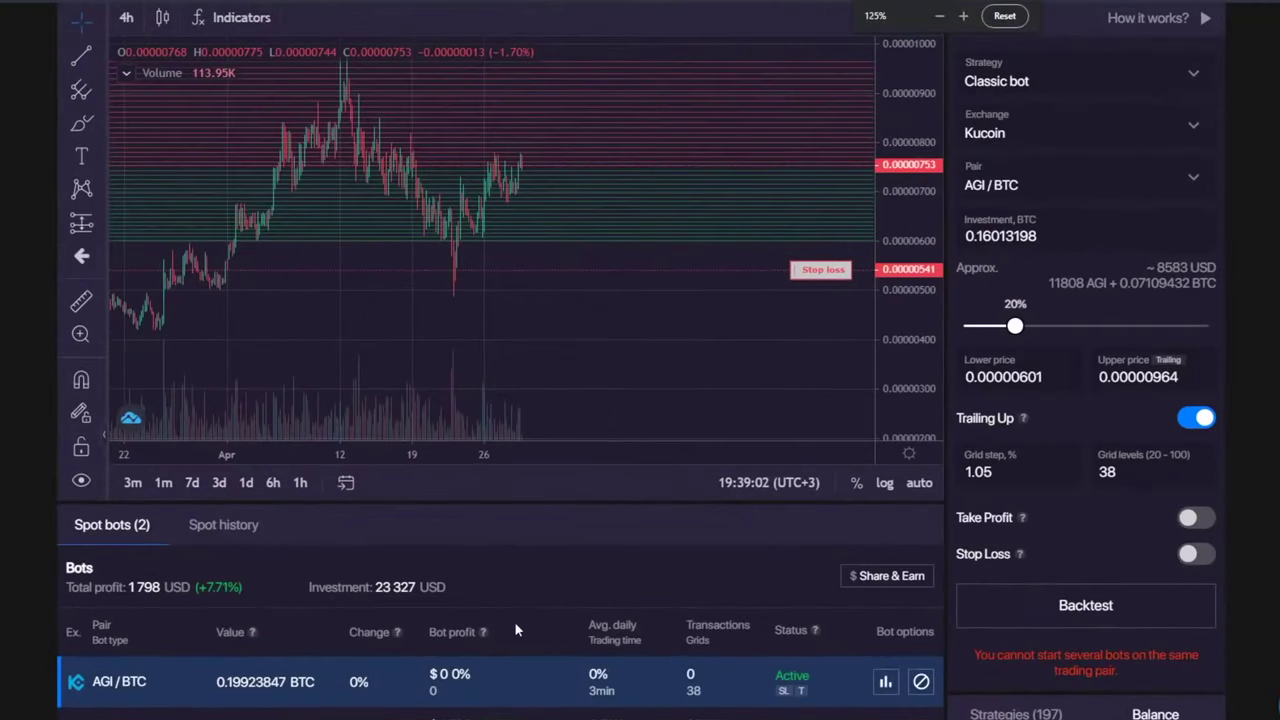
{"action": "scroll", "coordinate": [527, 487], "scroll_direction": "down", "scroll_amount": 2}
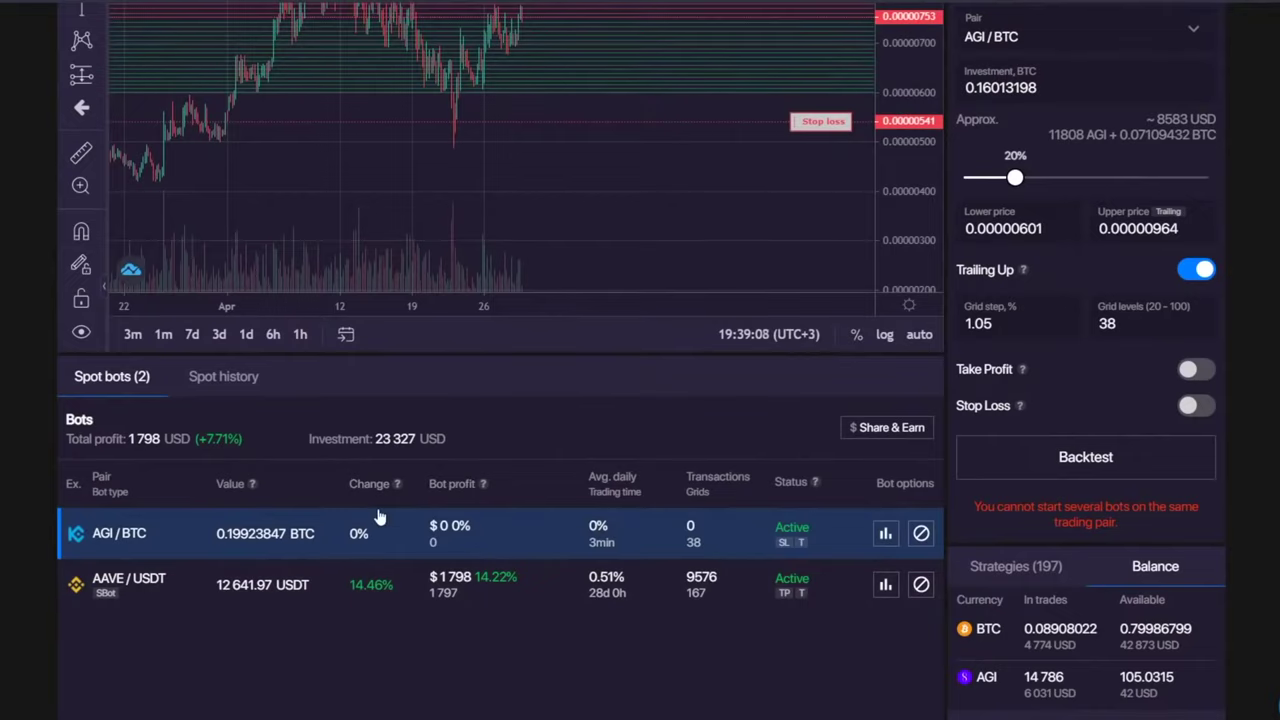
{"action": "scroll", "coordinate": [737, 177], "scroll_direction": "down", "scroll_amount": 3}
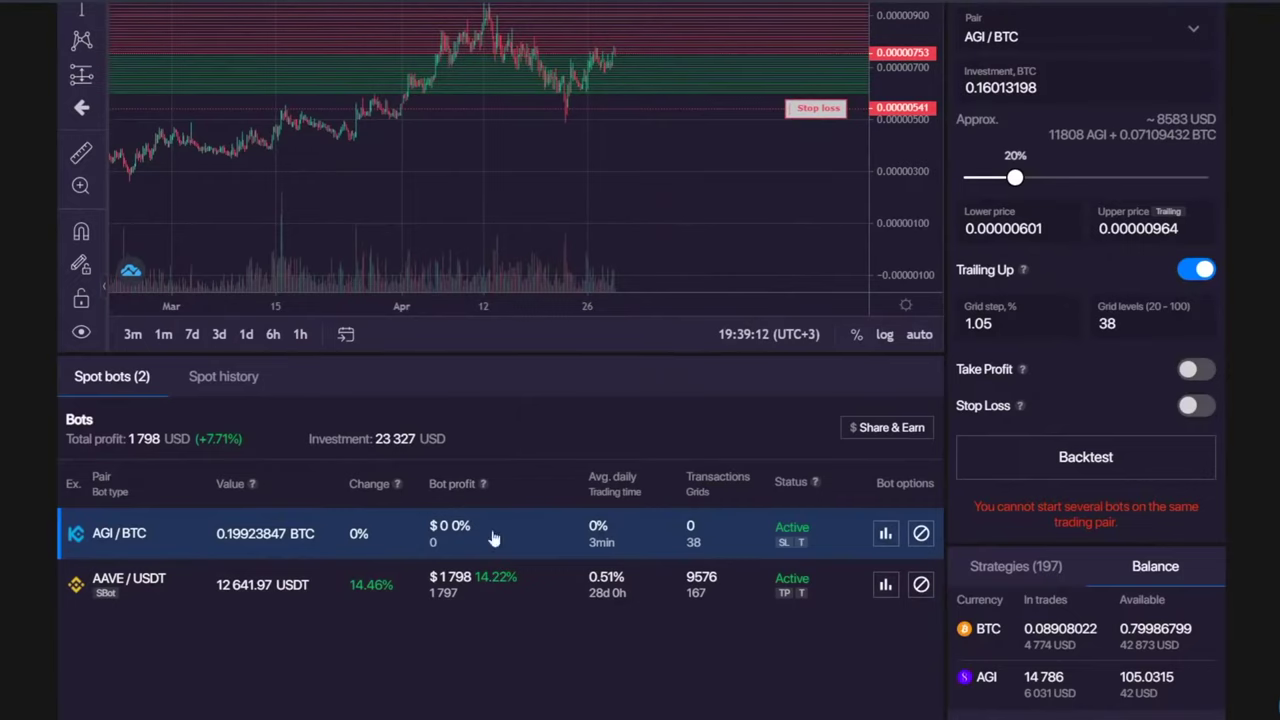
{"action": "scroll", "coordinate": [492, 540], "scroll_direction": "up", "scroll_amount": 1}
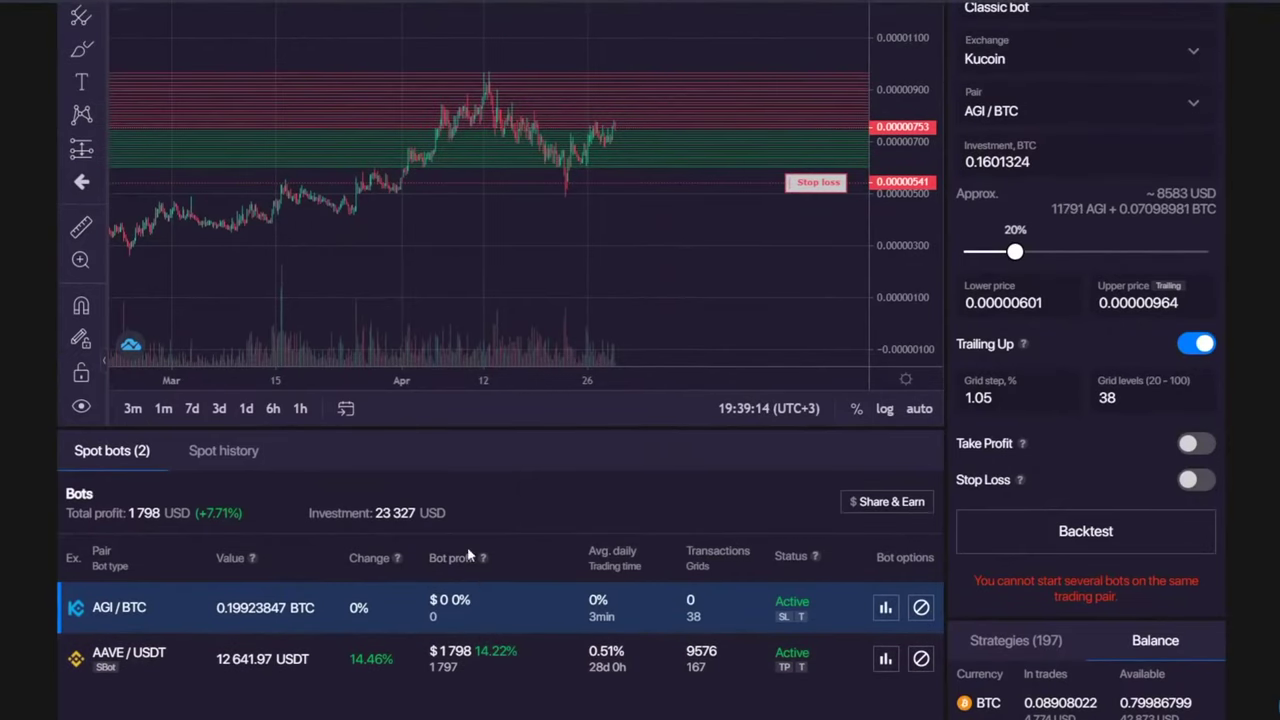
- Show the AAVE/USDT bot on the chart and draw a Brush curve over its early April trades
{"action": "left_click", "coordinate": [493, 662]}
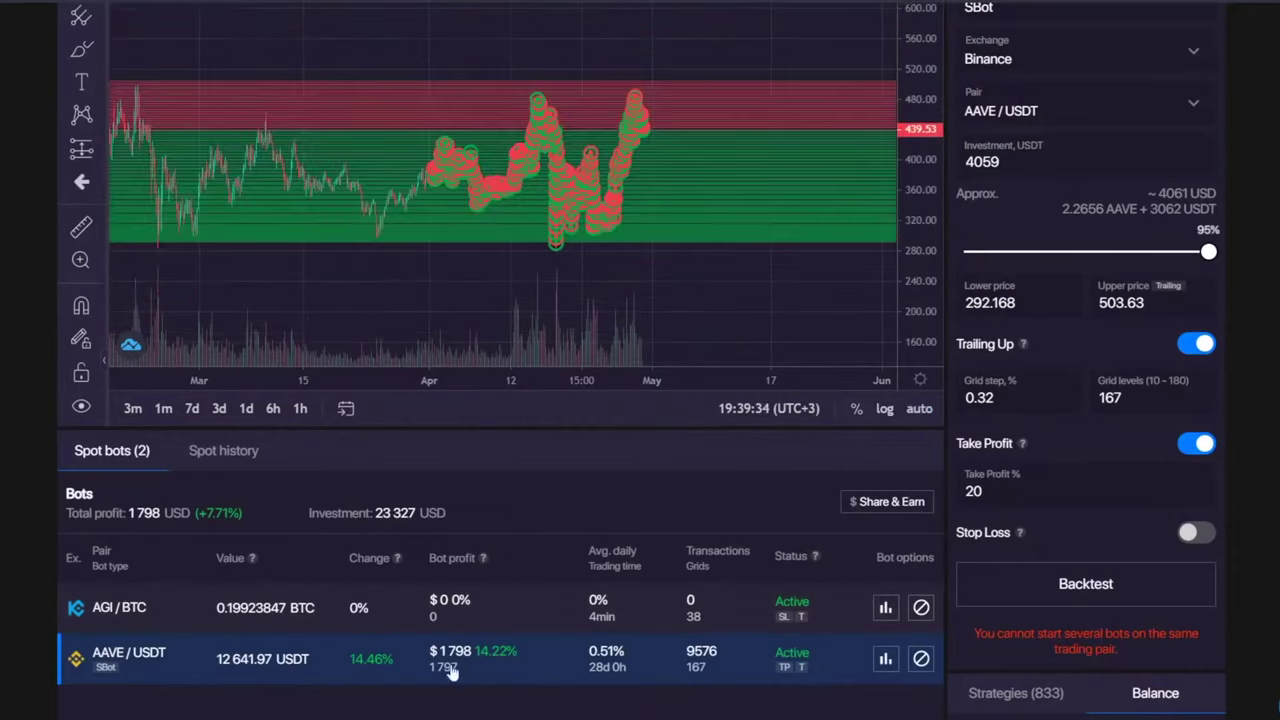
{"action": "left_click_drag", "start_coordinate": [437, 261], "coordinate": [313, 304]}
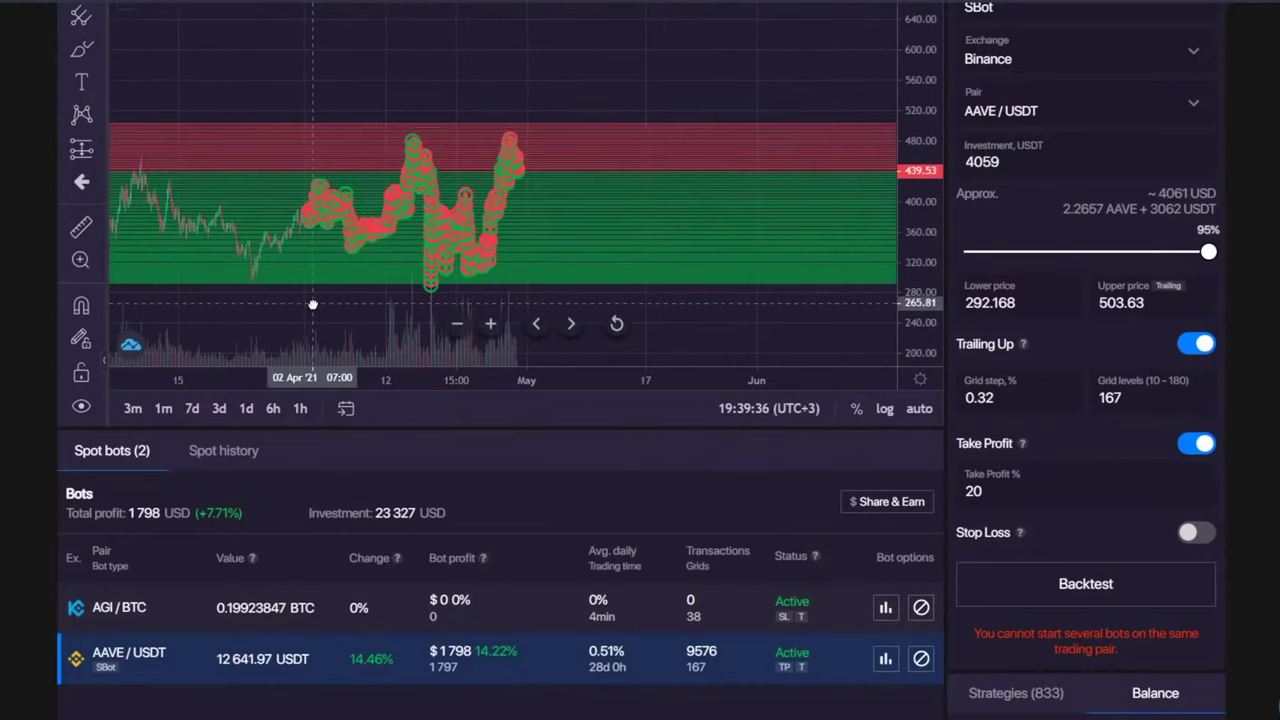
{"action": "left_click", "coordinate": [81, 49]}
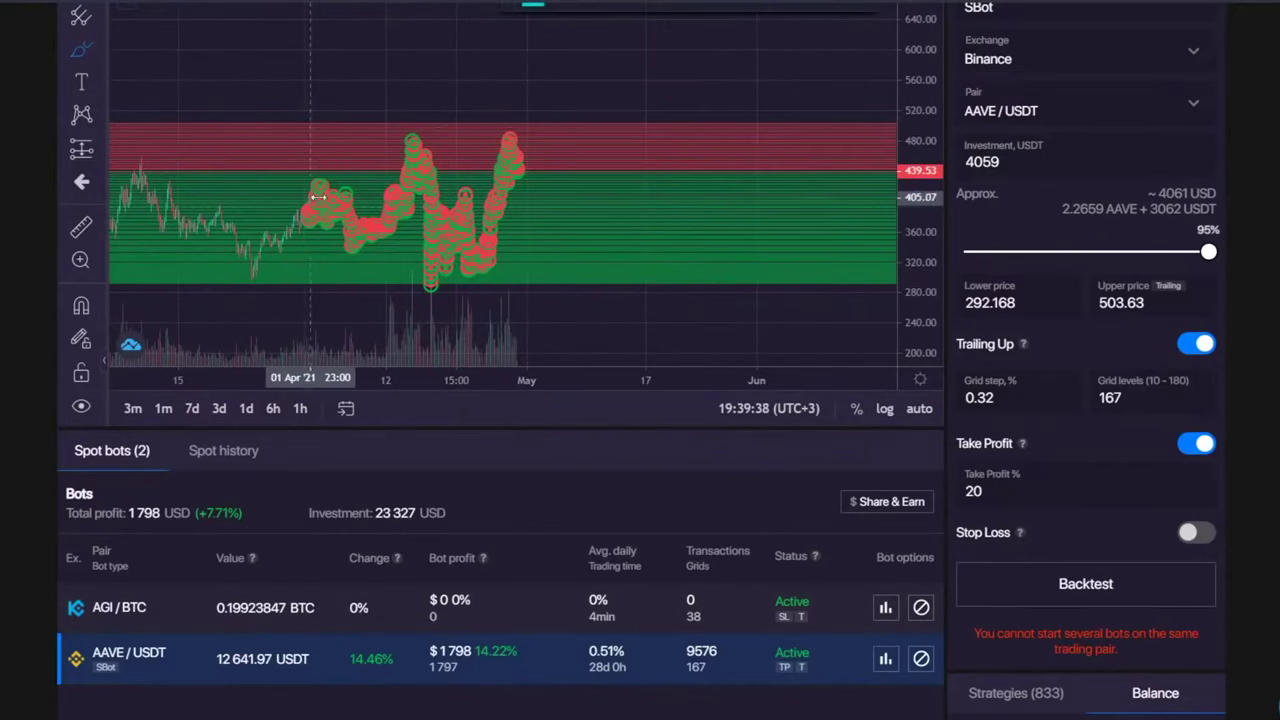
{"action": "left_click_drag", "start_coordinate": [318, 197], "coordinate": [379, 246]}
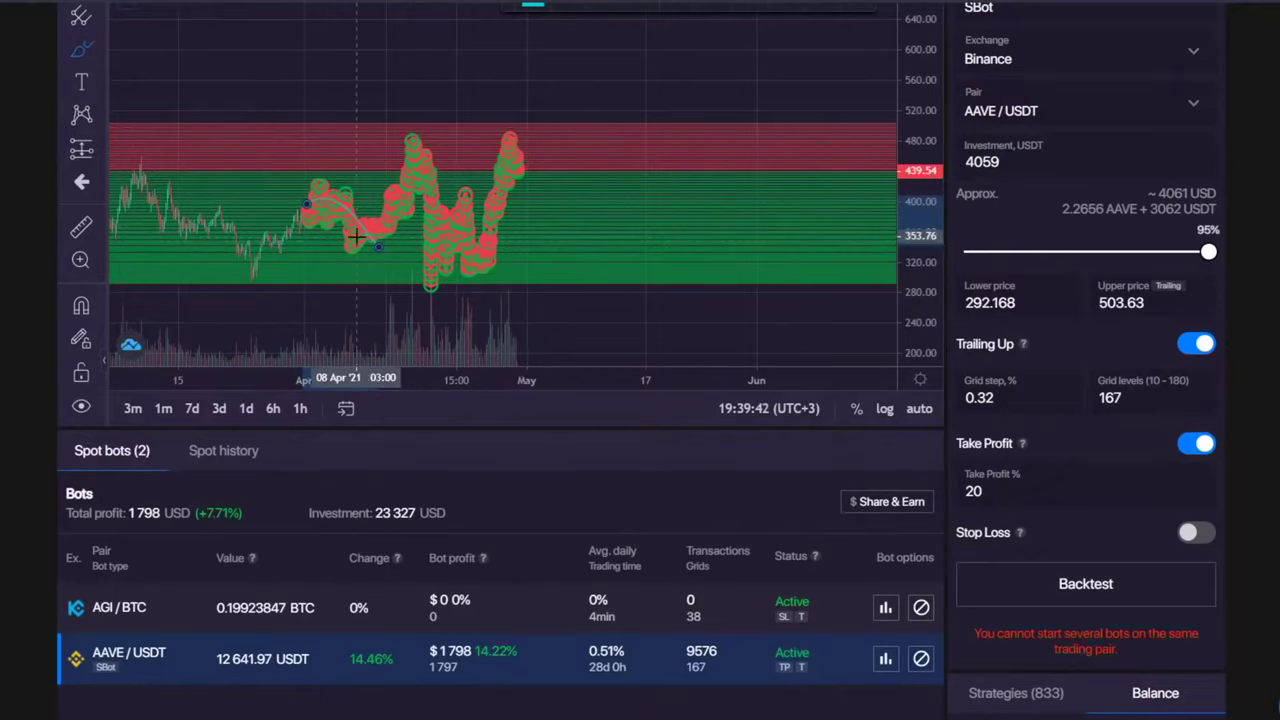
- Examine the AAVE/USDT bot's individual buy and sell trades along the drawn curve and across its whole grid range
{"action": "scroll", "coordinate": [367, 235], "scroll_direction": "up", "scroll_amount": 3}
{"action": "scroll", "coordinate": [80, 57], "scroll_direction": "up", "scroll_amount": 2}
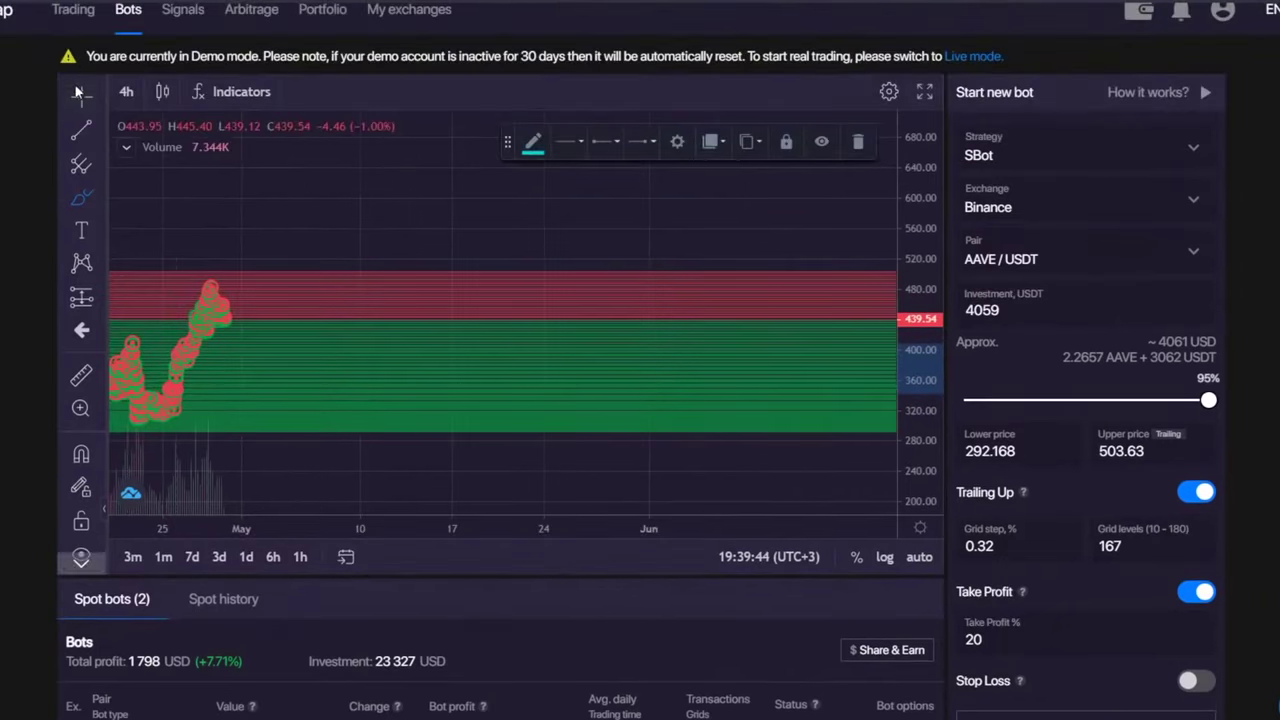
{"action": "scroll", "coordinate": [417, 191], "scroll_direction": "down", "scroll_amount": 6}
{"action": "scroll", "coordinate": [913, 404], "scroll_direction": "up", "scroll_amount": 3}
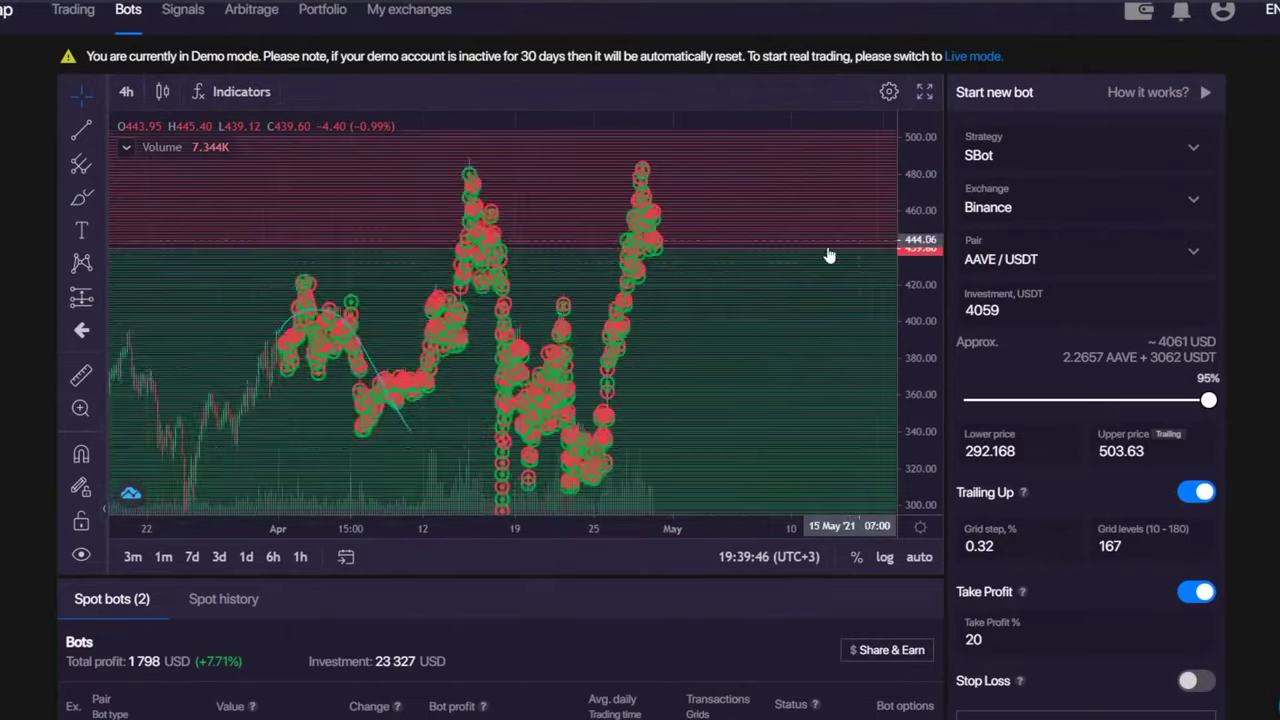
{"action": "scroll", "coordinate": [306, 257], "scroll_direction": "up", "scroll_amount": 5}
{"action": "scroll", "coordinate": [373, 204], "scroll_direction": "up", "scroll_amount": 6}
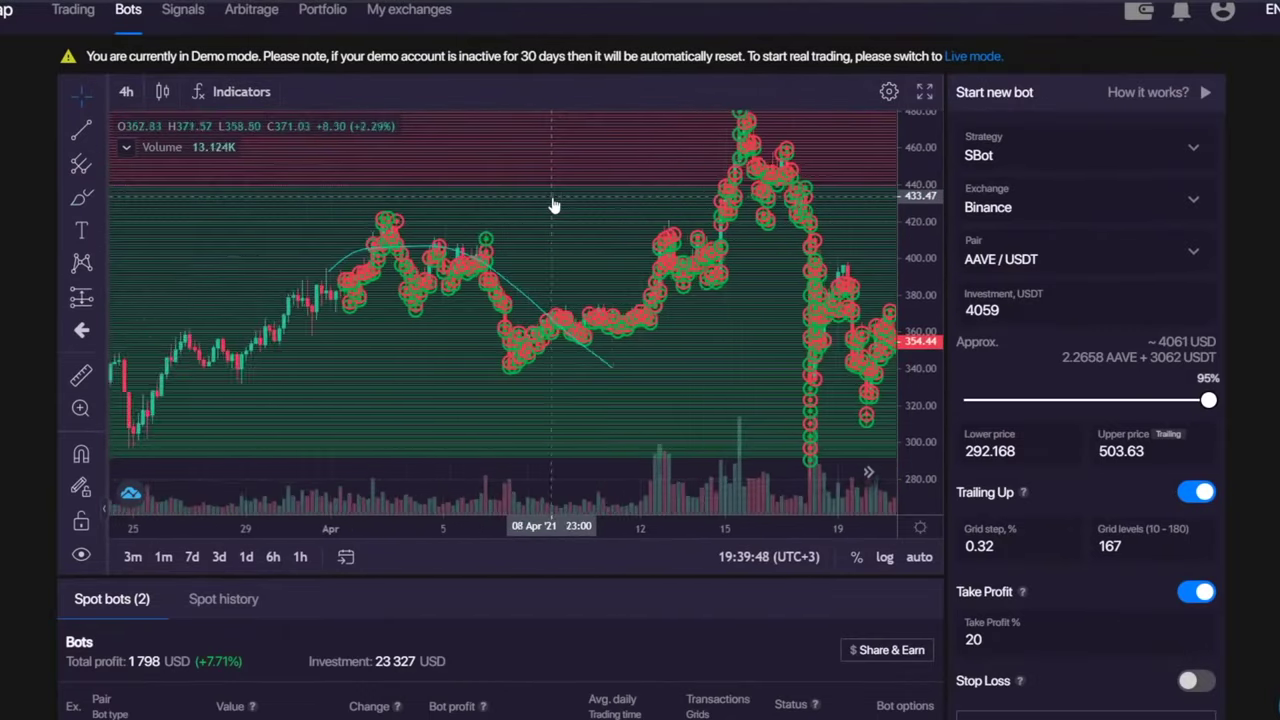
{"action": "scroll", "coordinate": [810, 160], "scroll_direction": "up", "scroll_amount": 2}
{"action": "scroll", "coordinate": [810, 160], "scroll_direction": "up", "scroll_amount": 3}
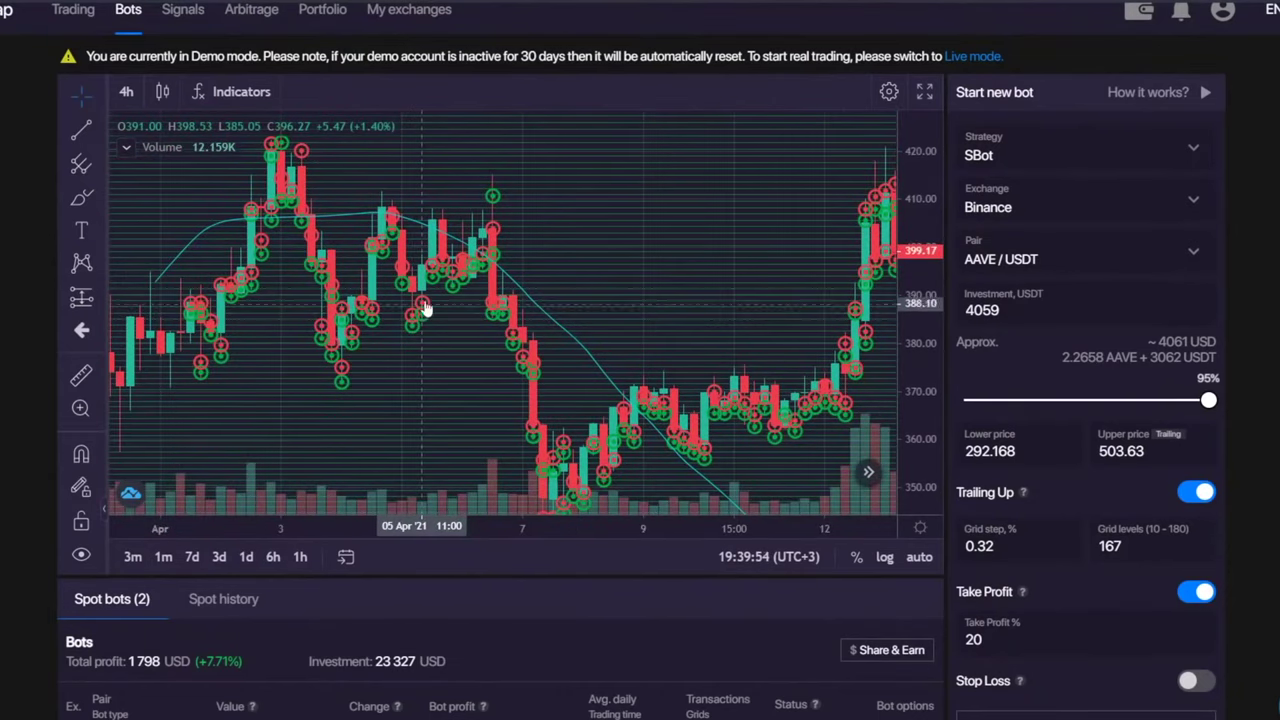
{"action": "scroll", "coordinate": [649, 320], "scroll_direction": "down", "scroll_amount": 5}
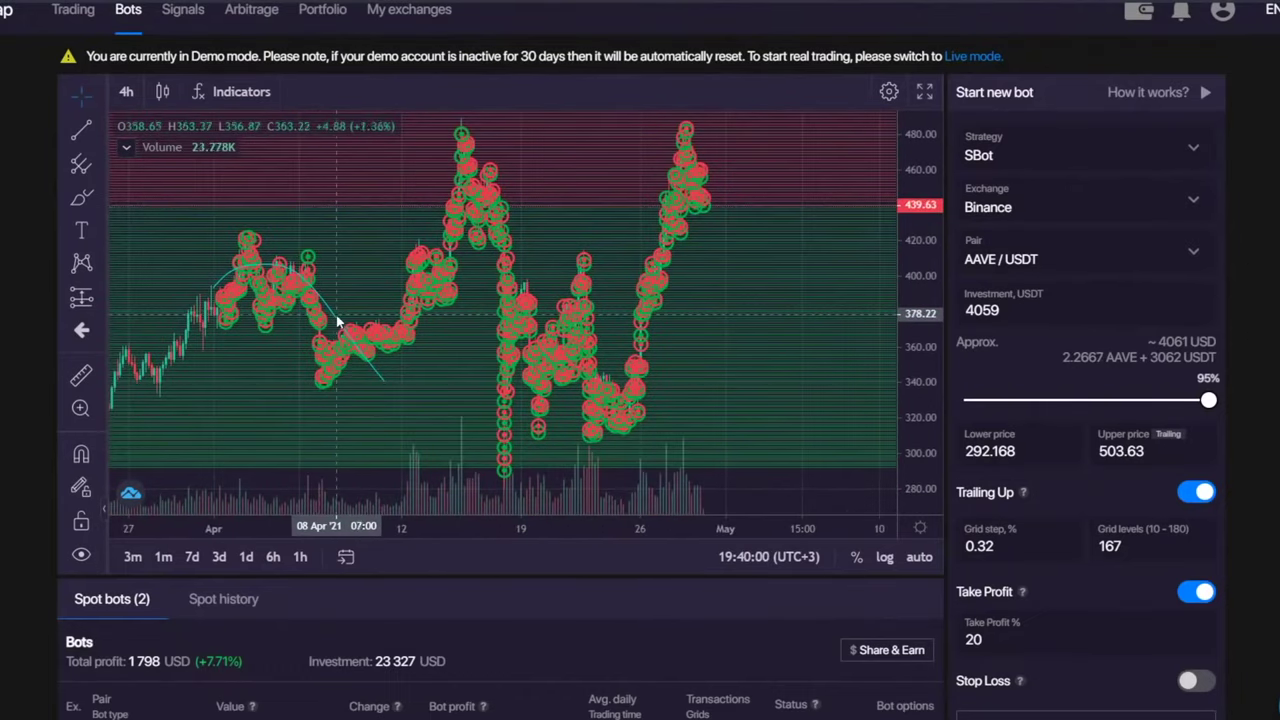
{"action": "left_click_drag", "start_coordinate": [899, 162], "coordinate": [923, 294]}
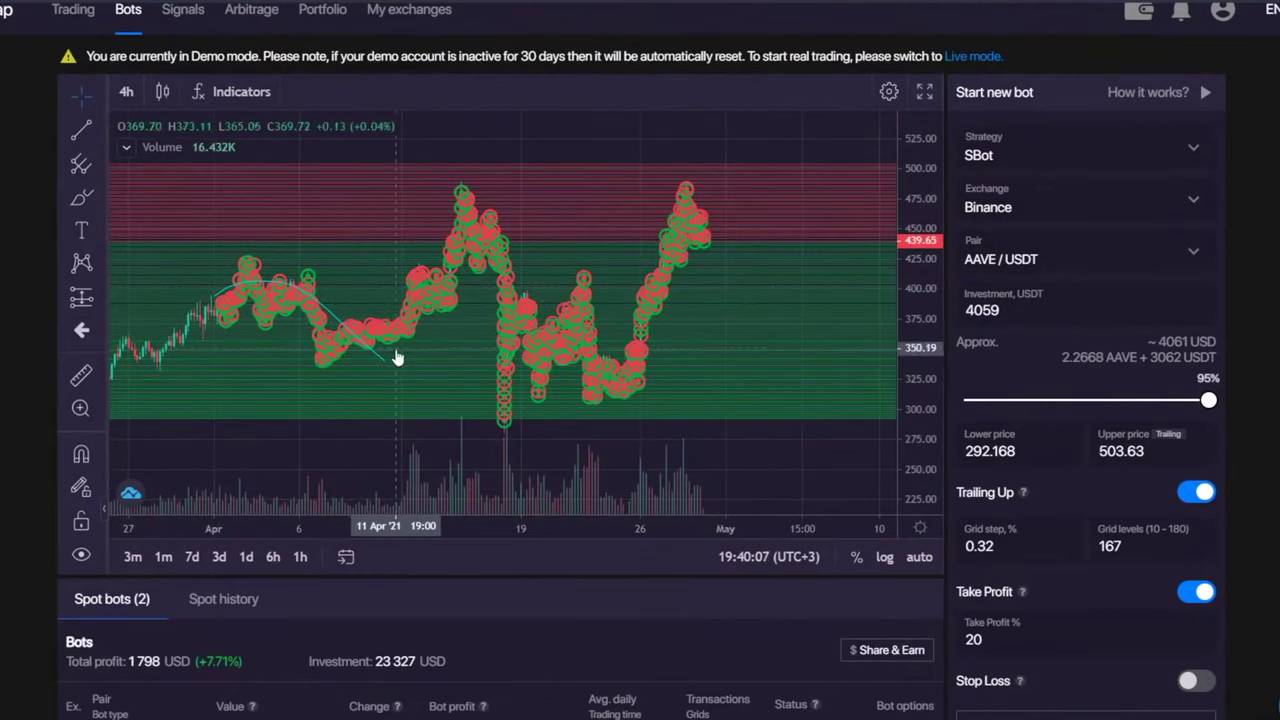
{"action": "scroll", "coordinate": [528, 343], "scroll_direction": "down", "scroll_amount": 1}
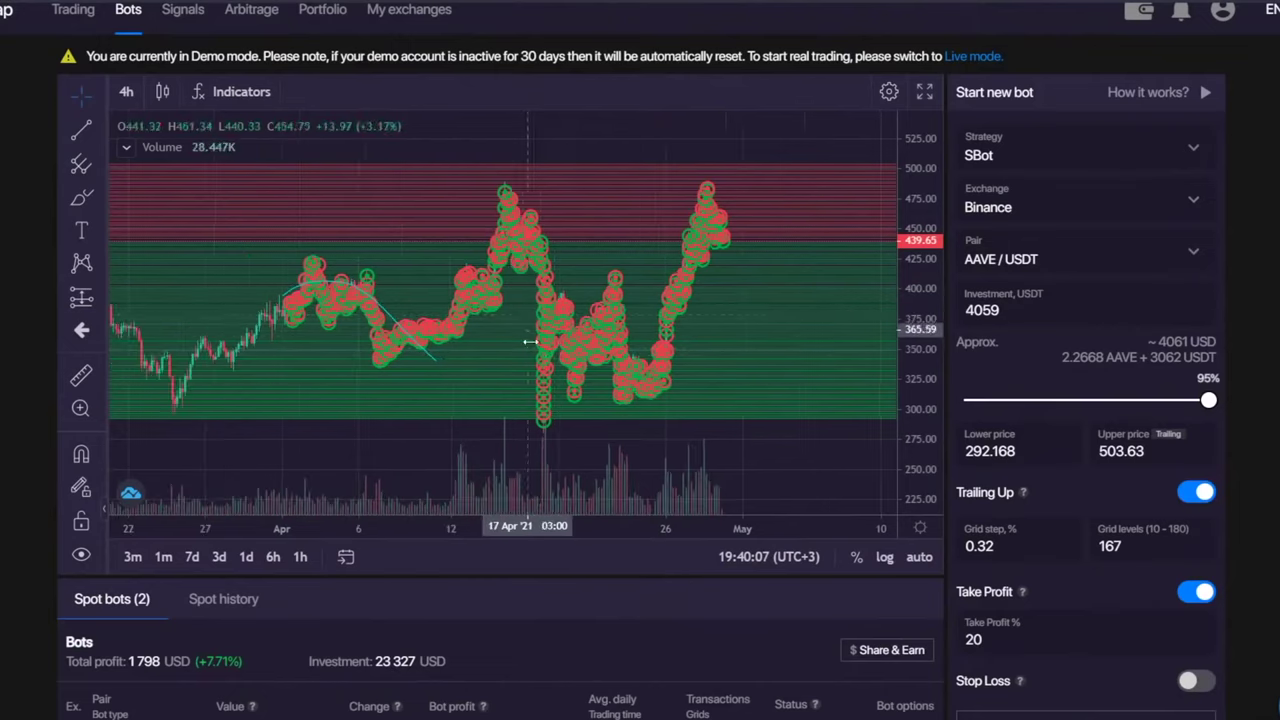
{"action": "left_click", "coordinate": [83, 96]}
{"action": "left_click", "coordinate": [137, 100]}
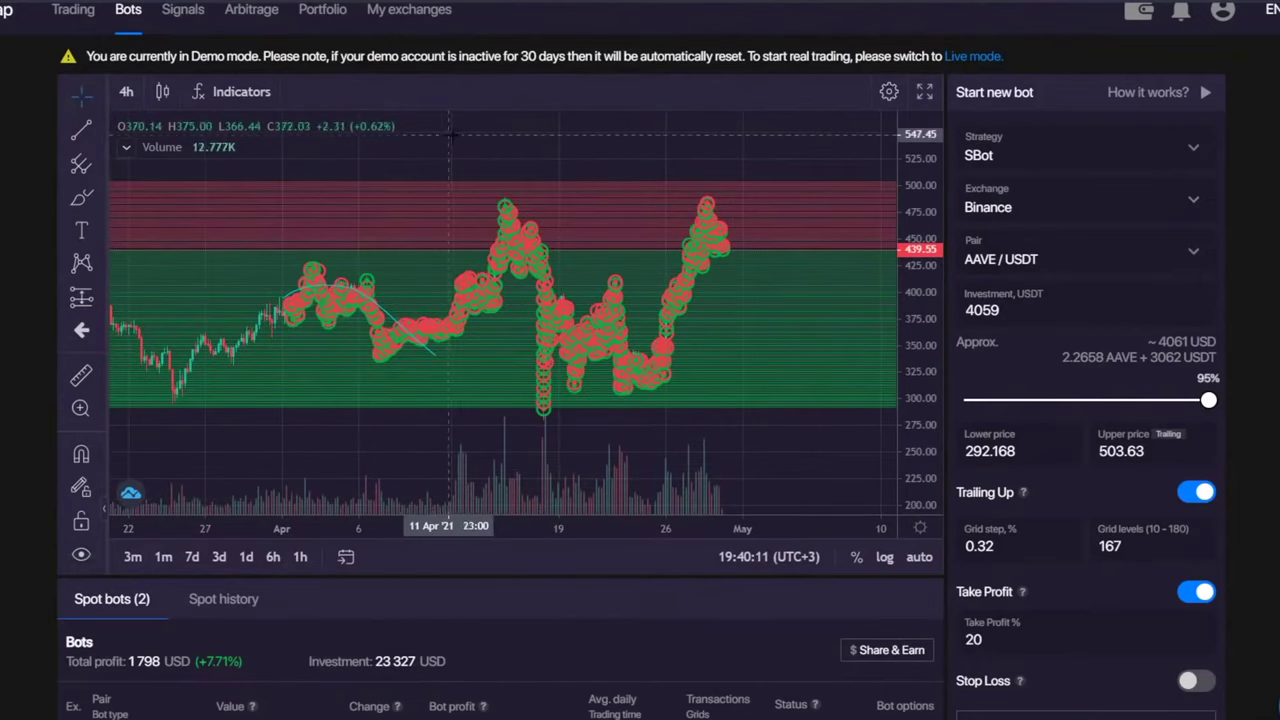
{"action": "left_click_drag", "start_coordinate": [940, 180], "coordinate": [938, 226]}
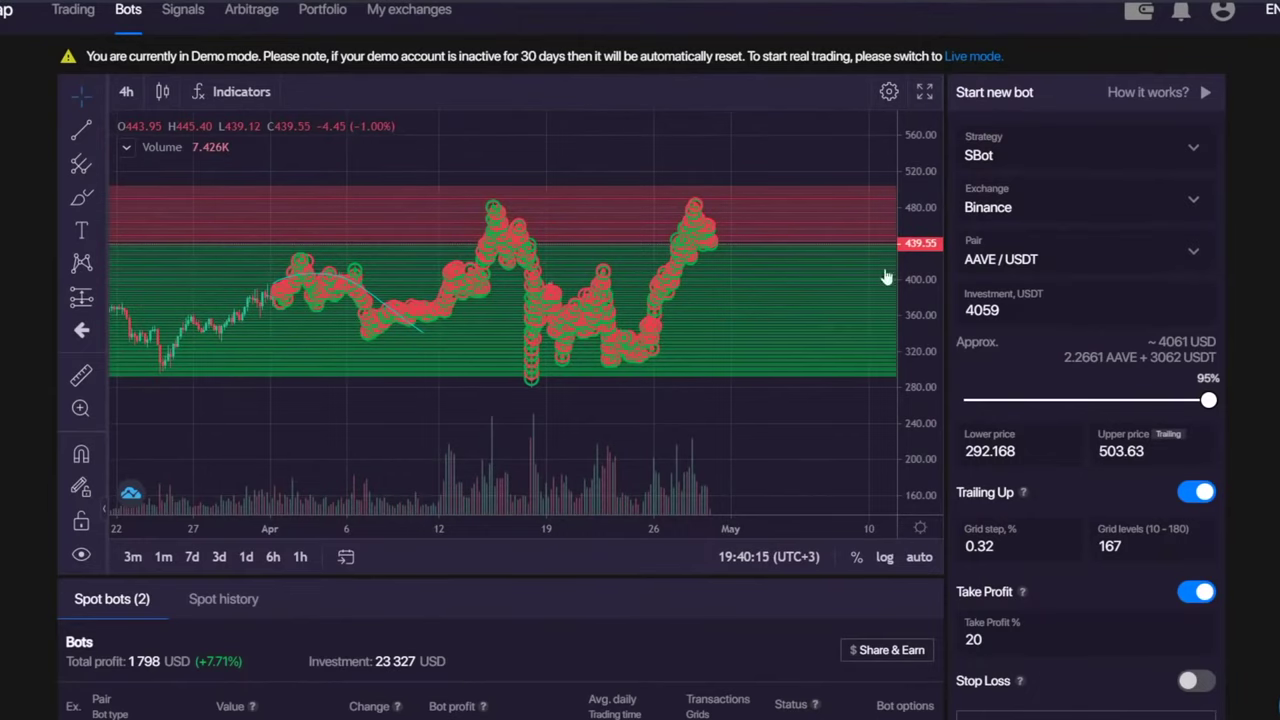
- Review the AAVE/USDT bot's change and bot profit in the list of running bots
{"action": "scroll", "coordinate": [595, 582], "scroll_direction": "down", "scroll_amount": 1}
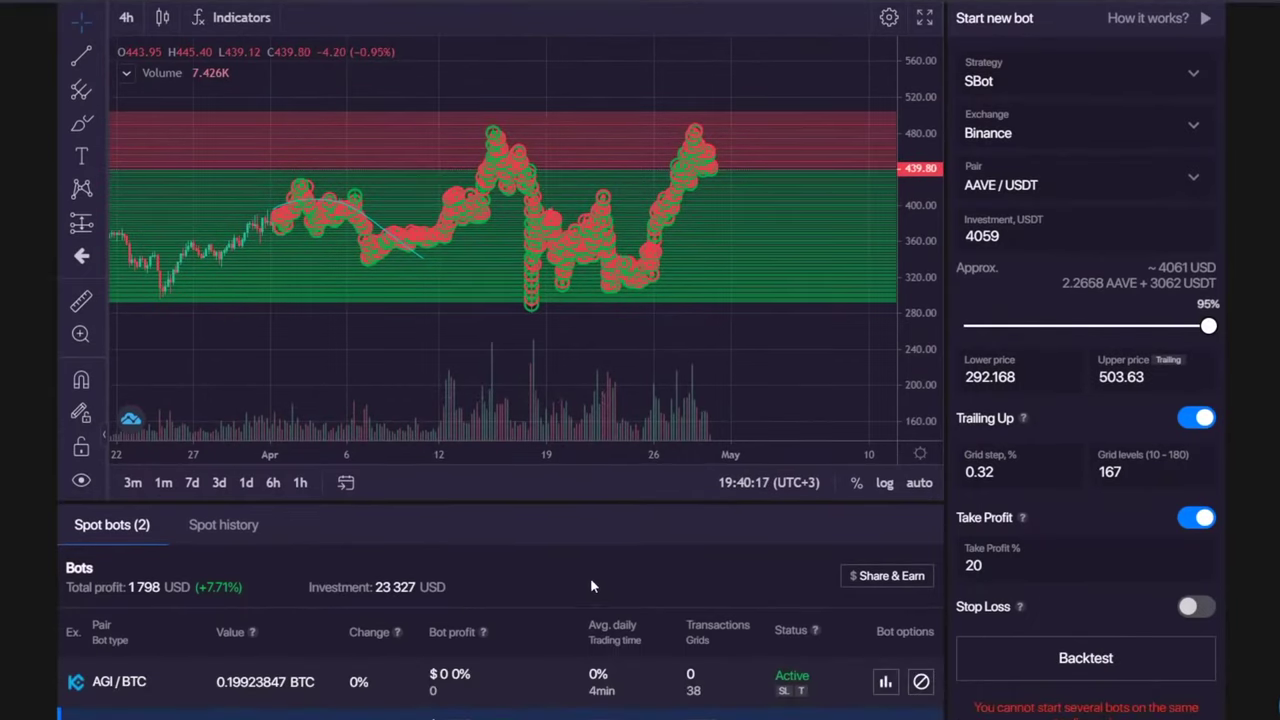
{"action": "scroll", "coordinate": [590, 585], "scroll_direction": "down", "scroll_amount": 1}
{"action": "scroll", "coordinate": [393, 693], "scroll_direction": "up", "scroll_amount": 1}
{"action": "scroll", "coordinate": [383, 642], "scroll_direction": "down", "scroll_amount": 1}
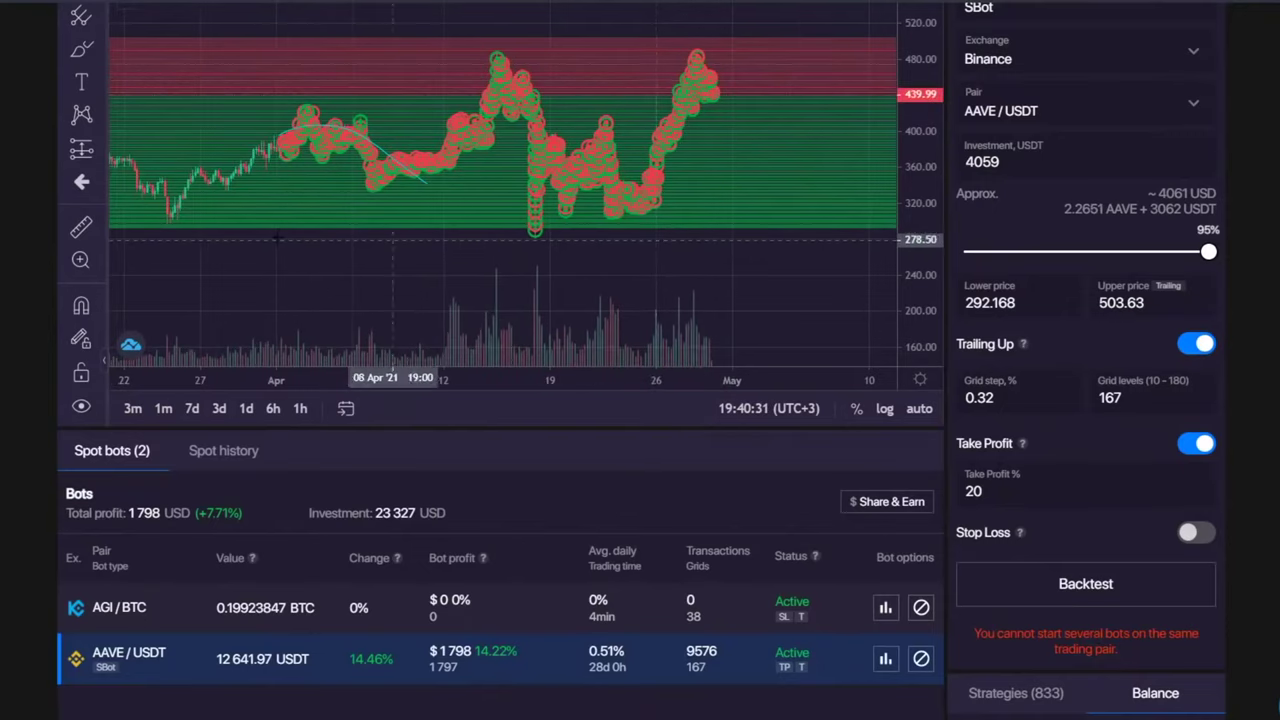
- Switch to the Google Slides presentation and present the QTUM/USDT slide marked Hodl and Current price
{"action": "scroll", "coordinate": [30, 208], "scroll_direction": "up", "scroll_amount": 1}
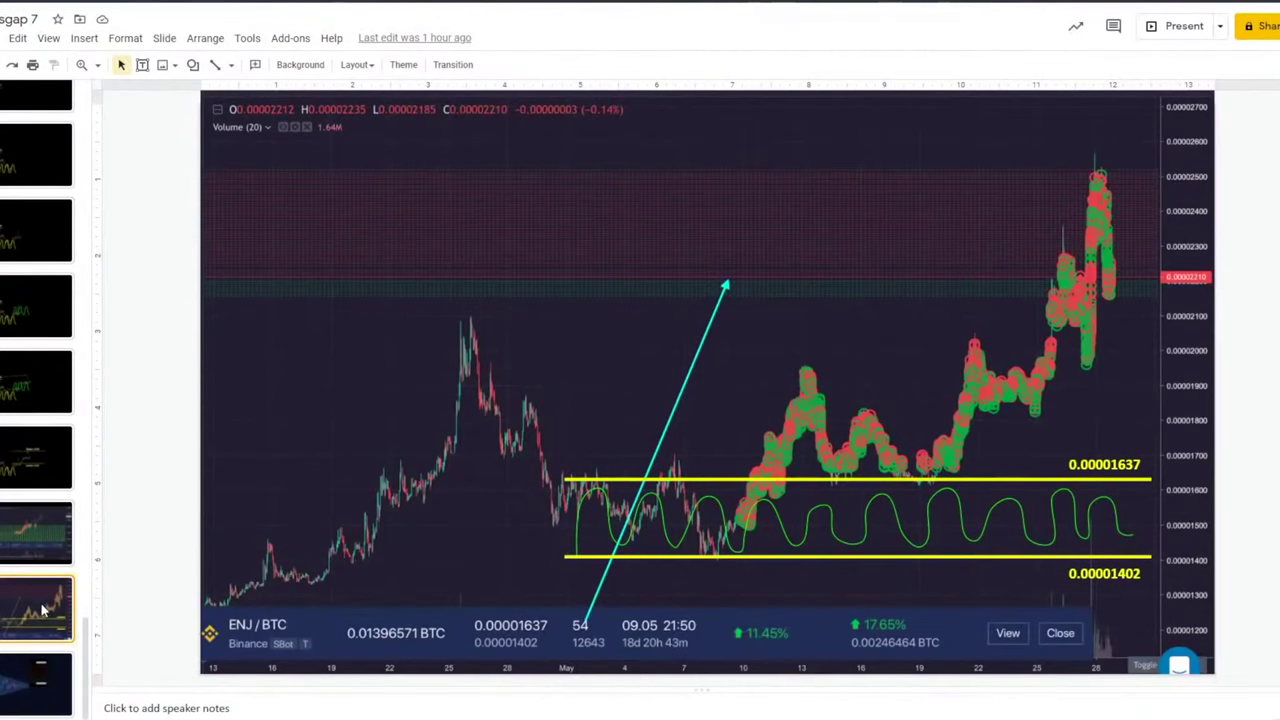
{"action": "scroll", "coordinate": [35, 528], "scroll_direction": "up", "scroll_amount": 3}
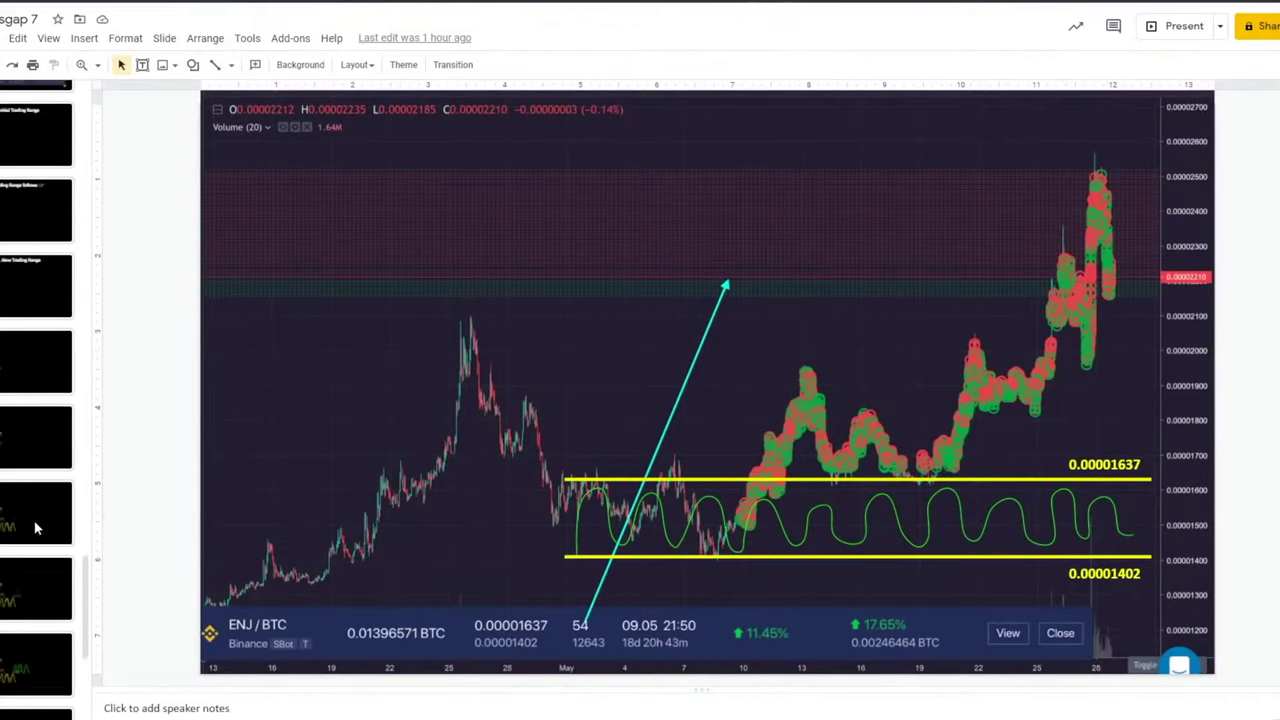
{"action": "scroll", "coordinate": [35, 528], "scroll_direction": "up", "scroll_amount": 3}
{"action": "left_click", "coordinate": [39, 360]}
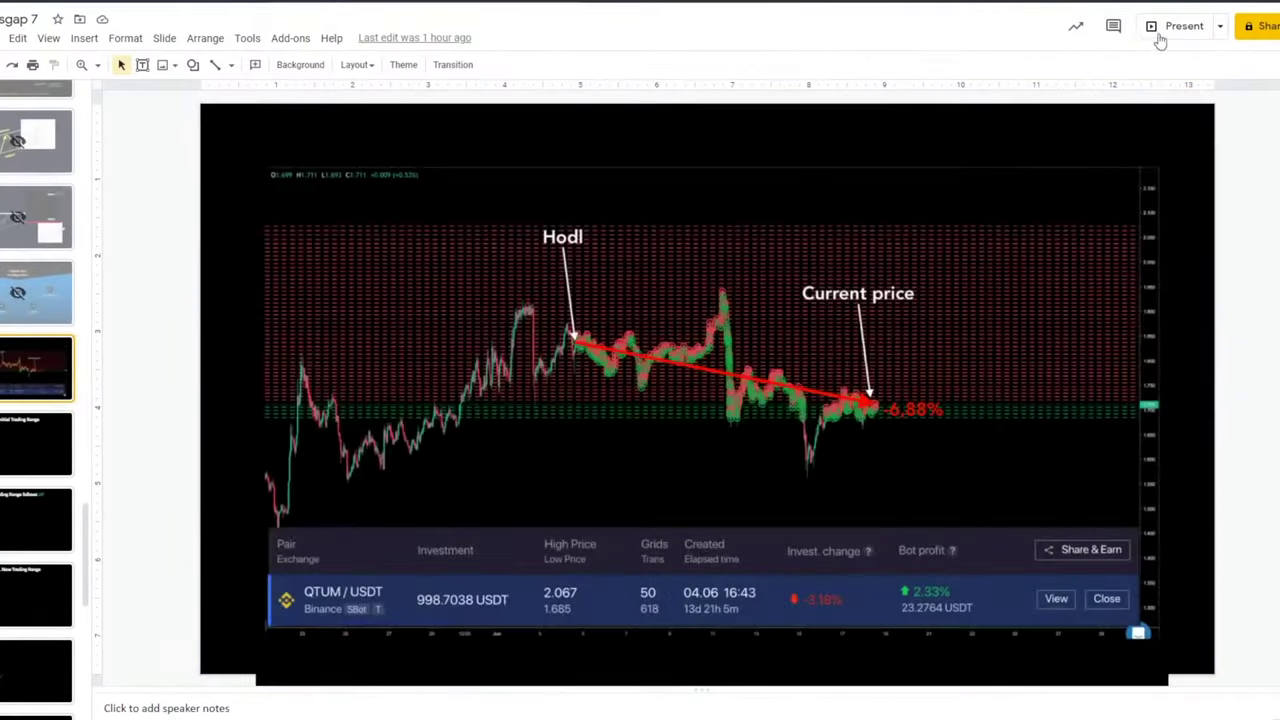
{"action": "left_click", "coordinate": [1178, 26]}
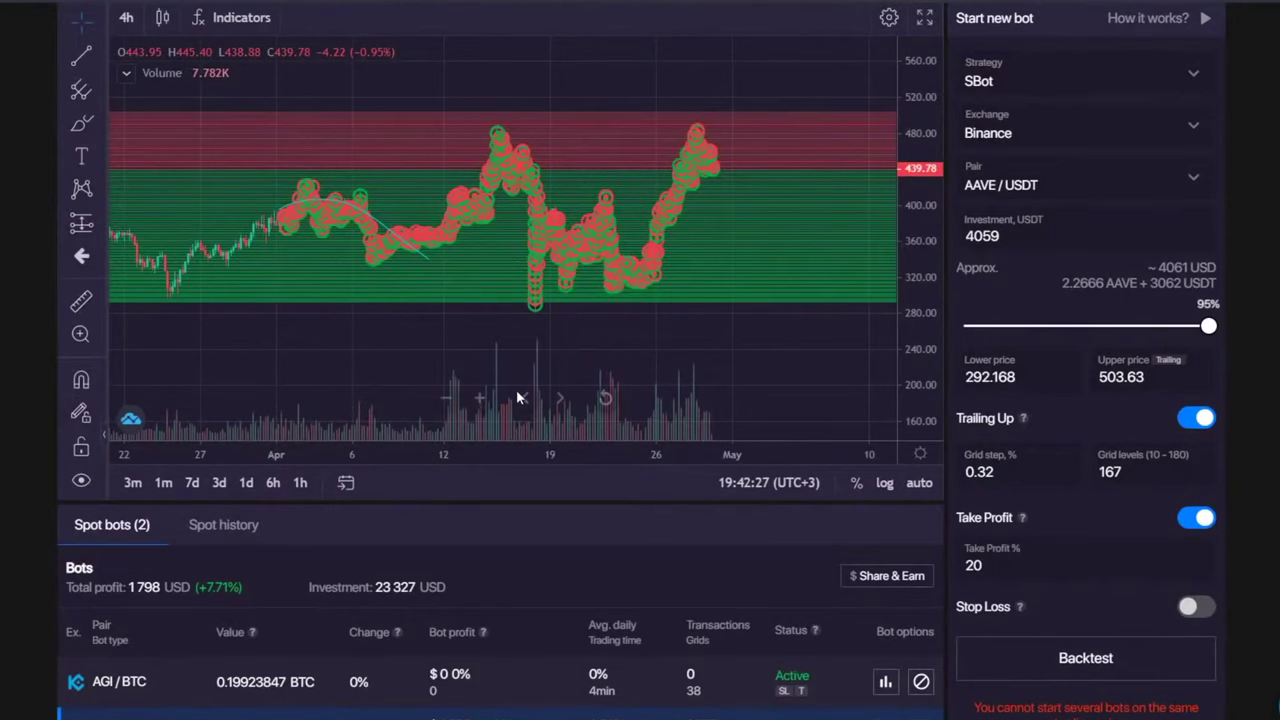
- Compare the AAVE/USDT bot's change and bot profit with its price movement on the chart
{"action": "scroll", "coordinate": [597, 497], "scroll_direction": "down", "scroll_amount": 2}
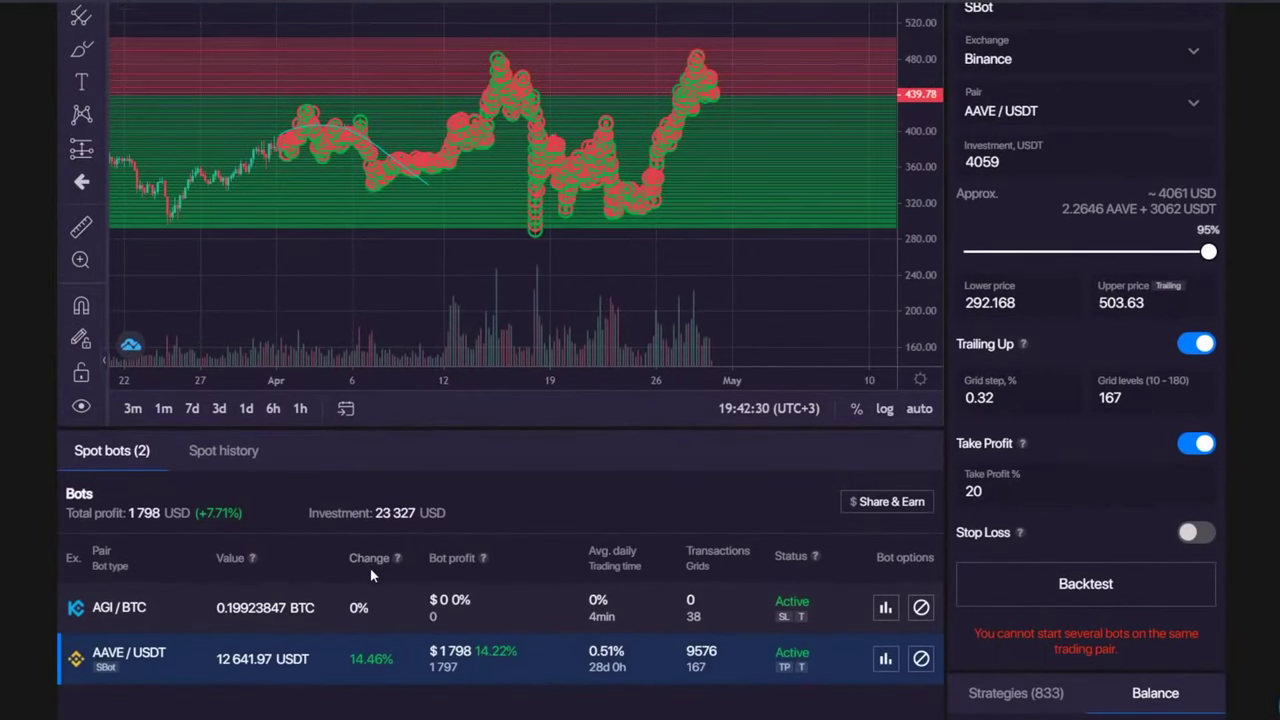
{"action": "scroll", "coordinate": [575, 300], "scroll_direction": "down", "scroll_amount": 3}
{"action": "scroll", "coordinate": [577, 446], "scroll_direction": "up", "scroll_amount": 1}
{"action": "scroll", "coordinate": [577, 446], "scroll_direction": "up", "scroll_amount": 2}
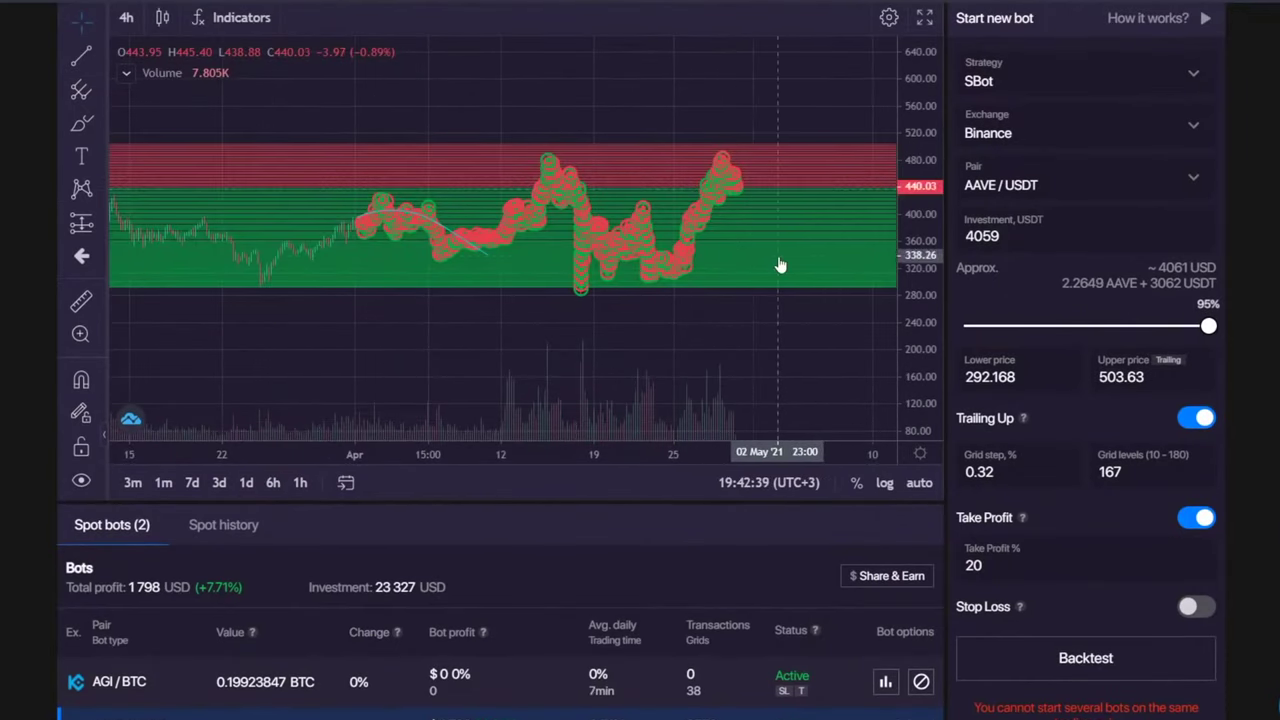
{"action": "scroll", "coordinate": [670, 470], "scroll_direction": "down", "scroll_amount": 1}
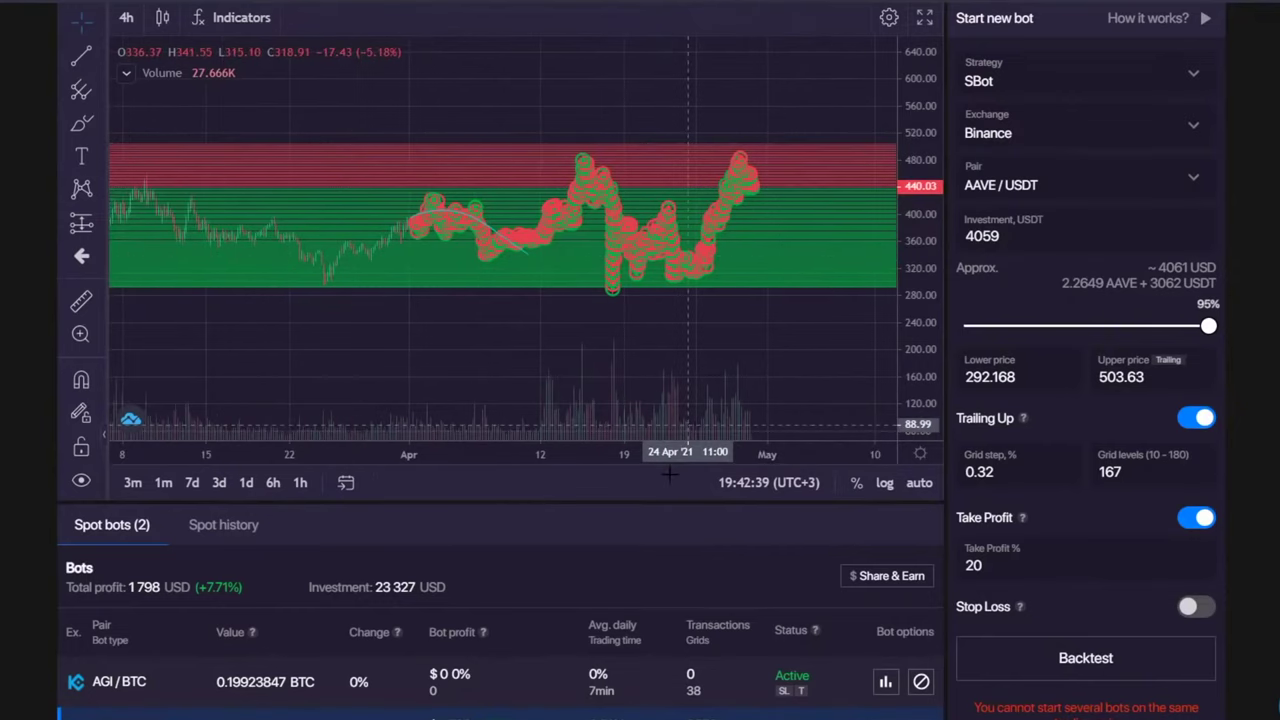
{"action": "scroll", "coordinate": [657, 531], "scroll_direction": "down", "scroll_amount": 2}
{"action": "scroll", "coordinate": [620, 365], "scroll_direction": "up", "scroll_amount": 1}
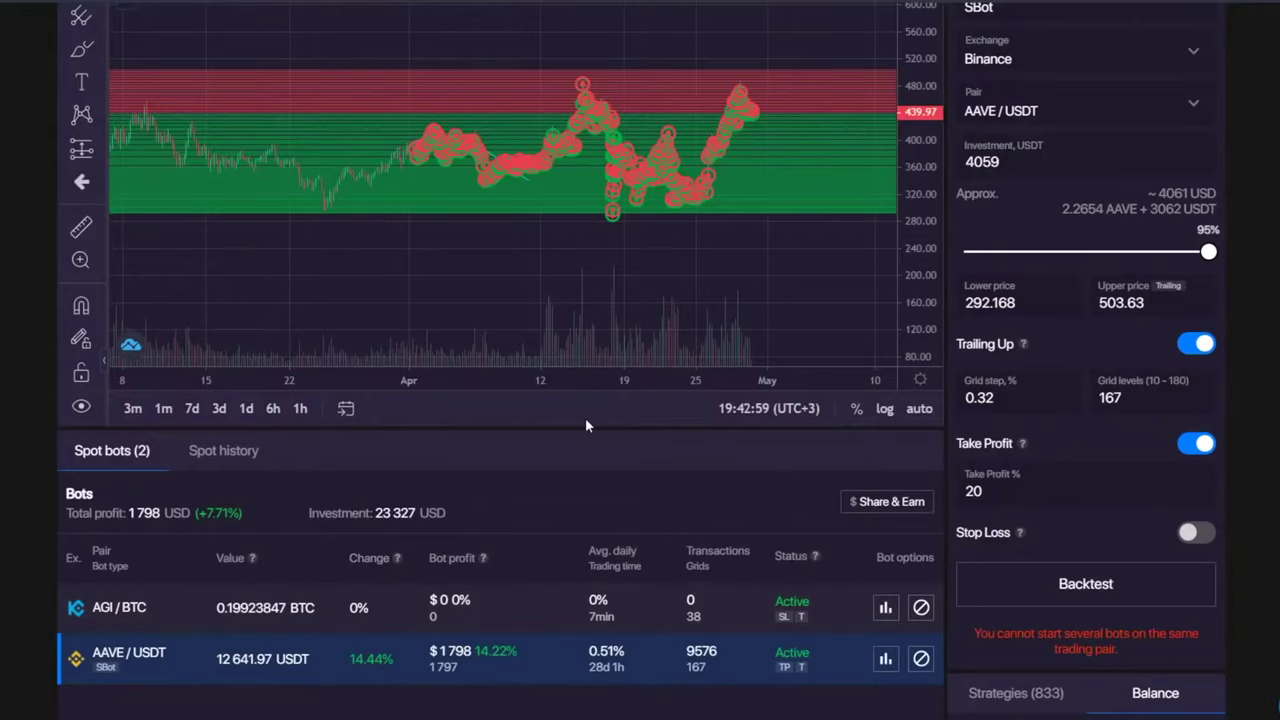
- Reduce the page zoom and review the AAVE/USDT chart together with the list of running bots
{"action": "scroll", "coordinate": [587, 425], "scroll_direction": "up", "scroll_amount": 1}
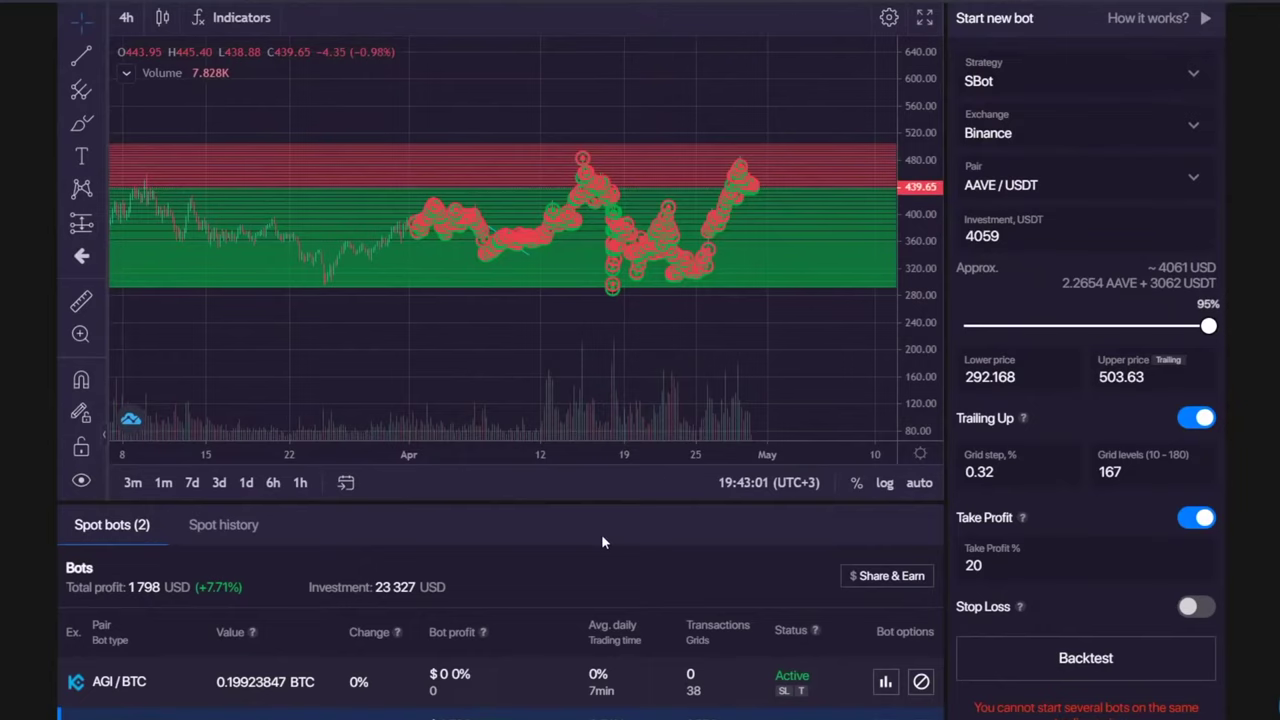
{"action": "scroll", "coordinate": [624, 551], "scroll_direction": "down", "scroll_amount": 1}
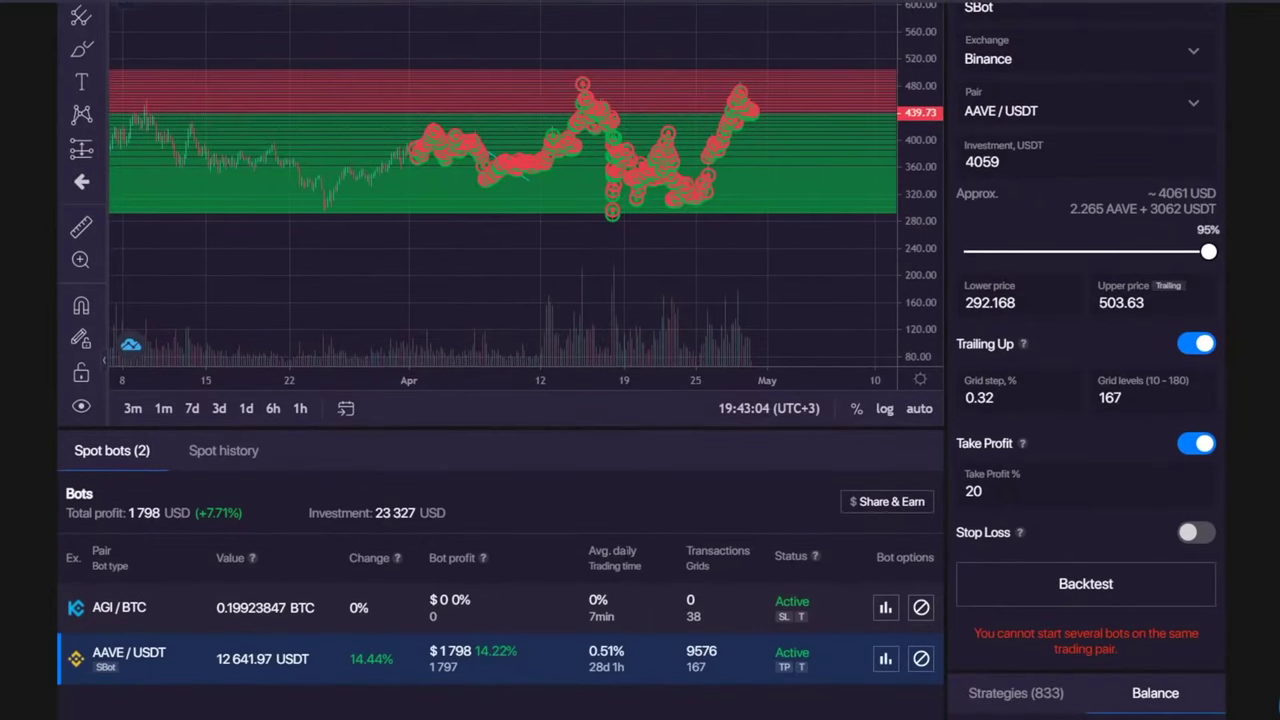
{"action": "key", "text": "ctrl+minus"}
{"action": "key", "text": "ctrl+minus"}
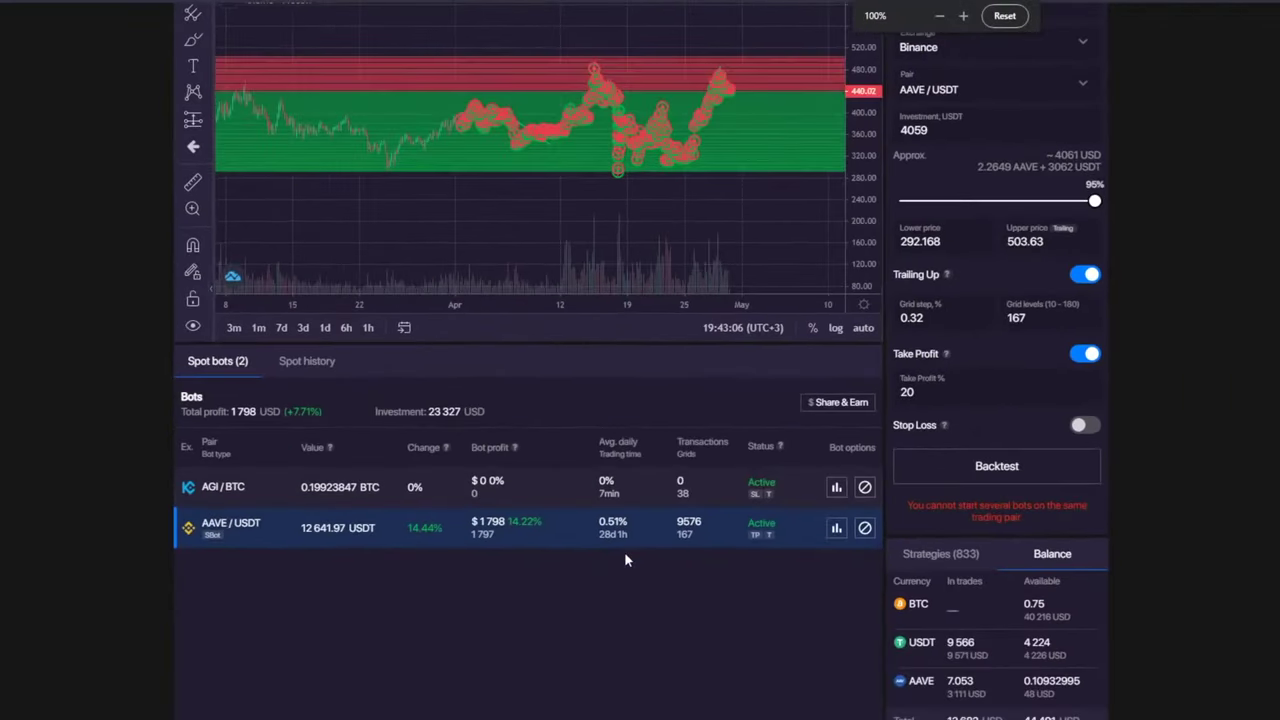
{"action": "scroll", "coordinate": [626, 557], "scroll_direction": "up", "scroll_amount": 2}
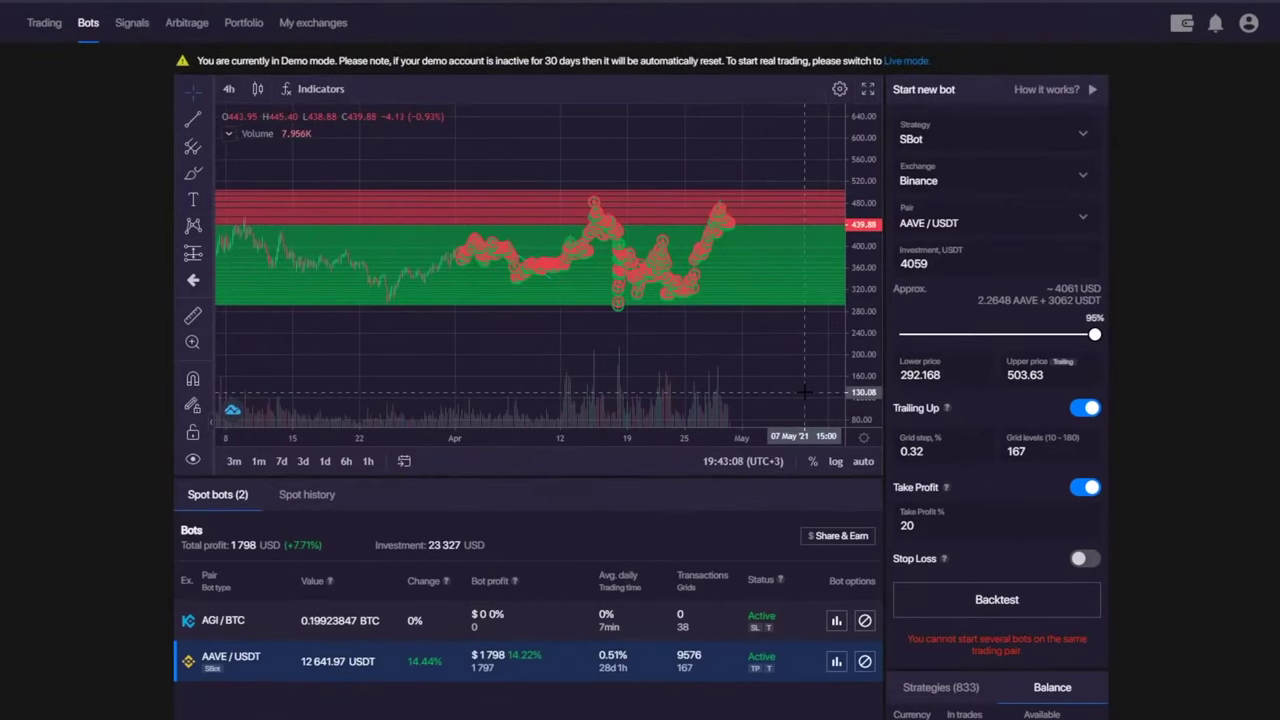
{"action": "key", "text": "ctrl+plus"}
{"action": "scroll", "coordinate": [1208, 263], "scroll_direction": "down", "scroll_amount": 1}
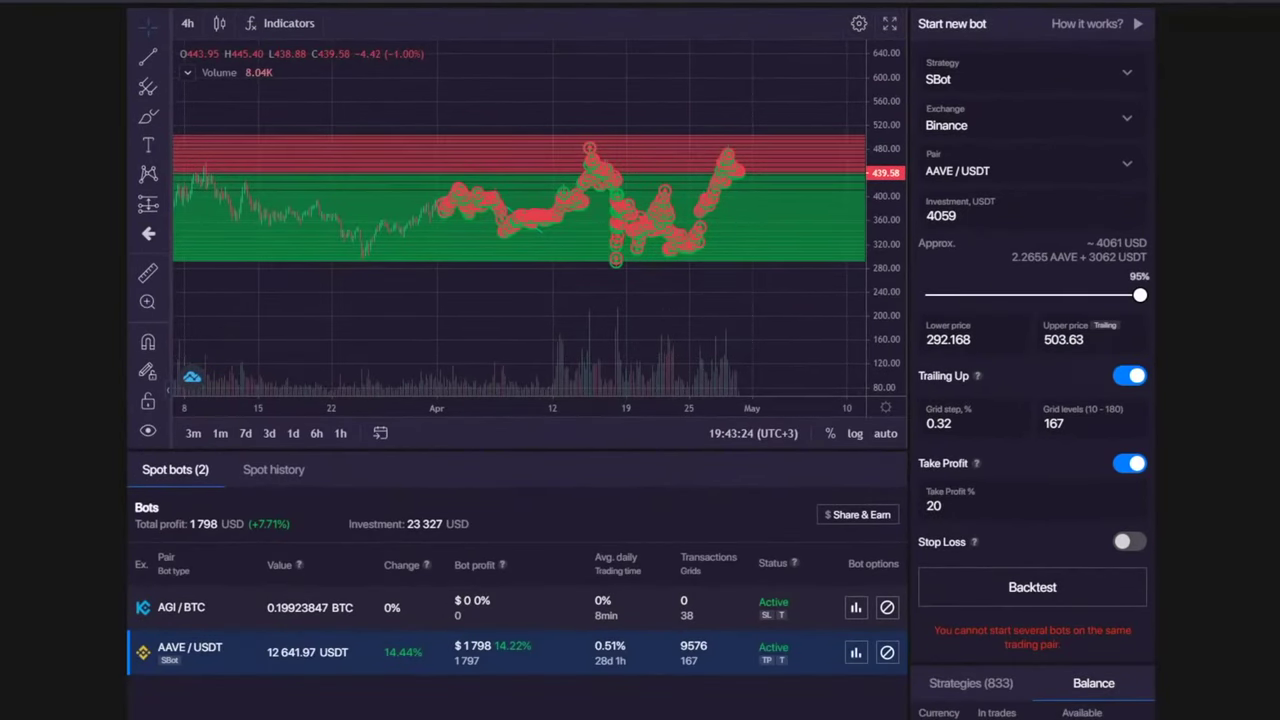
{"action": "scroll", "coordinate": [955, 192], "scroll_direction": "up", "scroll_amount": 1}
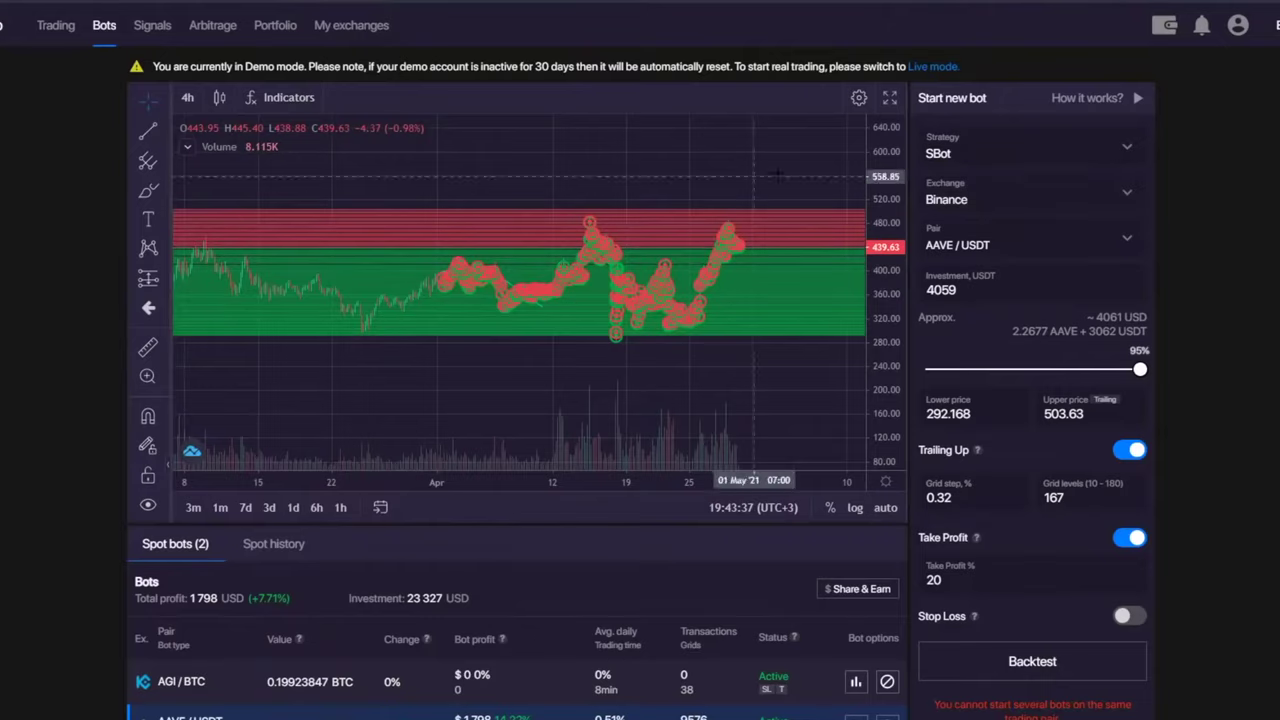
- Look through the strategies available for a new bot without changing the selected one
{"action": "left_click", "coordinate": [1244, 29]}
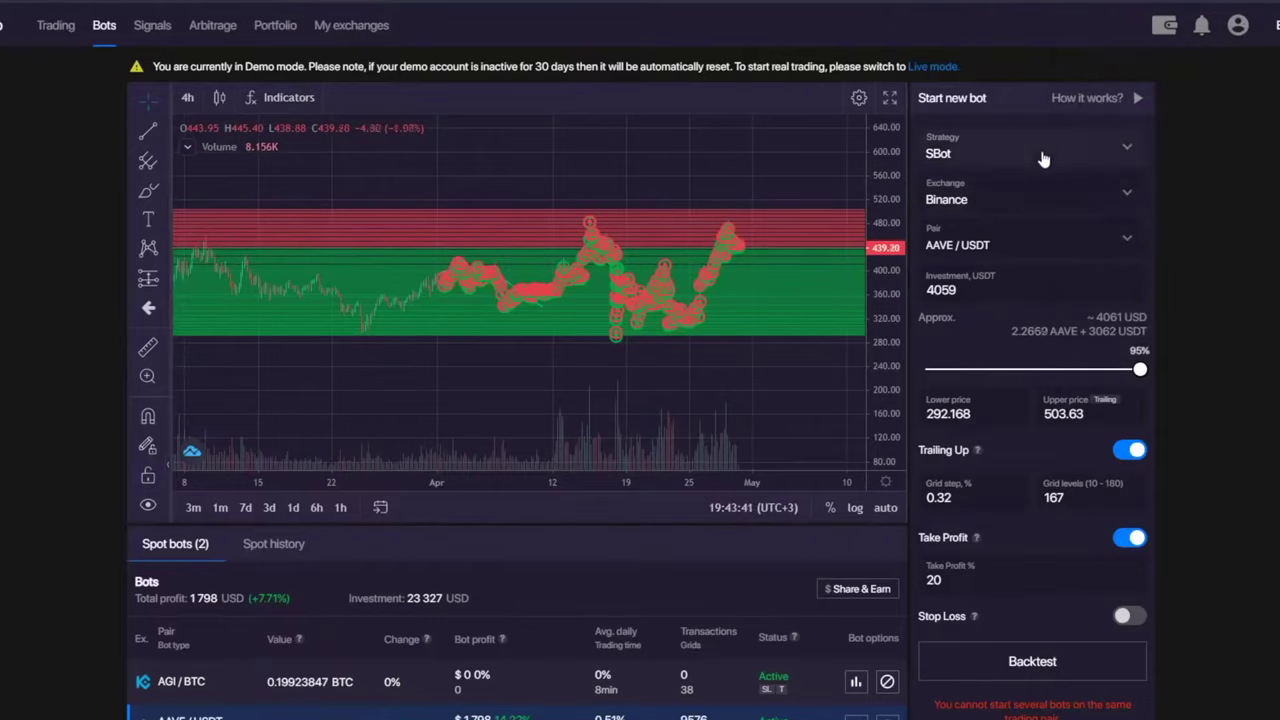
{"action": "left_click", "coordinate": [1035, 158]}
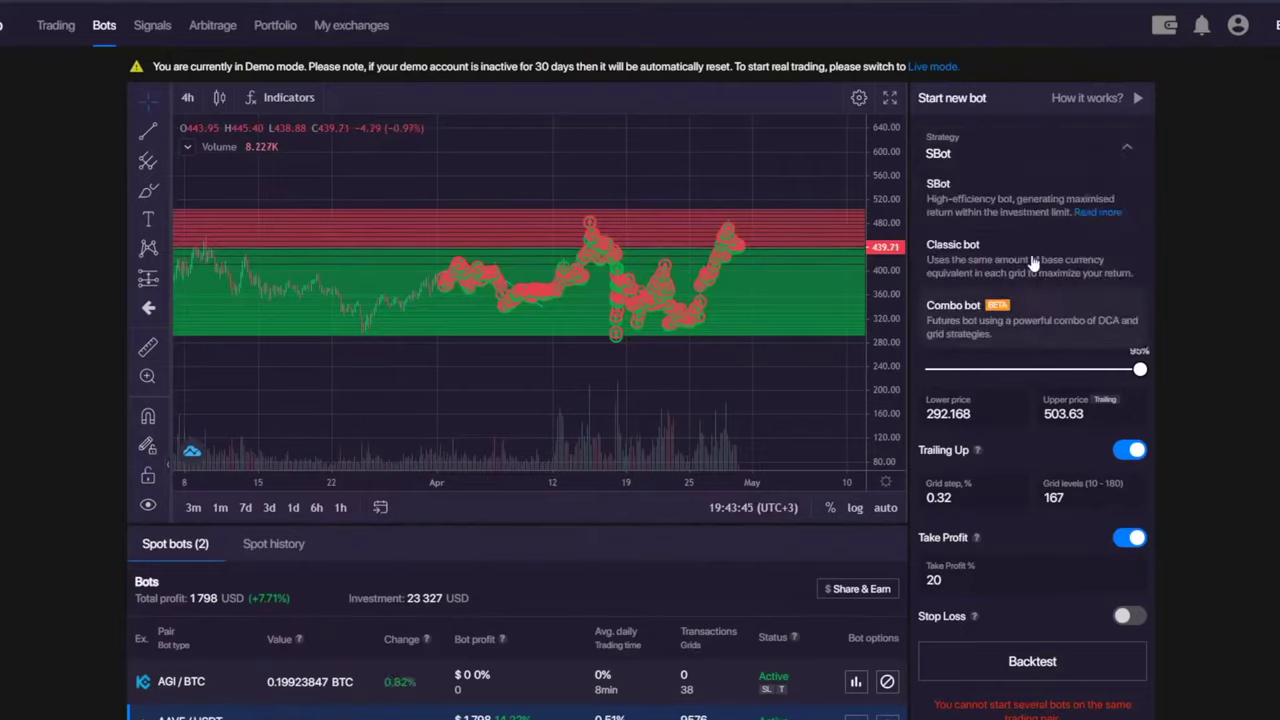
{"action": "left_click", "coordinate": [1207, 137]}
- Turn off Demo mode for the account to switch to live trading
{"action": "left_click", "coordinate": [1239, 28]}
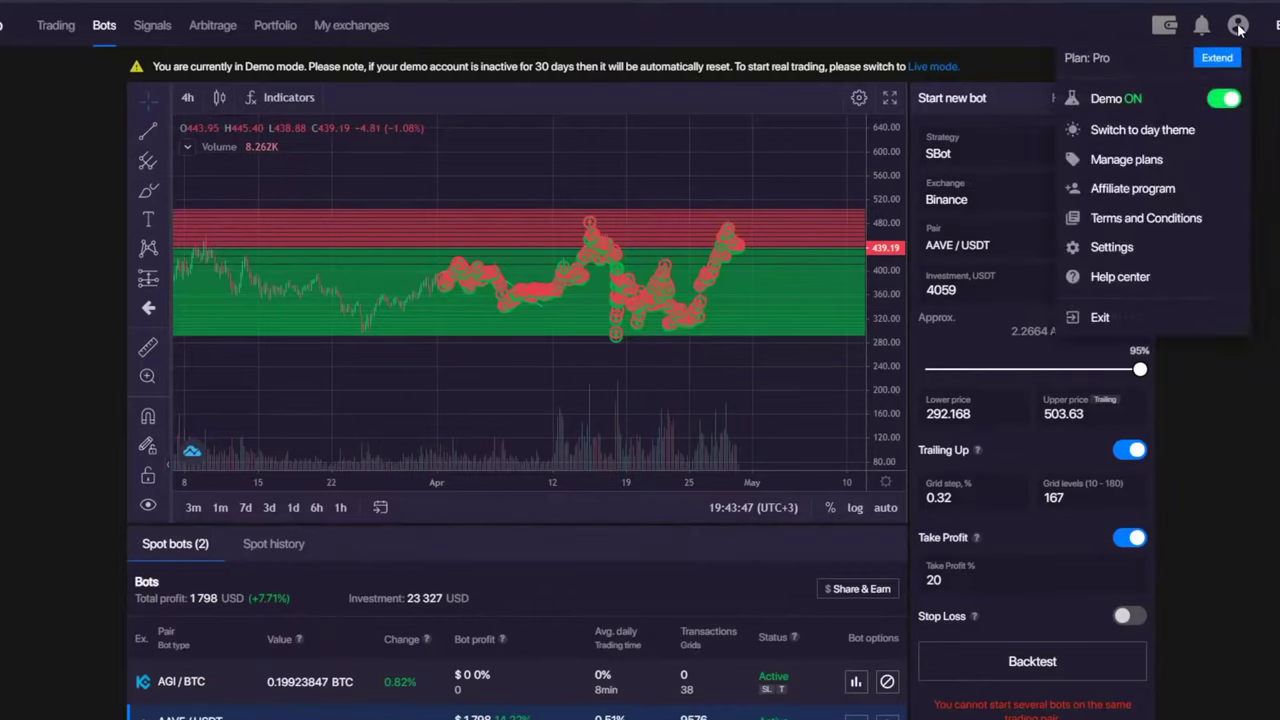
{"action": "left_click", "coordinate": [1239, 28]}
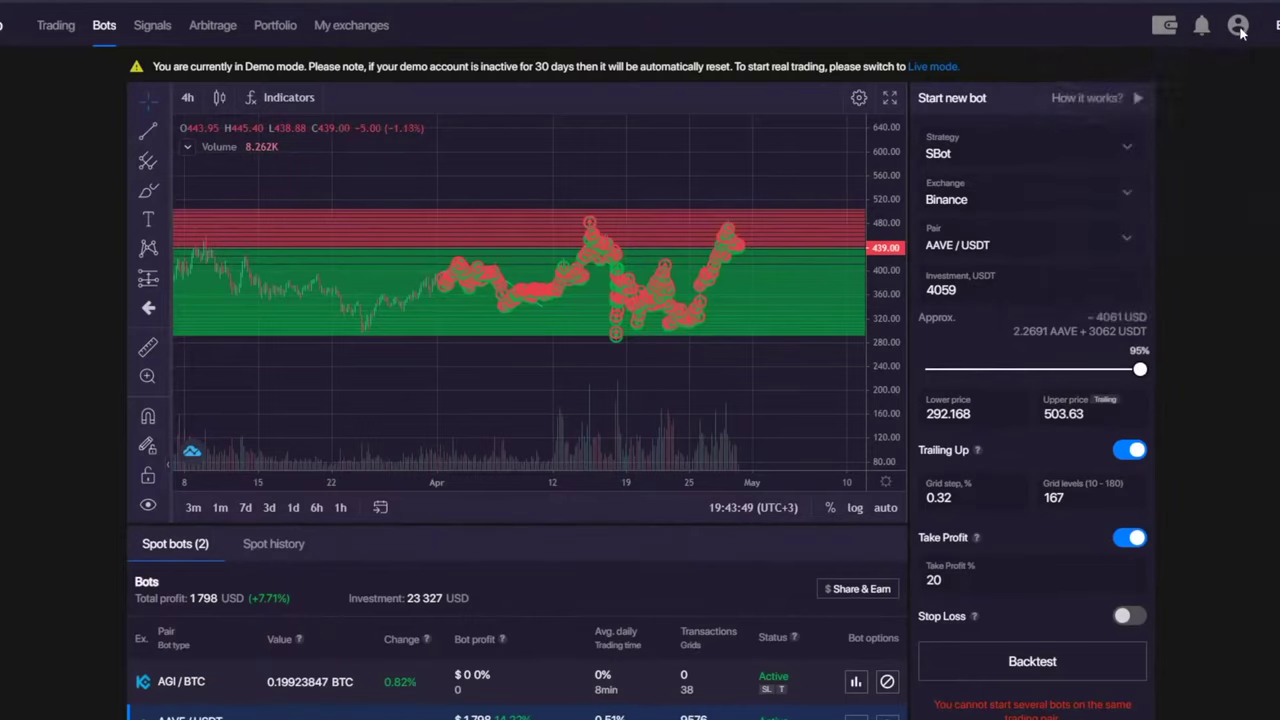
{"action": "left_click", "coordinate": [1239, 28]}
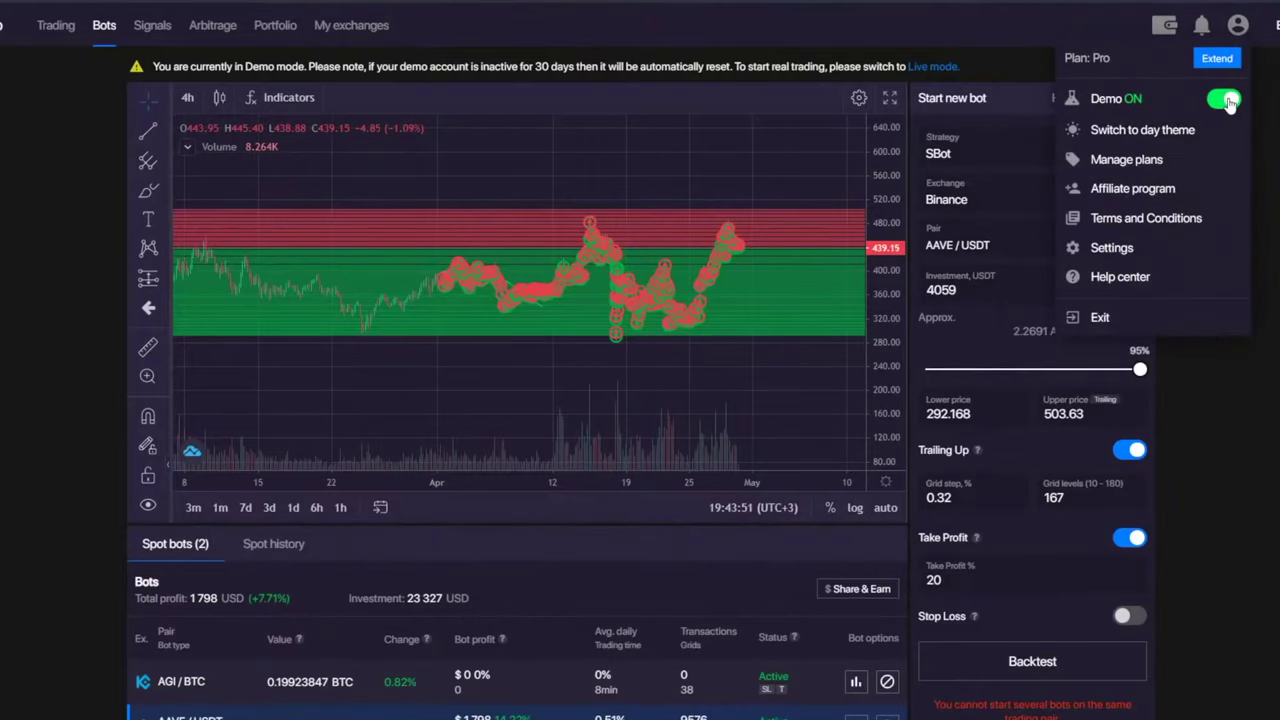
{"action": "left_click", "coordinate": [1226, 100]}
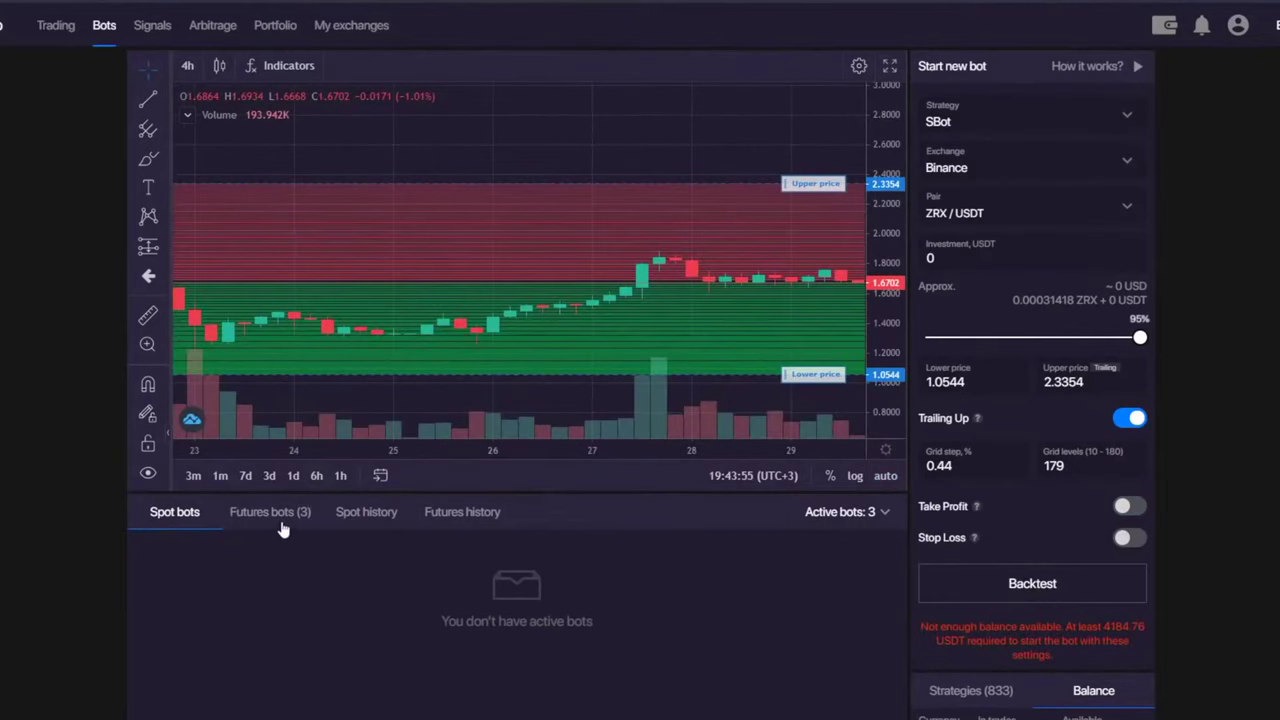
- Choose Binance Futures as the exchange for a new bot and show the running futures bots
{"action": "left_click", "coordinate": [979, 163]}
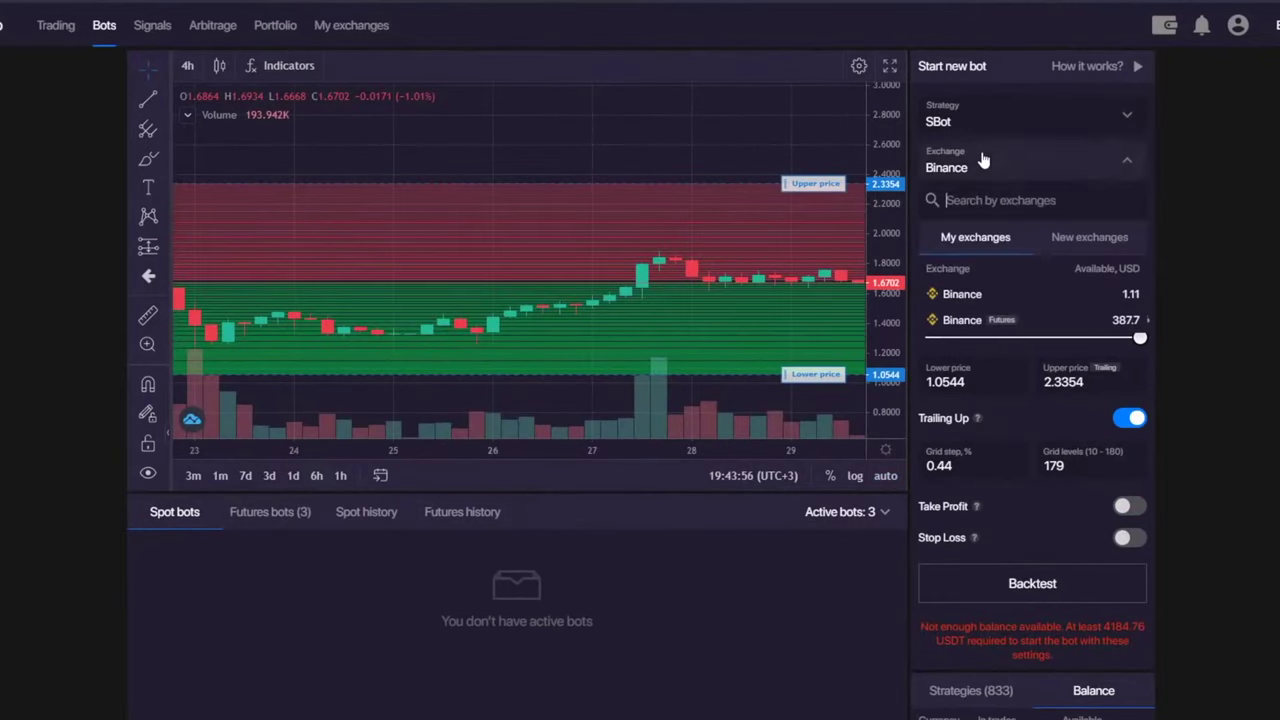
{"action": "left_click", "coordinate": [968, 322]}
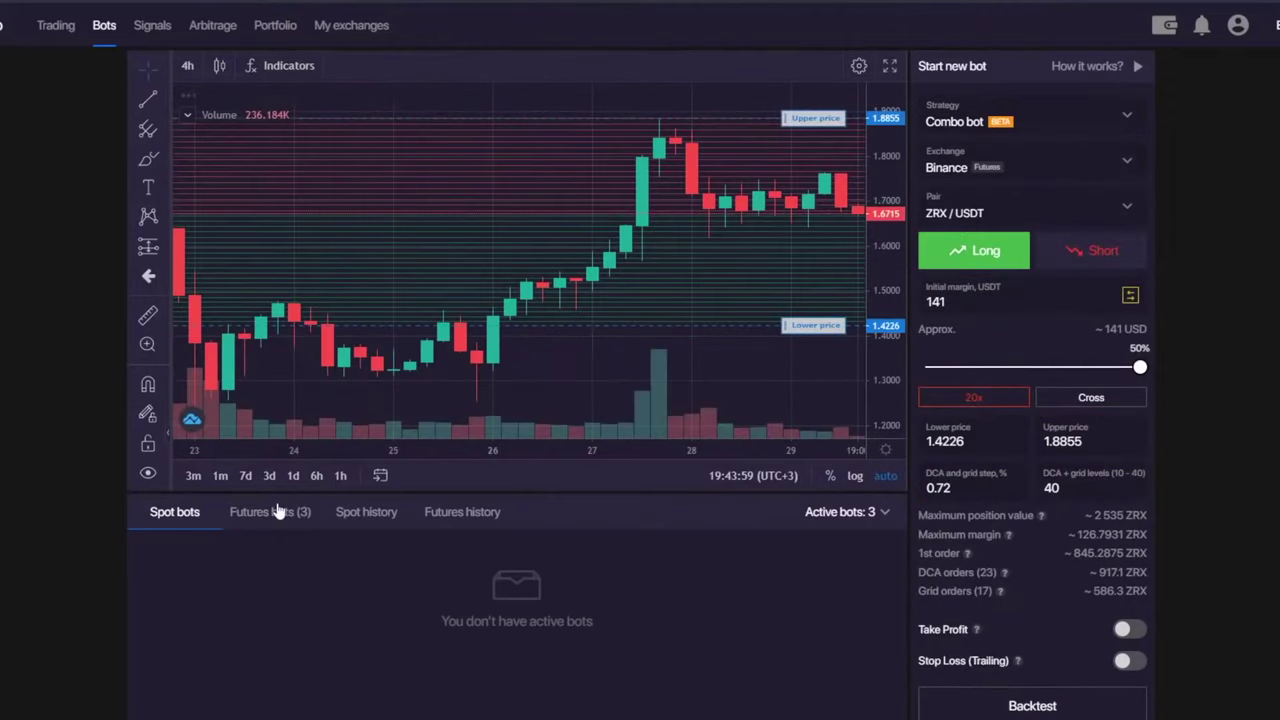
{"action": "left_click", "coordinate": [278, 512]}
{"action": "scroll", "coordinate": [542, 688], "scroll_direction": "down", "scroll_amount": 3}
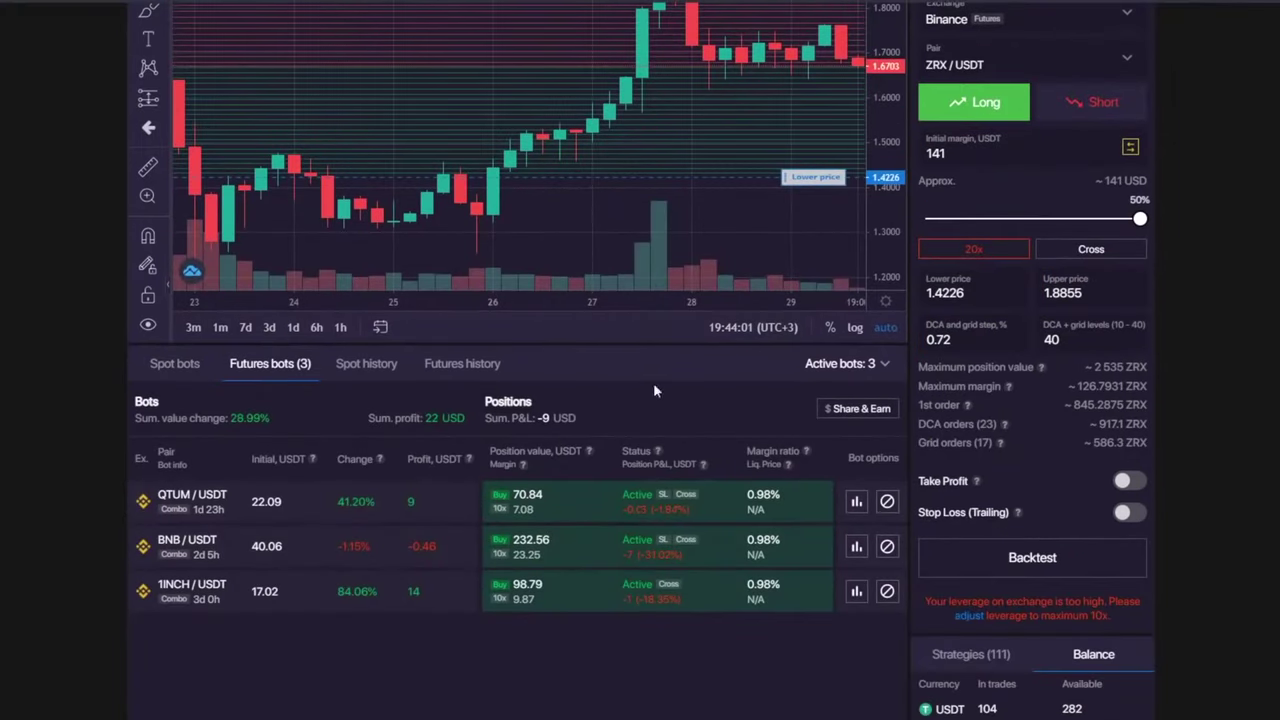
- Load the running QTUM/USDT Combo bot and examine its trades on the chart against its change and profit
{"action": "left_click", "coordinate": [311, 500]}
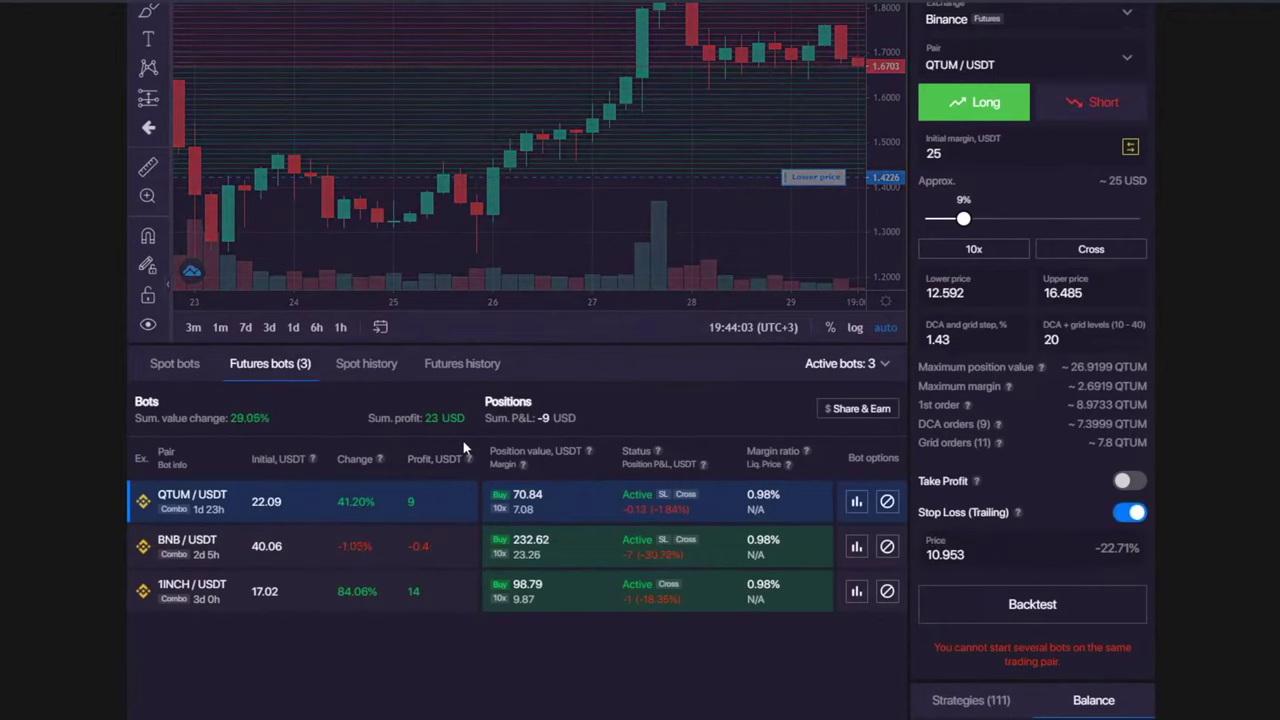
{"action": "scroll", "coordinate": [698, 348], "scroll_direction": "up", "scroll_amount": 3}
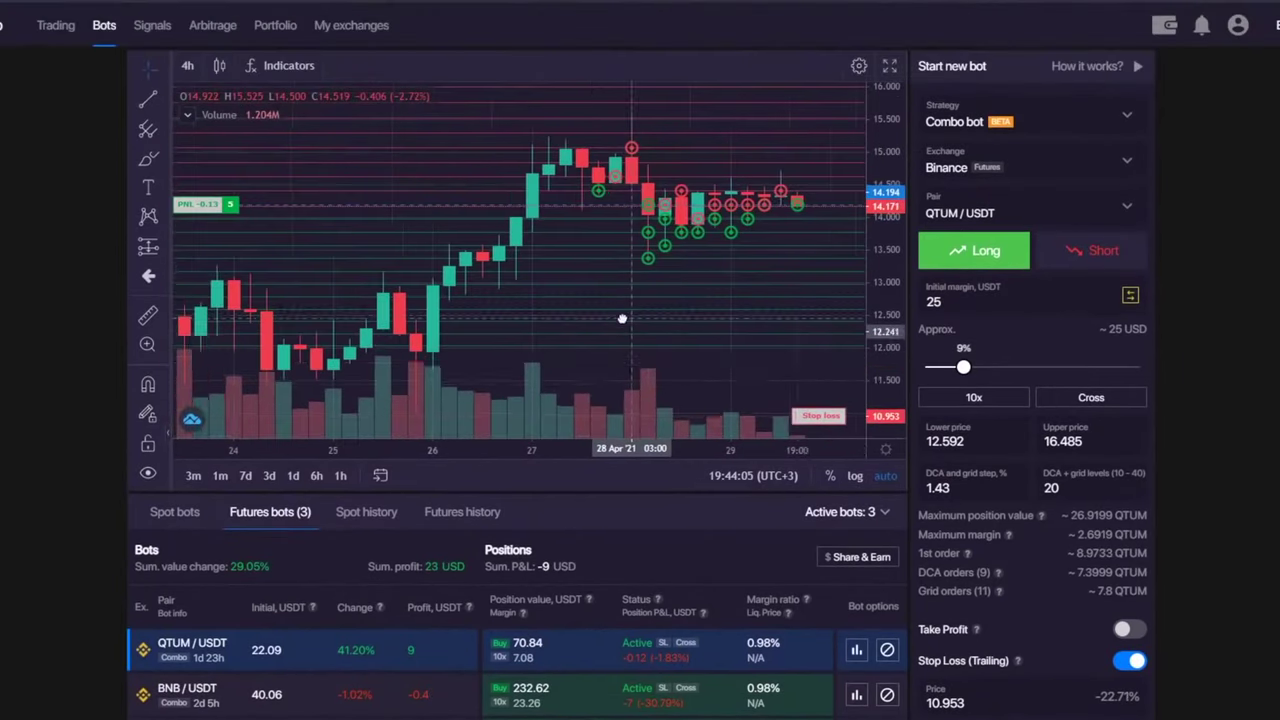
{"action": "scroll", "coordinate": [560, 300], "scroll_direction": "down", "scroll_amount": 2}
{"action": "scroll", "coordinate": [698, 348], "scroll_direction": "down", "scroll_amount": 2}
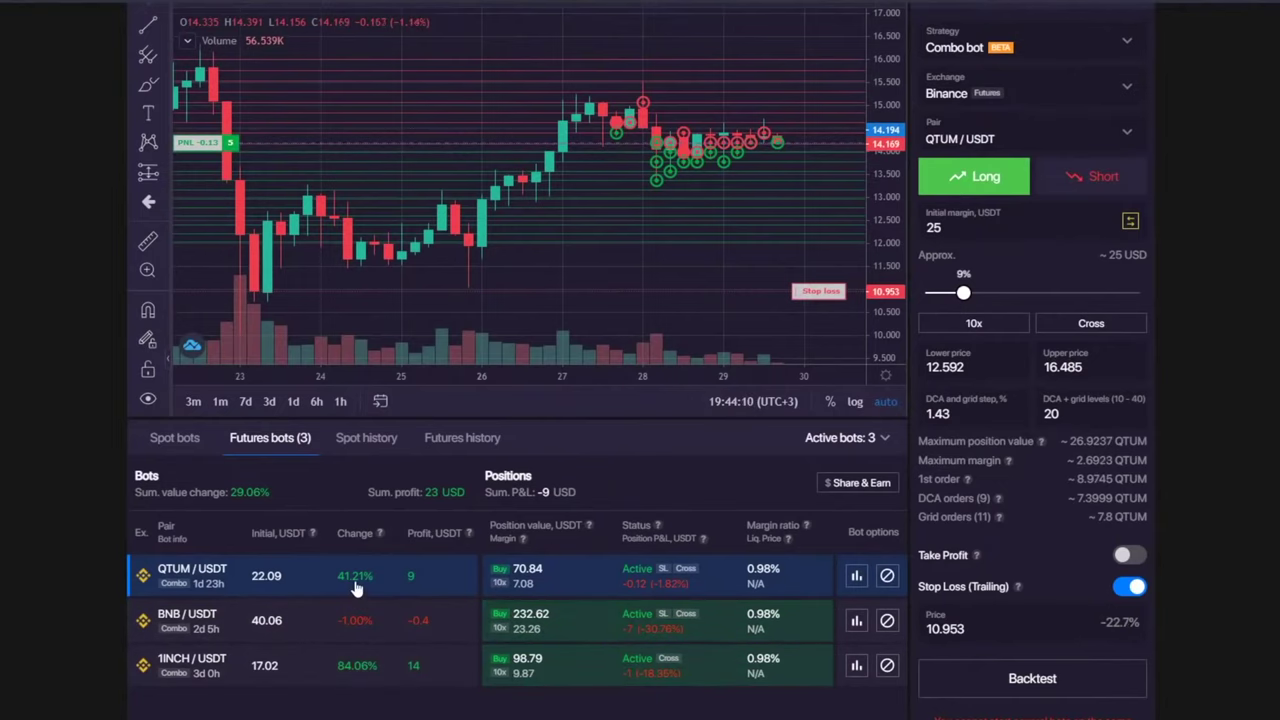
{"action": "scroll", "coordinate": [354, 588], "scroll_direction": "down", "scroll_amount": 2}
{"action": "scroll", "coordinate": [354, 588], "scroll_direction": "up", "scroll_amount": 3}
{"action": "scroll", "coordinate": [520, 380], "scroll_direction": "down", "scroll_amount": 5}
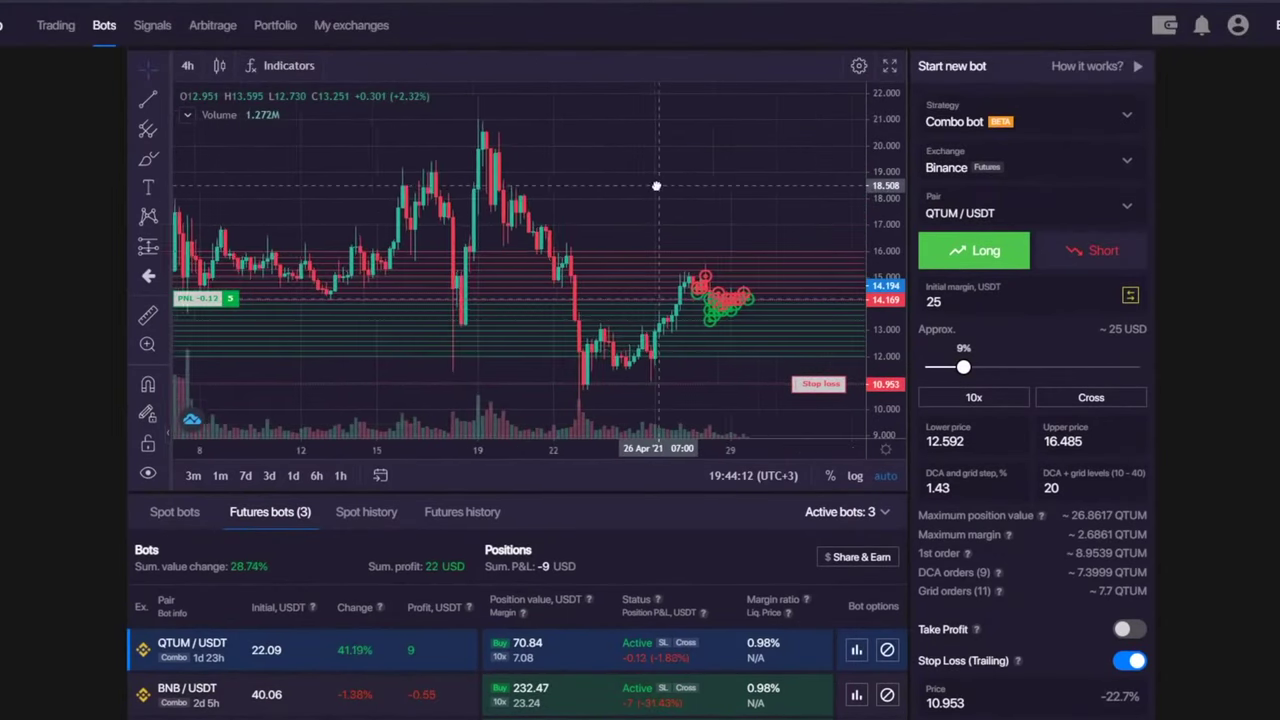
- Look over the QTUM/USDT bot's chart and the futures bot list, and bring up the BNB/USDT combo bot
{"action": "left_click_drag", "start_coordinate": [702, 244], "coordinate": [662, 246]}
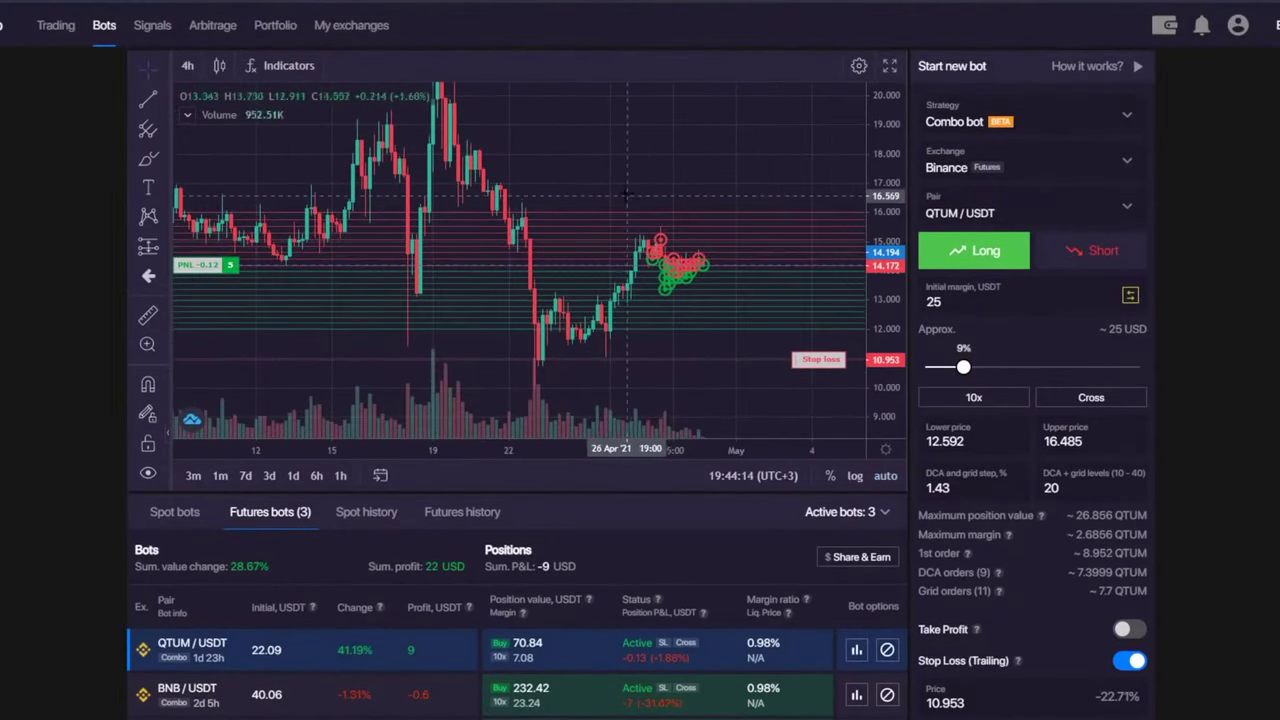
{"action": "left_click_drag", "start_coordinate": [753, 162], "coordinate": [717, 164]}
{"action": "scroll", "coordinate": [444, 622], "scroll_direction": "down", "scroll_amount": 1}
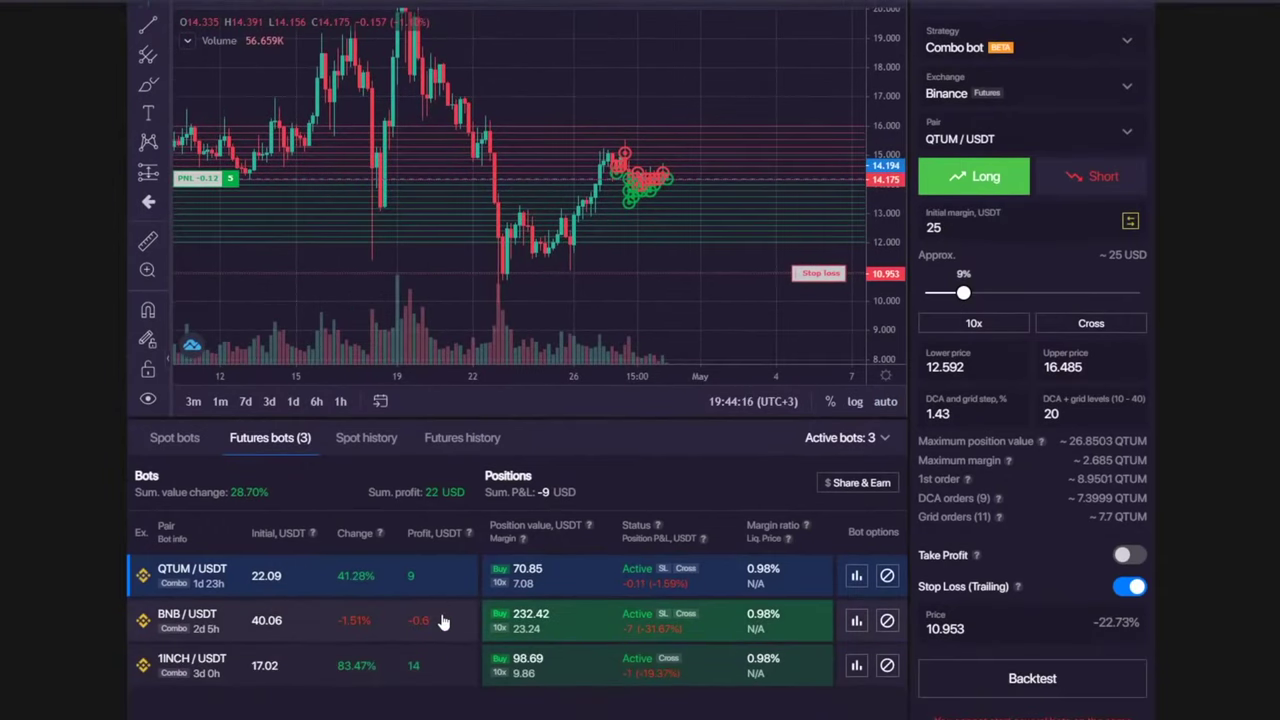
{"action": "scroll", "coordinate": [223, 616], "scroll_direction": "up", "scroll_amount": 1}
{"action": "scroll", "coordinate": [223, 616], "scroll_direction": "down", "scroll_amount": 1}
{"action": "left_click", "coordinate": [250, 620]}
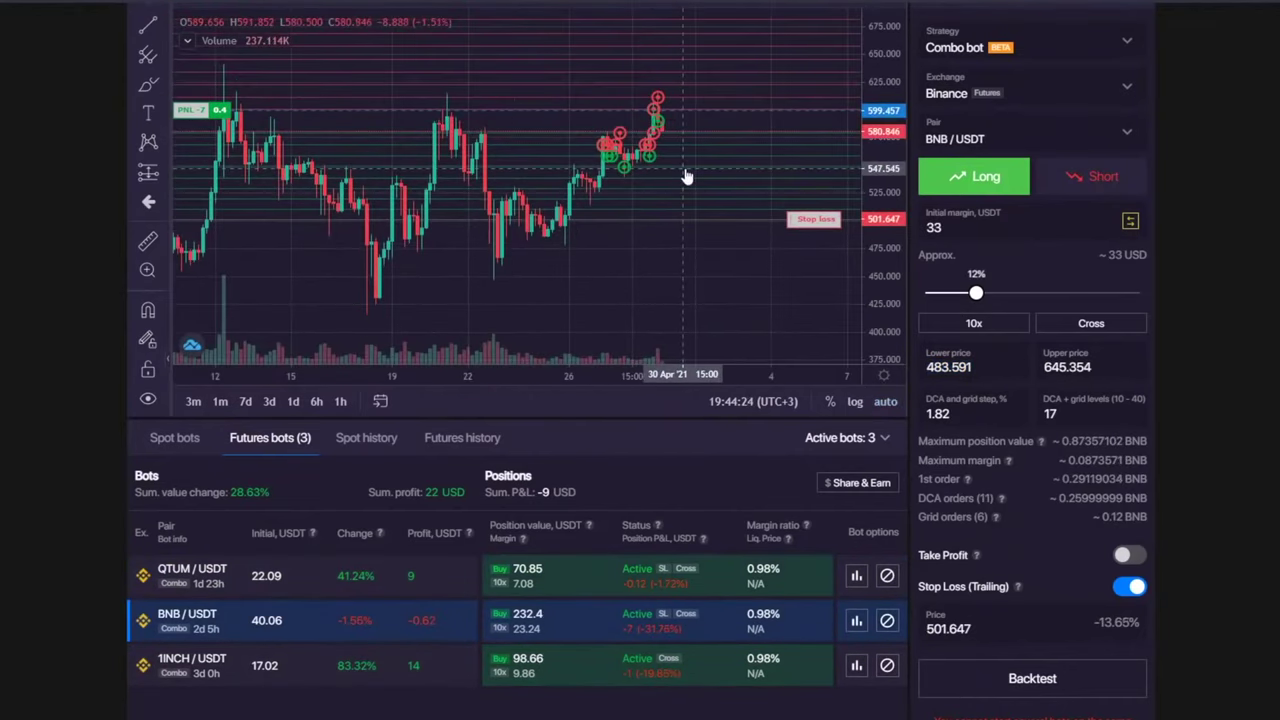
- Examine the summed profit figure of the active futures bots
{"action": "double_click", "coordinate": [431, 492]}
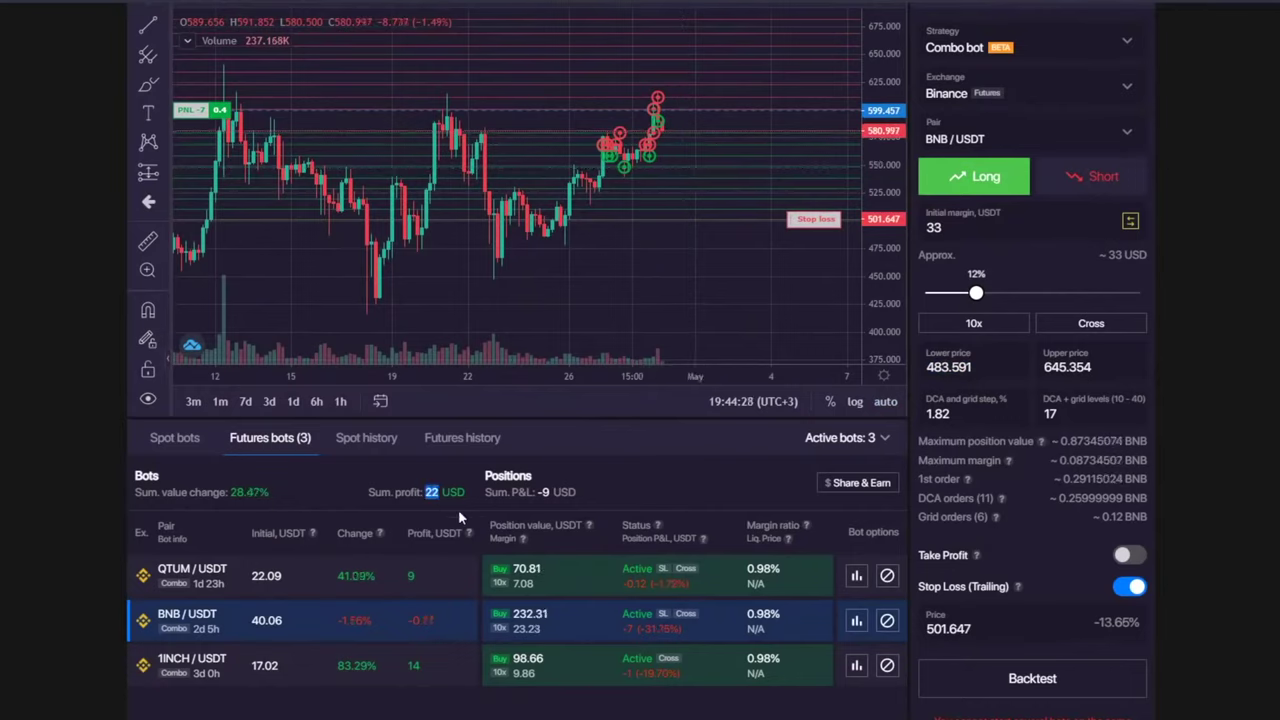
{"action": "left_click_drag", "start_coordinate": [366, 492], "coordinate": [421, 492]}
{"action": "left_click", "coordinate": [368, 489]}
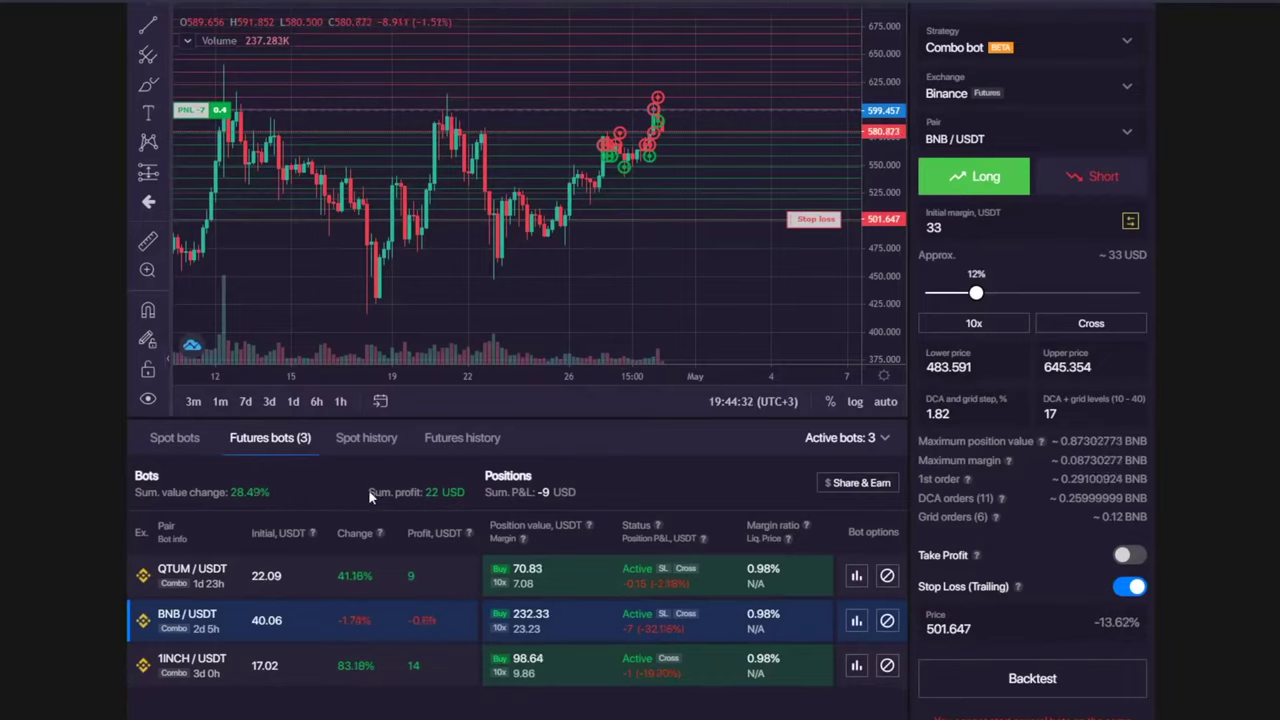
{"action": "left_click", "coordinate": [406, 492]}
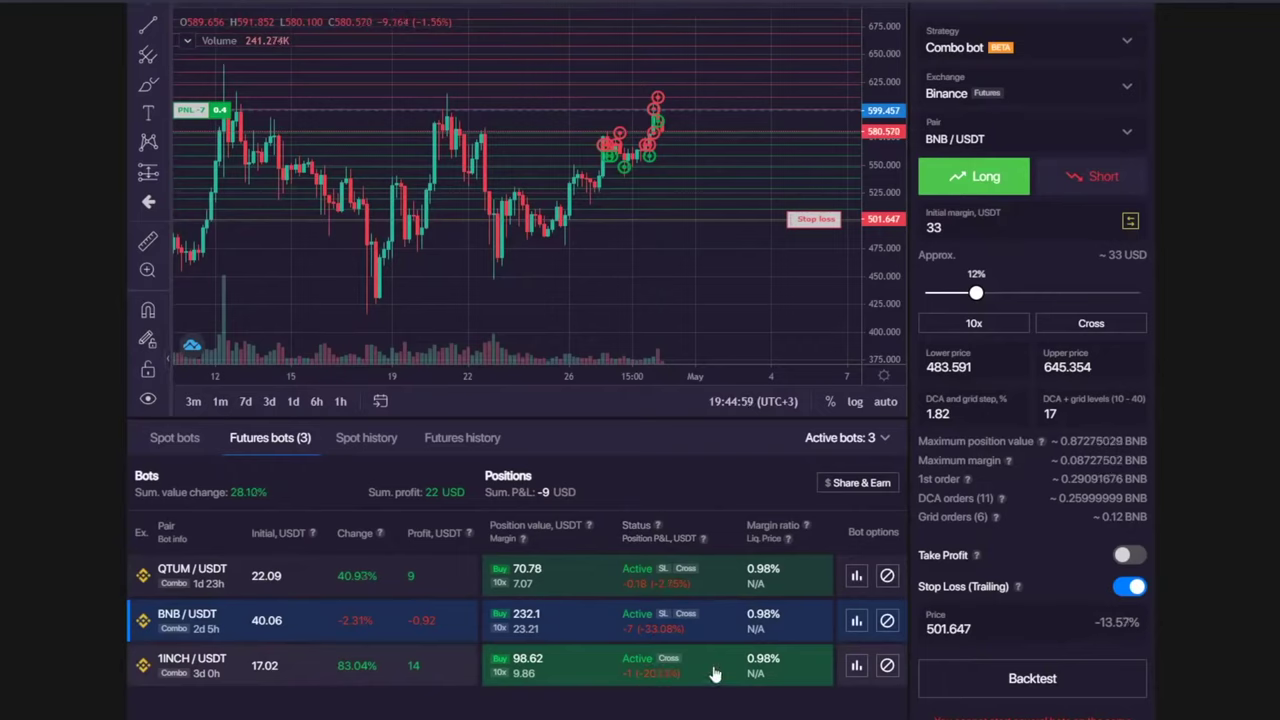
- View the 1INCH/USDT bot's closed positions, check the total of the latest entry, and close the bot details
{"action": "left_click", "coordinate": [445, 676]}
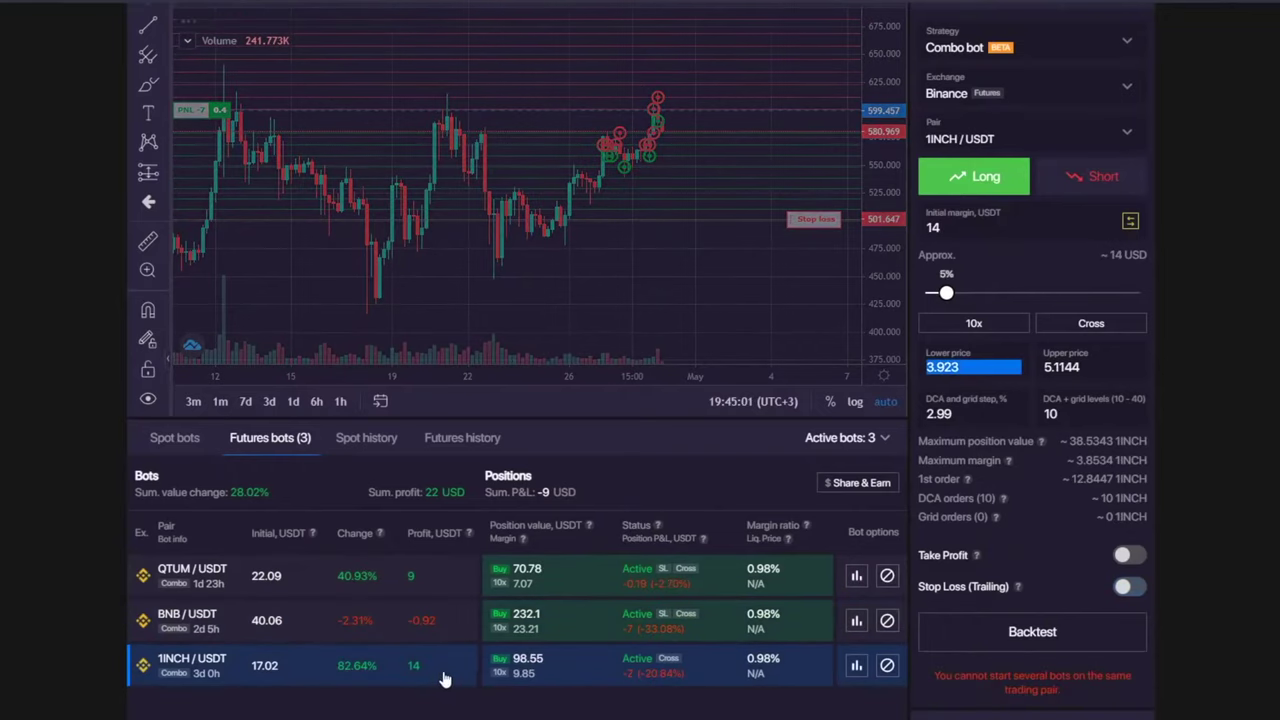
{"action": "left_click", "coordinate": [857, 670]}
{"action": "left_click", "coordinate": [496, 294]}
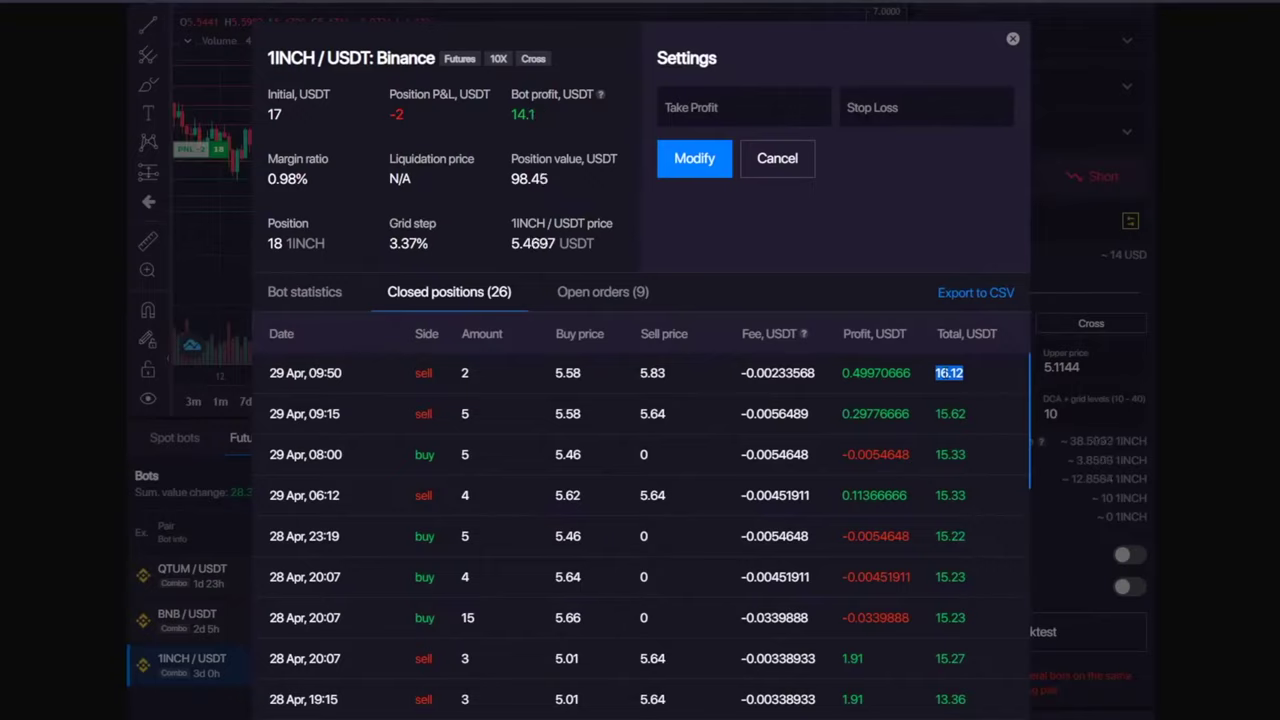
{"action": "left_click", "coordinate": [977, 376]}
{"action": "left_click", "coordinate": [1012, 42]}
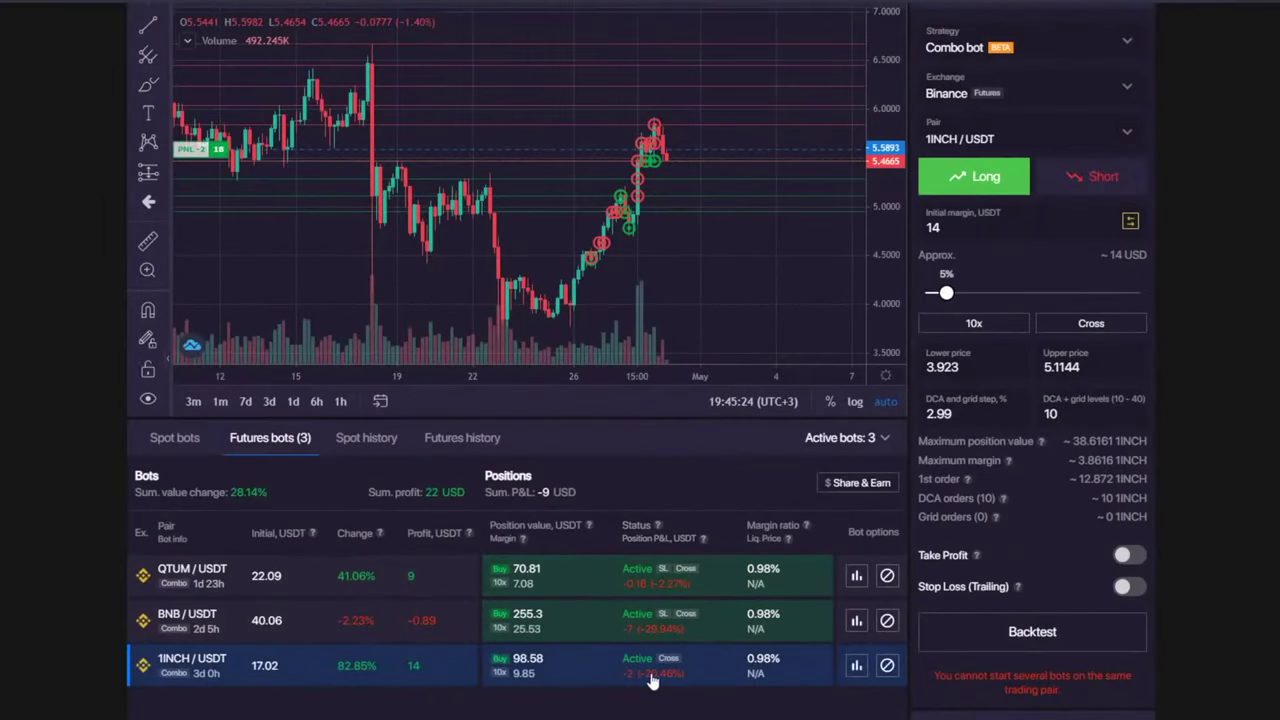
- Reopen the 1INCH/USDT bot's closed positions to compare them with its bot profit and position P&L, then close the details
{"action": "left_click", "coordinate": [856, 665]}
{"action": "left_click", "coordinate": [452, 297]}
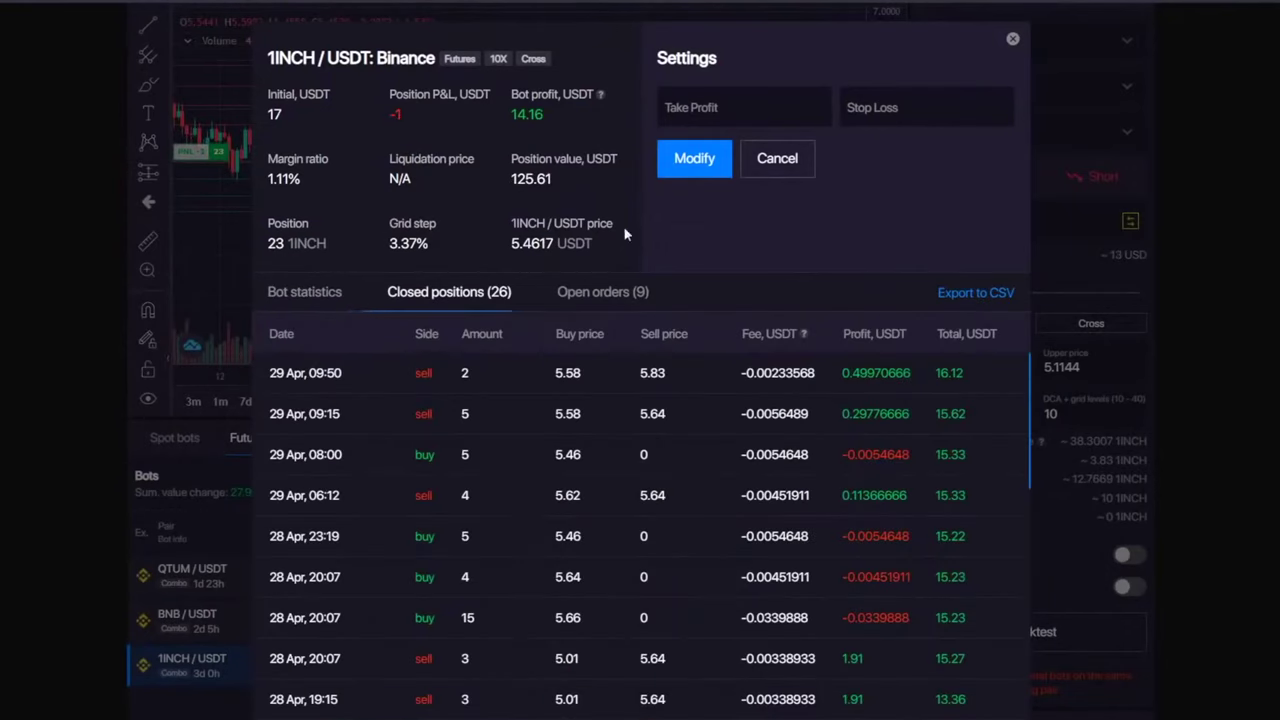
{"action": "left_click", "coordinate": [1012, 39]}
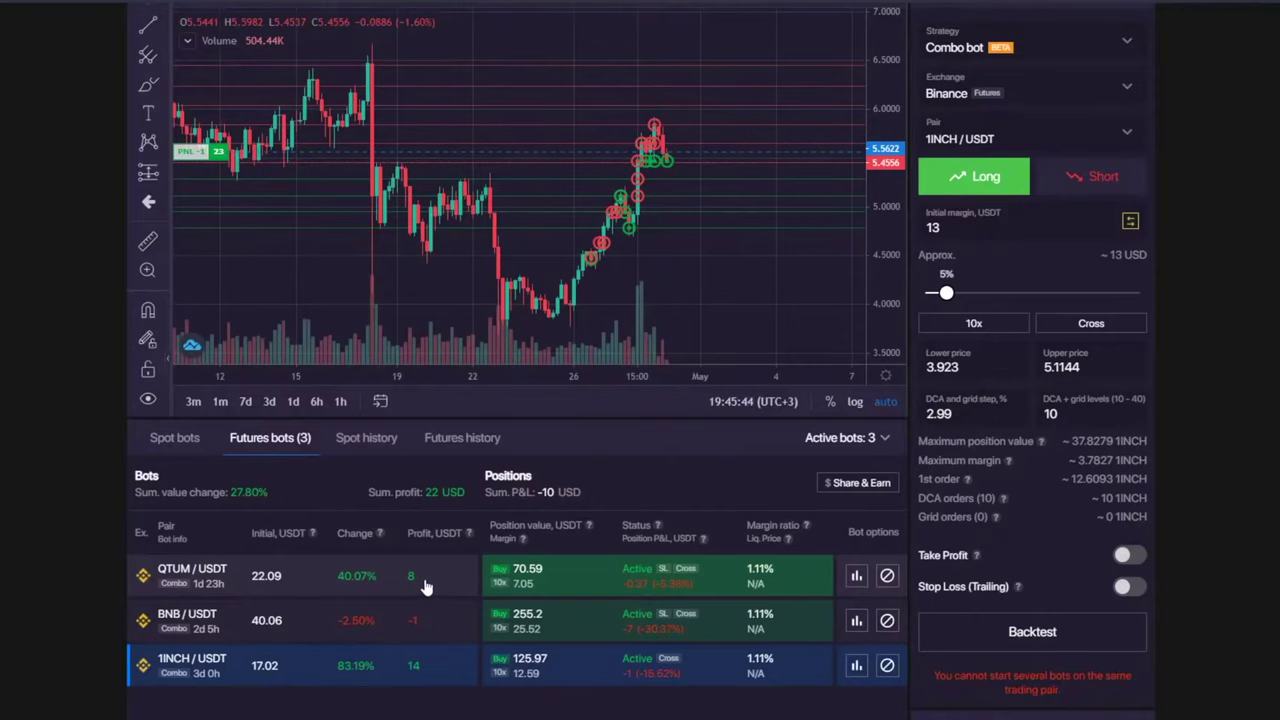
- Display the QTUM/USDT, 1INCH/USDT and BNB/USDT bots on the chart one after another
{"action": "left_click", "coordinate": [416, 584]}
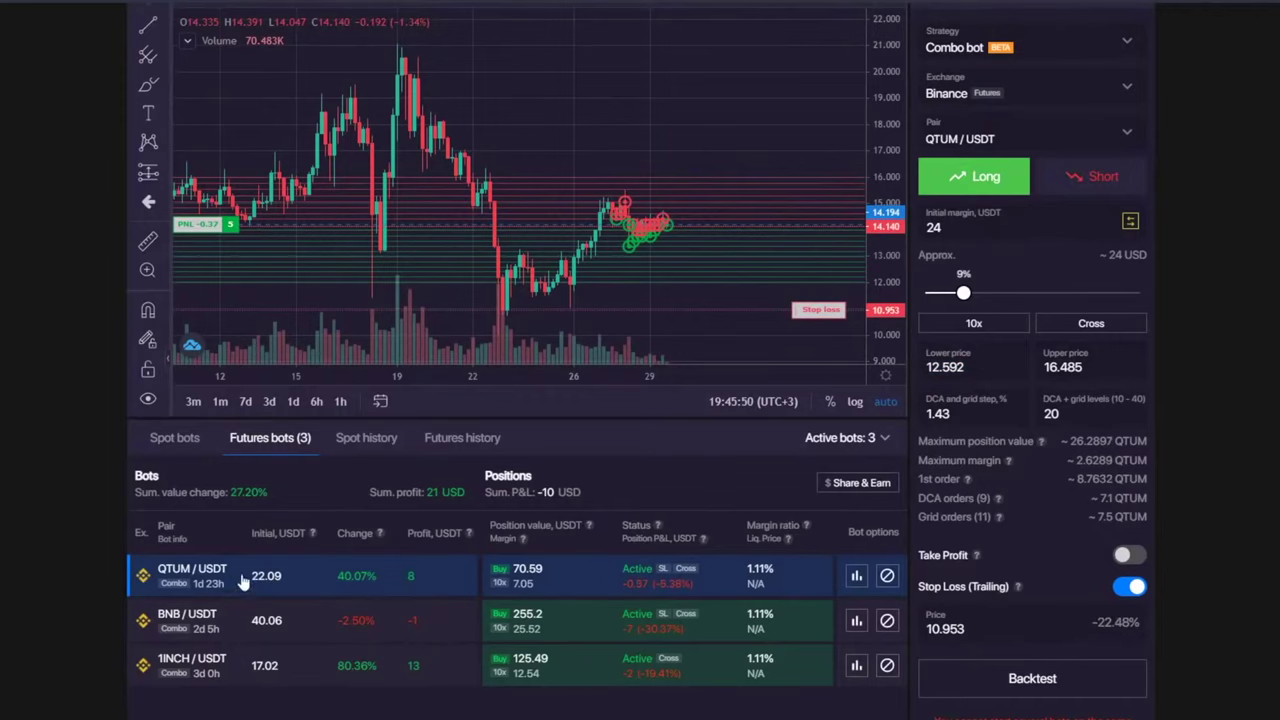
{"action": "left_click", "coordinate": [257, 668]}
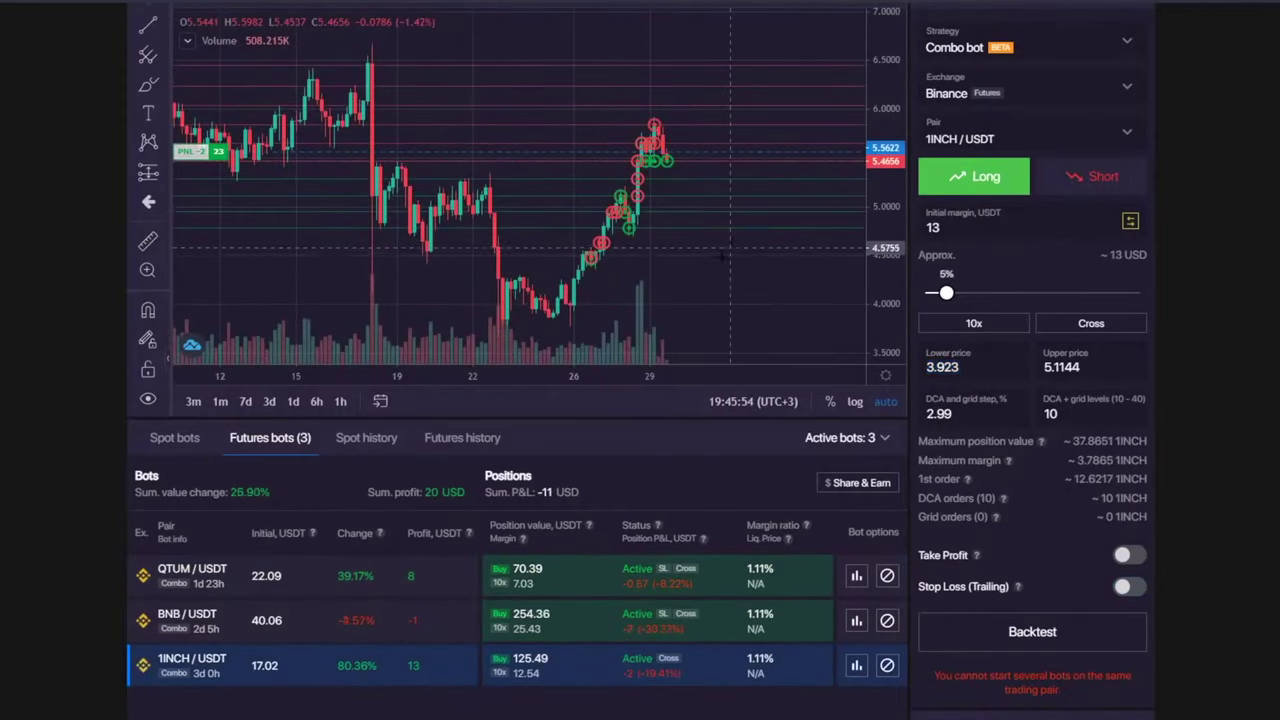
{"action": "left_click", "coordinate": [245, 623]}
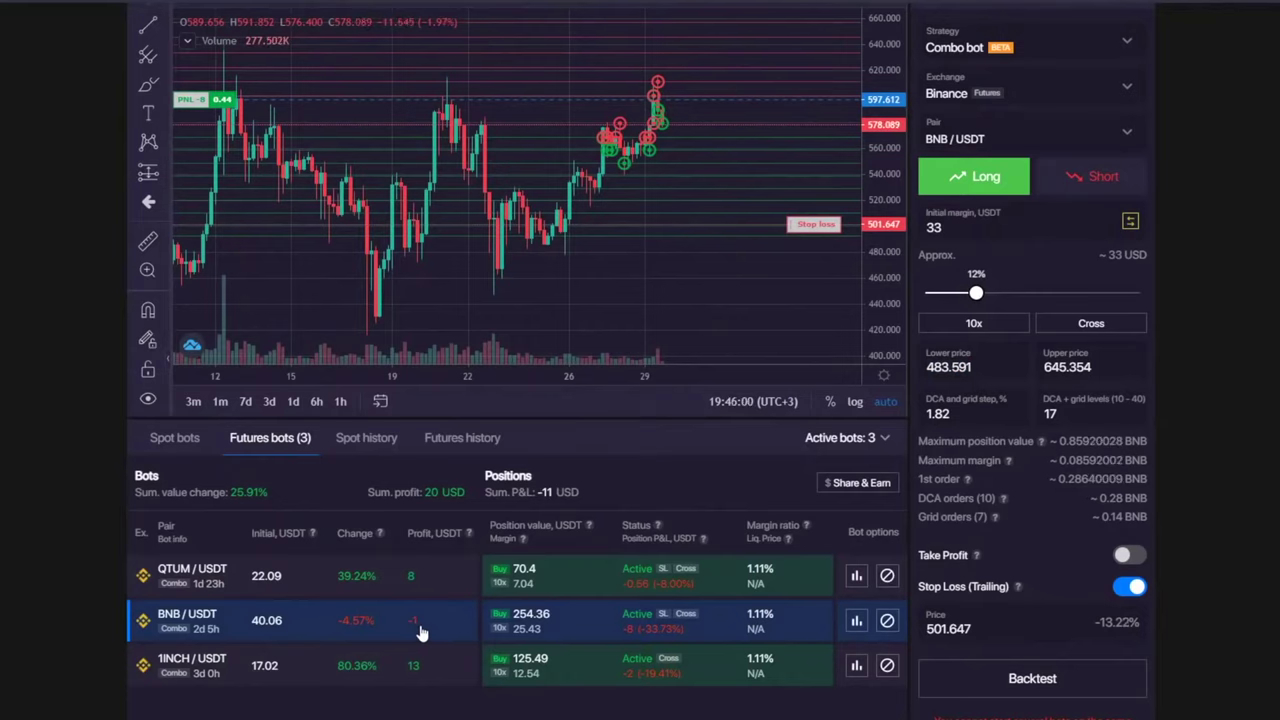
- Open the BNB/USDT bot's closed positions and examine the running total of the latest entry
{"action": "left_click", "coordinate": [856, 625]}
{"action": "left_click", "coordinate": [450, 291]}
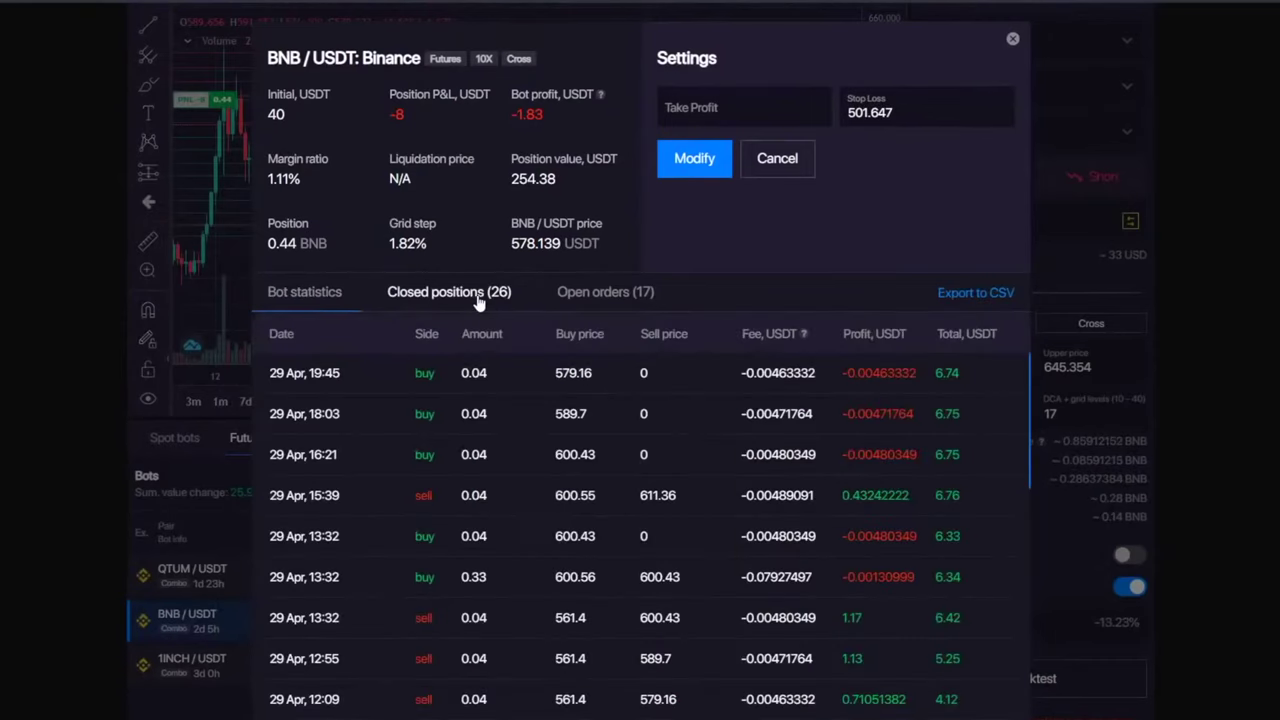
{"action": "double_click", "coordinate": [948, 373]}
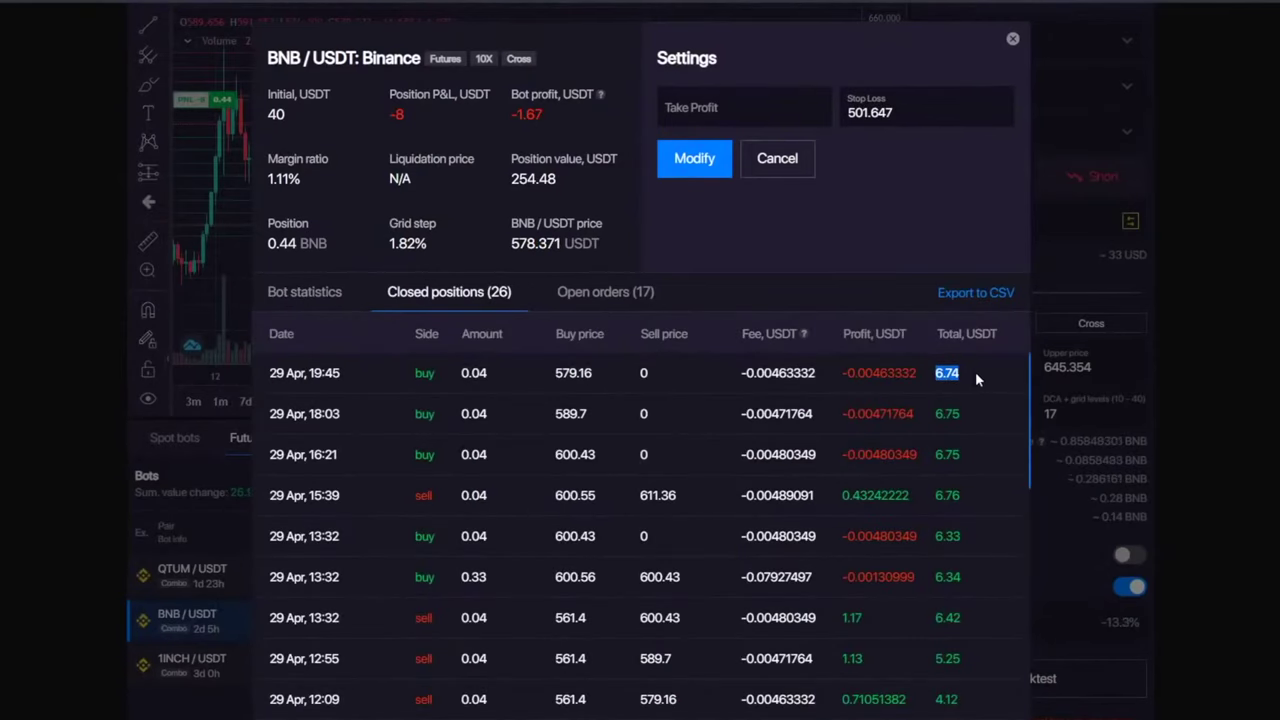
{"action": "scroll", "coordinate": [849, 480], "scroll_direction": "down", "scroll_amount": 5}
{"action": "scroll", "coordinate": [859, 505], "scroll_direction": "up", "scroll_amount": 4}
{"action": "scroll", "coordinate": [859, 505], "scroll_direction": "up", "scroll_amount": 2}
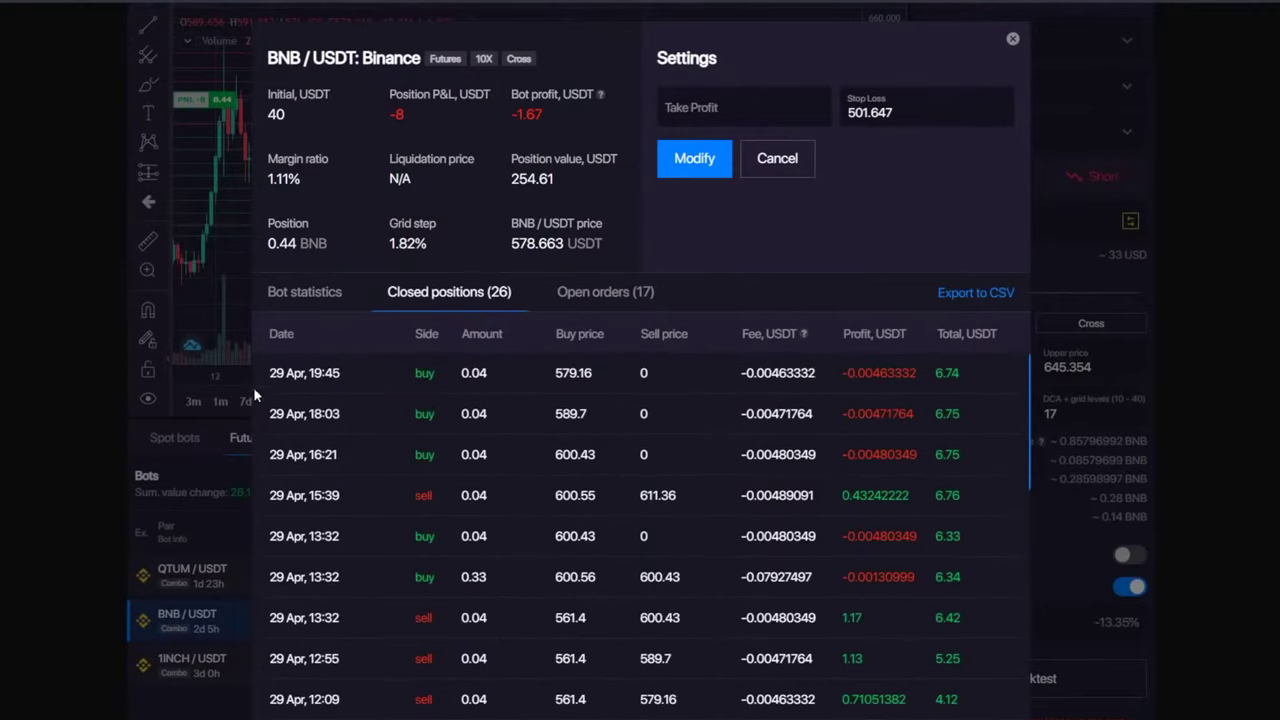
- Sort the BNB/USDT closed positions by date, oldest first and back to newest first, review the buy and sell entries, and close the details
{"action": "left_click", "coordinate": [285, 337]}
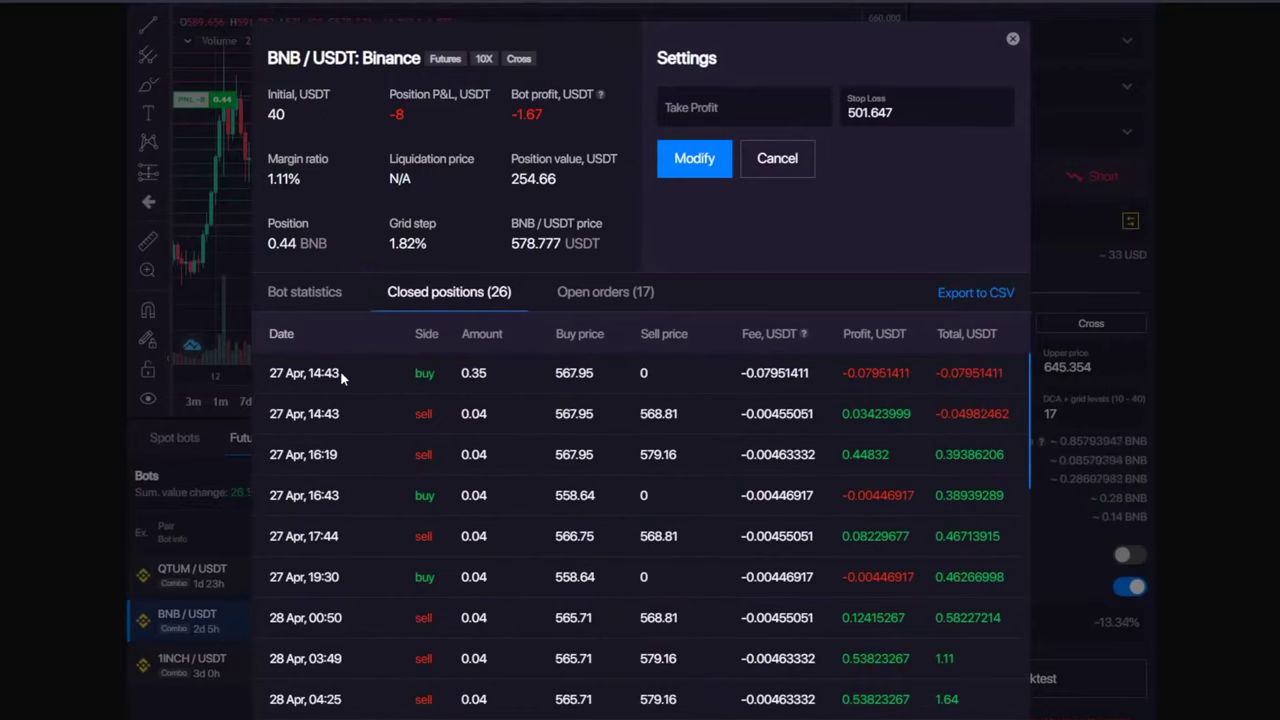
{"action": "left_click", "coordinate": [285, 341]}
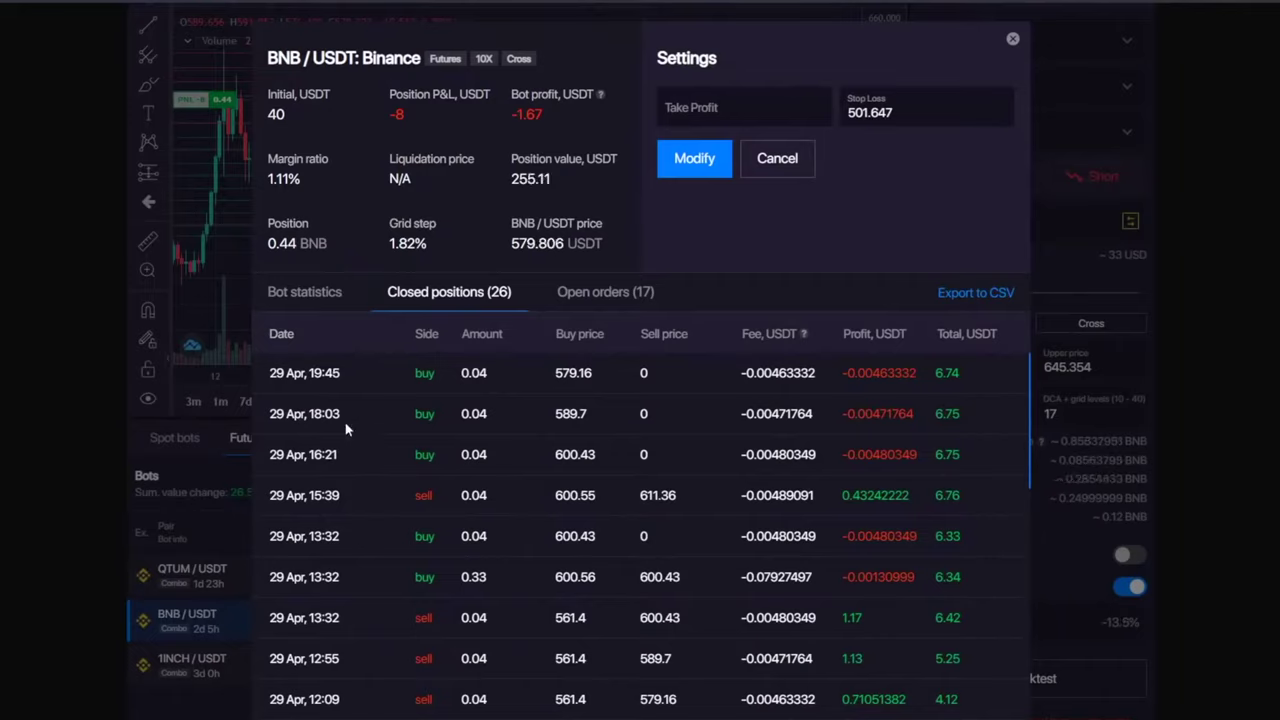
{"action": "left_click_drag", "start_coordinate": [415, 495], "coordinate": [422, 495]}
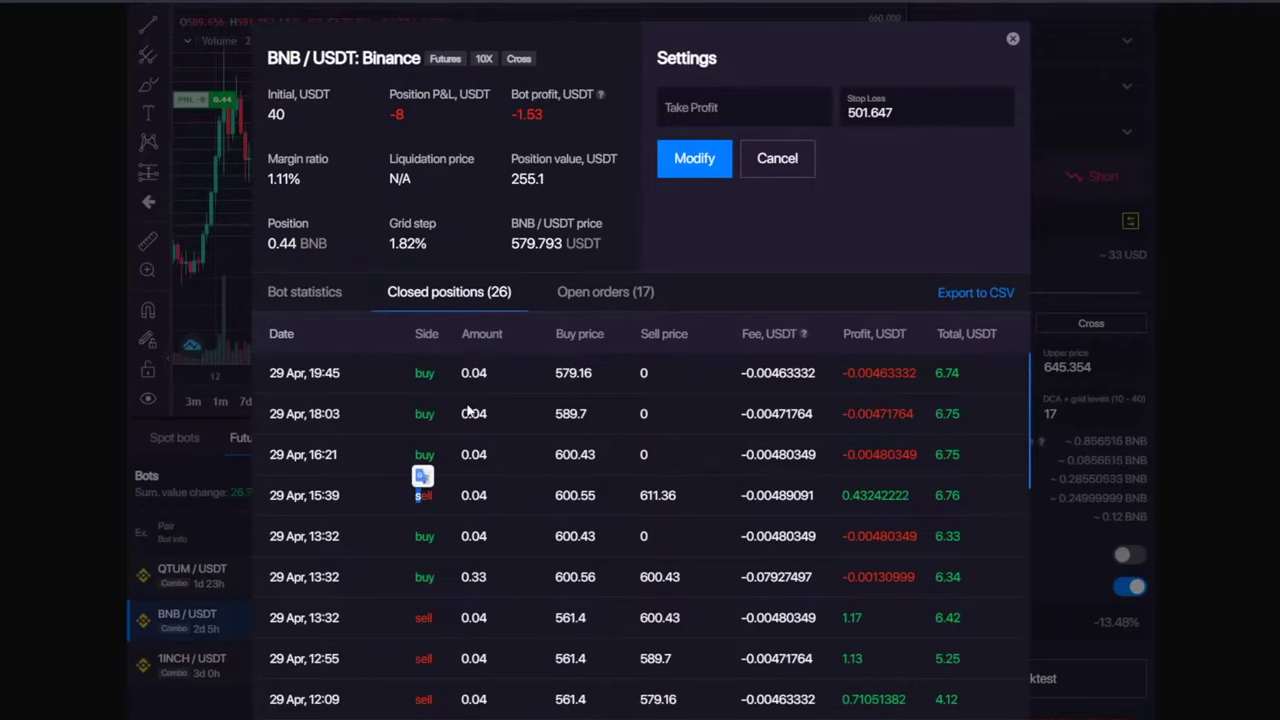
{"action": "scroll", "coordinate": [704, 435], "scroll_direction": "down", "scroll_amount": 3}
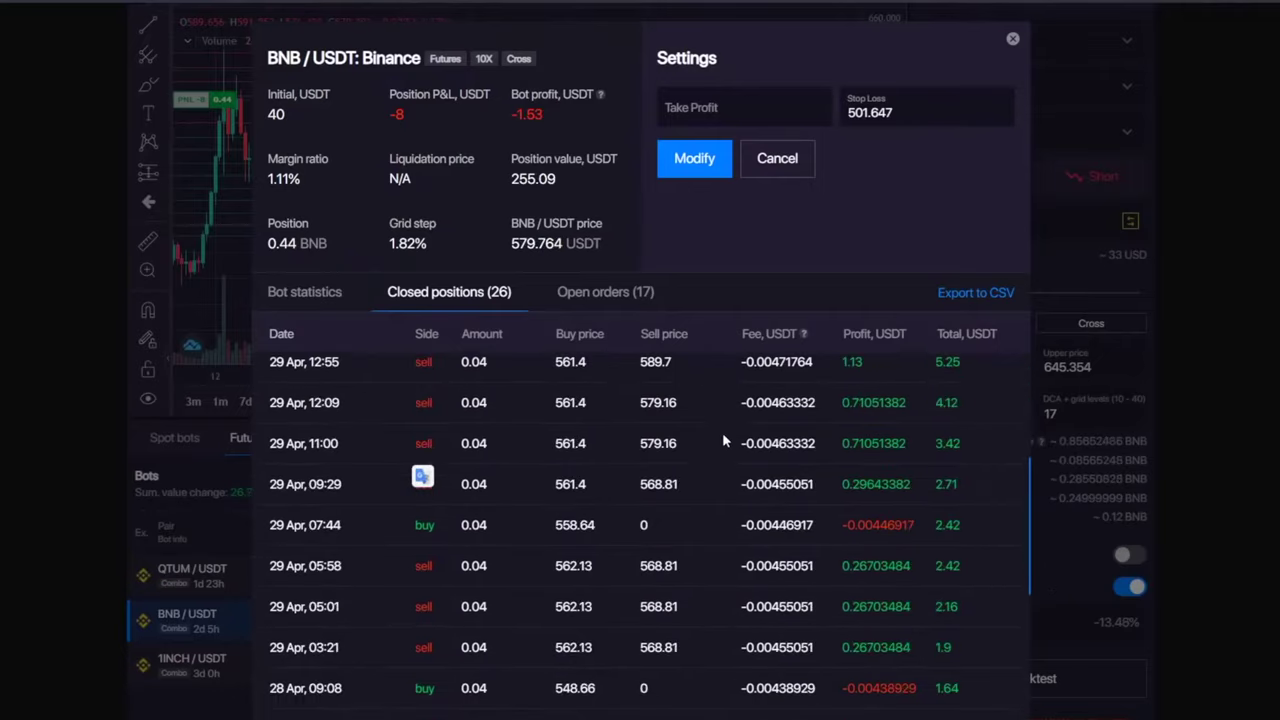
{"action": "scroll", "coordinate": [722, 432], "scroll_direction": "up", "scroll_amount": 3}
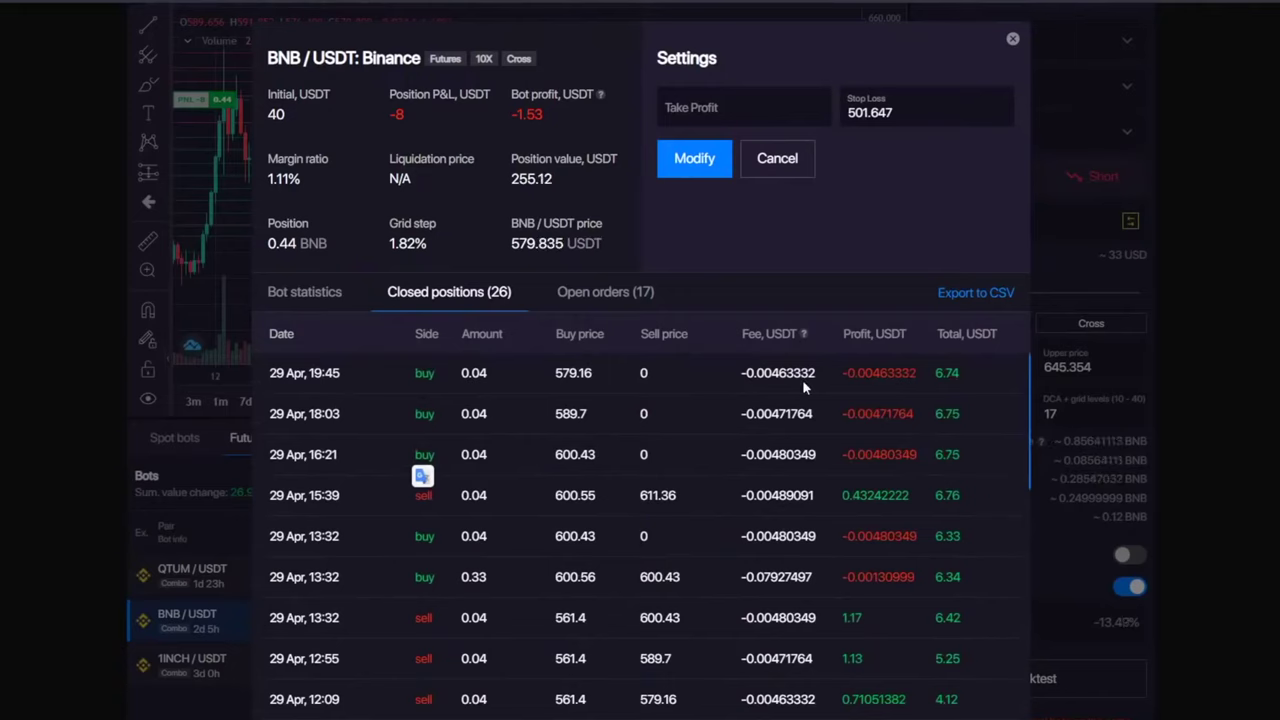
{"action": "left_click", "coordinate": [1013, 41]}
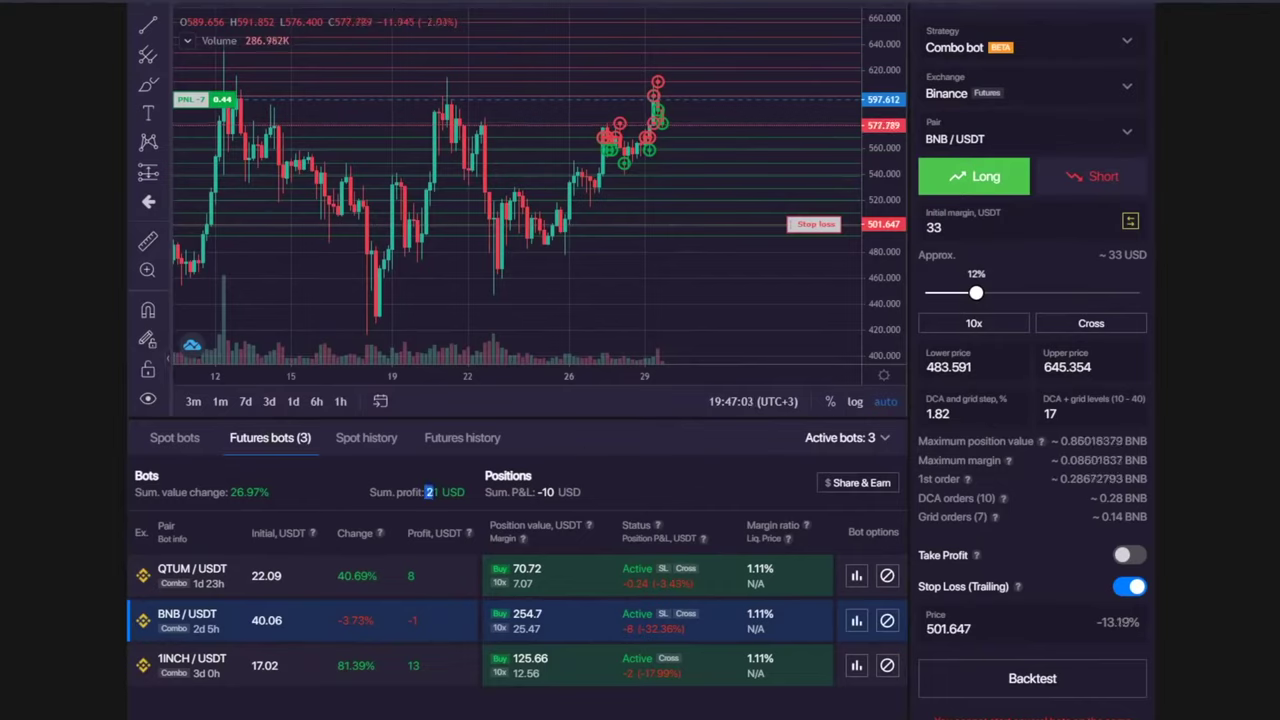
{"action": "left_click", "coordinate": [362, 483]}
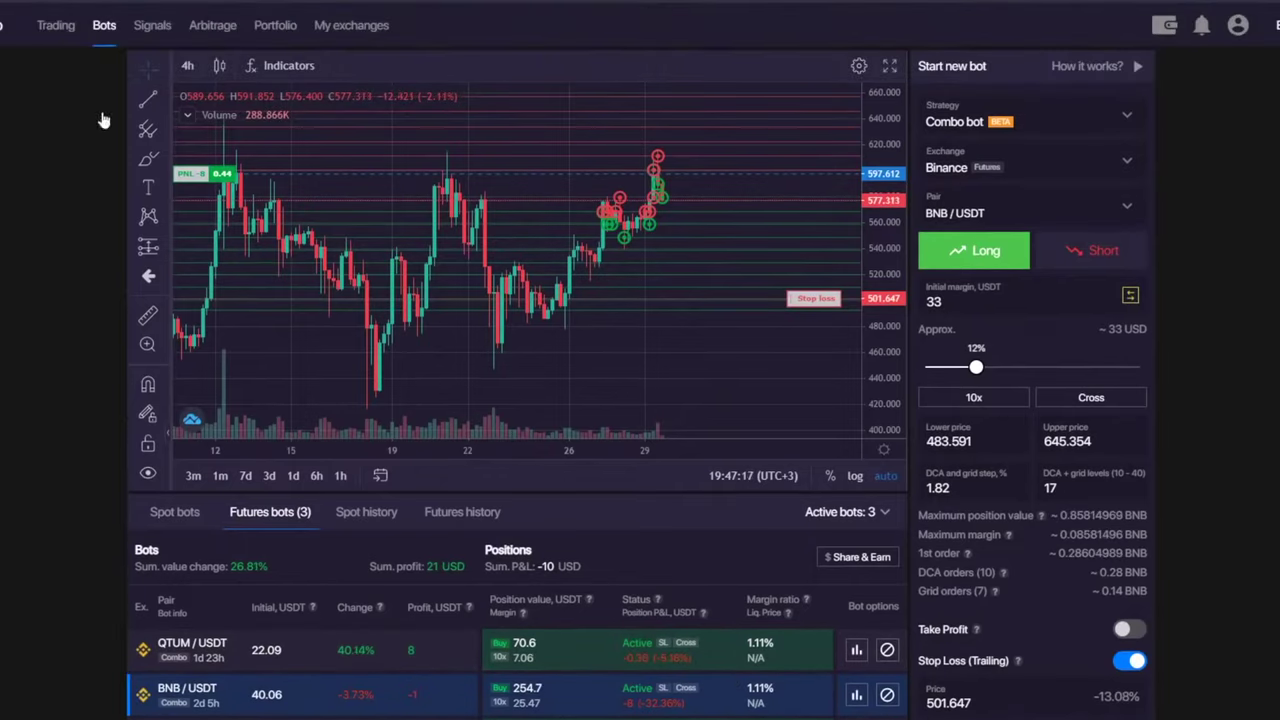
- Switch to the trading page and show a longer BNB/USDT price history, from mid-April onward, beside the open positions
{"action": "left_click", "coordinate": [51, 23]}
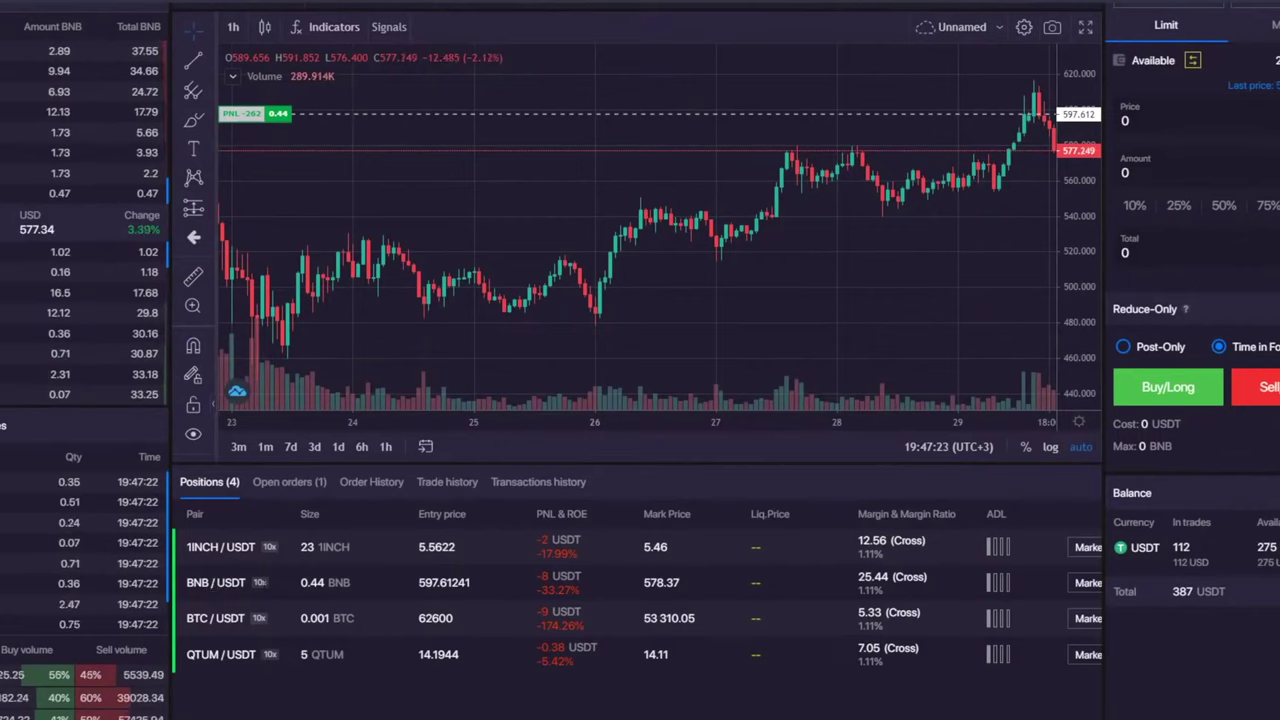
{"action": "scroll", "coordinate": [720, 190], "scroll_direction": "down", "scroll_amount": 5}
{"action": "left_click_drag", "start_coordinate": [720, 190], "coordinate": [376, 195]}
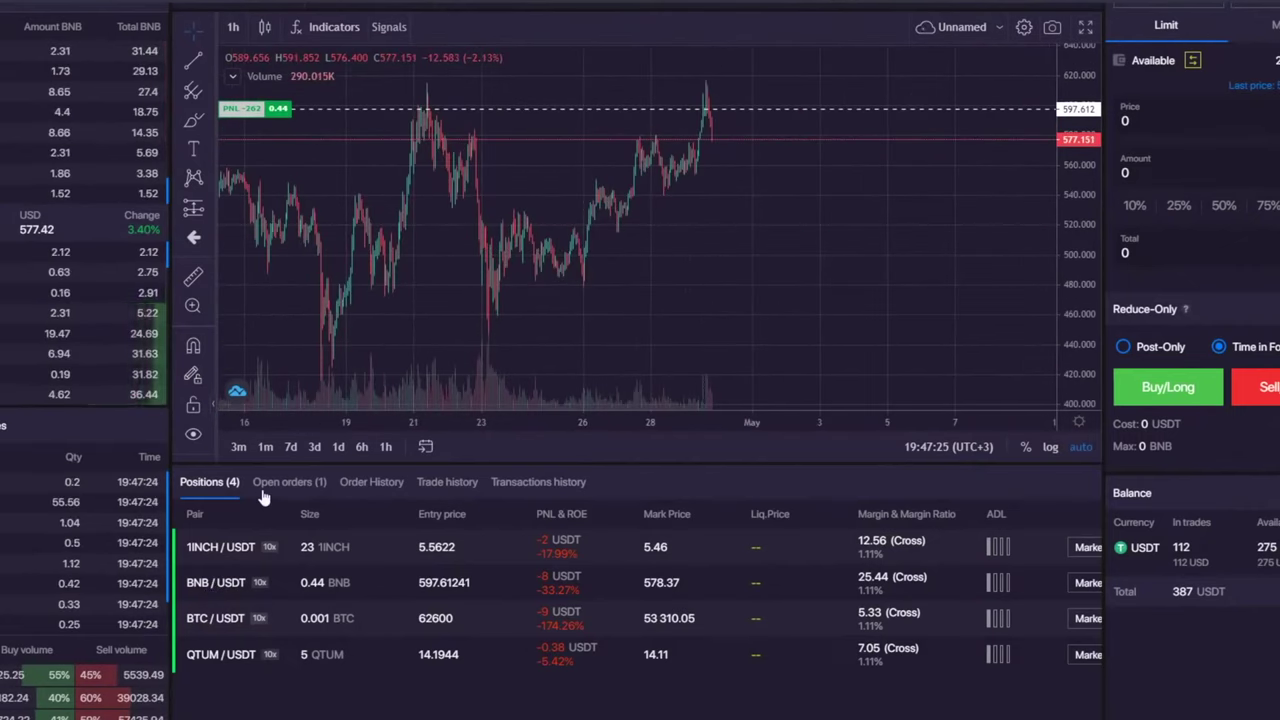
- Expand the BNB/USDT bot's entry in the open orders and inspect its buy, sell and stop levels on the chart
{"action": "left_click", "coordinate": [289, 482]}
{"action": "left_click", "coordinate": [217, 548]}
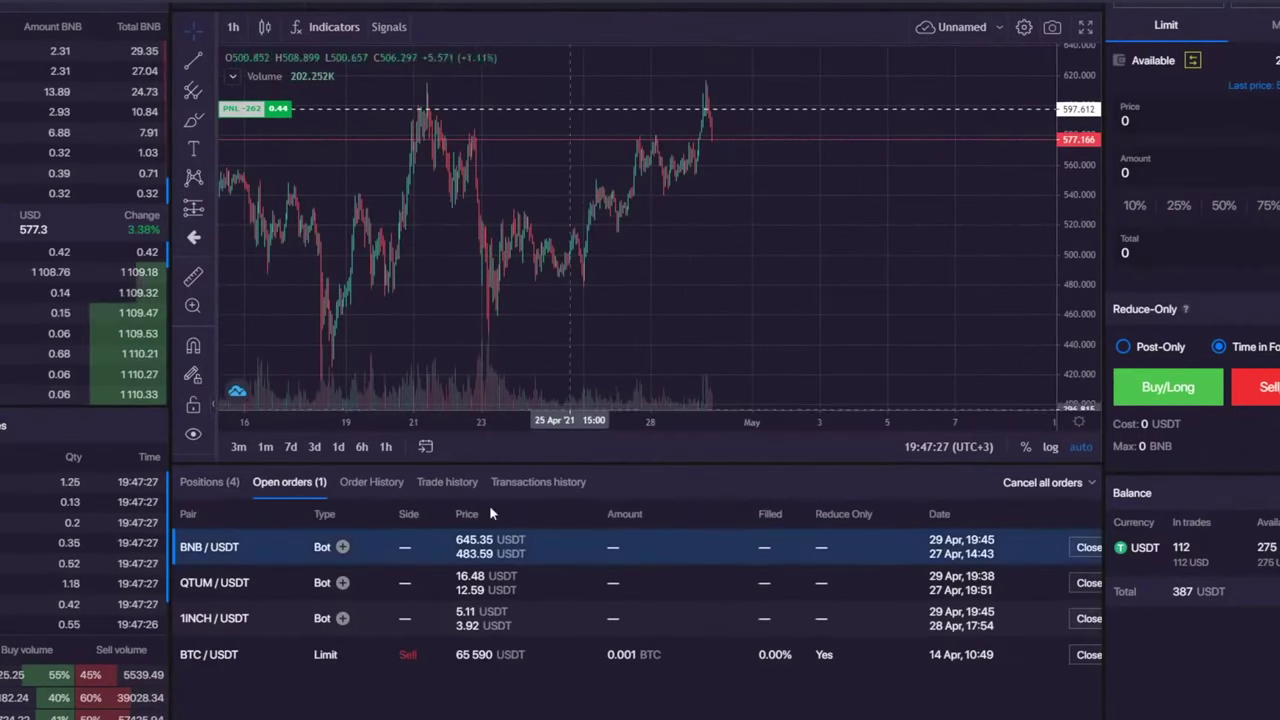
{"action": "scroll", "coordinate": [760, 217], "scroll_direction": "right", "scroll_amount": 2}
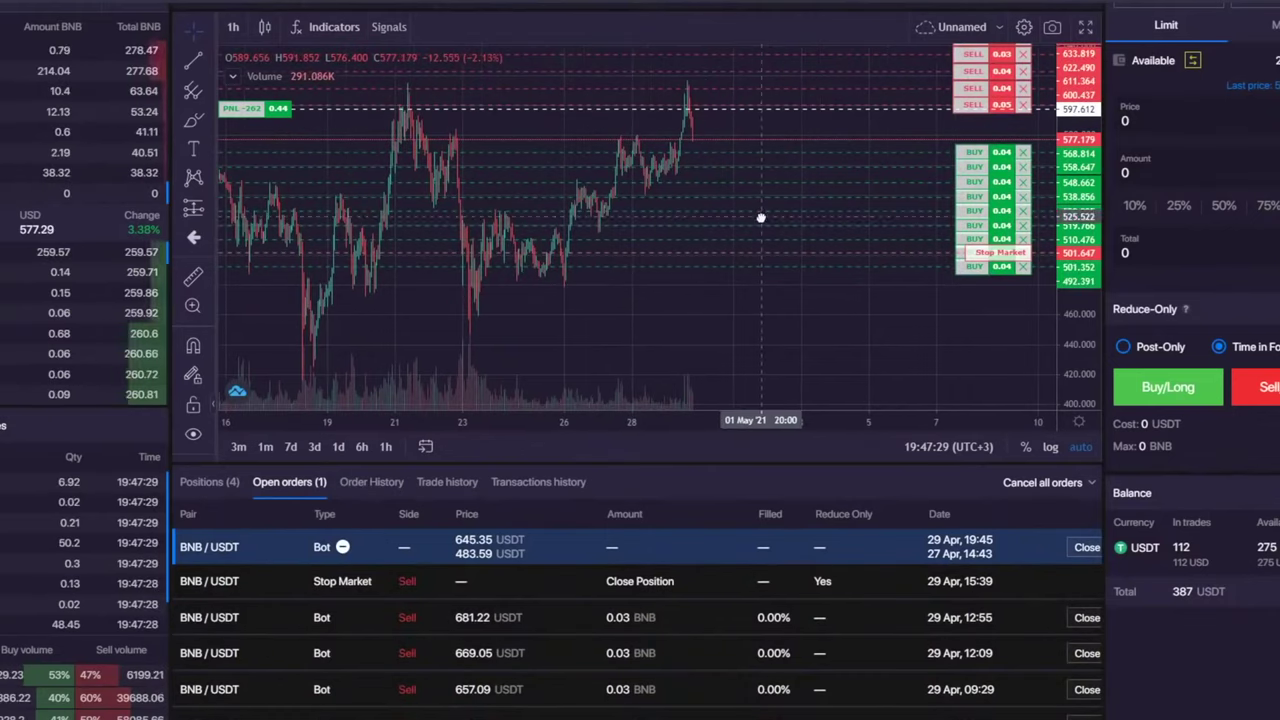
{"action": "left_click_drag", "start_coordinate": [808, 133], "coordinate": [764, 230]}
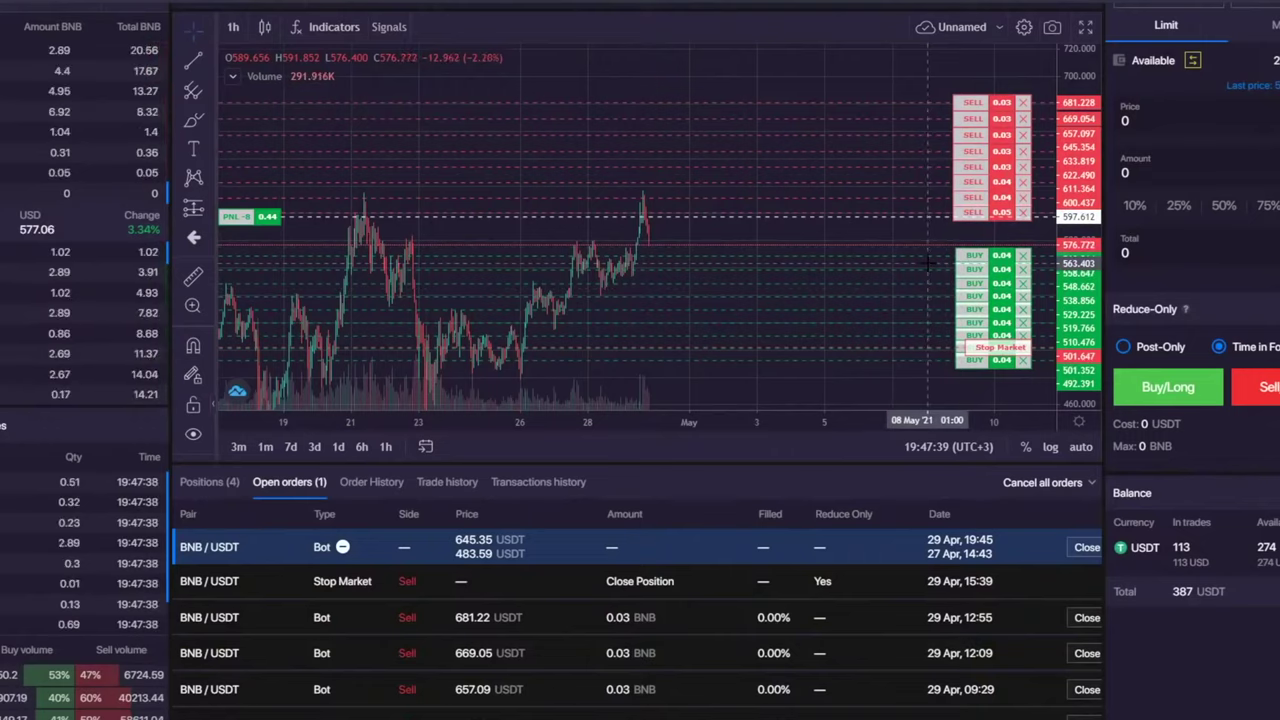
{"action": "scroll", "coordinate": [534, 251], "scroll_direction": "up", "scroll_amount": 5}
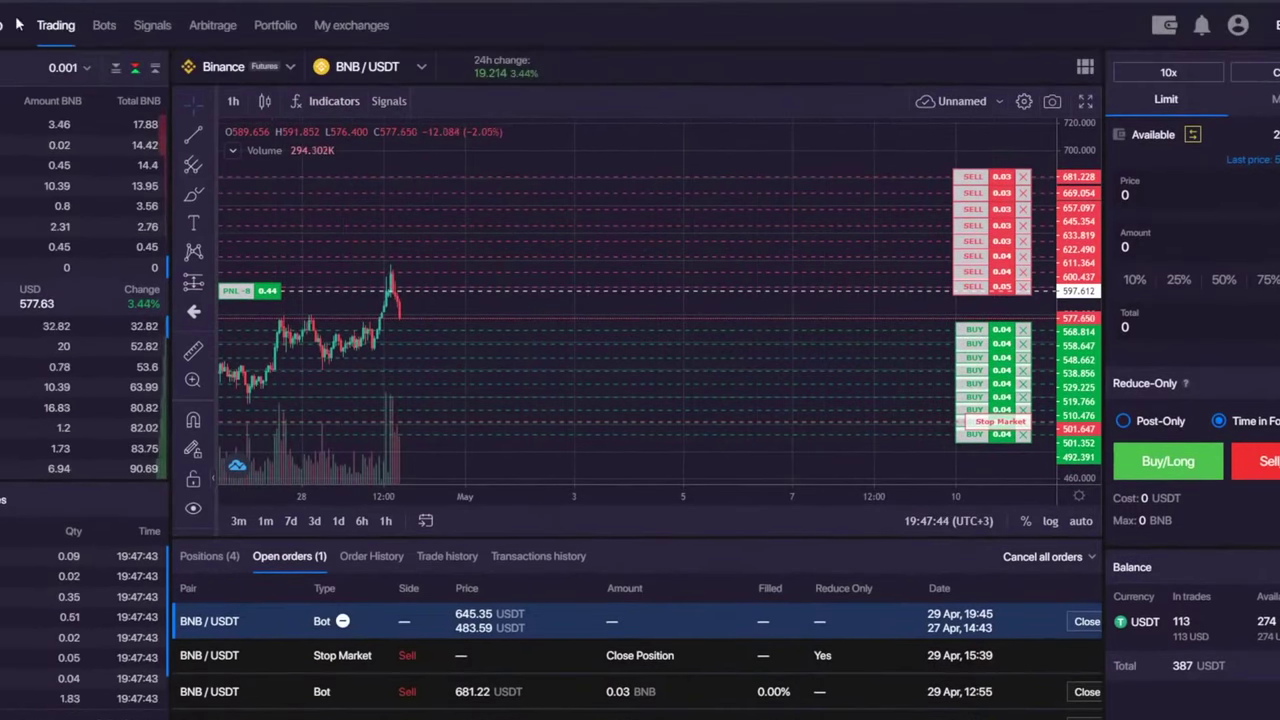
- Return to the bots page and display the BNB/USDT and 1INCH/USDT bots in turn to examine the trades on their charts
{"action": "left_click", "coordinate": [103, 27]}
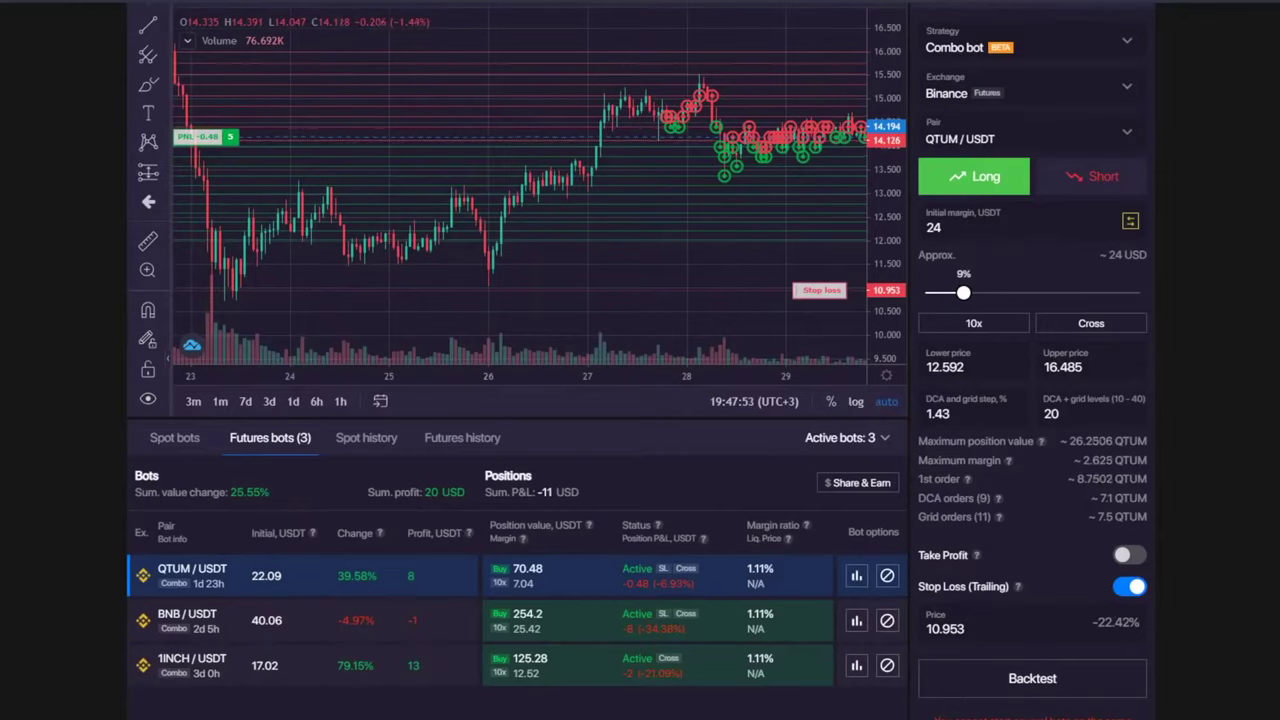
{"action": "left_click", "coordinate": [473, 498]}
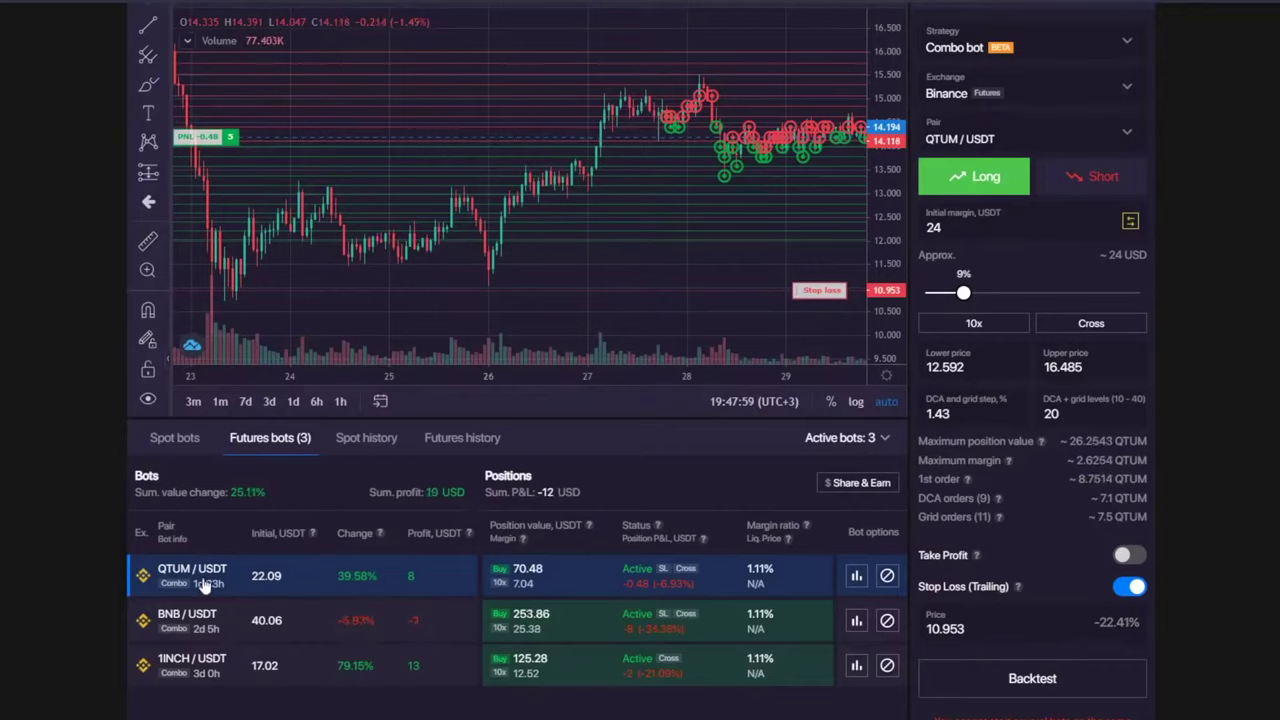
{"action": "left_click", "coordinate": [263, 628]}
{"action": "left_click", "coordinate": [307, 672]}
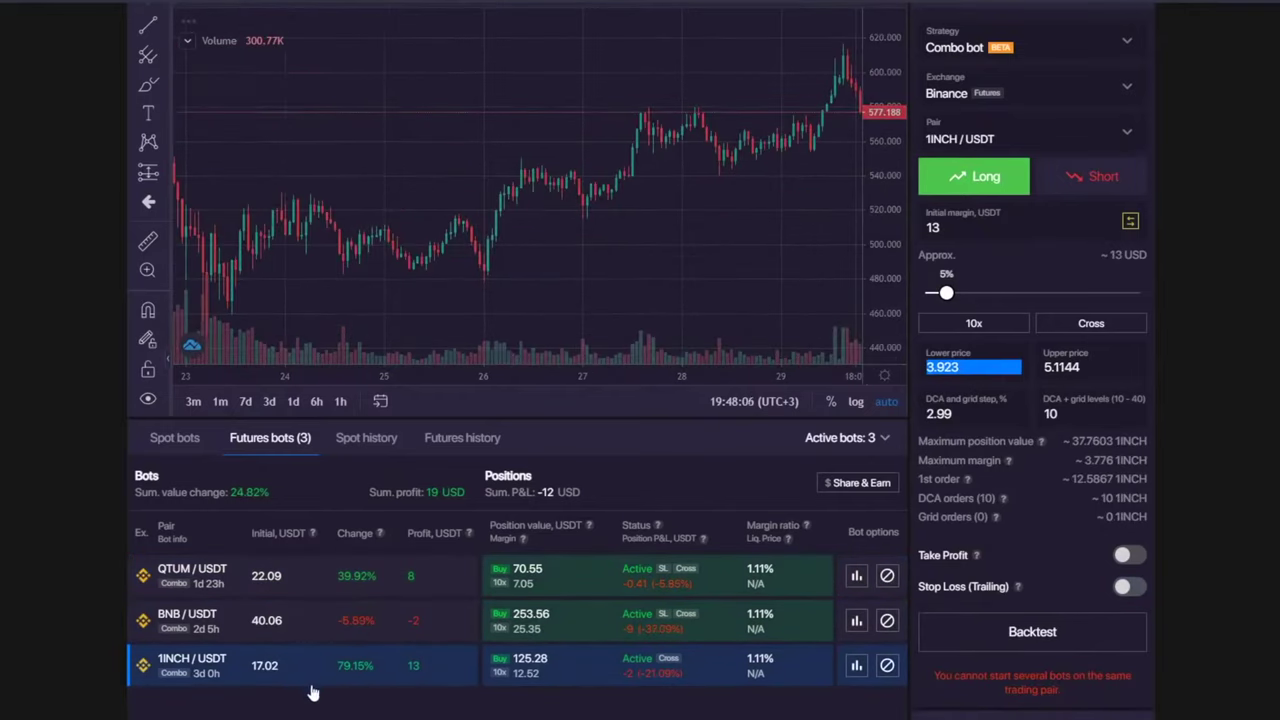
{"action": "scroll", "coordinate": [1027, 187], "scroll_direction": "up", "scroll_amount": 1}
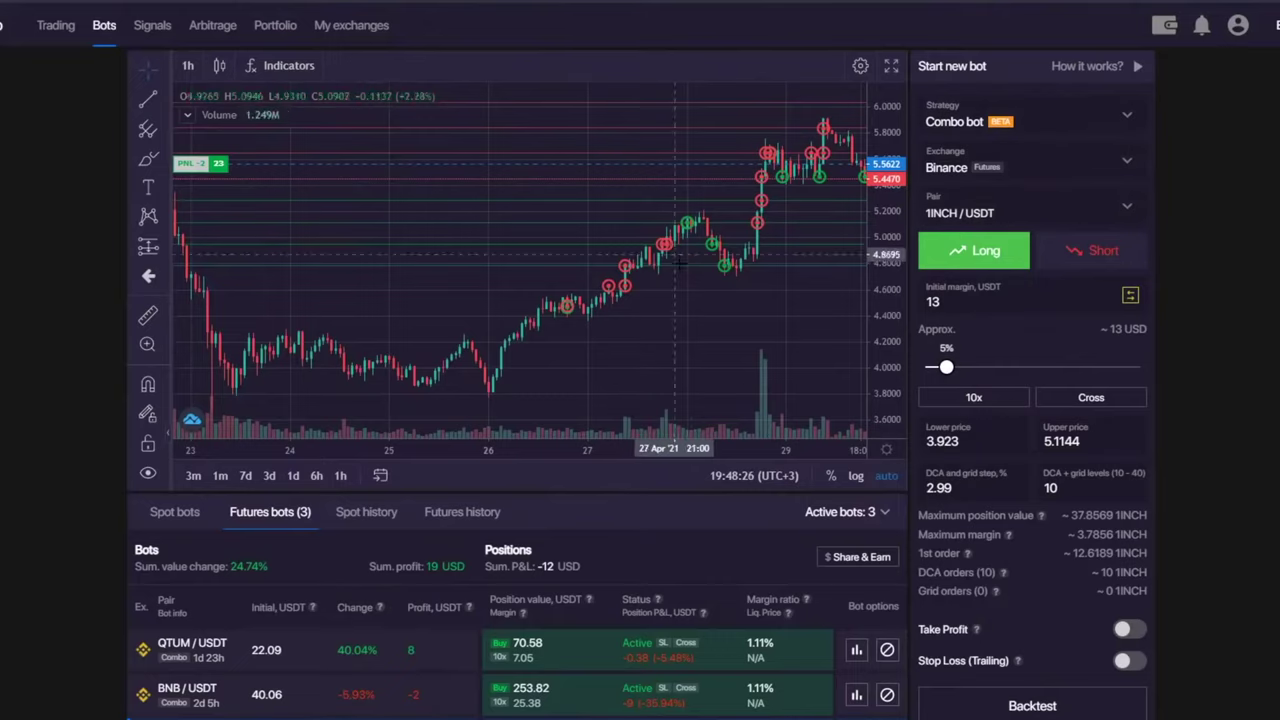
{"action": "scroll", "coordinate": [748, 190], "scroll_direction": "right", "scroll_amount": 5}
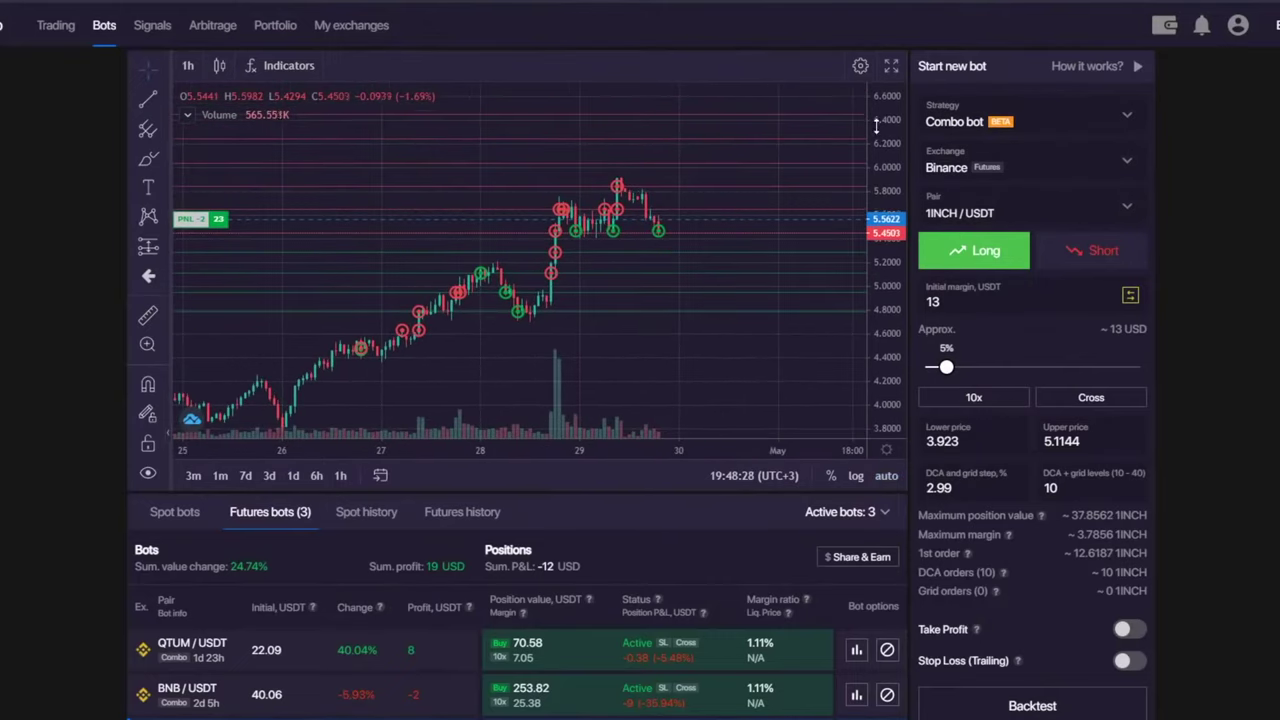
- Make room after the latest candles on the 1INCH/USDT chart, ready the Brush tool, and display the QTUM/USDT bot's chart
{"action": "scroll", "coordinate": [720, 195], "scroll_direction": "right", "scroll_amount": 3}
{"action": "scroll", "coordinate": [692, 210], "scroll_direction": "right", "scroll_amount": 2}
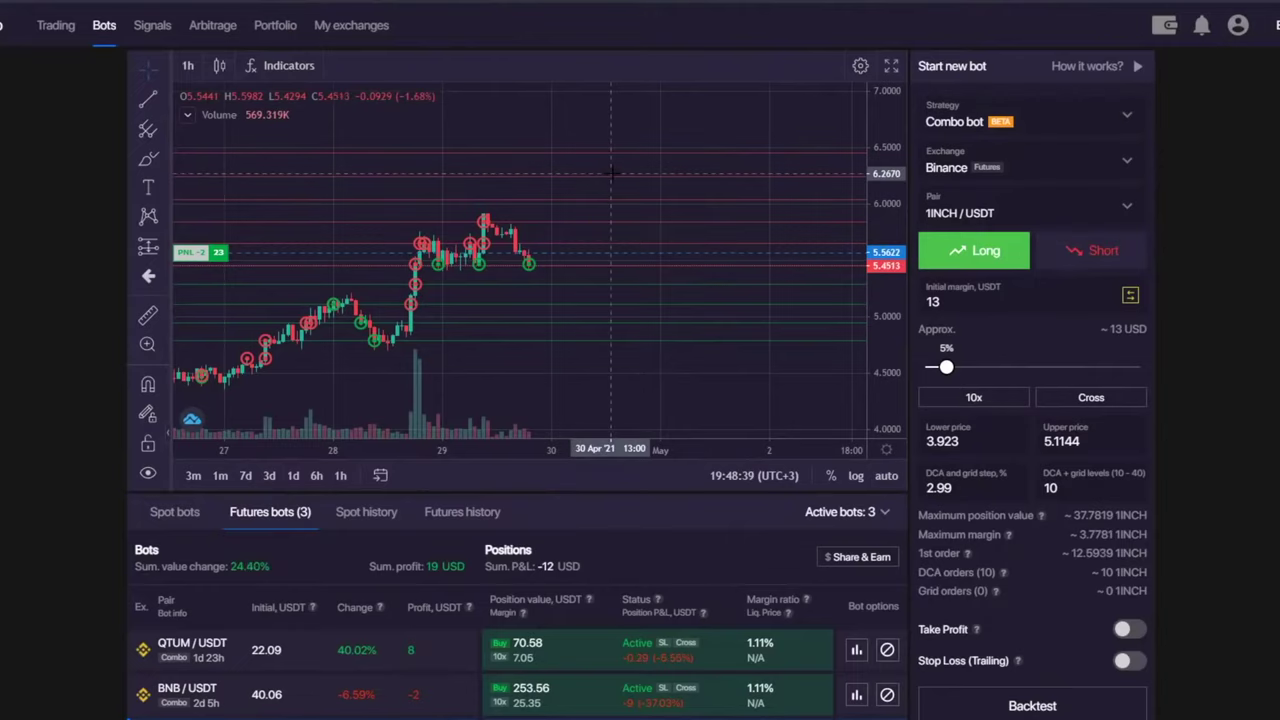
{"action": "left_click_drag", "start_coordinate": [632, 180], "coordinate": [541, 182]}
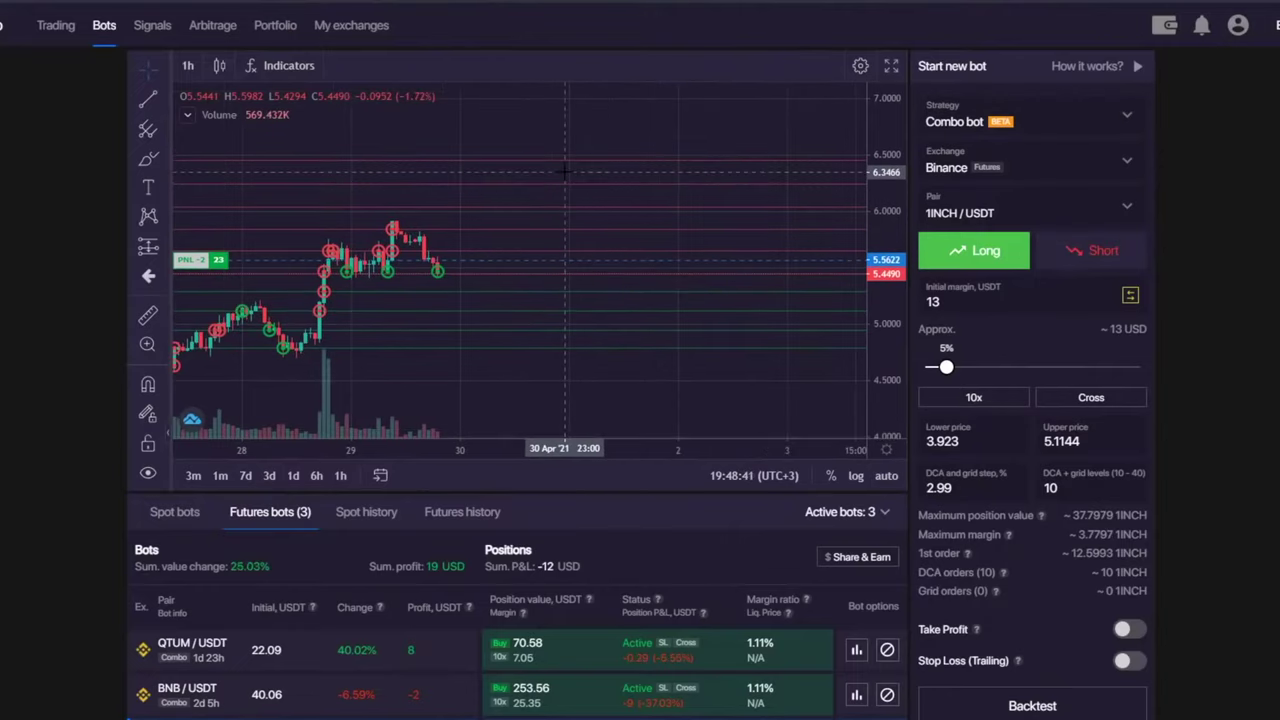
{"action": "left_click", "coordinate": [150, 160]}
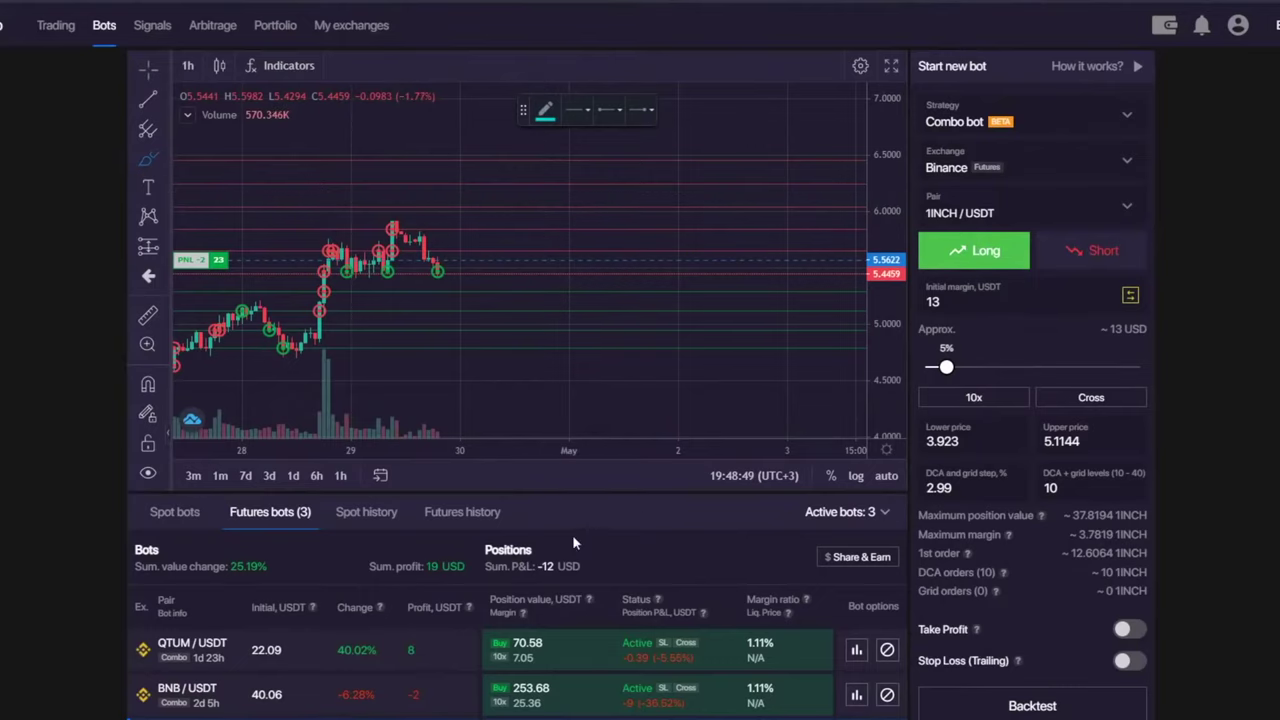
{"action": "scroll", "coordinate": [573, 543], "scroll_direction": "down", "scroll_amount": 1}
{"action": "left_click", "coordinate": [213, 577]}
{"action": "scroll", "coordinate": [540, 550], "scroll_direction": "up", "scroll_amount": 1}
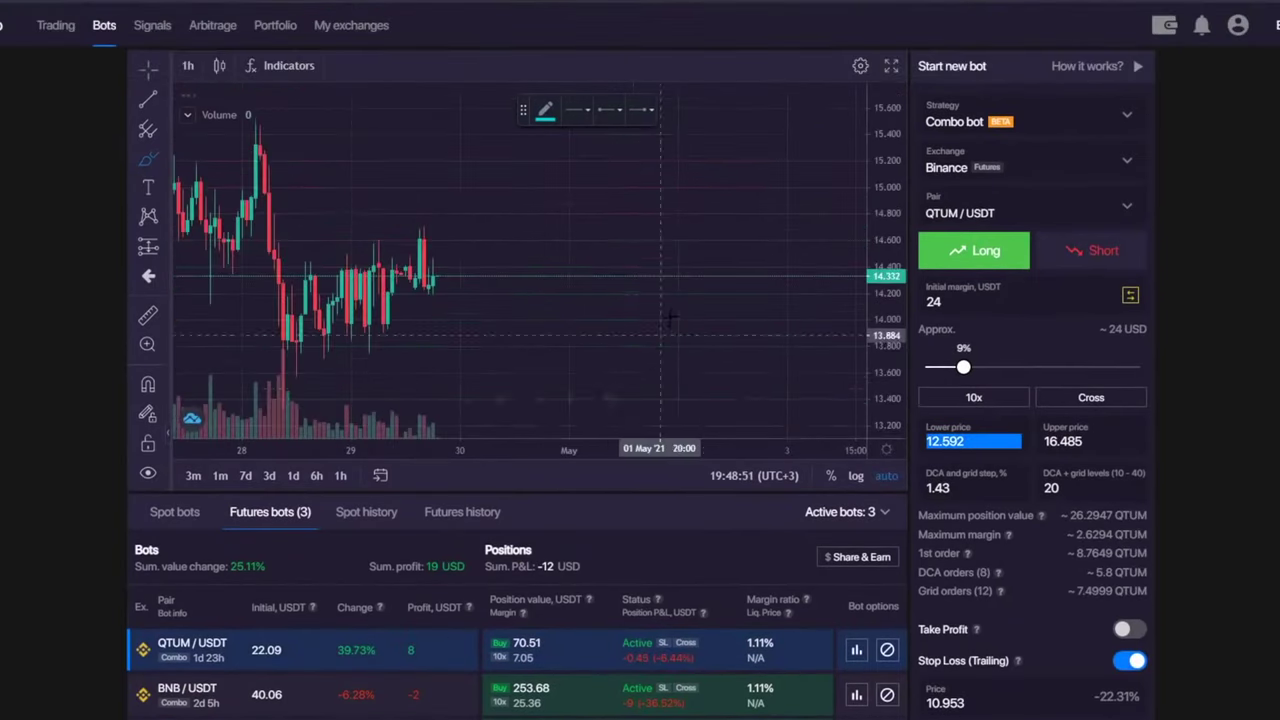
- Handwrite DCA beside a falling stroke over the QTUM/USDT buy levels, and GRID = TP over the sell levels
{"action": "left_click", "coordinate": [520, 295]}
{"action": "mouse_move", "coordinate": [520, 300]}
{"action": "left_mouse_down"}
{"action": "mouse_move", "coordinate": [545, 315]}
{"action": "mouse_move", "coordinate": [521, 335]}
{"action": "mouse_move", "coordinate": [546, 318]}
{"action": "mouse_move", "coordinate": [605, 322]}
{"action": "mouse_move", "coordinate": [548, 318]}
{"action": "left_mouse_up"}
{"action": "left_click_drag", "start_coordinate": [443, 271], "coordinate": [478, 350]}
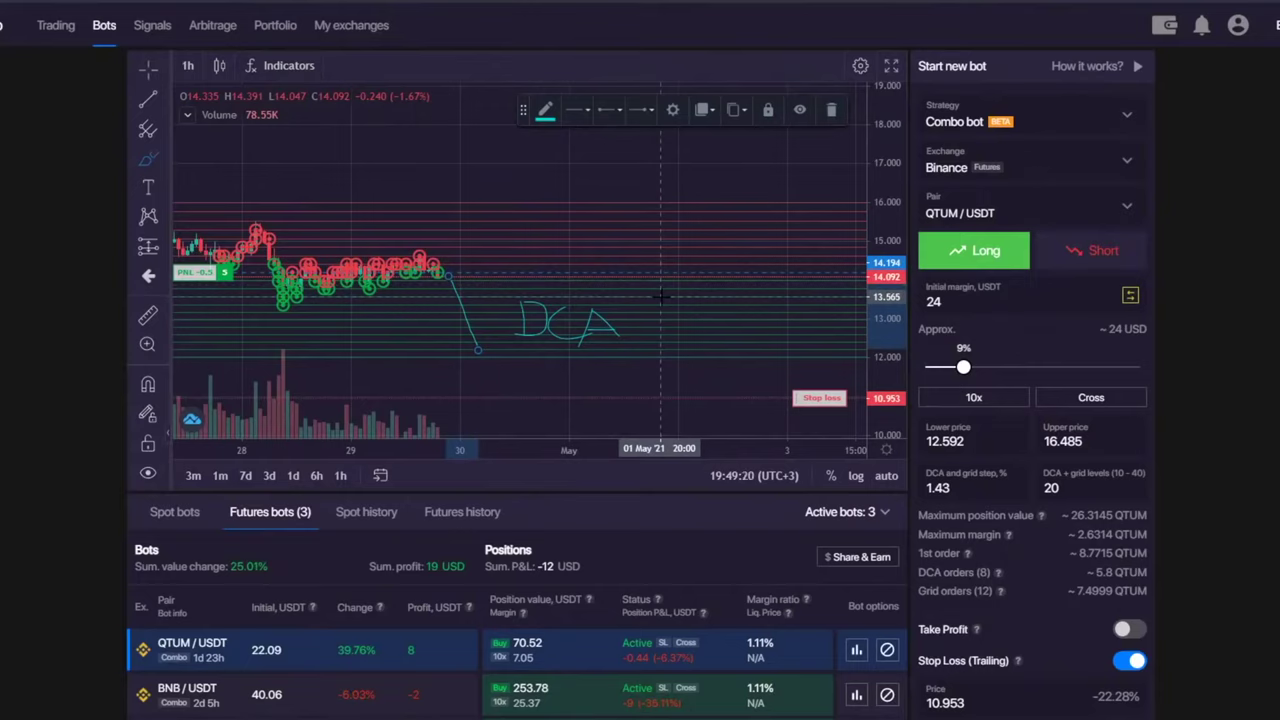
{"action": "mouse_move", "coordinate": [527, 211]}
{"action": "left_mouse_down"}
{"action": "mouse_move", "coordinate": [510, 230]}
{"action": "mouse_move", "coordinate": [542, 238]}
{"action": "mouse_move", "coordinate": [550, 226]}
{"action": "mouse_move", "coordinate": [587, 250]}
{"action": "mouse_move", "coordinate": [758, 208]}
{"action": "left_mouse_up"}
{"action": "mouse_move", "coordinate": [738, 210]}
{"action": "left_mouse_down"}
{"action": "mouse_move", "coordinate": [740, 242]}
{"action": "mouse_move", "coordinate": [769, 228]}
{"action": "left_mouse_up"}
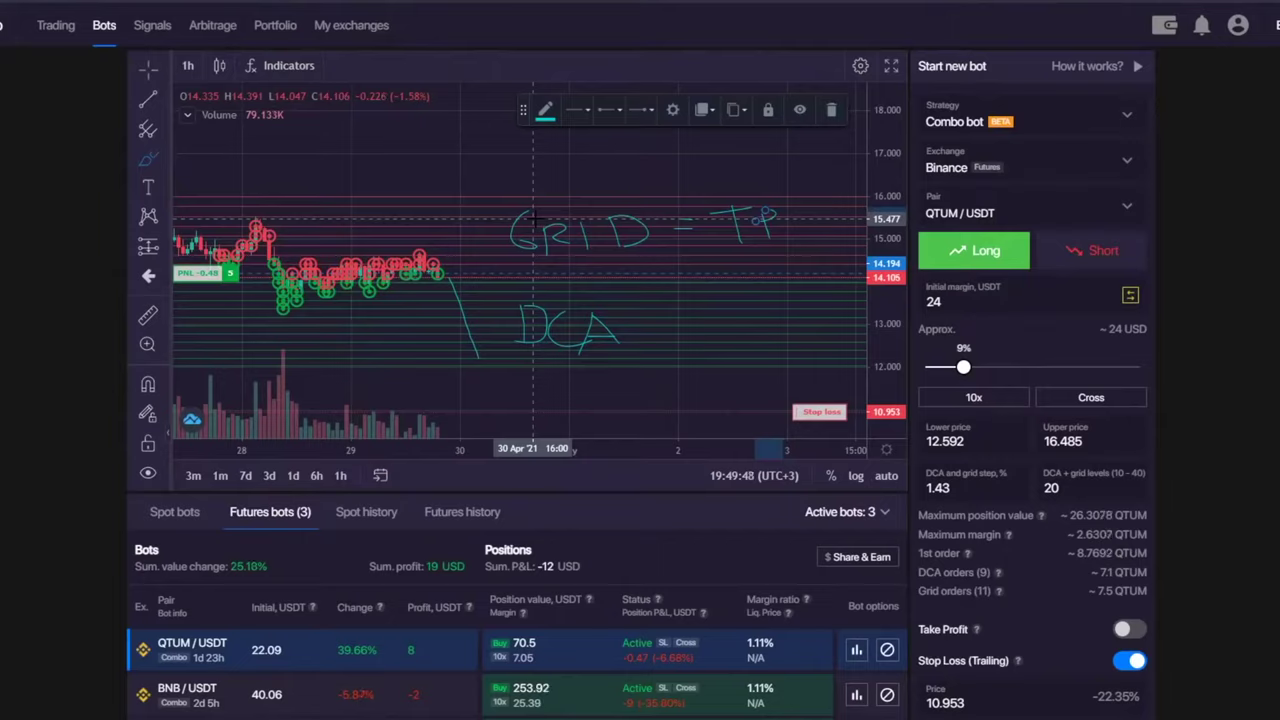
- Remove all handwritten drawings from the QTUM/USDT chart
{"action": "left_click", "coordinate": [831, 109]}
{"action": "right_click", "coordinate": [640, 156]}
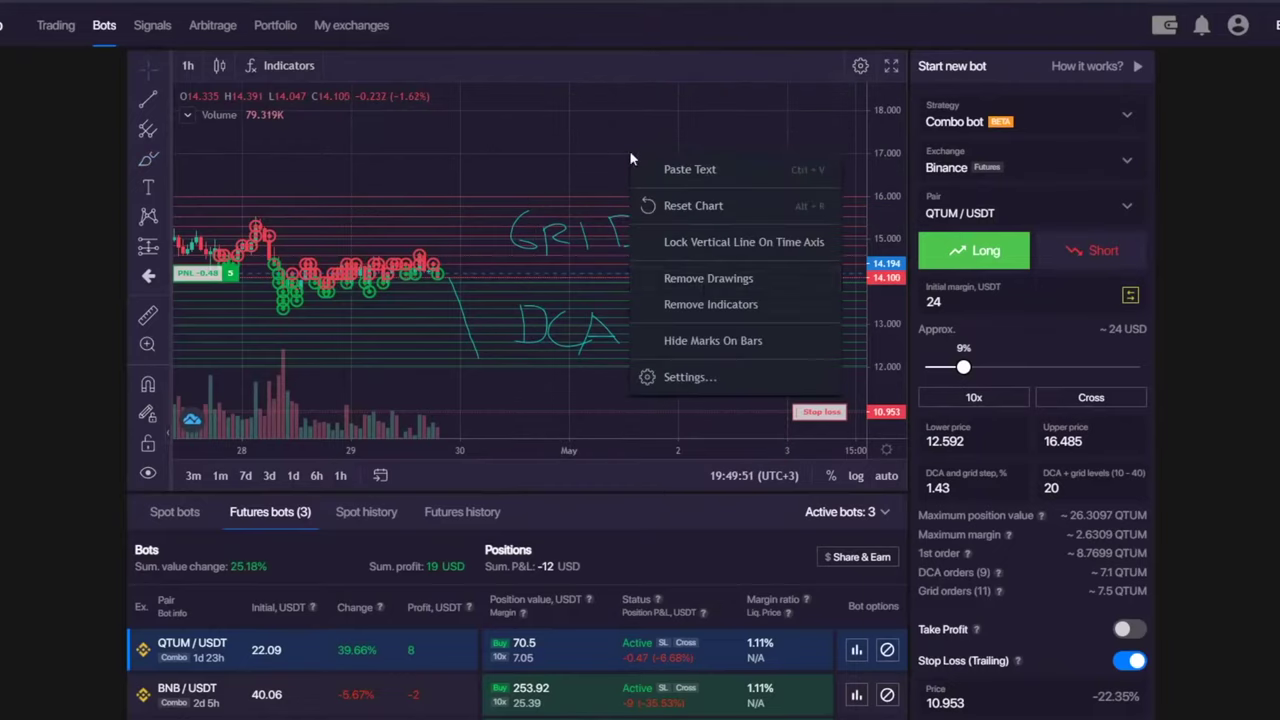
{"action": "left_click", "coordinate": [714, 277]}
- Try initial margins of 20 and 22 USDT for the new QTUM/USDT bot, and accept the suggested minimum
{"action": "left_click", "coordinate": [950, 301]}
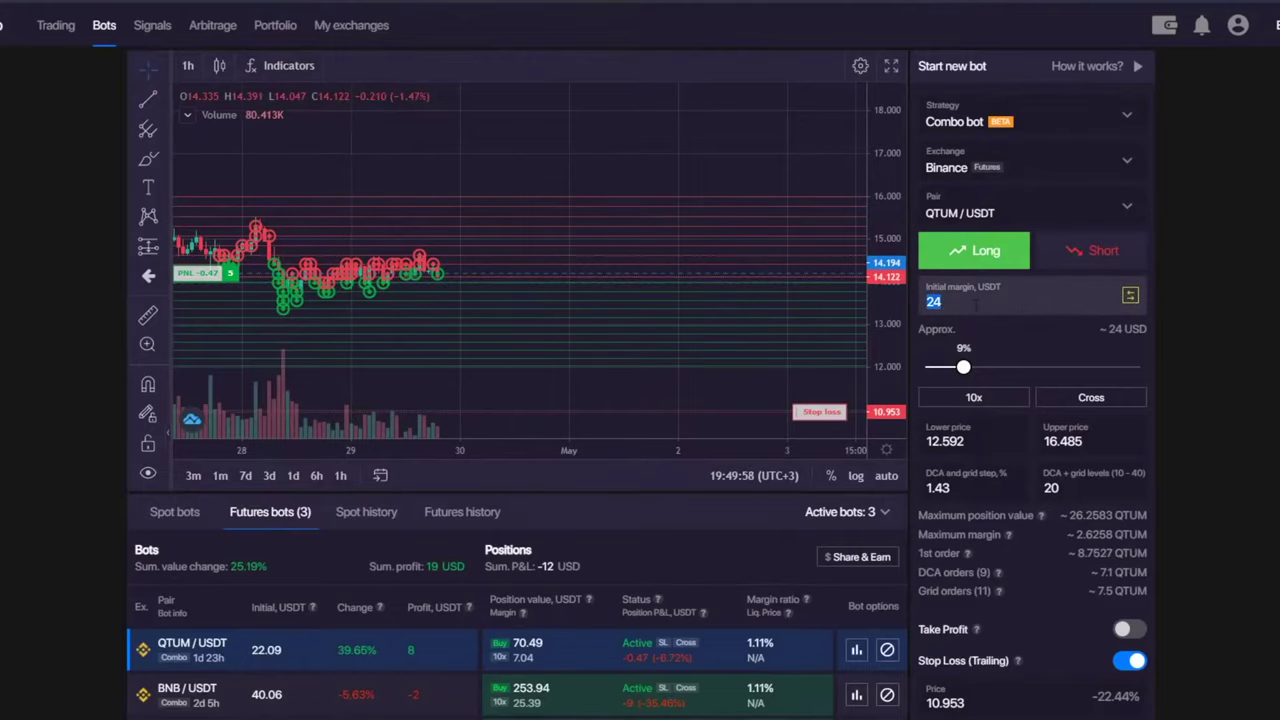
{"action": "type", "text": "20"}
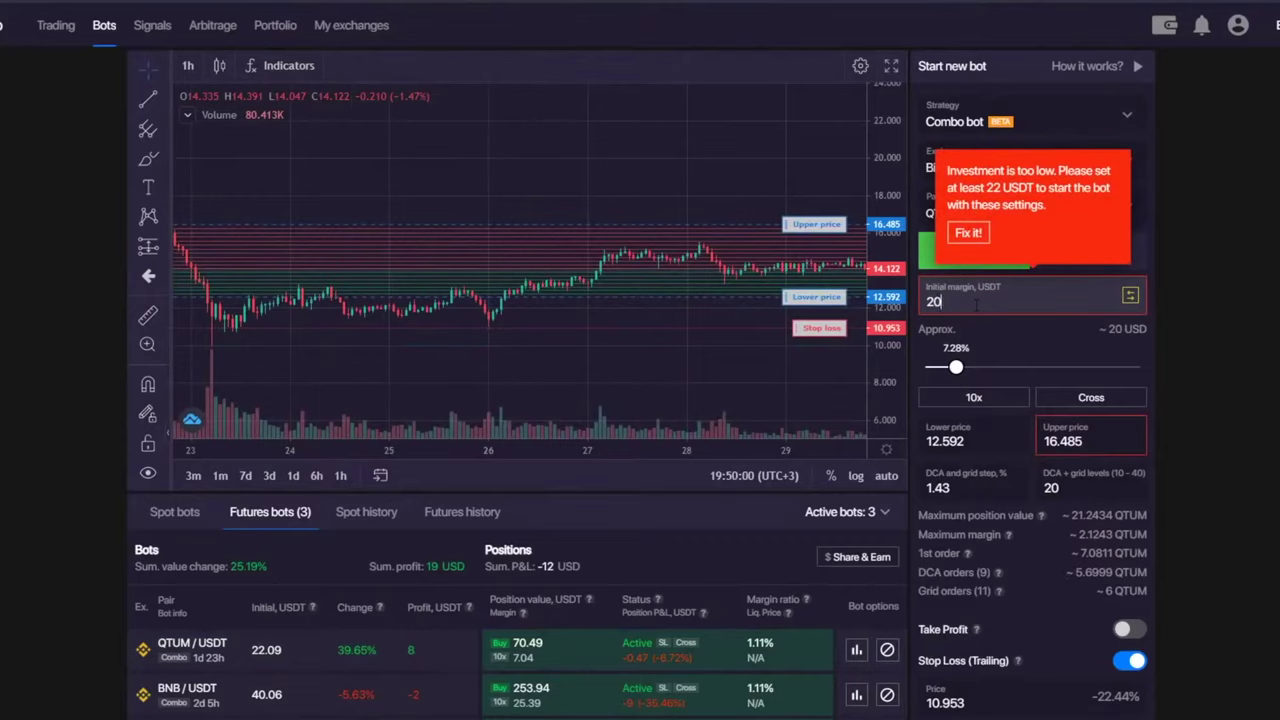
{"action": "key", "text": "BackSpace"}
{"action": "type", "text": "2"}
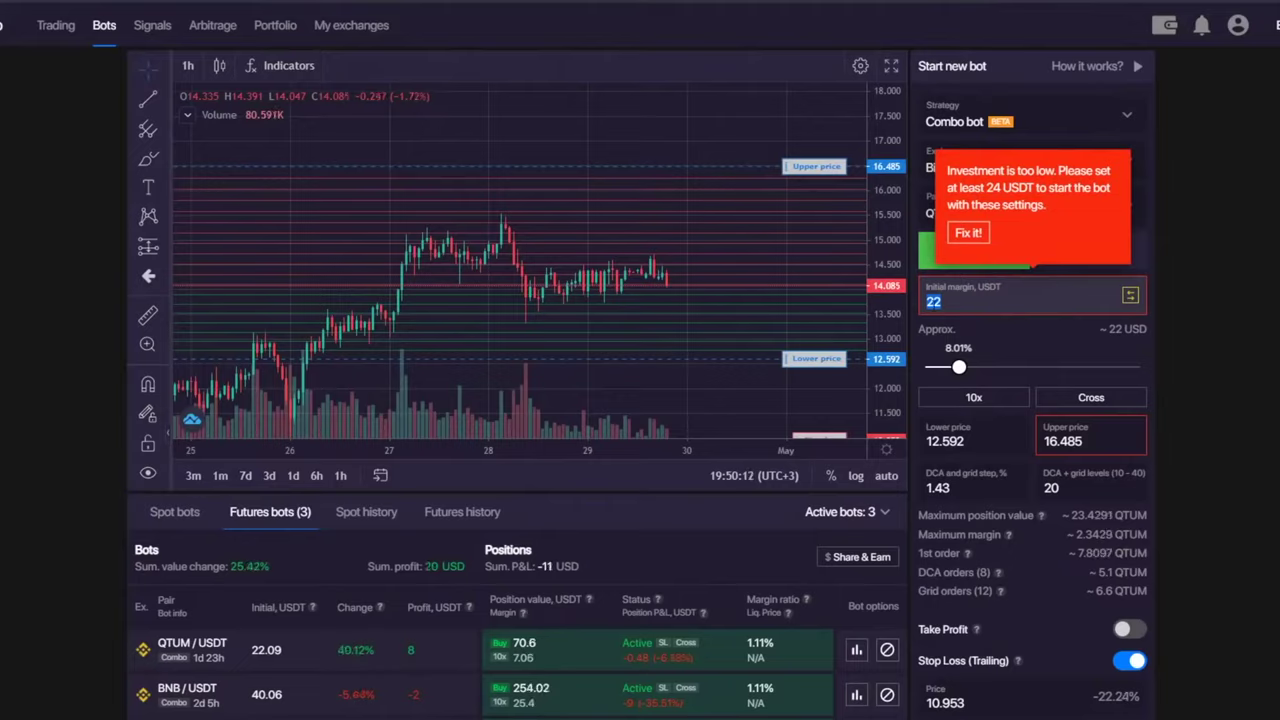
{"action": "left_click", "coordinate": [968, 232]}
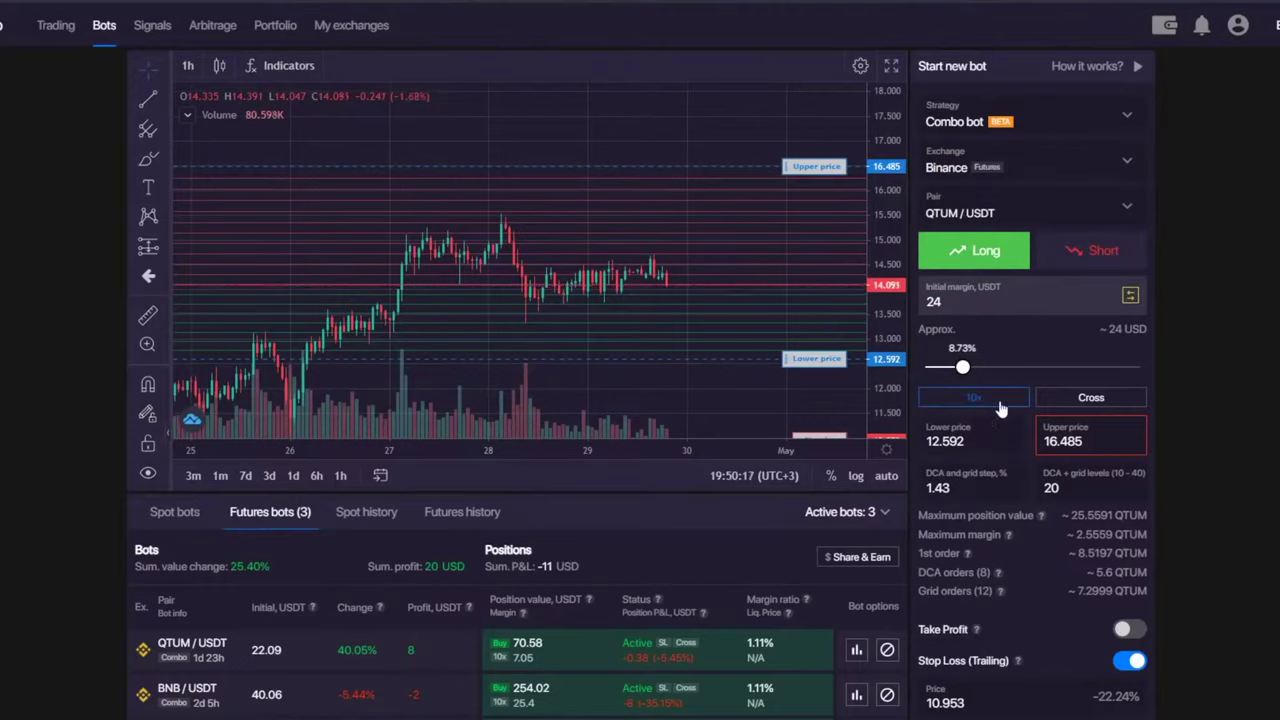
{"action": "key", "text": "ctrl+a"}
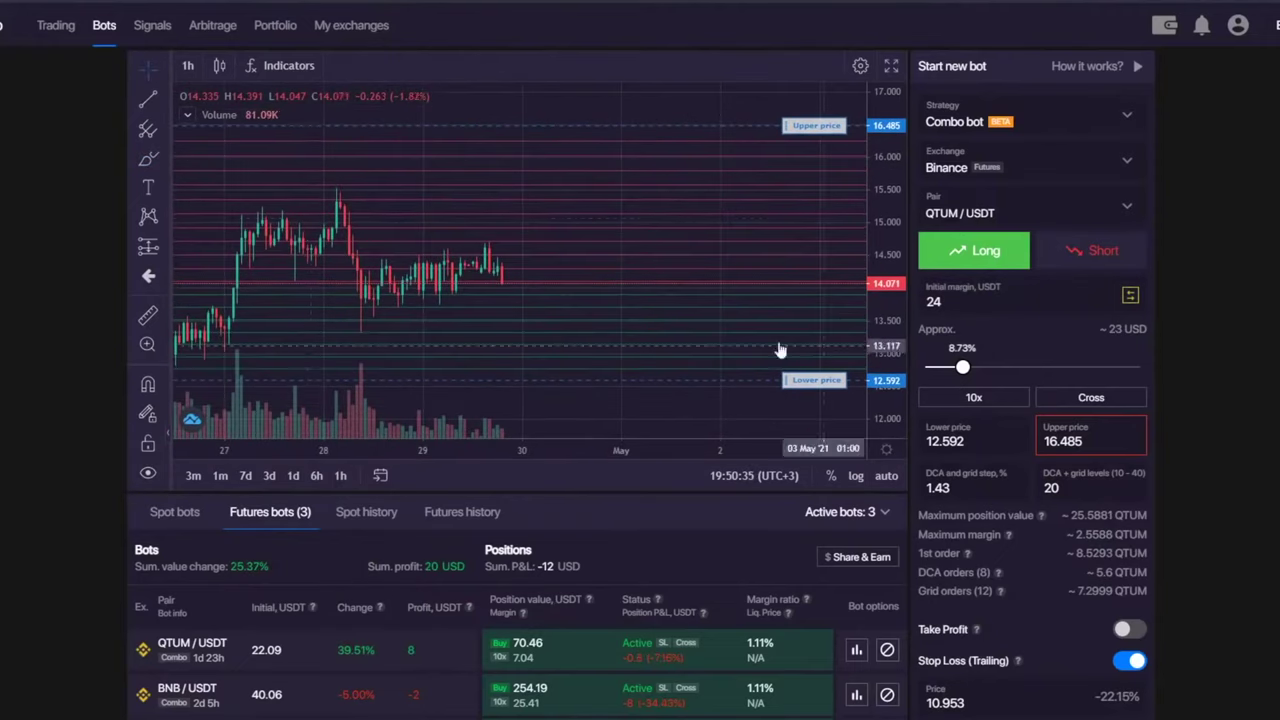
- Set the QTUM/USDT bot's initial margin to 30 USDT and have the Brush tool ready for chart notes
{"action": "left_click", "coordinate": [147, 159]}
{"action": "left_click", "coordinate": [958, 302]}
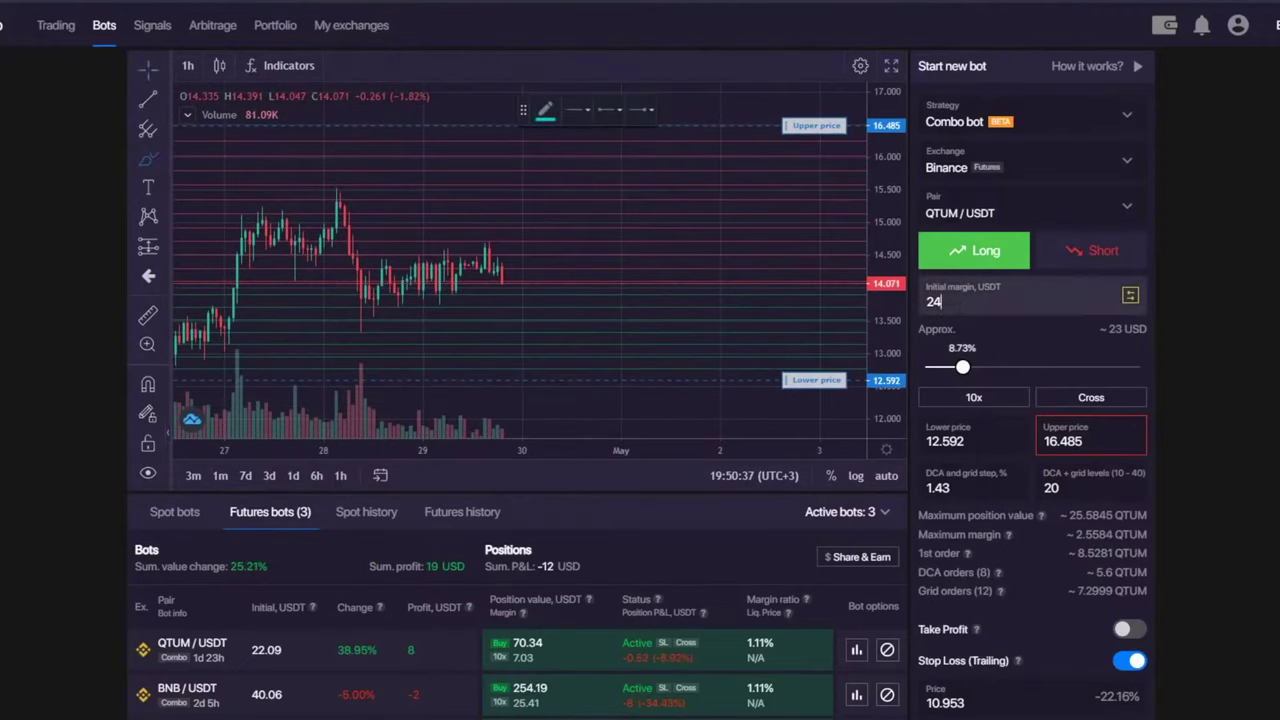
{"action": "type", "text": "30"}
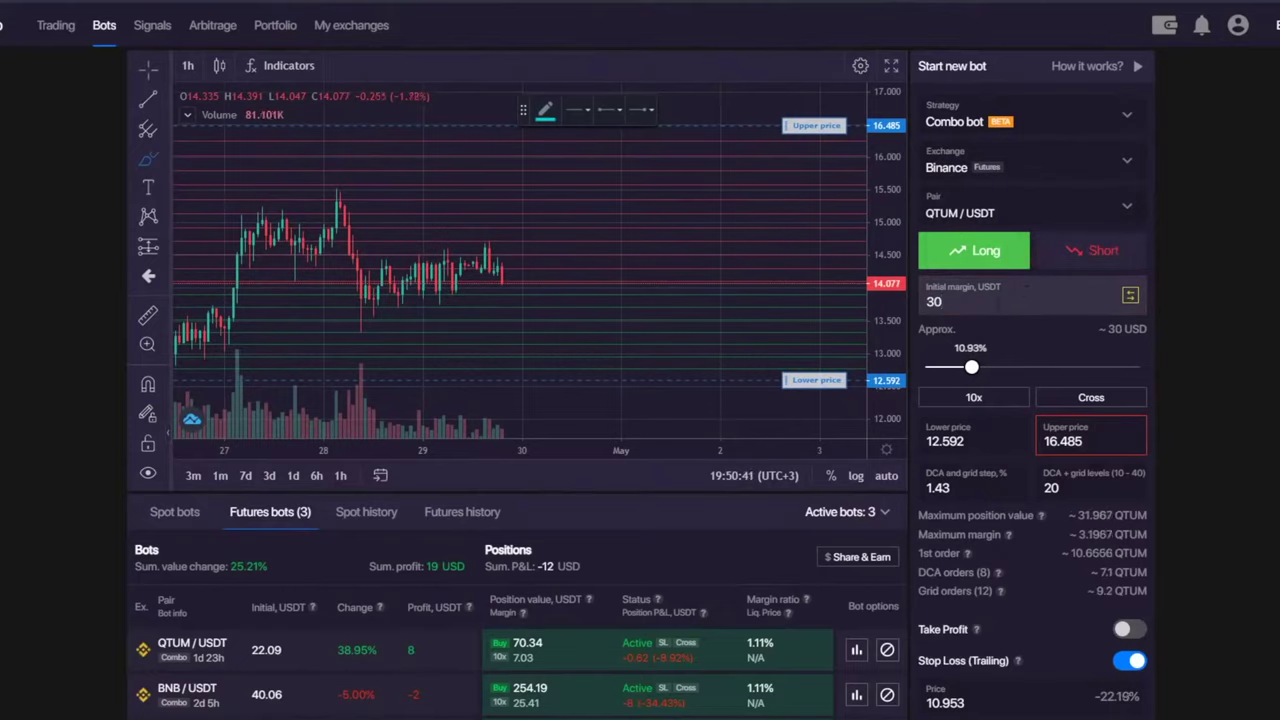
{"action": "double_click", "coordinate": [955, 301]}
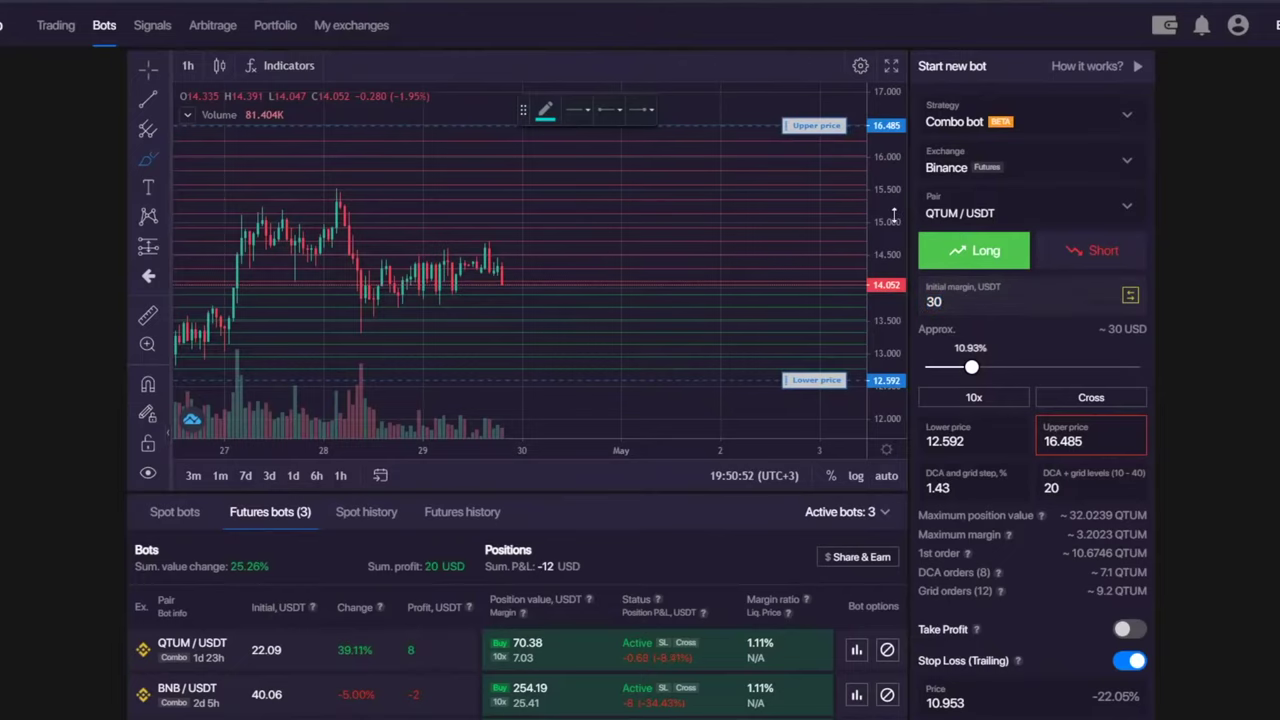
- Handwrite 15 USDT on the chart beside the current price, among the upper sell levels, and among the lower buy levels
{"action": "left_click", "coordinate": [552, 265]}
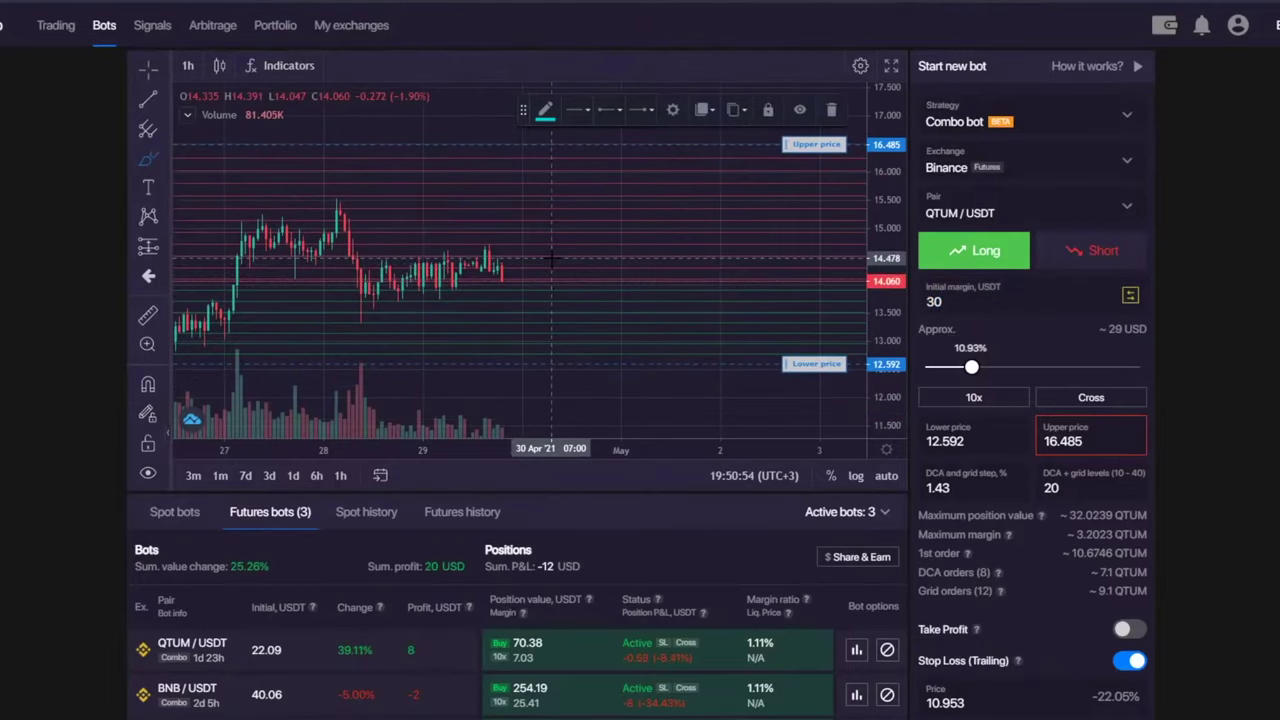
{"action": "mouse_move", "coordinate": [585, 280]}
{"action": "left_mouse_down"}
{"action": "mouse_move", "coordinate": [571, 277]}
{"action": "mouse_move", "coordinate": [586, 259]}
{"action": "mouse_move", "coordinate": [636, 286]}
{"action": "mouse_move", "coordinate": [686, 268]}
{"action": "left_mouse_up"}
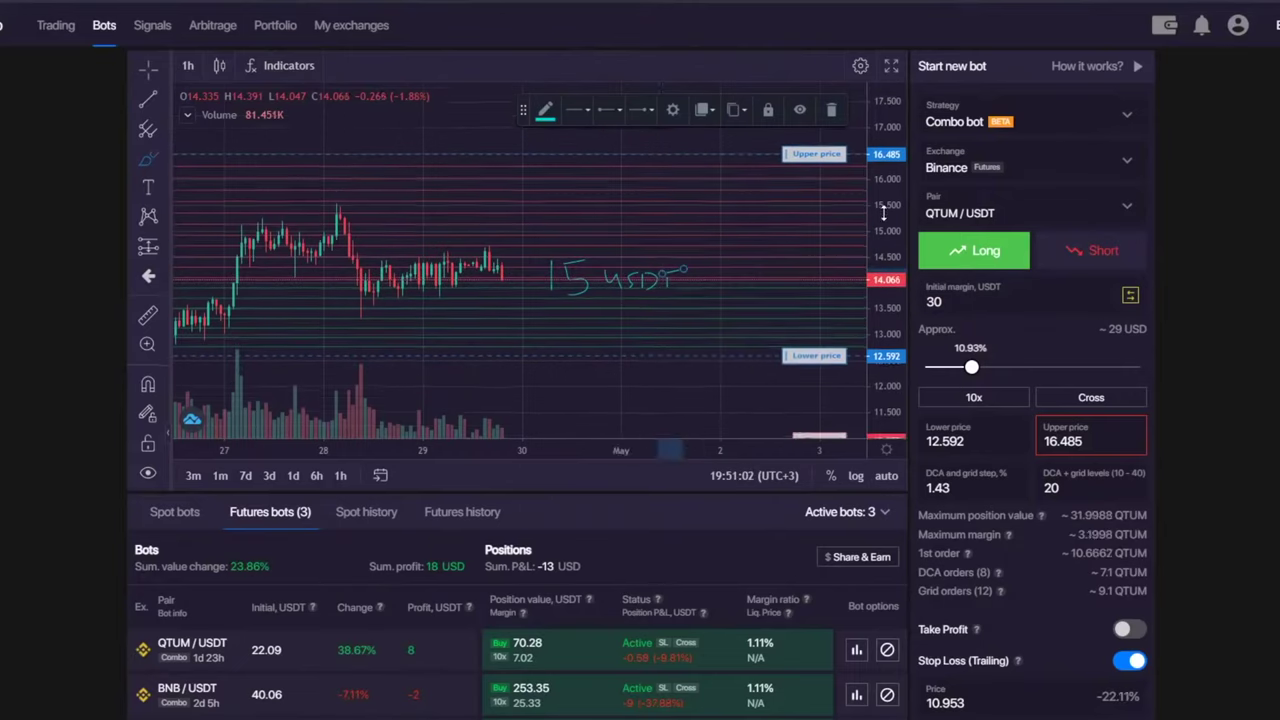
{"action": "mouse_move", "coordinate": [670, 184]}
{"action": "left_mouse_down"}
{"action": "mouse_move", "coordinate": [676, 212]}
{"action": "mouse_move", "coordinate": [803, 208]}
{"action": "left_mouse_up"}
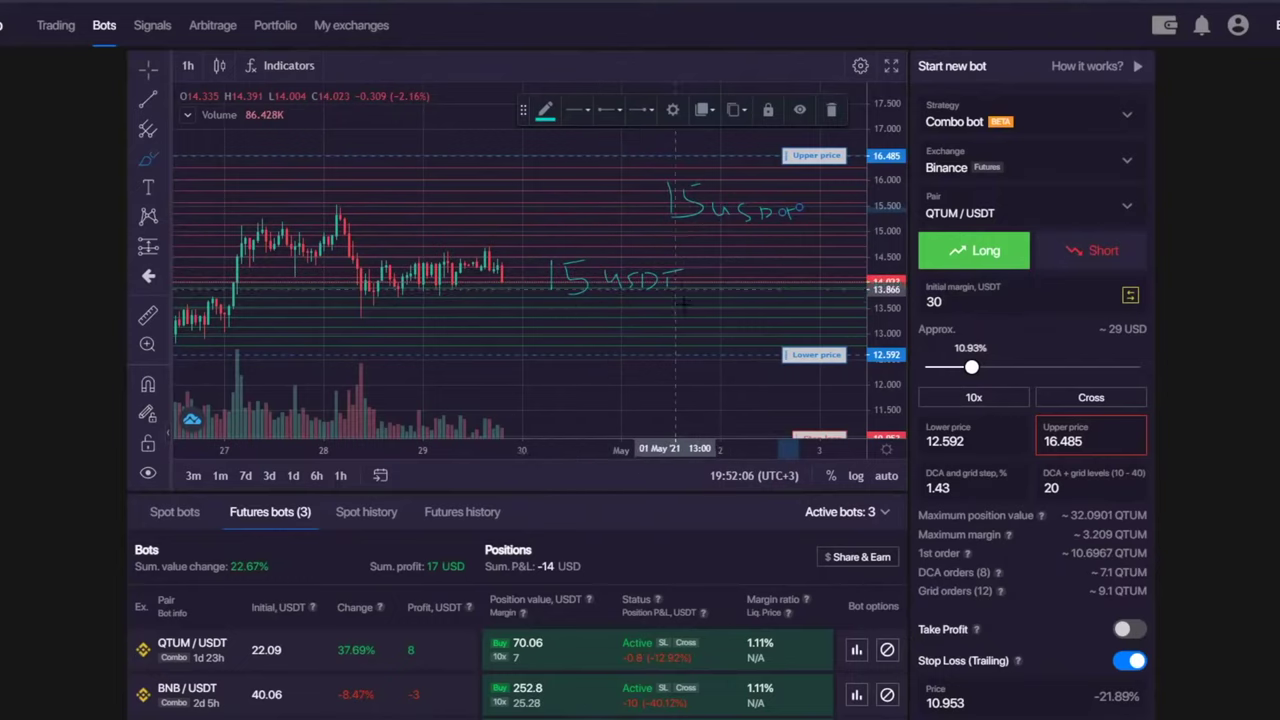
{"action": "double_click", "coordinate": [950, 300]}
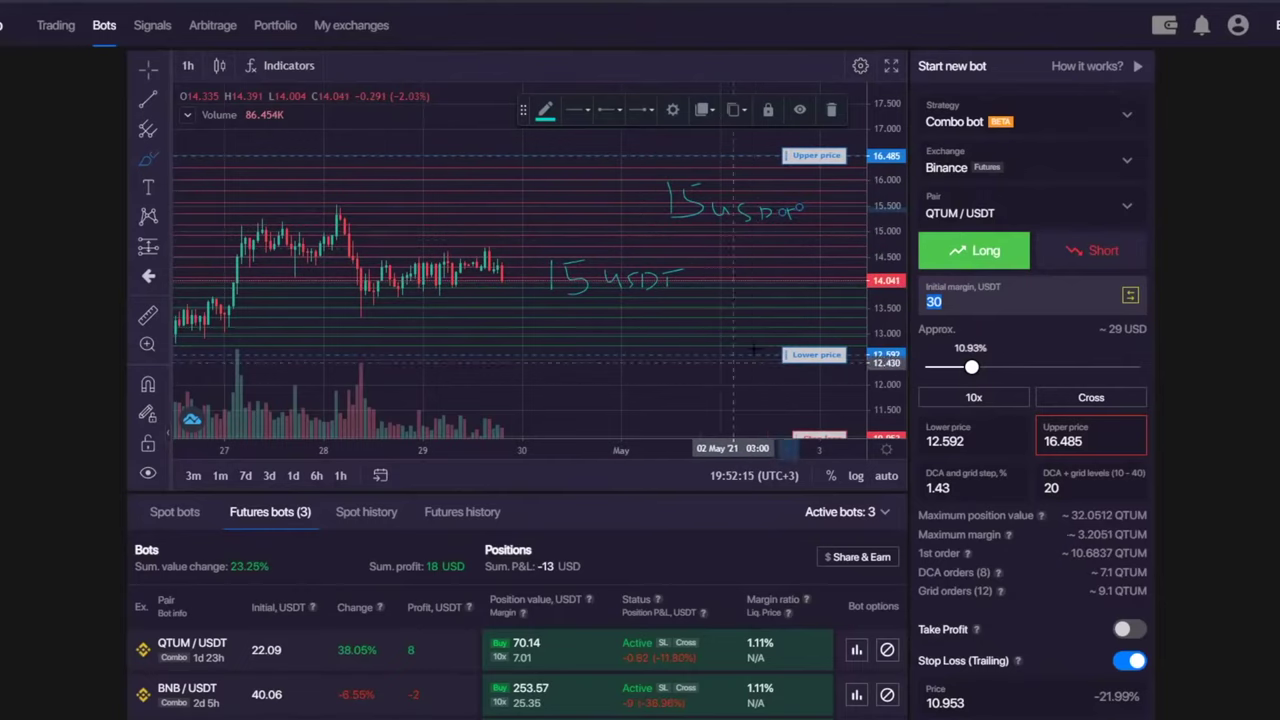
{"action": "mouse_move", "coordinate": [702, 313]}
{"action": "left_mouse_down"}
{"action": "mouse_move", "coordinate": [700, 342]}
{"action": "mouse_move", "coordinate": [735, 313]}
{"action": "mouse_move", "coordinate": [830, 320]}
{"action": "left_mouse_up"}
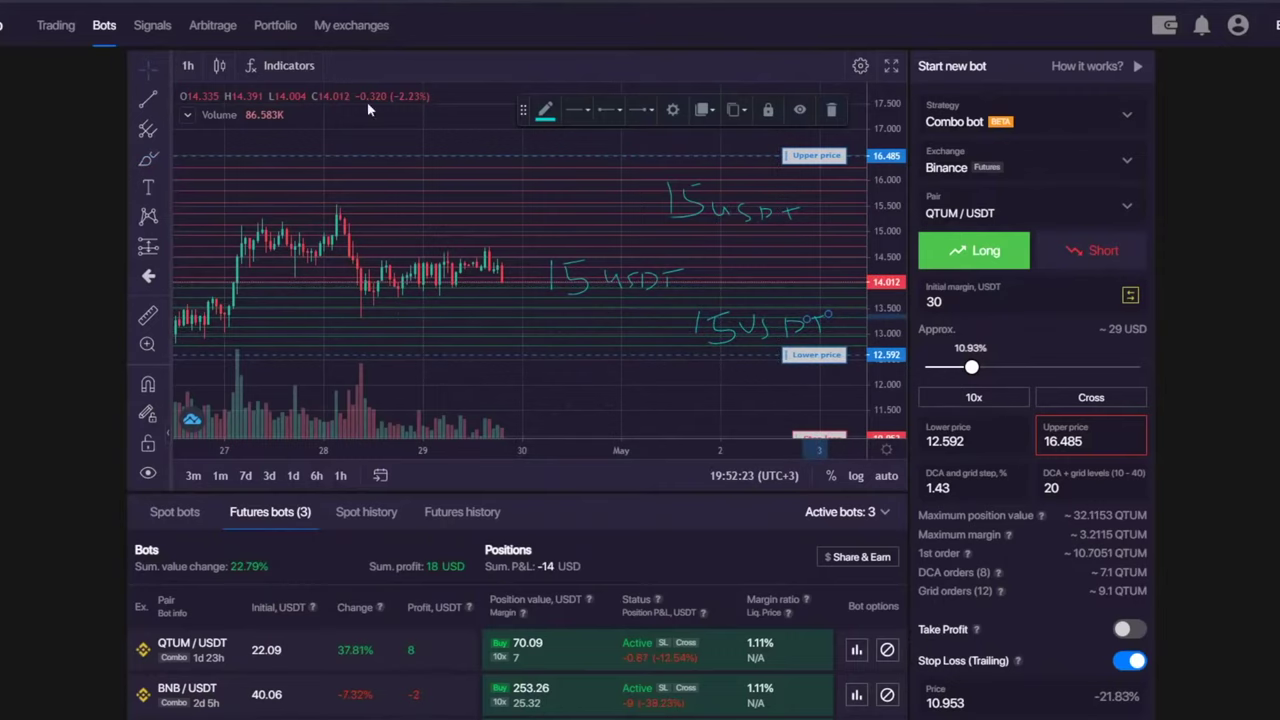
- Handwrite another 15 USDT between the lower price and stop loss lines, and highlight the initial margin value for comparison
{"action": "scroll", "coordinate": [457, 126], "scroll_direction": "right", "scroll_amount": 3}
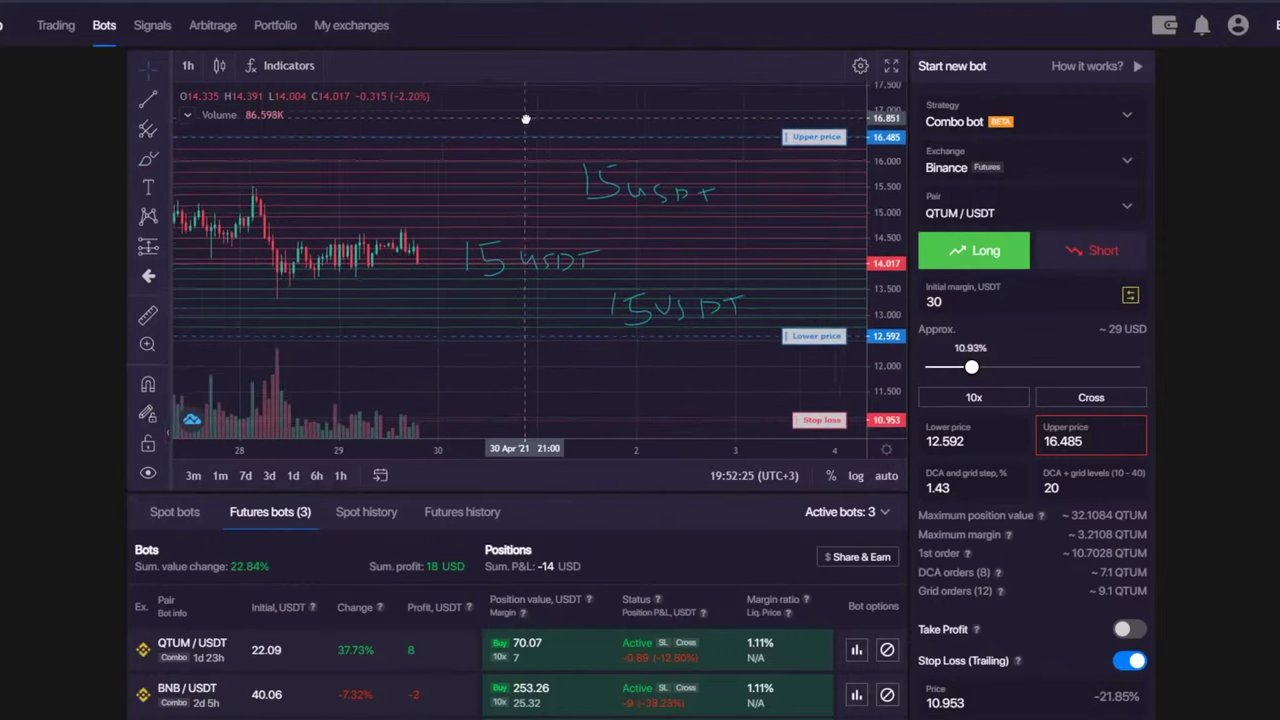
{"action": "scroll", "coordinate": [525, 119], "scroll_direction": "right", "scroll_amount": 2}
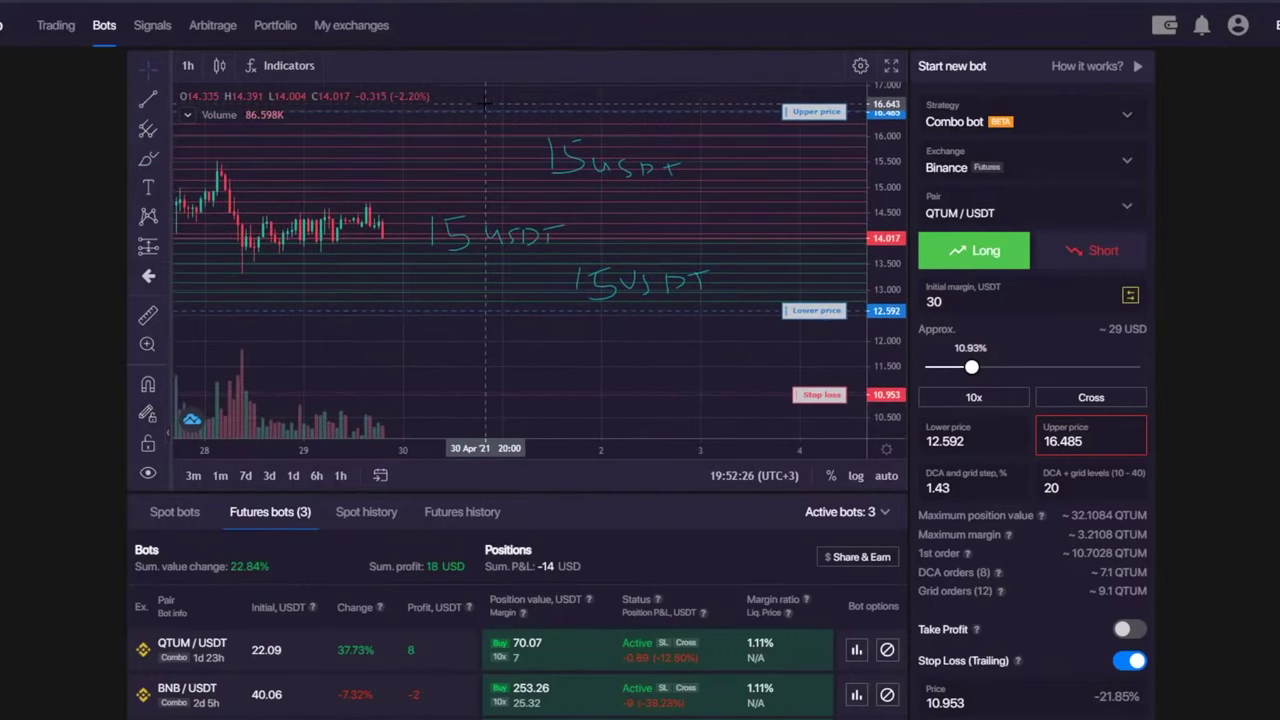
{"action": "left_click", "coordinate": [148, 161]}
{"action": "mouse_move", "coordinate": [596, 344]}
{"action": "left_mouse_down"}
{"action": "mouse_move", "coordinate": [598, 370]}
{"action": "mouse_move", "coordinate": [640, 368]}
{"action": "mouse_move", "coordinate": [640, 345]}
{"action": "mouse_move", "coordinate": [712, 368]}
{"action": "mouse_move", "coordinate": [754, 344]}
{"action": "mouse_move", "coordinate": [746, 358]}
{"action": "left_mouse_up"}
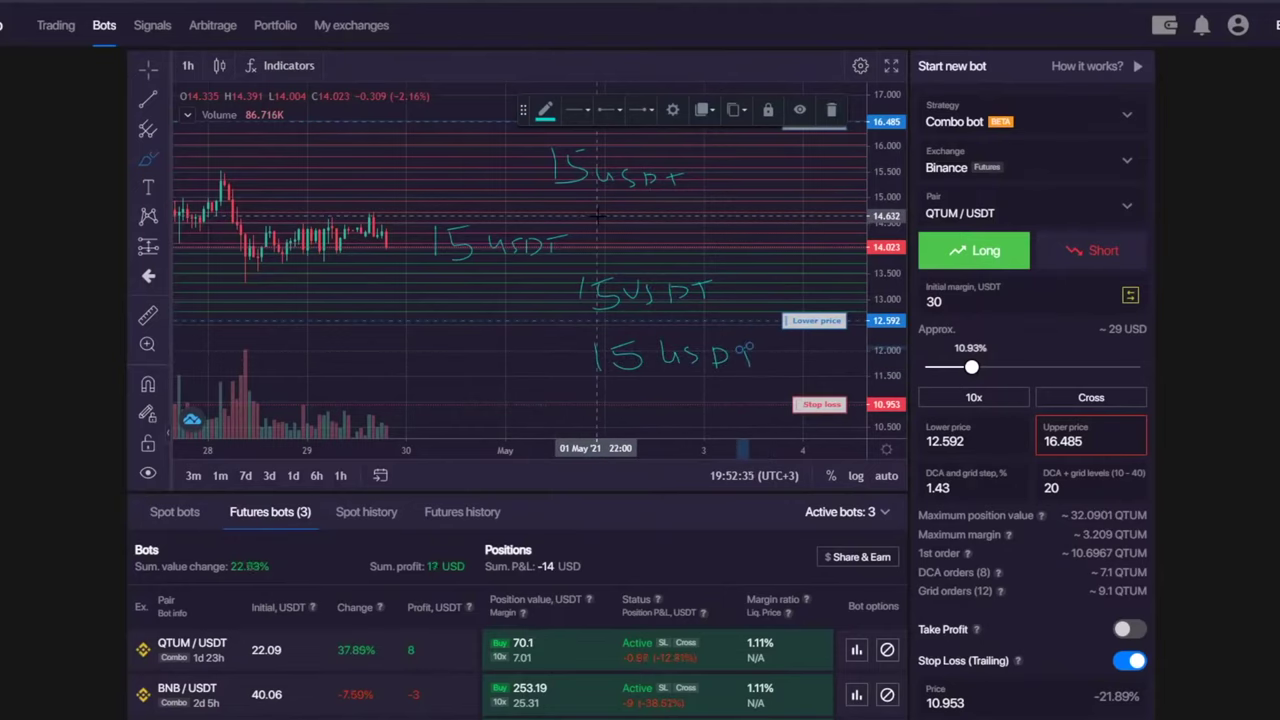
{"action": "double_click", "coordinate": [968, 301]}
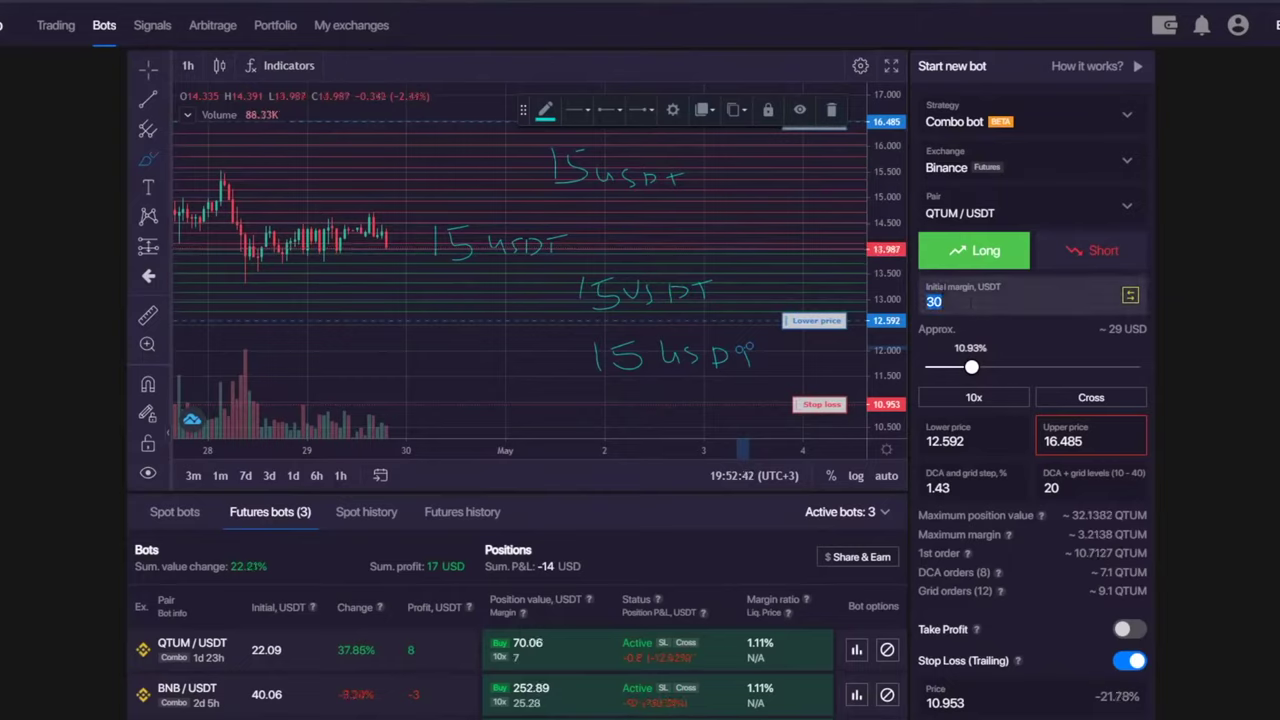
{"action": "left_click", "coordinate": [981, 299]}
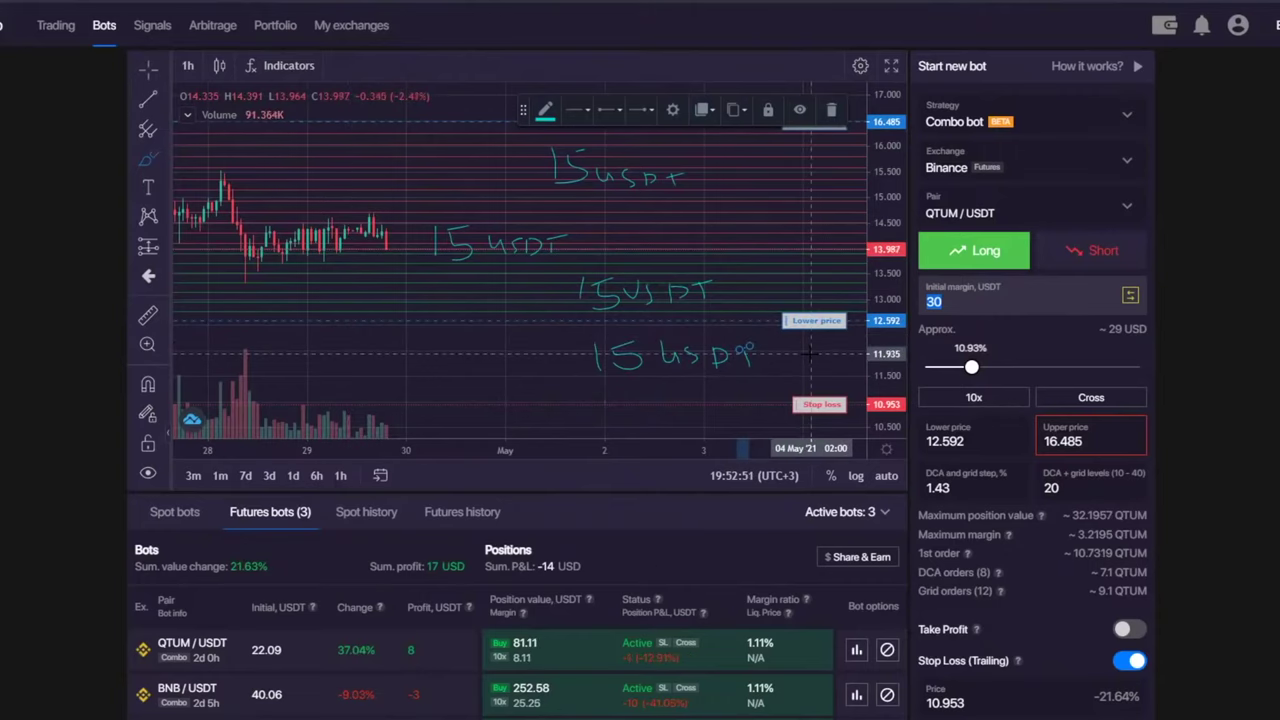
- Review the closed bots in the futures history and select the REEF/USDT bot that ran for 9d 14h
{"action": "scroll", "coordinate": [437, 449], "scroll_direction": "down", "scroll_amount": 1}
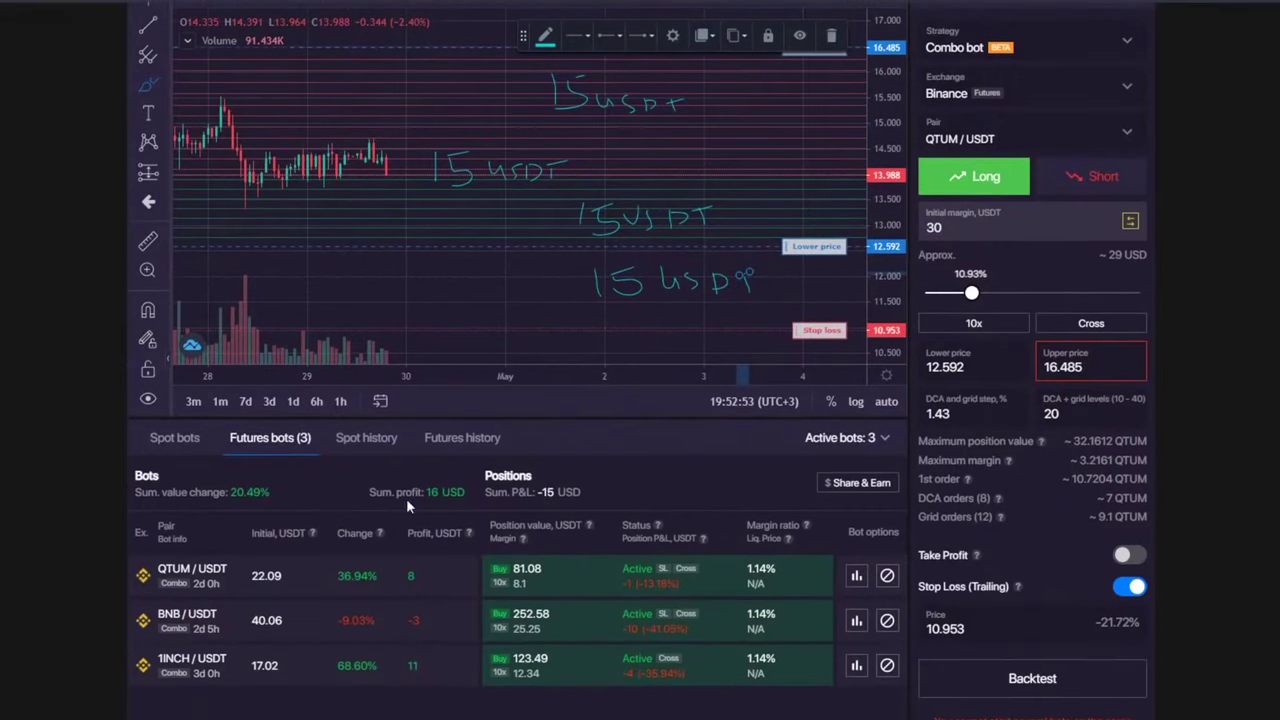
{"action": "left_click", "coordinate": [456, 444]}
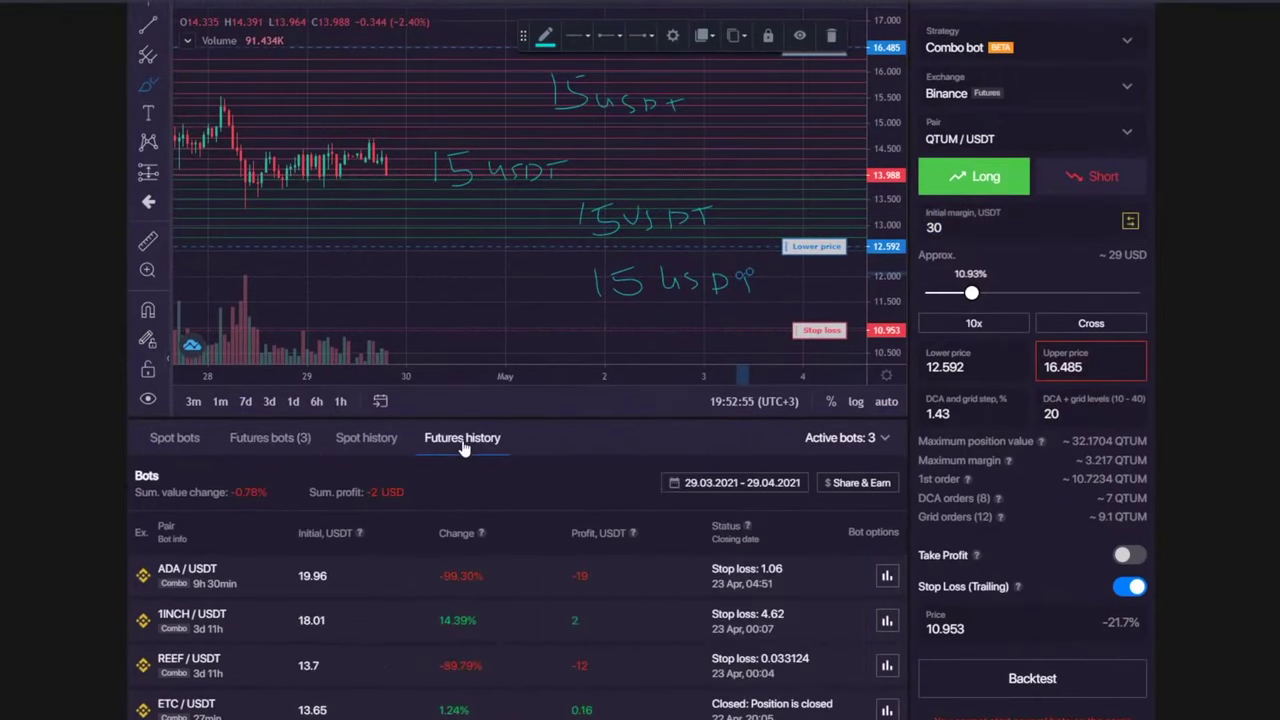
{"action": "scroll", "coordinate": [467, 451], "scroll_direction": "down", "scroll_amount": 2}
{"action": "scroll", "coordinate": [467, 451], "scroll_direction": "down", "scroll_amount": 4}
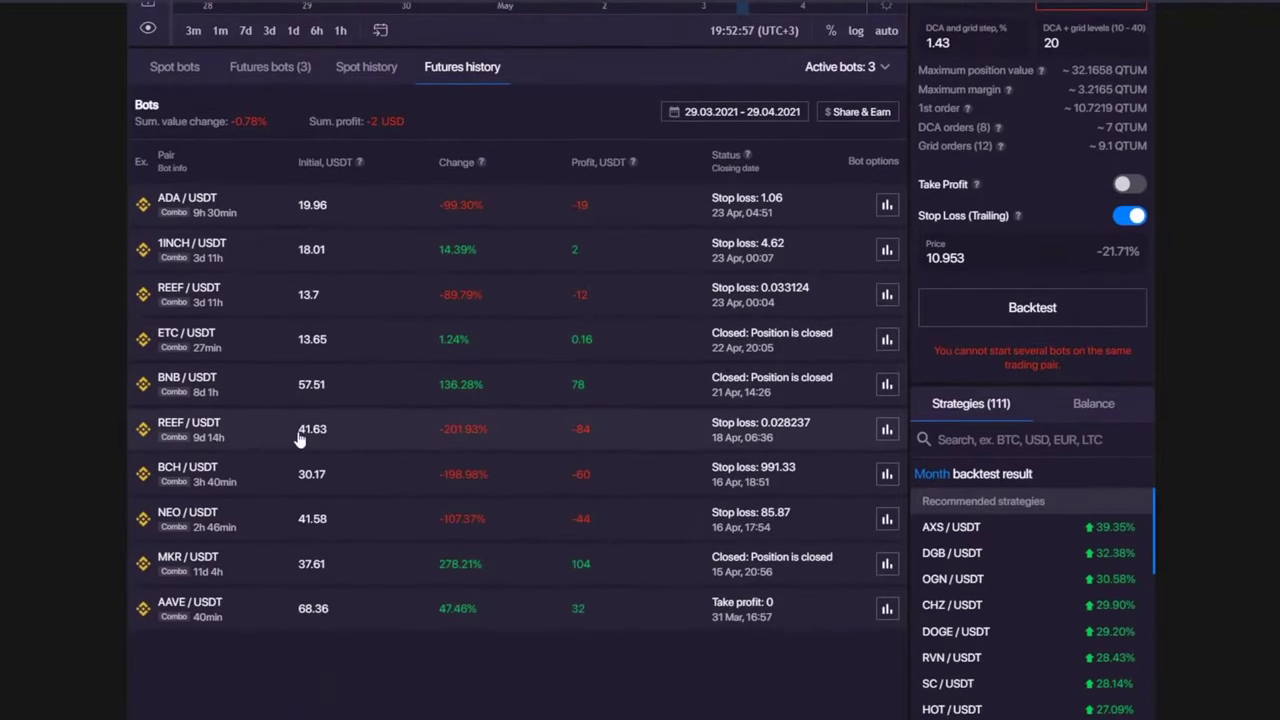
{"action": "left_click", "coordinate": [222, 438]}
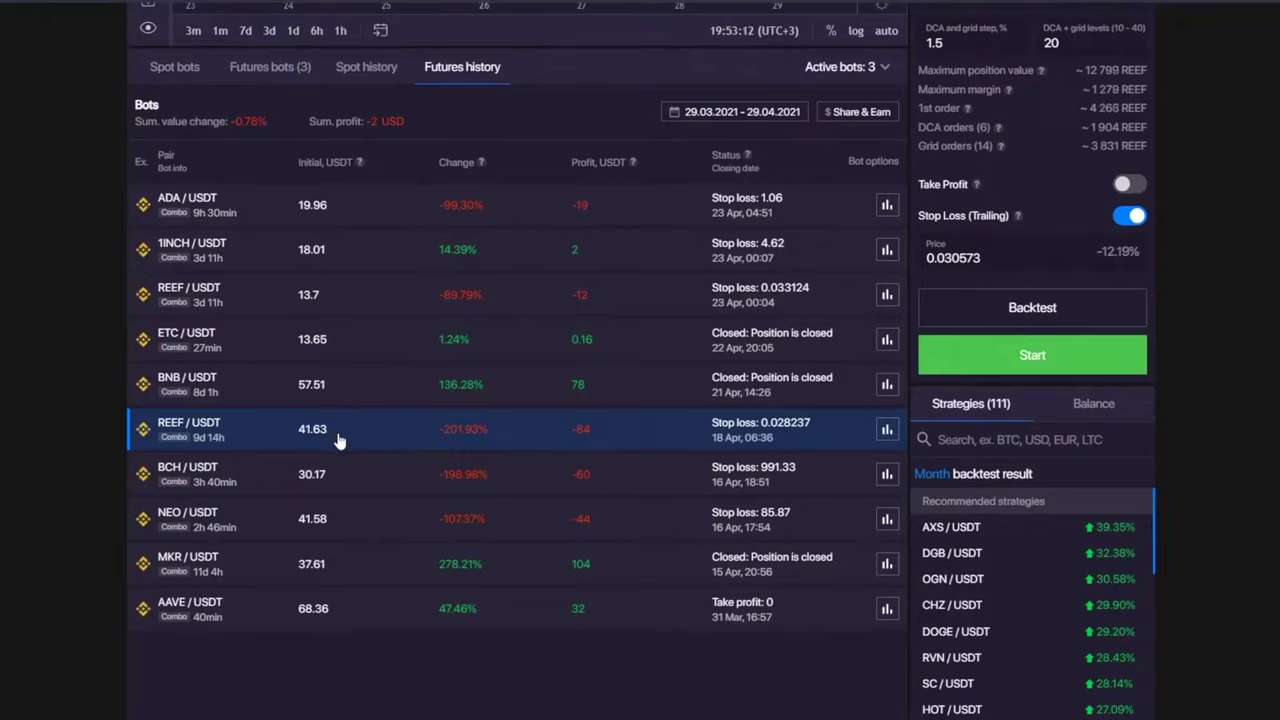
- Check the REEF/USDT setup's initial margin and the DCA orders explanation, and return to the list of active futures bots
{"action": "scroll", "coordinate": [338, 440], "scroll_direction": "up", "scroll_amount": 1}
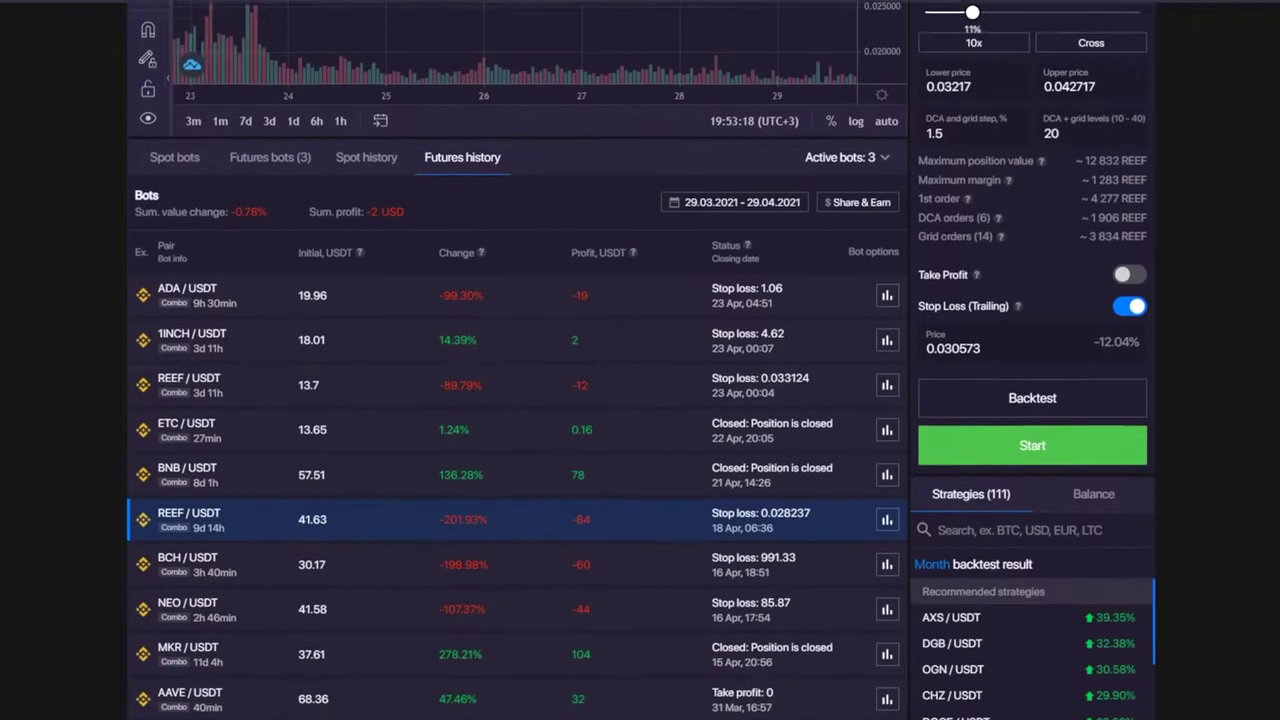
{"action": "scroll", "coordinate": [708, 364], "scroll_direction": "up", "scroll_amount": 4}
{"action": "left_click", "coordinate": [973, 228]}
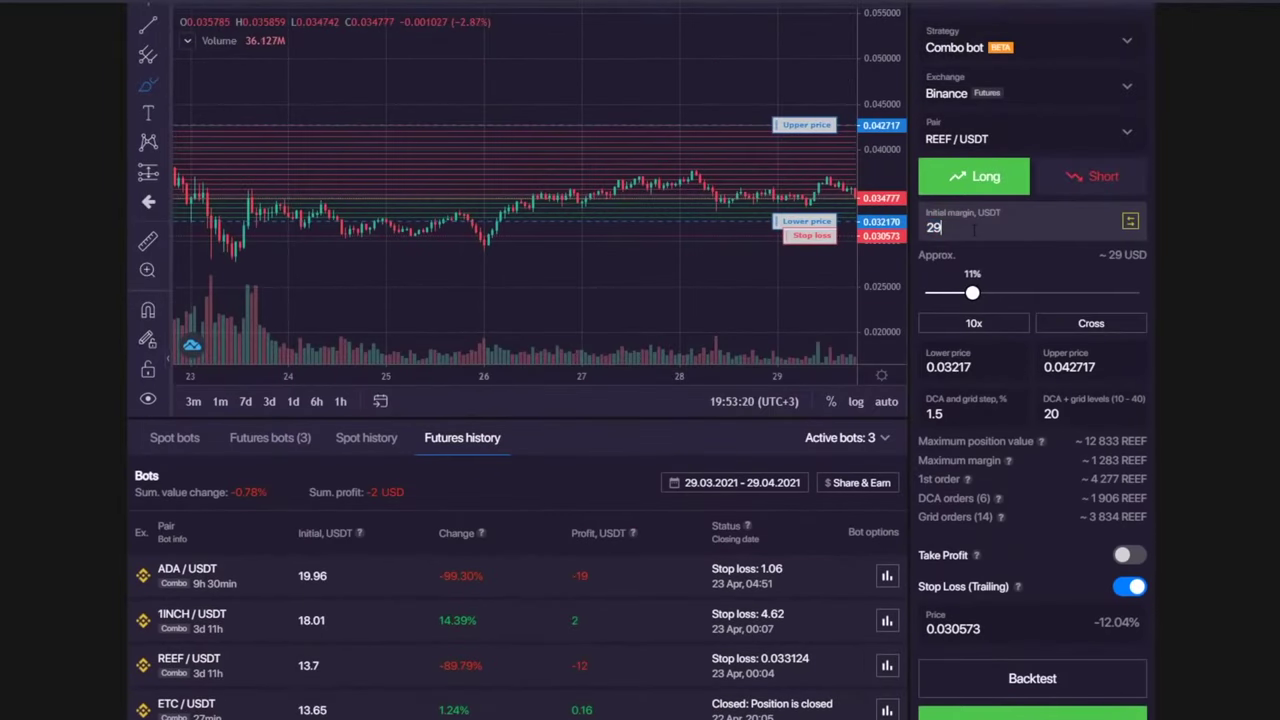
{"action": "scroll", "coordinate": [973, 228], "scroll_direction": "down", "scroll_amount": 3}
{"action": "mouse_move", "coordinate": [1000, 277]}
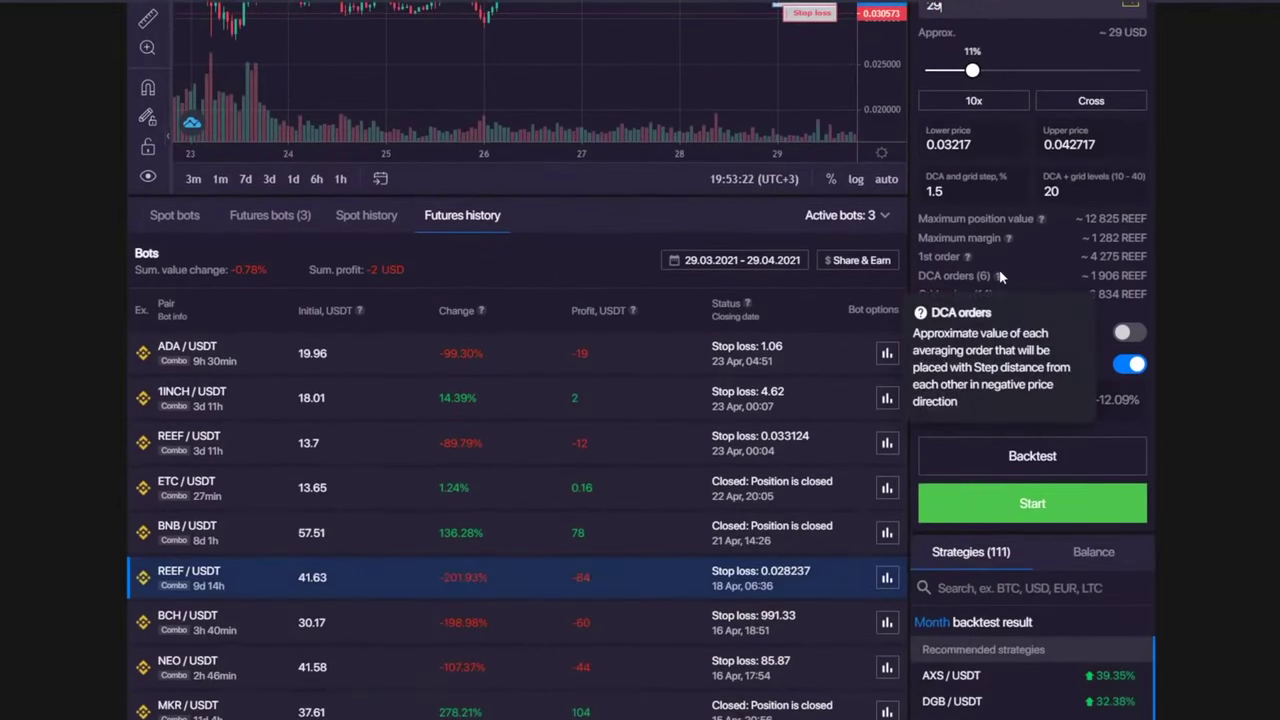
{"action": "scroll", "coordinate": [614, 457], "scroll_direction": "down", "scroll_amount": 1}
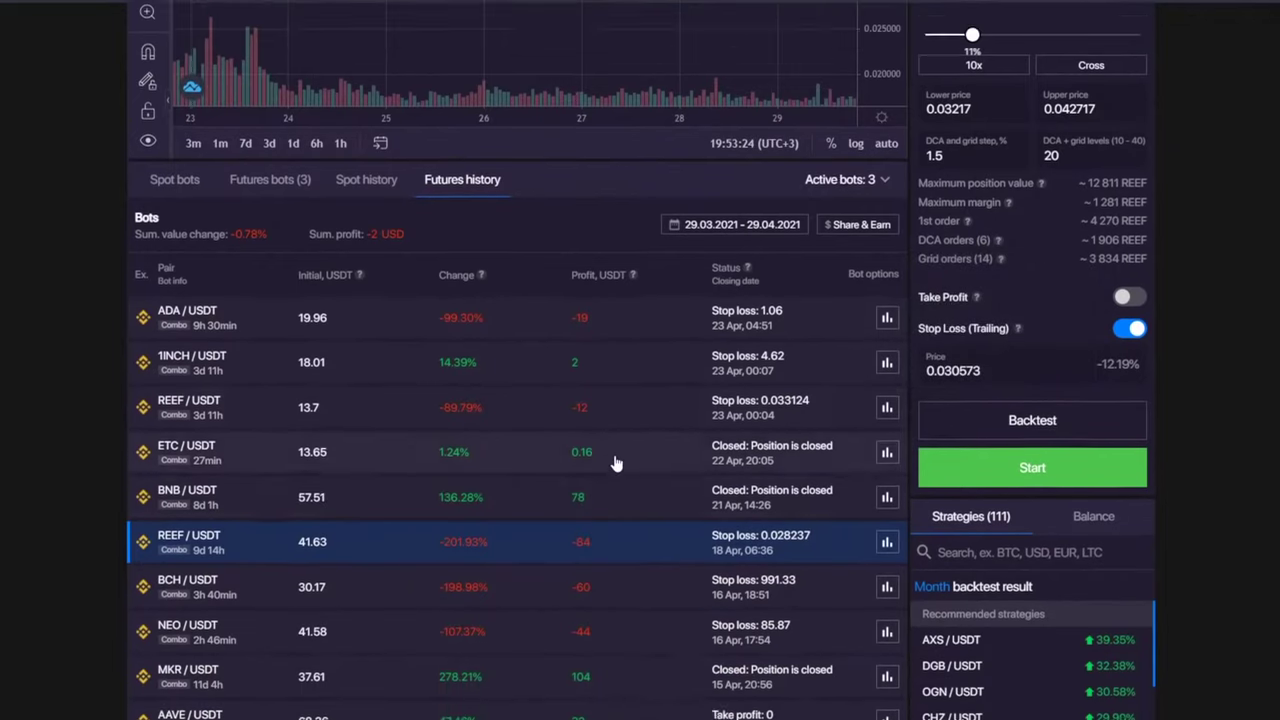
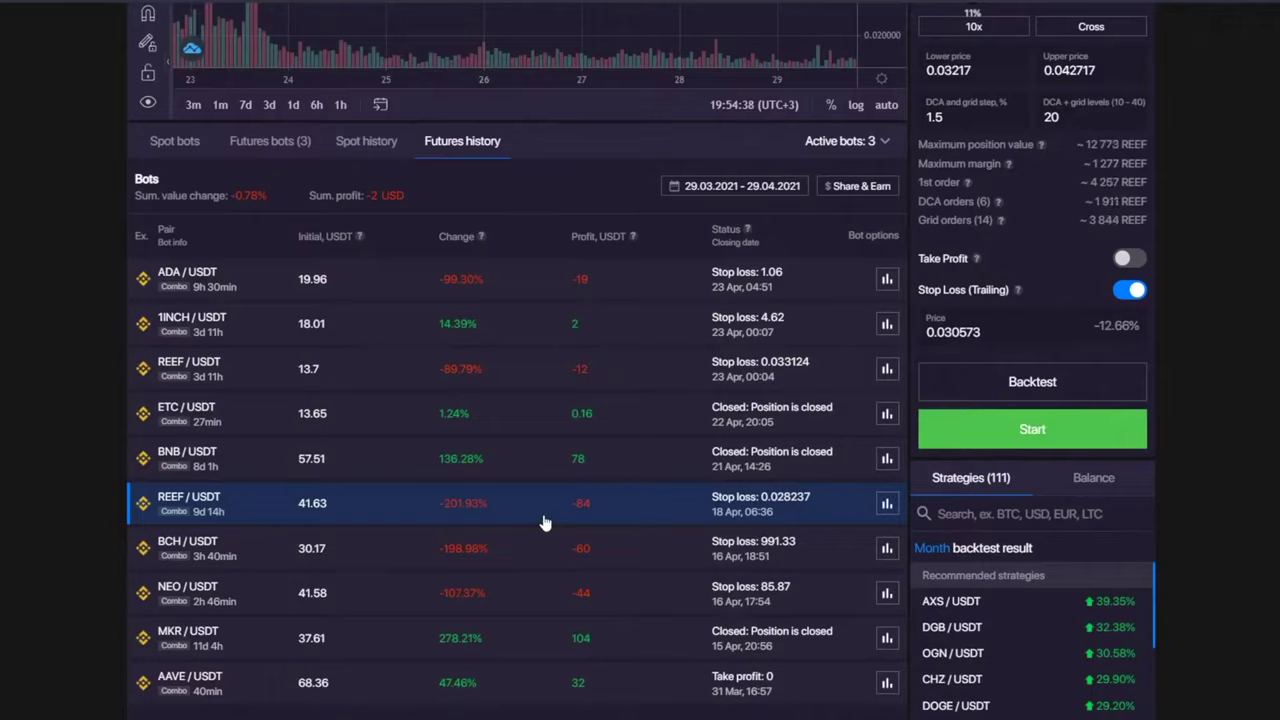
{"action": "scroll", "coordinate": [400, 300], "scroll_direction": "up", "scroll_amount": 1}
{"action": "left_click", "coordinate": [318, 222]}
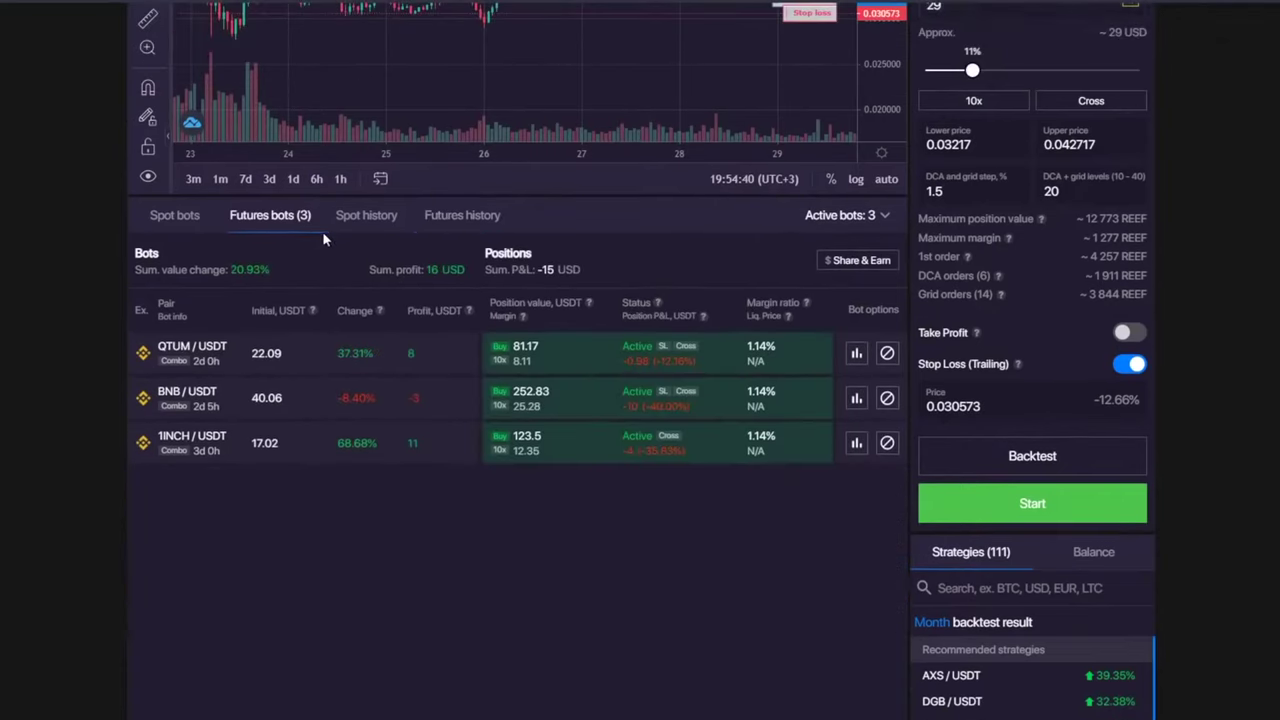
- Set the new combo bot's initial margin to 30 USDT
{"action": "scroll", "coordinate": [323, 233], "scroll_direction": "up", "scroll_amount": 2}
{"action": "scroll", "coordinate": [510, 263], "scroll_direction": "up", "scroll_amount": 1}
{"action": "scroll", "coordinate": [899, 215], "scroll_direction": "up", "scroll_amount": 3}
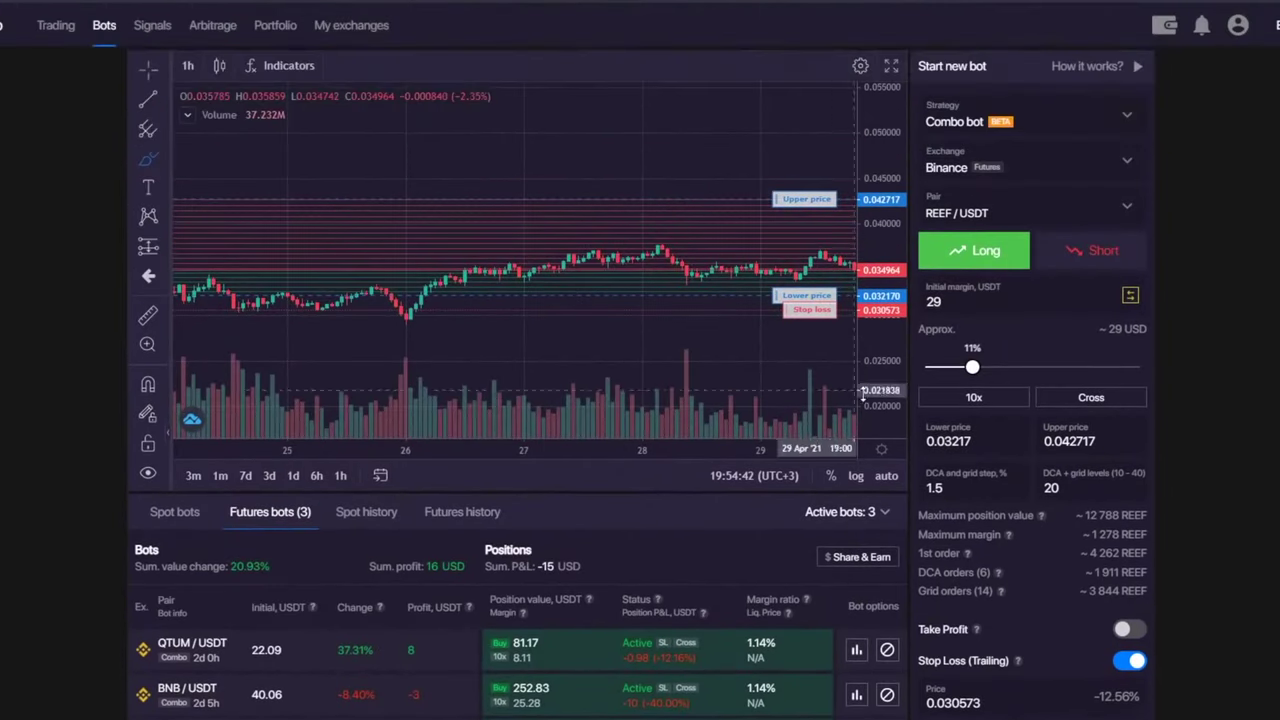
{"action": "double_click", "coordinate": [934, 301]}
{"action": "type", "text": "30"}
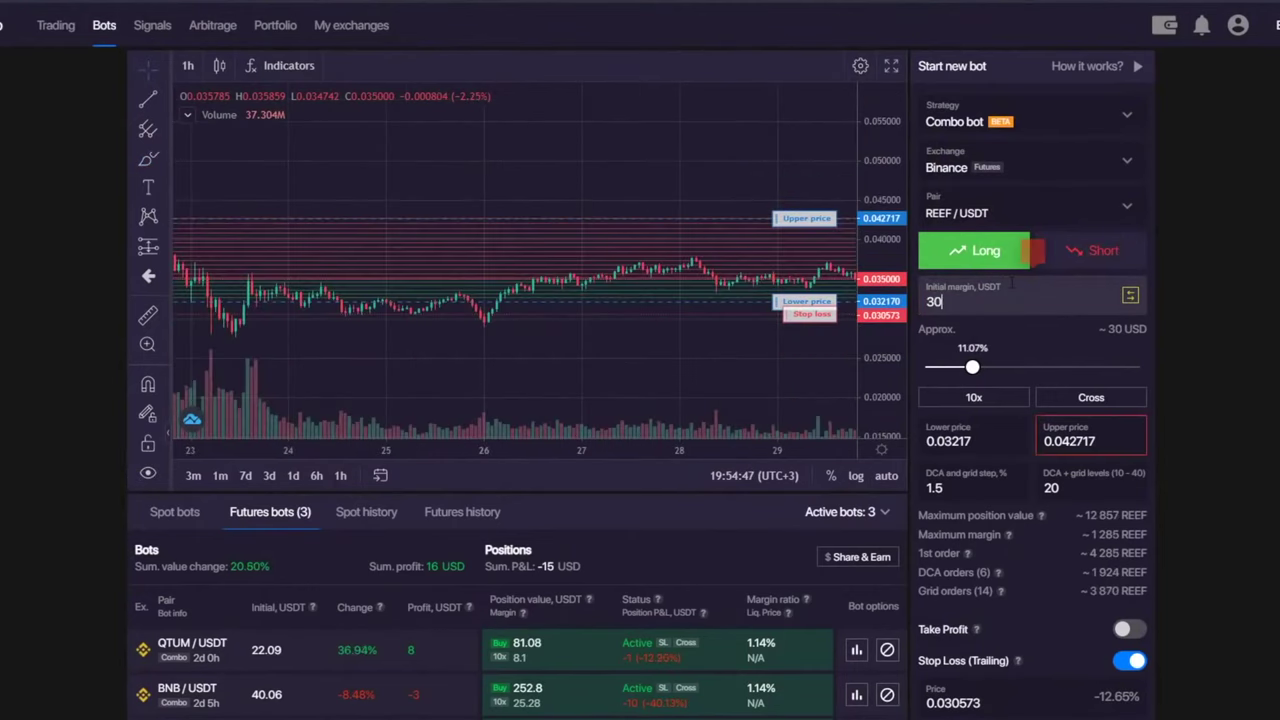
- Try an initial margin of 56 USDT, clear it, and raise the margin to 50% of the balance
{"action": "left_click_drag", "start_coordinate": [944, 301], "coordinate": [903, 301]}
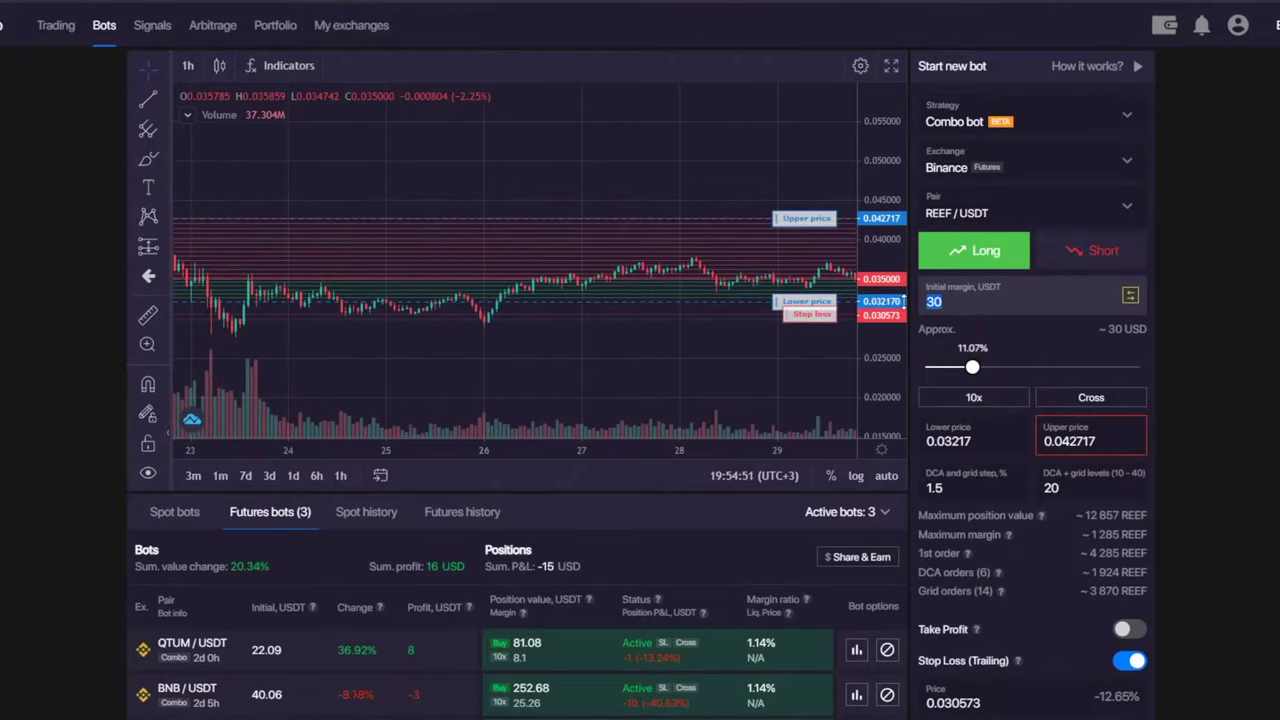
{"action": "type", "text": "56"}
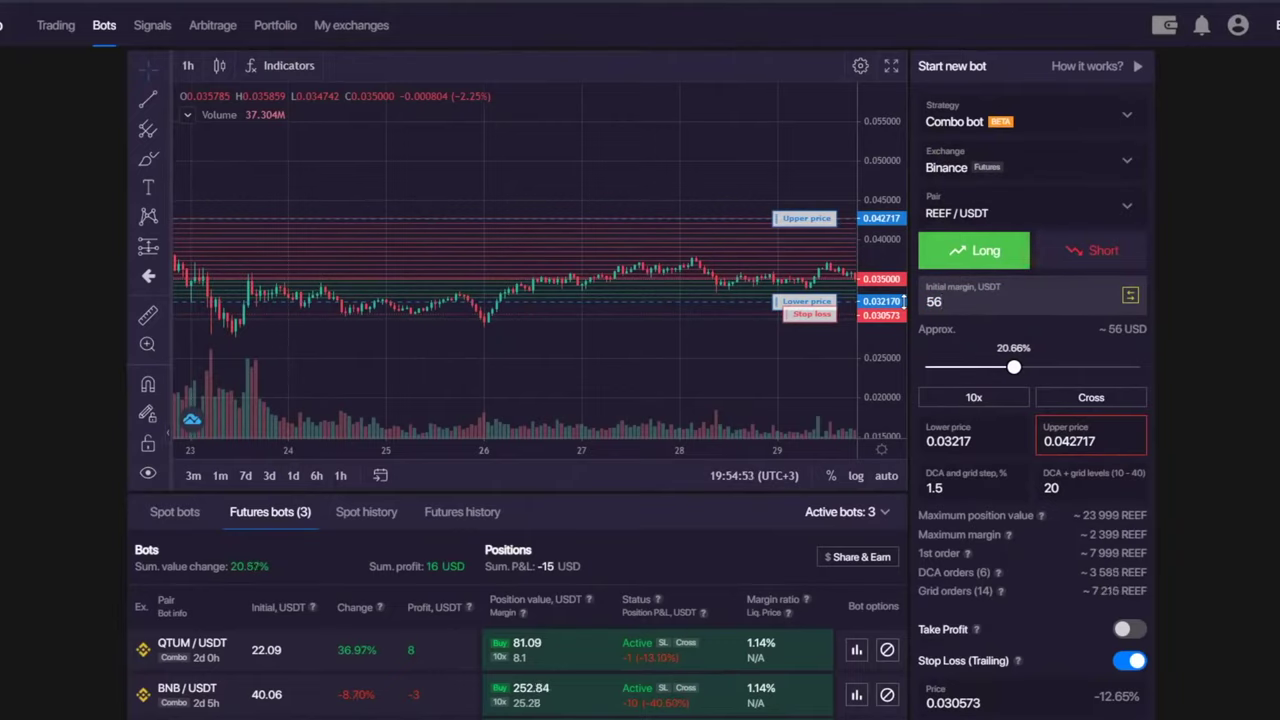
{"action": "key", "text": "BackSpace"}
{"action": "key", "text": "BackSpace"}
{"action": "type", "text": "32"}
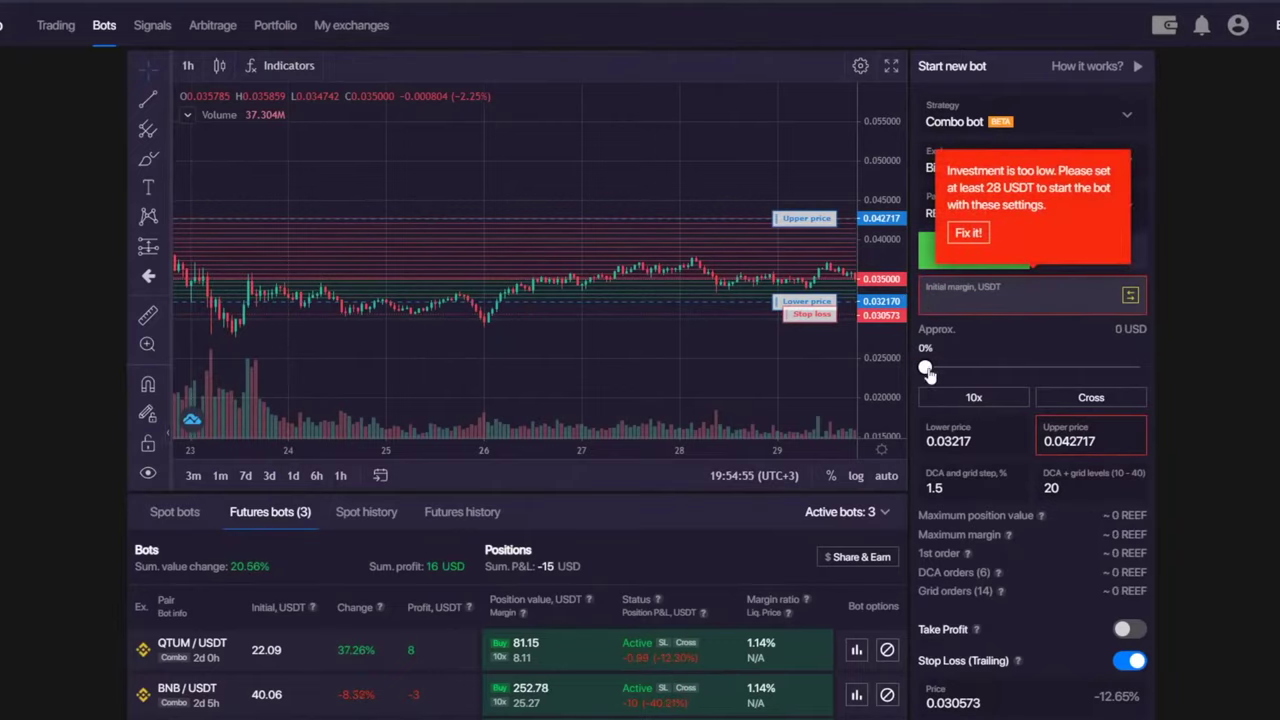
{"action": "left_click_drag", "start_coordinate": [997, 370], "coordinate": [1145, 362]}
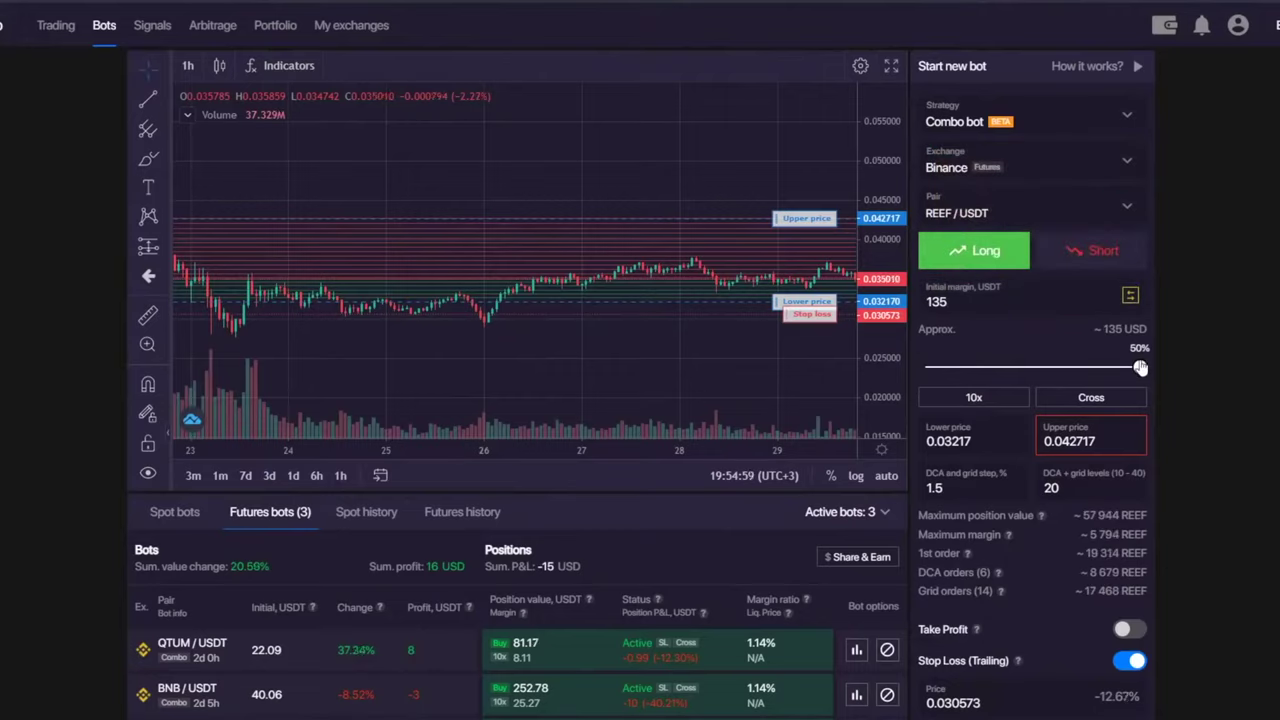
{"action": "mouse_move", "coordinate": [1142, 367]}
{"action": "left_mouse_down"}
{"action": "mouse_move", "coordinate": [995, 372]}
{"action": "mouse_move", "coordinate": [1142, 370]}
{"action": "left_mouse_up"}
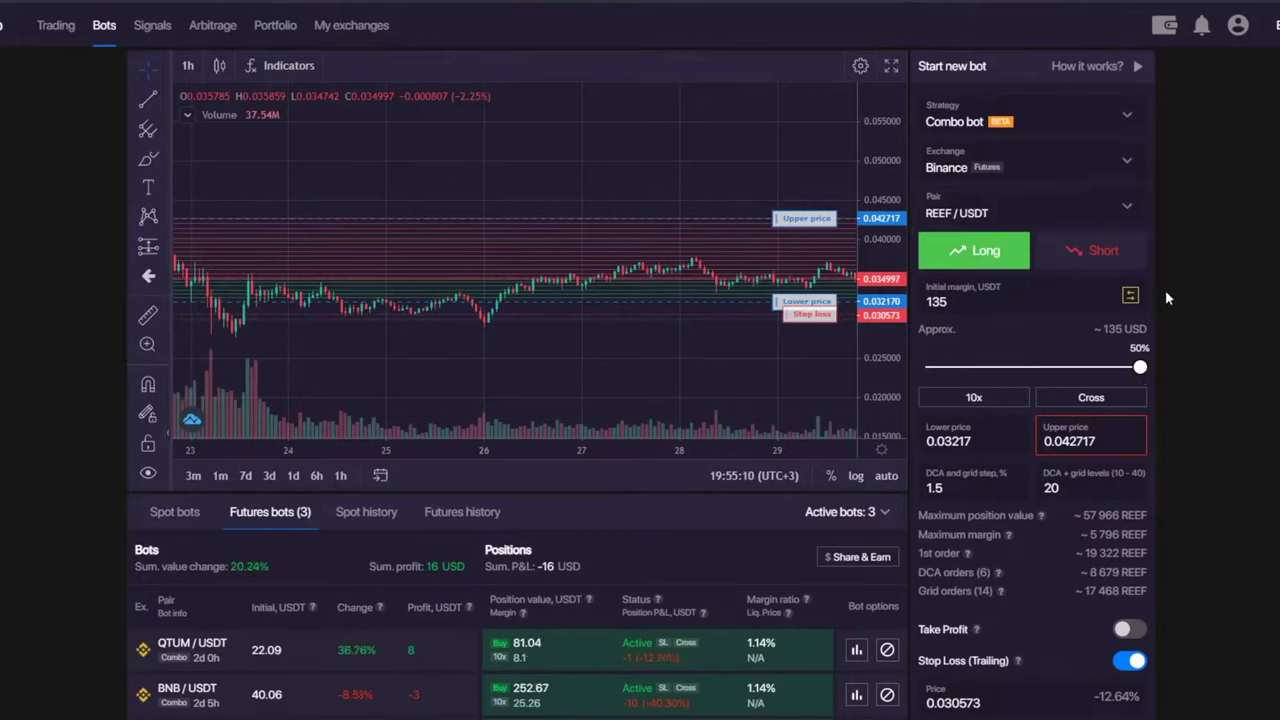
- Stretch the chart's price scale and set the REEF/USDT bot's initial margin back to 30 USDT
{"action": "left_click_drag", "start_coordinate": [891, 382], "coordinate": [889, 279]}
{"action": "key", "text": "Tab"}
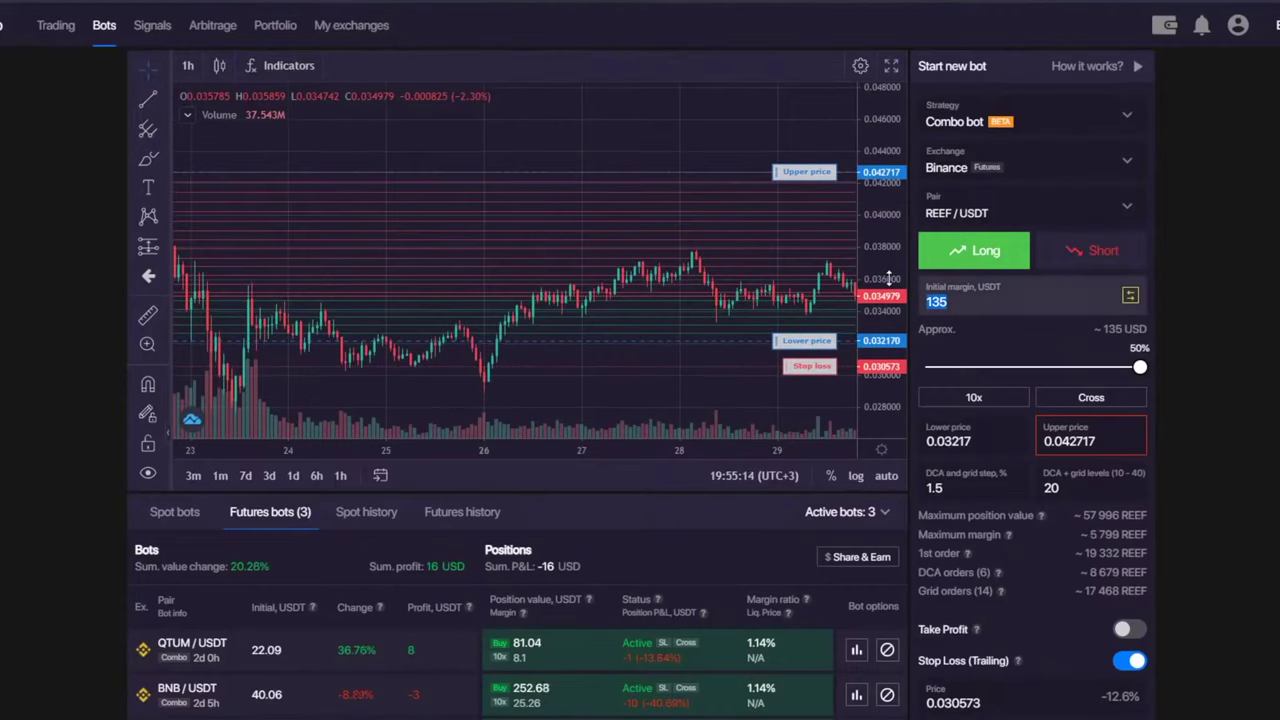
{"action": "type", "text": "30"}
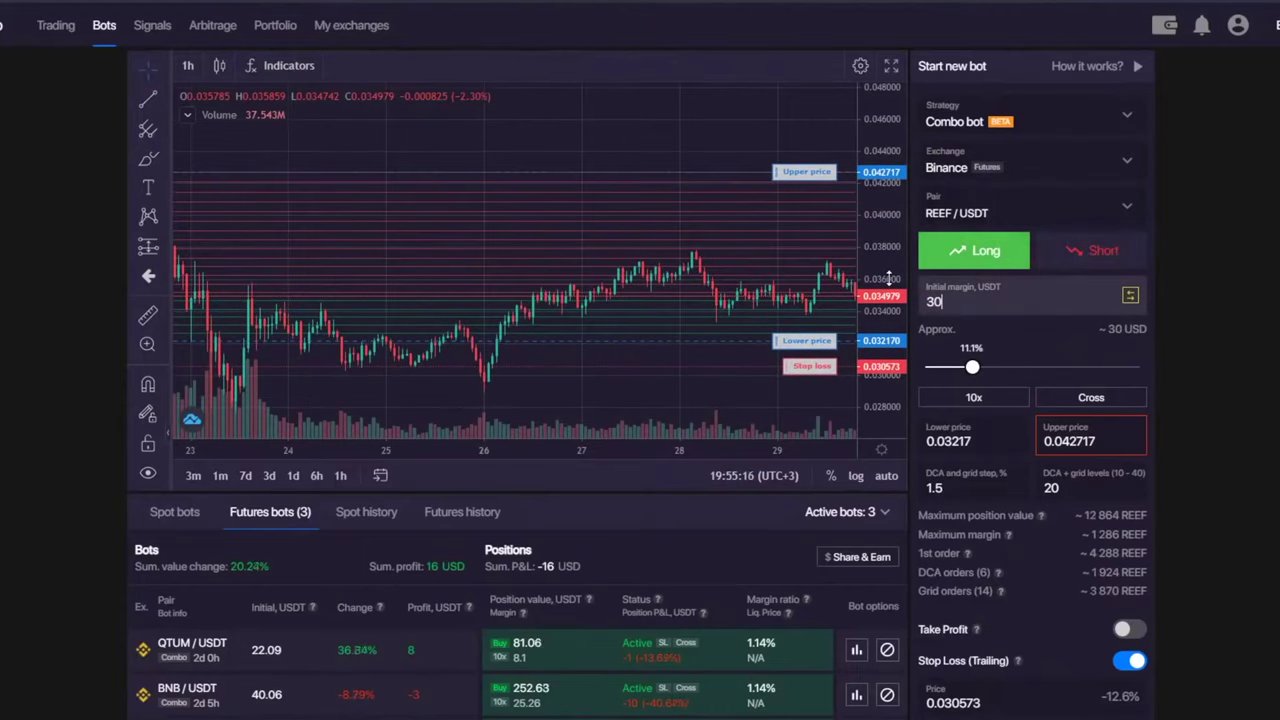
{"action": "double_click", "coordinate": [964, 305]}
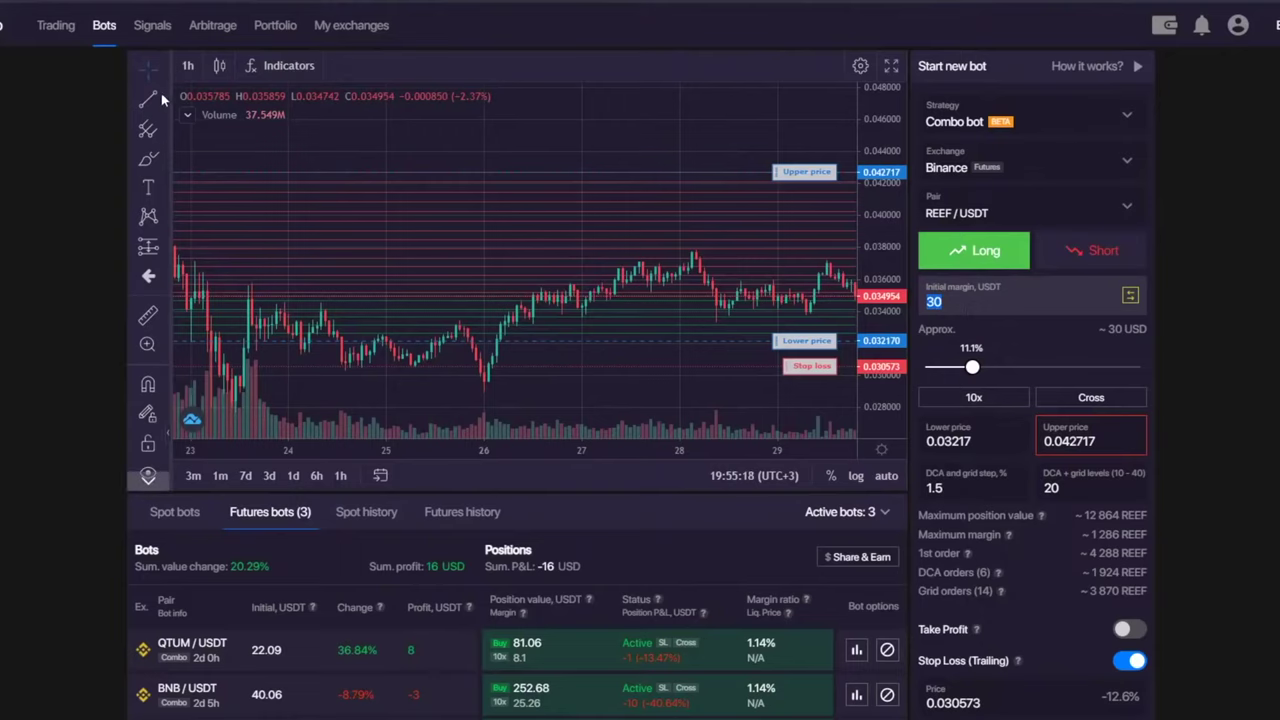
{"action": "left_click", "coordinate": [976, 308]}
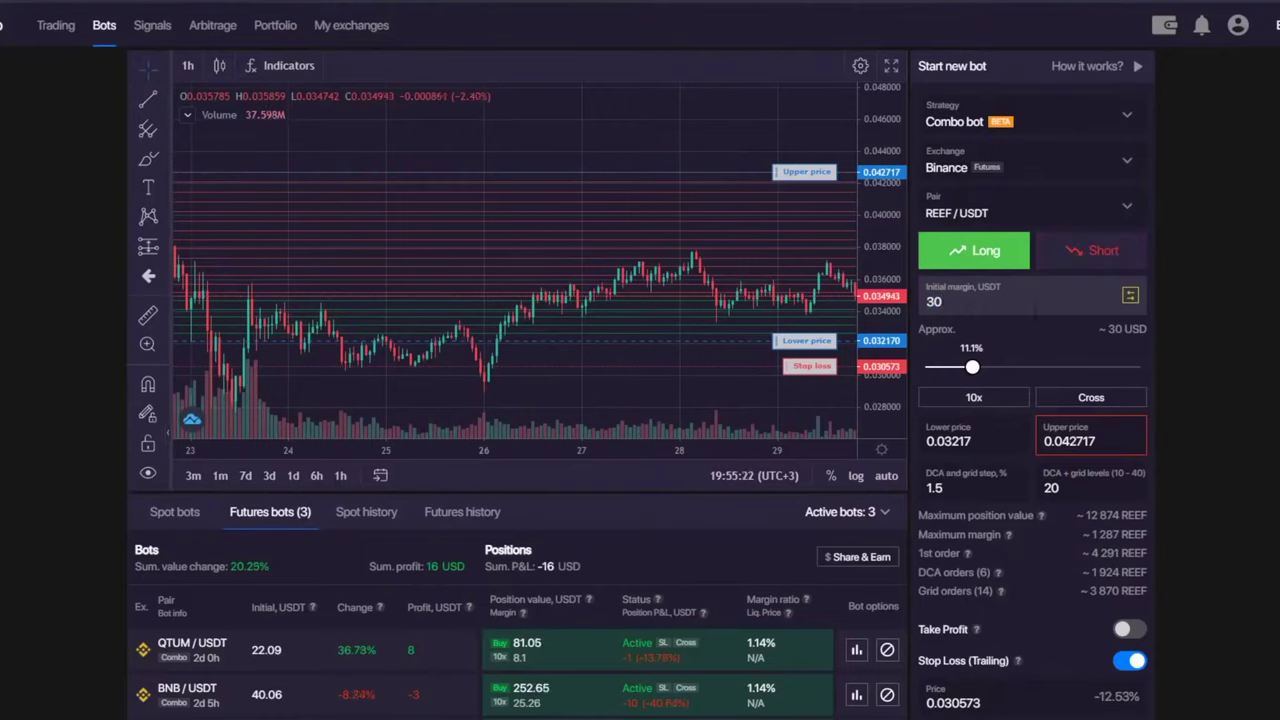
- Make empty space beside the REEF/USDT candles and handwrite 15 USDT near the current price and 15 sell among the upper levels
{"action": "left_click_drag", "start_coordinate": [631, 132], "coordinate": [345, 128]}
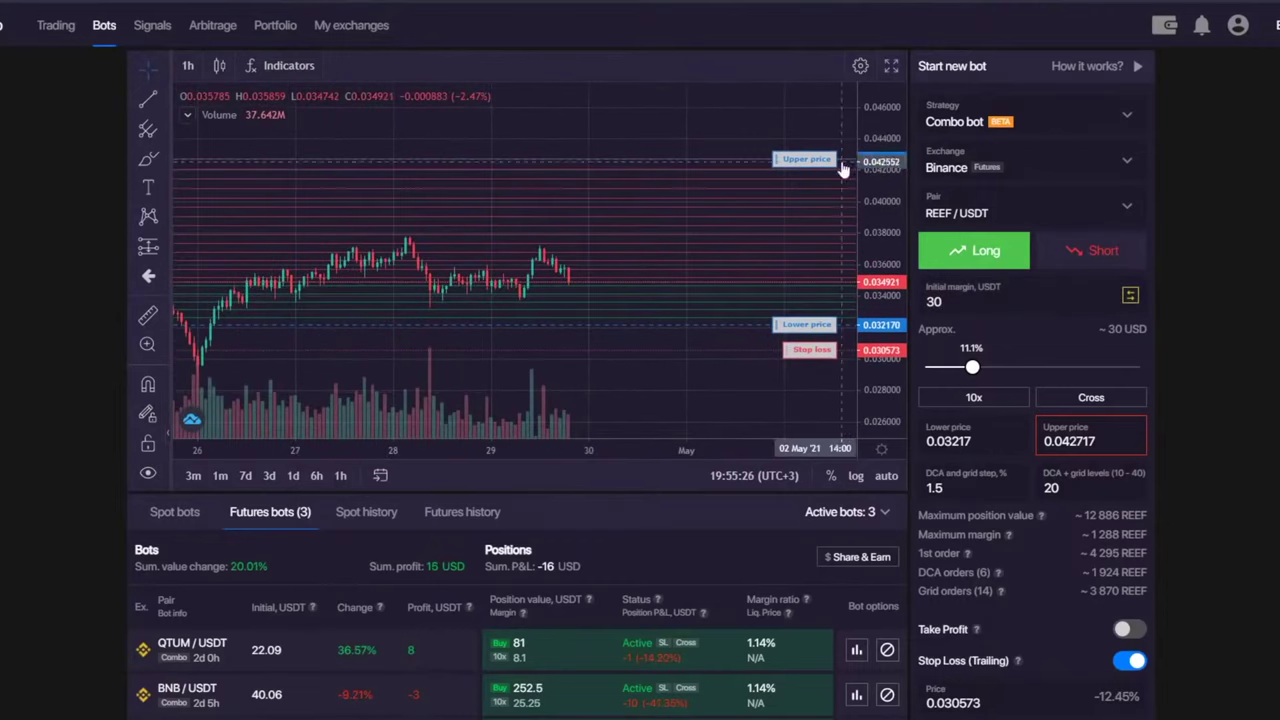
{"action": "left_click_drag", "start_coordinate": [714, 142], "coordinate": [509, 142]}
{"action": "left_click", "coordinate": [148, 158]}
{"action": "mouse_move", "coordinate": [408, 262]}
{"action": "left_mouse_down"}
{"action": "mouse_move", "coordinate": [502, 256]}
{"action": "mouse_move", "coordinate": [515, 292]}
{"action": "mouse_move", "coordinate": [552, 292]}
{"action": "mouse_move", "coordinate": [580, 272]}
{"action": "left_mouse_up"}
{"action": "mouse_move", "coordinate": [576, 186]}
{"action": "left_mouse_down"}
{"action": "mouse_move", "coordinate": [578, 214]}
{"action": "mouse_move", "coordinate": [615, 212]}
{"action": "mouse_move", "coordinate": [665, 160]}
{"action": "mouse_move", "coordinate": [664, 205]}
{"action": "mouse_move", "coordinate": [724, 186]}
{"action": "mouse_move", "coordinate": [754, 208]}
{"action": "left_mouse_up"}
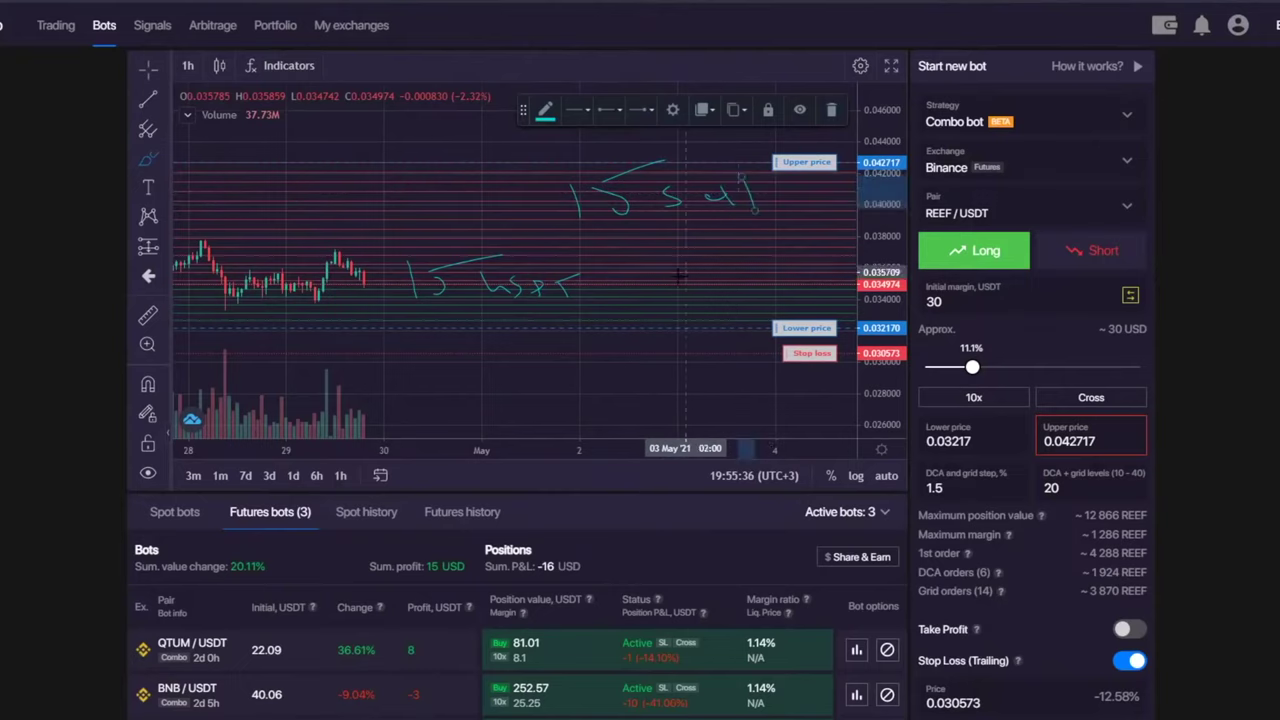
- Handwrite 15 DCA above the lower price line and again at the stop loss, with an arrow from the current price downward
{"action": "mouse_move", "coordinate": [652, 300]}
{"action": "left_mouse_down"}
{"action": "mouse_move", "coordinate": [656, 318]}
{"action": "mouse_move", "coordinate": [784, 302]}
{"action": "left_mouse_up"}
{"action": "left_click_drag", "start_coordinate": [577, 352], "coordinate": [579, 370]}
{"action": "mouse_move", "coordinate": [600, 352]}
{"action": "left_mouse_down"}
{"action": "mouse_move", "coordinate": [612, 372]}
{"action": "mouse_move", "coordinate": [662, 345]}
{"action": "mouse_move", "coordinate": [668, 378]}
{"action": "mouse_move", "coordinate": [700, 376]}
{"action": "left_mouse_up"}
{"action": "mouse_move", "coordinate": [716, 362]}
{"action": "left_mouse_down"}
{"action": "mouse_move", "coordinate": [712, 382]}
{"action": "mouse_move", "coordinate": [765, 381]}
{"action": "left_mouse_up"}
{"action": "left_click_drag", "start_coordinate": [456, 290], "coordinate": [486, 324]}
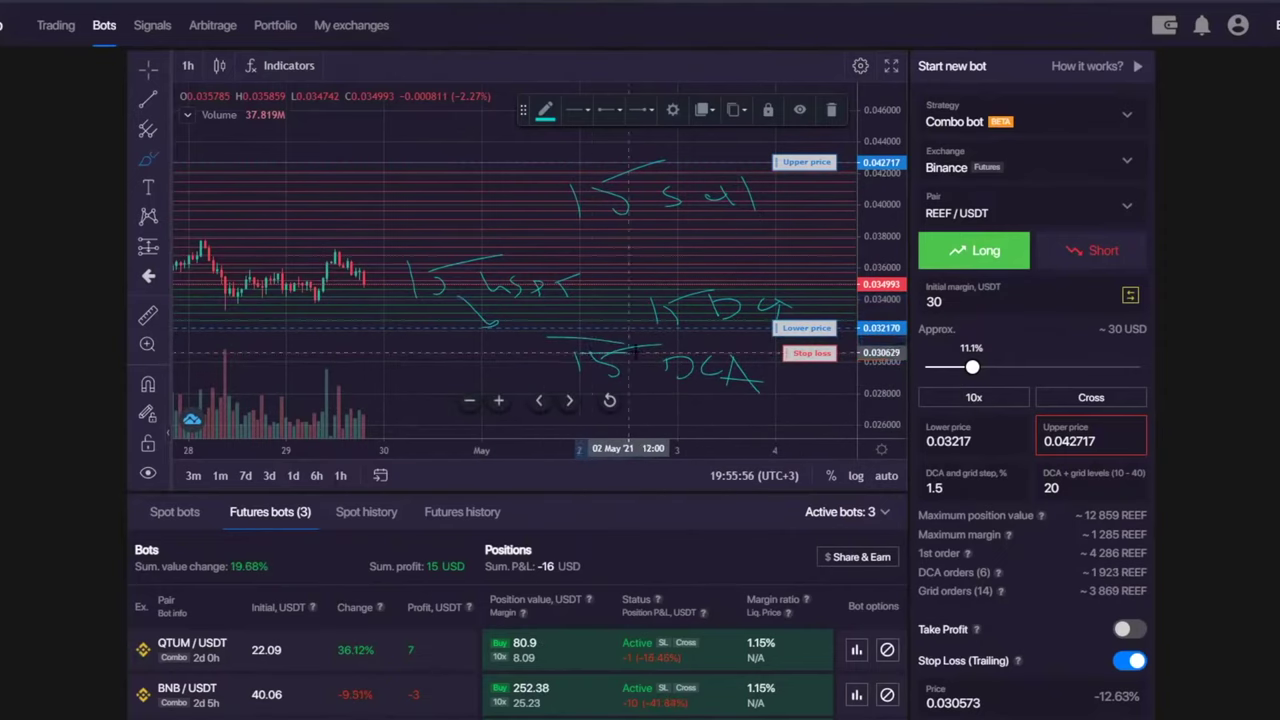
{"action": "key", "text": "Escape"}
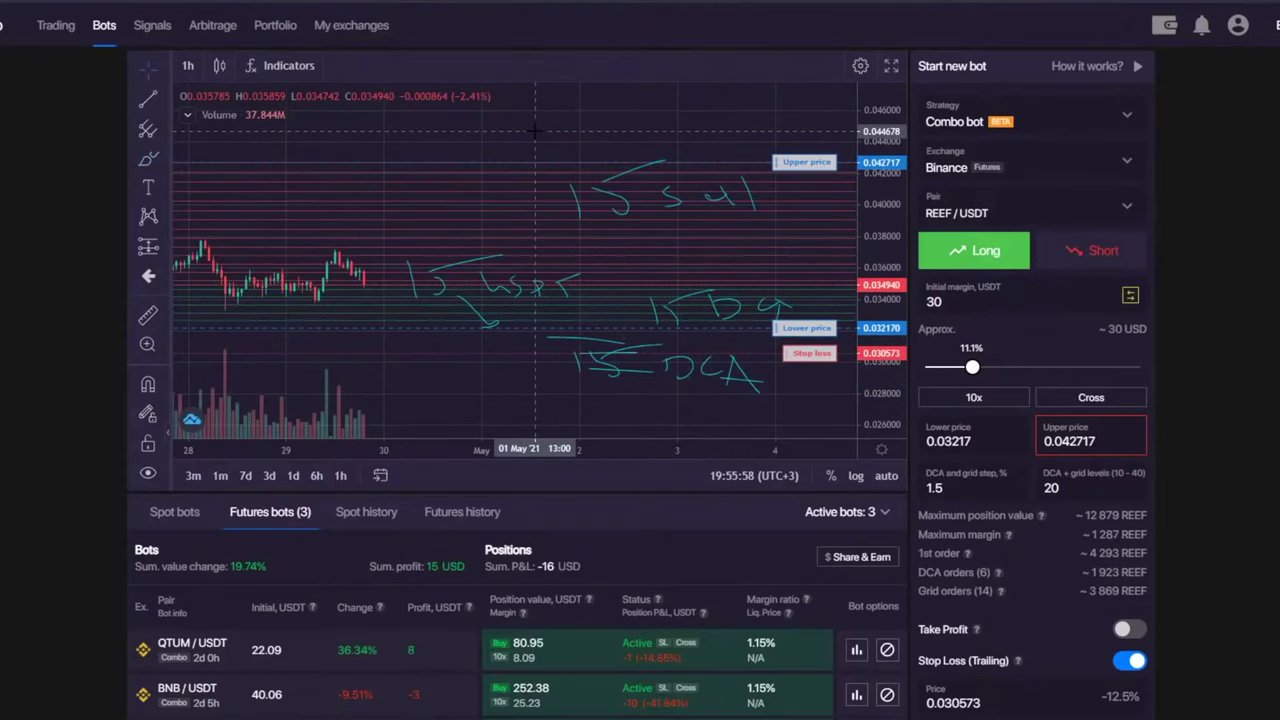
- Remove all handwritten drawings from the chart and return to the crosshair cursor
{"action": "right_click", "coordinate": [534, 129]}
{"action": "left_click", "coordinate": [595, 252]}
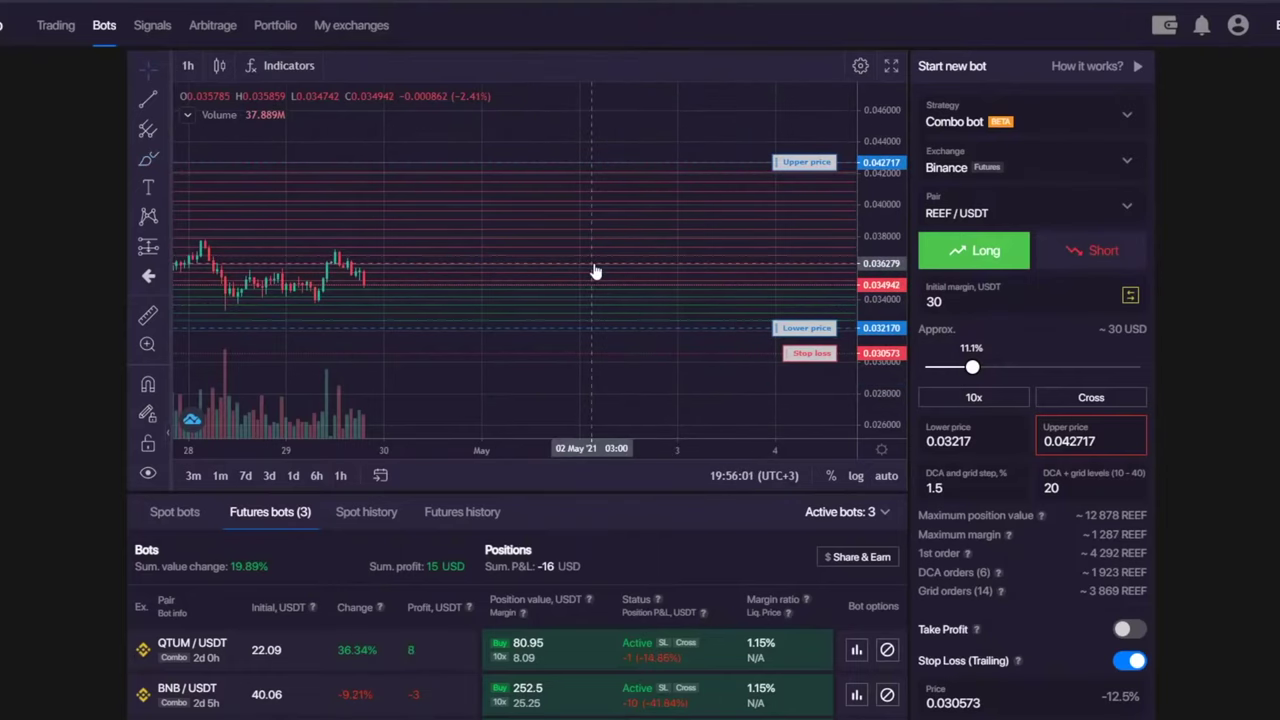
{"action": "scroll", "coordinate": [595, 271], "scroll_direction": "down", "scroll_amount": 2}
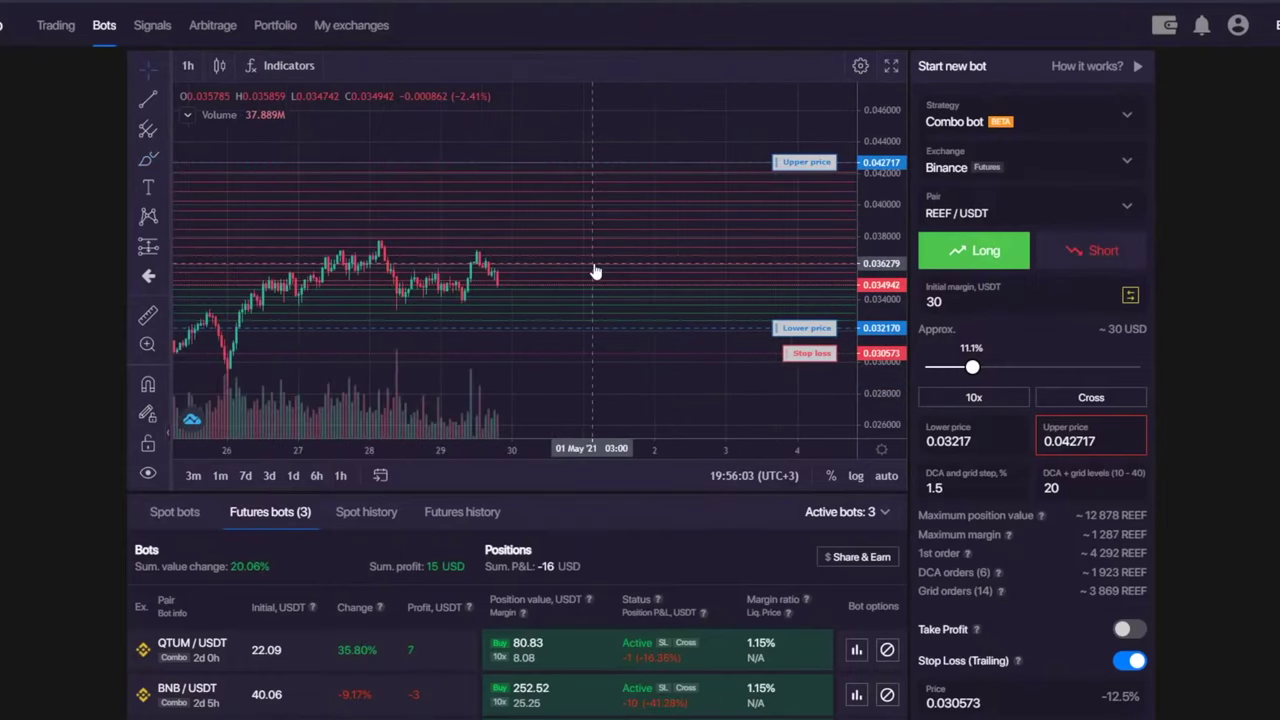
{"action": "left_click", "coordinate": [148, 68]}
- Lower the bot's upper price line on the chart to 0.03882
{"action": "left_click", "coordinate": [400, 66]}
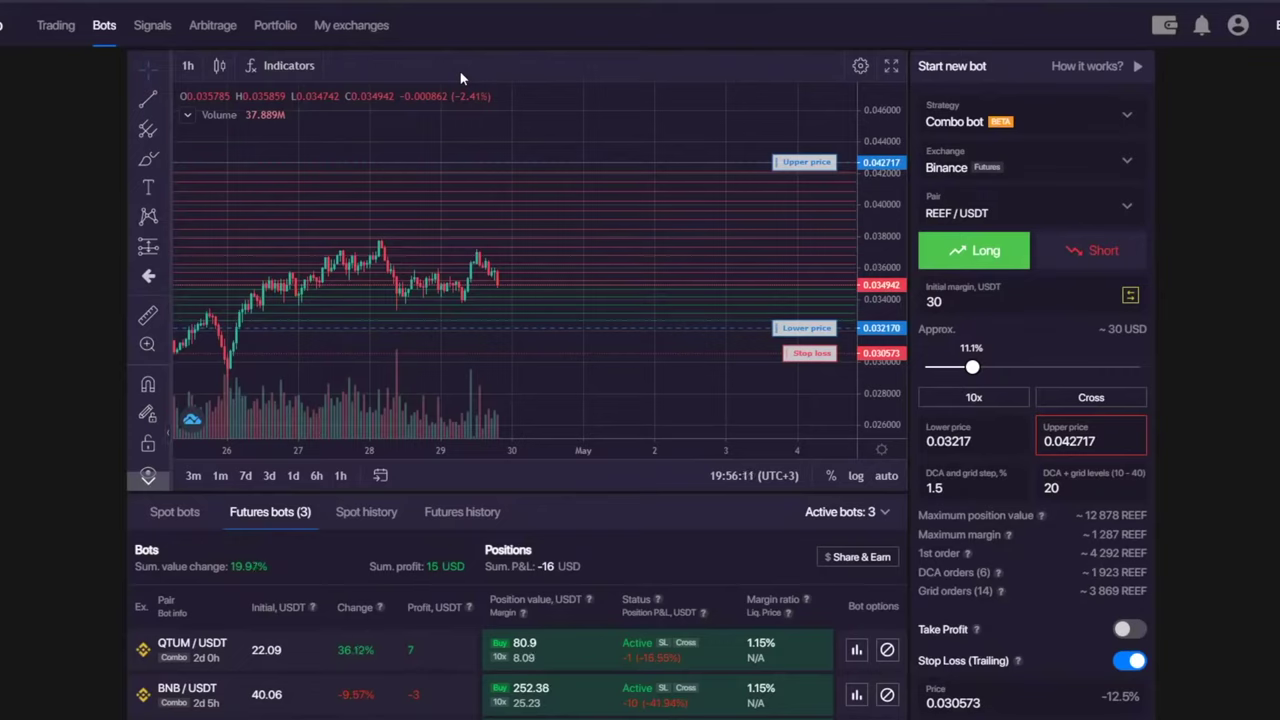
{"action": "scroll", "coordinate": [487, 141], "scroll_direction": "down", "scroll_amount": 3}
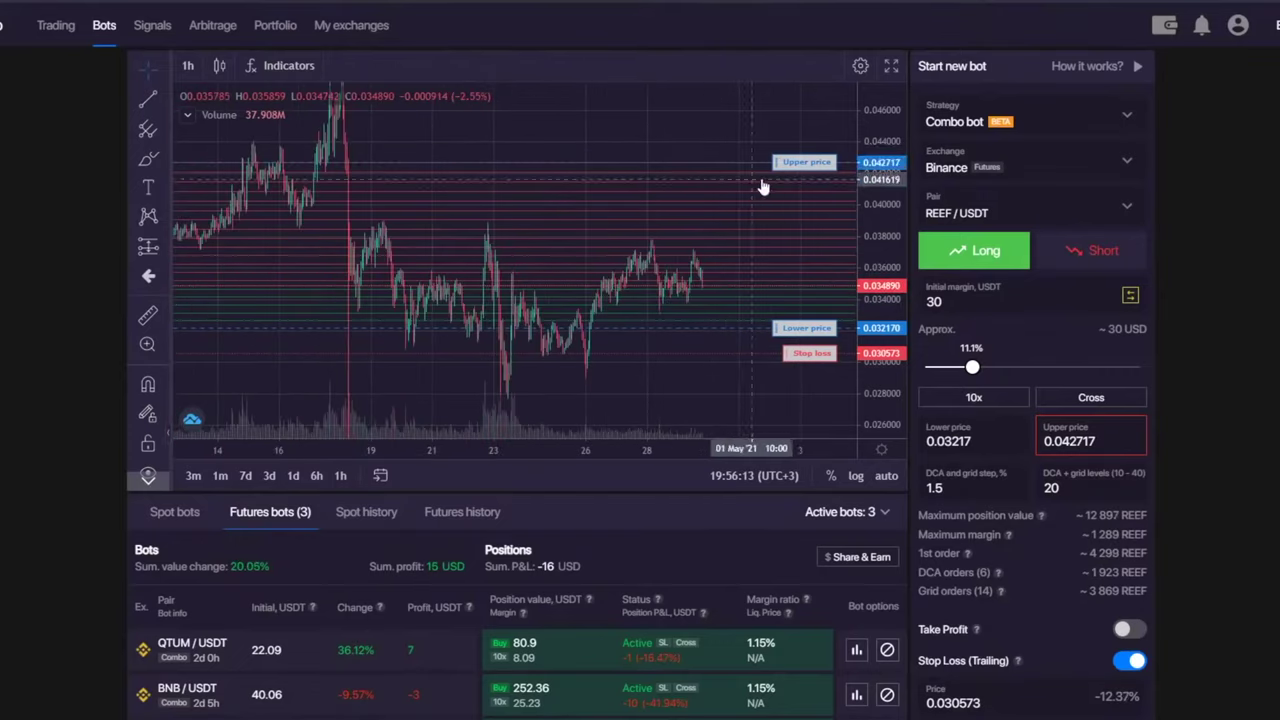
{"action": "left_click_drag", "start_coordinate": [788, 164], "coordinate": [788, 229]}
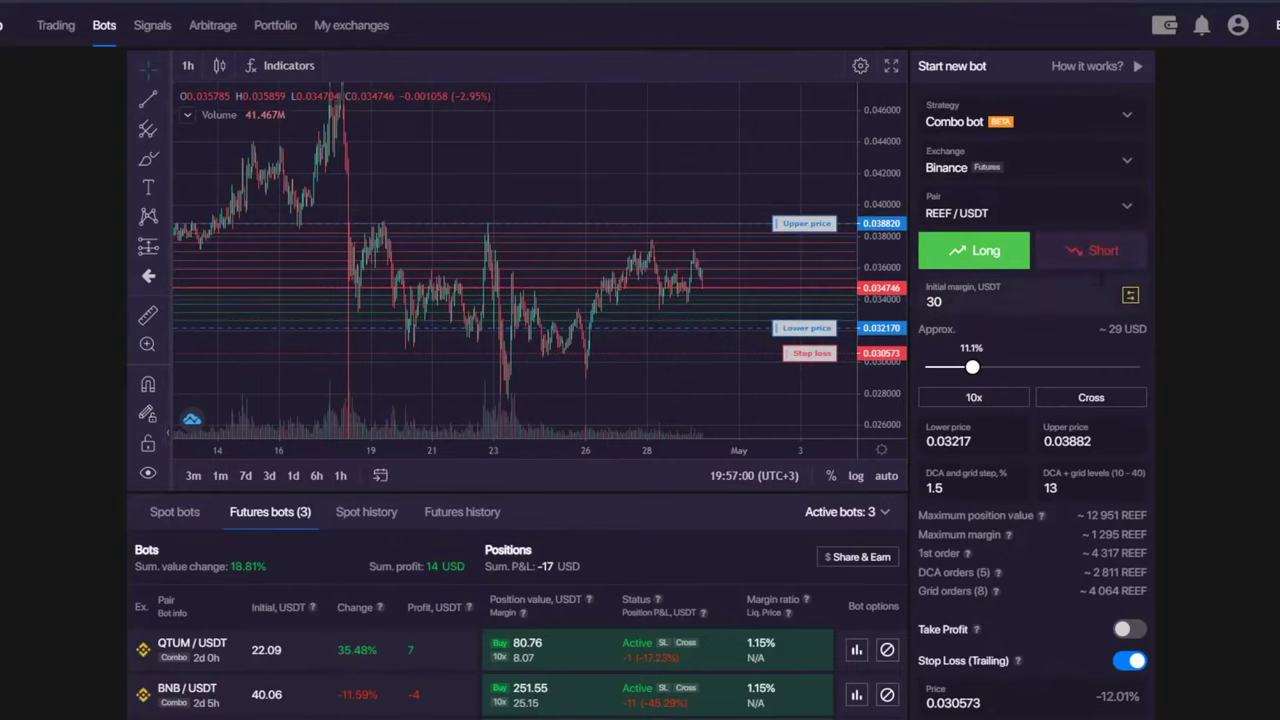
- Compare the Cross and Isolated options in the REEF/USDT margin mode settings, and close them without confirming a change
{"action": "scroll", "coordinate": [1095, 300], "scroll_direction": "down", "scroll_amount": 1}
{"action": "left_click", "coordinate": [1099, 328]}
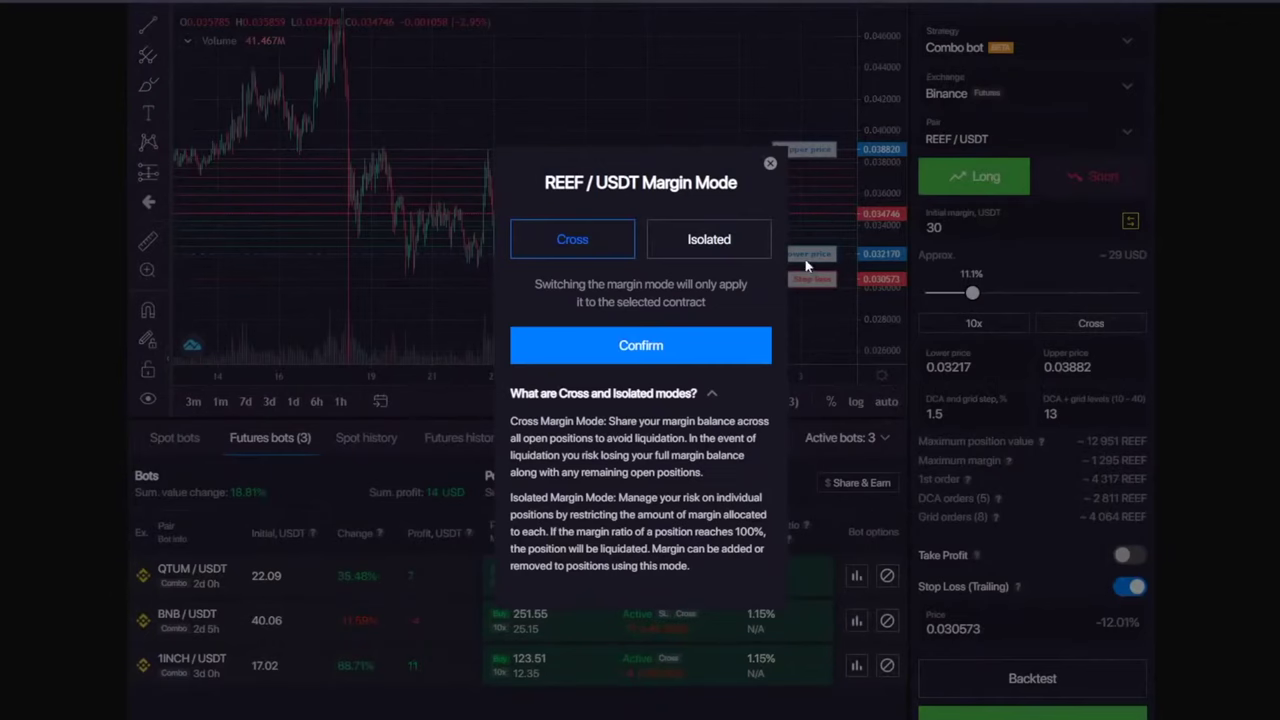
{"action": "left_click", "coordinate": [709, 240]}
{"action": "left_click", "coordinate": [562, 240]}
{"action": "left_click", "coordinate": [677, 249]}
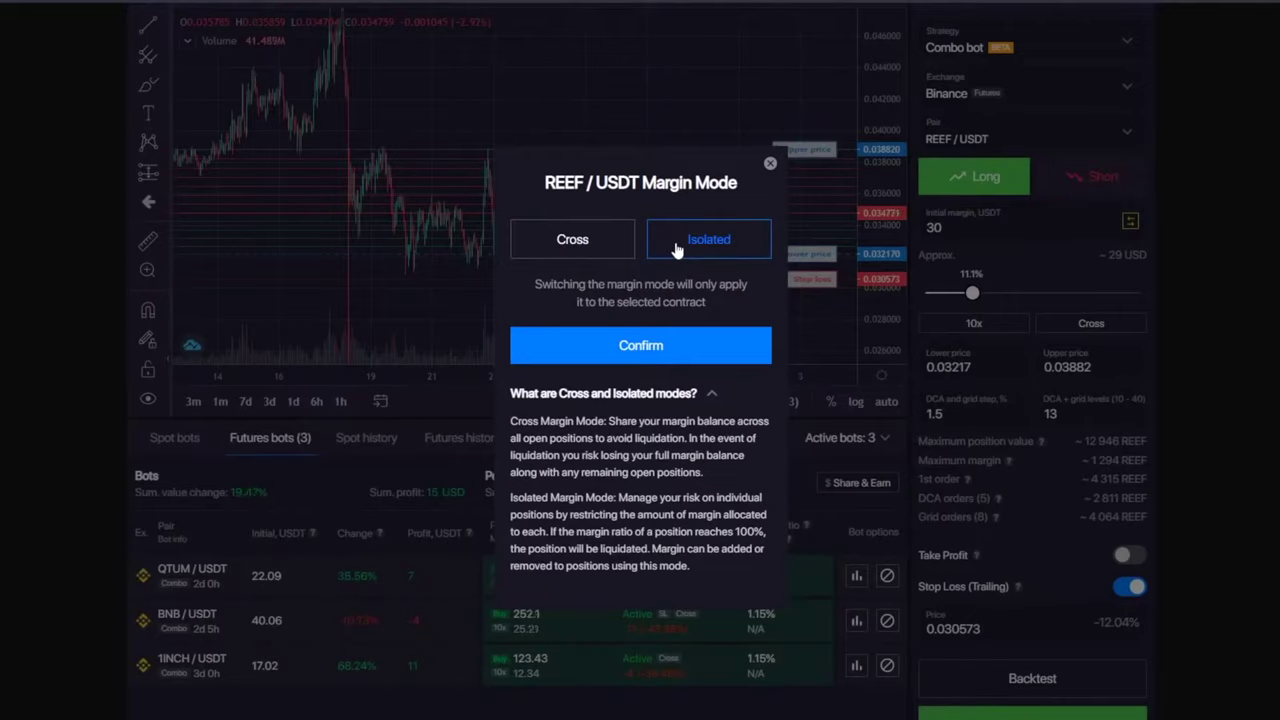
{"action": "left_click", "coordinate": [594, 246]}
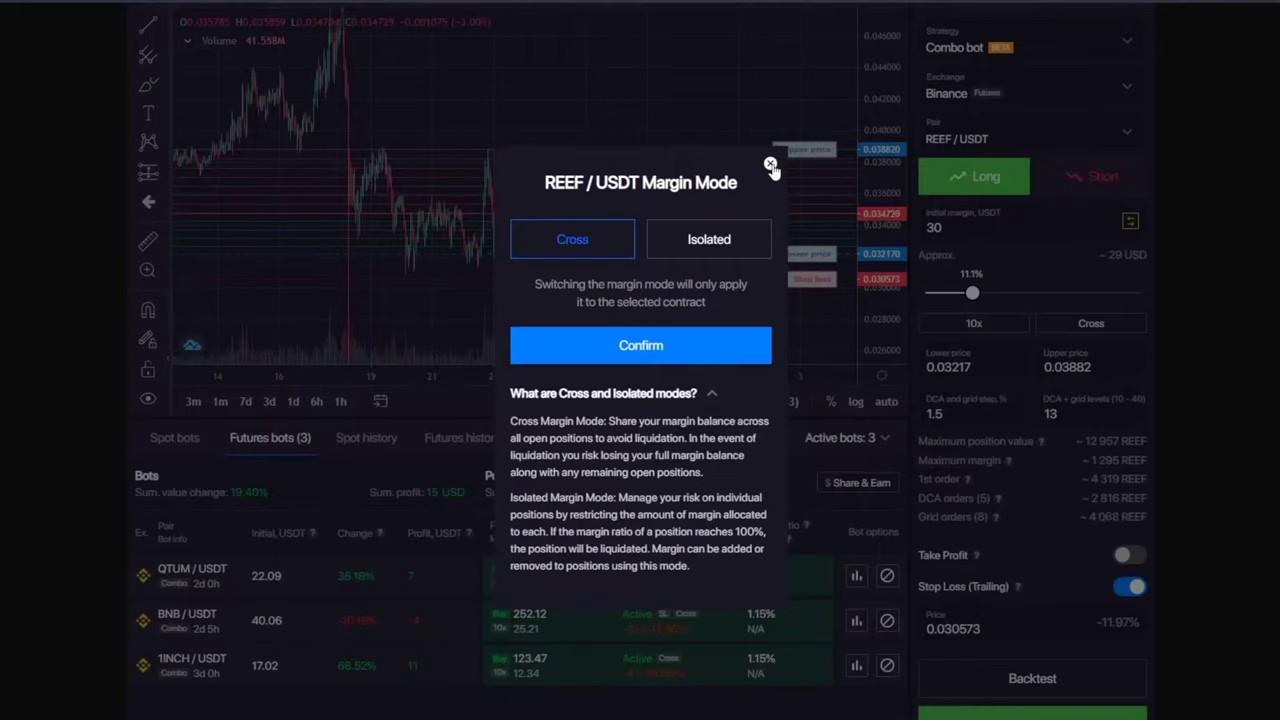
{"action": "left_click", "coordinate": [727, 246]}
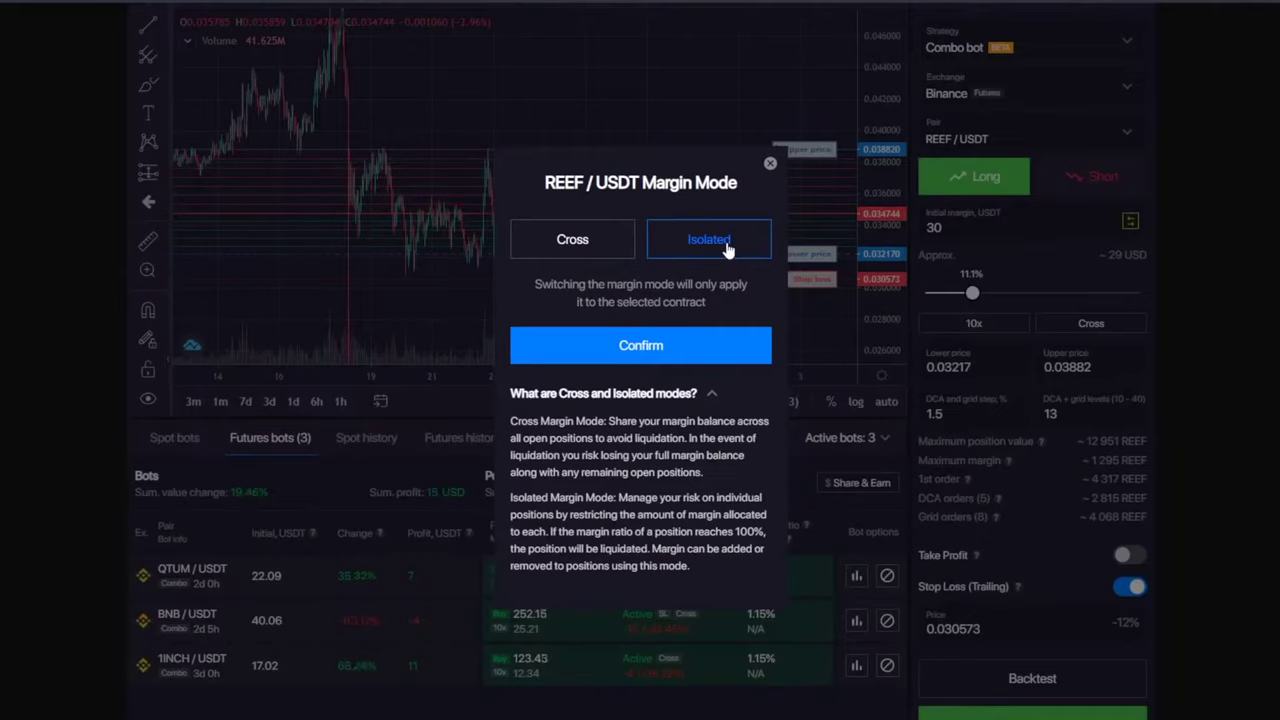
{"action": "left_click", "coordinate": [769, 164]}
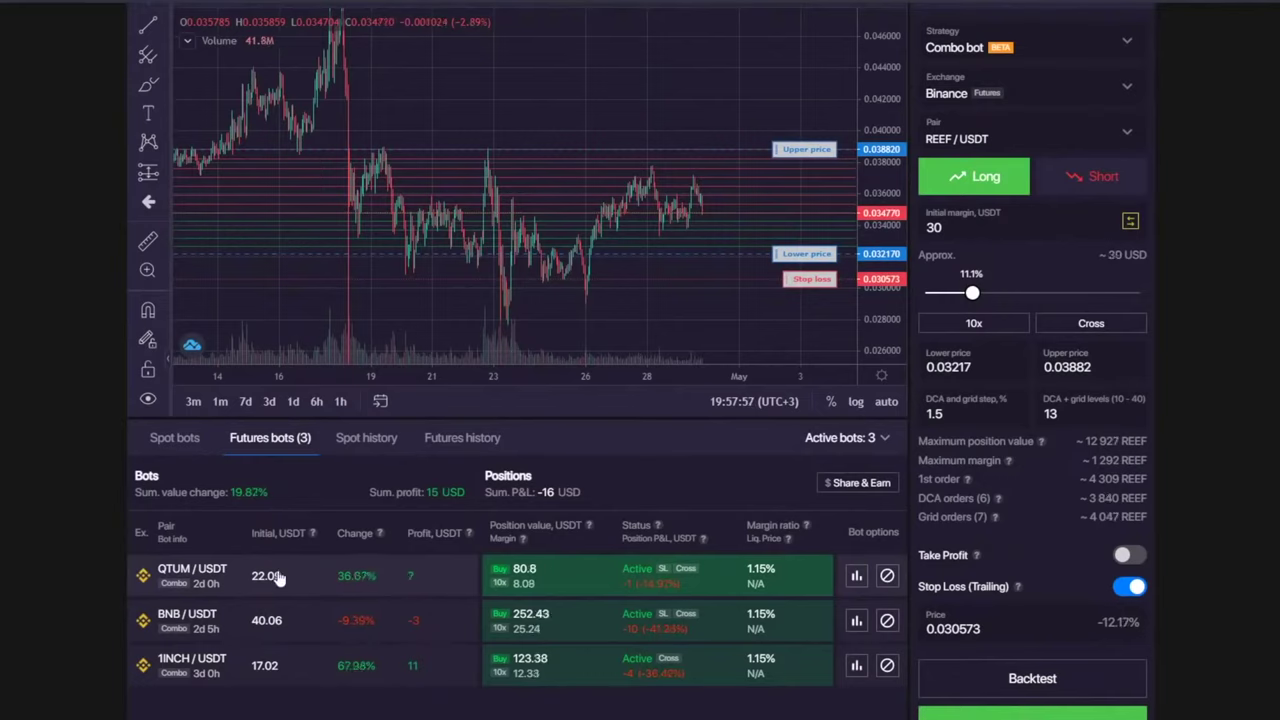
- Recheck the REEF/USDT margin mode explanation for the bot's Cross setting, and dismiss it without confirming
{"action": "left_click", "coordinate": [1100, 337]}
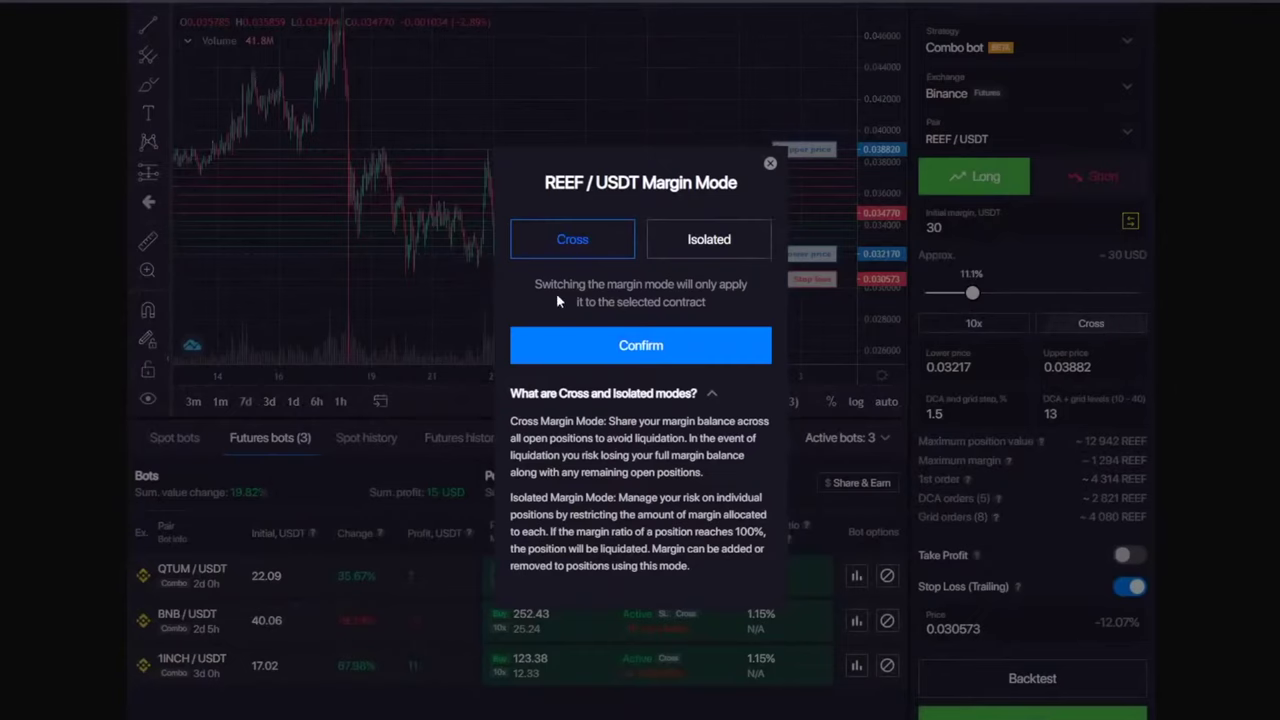
{"action": "left_click", "coordinate": [767, 164]}
{"action": "left_click", "coordinate": [1090, 323]}
{"action": "left_click", "coordinate": [777, 162]}
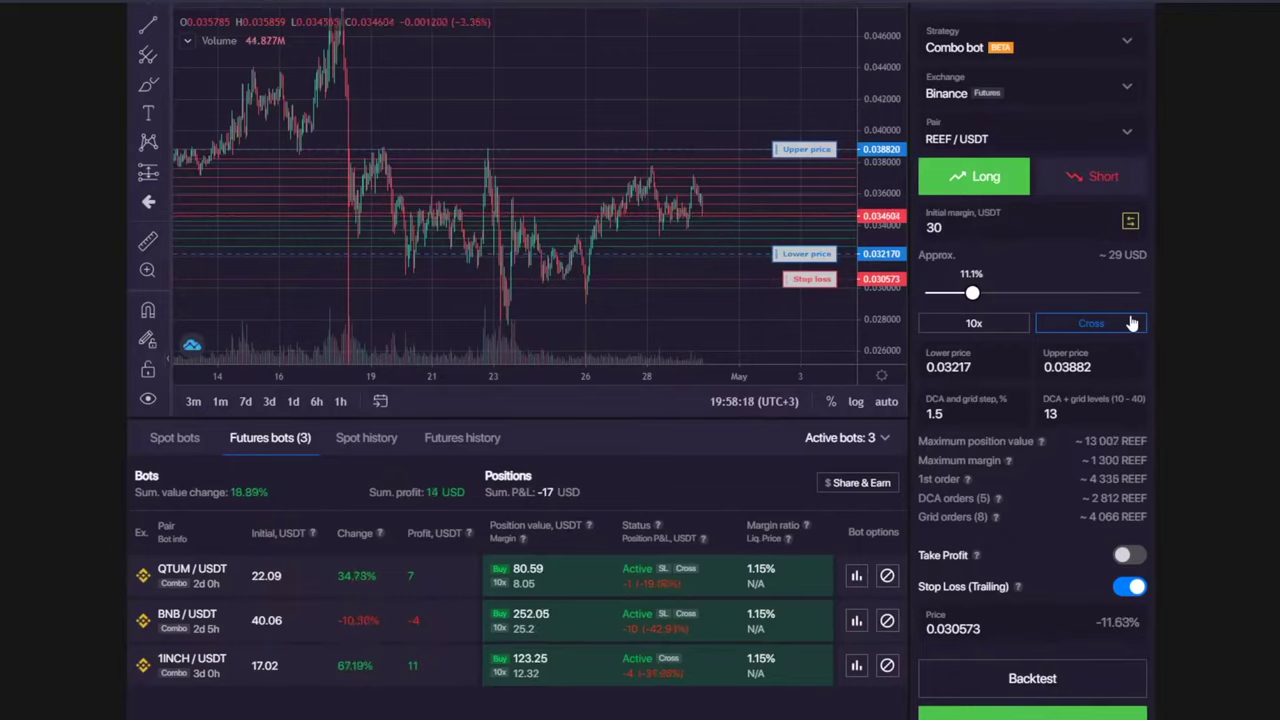
{"action": "scroll", "coordinate": [1190, 352], "scroll_direction": "down", "scroll_amount": 1}
{"action": "scroll", "coordinate": [1190, 352], "scroll_direction": "up", "scroll_amount": 1}
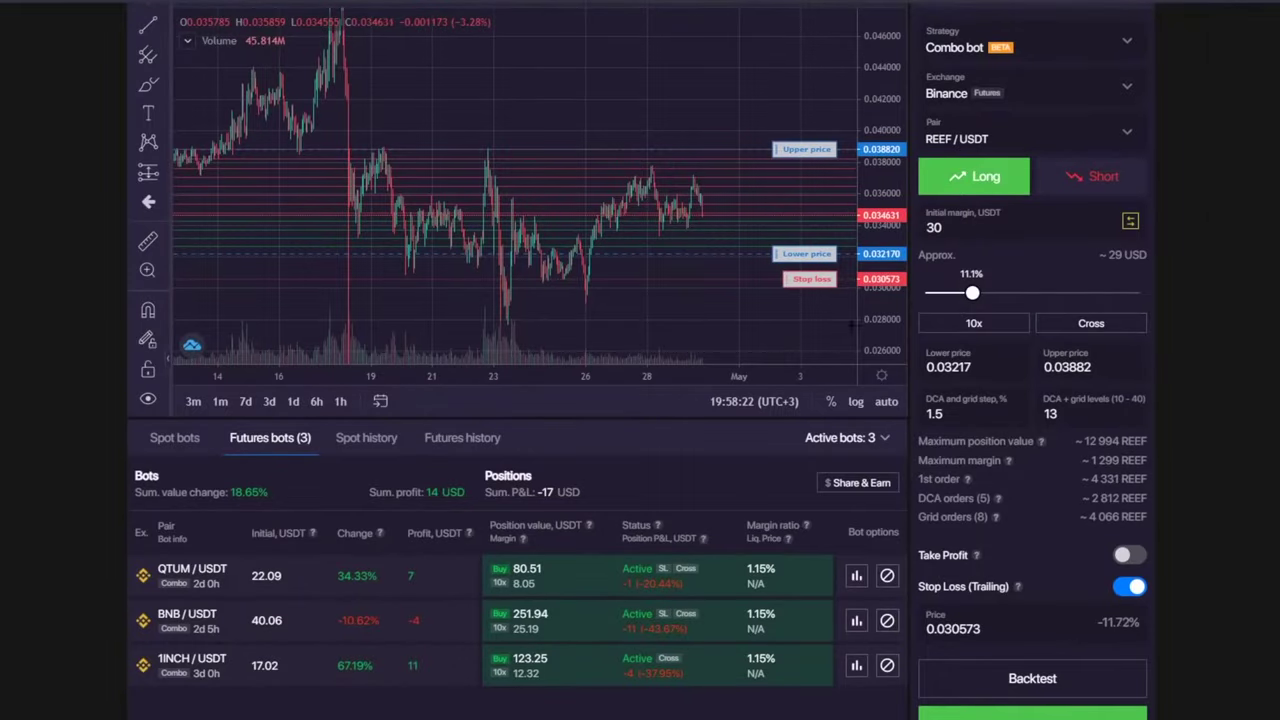
{"action": "scroll", "coordinate": [500, 220], "scroll_direction": "down", "scroll_amount": 3}
{"action": "scroll", "coordinate": [118, 155], "scroll_direction": "up", "scroll_amount": 1}
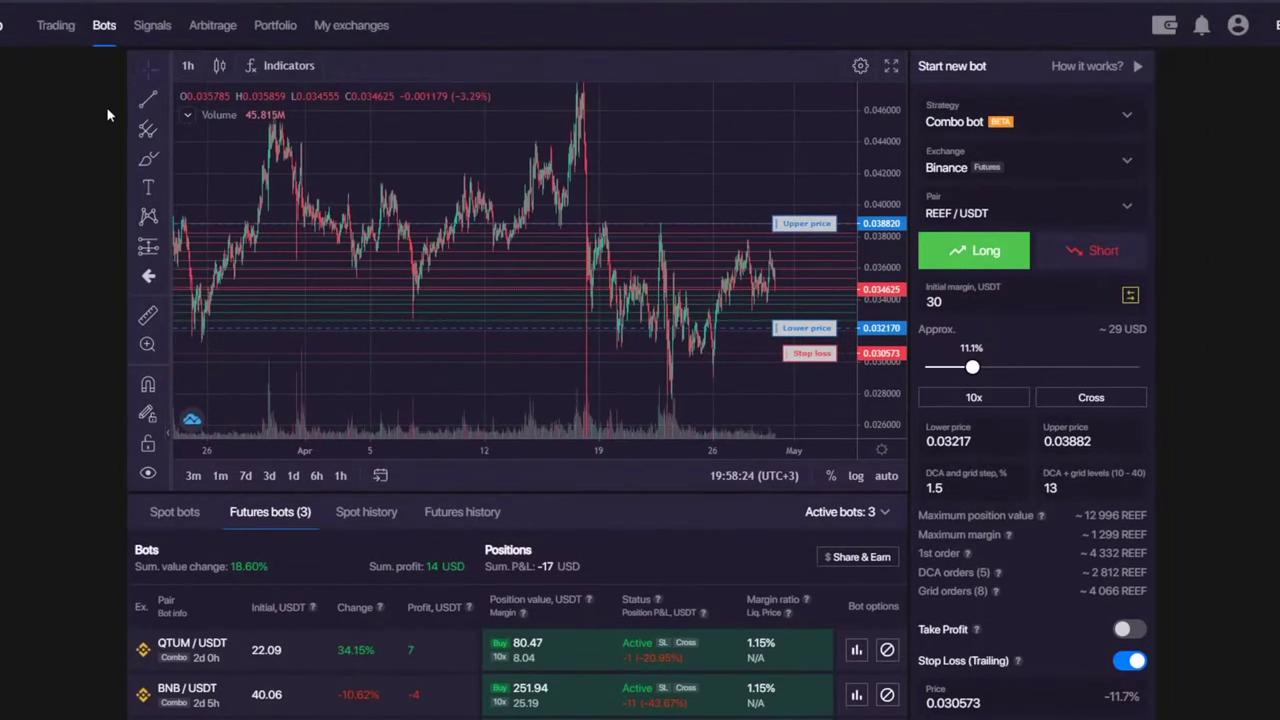
{"action": "left_click", "coordinate": [152, 67]}
{"action": "left_click", "coordinate": [214, 66]}
{"action": "left_click_drag", "start_coordinate": [709, 143], "coordinate": [400, 147]}
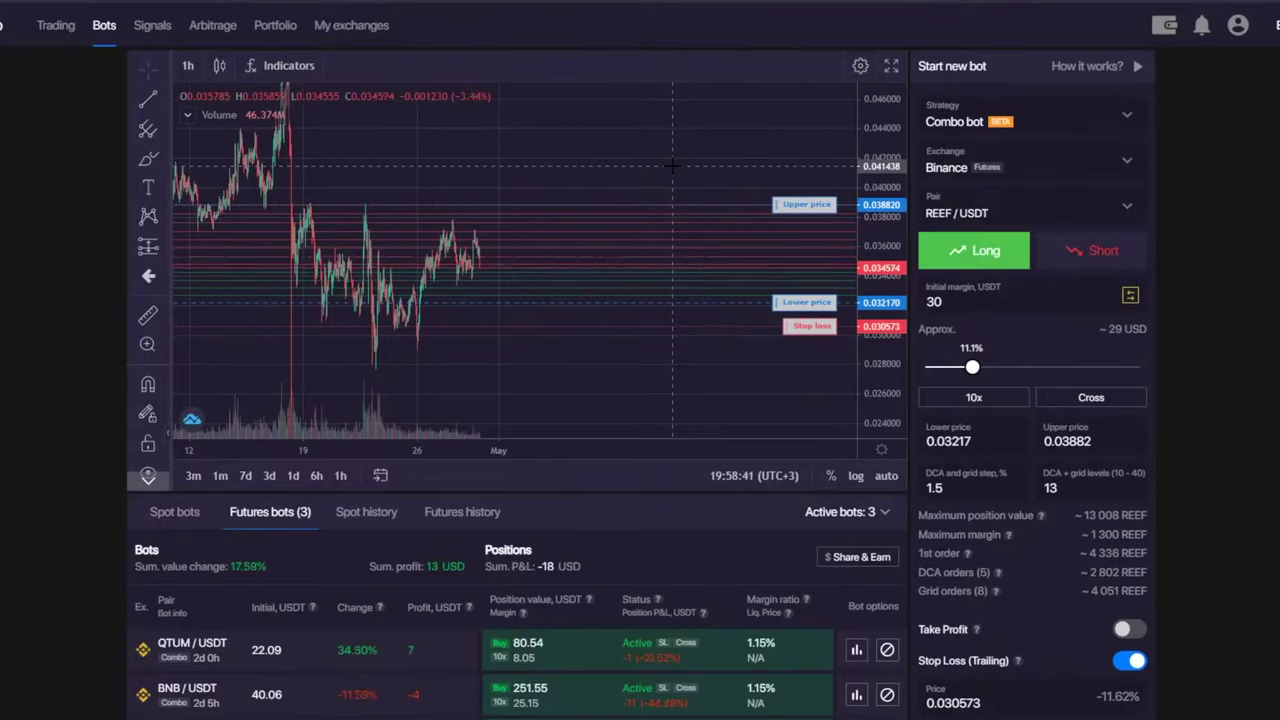
- Check the USDT balance in trades and available, and highlight the bot's initial margin value for comparison
{"action": "left_click", "coordinate": [971, 306]}
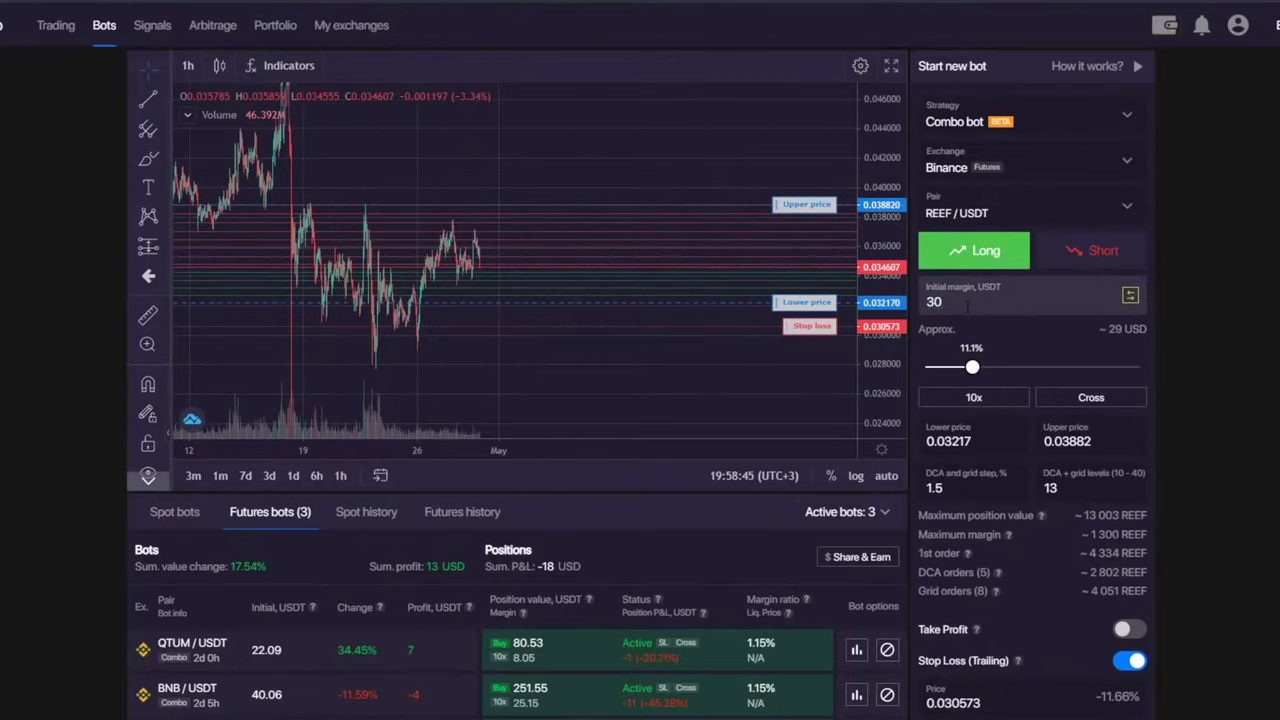
{"action": "scroll", "coordinate": [1006, 338], "scroll_direction": "down", "scroll_amount": 2}
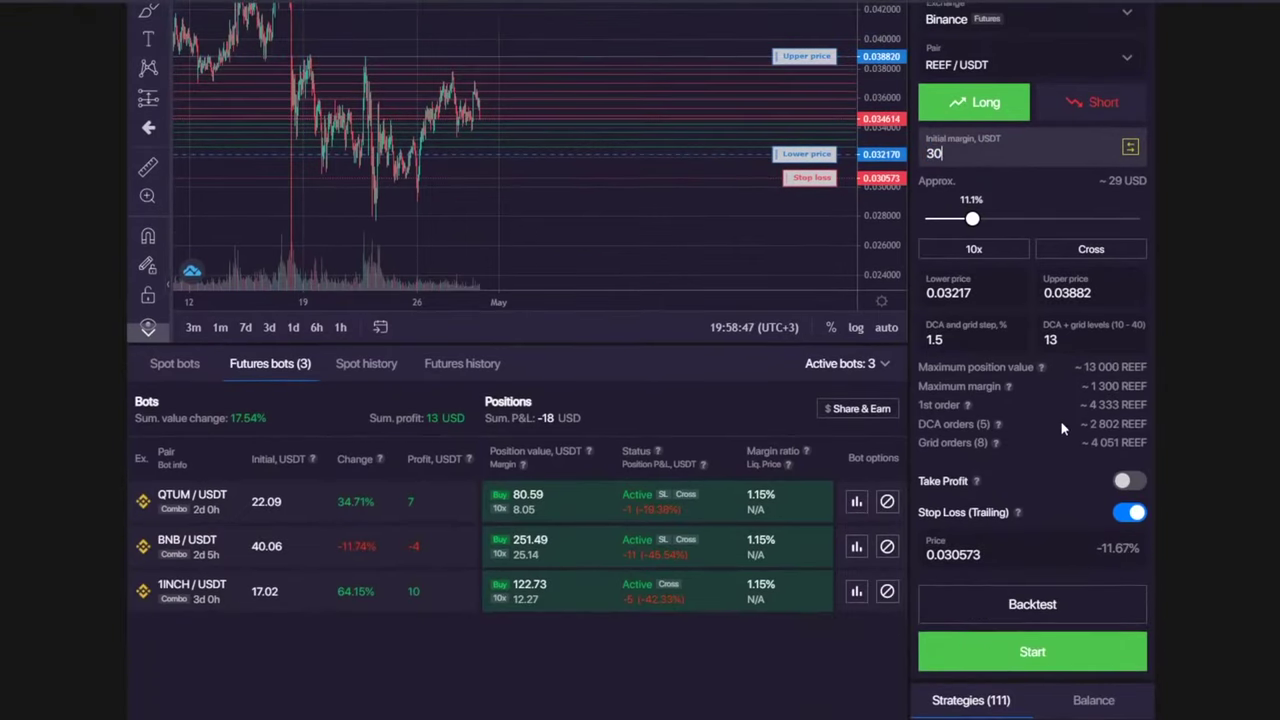
{"action": "scroll", "coordinate": [1090, 650], "scroll_direction": "down", "scroll_amount": 1}
{"action": "left_click", "coordinate": [1093, 625]}
{"action": "scroll", "coordinate": [1000, 620], "scroll_direction": "down", "scroll_amount": 2}
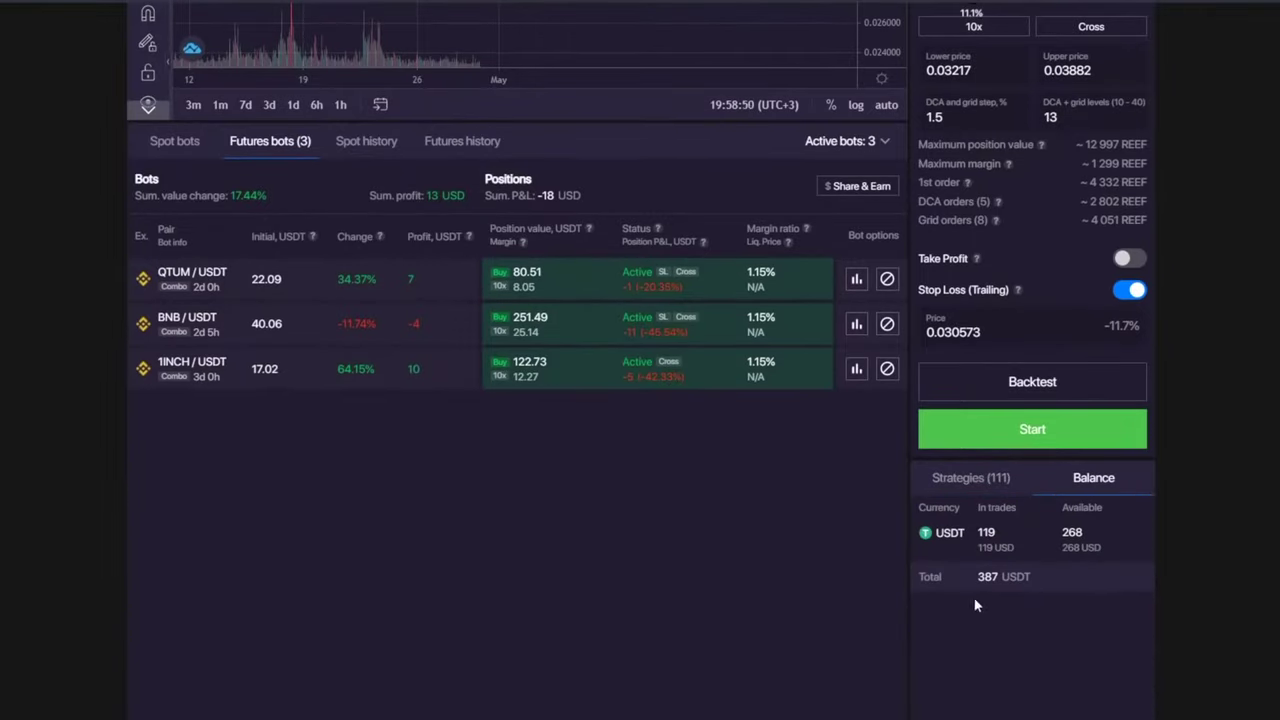
{"action": "left_click", "coordinate": [1105, 532]}
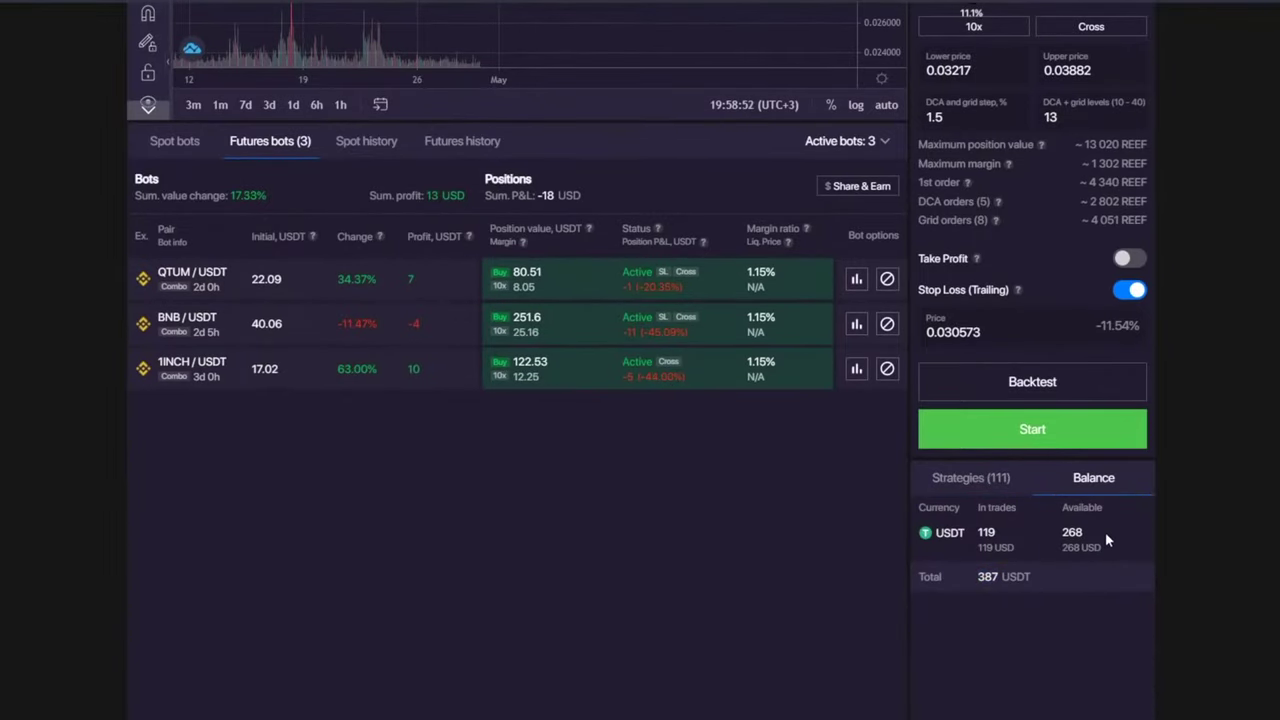
{"action": "mouse_move", "coordinate": [1108, 540]}
{"action": "left_mouse_down"}
{"action": "mouse_move", "coordinate": [1062, 548]}
{"action": "mouse_move", "coordinate": [1080, 563]}
{"action": "mouse_move", "coordinate": [1112, 549]}
{"action": "left_mouse_up"}
{"action": "scroll", "coordinate": [1110, 541], "scroll_direction": "up", "scroll_amount": 3}
{"action": "double_click", "coordinate": [934, 227]}
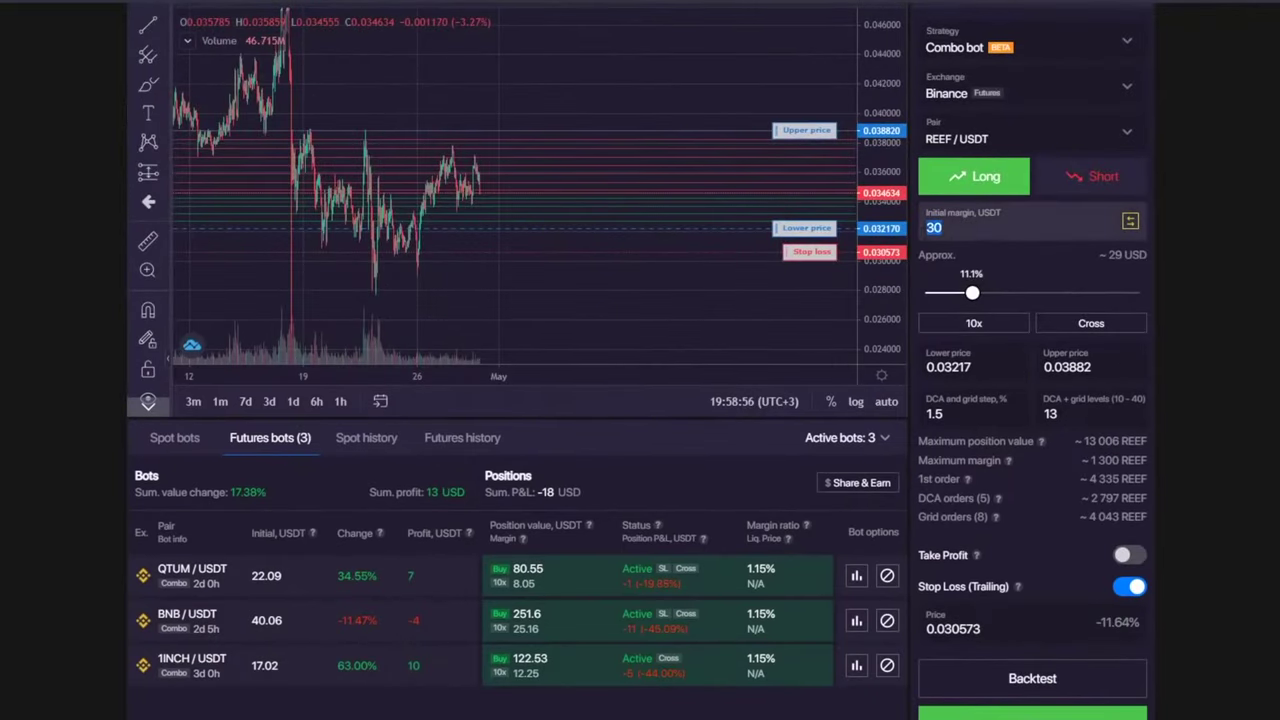
- Compare the REEF/USDT bot's initial margin with the available USDT balance by highlighting both amounts
{"action": "left_click", "coordinate": [956, 228]}
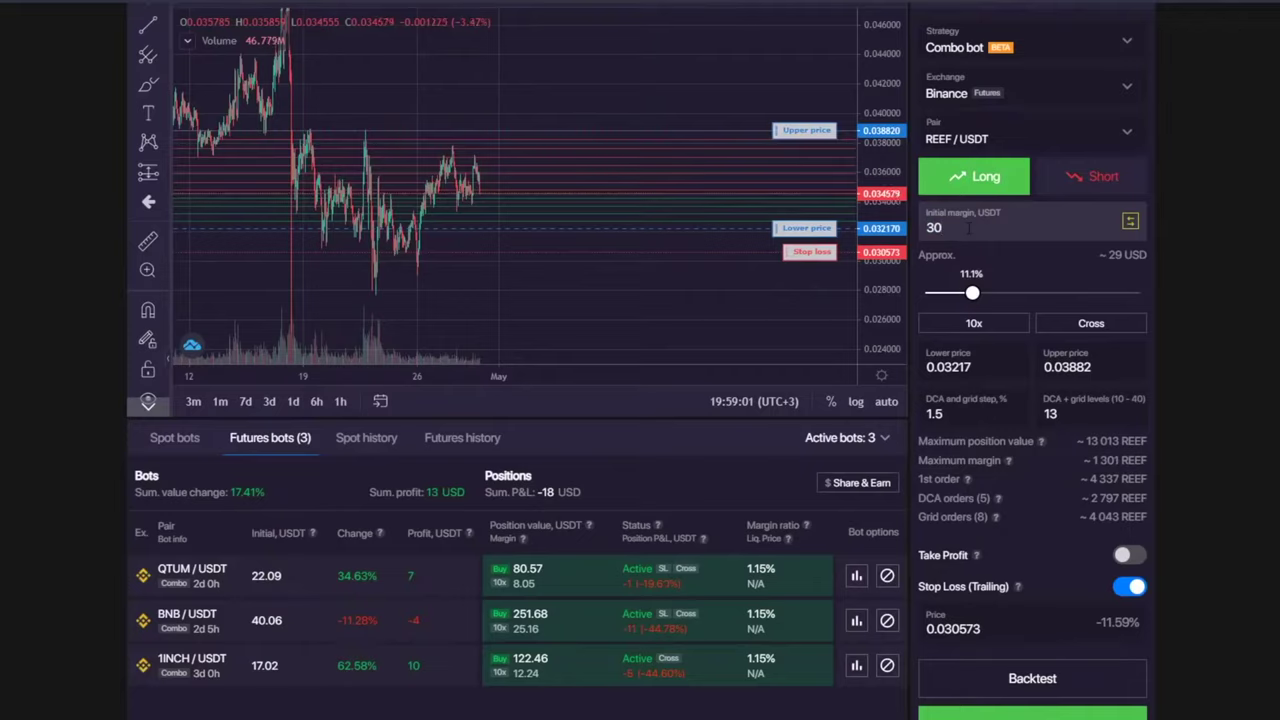
{"action": "left_click_drag", "start_coordinate": [968, 228], "coordinate": [895, 232]}
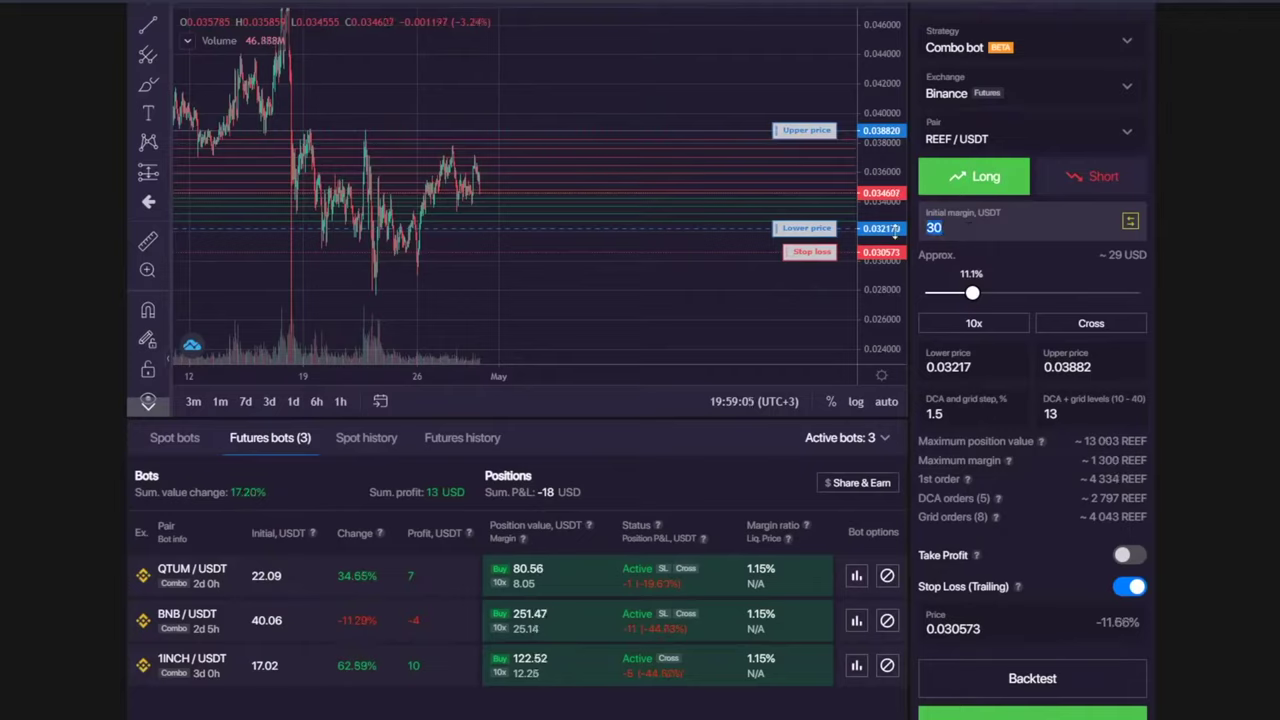
{"action": "scroll", "coordinate": [1100, 600], "scroll_direction": "down", "scroll_amount": 3}
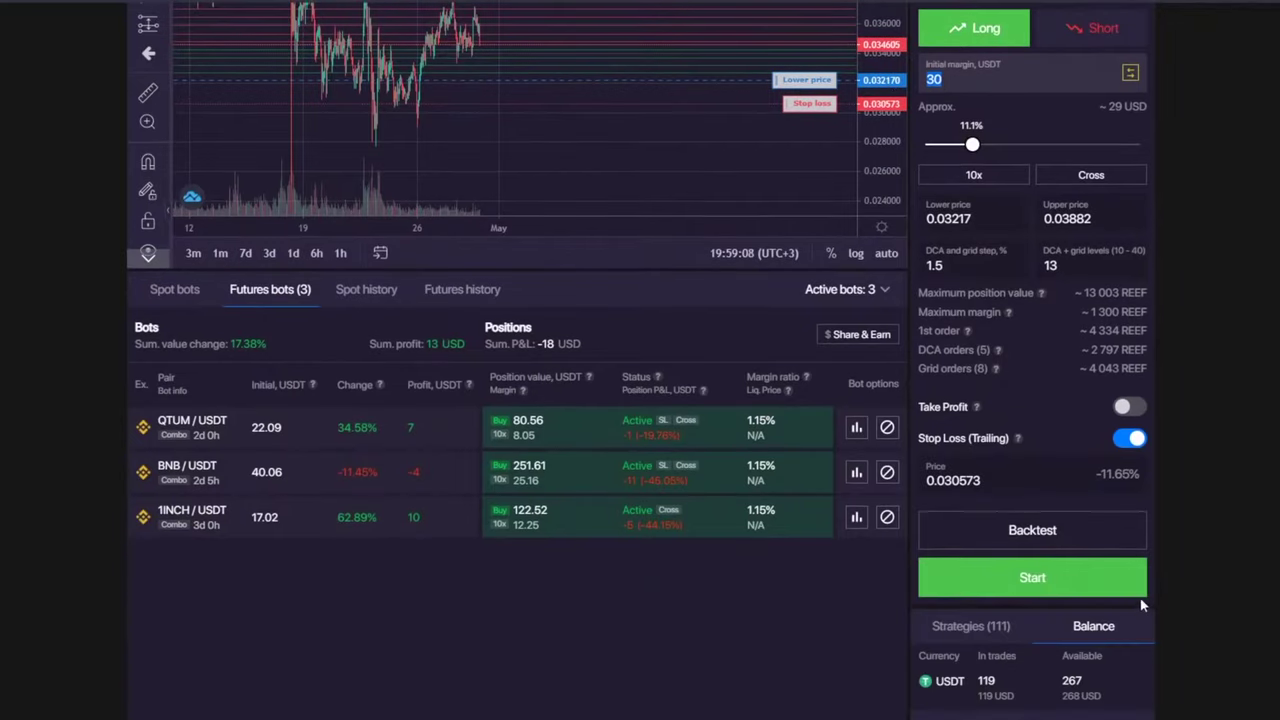
{"action": "left_click_drag", "start_coordinate": [1062, 604], "coordinate": [1072, 622]}
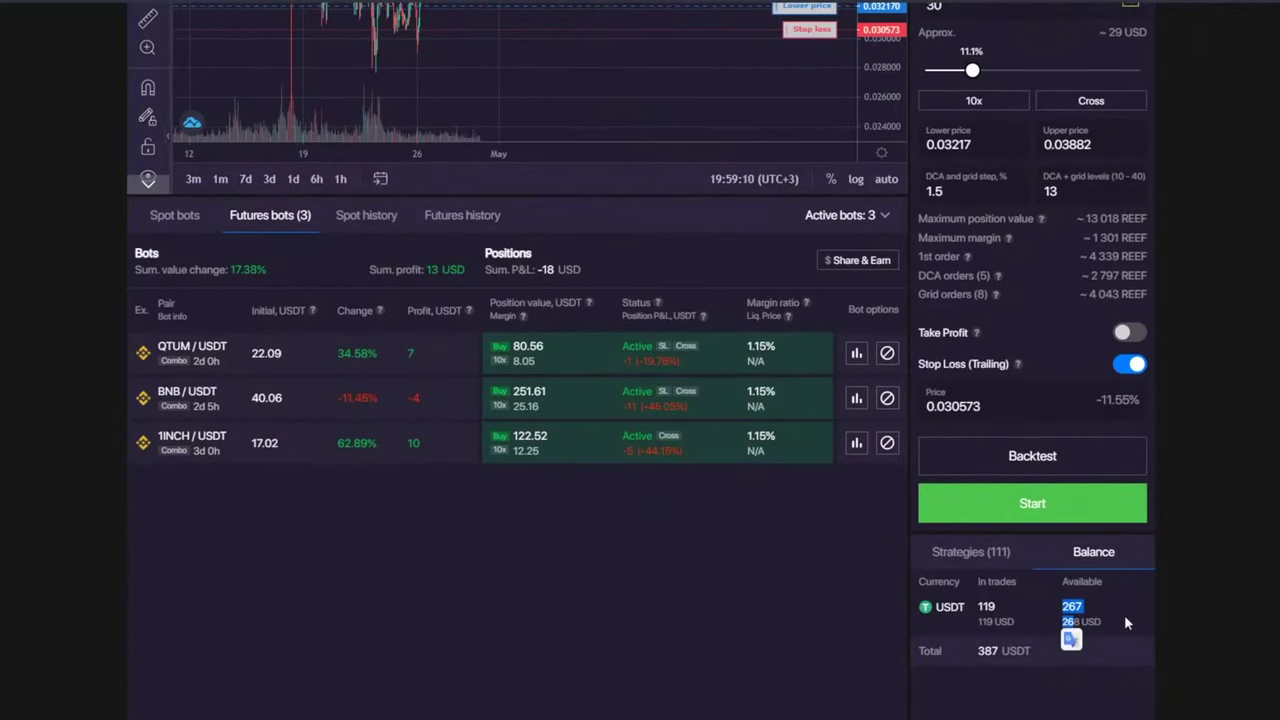
{"action": "scroll", "coordinate": [1126, 605], "scroll_direction": "up", "scroll_amount": 2}
{"action": "scroll", "coordinate": [1110, 553], "scroll_direction": "down", "scroll_amount": 2}
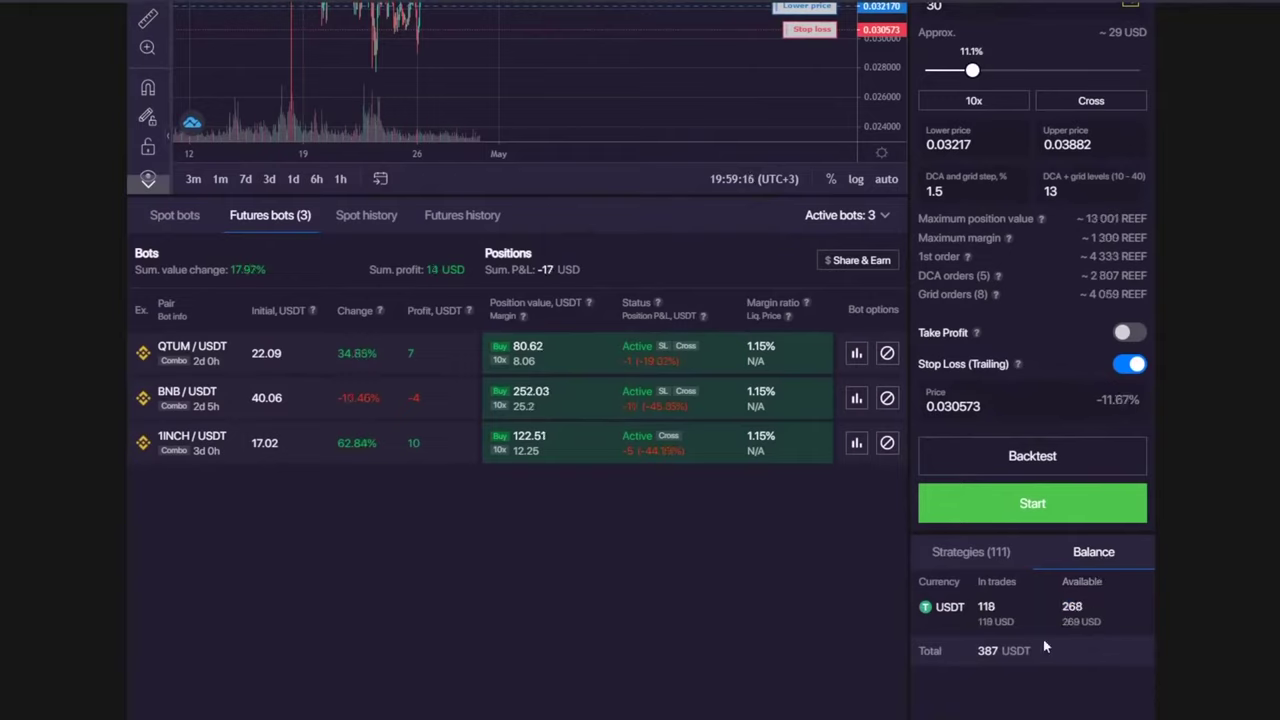
{"action": "double_click", "coordinate": [1071, 621]}
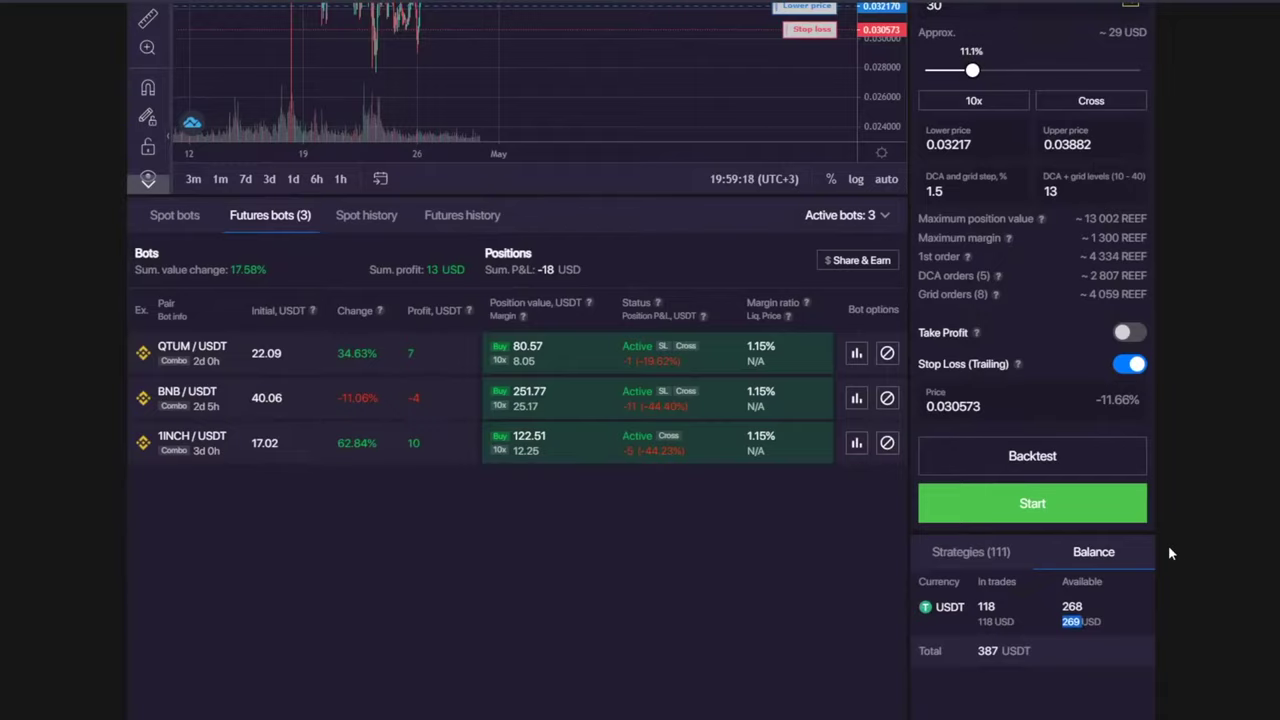
- Try an initial margin of 60 USDT for the REEF/USDT bot, reduce it to 0, and check the available balance
{"action": "scroll", "coordinate": [1168, 545], "scroll_direction": "up", "scroll_amount": 3}
{"action": "double_click", "coordinate": [934, 153]}
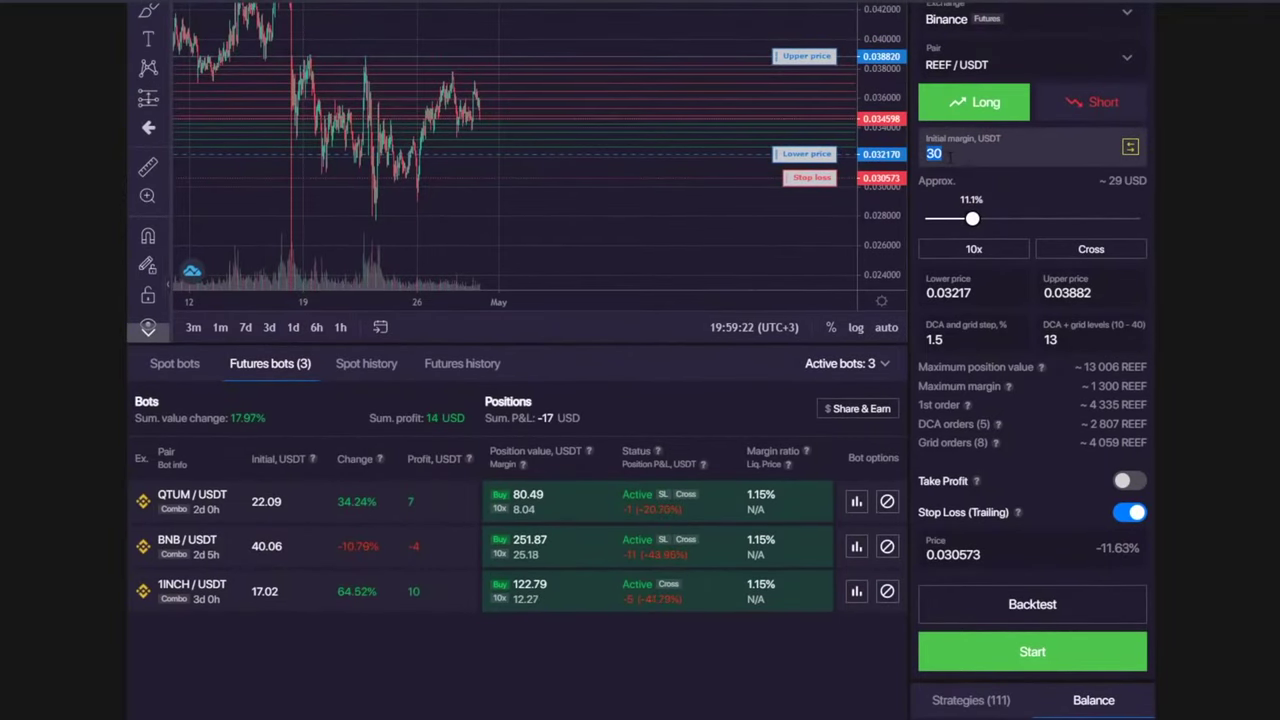
{"action": "type", "text": "60"}
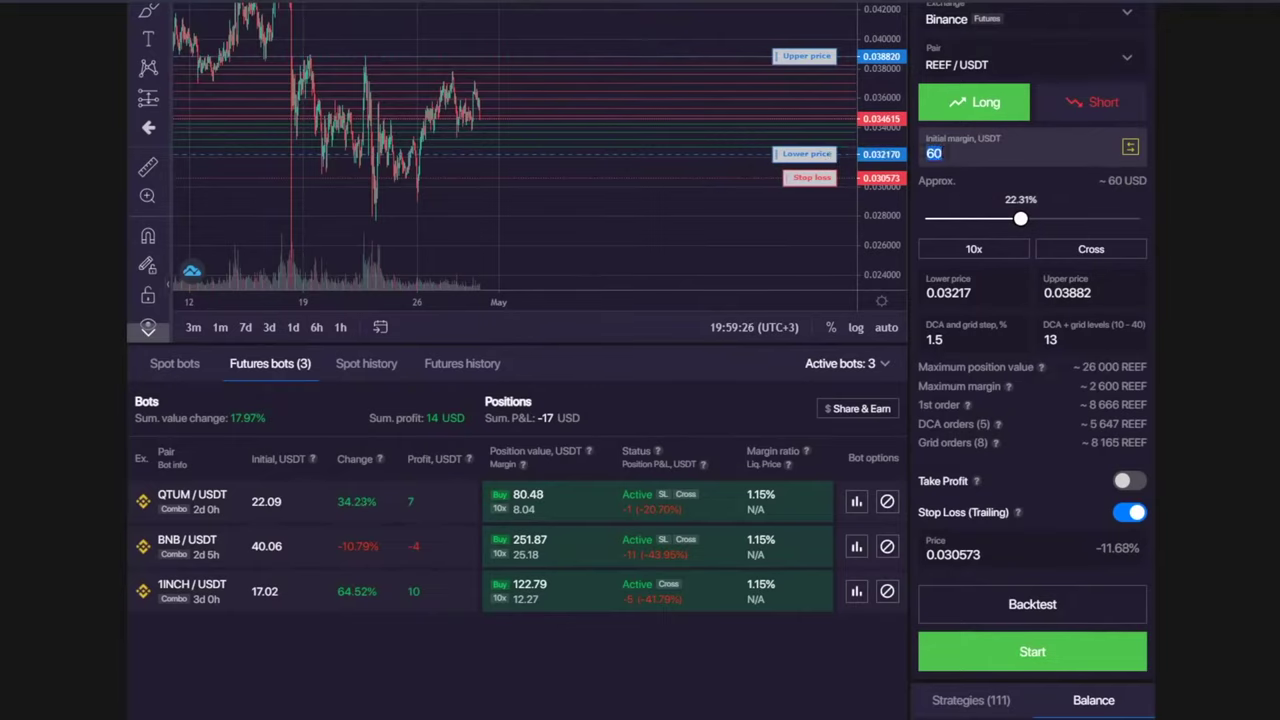
{"action": "key", "text": "BackSpace"}
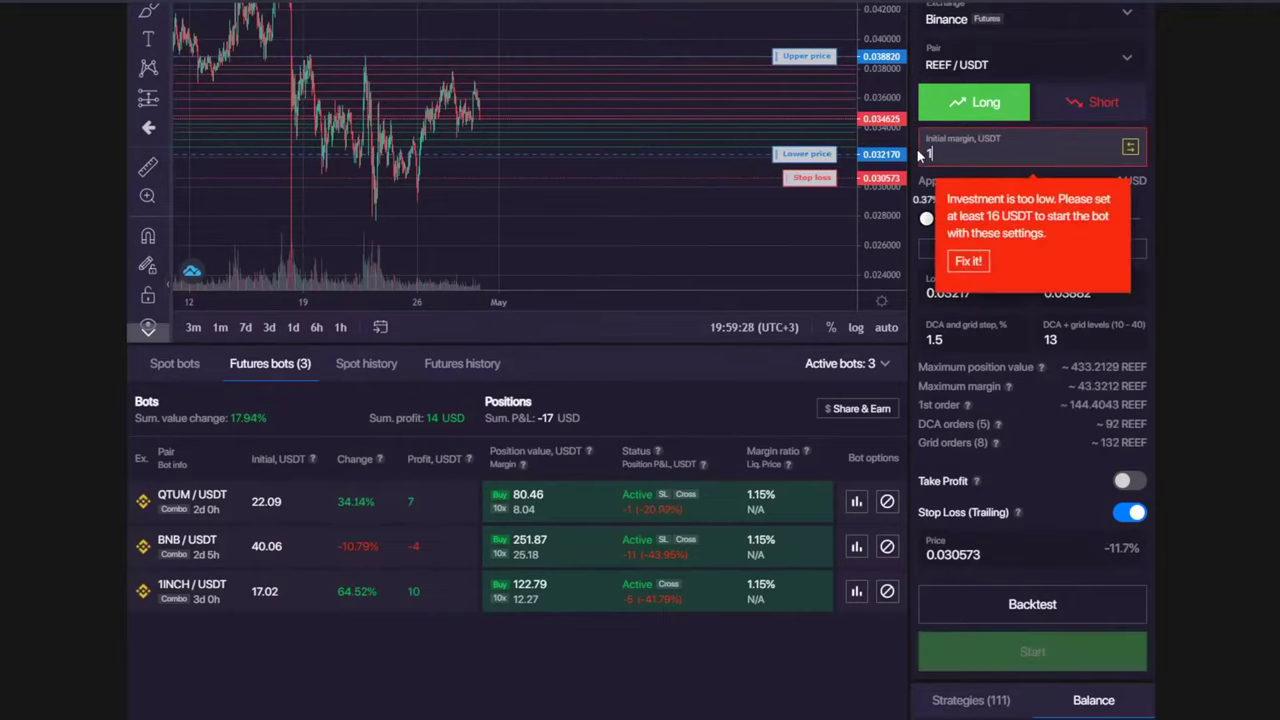
{"action": "scroll", "coordinate": [1236, 379], "scroll_direction": "down", "scroll_amount": 3}
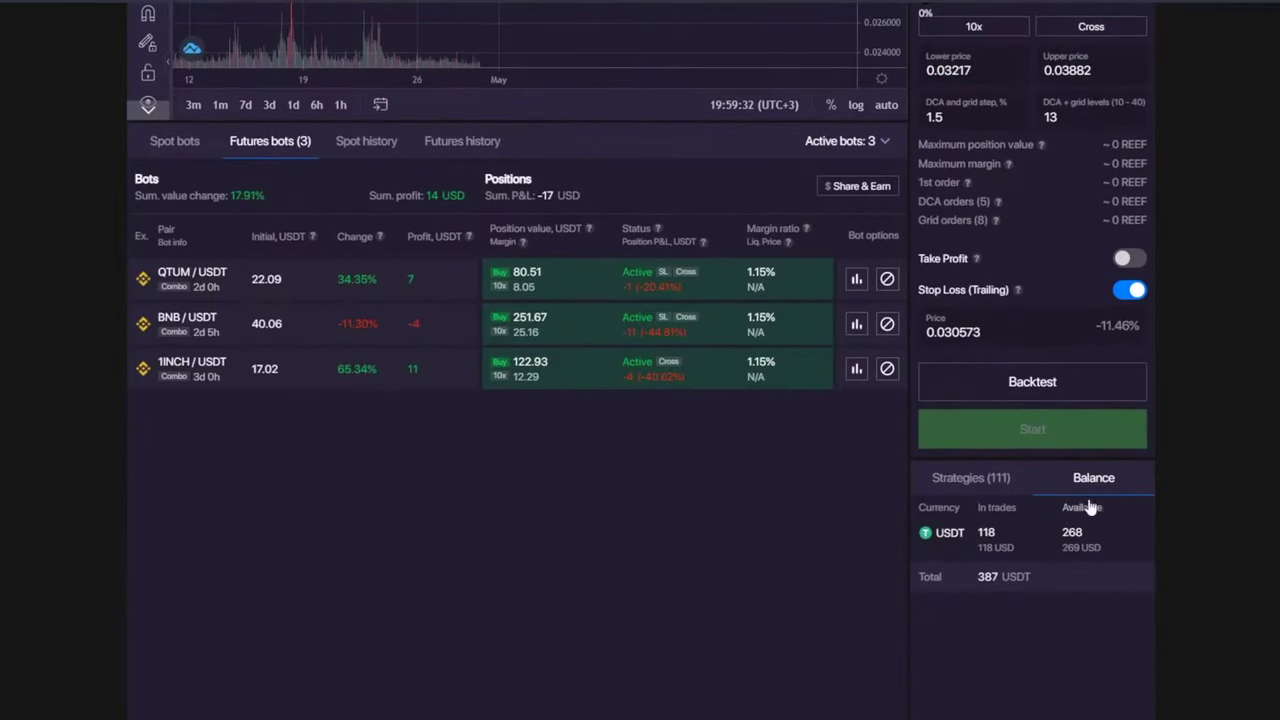
- Apply the suggested fix that raises the REEF/USDT bot's initial margin to the minimum of 16 USDT
{"action": "scroll", "coordinate": [1130, 532], "scroll_direction": "up", "scroll_amount": 4}
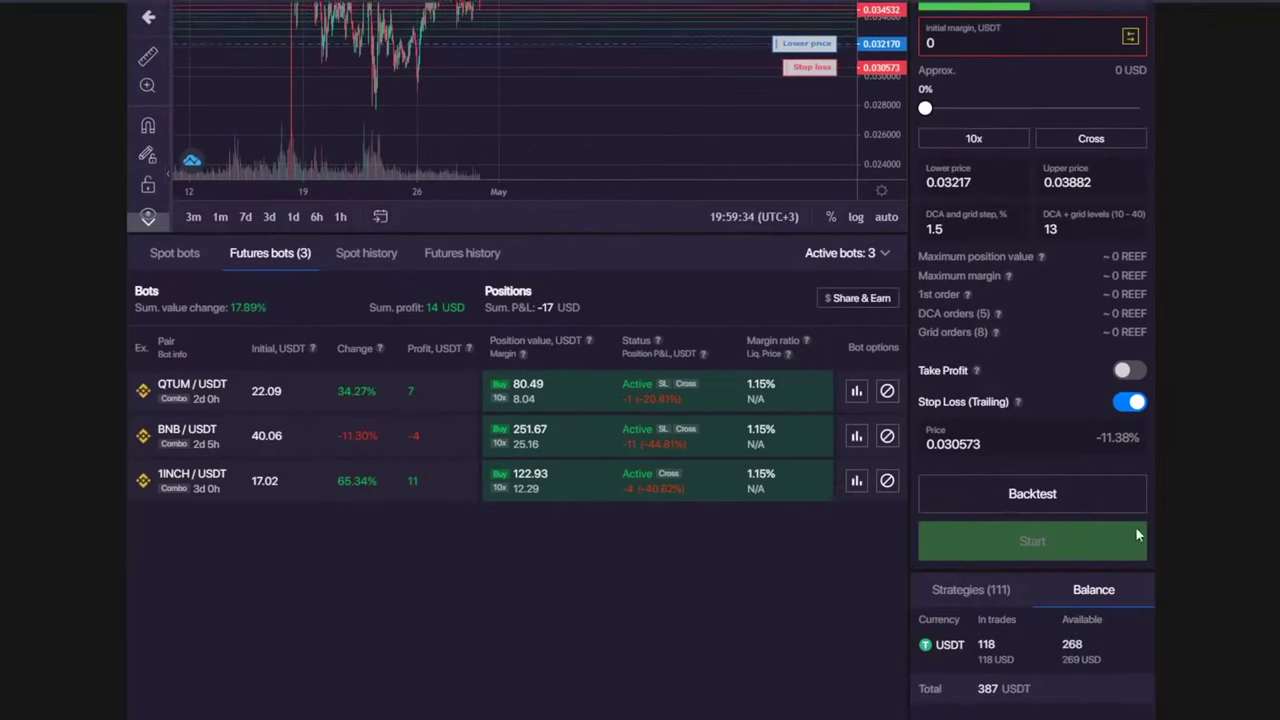
{"action": "scroll", "coordinate": [1081, 300], "scroll_direction": "up", "scroll_amount": 1}
{"action": "left_click", "coordinate": [1081, 300]}
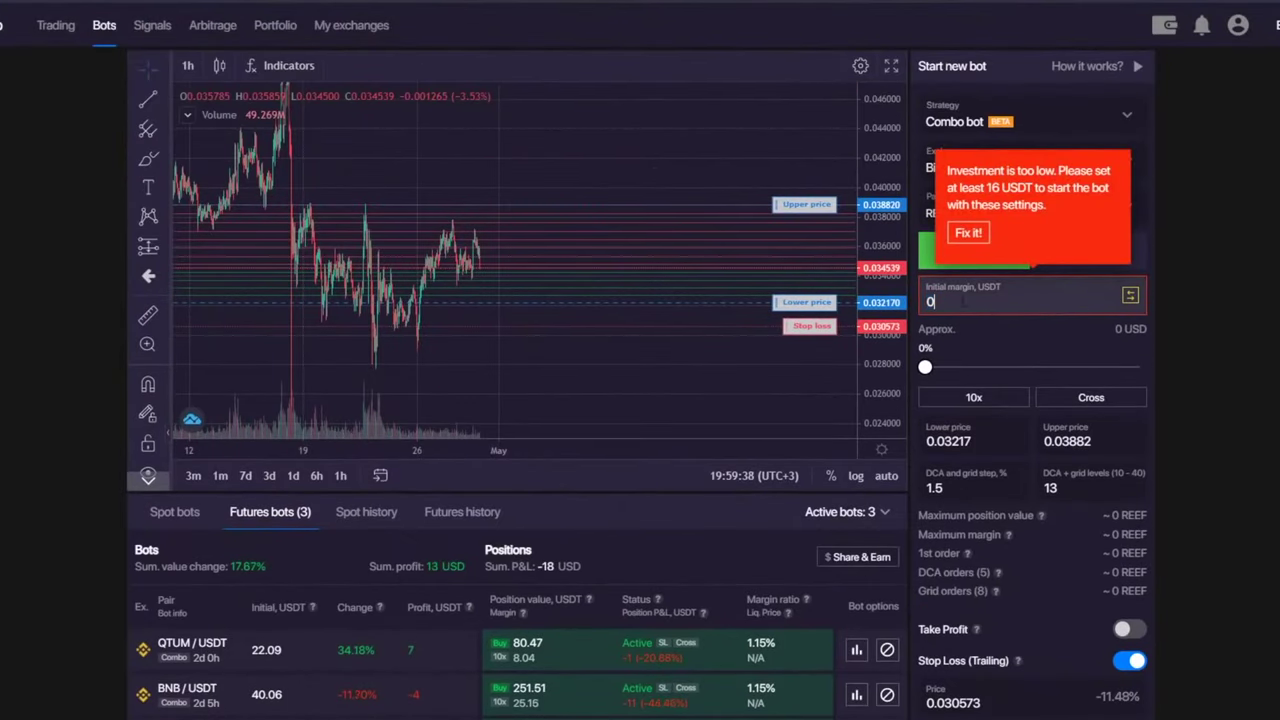
{"action": "left_click", "coordinate": [968, 232]}
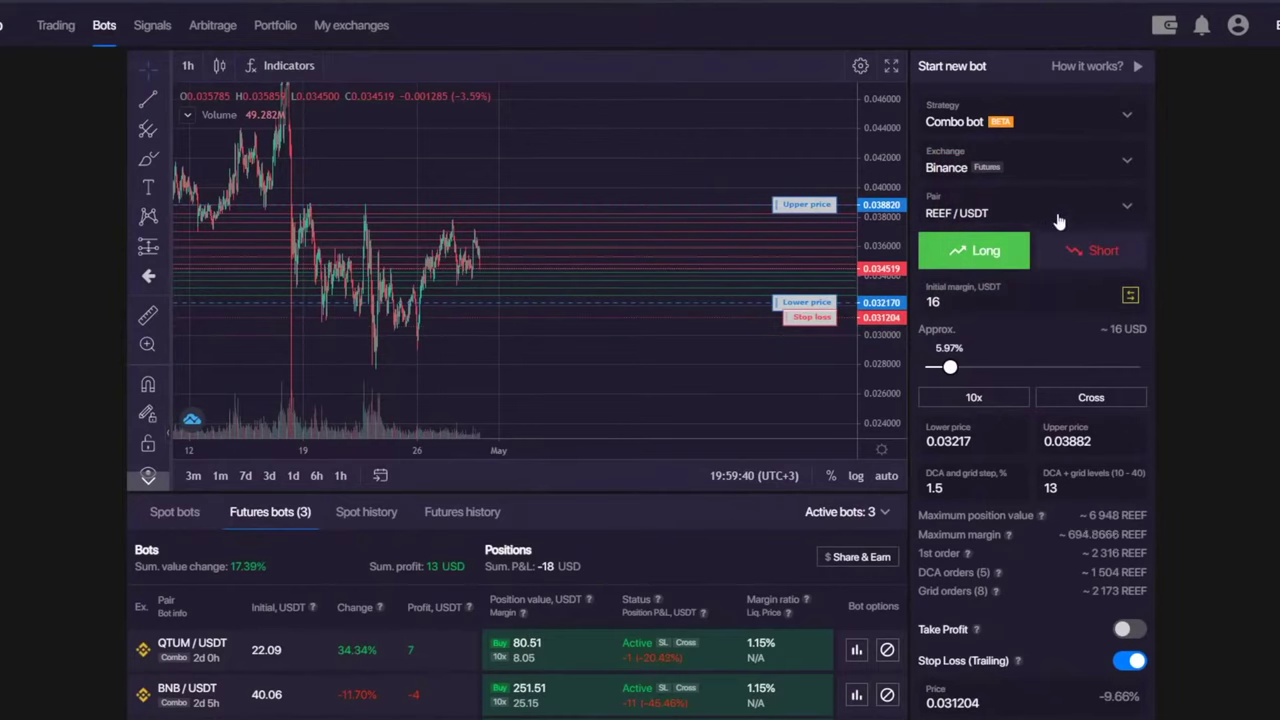
- Compare the initial amounts of the running QTUM, BNB and 1INCH futures bots, and reopen the BNB/USDT bot
{"action": "scroll", "coordinate": [1196, 293], "scroll_direction": "down", "scroll_amount": 4}
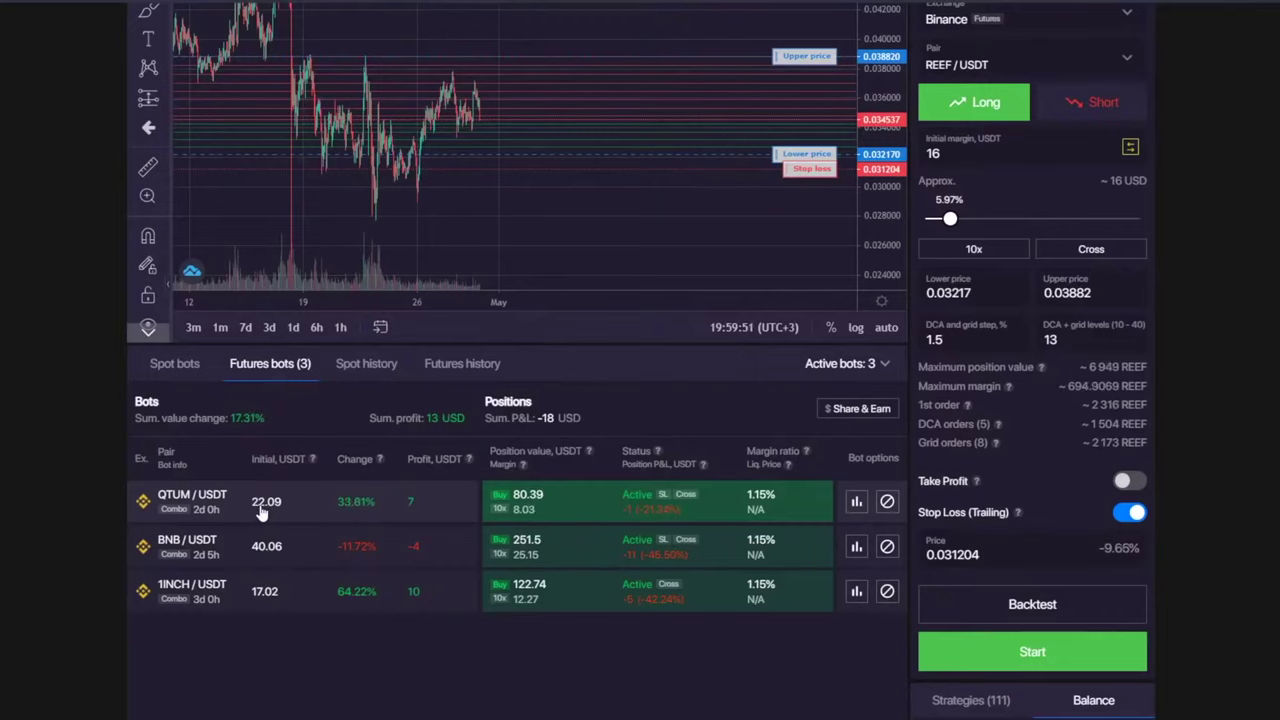
{"action": "left_click", "coordinate": [270, 513]}
{"action": "left_click", "coordinate": [329, 544]}
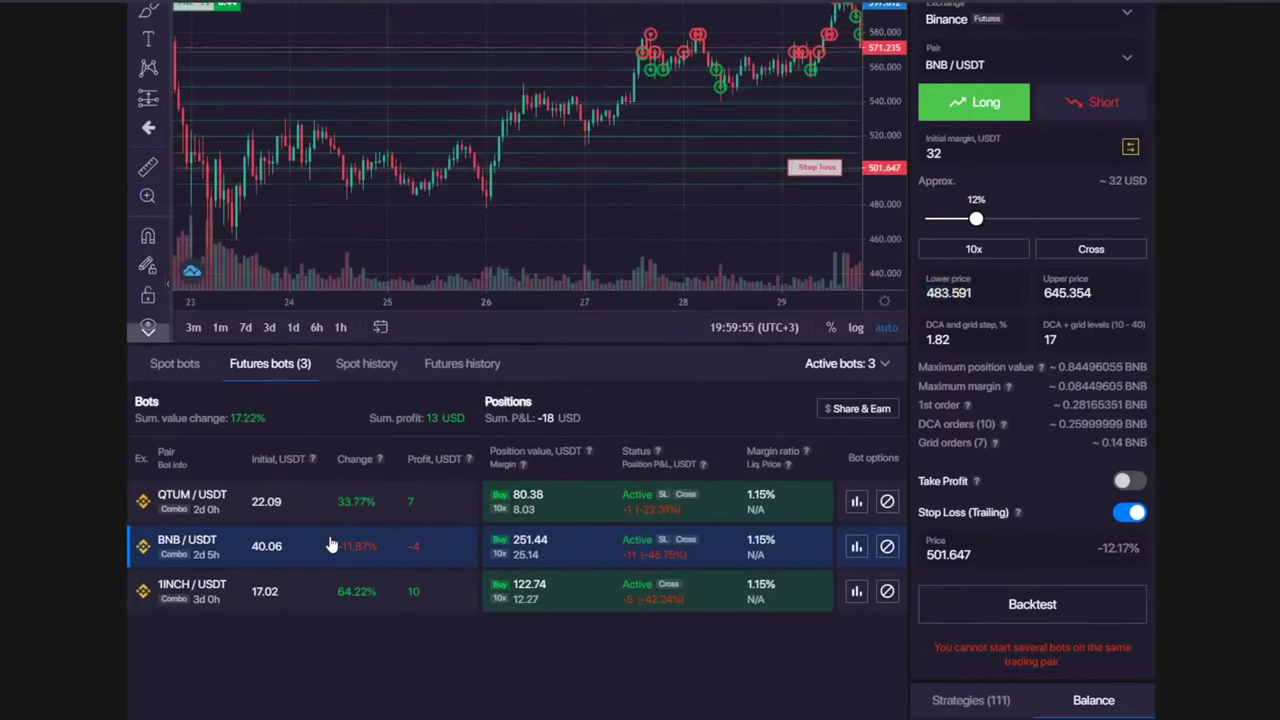
{"action": "left_click", "coordinate": [305, 592]}
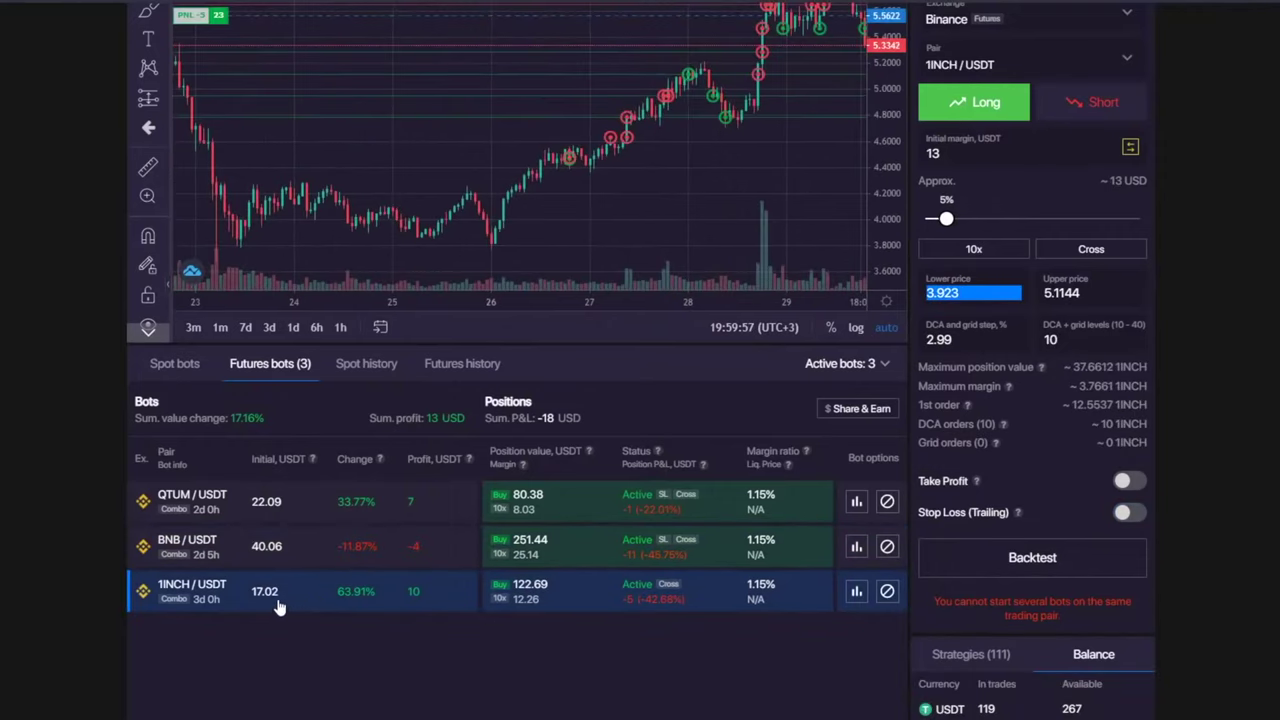
{"action": "scroll", "coordinate": [297, 608], "scroll_direction": "up", "scroll_amount": 1}
{"action": "left_click", "coordinate": [300, 612]}
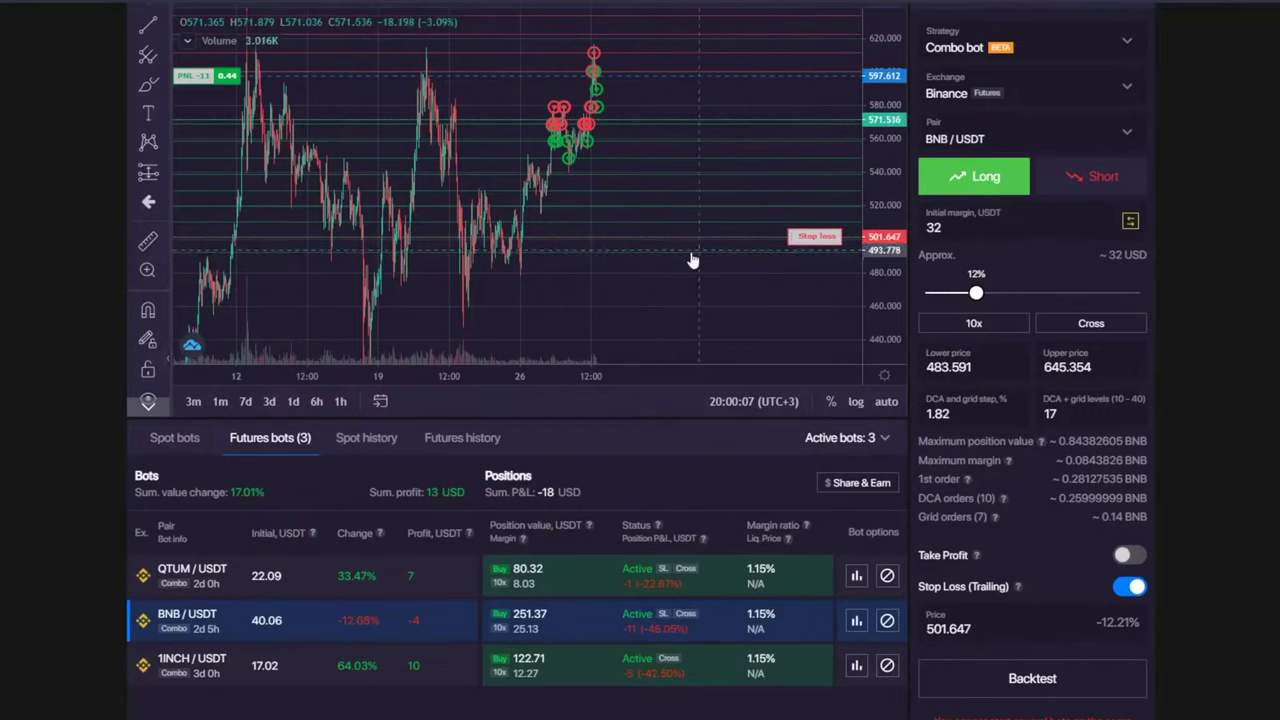
- Examine the BNB/USDT bot's grid, DCA and stop loss levels on the chart over a wider price and date range
{"action": "left_click_drag", "start_coordinate": [884, 205], "coordinate": [634, 240]}
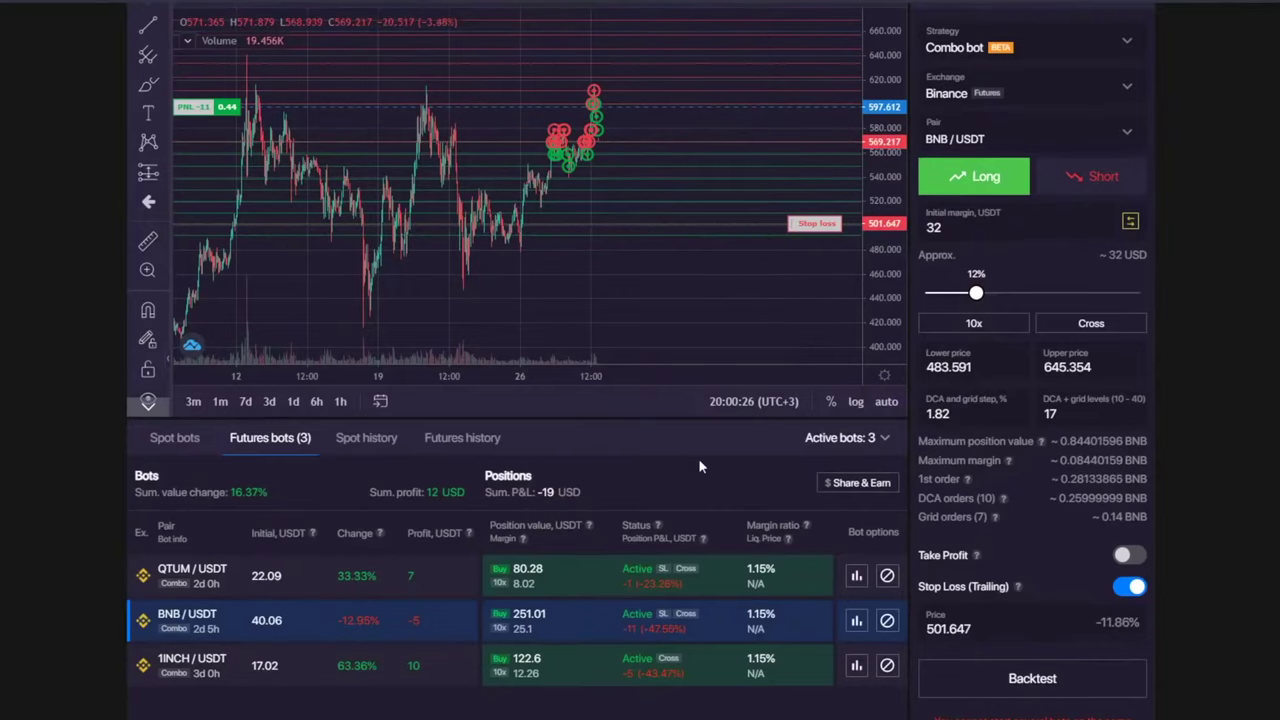
{"action": "scroll", "coordinate": [699, 463], "scroll_direction": "up", "scroll_amount": 3}
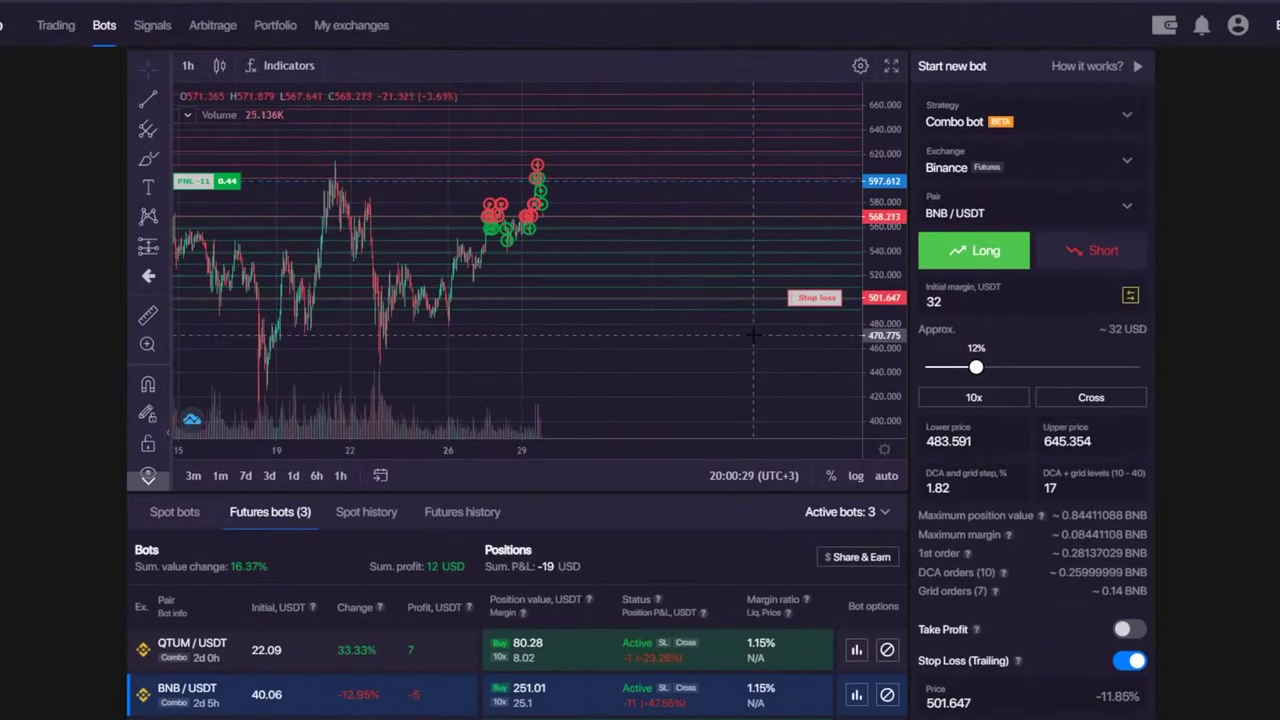
{"action": "scroll", "coordinate": [753, 335], "scroll_direction": "down", "scroll_amount": 3}
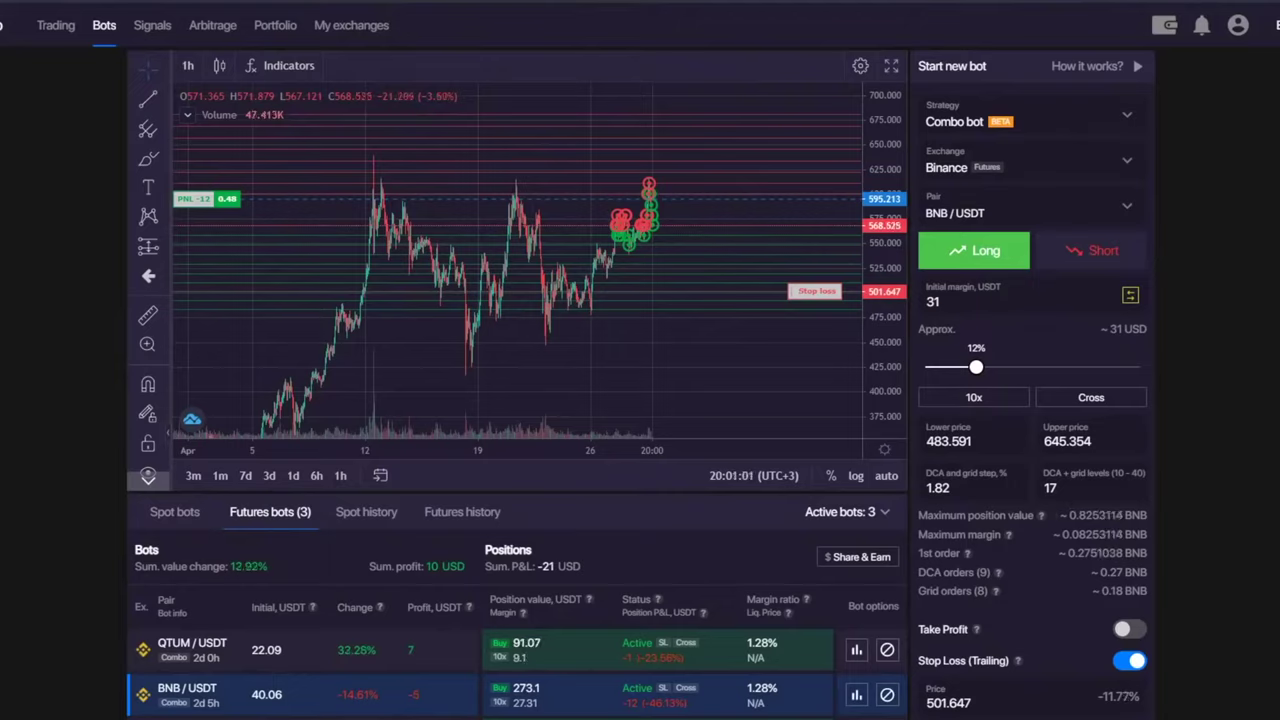
{"action": "scroll", "coordinate": [568, 20], "scroll_direction": "down", "scroll_amount": 2}
{"action": "scroll", "coordinate": [640, 360], "scroll_direction": "down", "scroll_amount": 1}
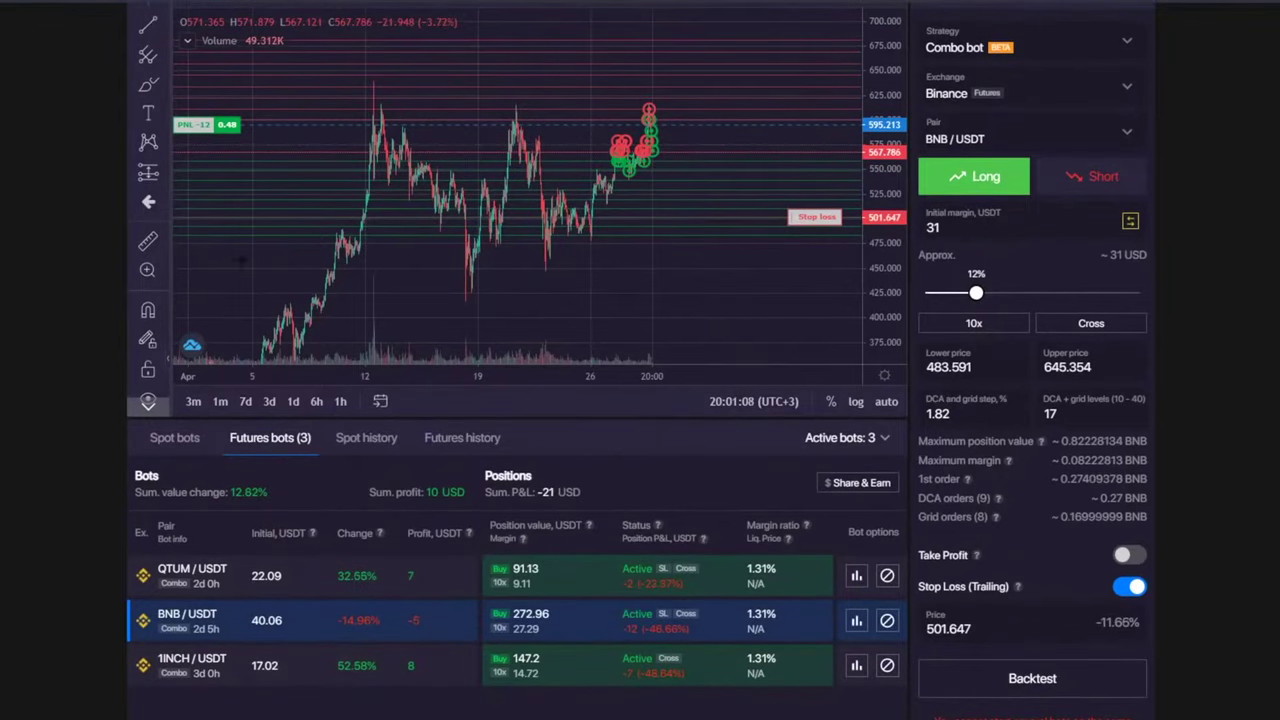
{"action": "scroll", "coordinate": [1000, 300], "scroll_direction": "up", "scroll_amount": 2}
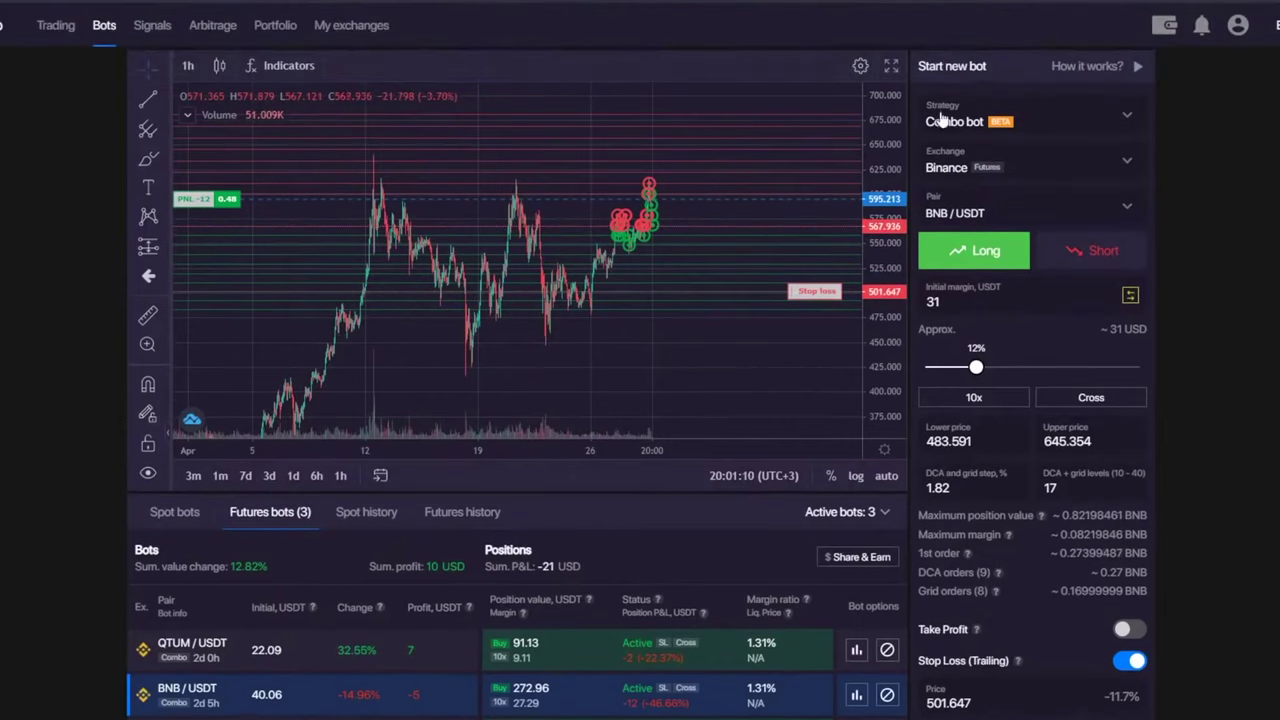
{"action": "mouse_move", "coordinate": [1168, 26]}
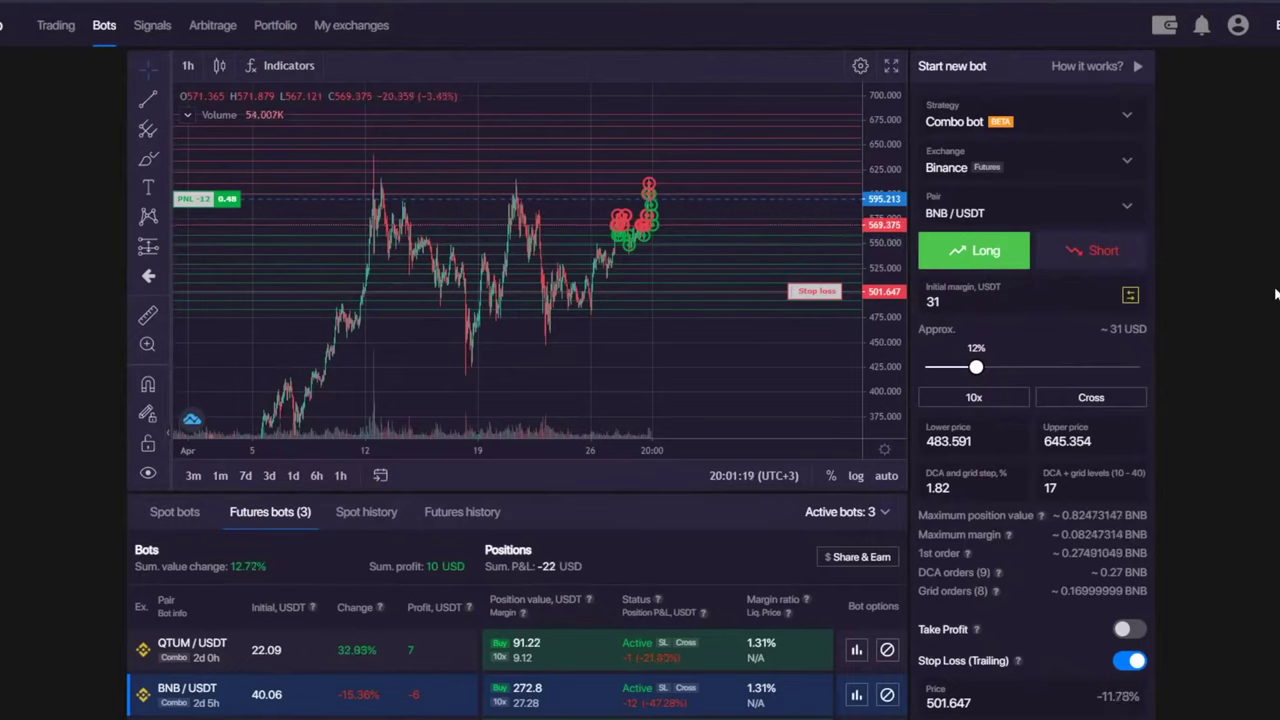
- Open the 1INCH/USDT bot and examine its order levels on the chart over a wider price range
{"action": "scroll", "coordinate": [580, 571], "scroll_direction": "down", "scroll_amount": 2}
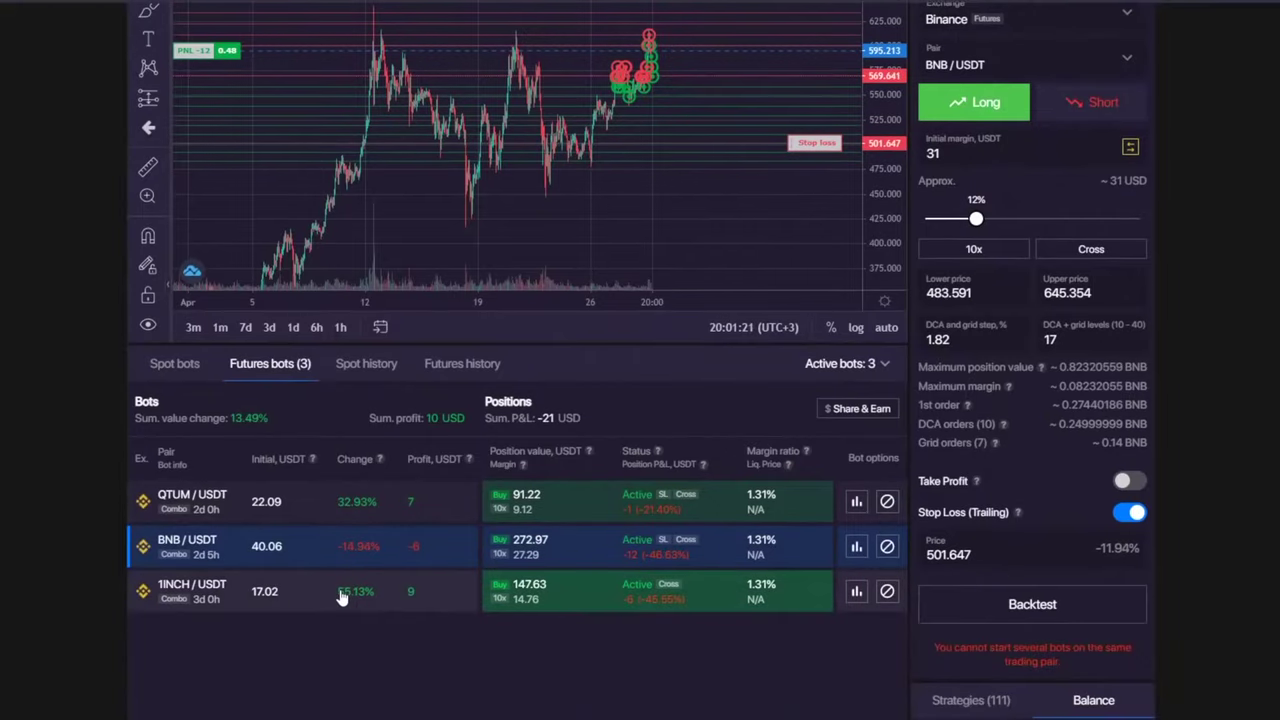
{"action": "left_click", "coordinate": [340, 597]}
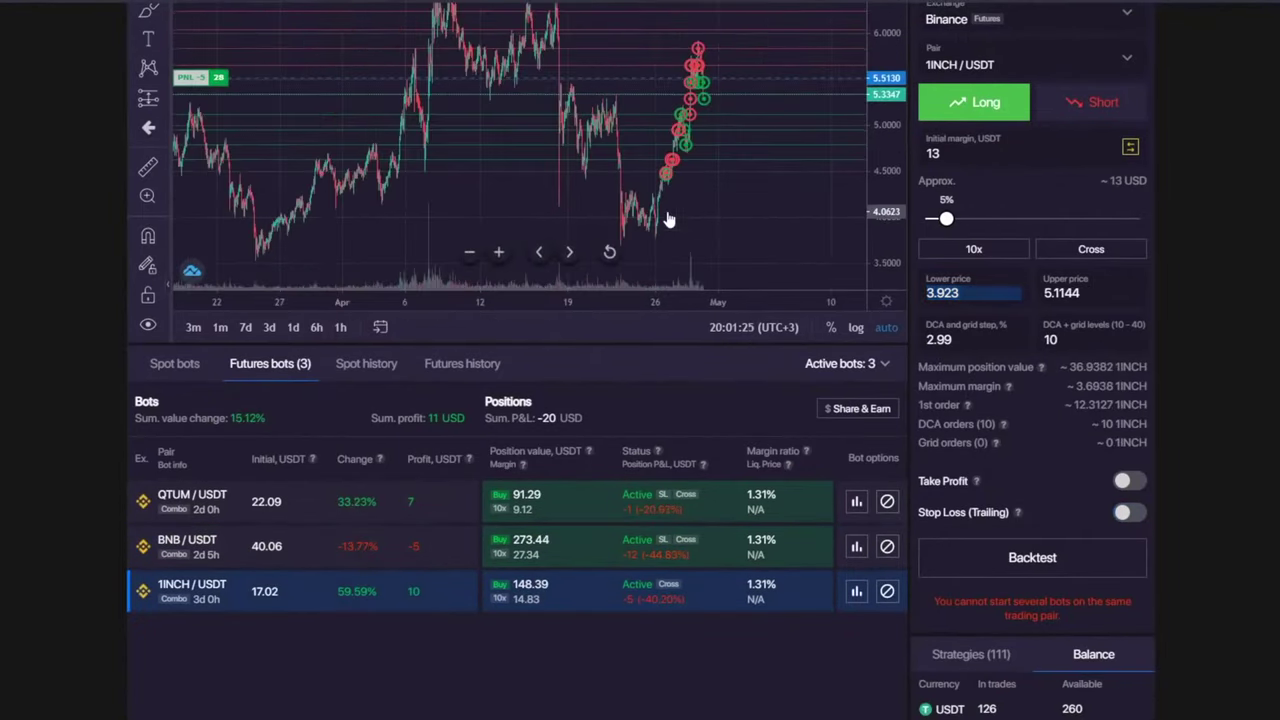
{"action": "scroll", "coordinate": [666, 220], "scroll_direction": "up", "scroll_amount": 2}
{"action": "left_click_drag", "start_coordinate": [897, 140], "coordinate": [905, 310]}
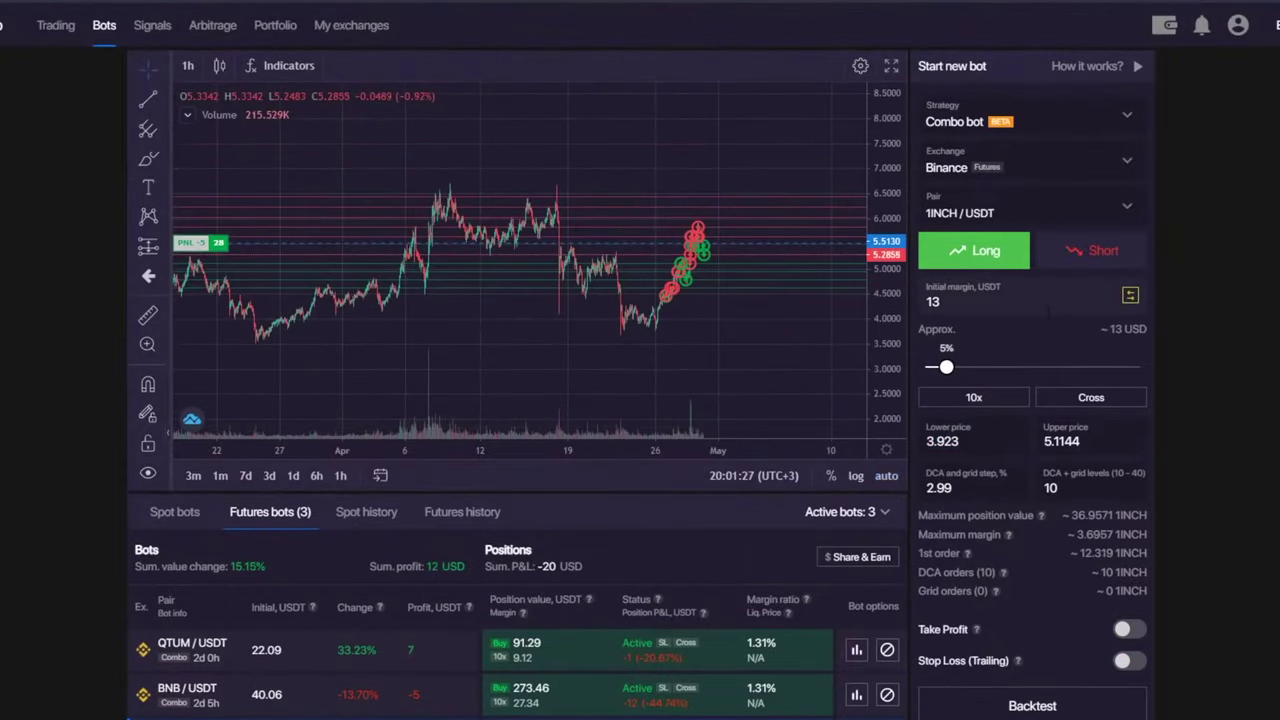
{"action": "left_click_drag", "start_coordinate": [890, 257], "coordinate": [896, 298]}
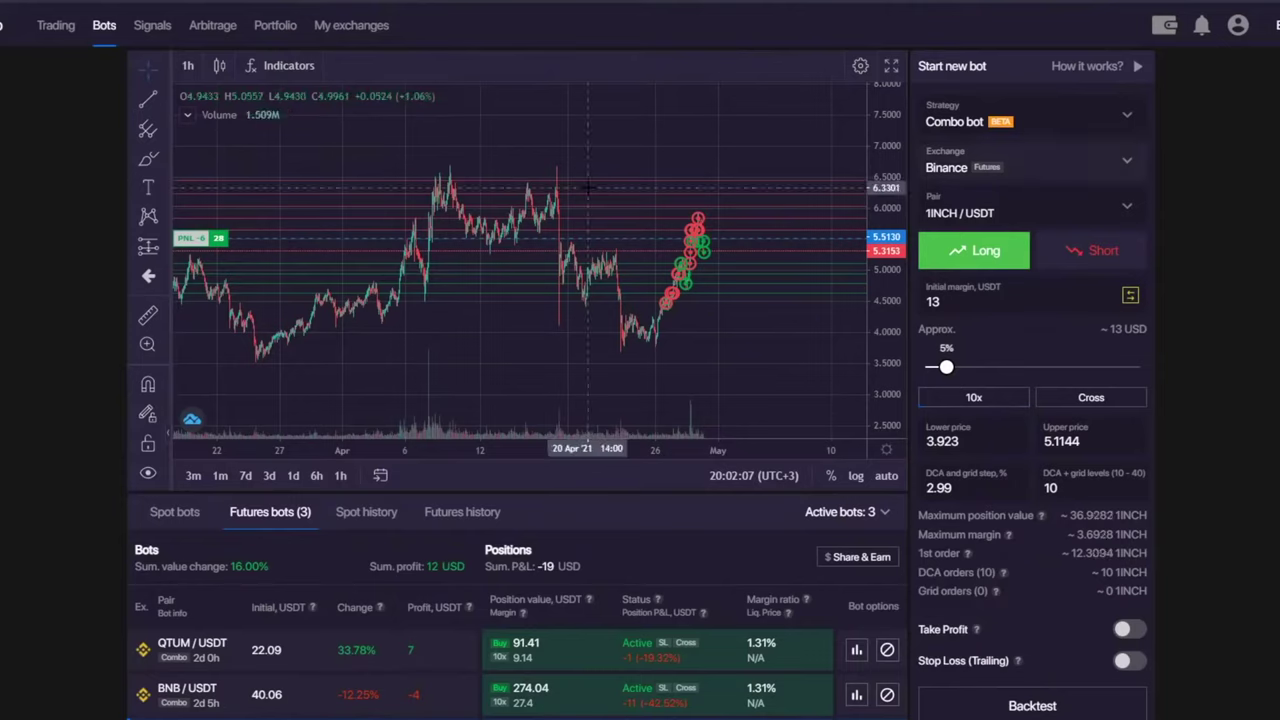
- Make free space after the latest 1INCH/USDT candles on the chart and activate the Brush tool
{"action": "left_click", "coordinate": [147, 80]}
{"action": "left_click", "coordinate": [200, 68]}
{"action": "left_click_drag", "start_coordinate": [557, 213], "coordinate": [313, 213]}
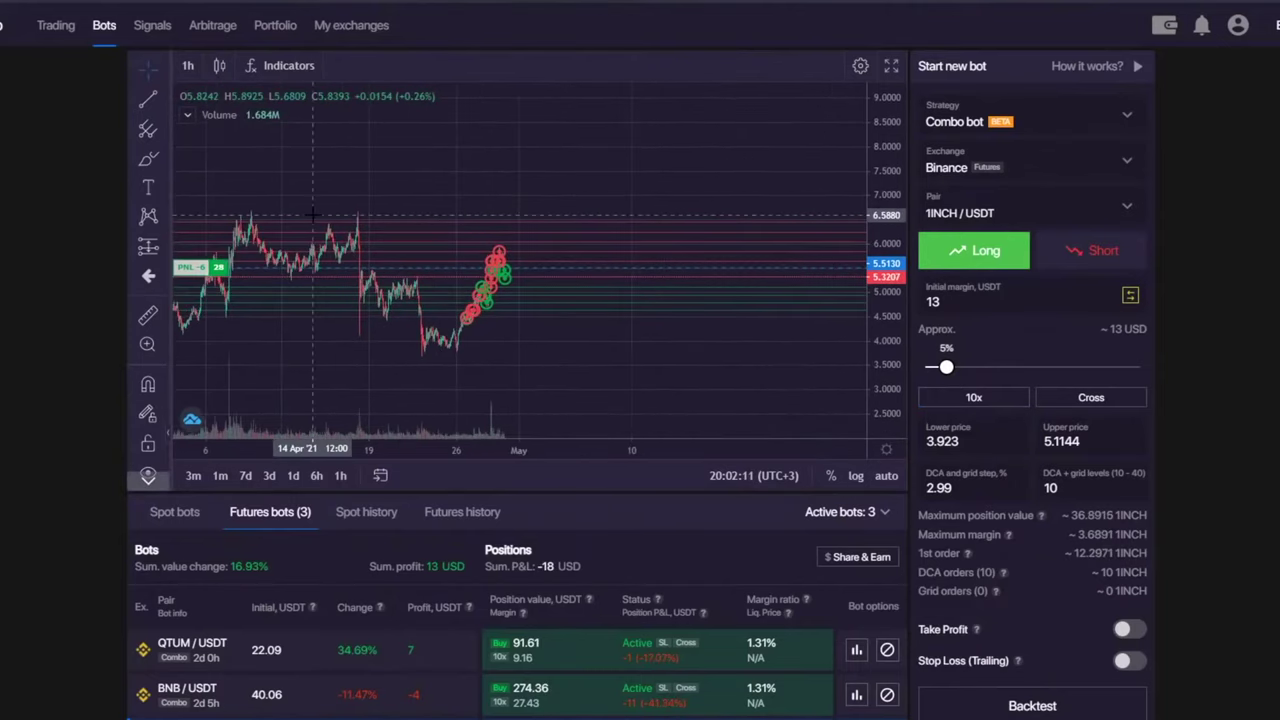
{"action": "left_click", "coordinate": [148, 158]}
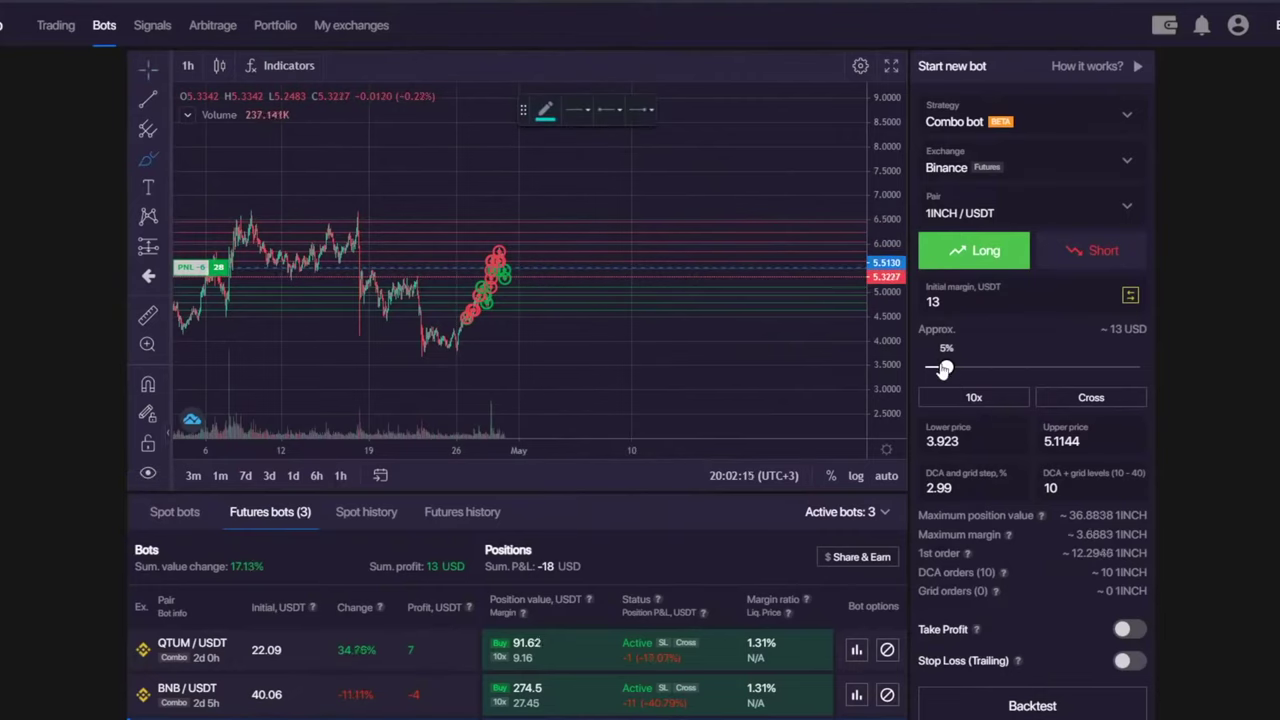
{"action": "left_click_drag", "start_coordinate": [889, 383], "coordinate": [894, 350]}
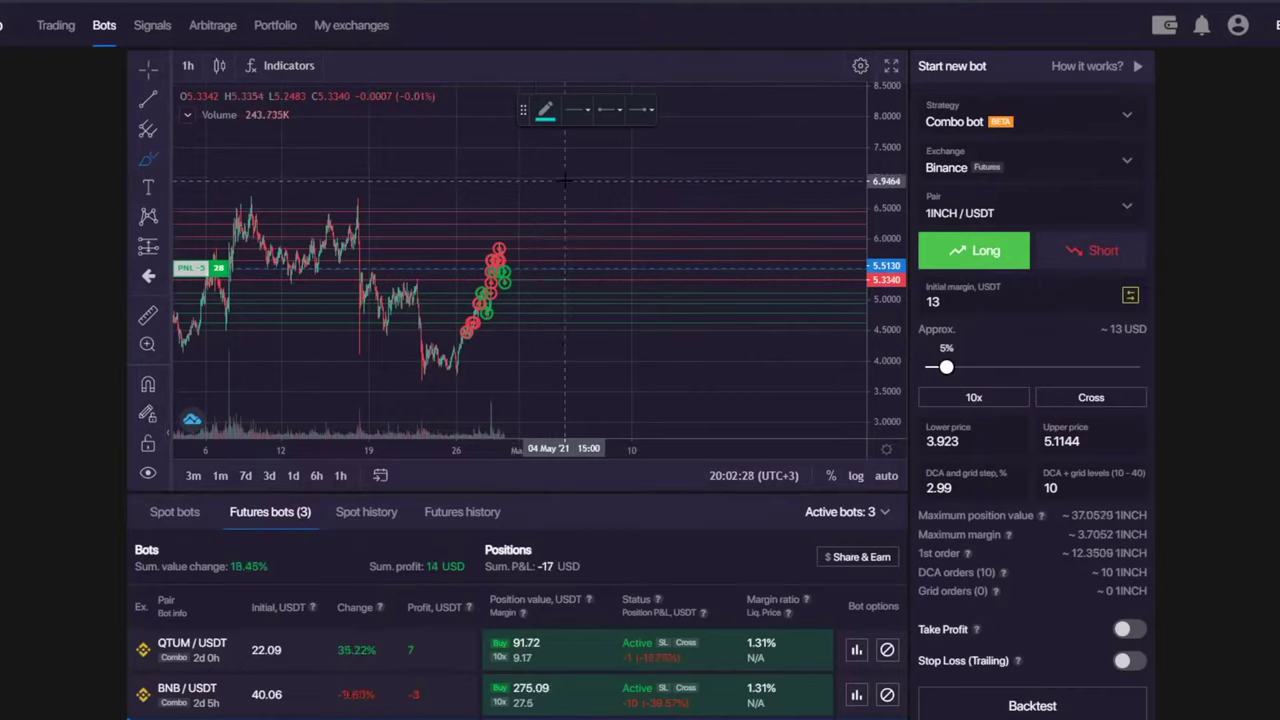
- Open the QTUM/USDT bot and remove all handwritten drawings from its chart
{"action": "scroll", "coordinate": [363, 561], "scroll_direction": "down", "scroll_amount": 1}
{"action": "left_click", "coordinate": [378, 594]}
{"action": "scroll", "coordinate": [548, 566], "scroll_direction": "up", "scroll_amount": 1}
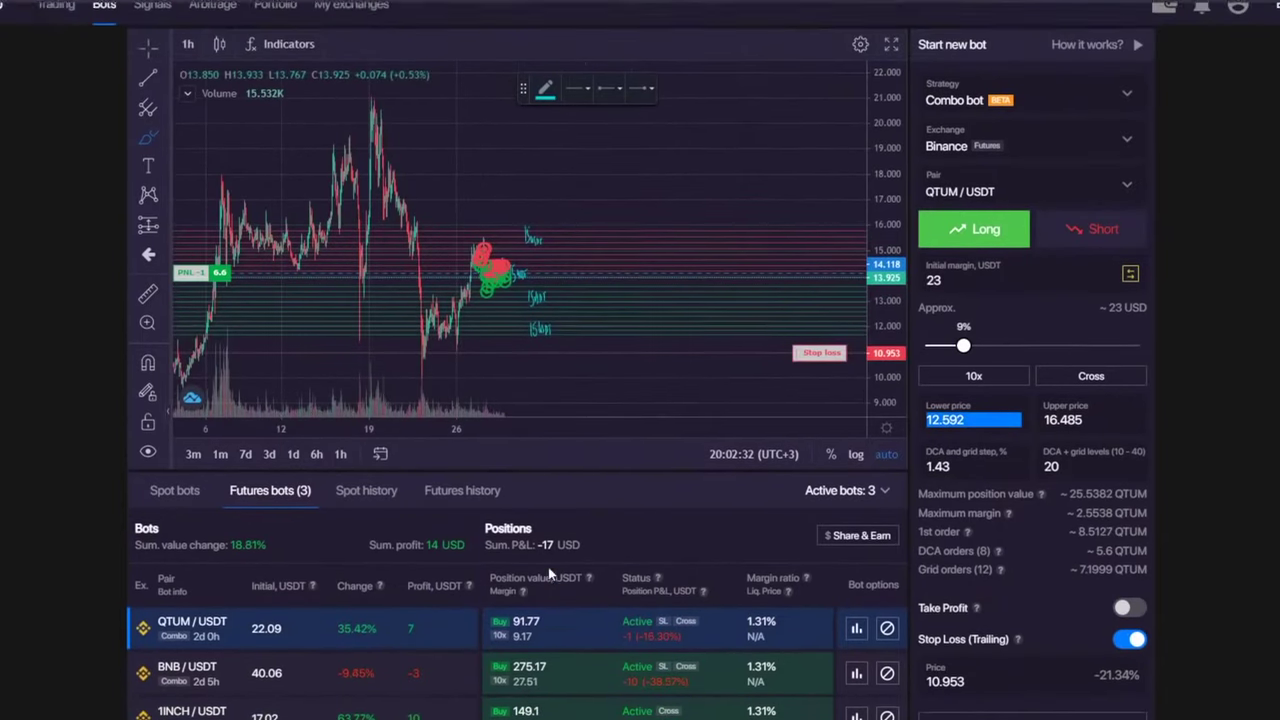
{"action": "right_click", "coordinate": [688, 216]}
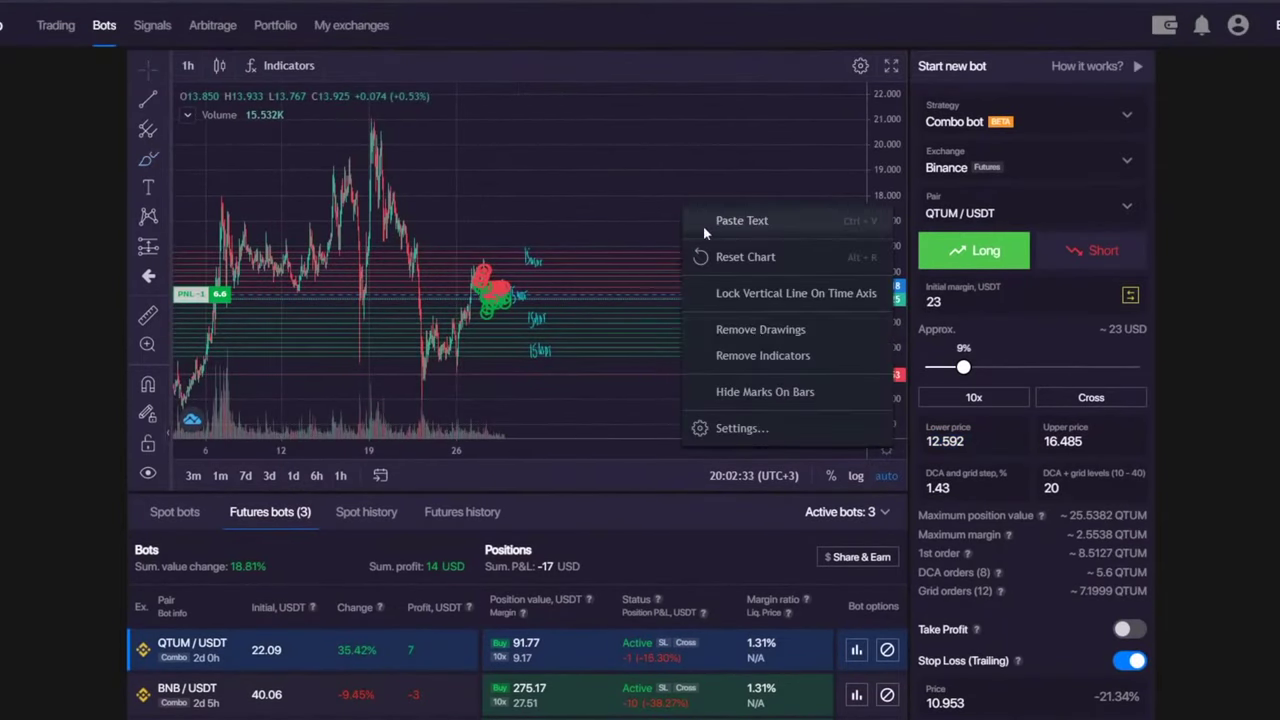
{"action": "left_click", "coordinate": [750, 331]}
- Shift the QTUM/USDT chart view and open the BNB/USDT futures bot
{"action": "scroll", "coordinate": [683, 538], "scroll_direction": "down", "scroll_amount": 1}
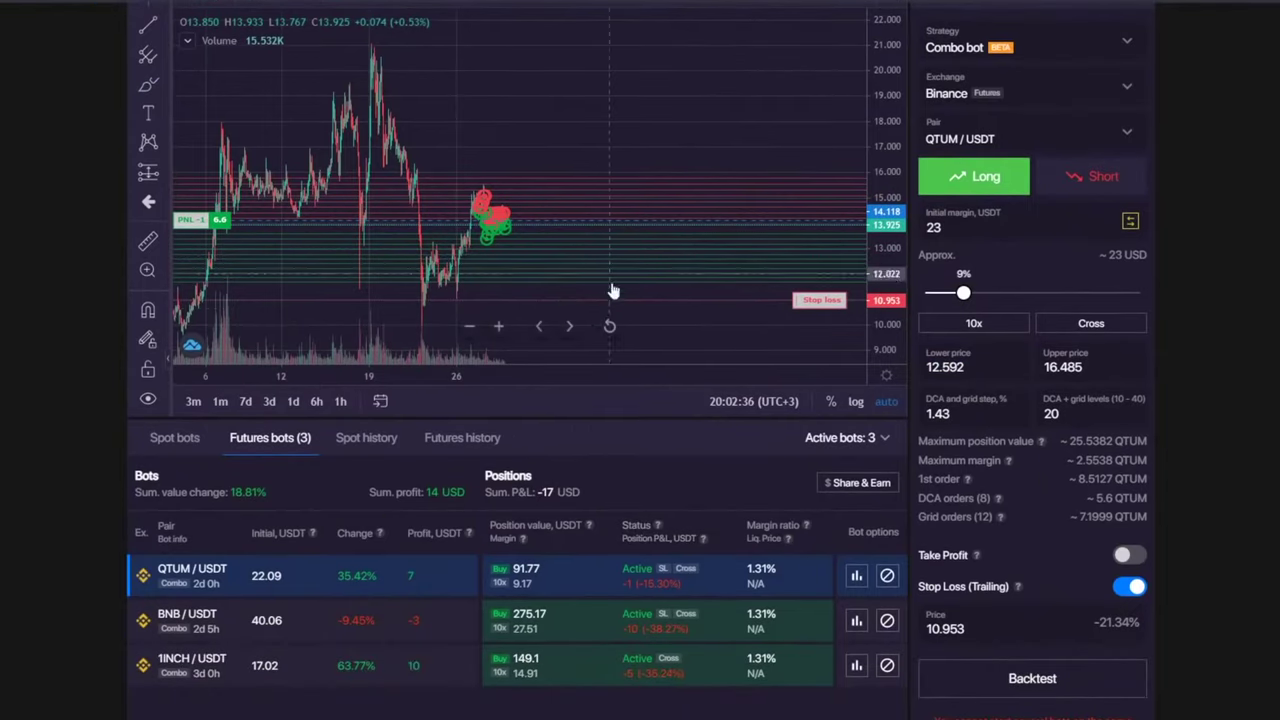
{"action": "left_click_drag", "start_coordinate": [611, 289], "coordinate": [697, 126]}
{"action": "left_click", "coordinate": [271, 621]}
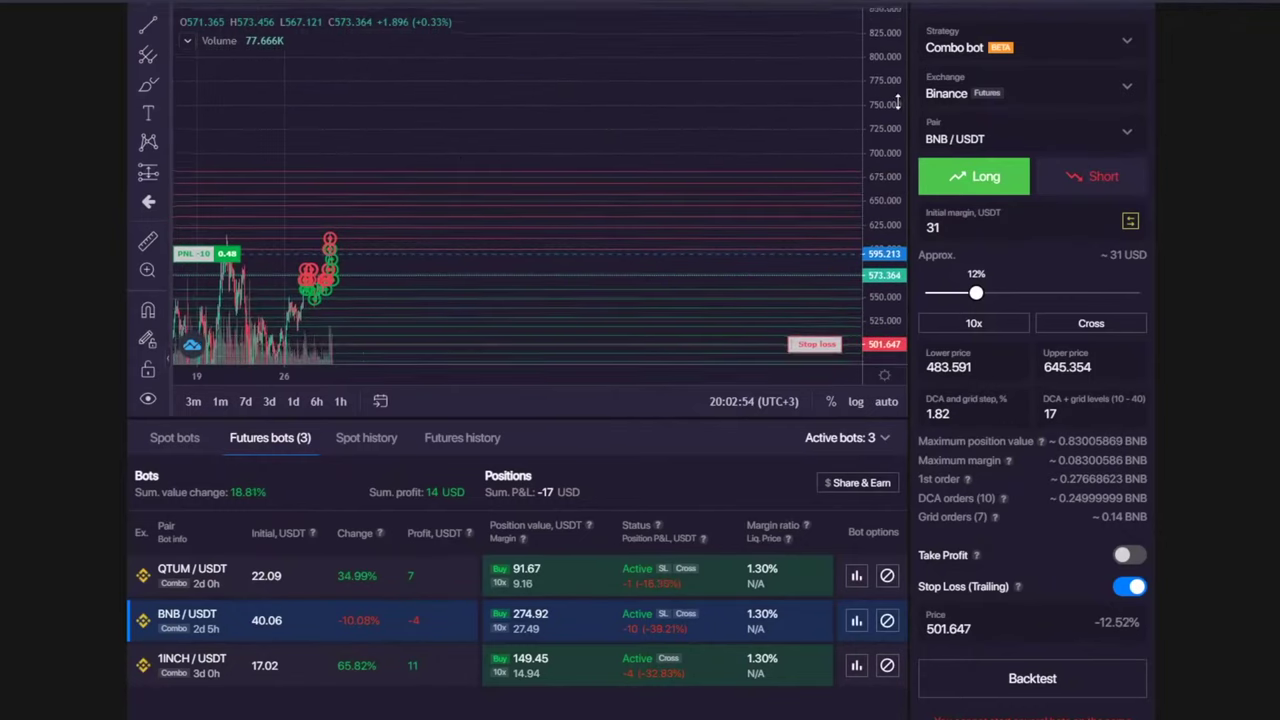
- Draw a Ghost Feed projection after the latest BNB/USDT candles, rising to about 660, dipping to about 620 and climbing to about 760
{"action": "left_click", "coordinate": [168, 169]}
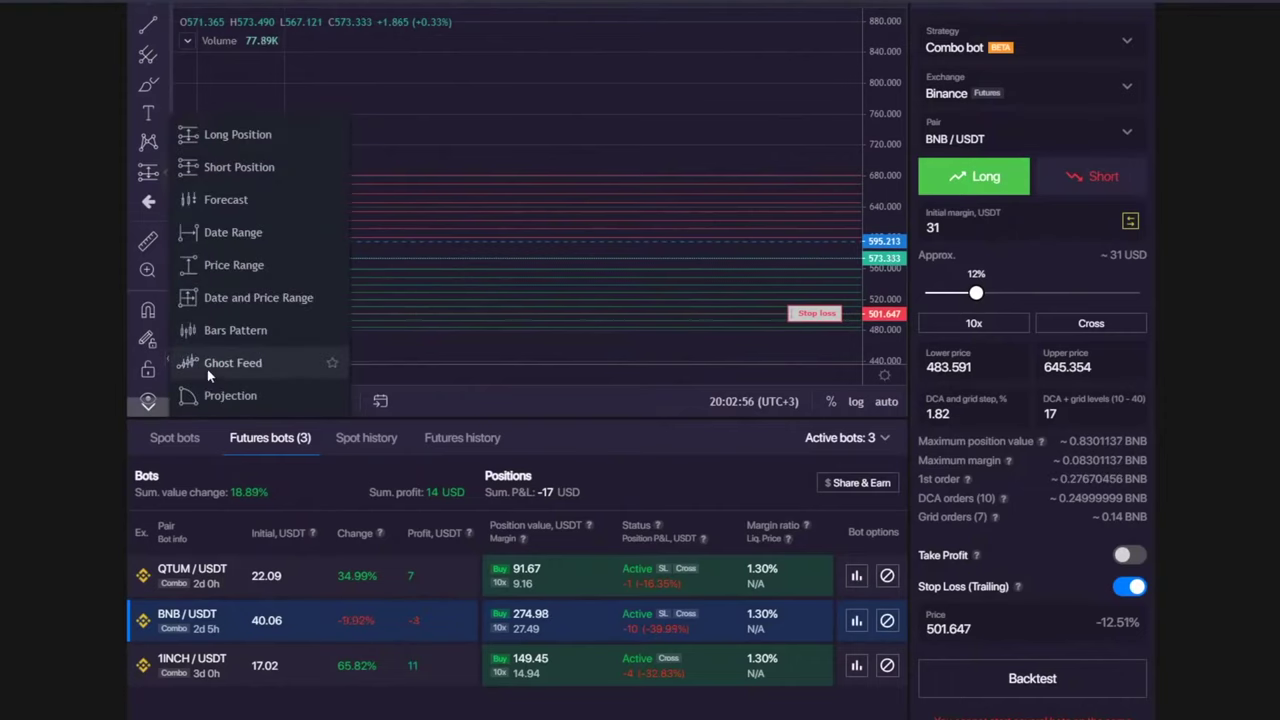
{"action": "left_click", "coordinate": [208, 370]}
{"action": "left_click", "coordinate": [339, 246]}
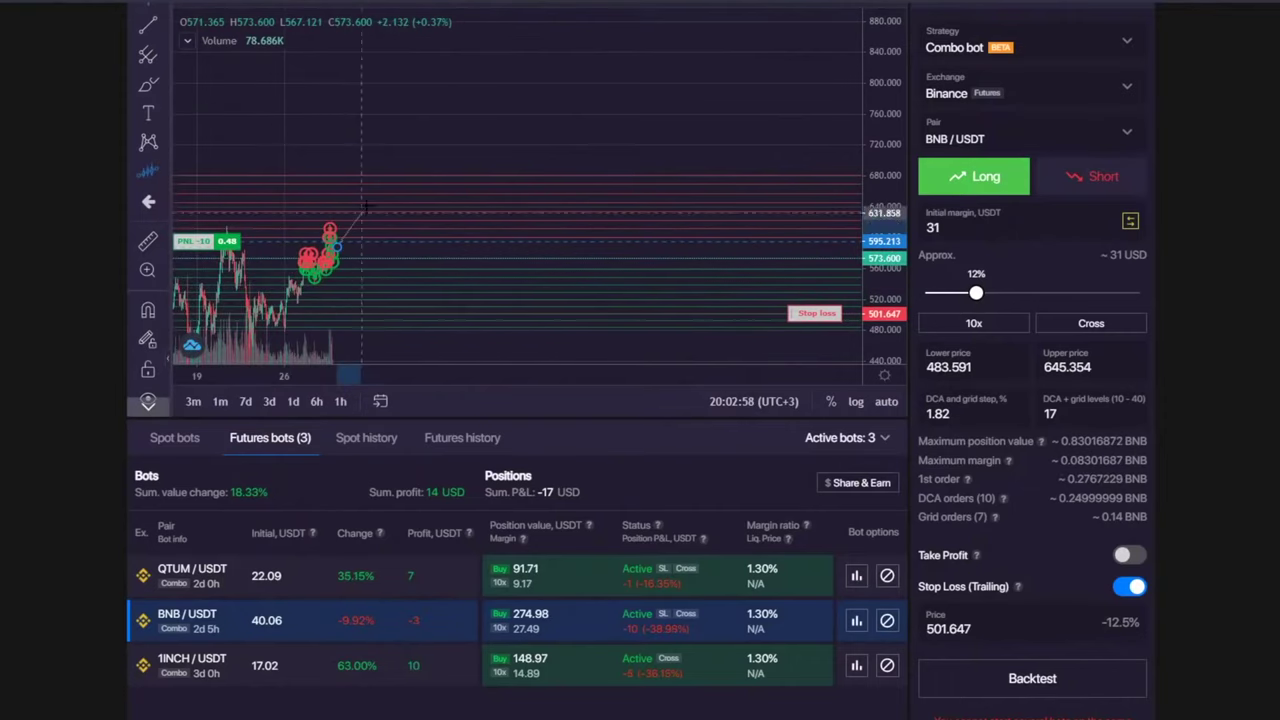
{"action": "left_click", "coordinate": [428, 190]}
{"action": "left_click", "coordinate": [494, 219]}
{"action": "left_click", "coordinate": [560, 112]}
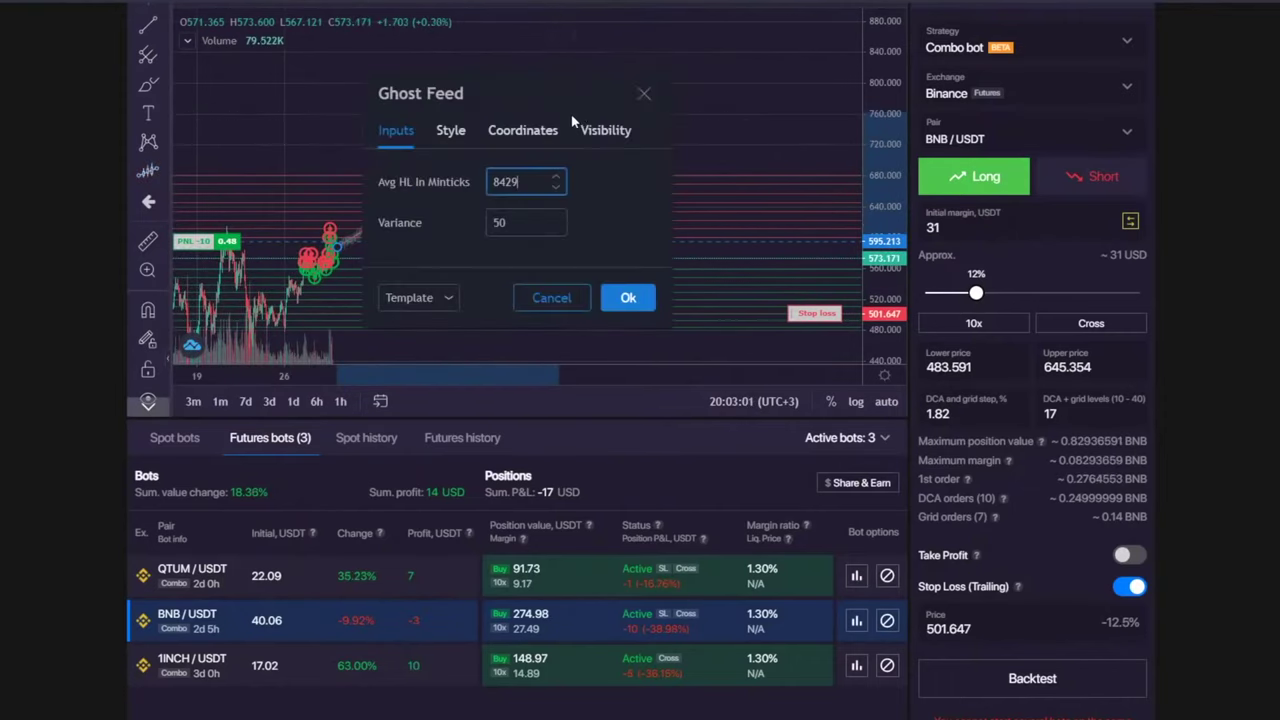
{"action": "left_click", "coordinate": [630, 300]}
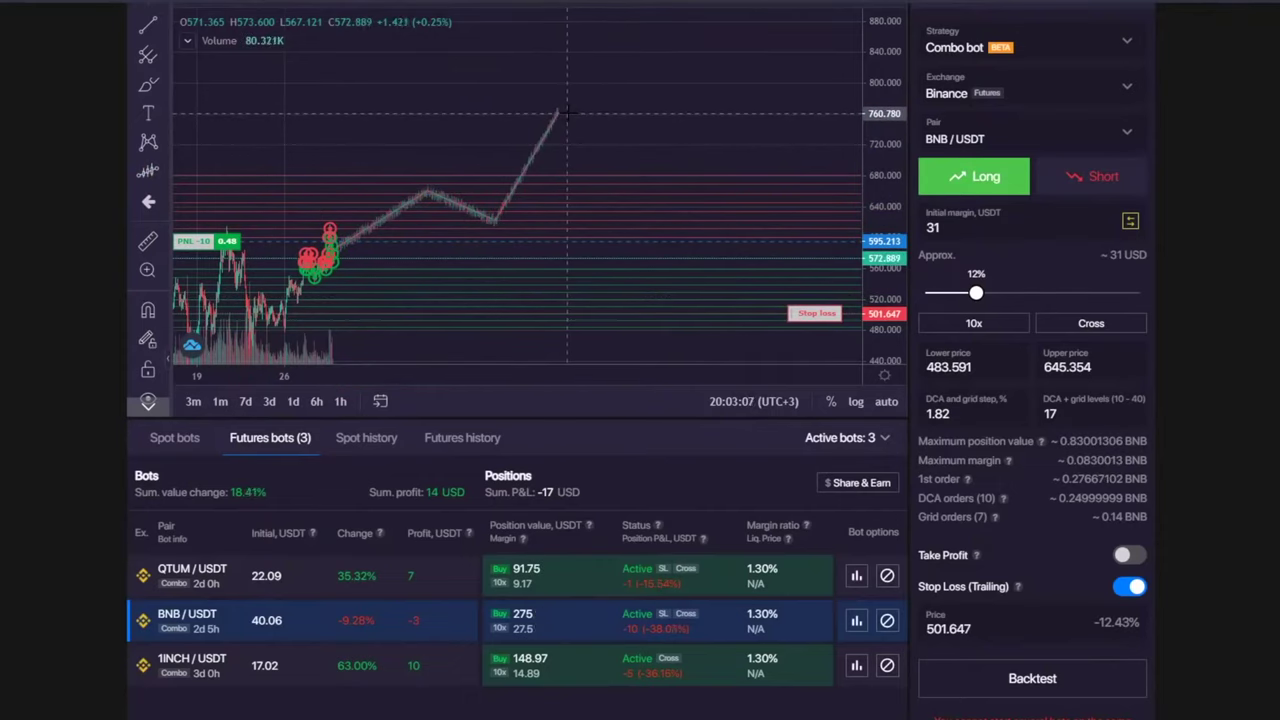
- Move the stop loss line to about 502.9 and trace the projected price path with the Brush tool
{"action": "mouse_move", "coordinate": [792, 313]}
{"action": "left_mouse_down"}
{"action": "mouse_move", "coordinate": [784, 158]}
{"action": "mouse_move", "coordinate": [780, 299]}
{"action": "mouse_move", "coordinate": [808, 321]}
{"action": "left_mouse_up"}
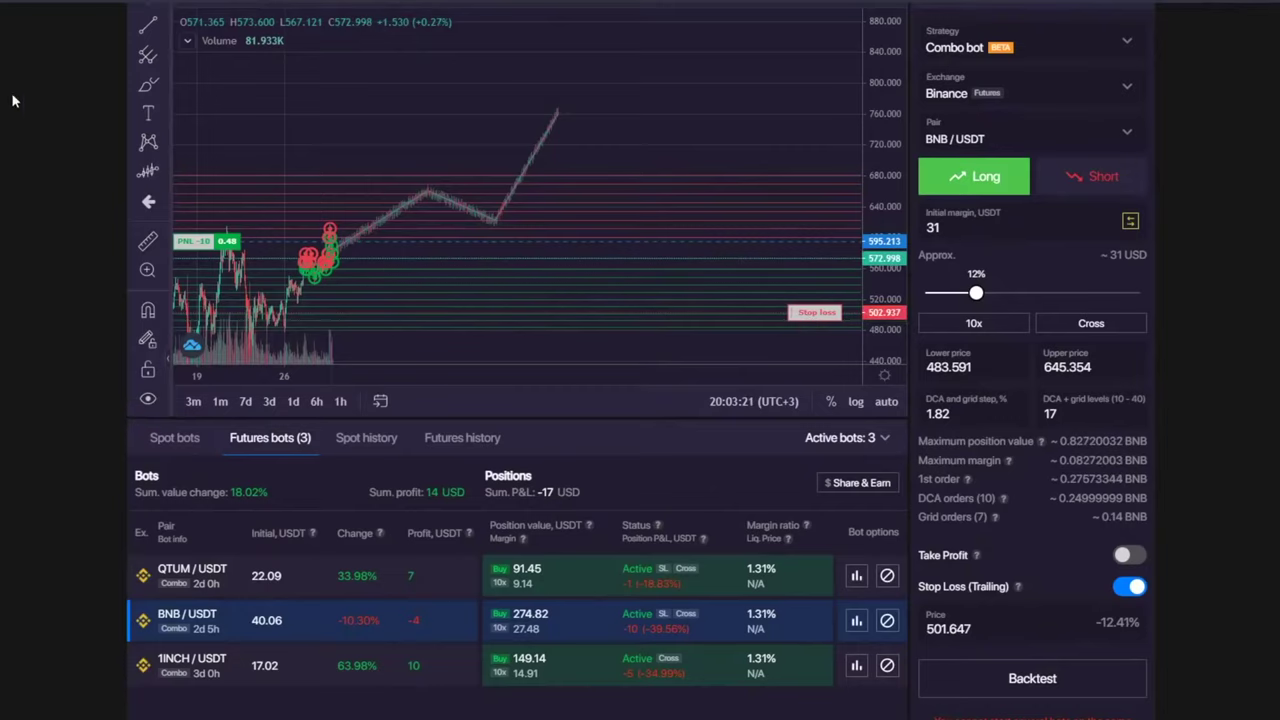
{"action": "left_click", "coordinate": [147, 85]}
{"action": "mouse_move", "coordinate": [350, 241]}
{"action": "left_mouse_down"}
{"action": "mouse_move", "coordinate": [474, 210]}
{"action": "mouse_move", "coordinate": [555, 103]}
{"action": "left_mouse_up"}
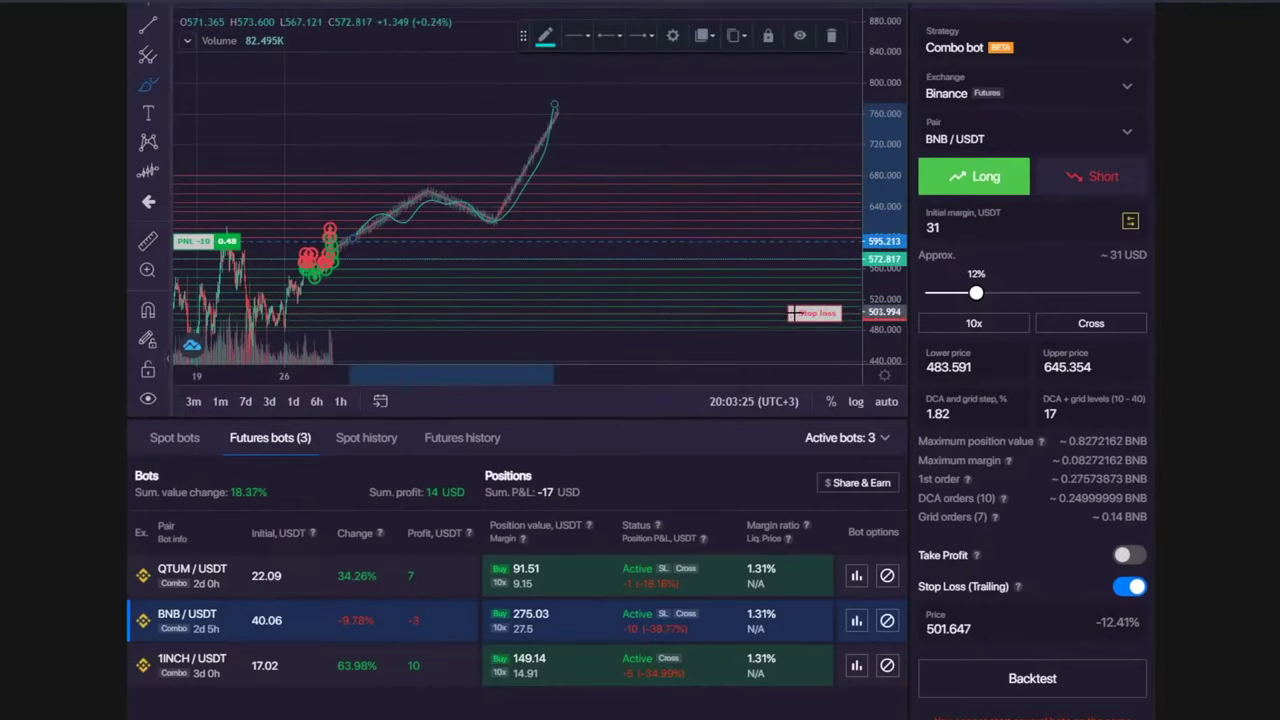
- Try to raise the BNB/USDT stop loss line to about 720.6 and bring it down to about 682.6
{"action": "scroll", "coordinate": [150, 67], "scroll_direction": "up", "scroll_amount": 1}
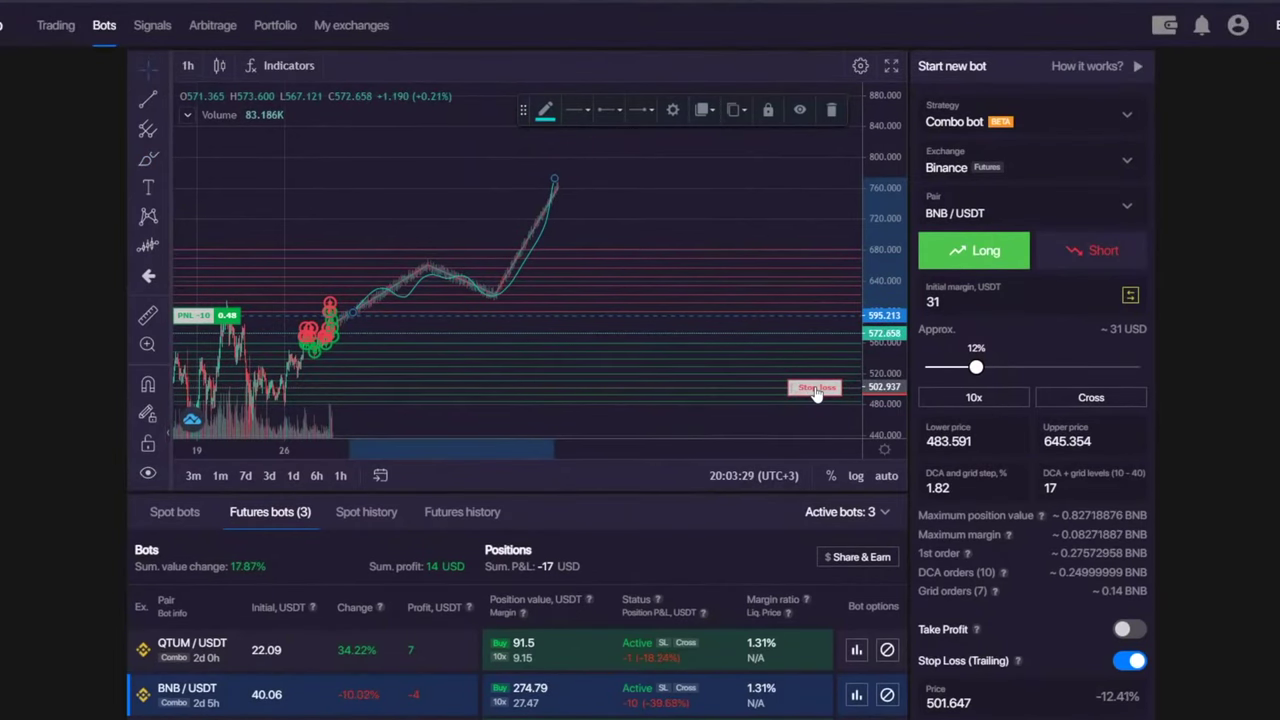
{"action": "left_click_drag", "start_coordinate": [816, 393], "coordinate": [786, 219]}
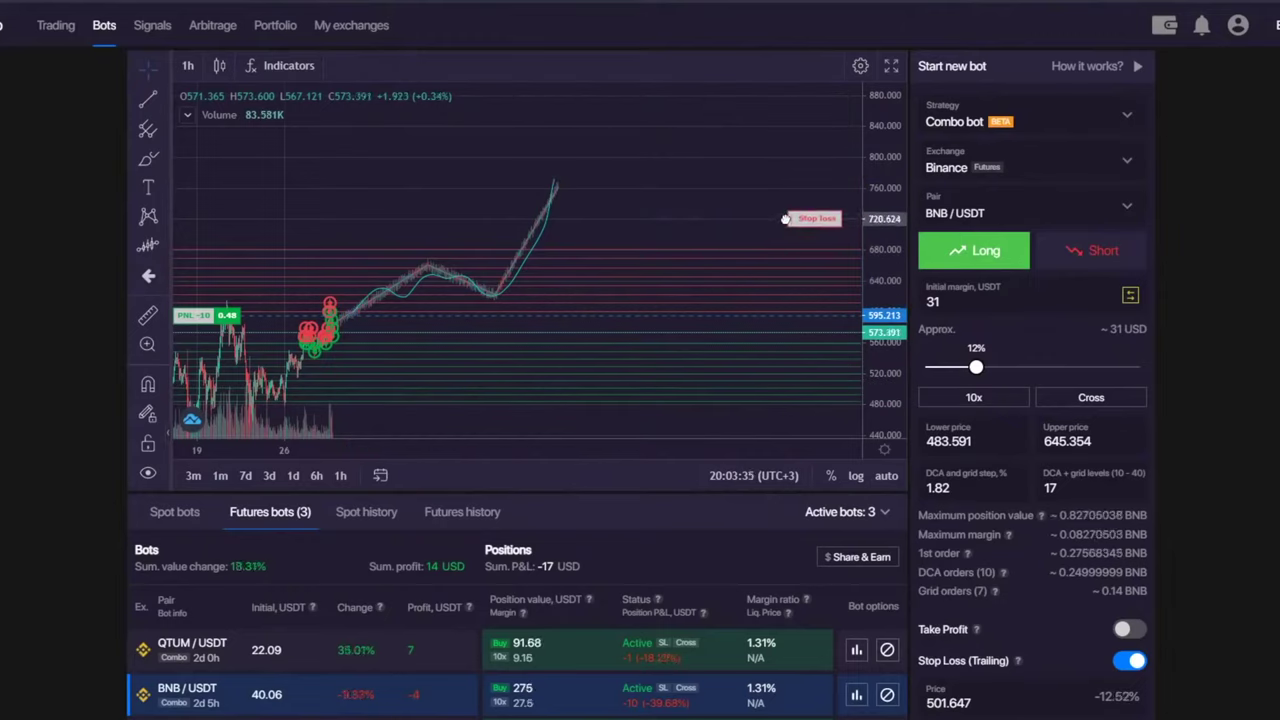
{"action": "left_click_drag", "start_coordinate": [786, 219], "coordinate": [771, 255]}
{"action": "left_click_drag", "start_coordinate": [771, 254], "coordinate": [772, 249]}
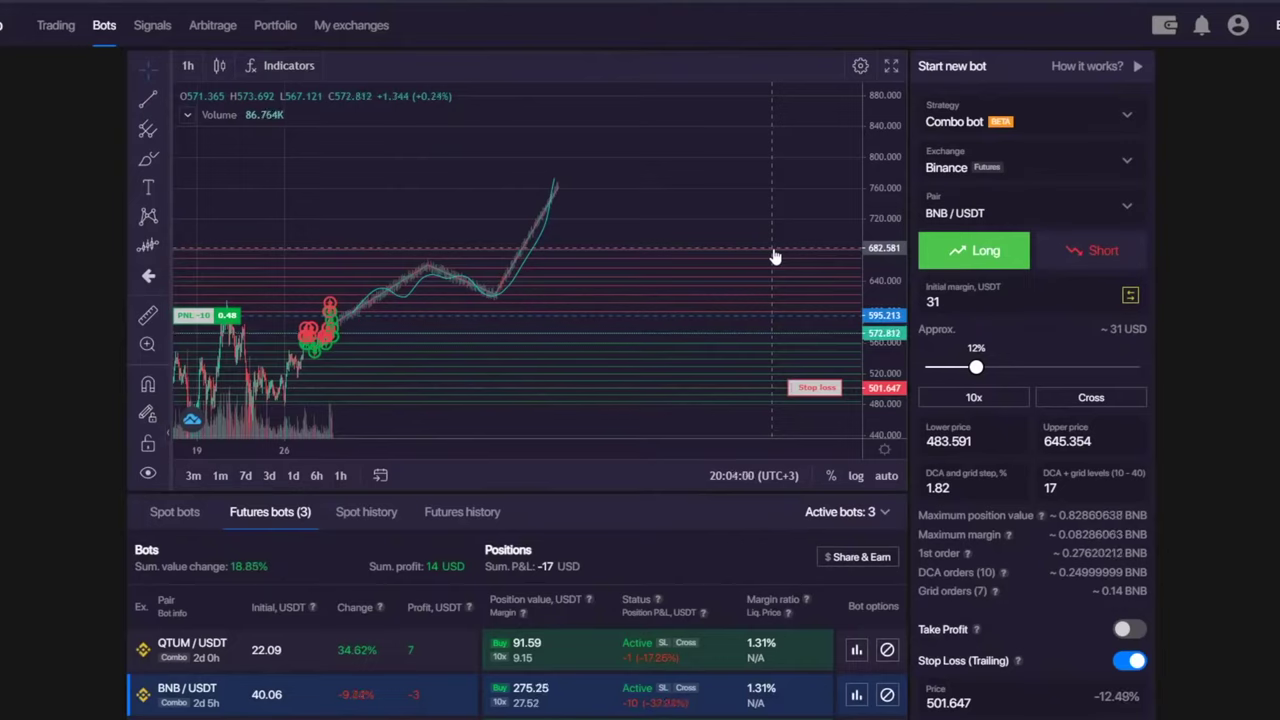
- Remove all drawings from the BNB/USDT chart and examine the bot's margin and trailing stop loss settings
{"action": "right_click", "coordinate": [670, 190]}
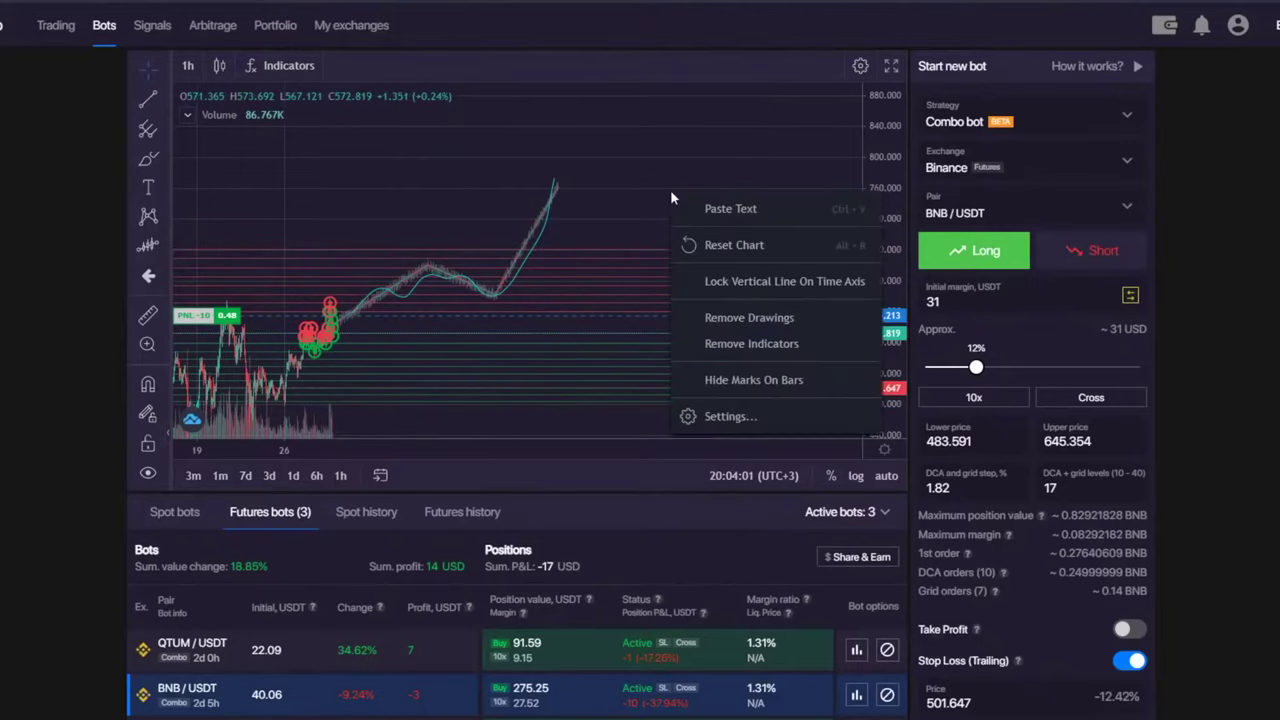
{"action": "left_click", "coordinate": [706, 318]}
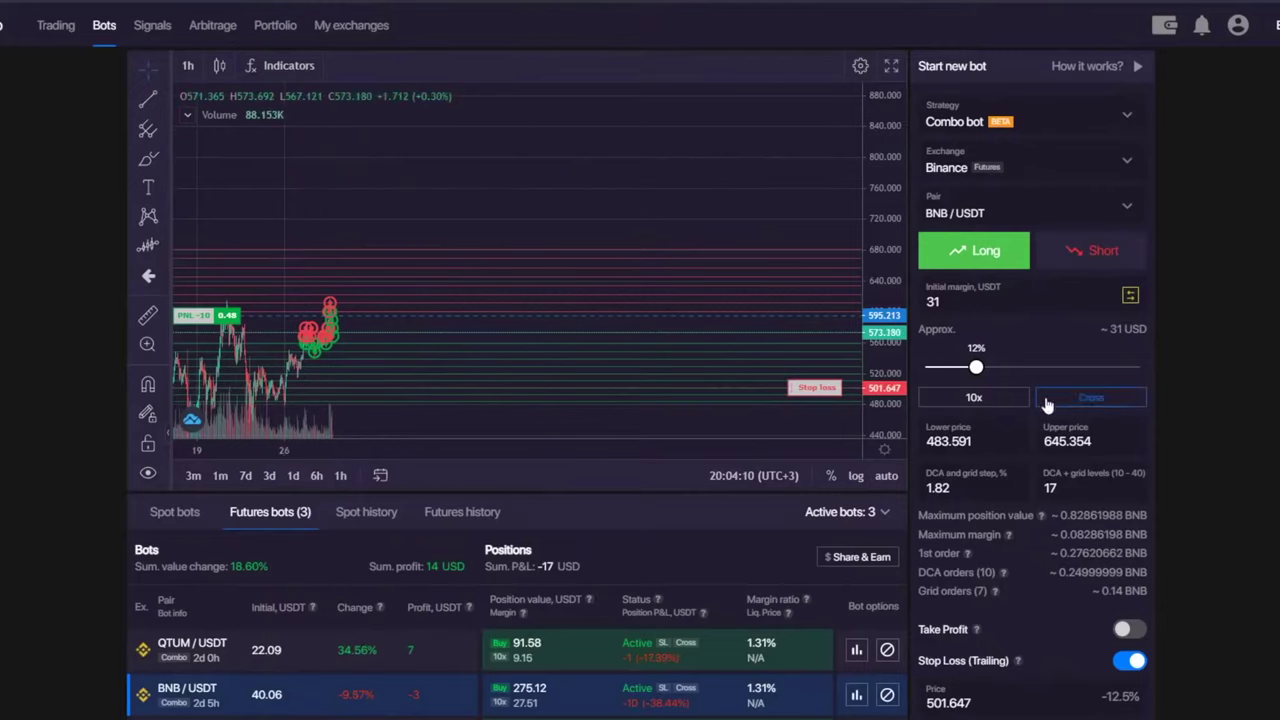
{"action": "scroll", "coordinate": [1040, 586], "scroll_direction": "down", "scroll_amount": 1}
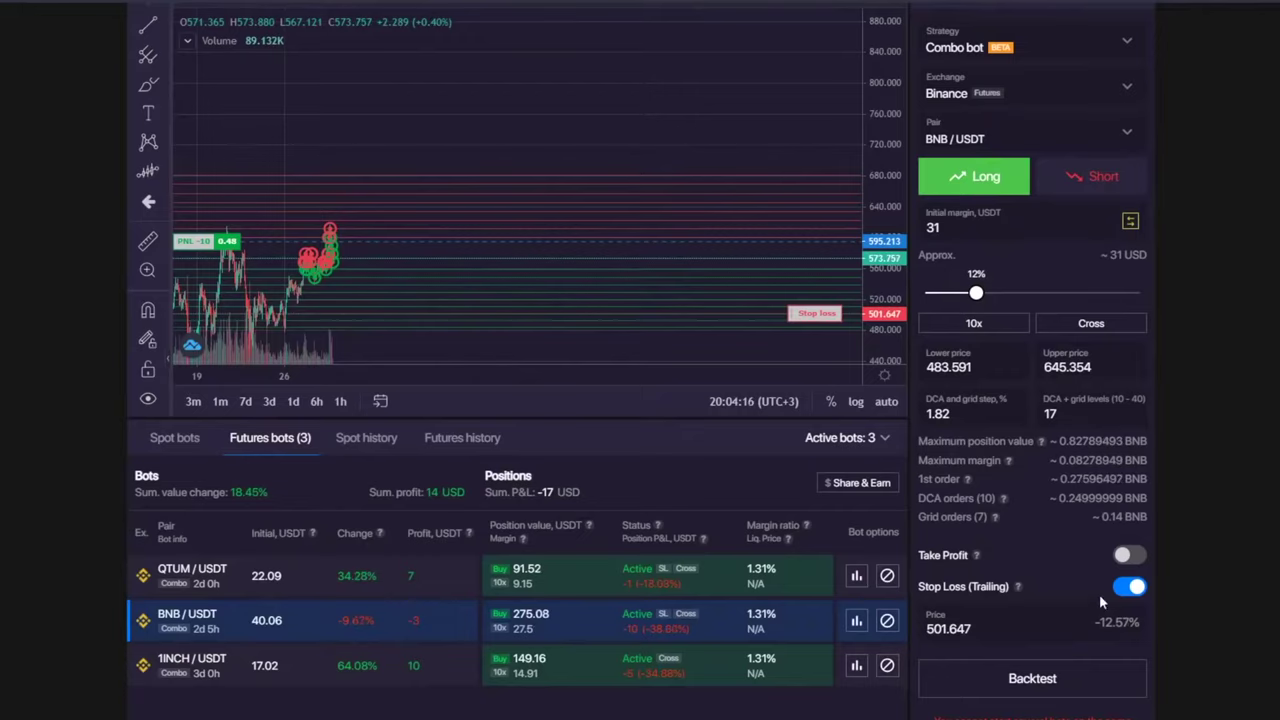
{"action": "scroll", "coordinate": [1135, 527], "scroll_direction": "up", "scroll_amount": 1}
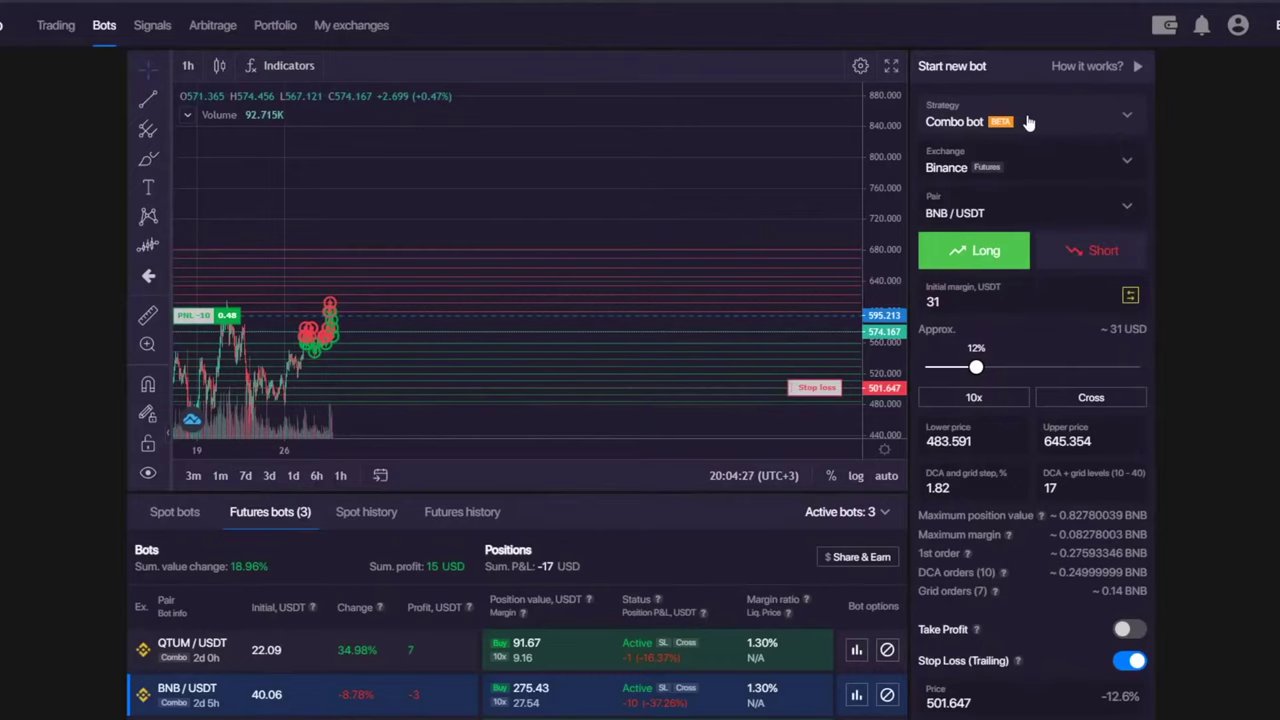
{"action": "scroll", "coordinate": [1029, 121], "scroll_direction": "down", "scroll_amount": 1}
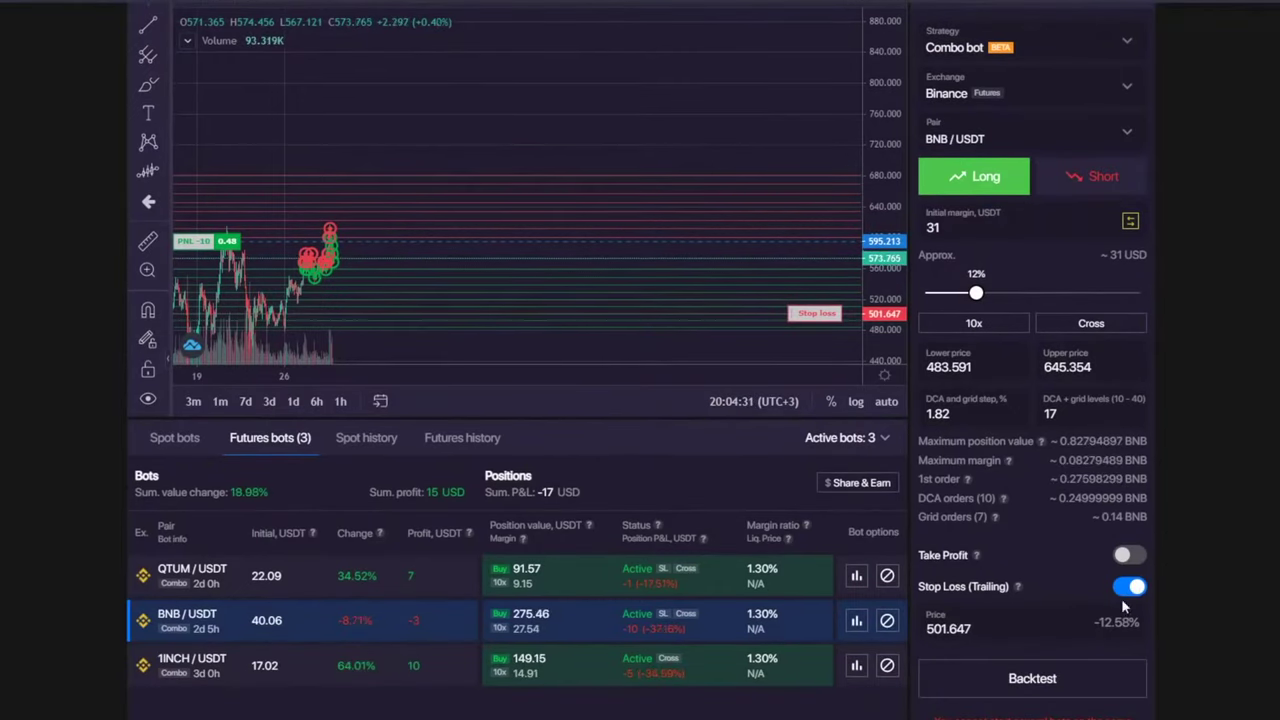
{"action": "scroll", "coordinate": [8, 214], "scroll_direction": "up", "scroll_amount": 1}
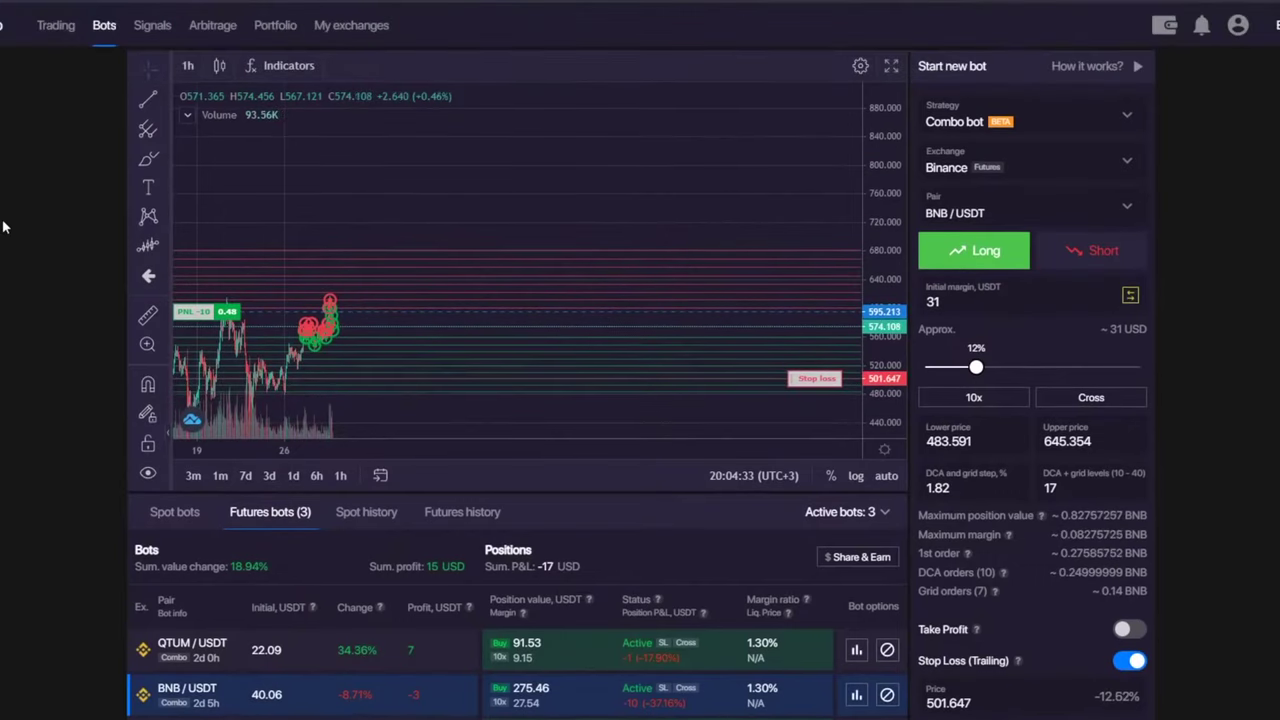
- Open the futures bot history and select the 9d 14h REEF/USDT bot, highlighting its initial margin and profit values
{"action": "scroll", "coordinate": [3, 228], "scroll_direction": "down", "scroll_amount": 2}
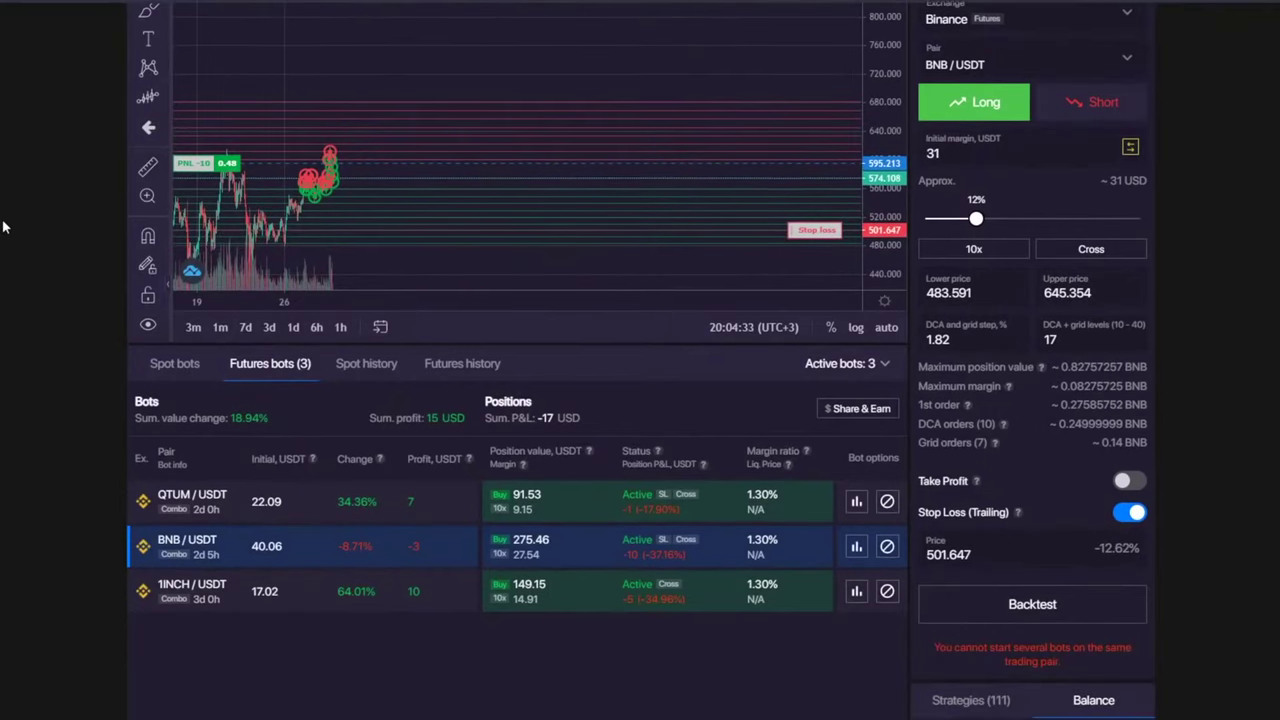
{"action": "left_click", "coordinate": [446, 368]}
{"action": "scroll", "coordinate": [520, 548], "scroll_direction": "down", "scroll_amount": 1}
{"action": "scroll", "coordinate": [470, 590], "scroll_direction": "down", "scroll_amount": 1}
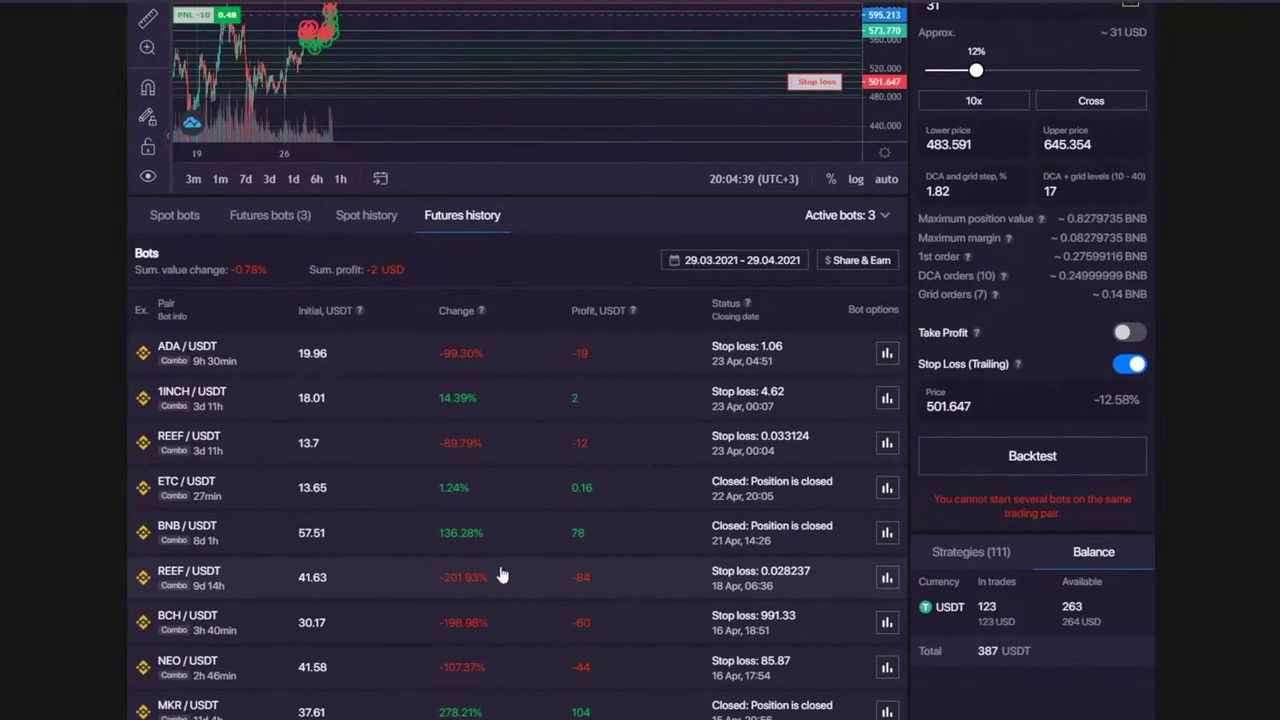
{"action": "double_click", "coordinate": [318, 580]}
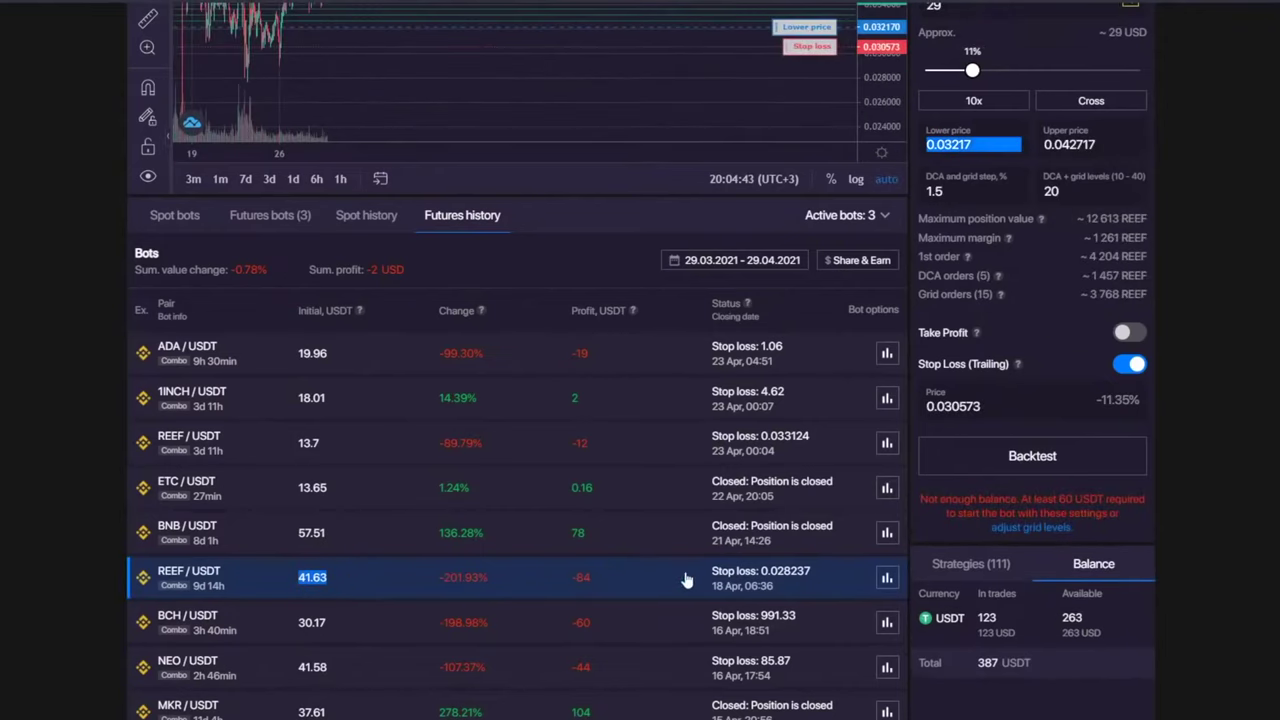
{"action": "double_click", "coordinate": [583, 580]}
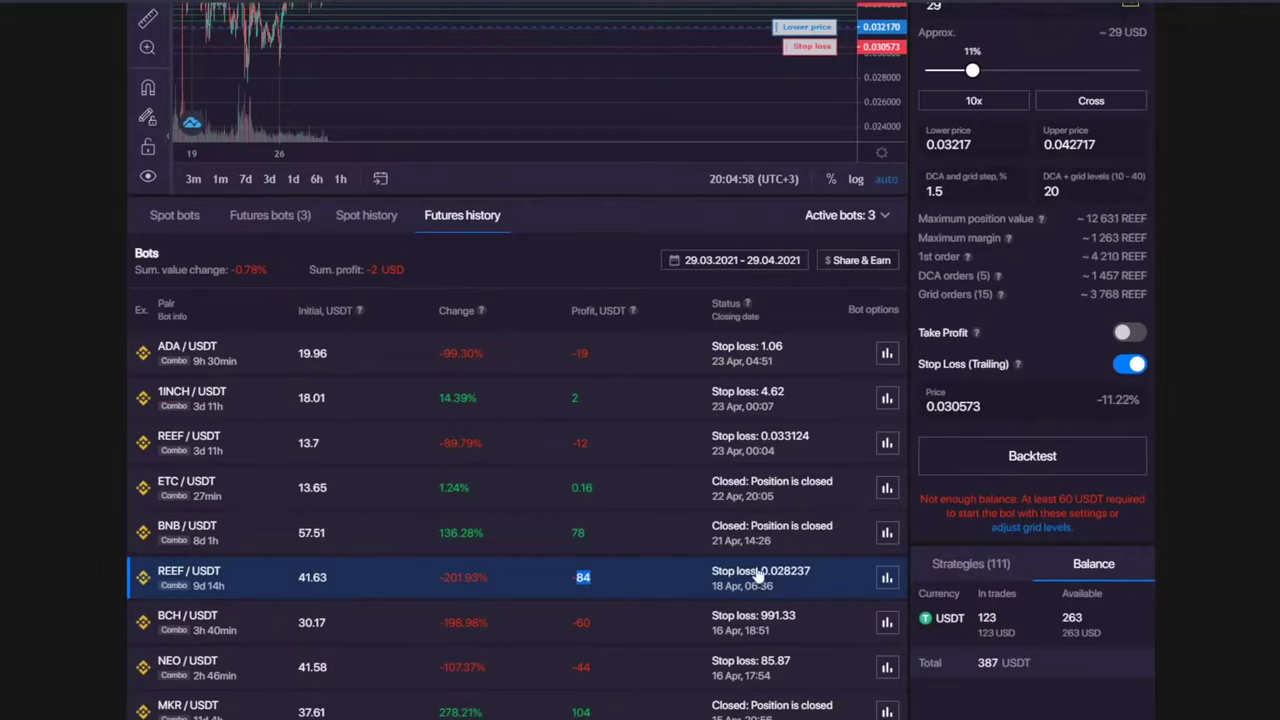
- Examine the REEF/USDT price history against the grid, DCA and stop loss levels over a longer date range
{"action": "scroll", "coordinate": [714, 534], "scroll_direction": "up", "scroll_amount": 2}
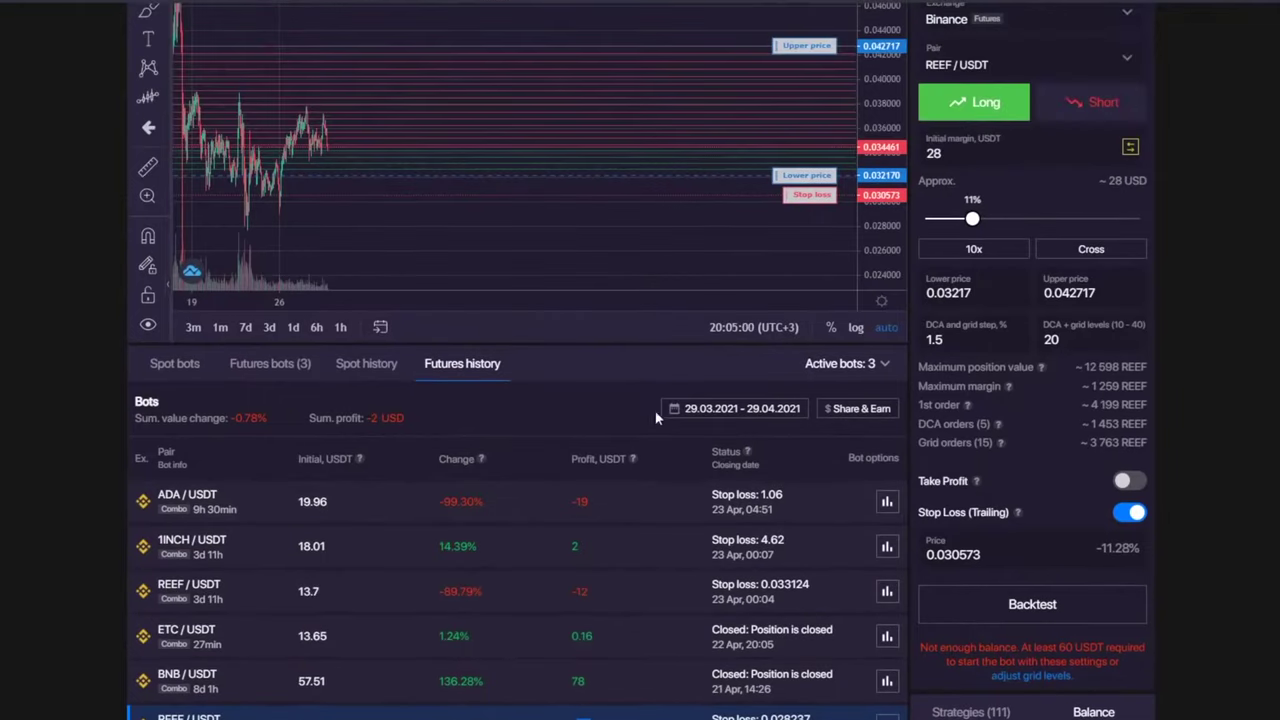
{"action": "scroll", "coordinate": [592, 208], "scroll_direction": "down", "scroll_amount": 2}
{"action": "scroll", "coordinate": [21, 238], "scroll_direction": "up", "scroll_amount": 2}
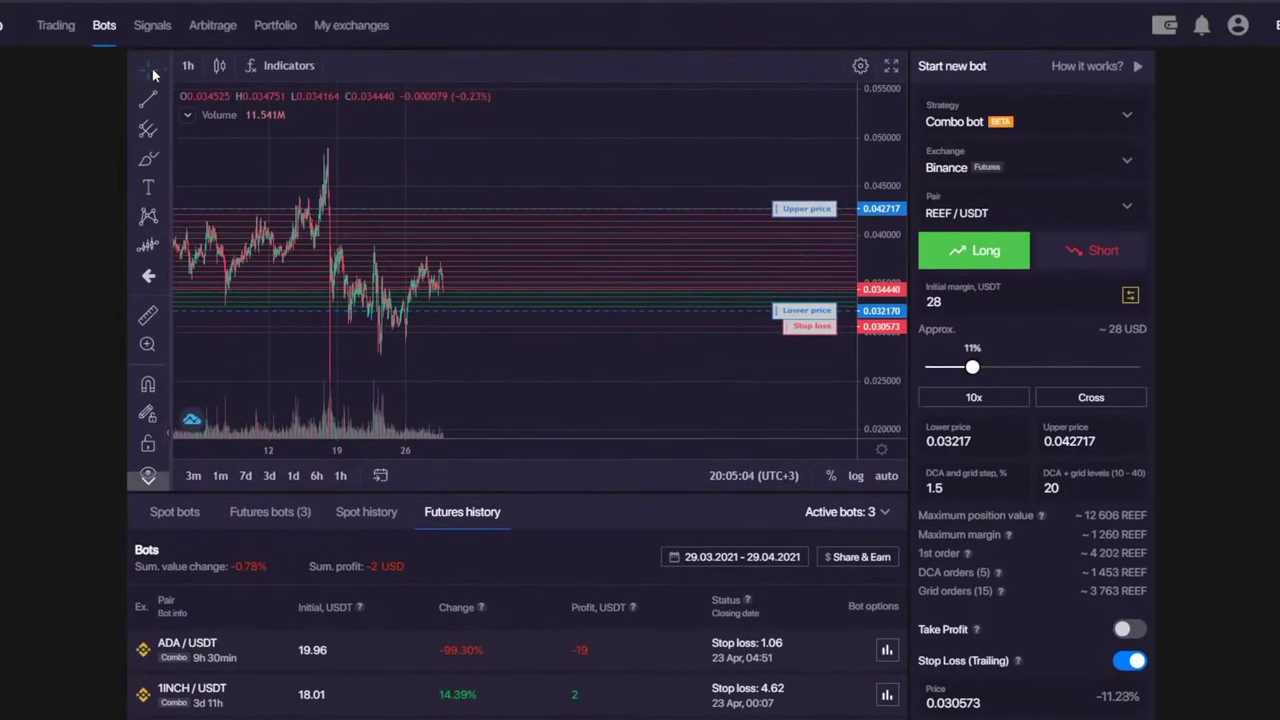
{"action": "left_click", "coordinate": [153, 75]}
{"action": "left_click", "coordinate": [213, 73]}
{"action": "scroll", "coordinate": [503, 143], "scroll_direction": "down", "scroll_amount": 3}
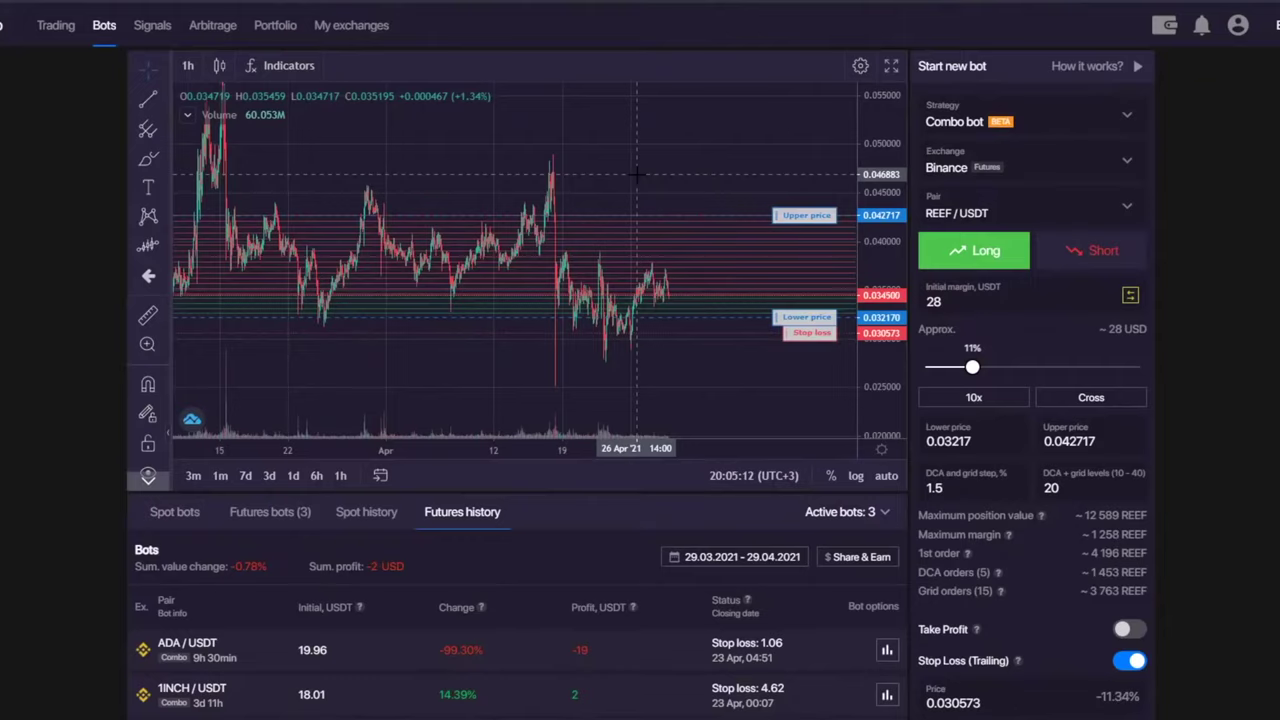
{"action": "left_click_drag", "start_coordinate": [636, 174], "coordinate": [499, 190]}
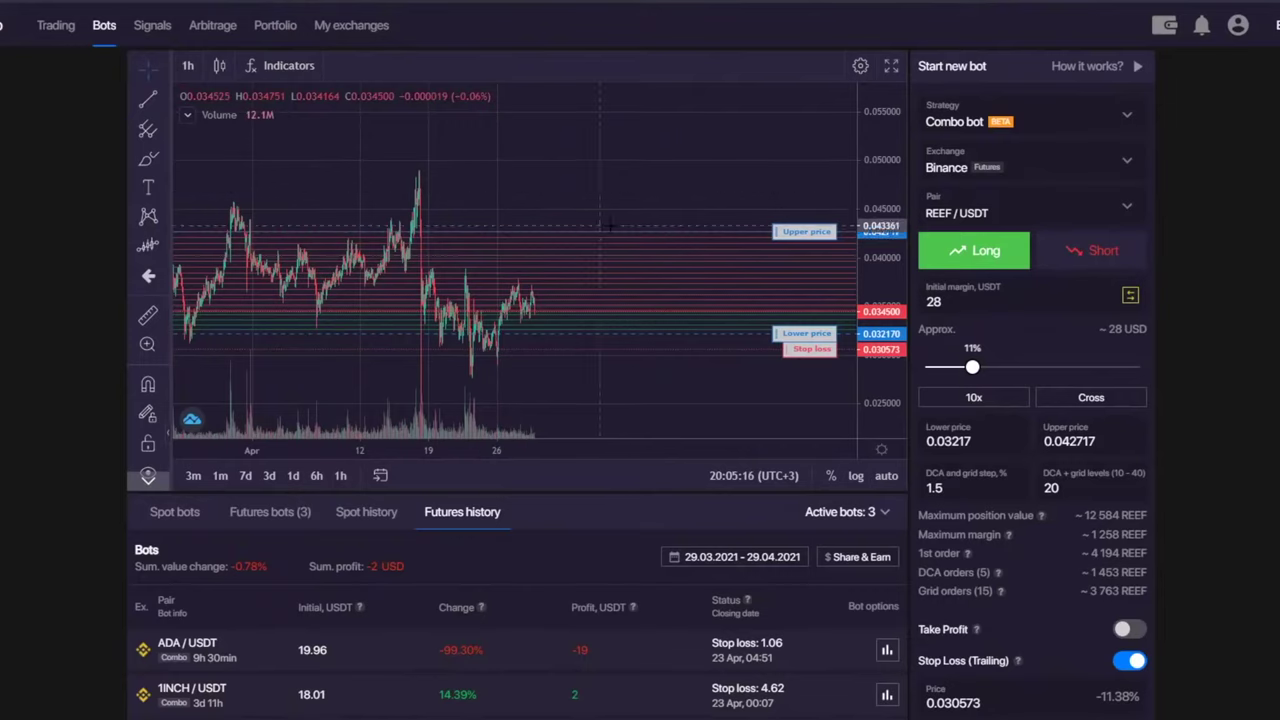
- Switch the REEF/USDT combo bot to Short and lower its lower price to 0.029855
{"action": "left_click", "coordinate": [1063, 262]}
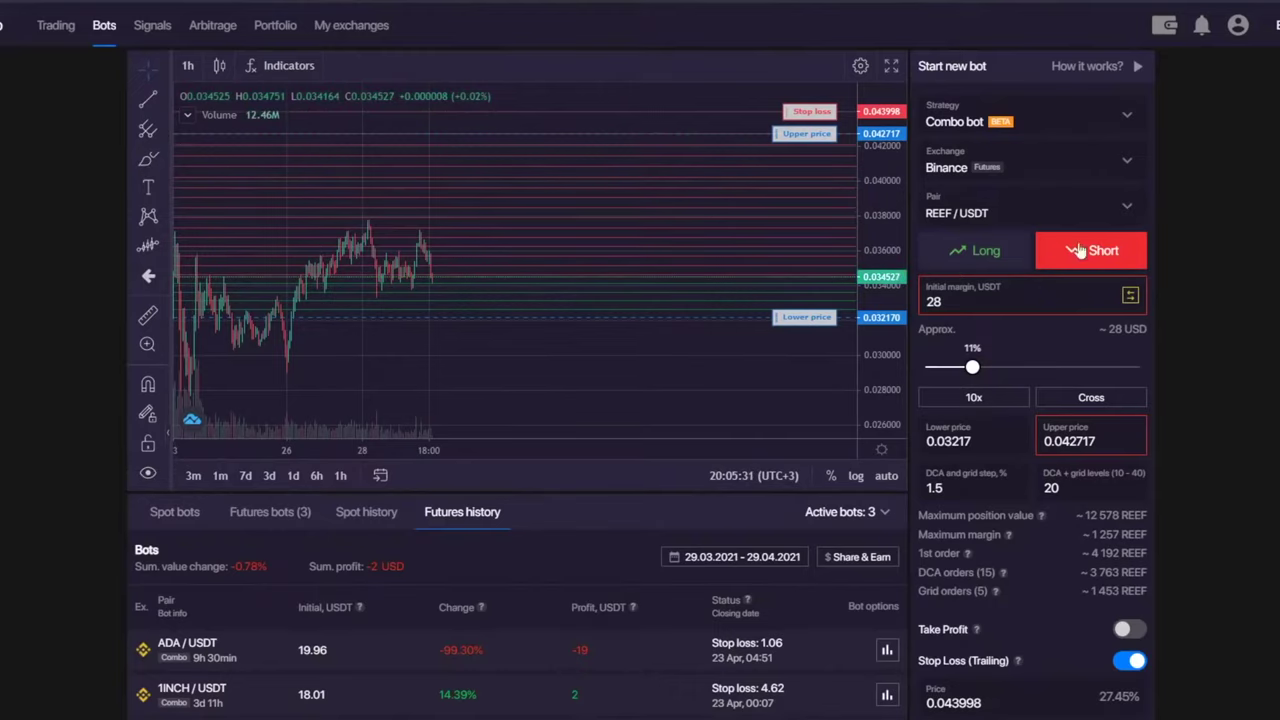
{"action": "left_click", "coordinate": [1078, 250]}
{"action": "left_click_drag", "start_coordinate": [833, 318], "coordinate": [826, 348]}
- Handwrite "DCA" over the red order levels and "GRID = TP" over the green levels with the Brush tool
{"action": "left_click", "coordinate": [149, 159]}
{"action": "mouse_move", "coordinate": [505, 185]}
{"action": "left_mouse_down"}
{"action": "mouse_move", "coordinate": [548, 205]}
{"action": "mouse_move", "coordinate": [667, 211]}
{"action": "left_mouse_up"}
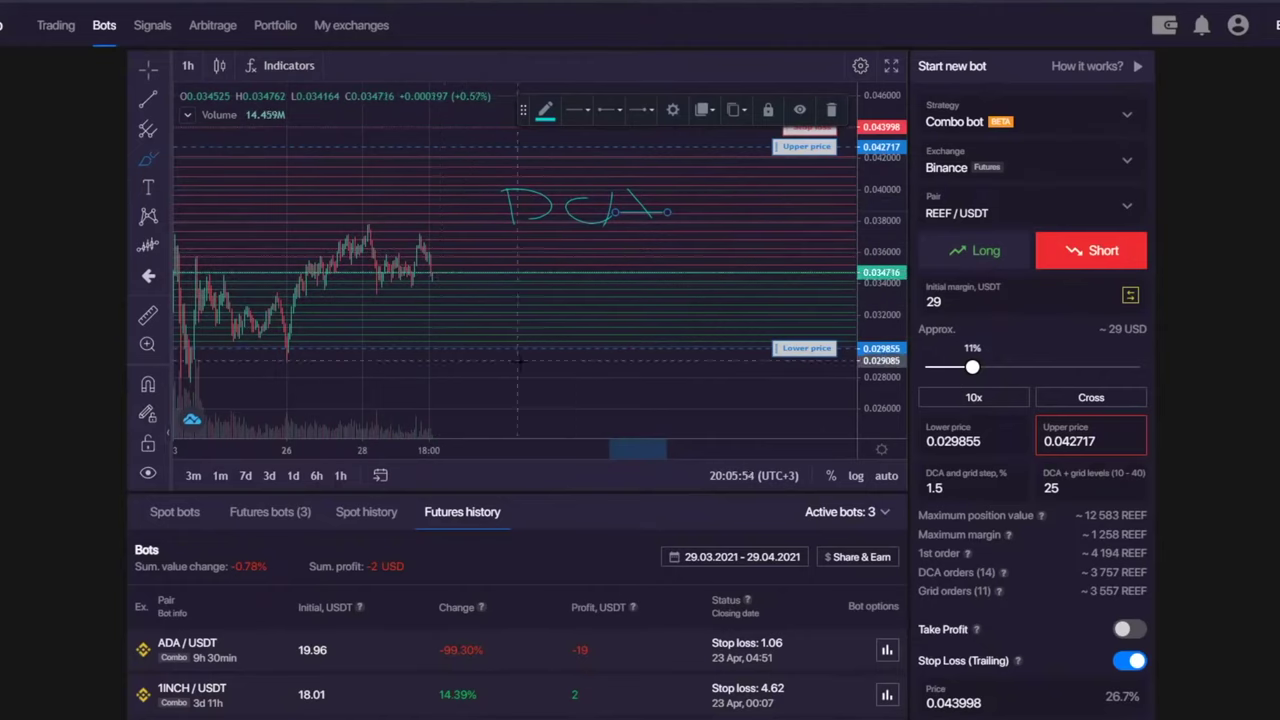
{"action": "mouse_move", "coordinate": [528, 298]}
{"action": "left_mouse_down"}
{"action": "mouse_move", "coordinate": [533, 316]}
{"action": "mouse_move", "coordinate": [673, 330]}
{"action": "mouse_move", "coordinate": [772, 297]}
{"action": "mouse_move", "coordinate": [758, 323]}
{"action": "mouse_move", "coordinate": [815, 295]}
{"action": "left_mouse_up"}
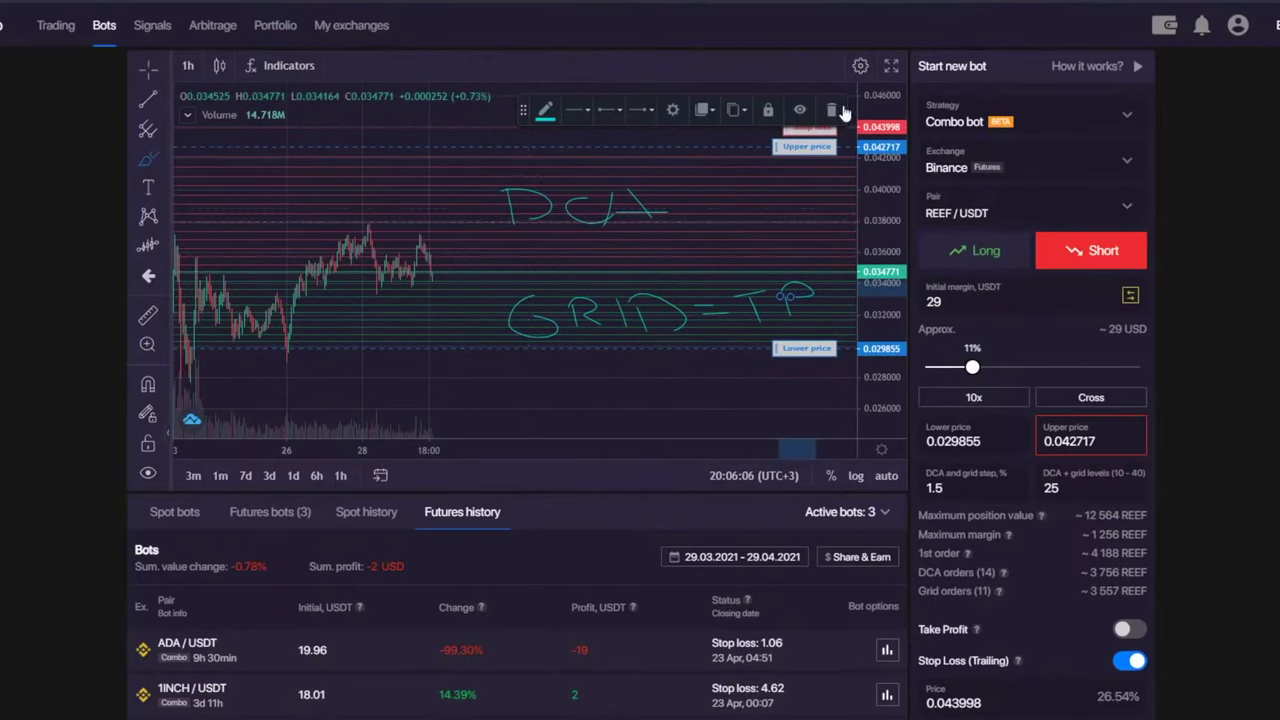
- Delete the handwritten DCA and GRID labels by removing all drawings from the REEF/USDT chart
{"action": "key", "text": "Delete"}
{"action": "right_click", "coordinate": [496, 130]}
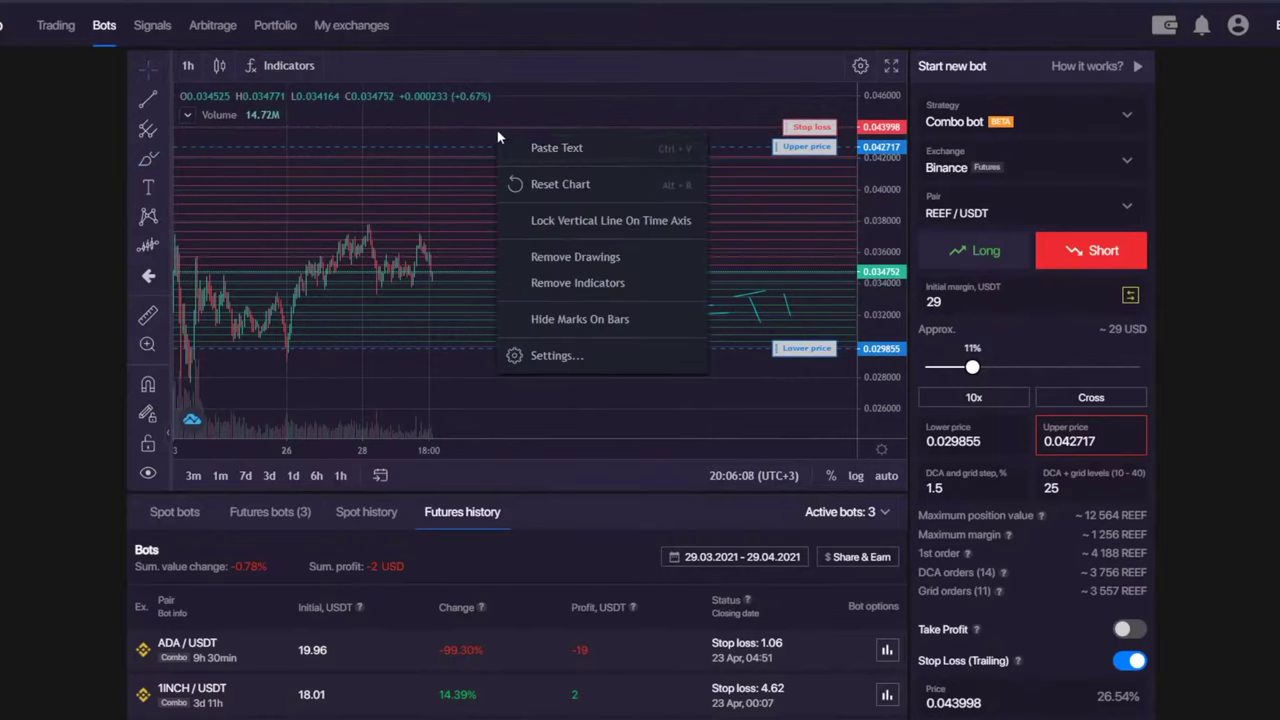
{"action": "left_click", "coordinate": [590, 254]}
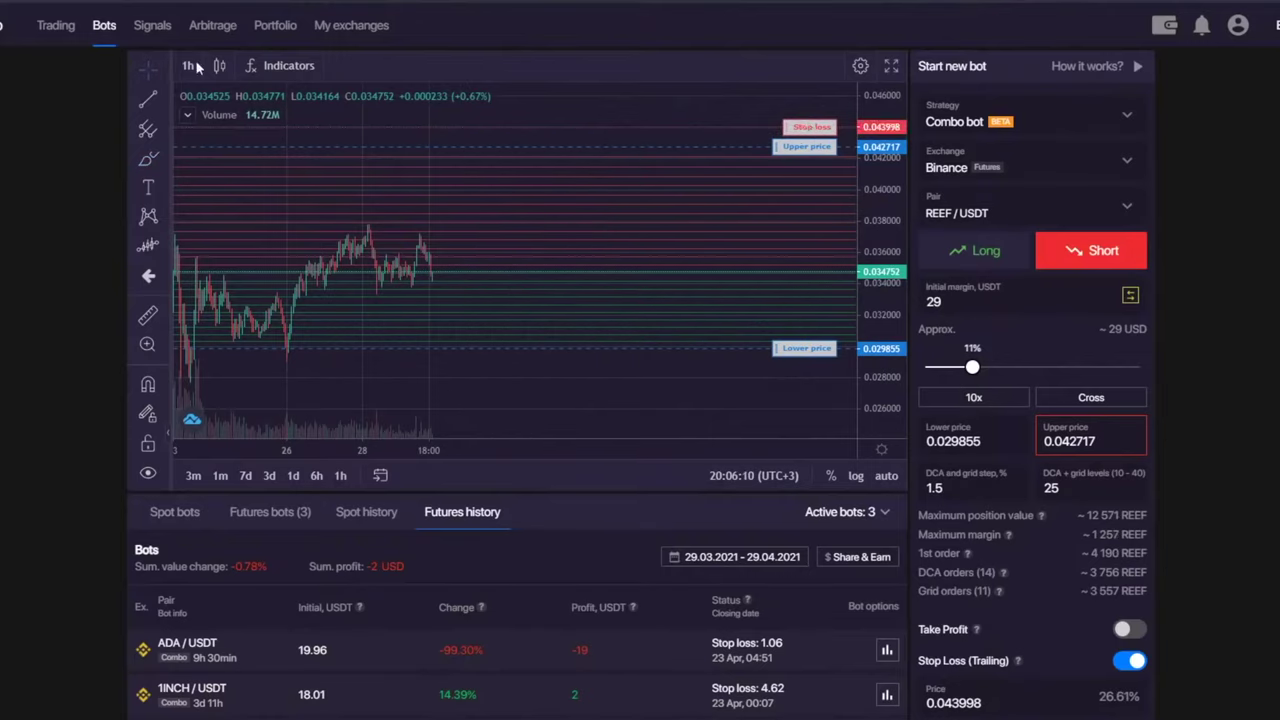
- Show a longer REEF/USDT history with free space after the latest candles and switch the bot direction to Long
{"action": "scroll", "coordinate": [840, 150], "scroll_direction": "down", "scroll_amount": 4}
{"action": "left_click_drag", "start_coordinate": [891, 165], "coordinate": [891, 205]}
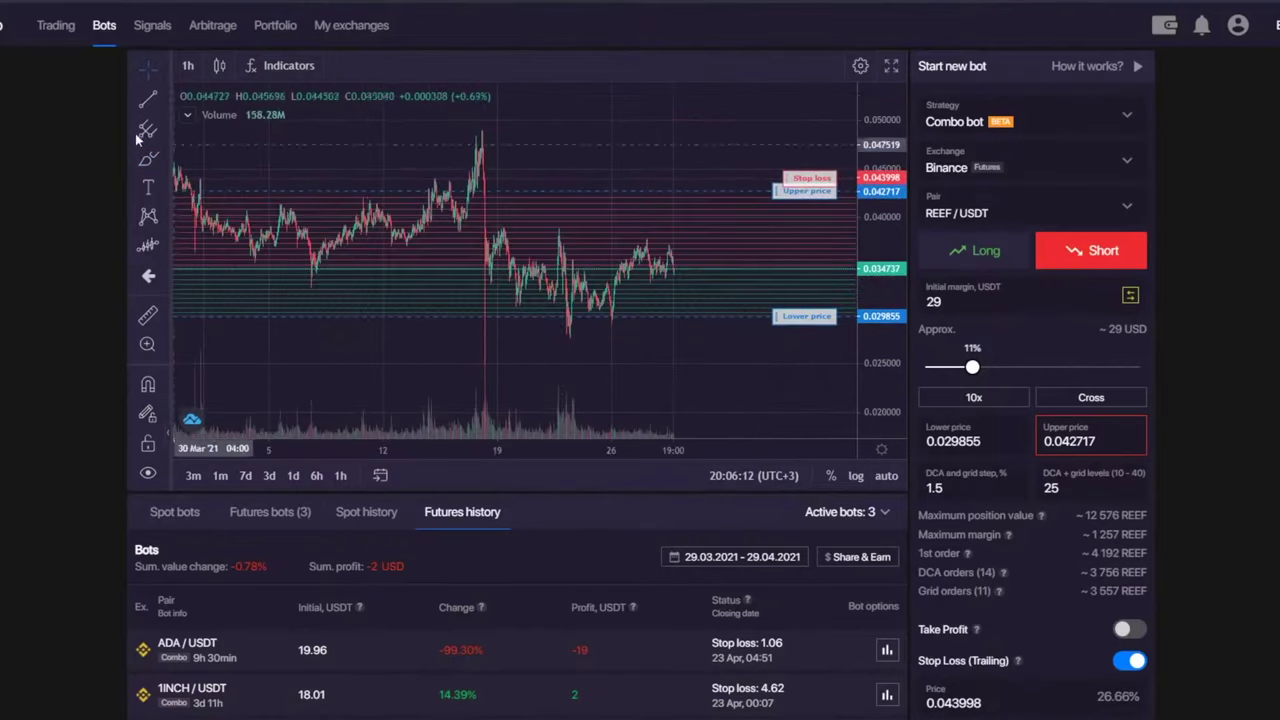
{"action": "left_click_drag", "start_coordinate": [677, 155], "coordinate": [496, 155]}
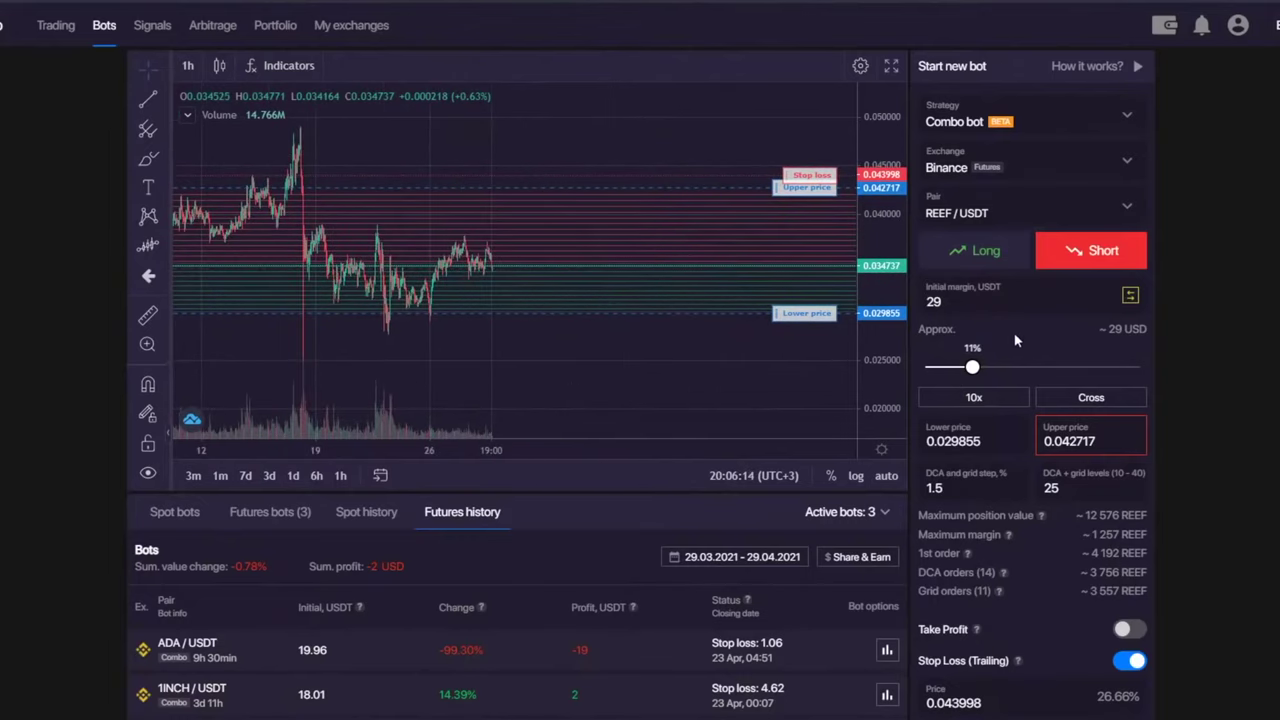
{"action": "left_click", "coordinate": [964, 262]}
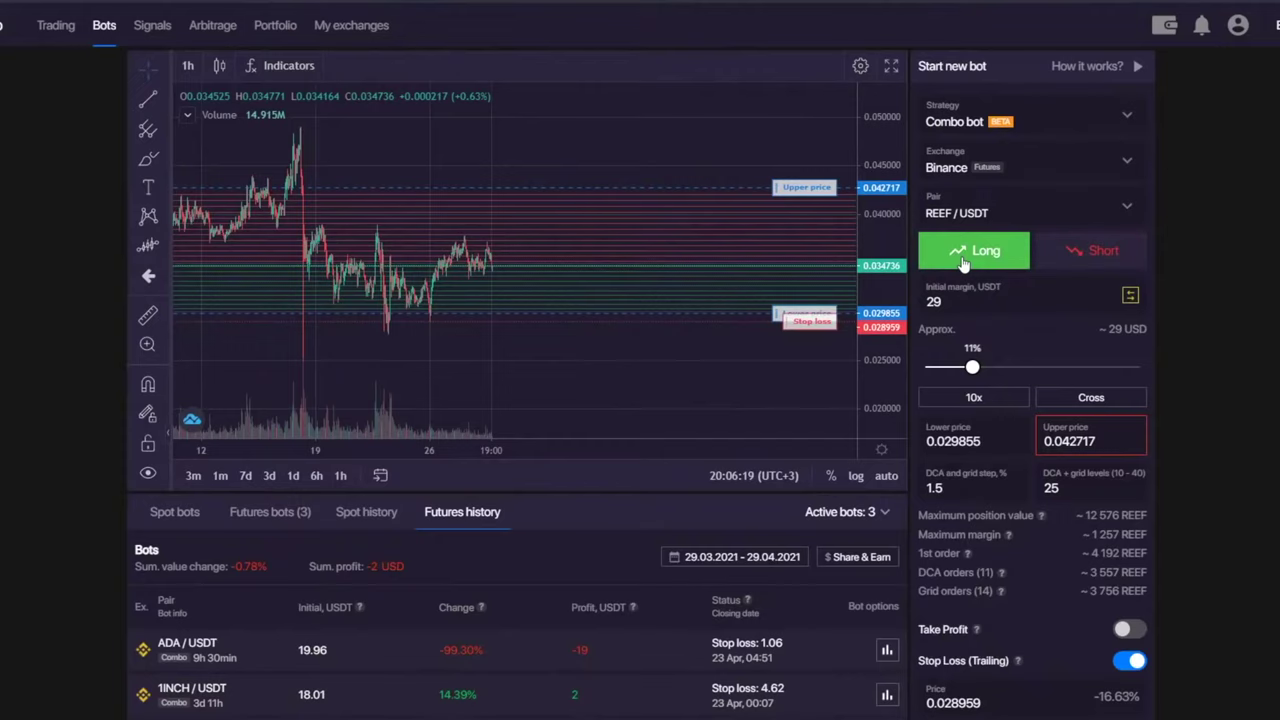
- Draw a freehand wave after the latest REEF/USDT candles, swinging between the upper DCA/grid levels and the lower price with the Brush tool
{"action": "scroll", "coordinate": [437, 300], "scroll_direction": "up", "scroll_amount": 3}
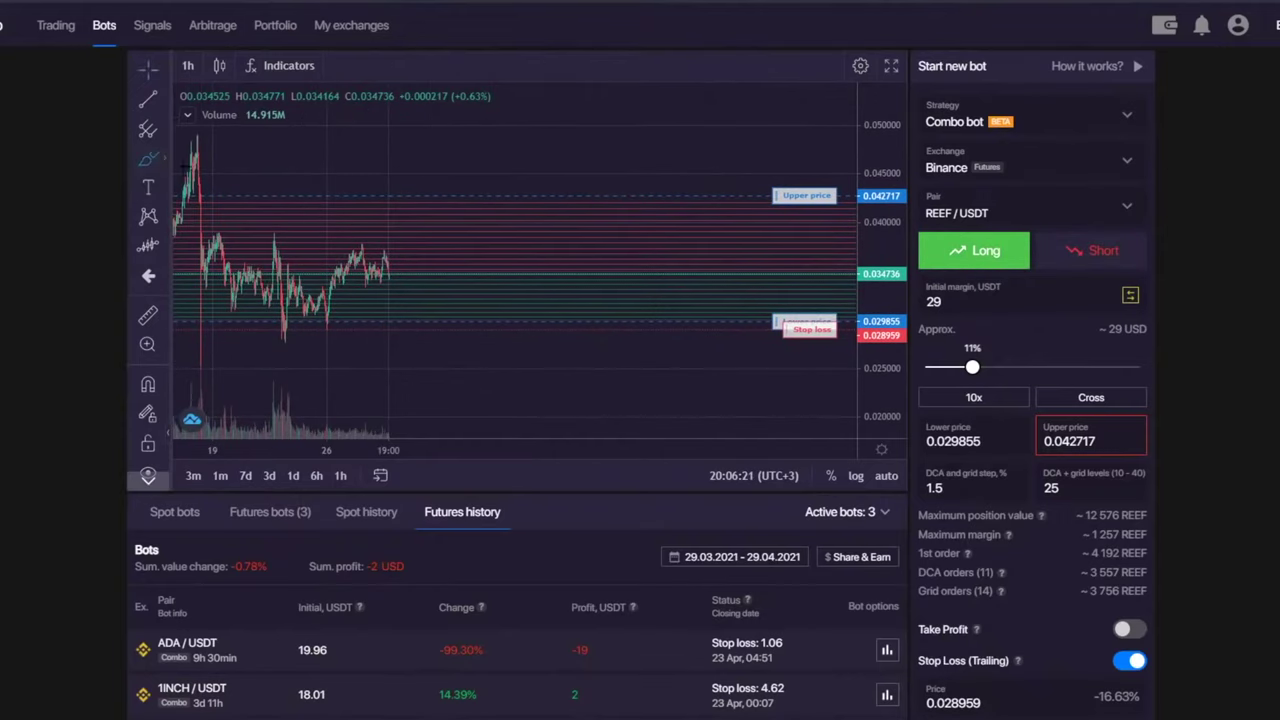
{"action": "left_click", "coordinate": [148, 159]}
{"action": "mouse_move", "coordinate": [401, 268]}
{"action": "left_mouse_down"}
{"action": "mouse_move", "coordinate": [436, 245]}
{"action": "mouse_move", "coordinate": [536, 245]}
{"action": "mouse_move", "coordinate": [640, 300]}
{"action": "mouse_move", "coordinate": [758, 308]}
{"action": "mouse_move", "coordinate": [844, 232]}
{"action": "left_mouse_up"}
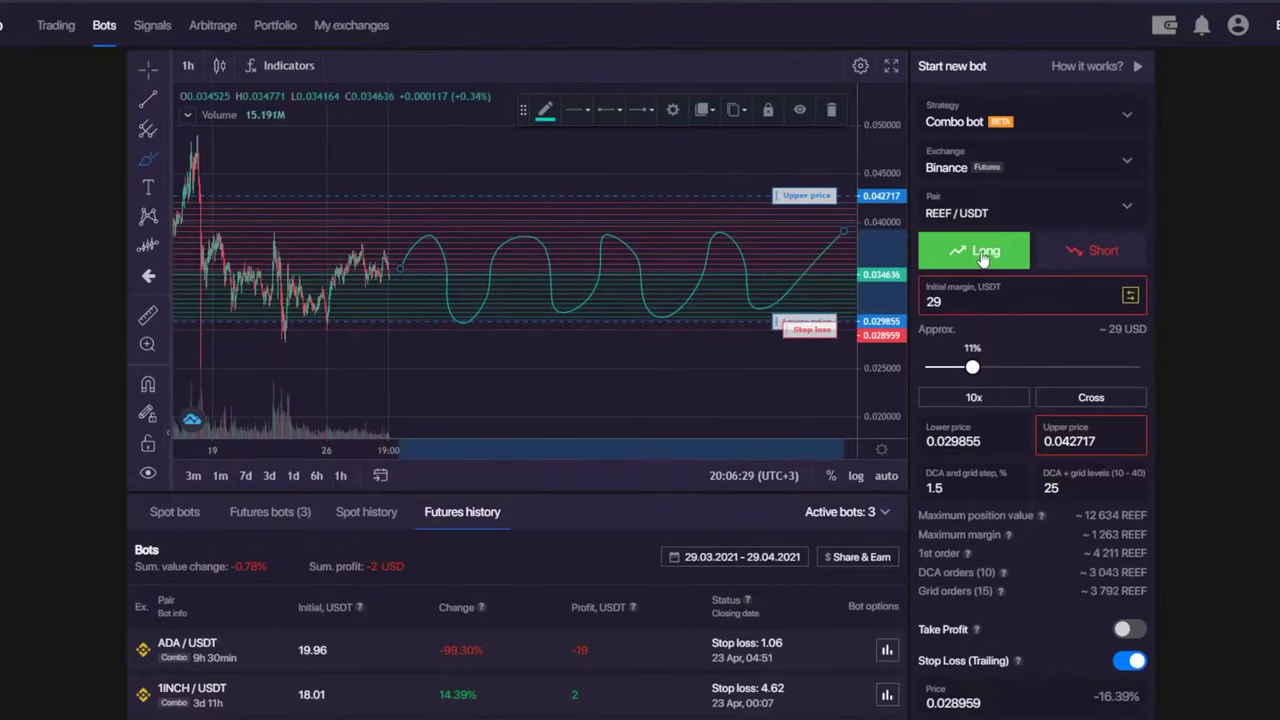
- Replace the freehand wave with two brushed arrows from the latest candle, one rising past the upper price and one falling below the stop loss
{"action": "left_click", "coordinate": [831, 109]}
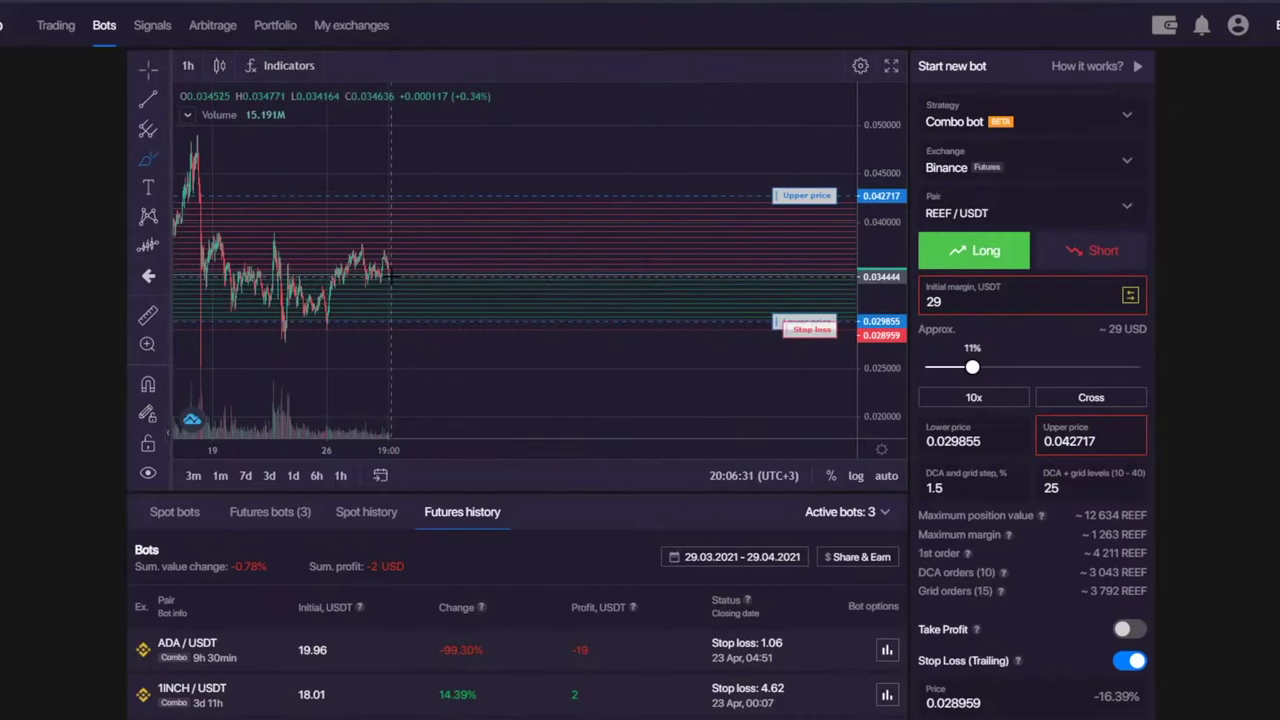
{"action": "left_click_drag", "start_coordinate": [391, 277], "coordinate": [628, 138]}
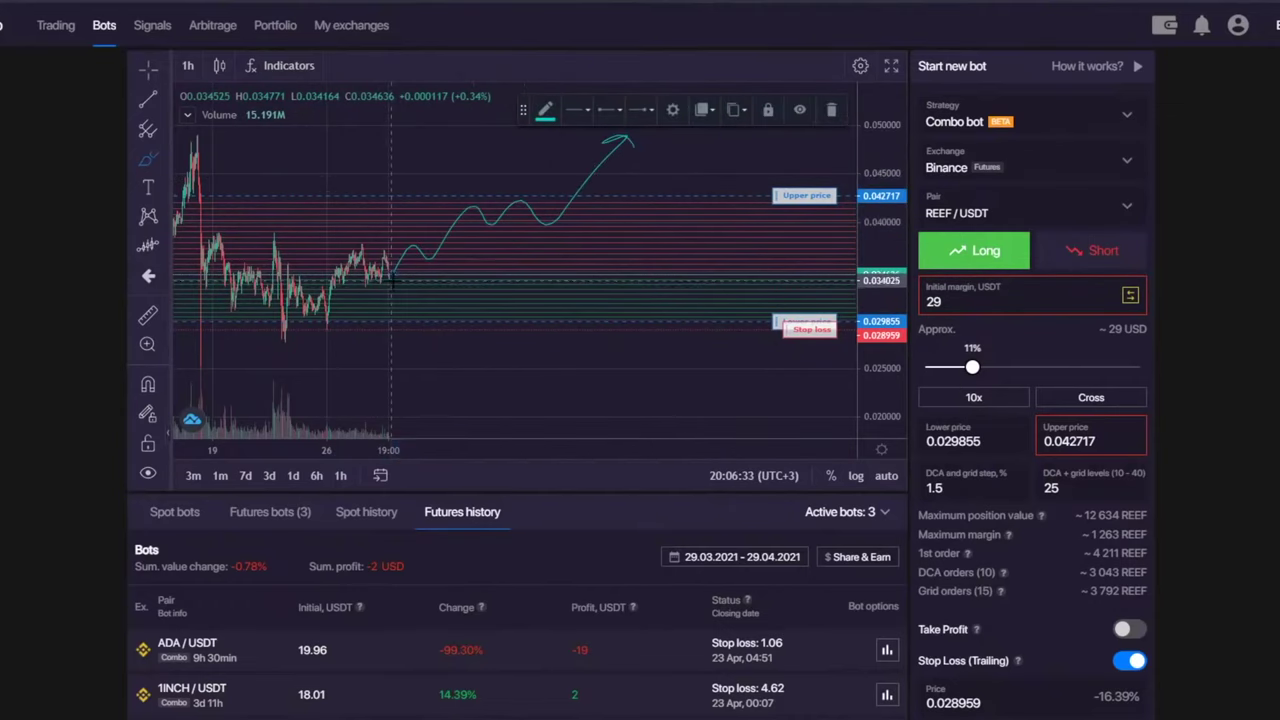
{"action": "mouse_move", "coordinate": [391, 281]}
{"action": "left_mouse_down"}
{"action": "mouse_move", "coordinate": [622, 420]}
{"action": "mouse_move", "coordinate": [660, 420]}
{"action": "left_mouse_up"}
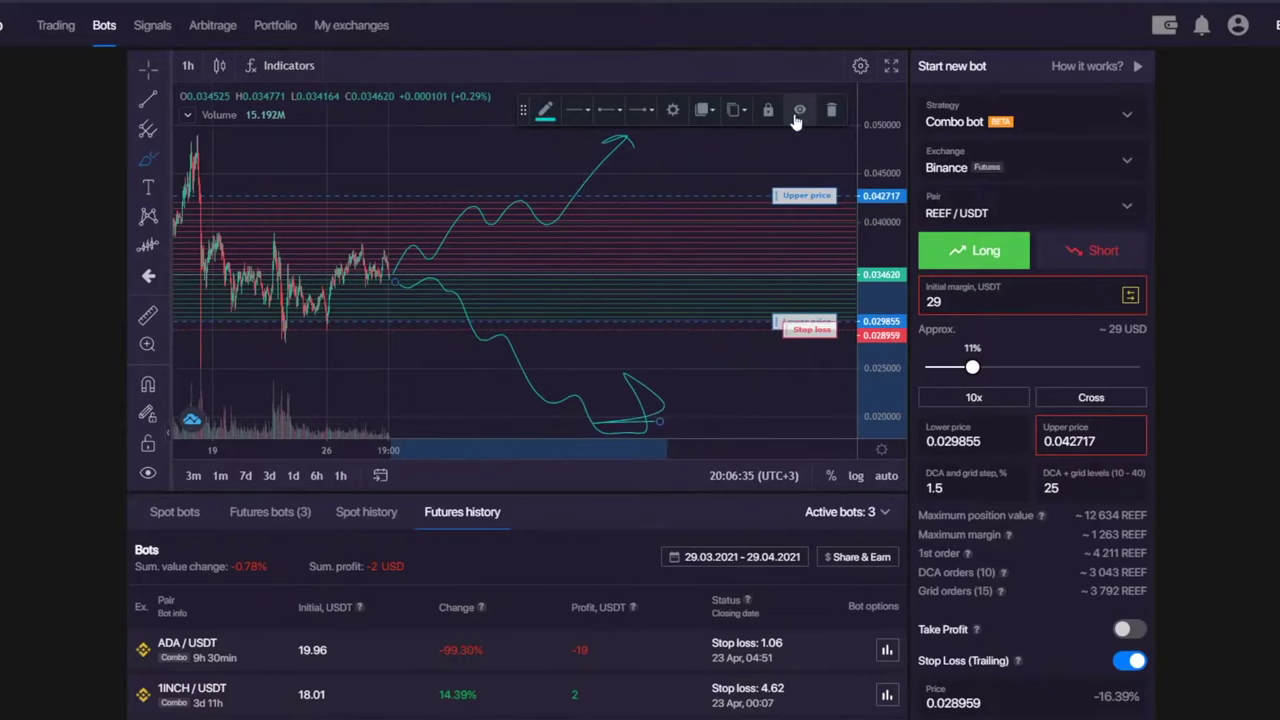
- Delete the falling arrow, and clear the rising one by removing all drawings from the REEF/USDT chart
{"action": "left_click", "coordinate": [831, 109]}
{"action": "right_click", "coordinate": [585, 398]}
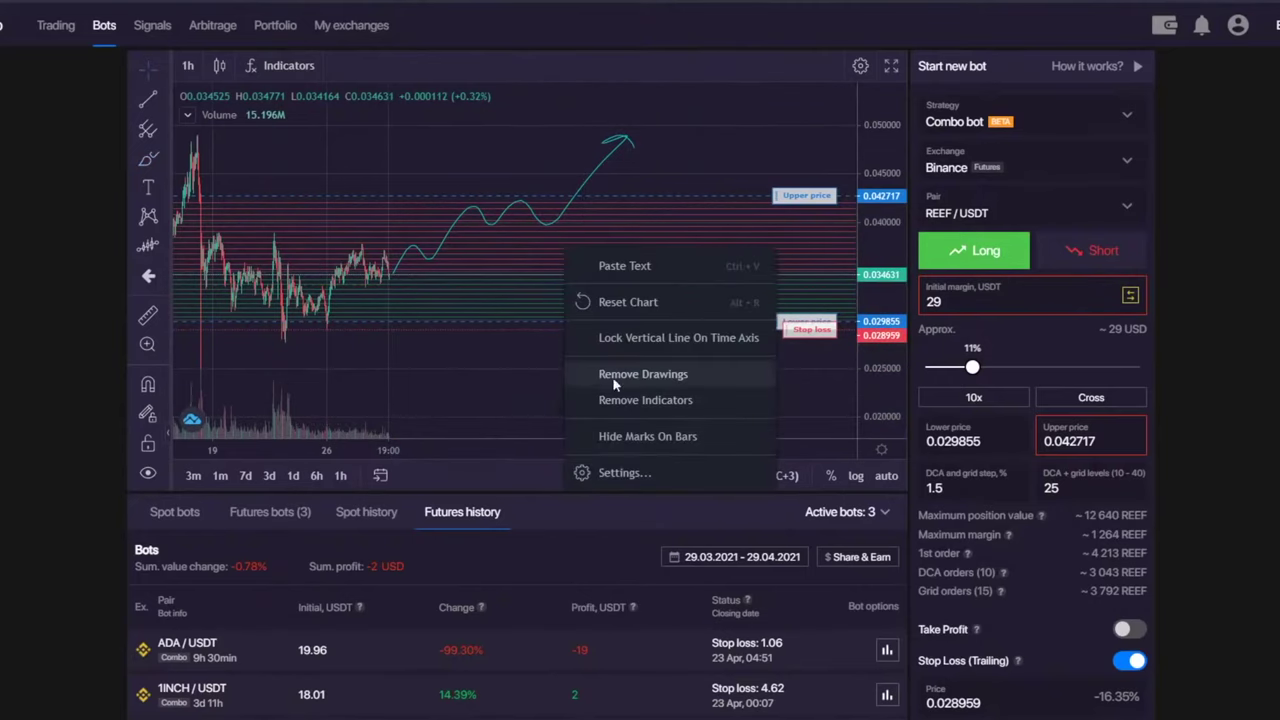
{"action": "left_click", "coordinate": [614, 378]}
- Sketch a freehand wave swinging around the current price between the red and green levels, and delete it
{"action": "left_click_drag", "start_coordinate": [430, 278], "coordinate": [820, 255]}
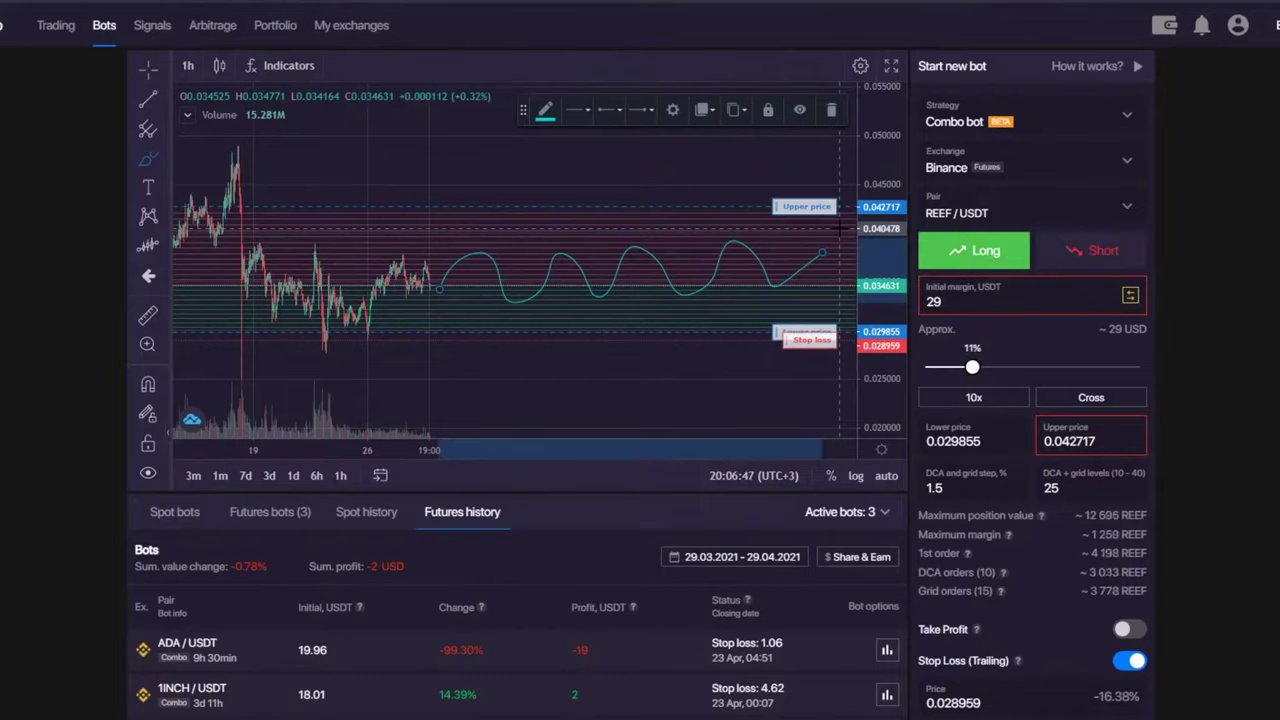
{"action": "left_click", "coordinate": [831, 109]}
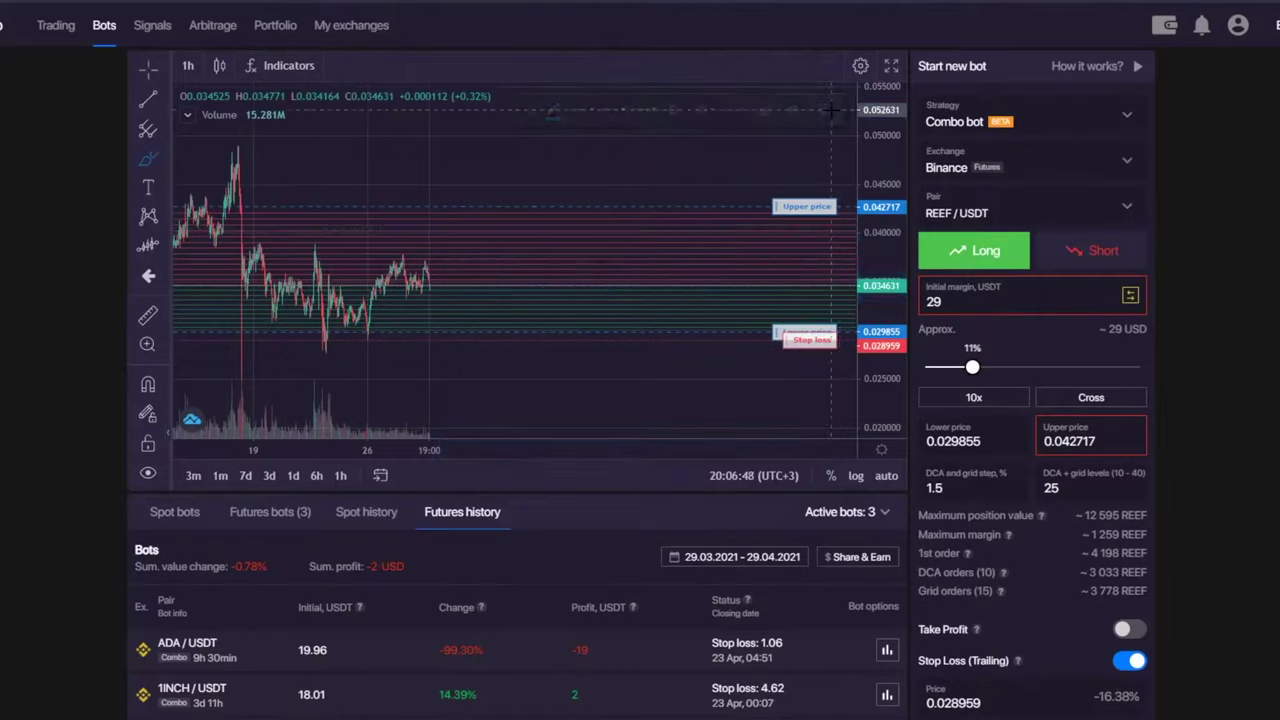
- Reload the bot setup by visiting Trading and returning to Bots, and show free space after the latest REEF/USDT candles
{"action": "left_click", "coordinate": [56, 25]}
{"action": "left_click", "coordinate": [108, 33]}
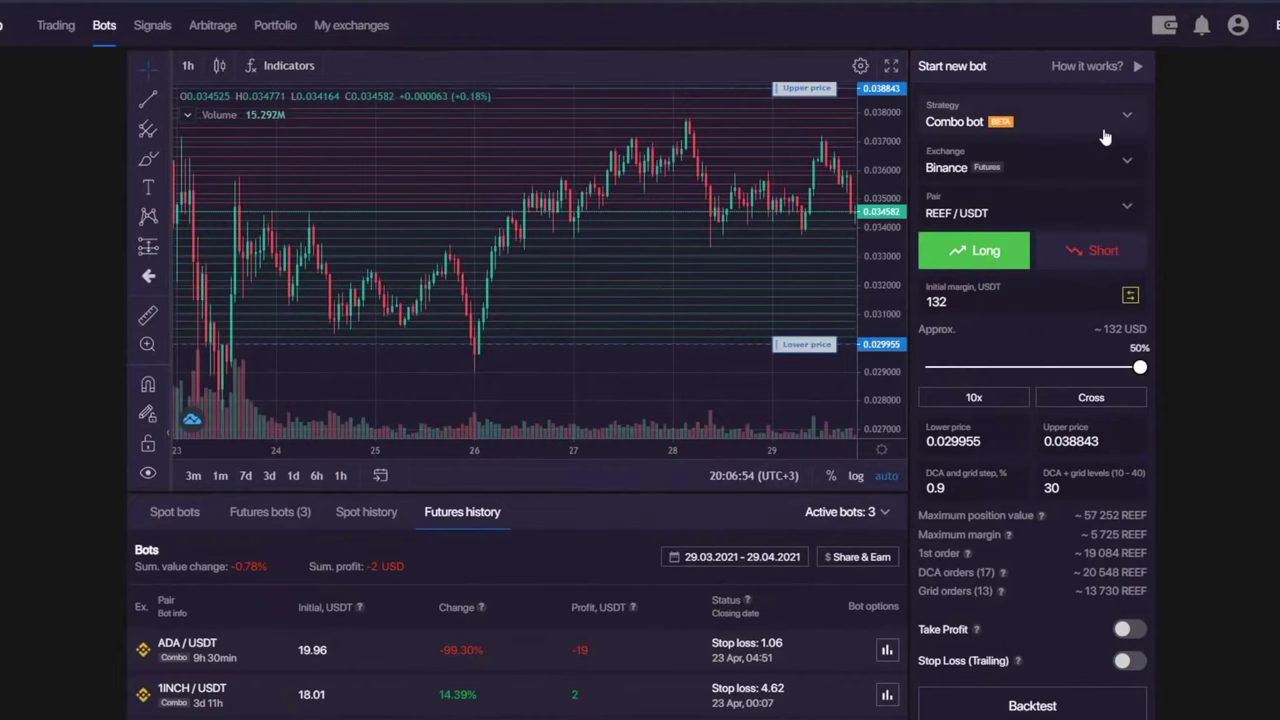
{"action": "left_click_drag", "start_coordinate": [686, 163], "coordinate": [260, 170]}
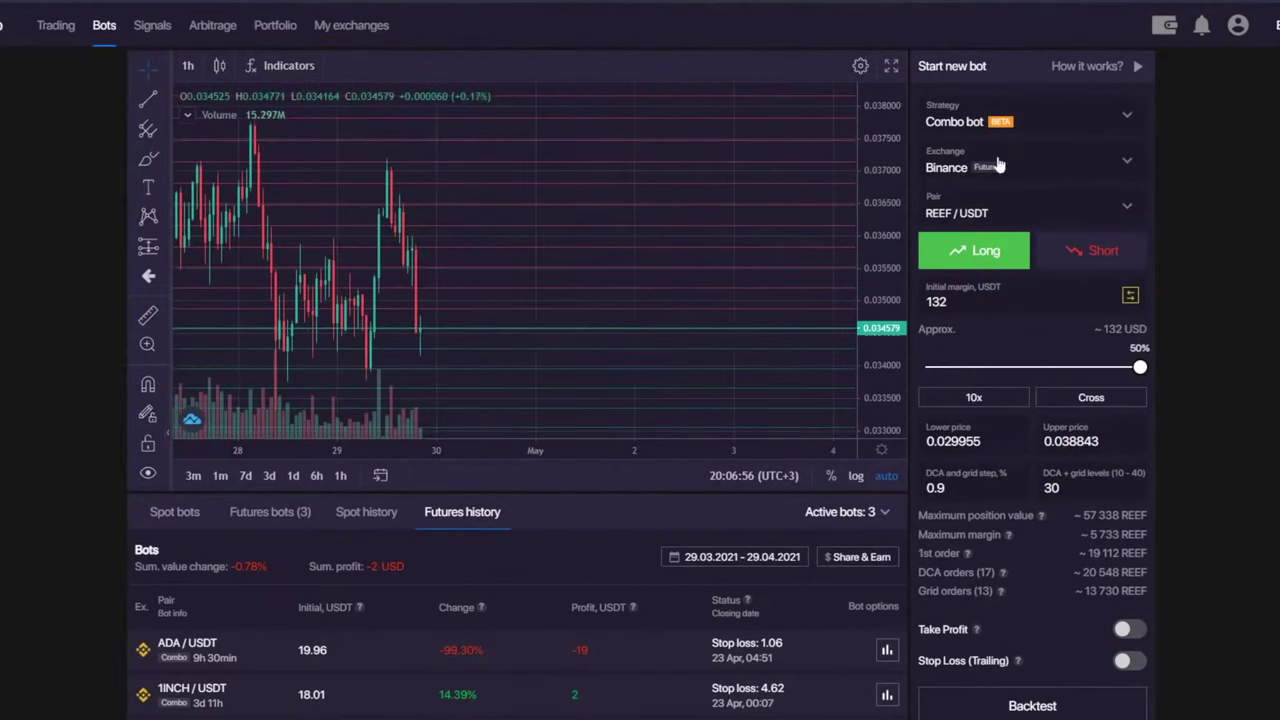
{"action": "left_click_drag", "start_coordinate": [893, 290], "coordinate": [893, 338]}
{"action": "left_click_drag", "start_coordinate": [454, 249], "coordinate": [491, 249]}
{"action": "scroll", "coordinate": [557, 250], "scroll_direction": "down", "scroll_amount": 5}
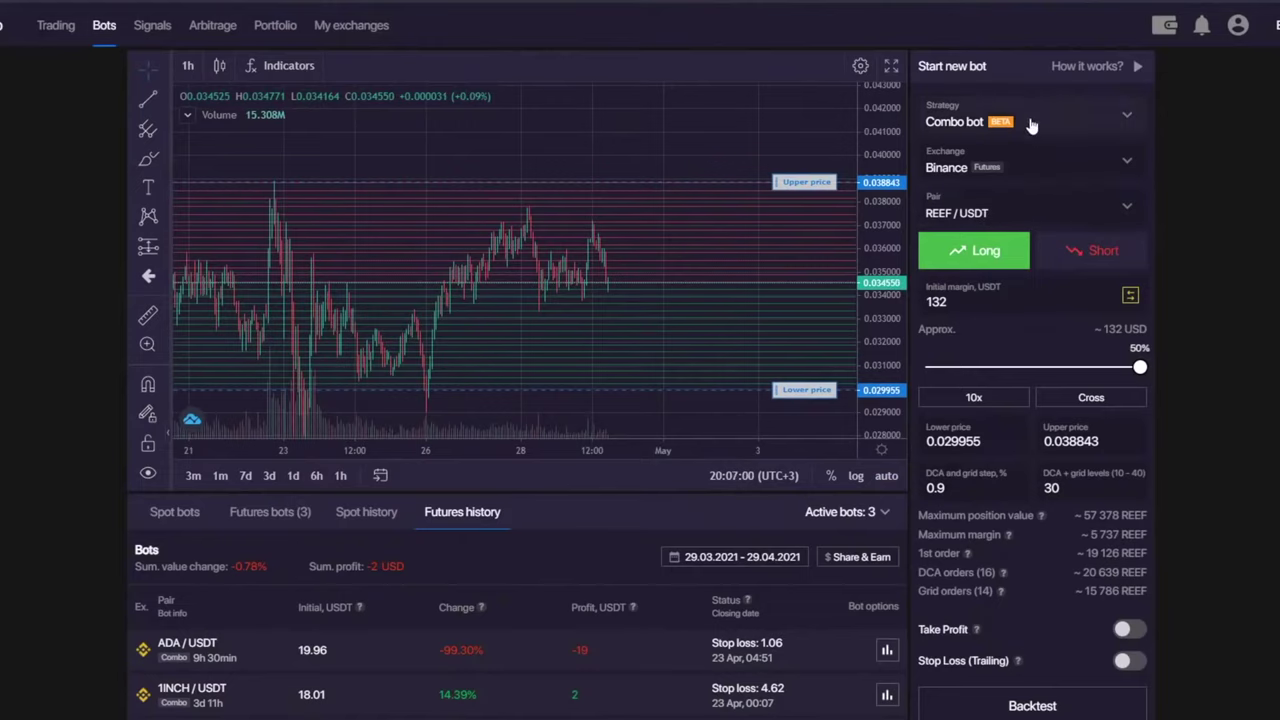
{"action": "left_click_drag", "start_coordinate": [683, 160], "coordinate": [337, 165]}
- Draw a freehand wave through the red levels after the latest candles with the Brush tool, and change the bot strategy to SBot
{"action": "left_click", "coordinate": [148, 158]}
{"action": "mouse_move", "coordinate": [405, 262]}
{"action": "left_mouse_down"}
{"action": "mouse_move", "coordinate": [482, 230]}
{"action": "mouse_move", "coordinate": [700, 230]}
{"action": "mouse_move", "coordinate": [760, 205]}
{"action": "left_mouse_up"}
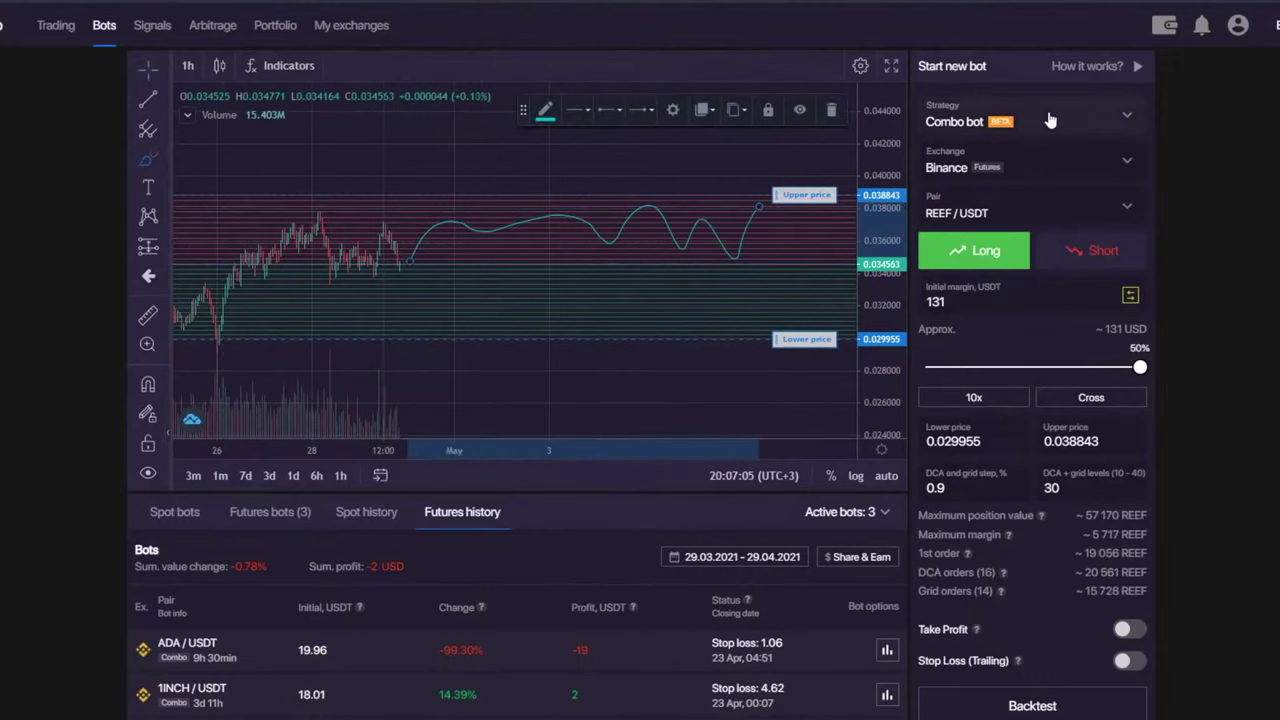
{"action": "left_click", "coordinate": [1056, 164]}
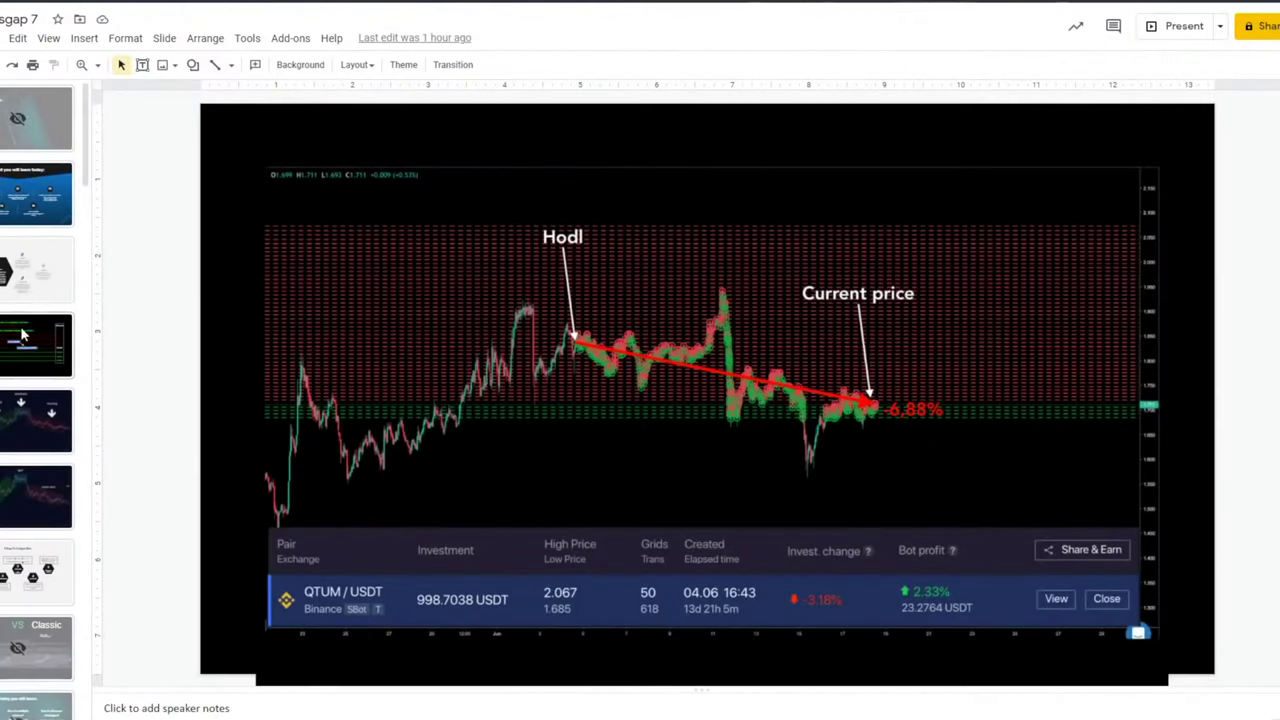
- In the Google Slides deck, view the Automation slide and present the slide matching SBot, Classic, Combo Long and Combo Short to market phases
{"action": "left_click", "coordinate": [38, 270]}
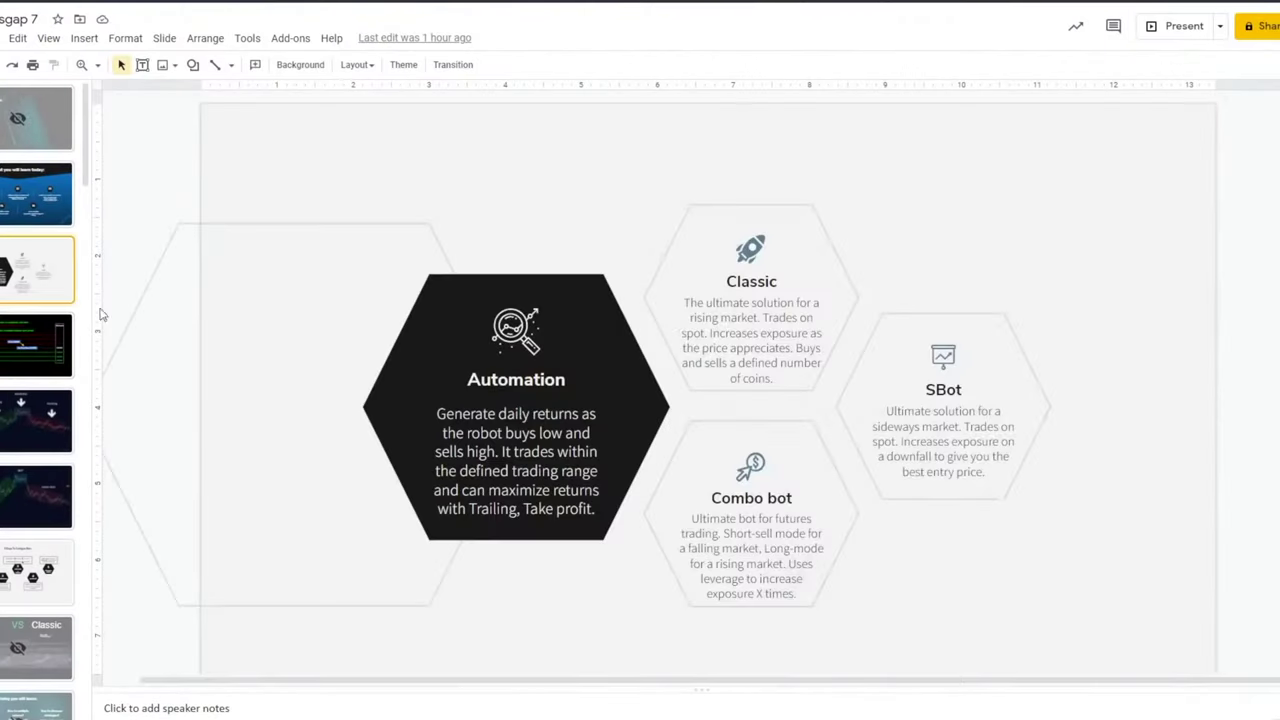
{"action": "left_click", "coordinate": [31, 503]}
{"action": "left_click", "coordinate": [1170, 26]}
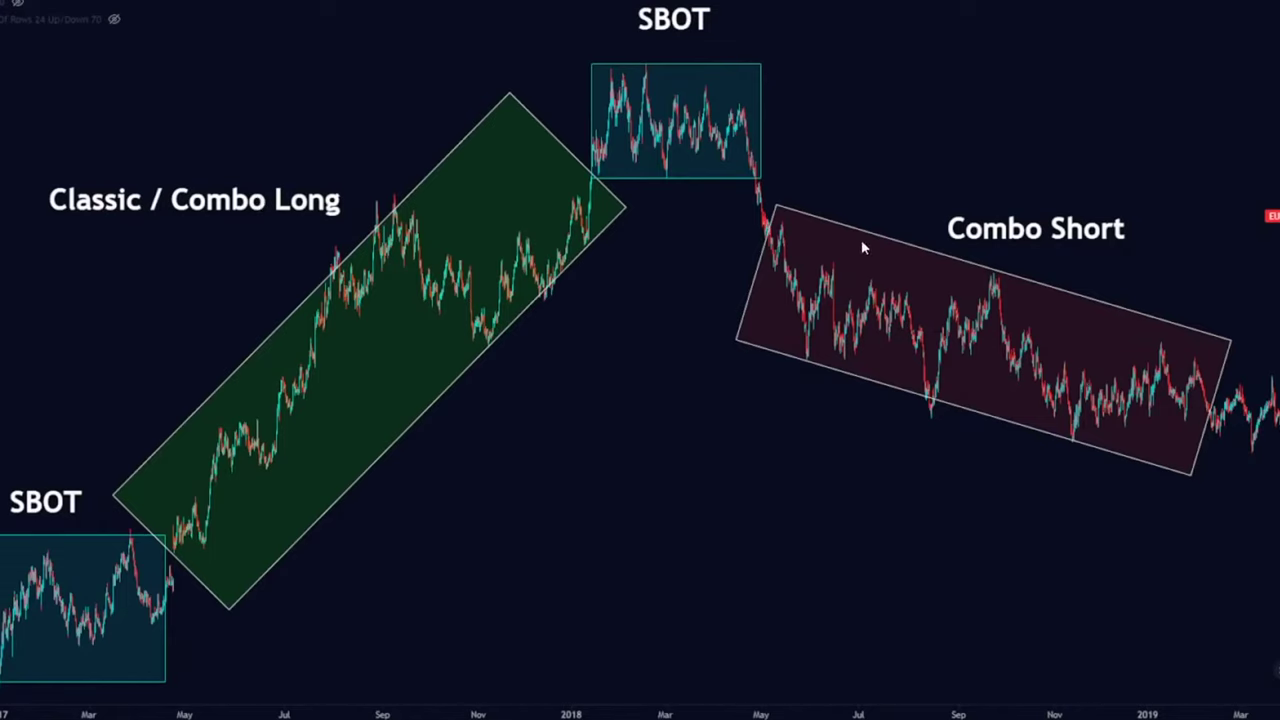
{"action": "key", "text": "Escape"}
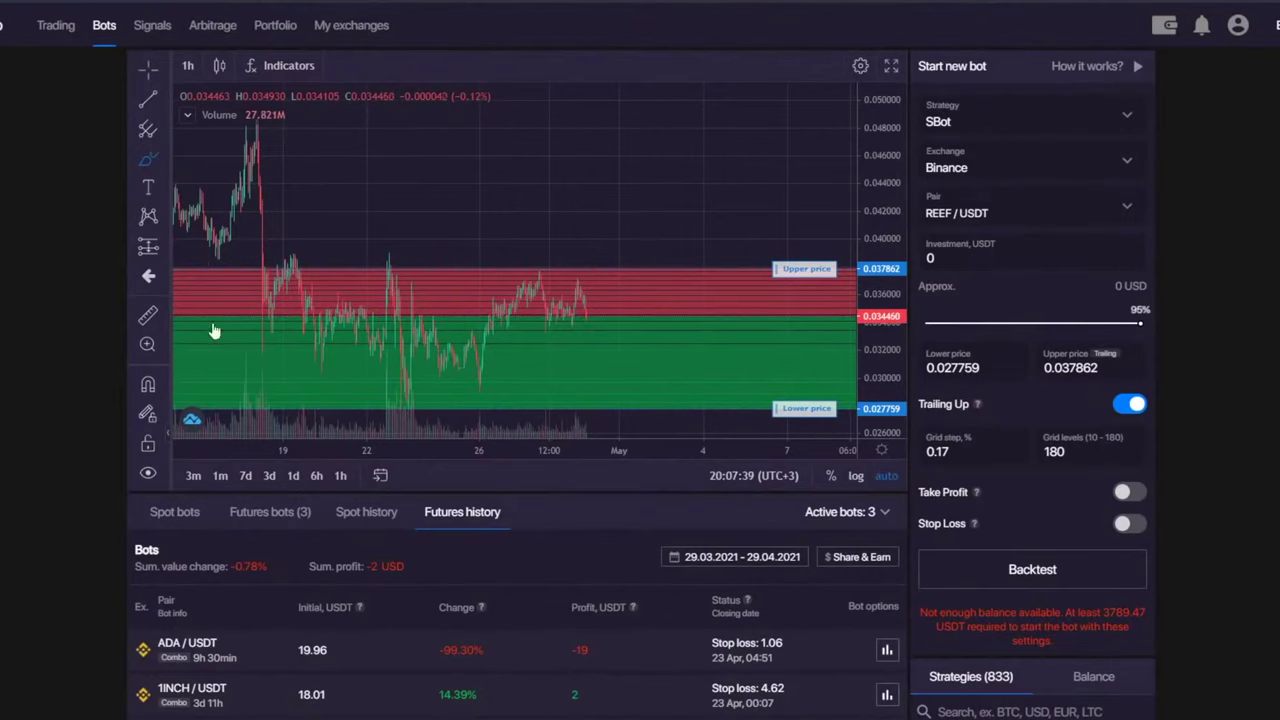
- Return to the bots page and review the active futures bots alongside the SBot price range on REEF/USDT
{"action": "left_click", "coordinate": [298, 515]}
{"action": "scroll", "coordinate": [600, 460], "scroll_direction": "down", "scroll_amount": 2}
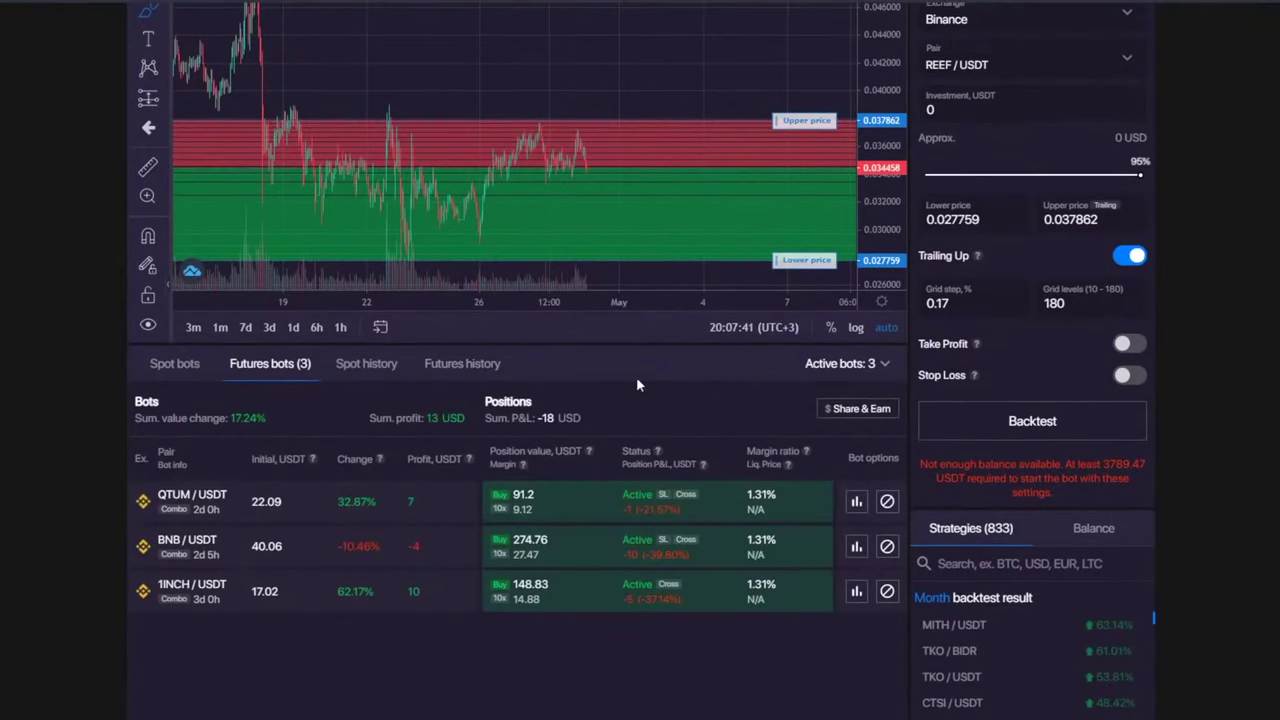
{"action": "scroll", "coordinate": [636, 376], "scroll_direction": "up", "scroll_amount": 1}
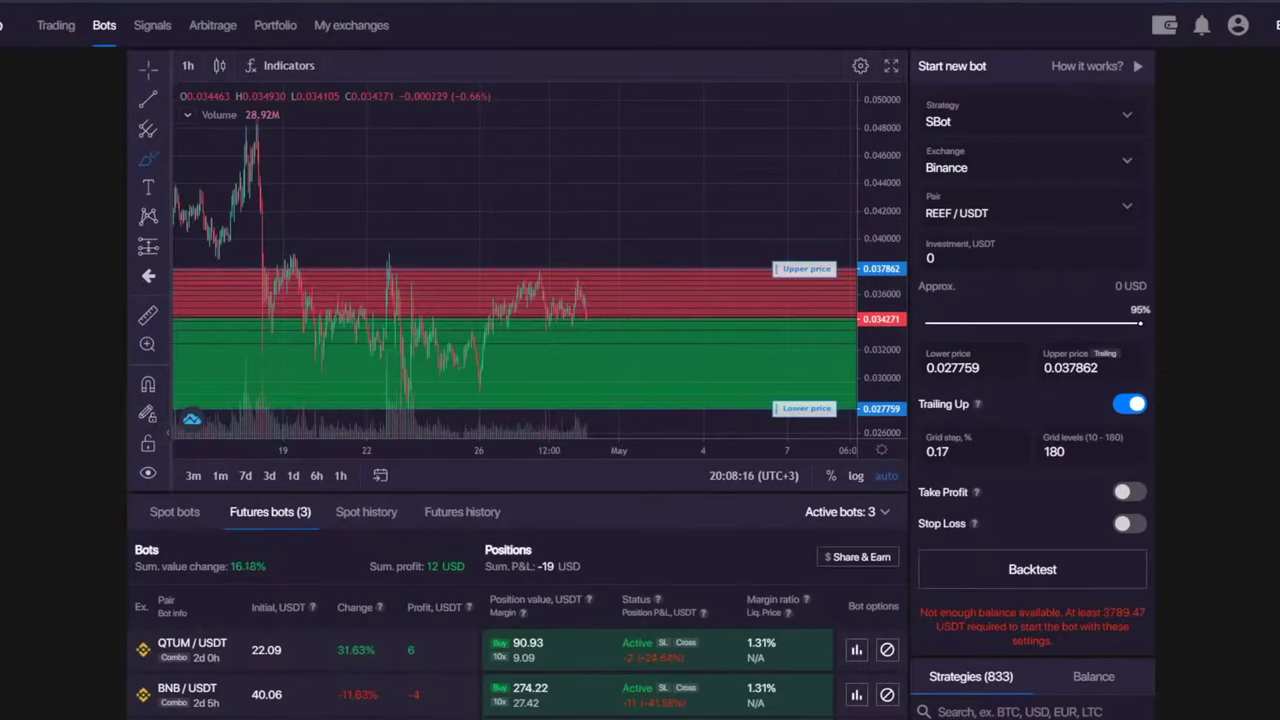
{"action": "scroll", "coordinate": [882, 193], "scroll_direction": "down", "scroll_amount": 2}
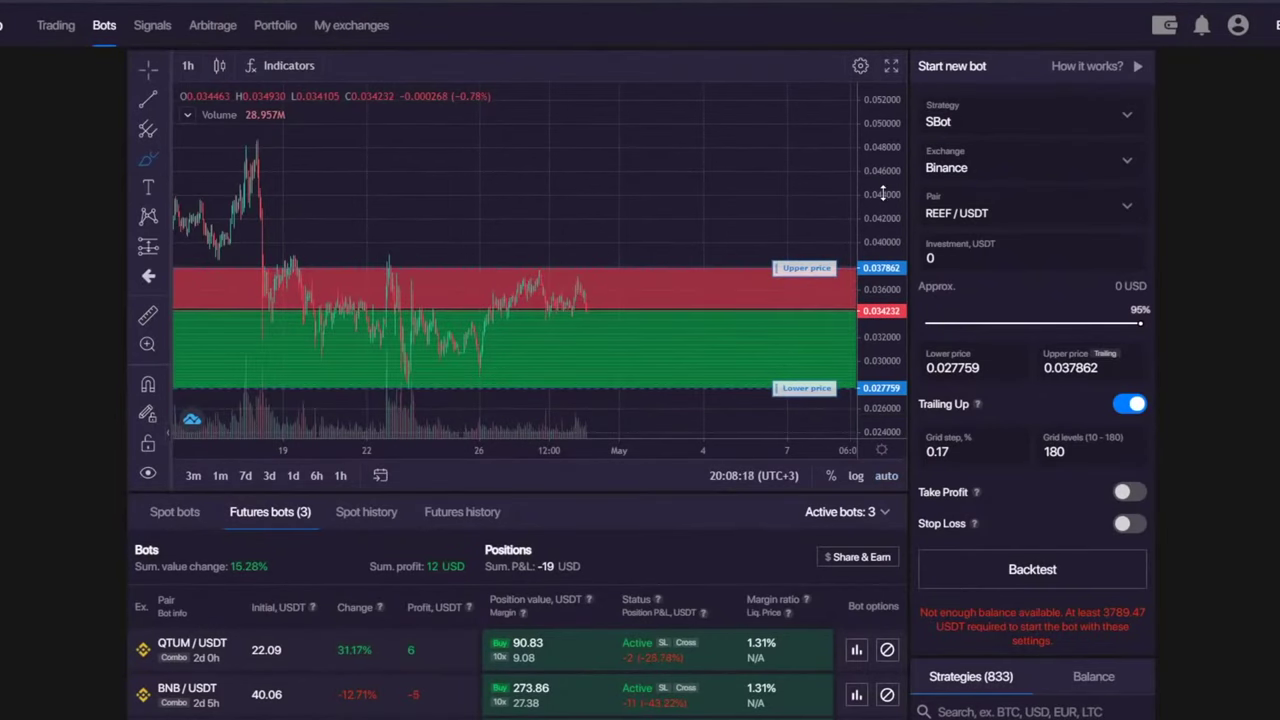
{"action": "scroll", "coordinate": [1217, 295], "scroll_direction": "down", "scroll_amount": 2}
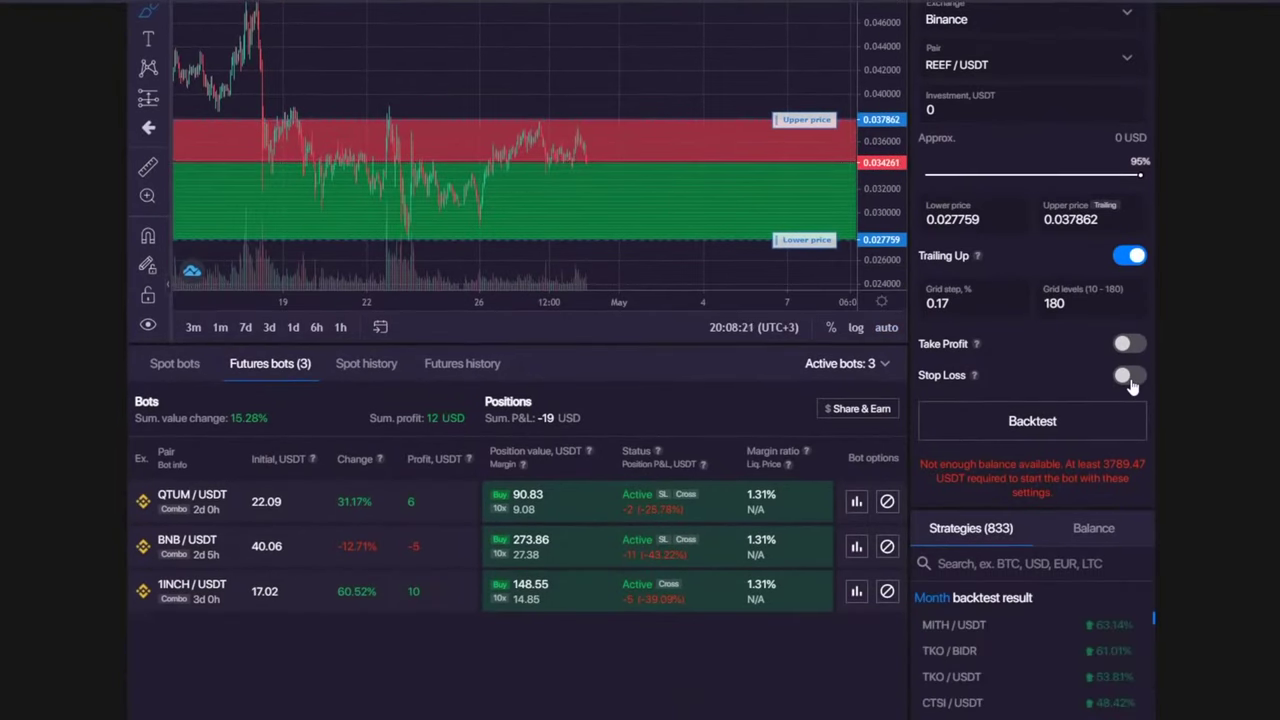
- Turn the SBot's Stop Loss option on and back off, and do the same with Take Profit
{"action": "left_click", "coordinate": [1126, 376]}
{"action": "scroll", "coordinate": [1100, 280], "scroll_direction": "up", "scroll_amount": 2}
{"action": "left_click", "coordinate": [992, 119]}
{"action": "left_click", "coordinate": [993, 119]}
{"action": "left_click", "coordinate": [994, 119]}
{"action": "left_click", "coordinate": [994, 119]}
{"action": "left_click", "coordinate": [994, 119]}
{"action": "left_click", "coordinate": [1180, 218]}
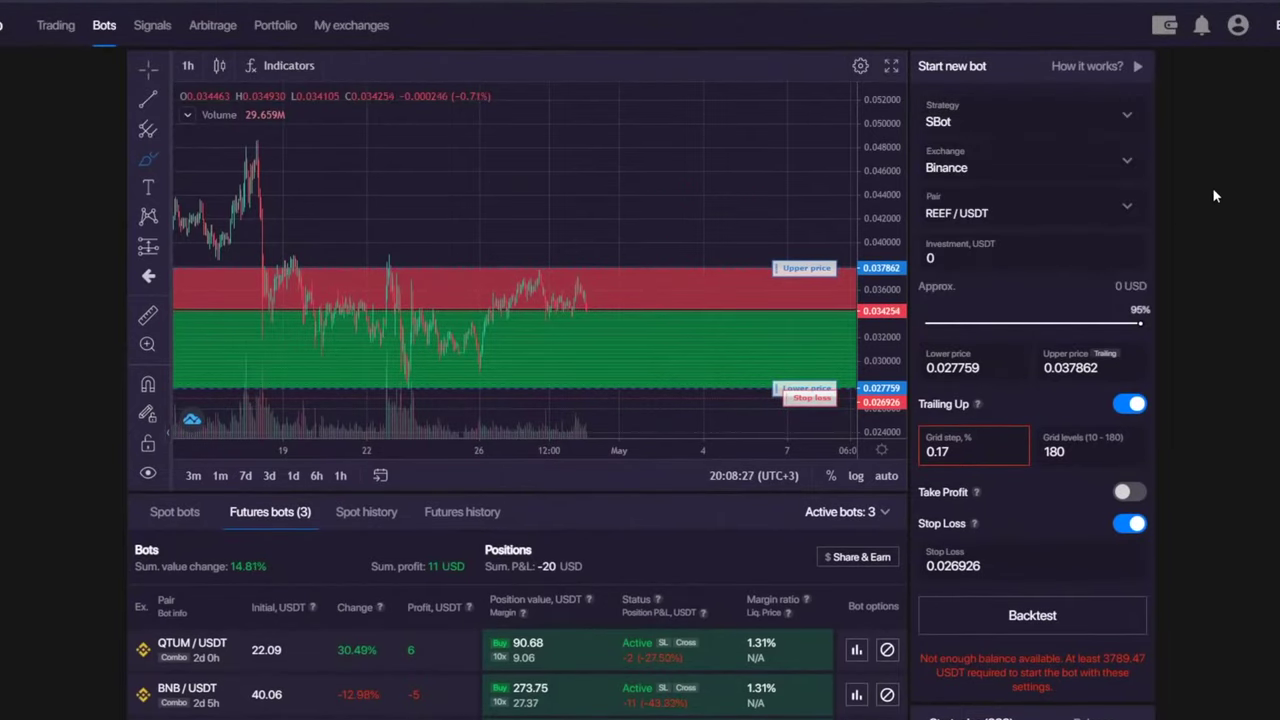
{"action": "left_click", "coordinate": [1130, 523]}
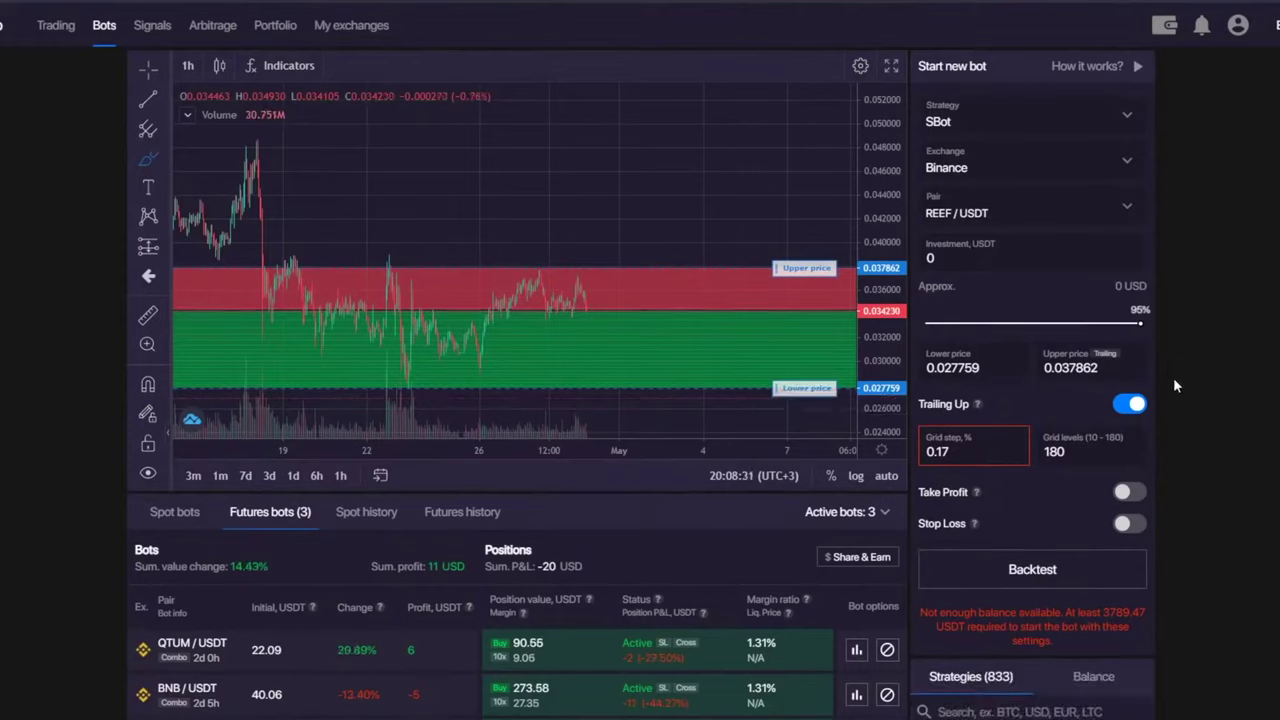
{"action": "left_click", "coordinate": [1127, 494]}
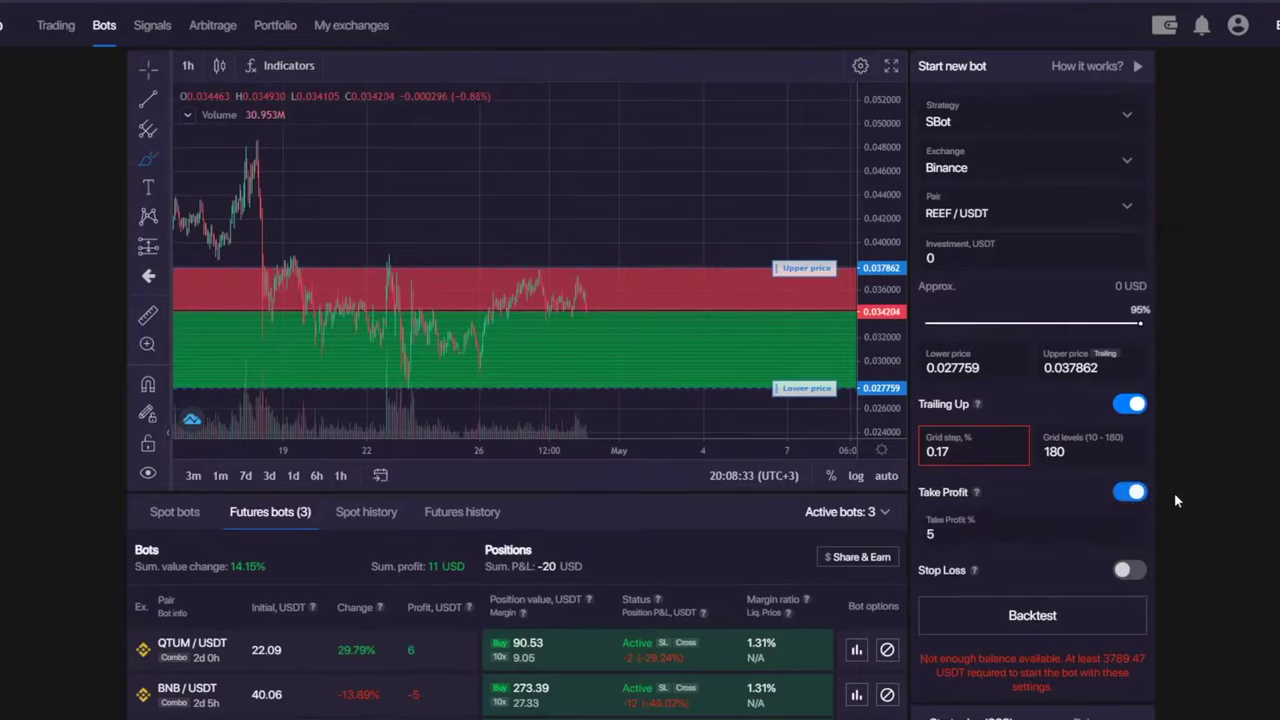
{"action": "left_click", "coordinate": [1130, 492]}
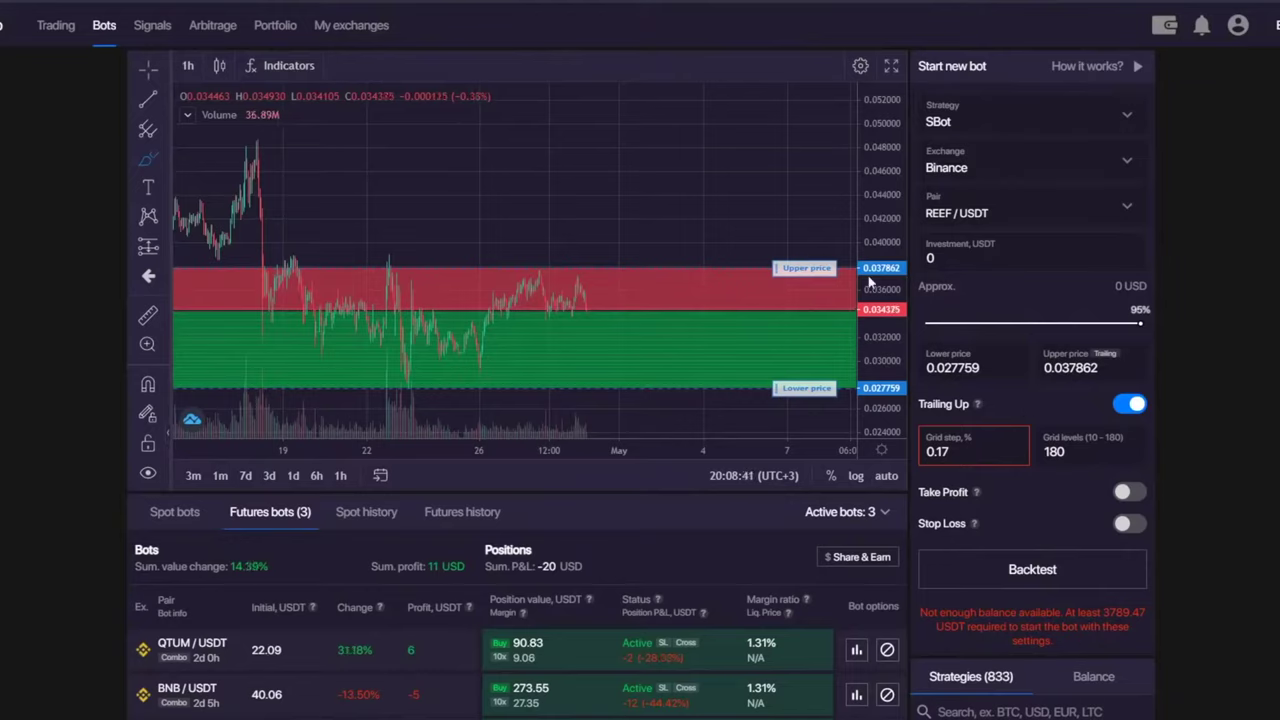
- Sketch a price path rising beyond the upper price, toggle Trailing Up off and on again, and delete the sketch
{"action": "left_click_drag", "start_coordinate": [593, 309], "coordinate": [755, 128]}
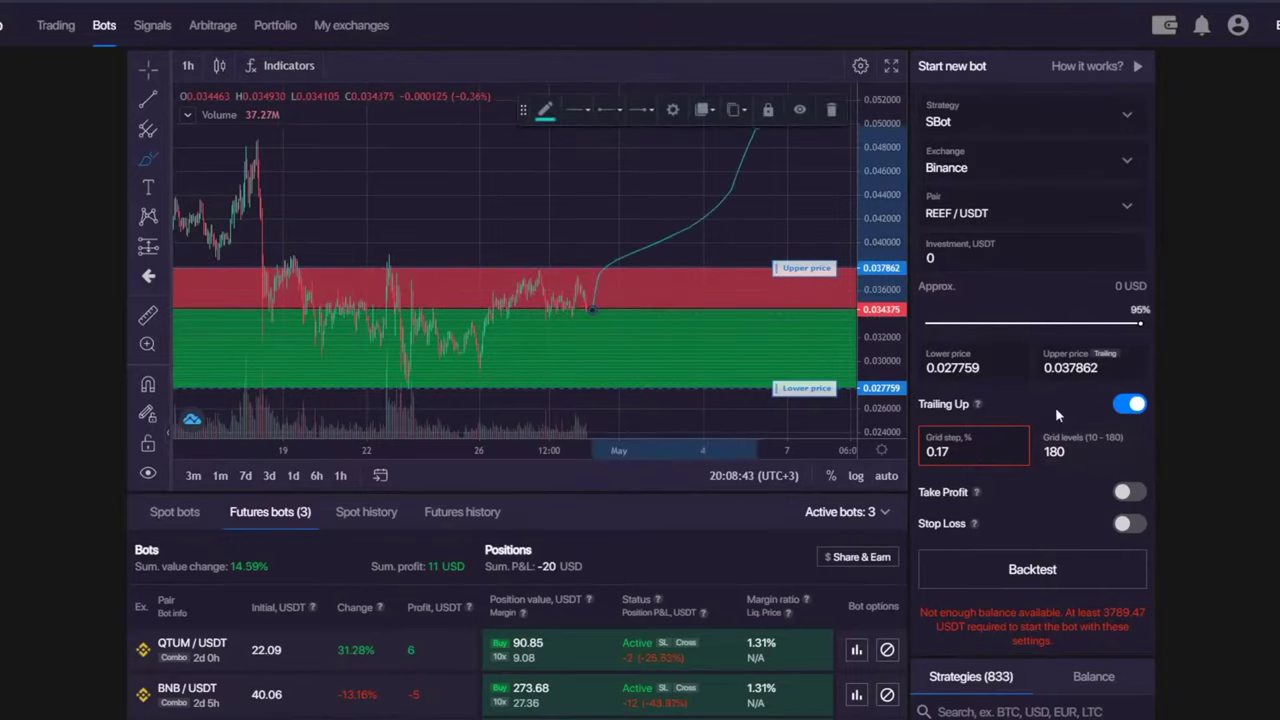
{"action": "left_click", "coordinate": [1135, 404]}
{"action": "left_click", "coordinate": [1135, 404]}
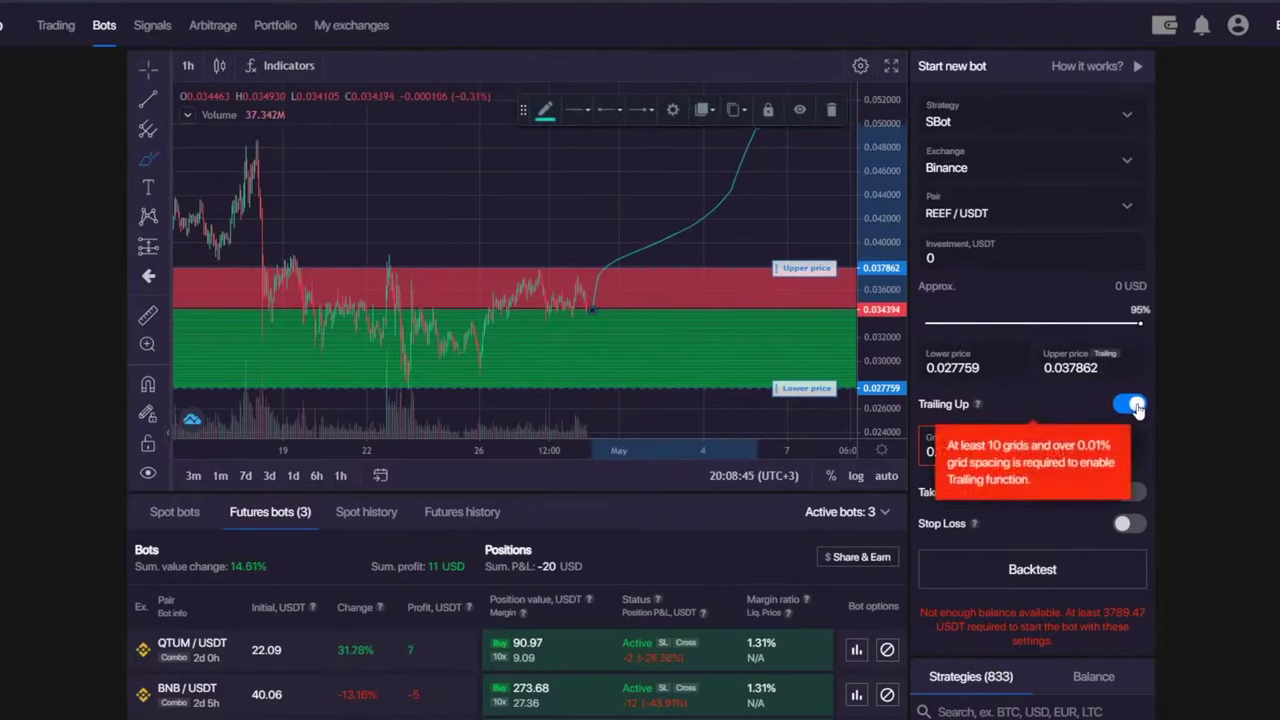
{"action": "left_click", "coordinate": [832, 112]}
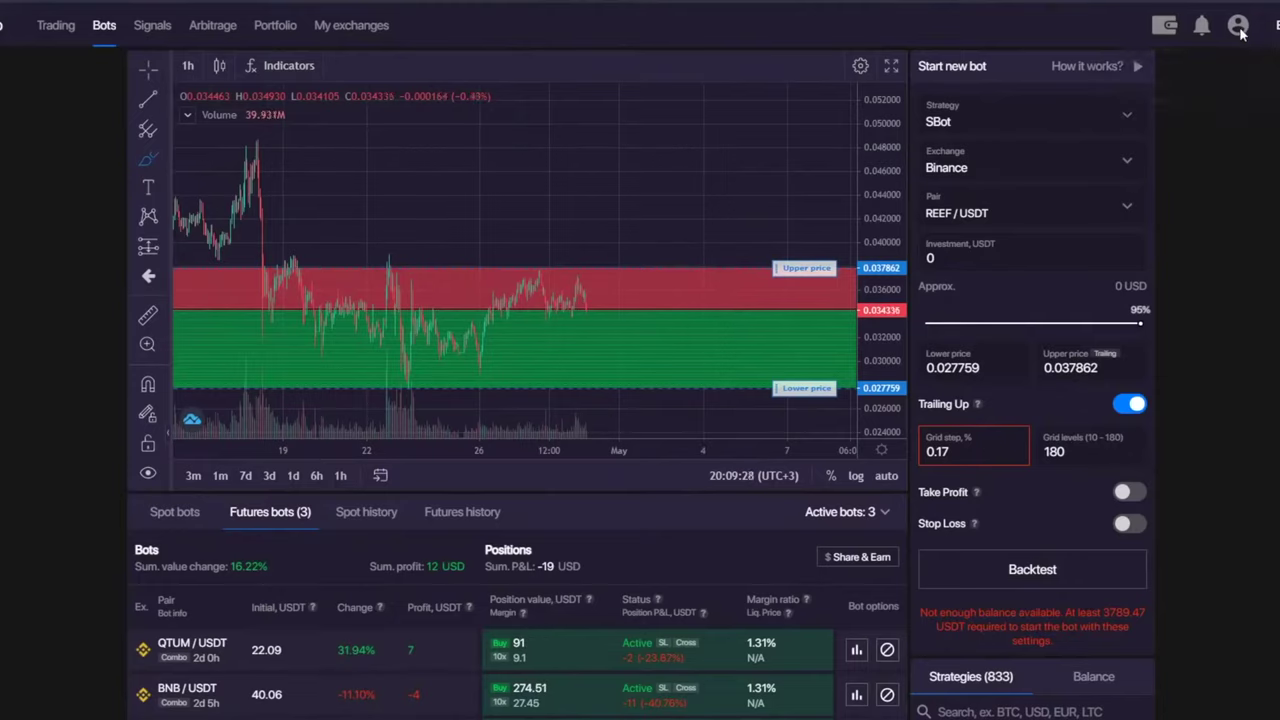
- Turn on Demo mode and look through the demo account's active spot bots and spot history
{"action": "mouse_move", "coordinate": [1239, 27]}
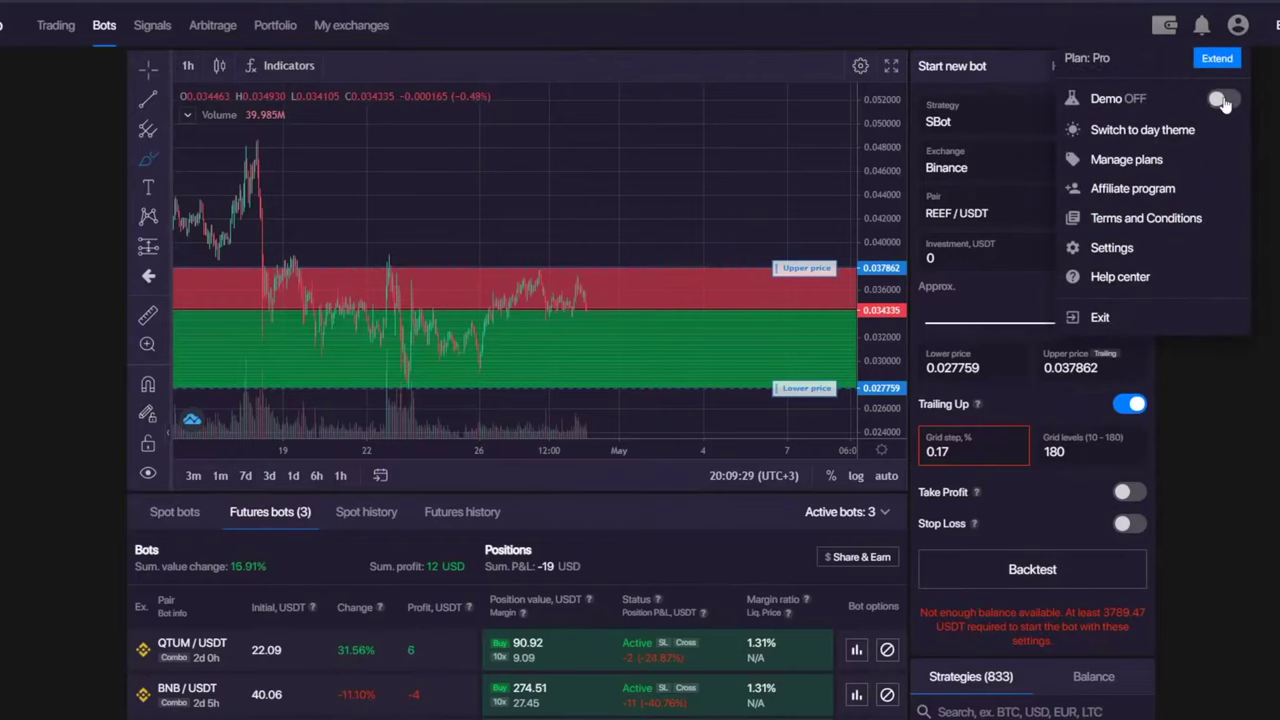
{"action": "left_click", "coordinate": [1220, 100]}
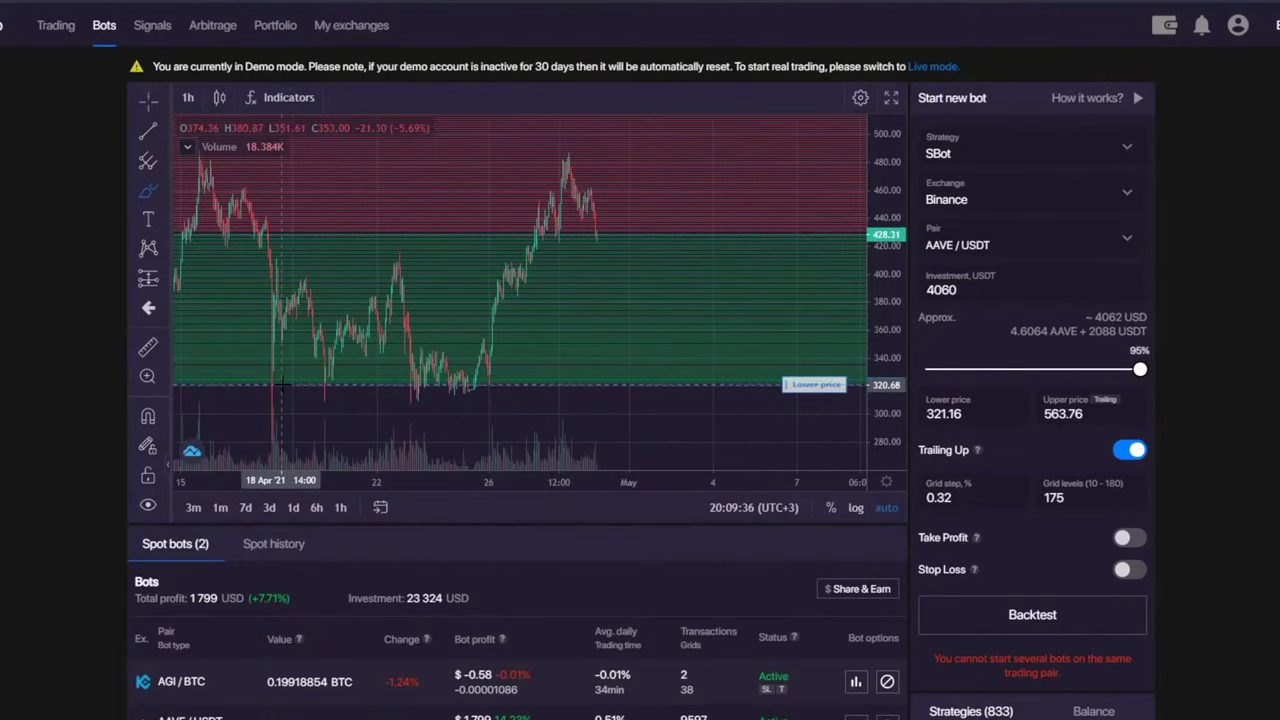
{"action": "scroll", "coordinate": [283, 383], "scroll_direction": "down", "scroll_amount": 2}
{"action": "scroll", "coordinate": [328, 536], "scroll_direction": "down", "scroll_amount": 3}
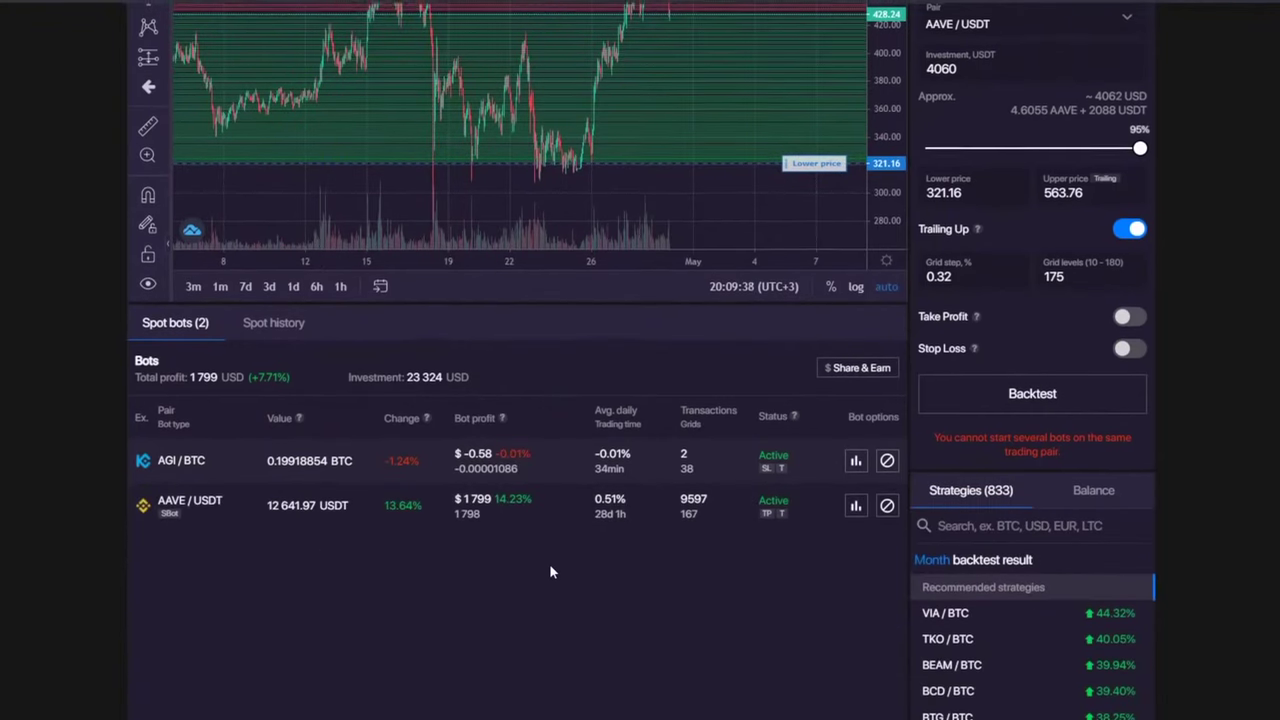
{"action": "scroll", "coordinate": [548, 540], "scroll_direction": "up", "scroll_amount": 1}
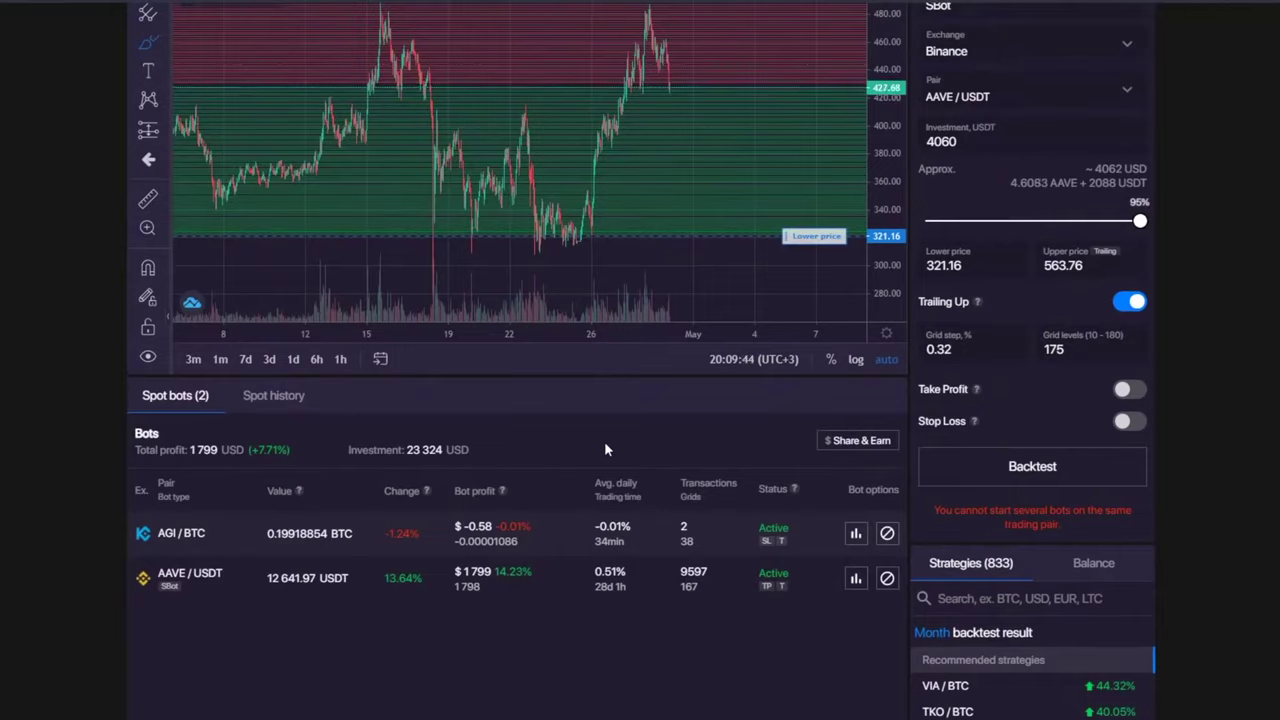
{"action": "left_click", "coordinate": [272, 398]}
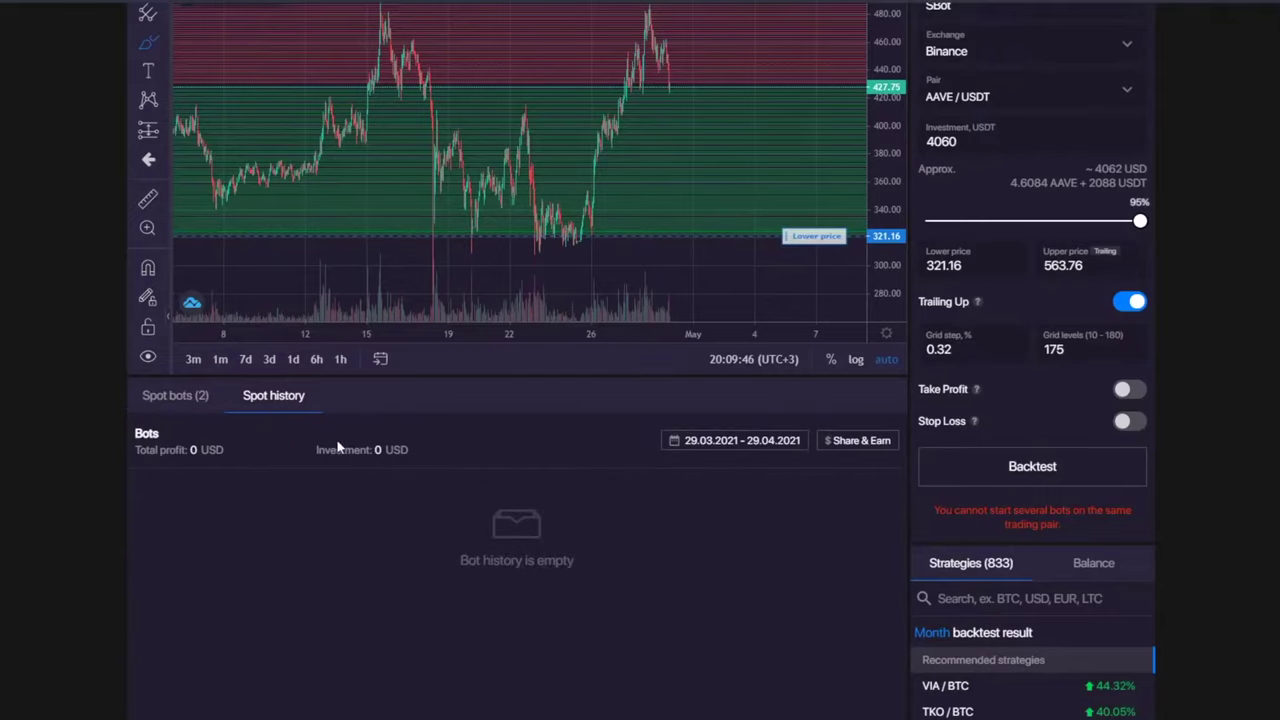
{"action": "left_click", "coordinate": [195, 409]}
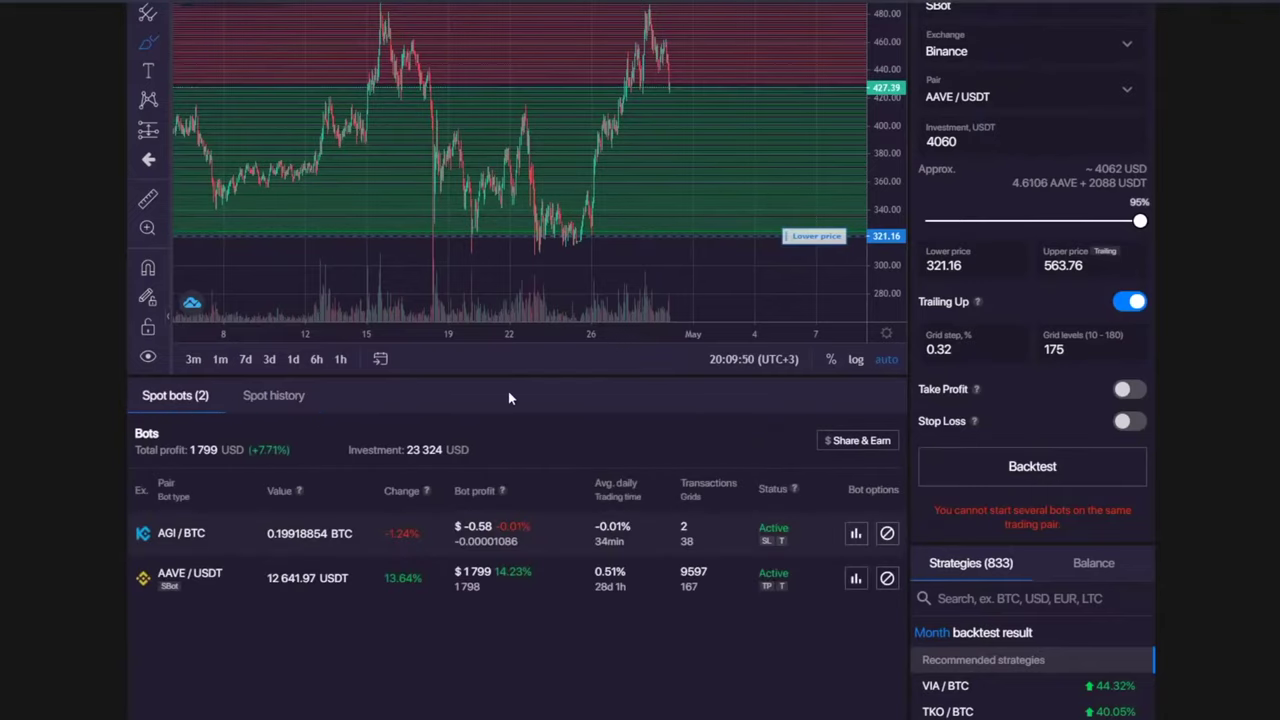
- Turn off Demo mode and show the closed combo bots in the Futures history
{"action": "scroll", "coordinate": [508, 398], "scroll_direction": "up", "scroll_amount": 3}
{"action": "left_click", "coordinate": [1238, 25]}
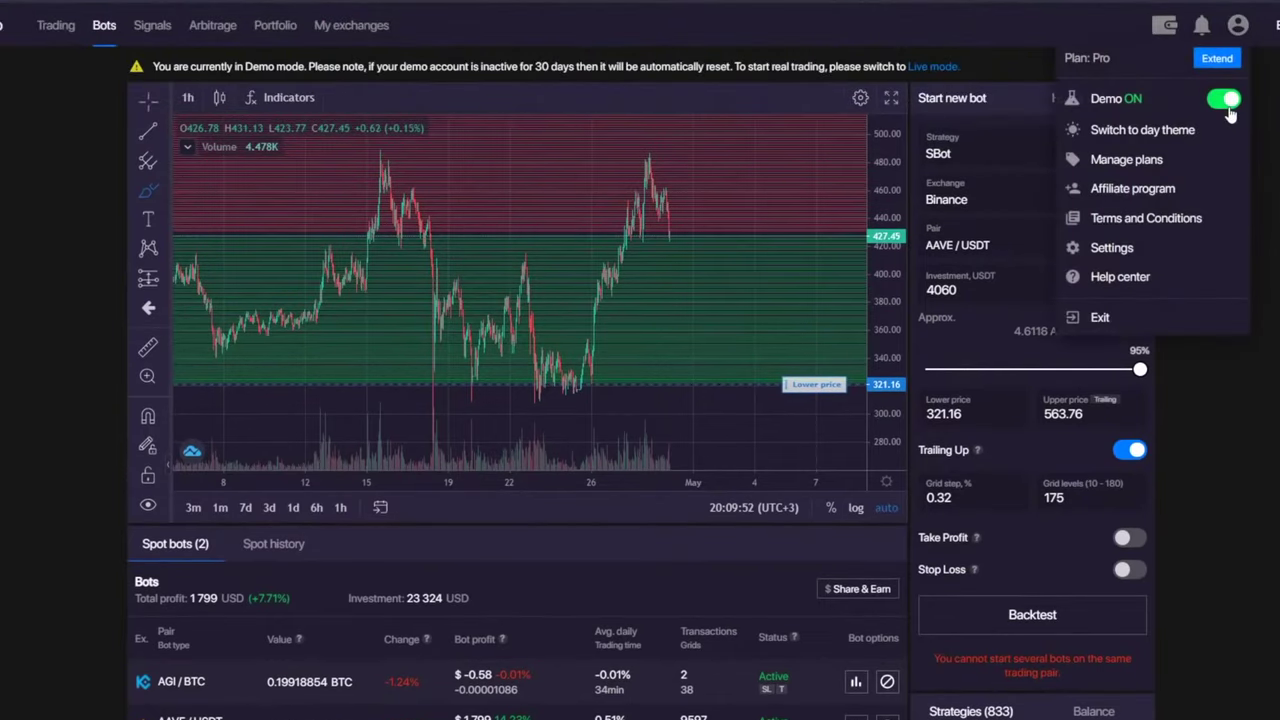
{"action": "left_click", "coordinate": [1228, 100]}
{"action": "left_click", "coordinate": [266, 522]}
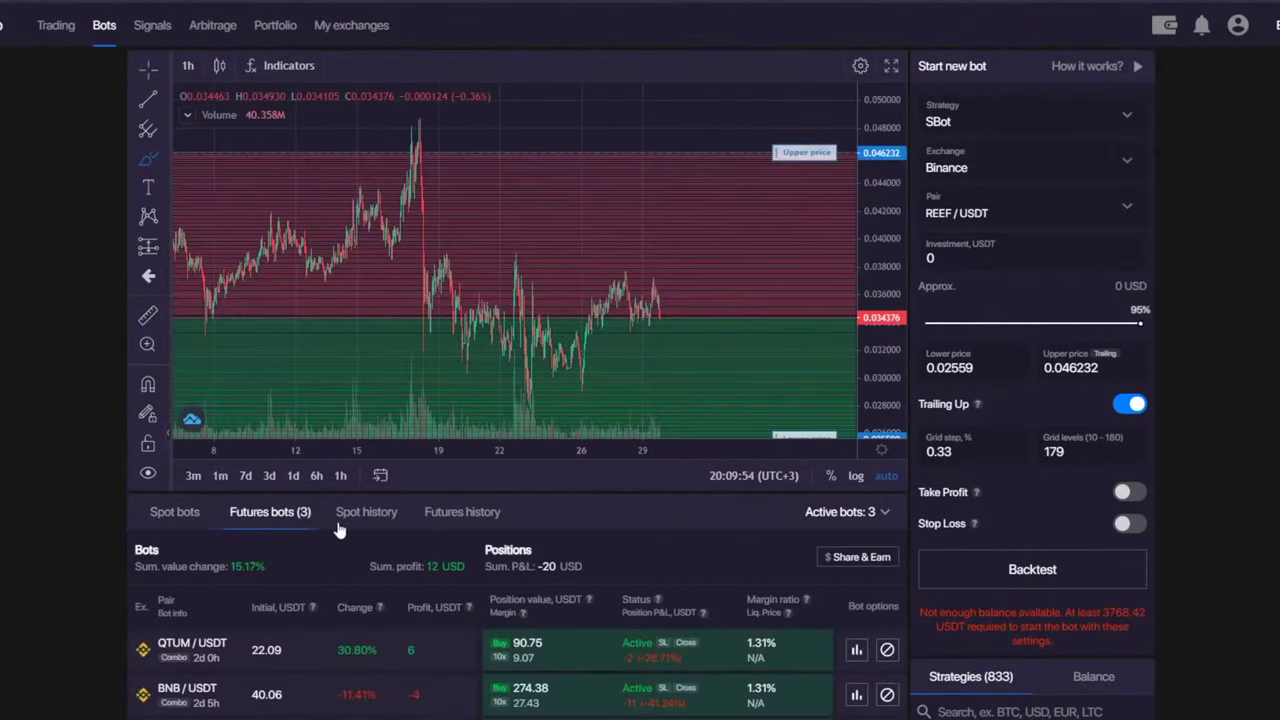
{"action": "left_click", "coordinate": [462, 511]}
{"action": "scroll", "coordinate": [430, 520], "scroll_direction": "down", "scroll_amount": 5}
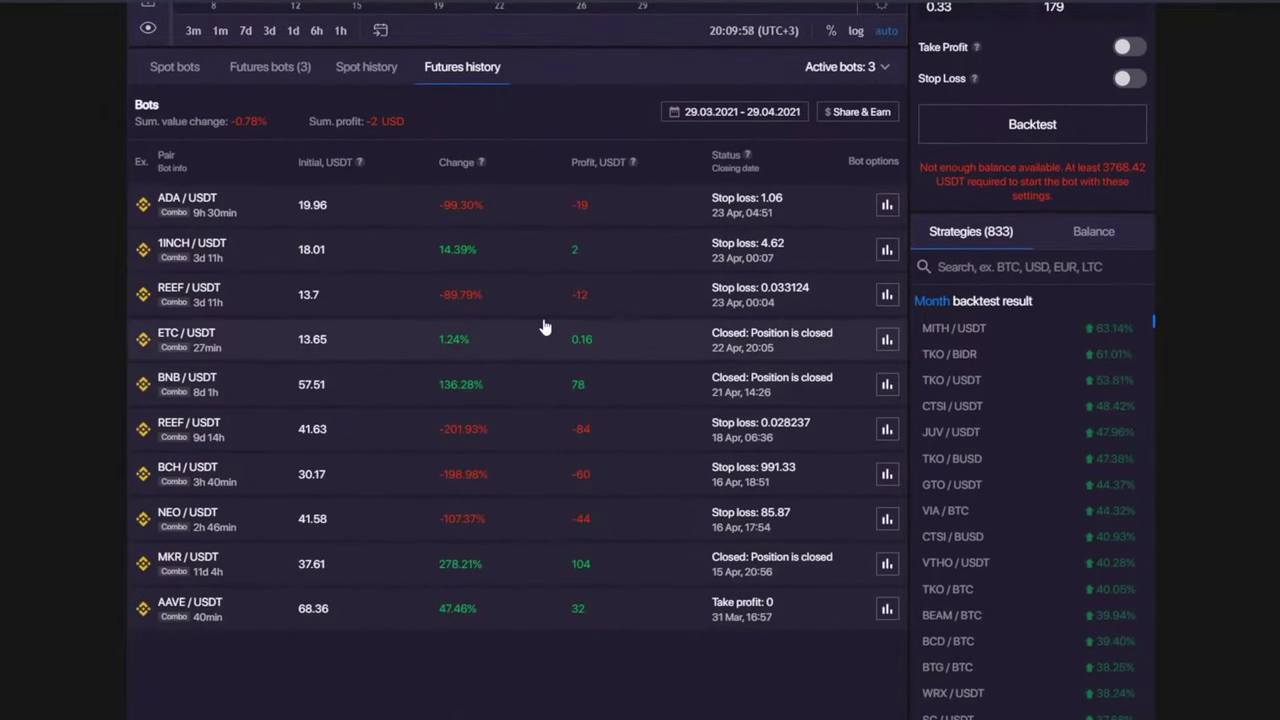
{"action": "scroll", "coordinate": [544, 327], "scroll_direction": "up", "scroll_amount": 1}
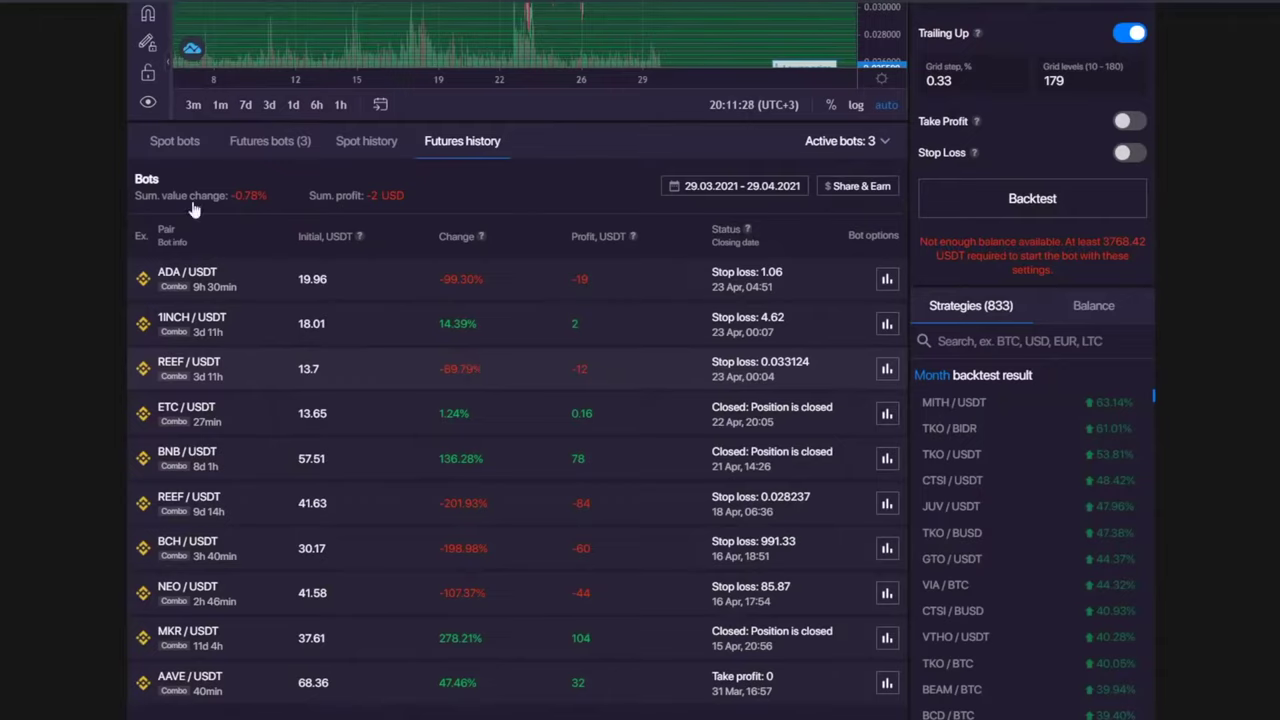
- Show the details of the closed ADA/USDT combo bot in the Futures history and close them again
{"action": "scroll", "coordinate": [107, 198], "scroll_direction": "up", "scroll_amount": 2}
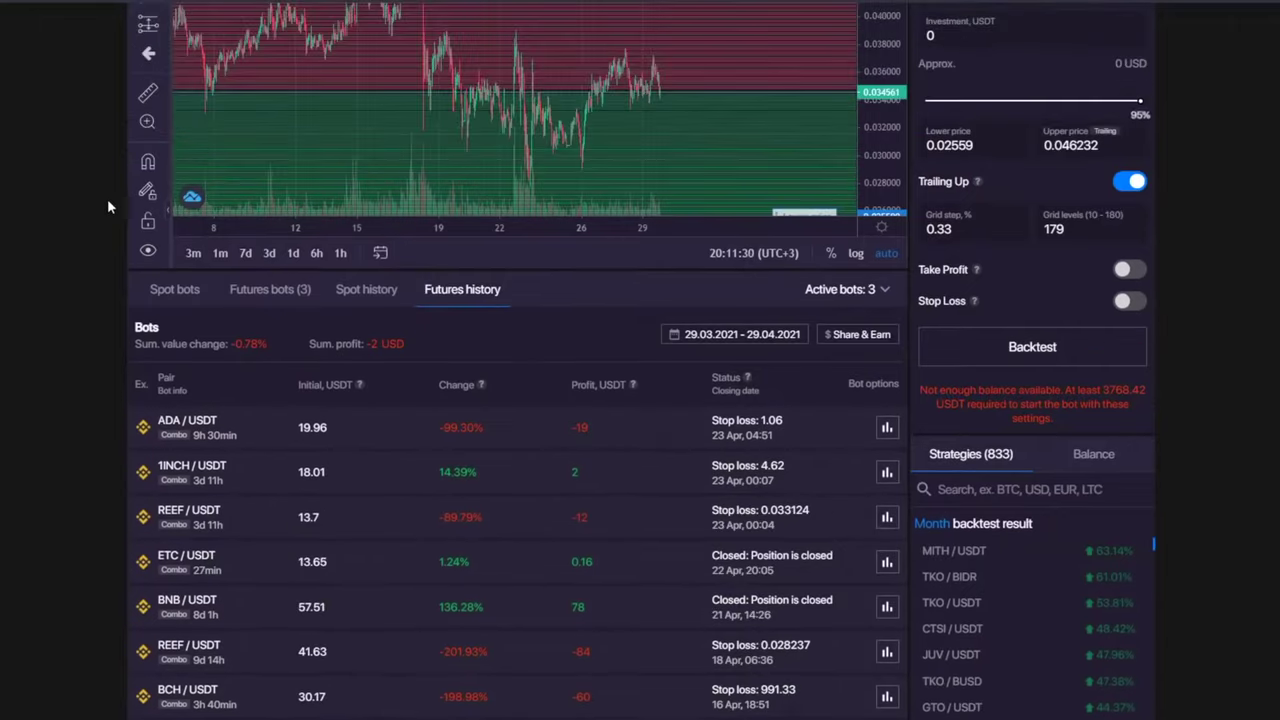
{"action": "scroll", "coordinate": [540, 314], "scroll_direction": "up", "scroll_amount": 2}
{"action": "scroll", "coordinate": [592, 489], "scroll_direction": "down", "scroll_amount": 5}
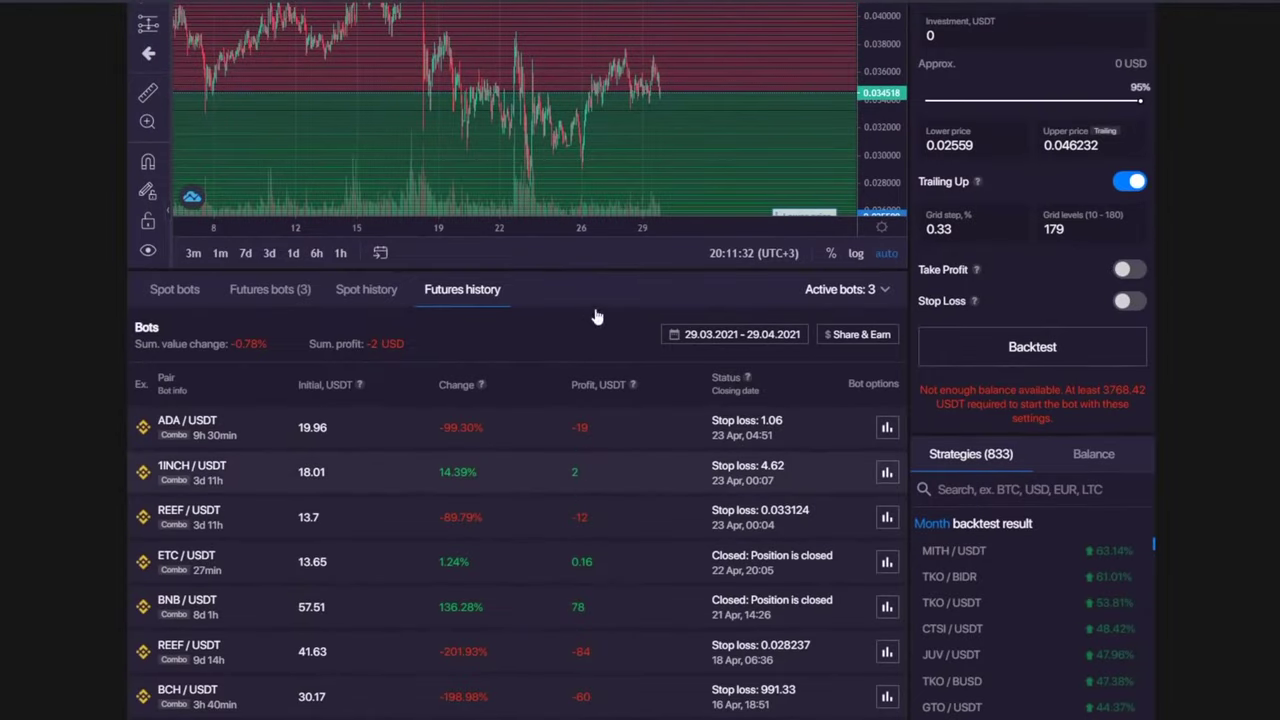
{"action": "left_click", "coordinate": [886, 138]}
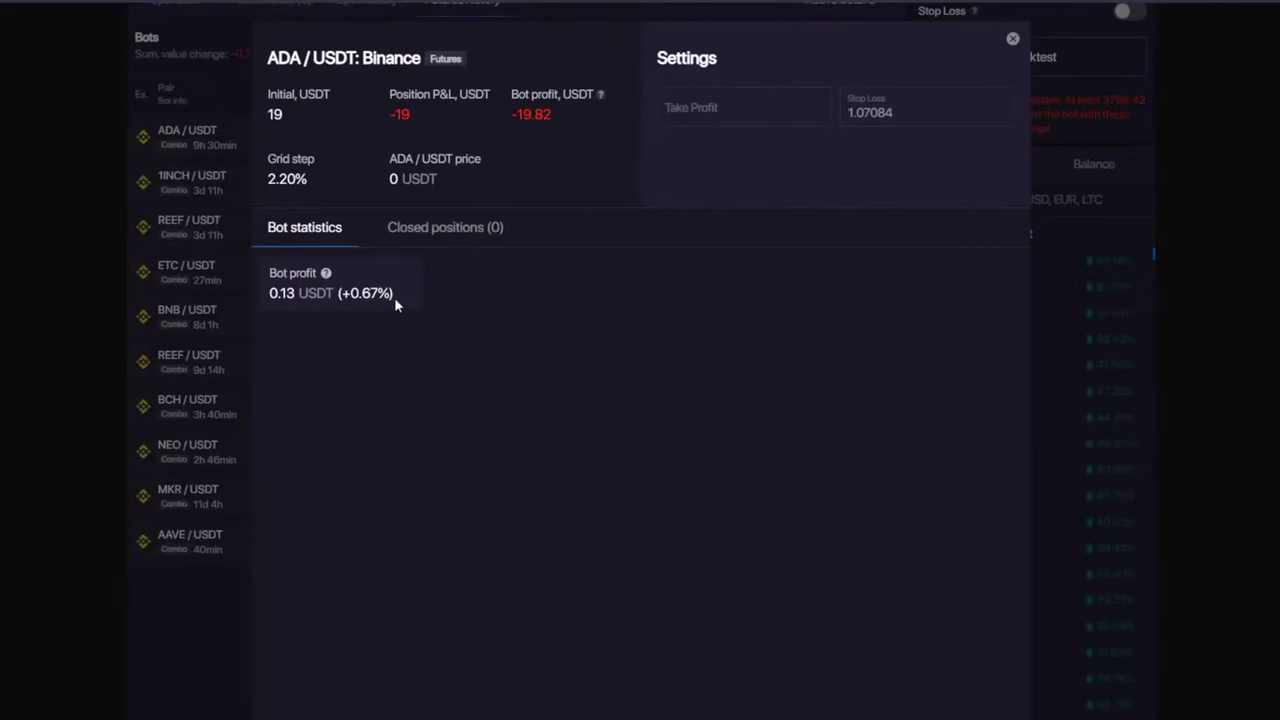
{"action": "left_click", "coordinate": [1012, 39]}
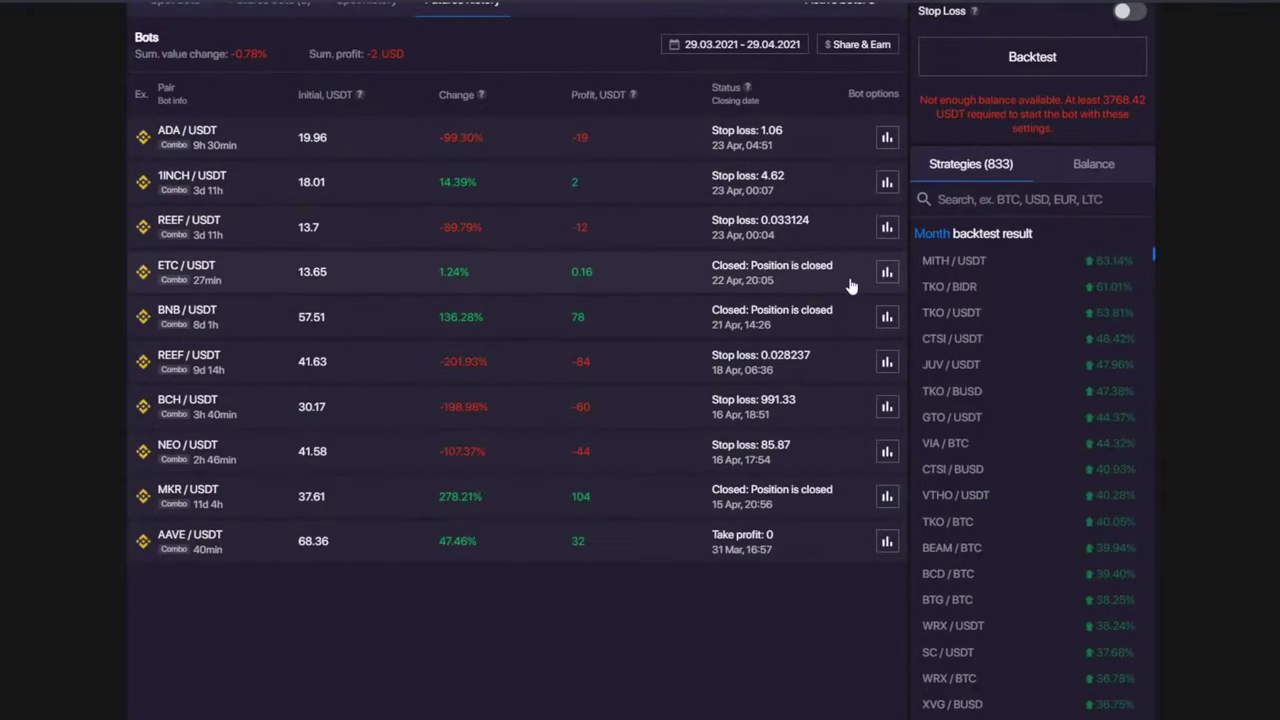
- Check the statistics and closed positions of the closed ETC/USDT combo bot, and close its details
{"action": "left_click", "coordinate": [889, 270]}
{"action": "left_click", "coordinate": [460, 227]}
{"action": "left_click", "coordinate": [309, 232]}
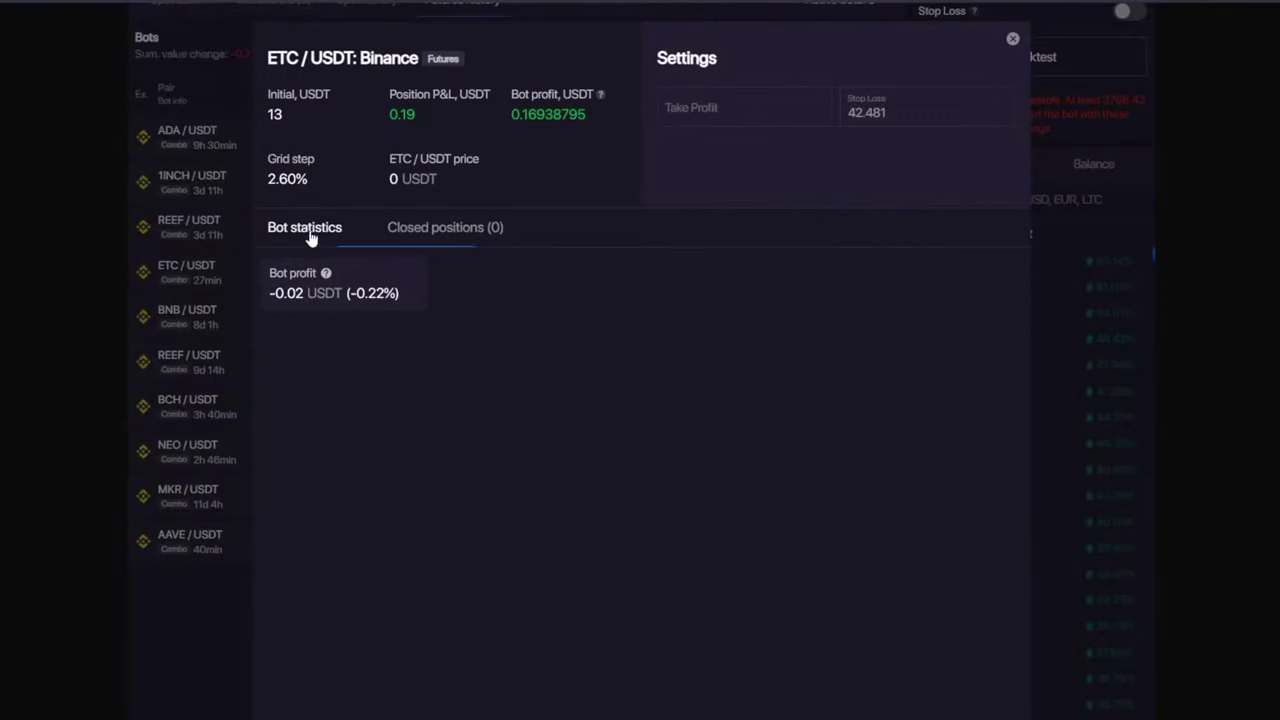
{"action": "left_click", "coordinate": [443, 238]}
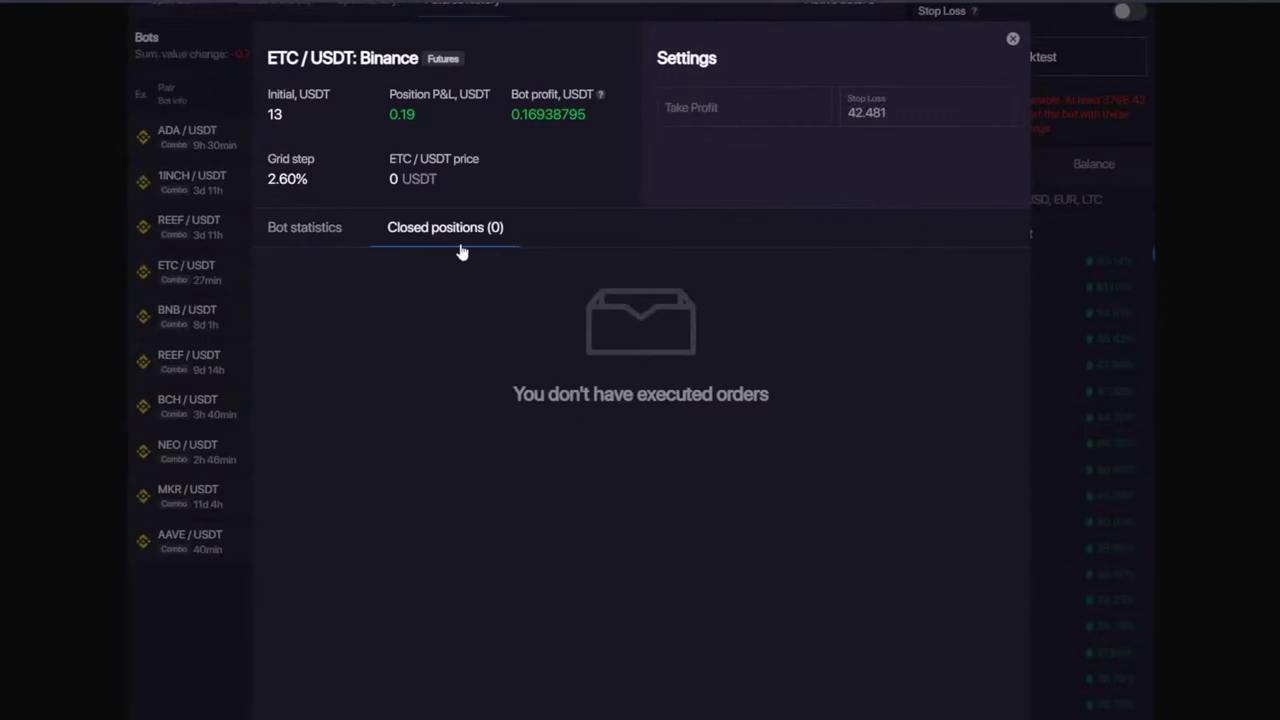
{"action": "left_click", "coordinate": [1012, 39]}
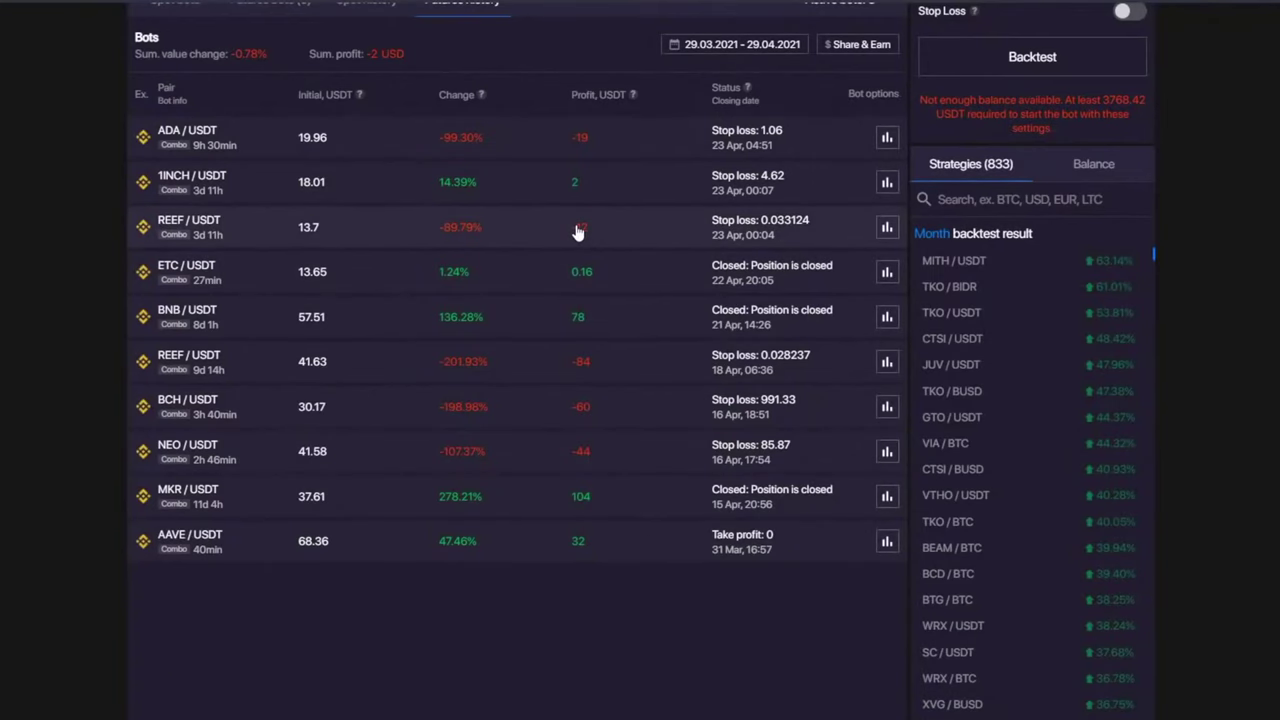
- Check the details of the REEF/USDT combo bot closed on 23 Apr, and show the list of active Futures bots
{"action": "left_click", "coordinate": [887, 227]}
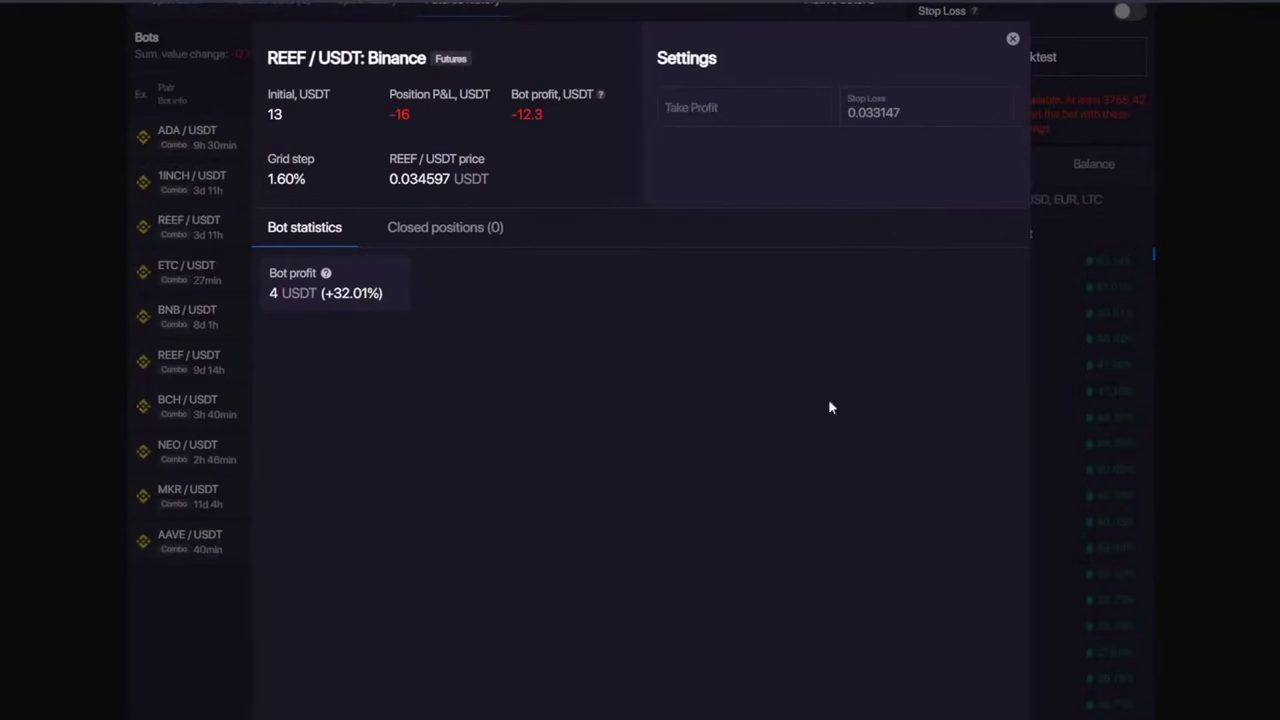
{"action": "left_click", "coordinate": [1013, 40]}
{"action": "scroll", "coordinate": [649, 640], "scroll_direction": "up", "scroll_amount": 3}
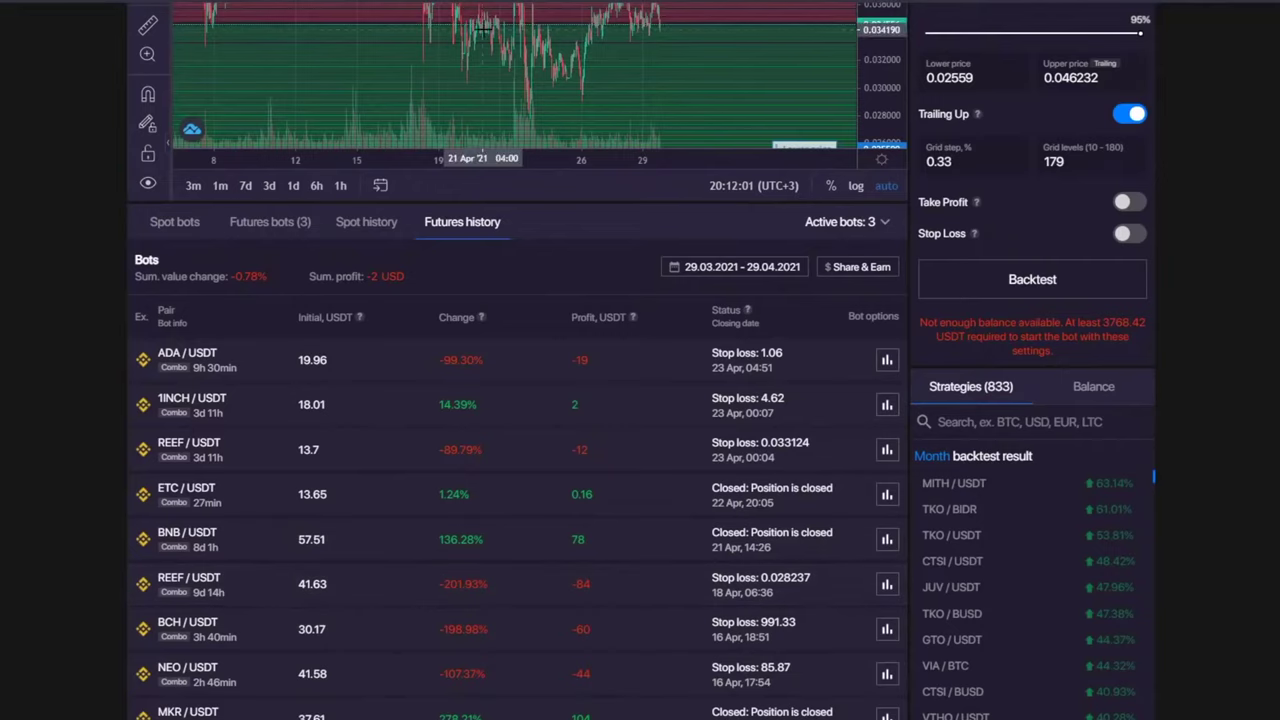
{"action": "scroll", "coordinate": [483, 100], "scroll_direction": "up", "scroll_amount": 5}
{"action": "scroll", "coordinate": [573, 409], "scroll_direction": "up", "scroll_amount": 2}
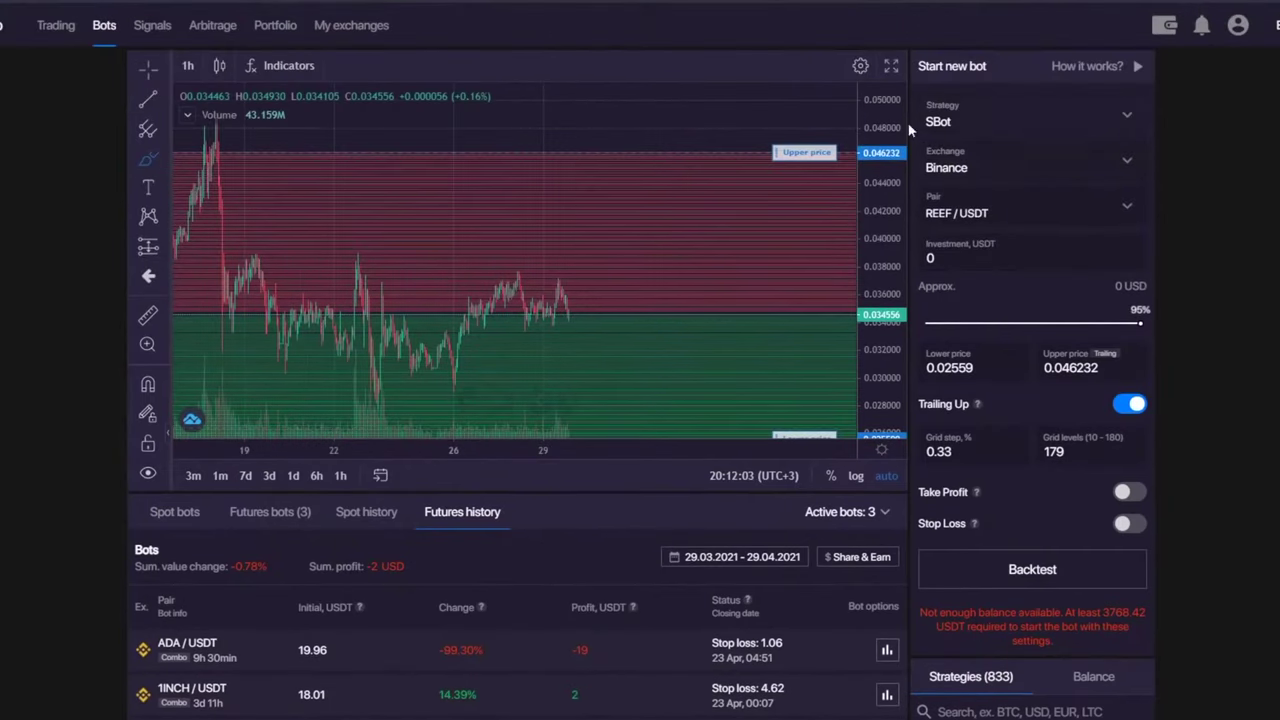
{"action": "left_click", "coordinate": [262, 511]}
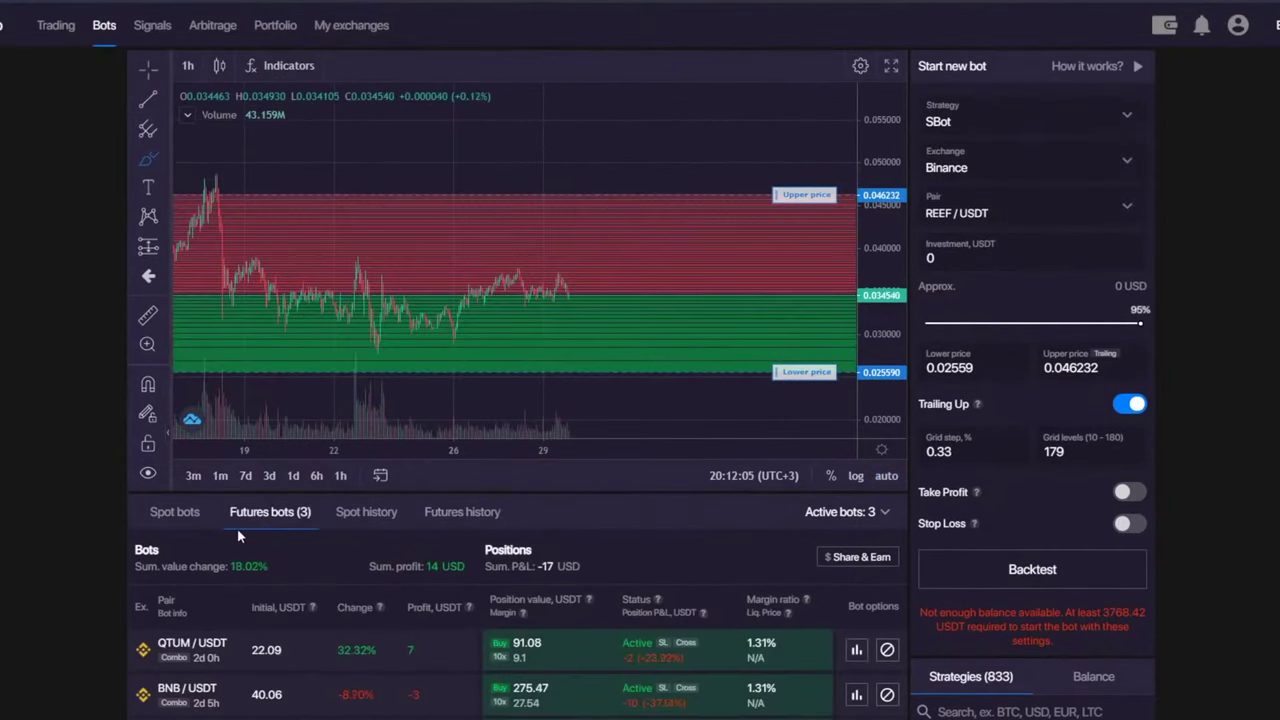
{"action": "scroll", "coordinate": [36, 500], "scroll_direction": "down", "scroll_amount": 2}
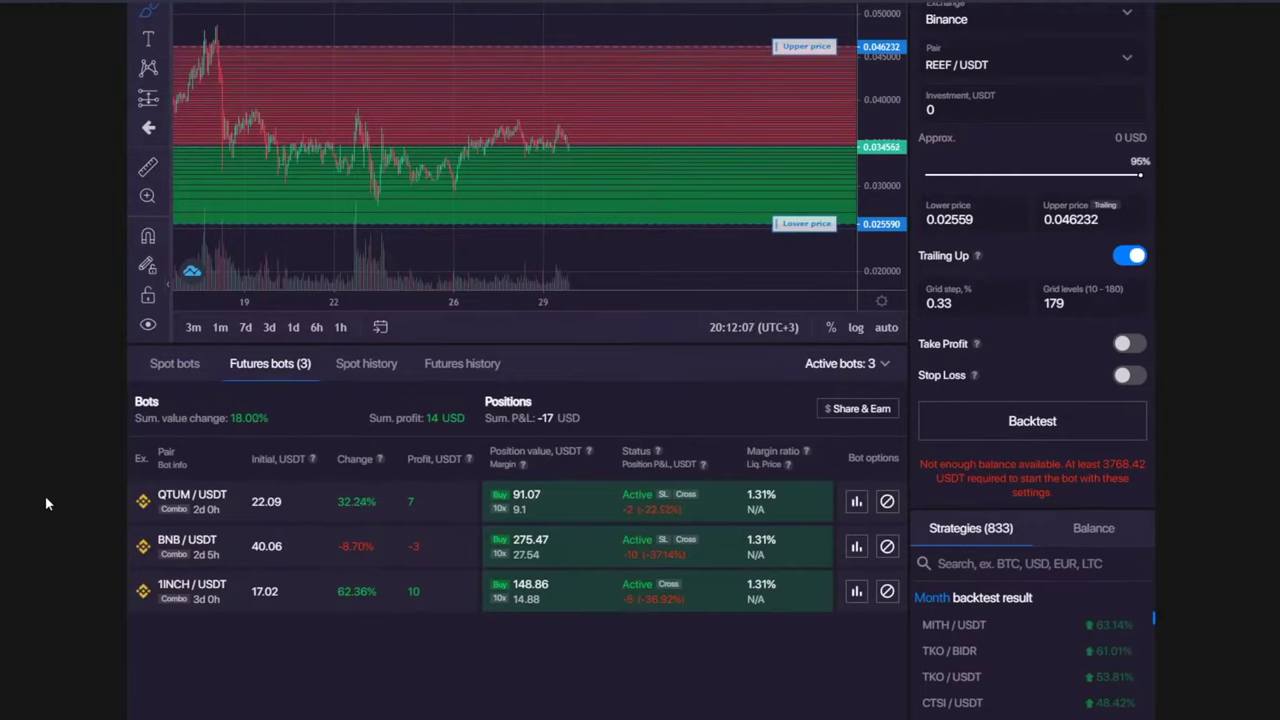
- Set the SBot's grid step to 2%, and change its grid levels to 10
{"action": "double_click", "coordinate": [938, 303]}
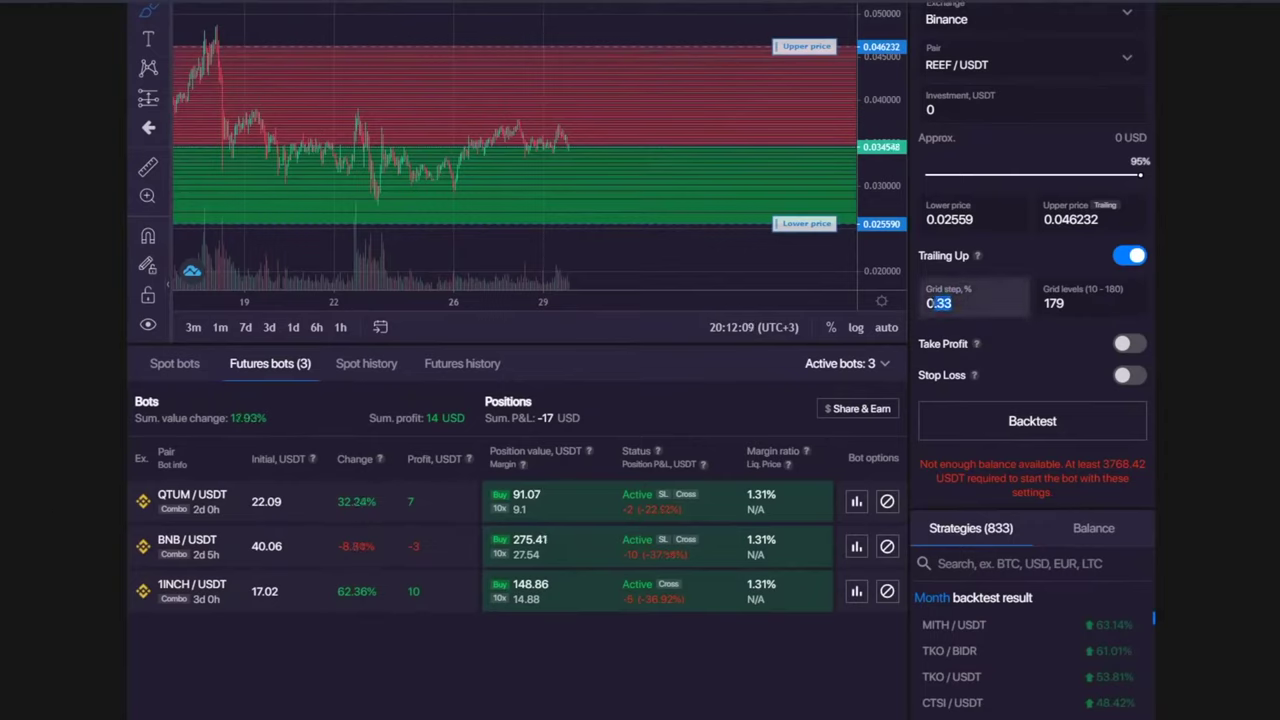
{"action": "type", "text": "33"}
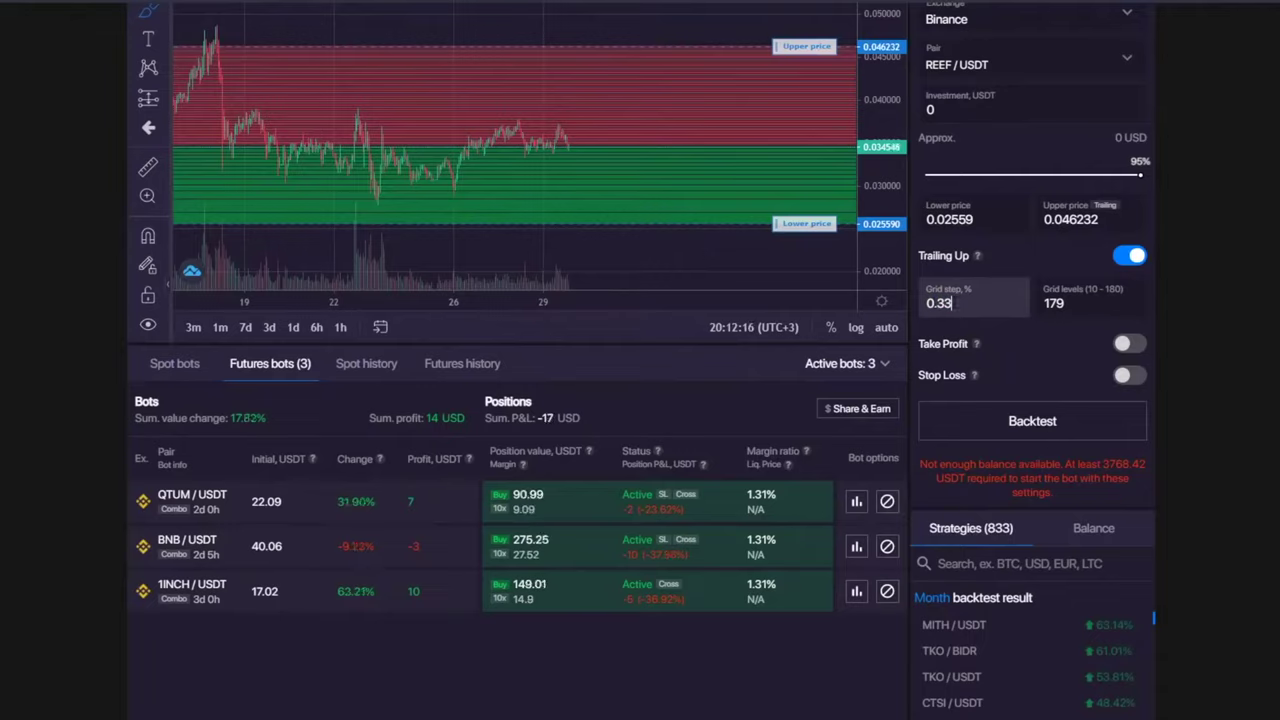
{"action": "key", "text": "ctrl+a"}
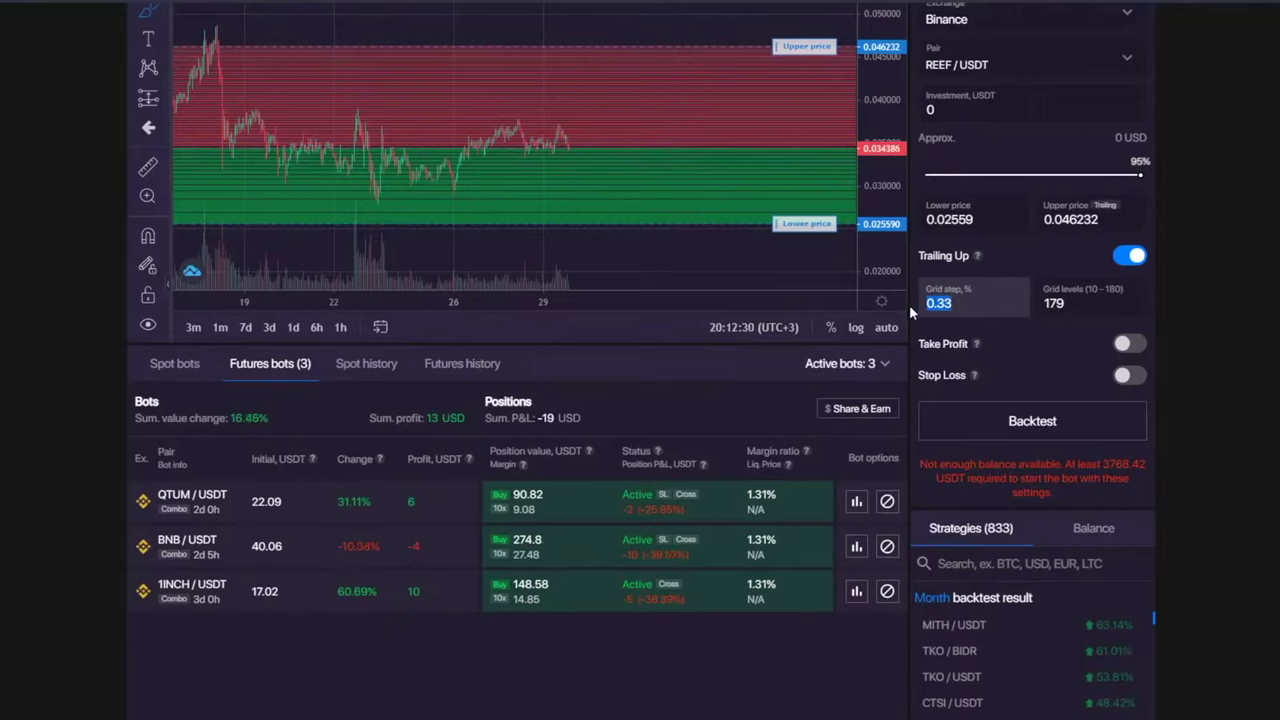
{"action": "type", "text": "2"}
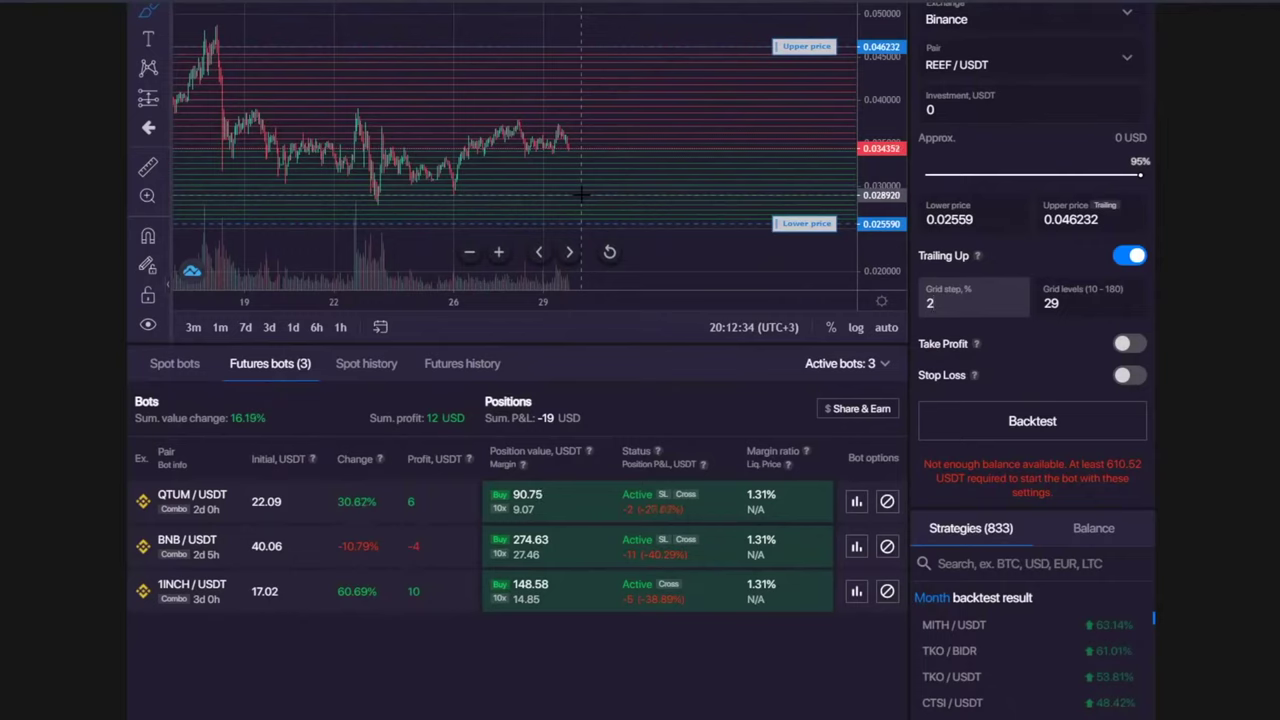
{"action": "scroll", "coordinate": [582, 195], "scroll_direction": "down", "scroll_amount": 3}
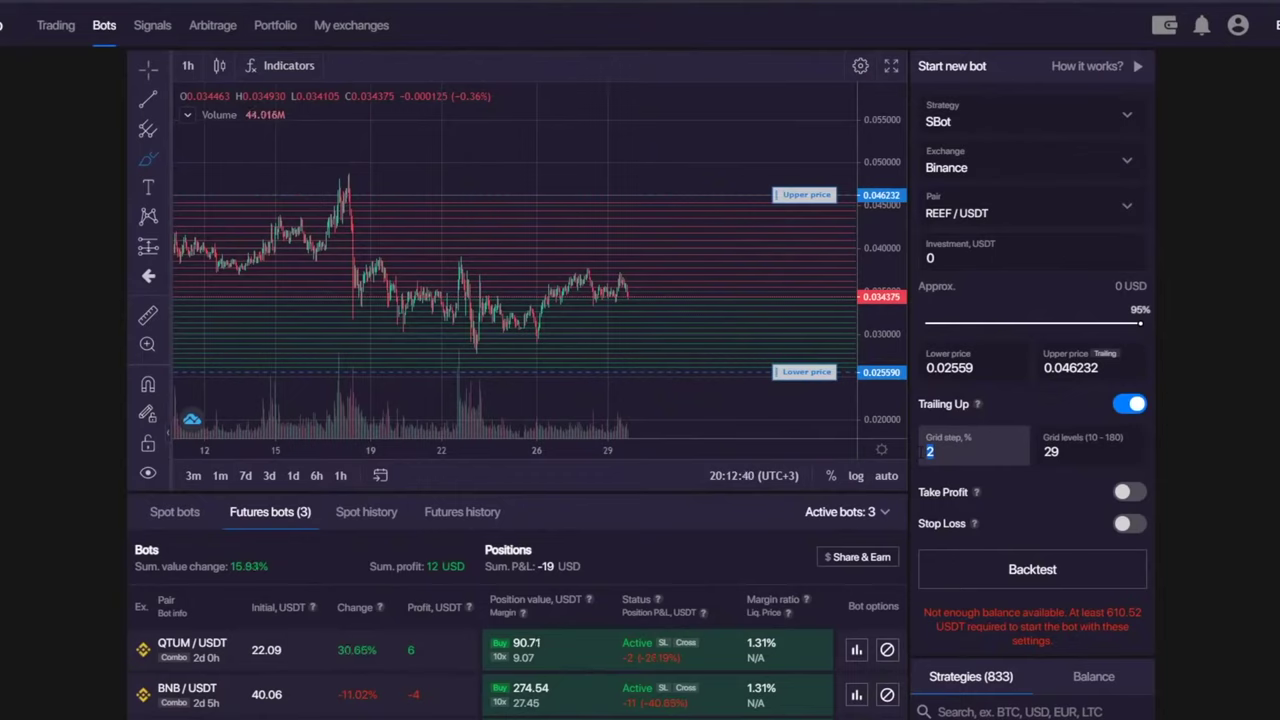
{"action": "key", "text": "Tab"}
{"action": "type", "text": "10"}
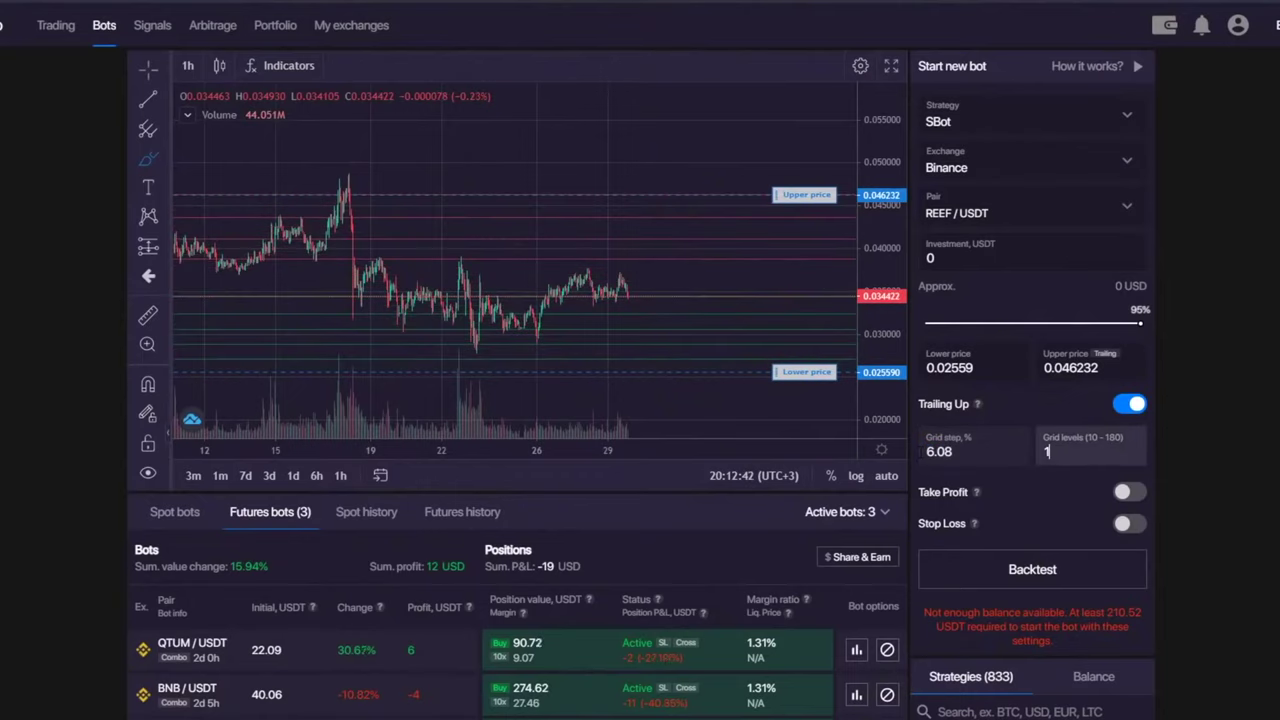
- Set the SBot's grid step to 1%
{"action": "left_click_drag", "start_coordinate": [960, 451], "coordinate": [909, 446]}
{"action": "type", "text": "1"}
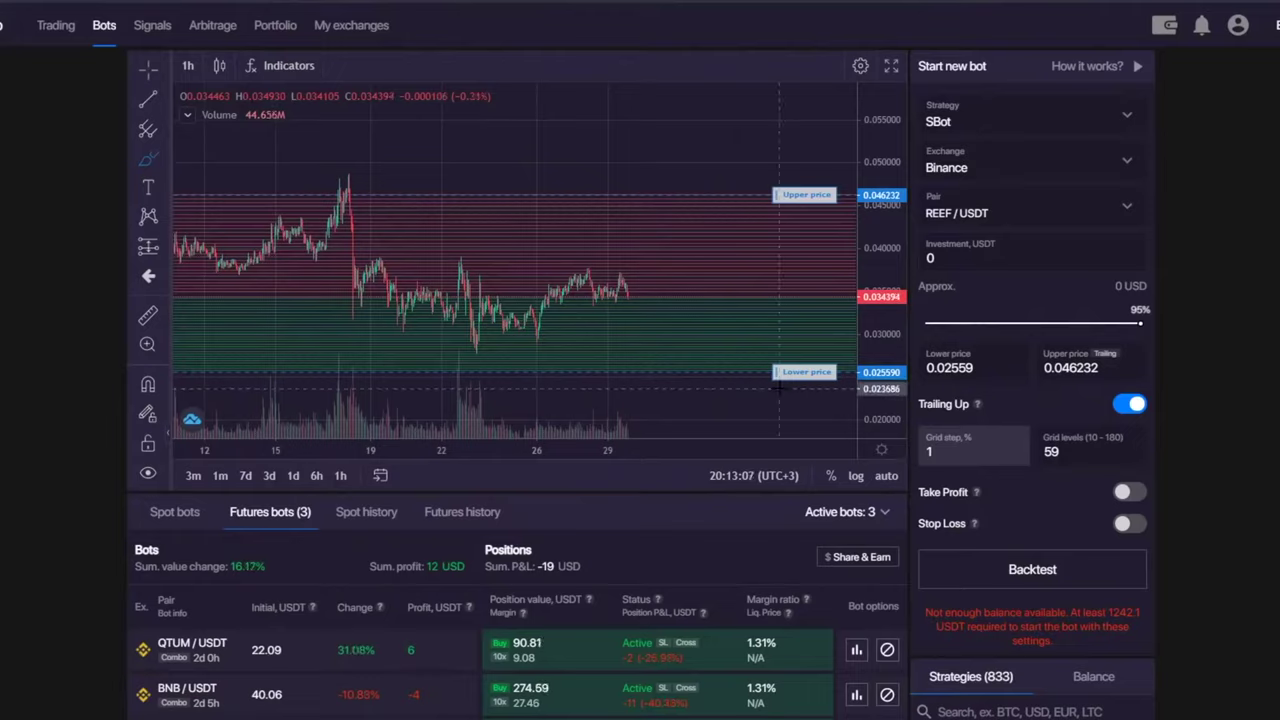
{"action": "double_click", "coordinate": [970, 447]}
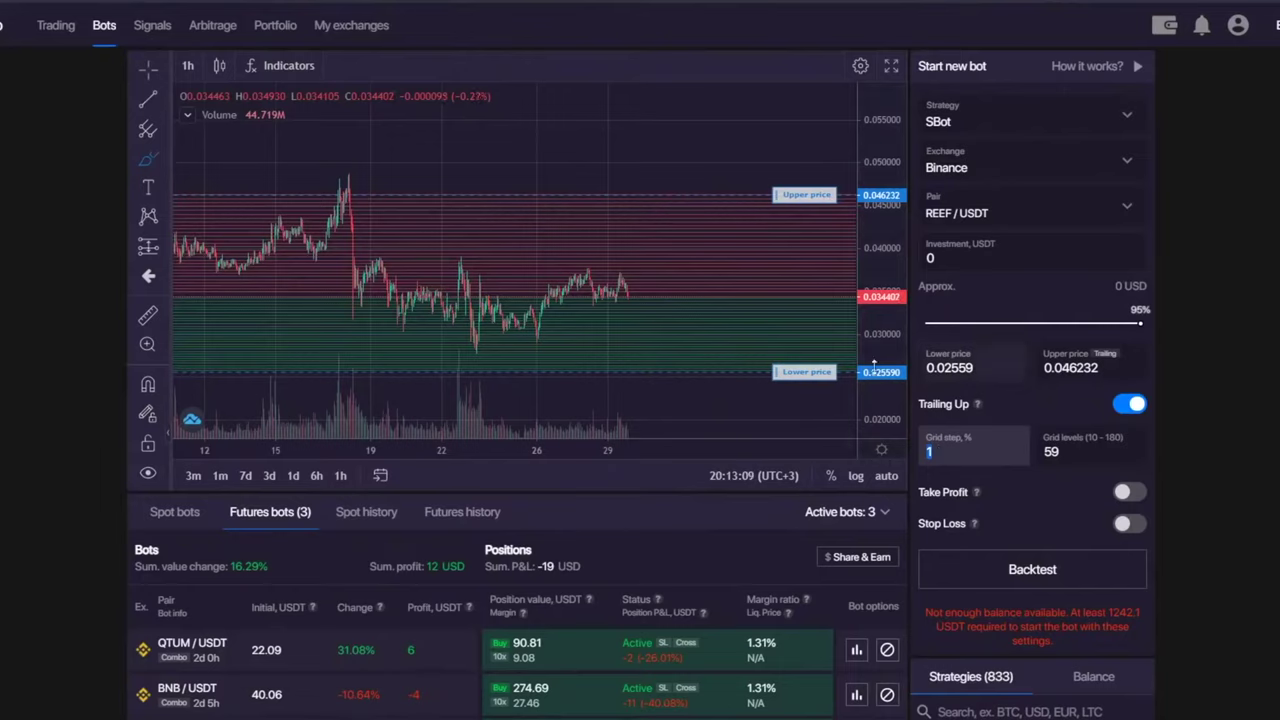
{"action": "type", "text": "1"}
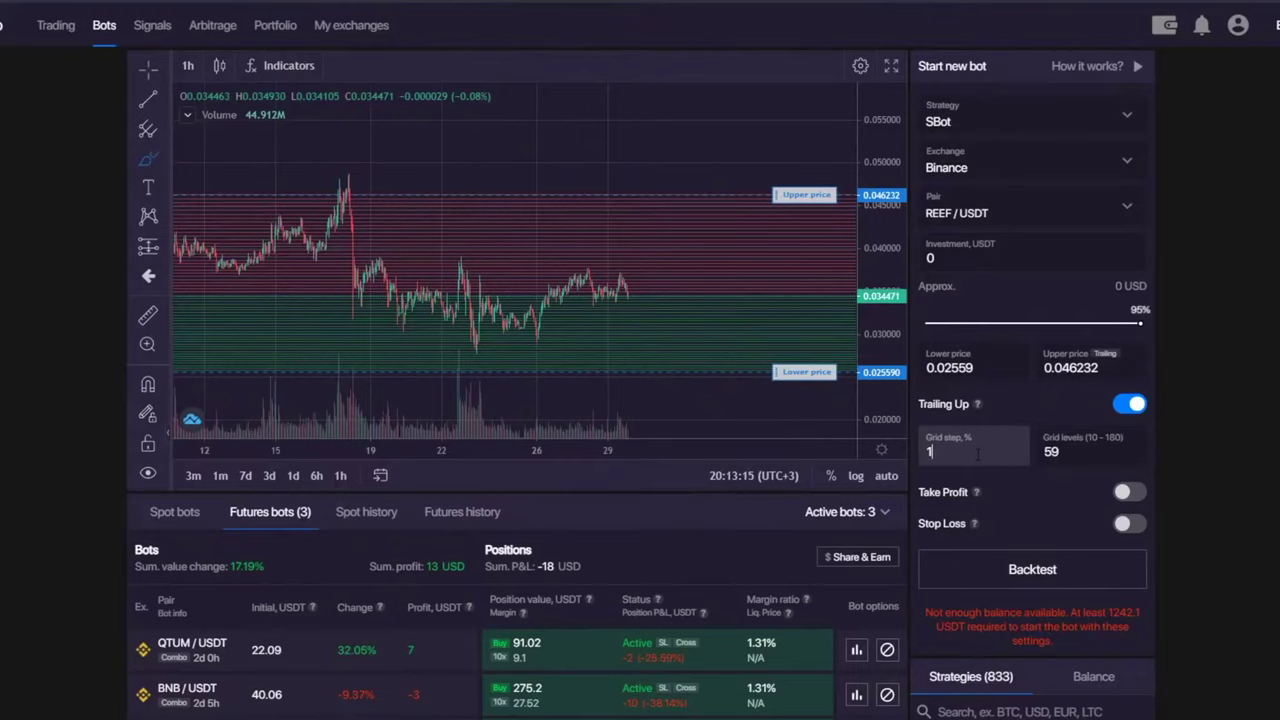
{"action": "scroll", "coordinate": [978, 453], "scroll_direction": "down", "scroll_amount": 1}
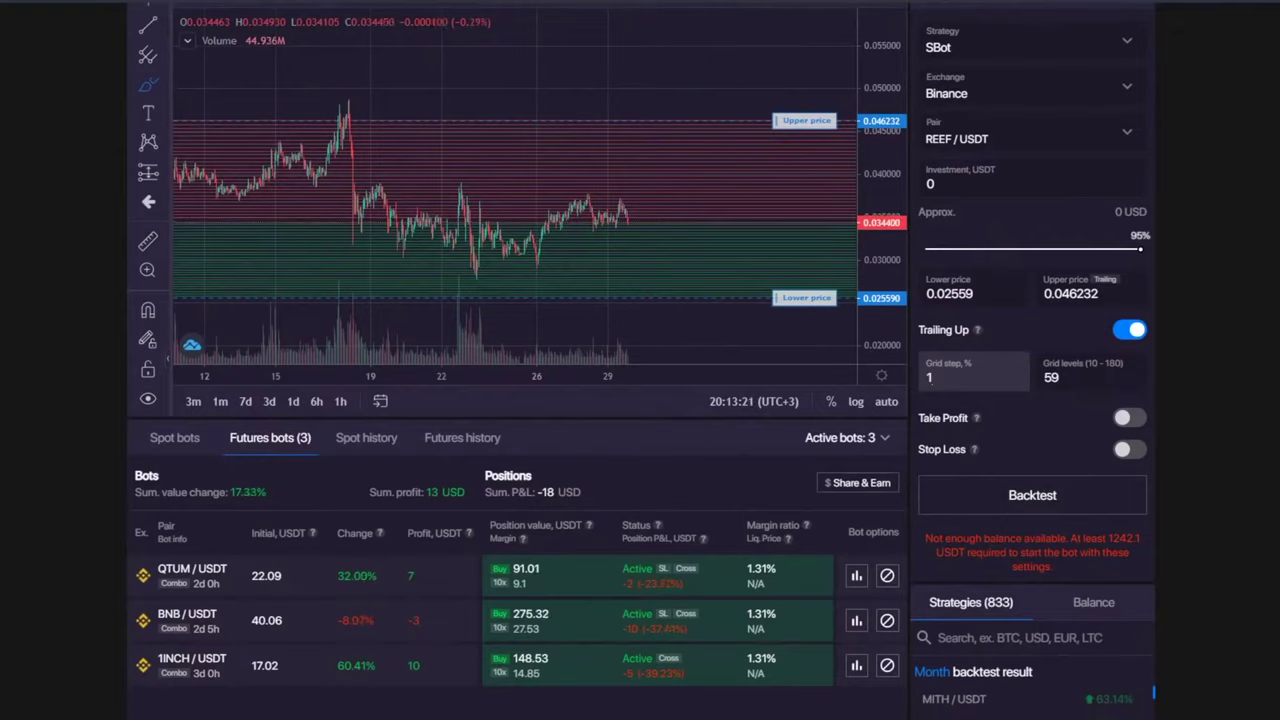
- Open the Bitsgap website in a new browser tab and go to its blog
{"action": "key", "text": "ctrl+t"}
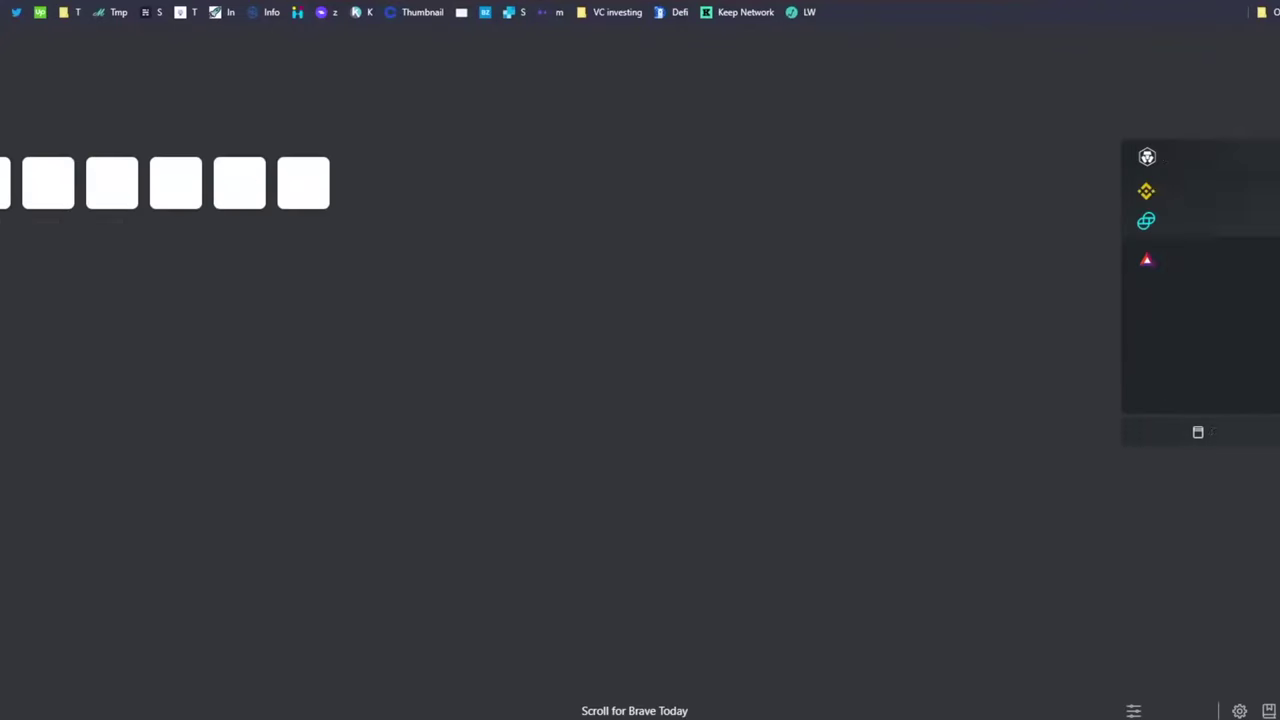
{"action": "type", "text": "bit"}
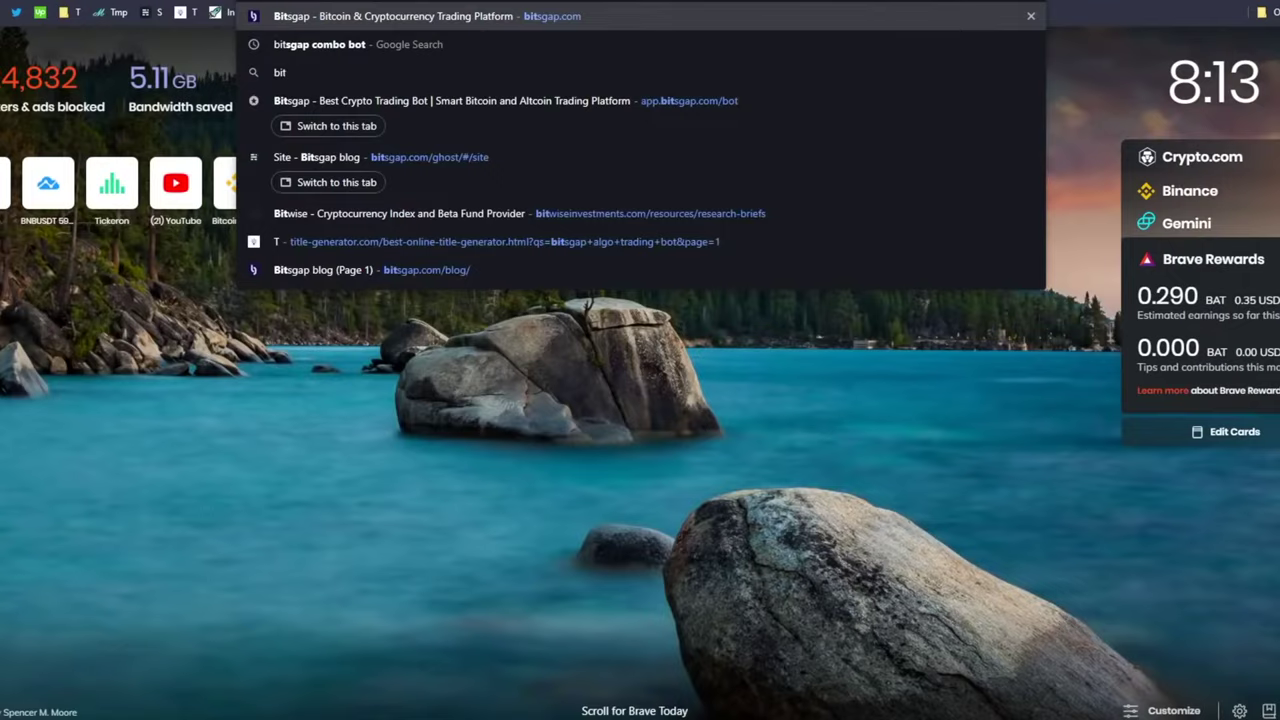
{"action": "key", "text": "Return"}
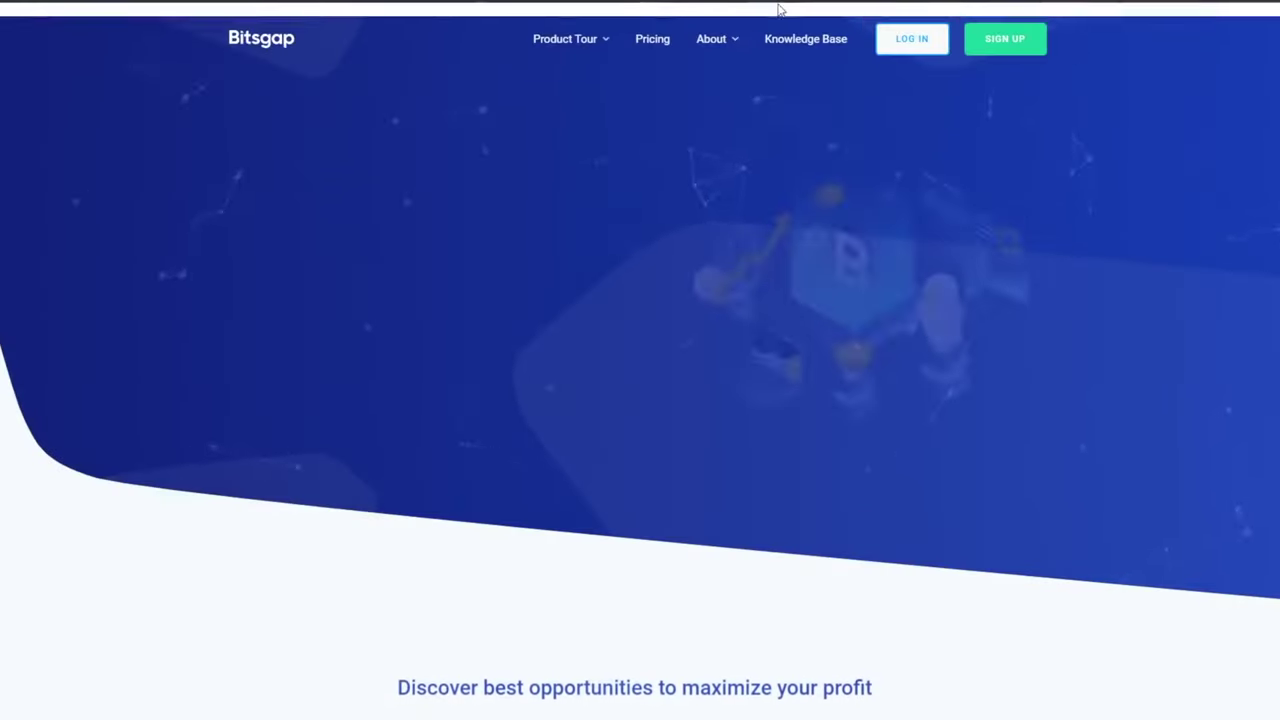
{"action": "mouse_move", "coordinate": [734, 43]}
{"action": "left_click", "coordinate": [723, 134]}
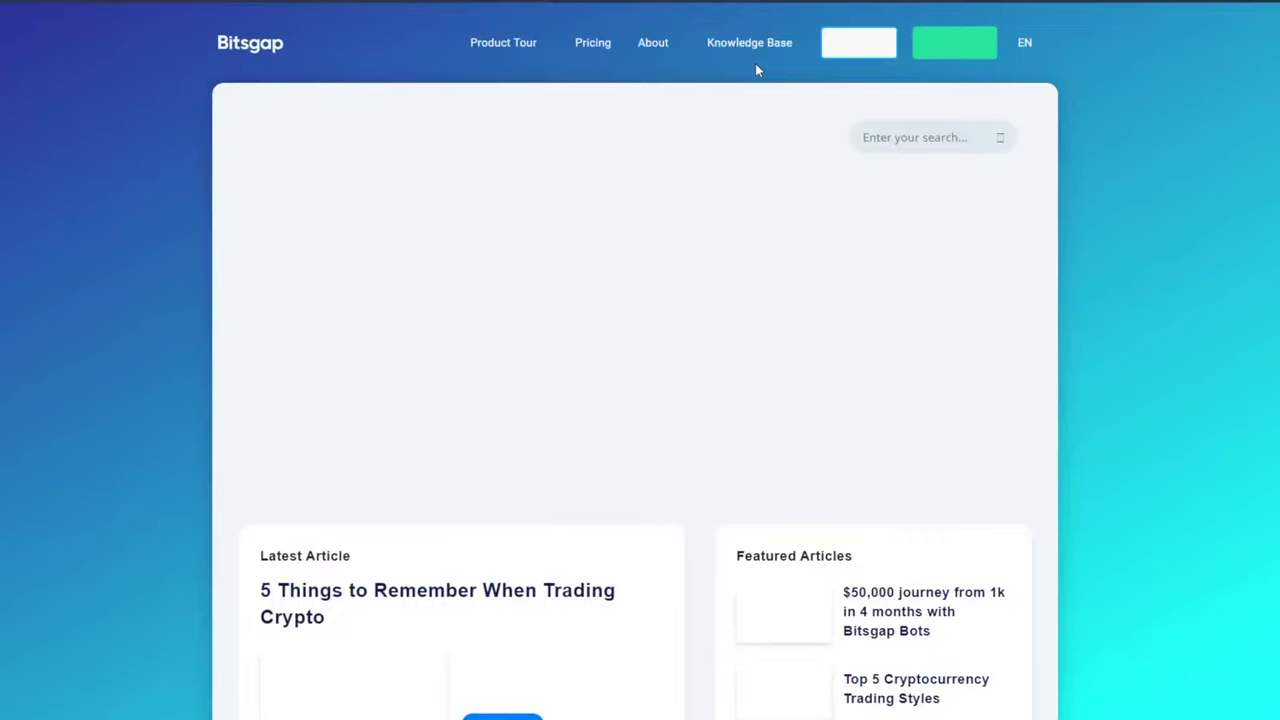
- Go to page 2 of the blog's articles and open "Automated strategies - market formations - part 2"
{"action": "right_click", "coordinate": [756, 64]}
{"action": "scroll", "coordinate": [677, 289], "scroll_direction": "down", "scroll_amount": 6}
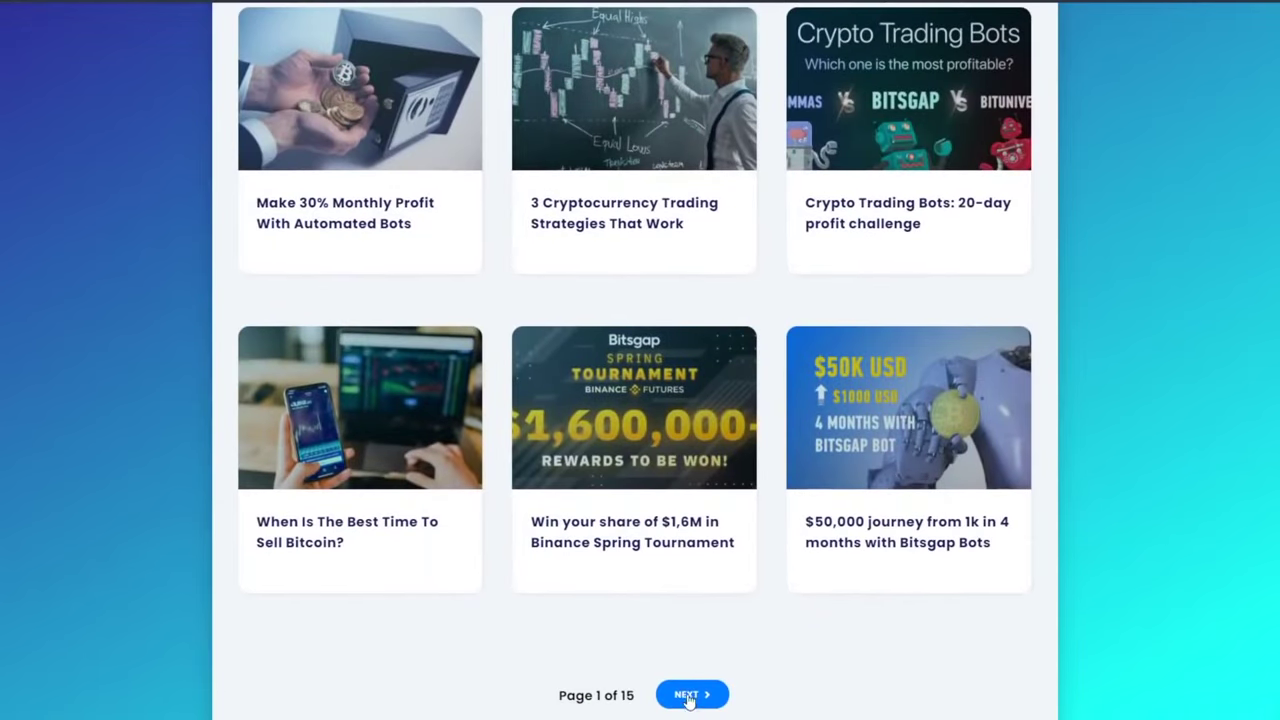
{"action": "left_click", "coordinate": [690, 691]}
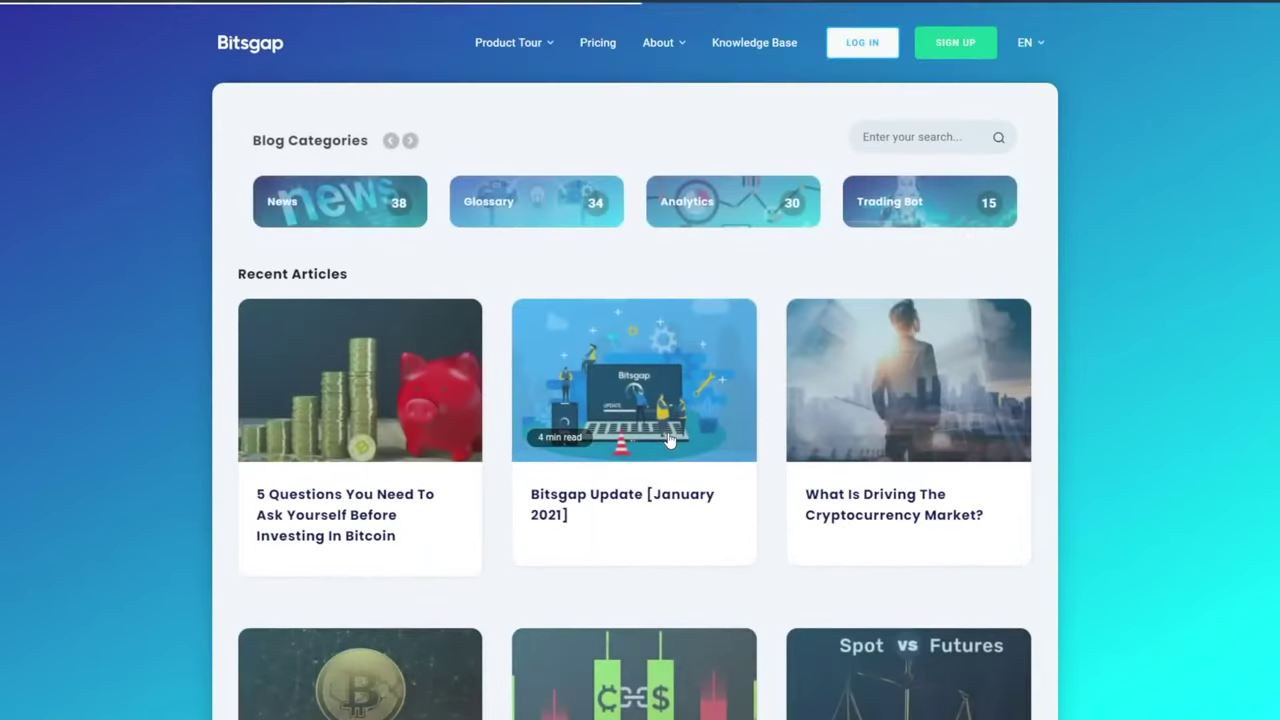
{"action": "scroll", "coordinate": [668, 440], "scroll_direction": "down", "scroll_amount": 6}
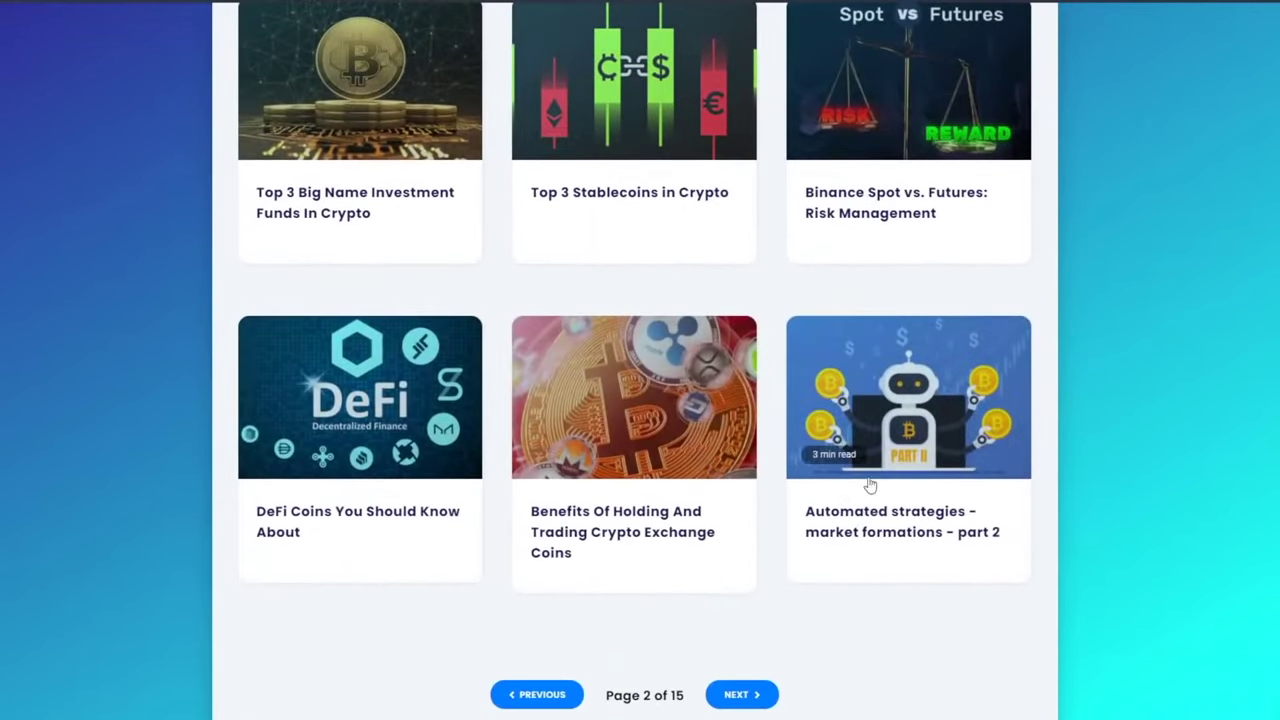
{"action": "left_click", "coordinate": [870, 485]}
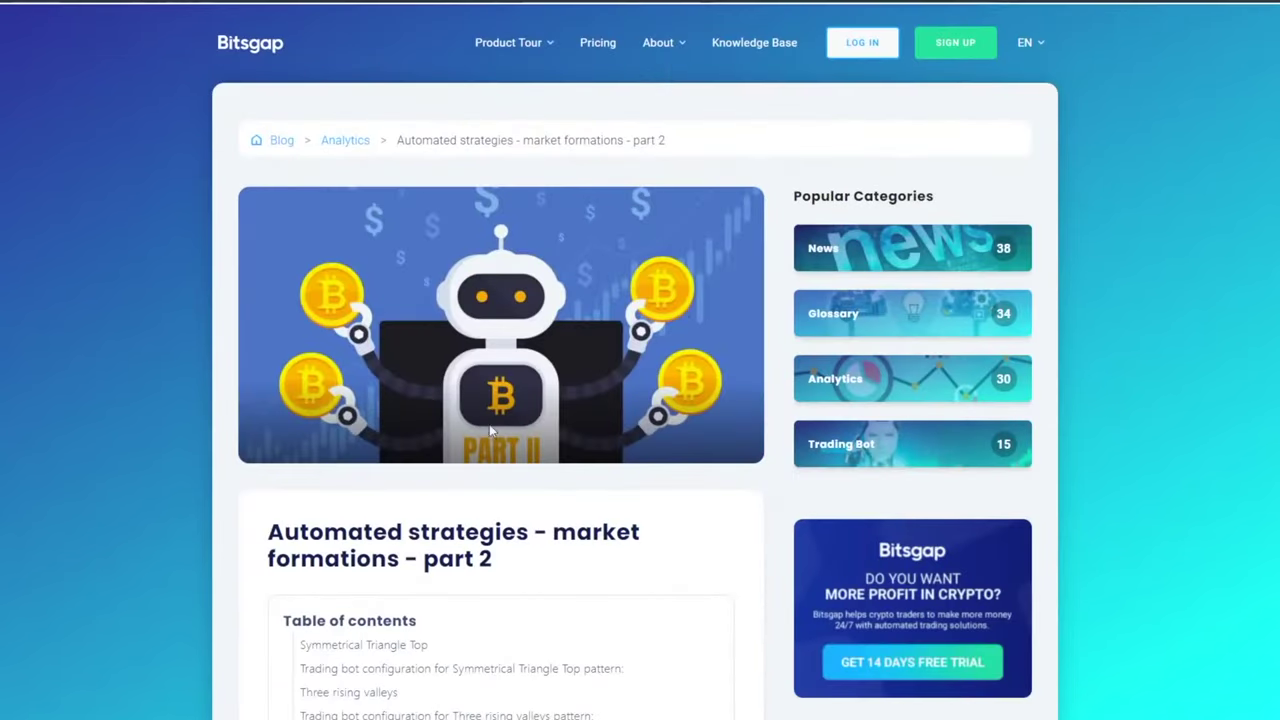
- Read through the article's Symmetrical Triangle Top pattern and its trading bot configuration, continuing to the Three rising valleys section
{"action": "scroll", "coordinate": [495, 430], "scroll_direction": "down", "scroll_amount": 2}
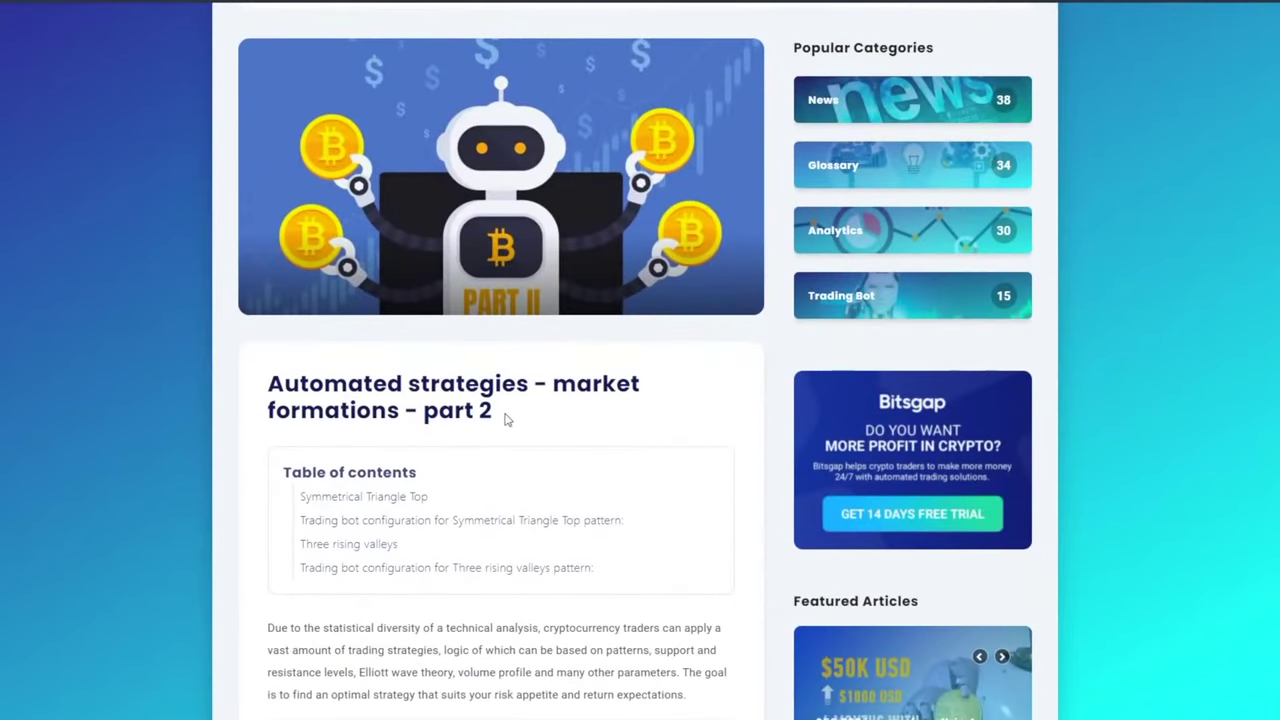
{"action": "scroll", "coordinate": [505, 420], "scroll_direction": "down", "scroll_amount": 12}
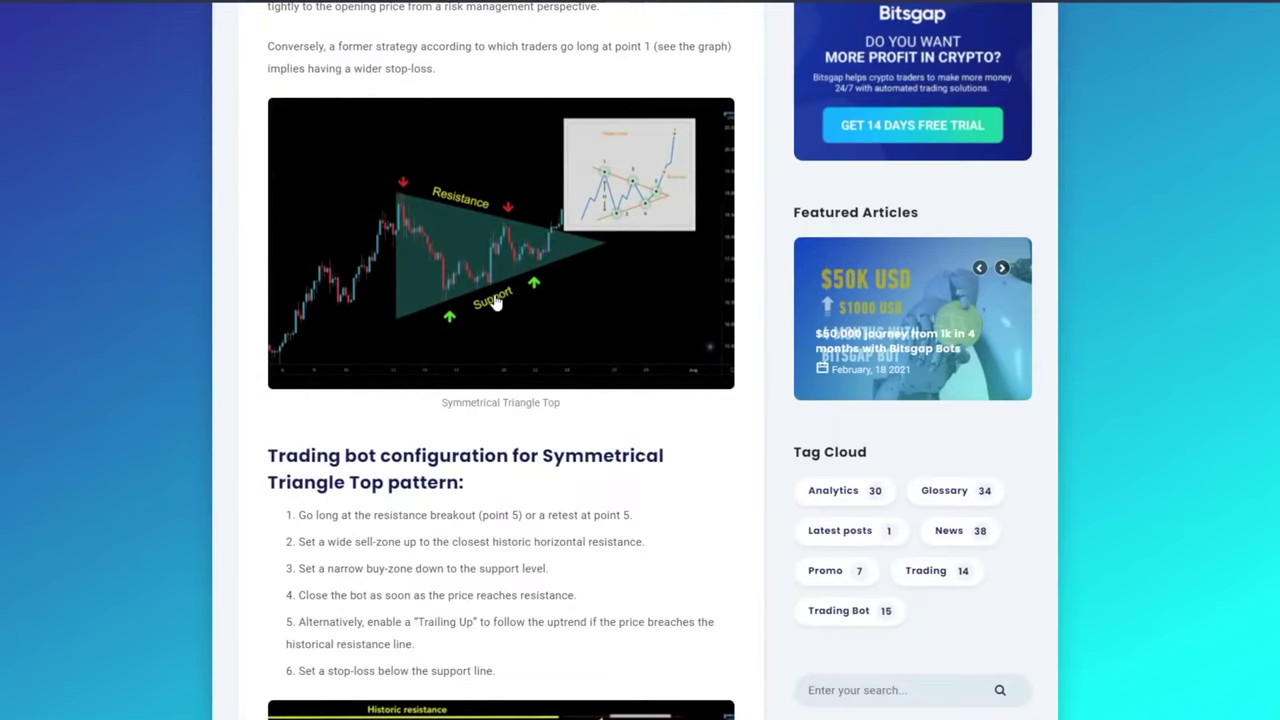
{"action": "scroll", "coordinate": [394, 303], "scroll_direction": "down", "scroll_amount": 6}
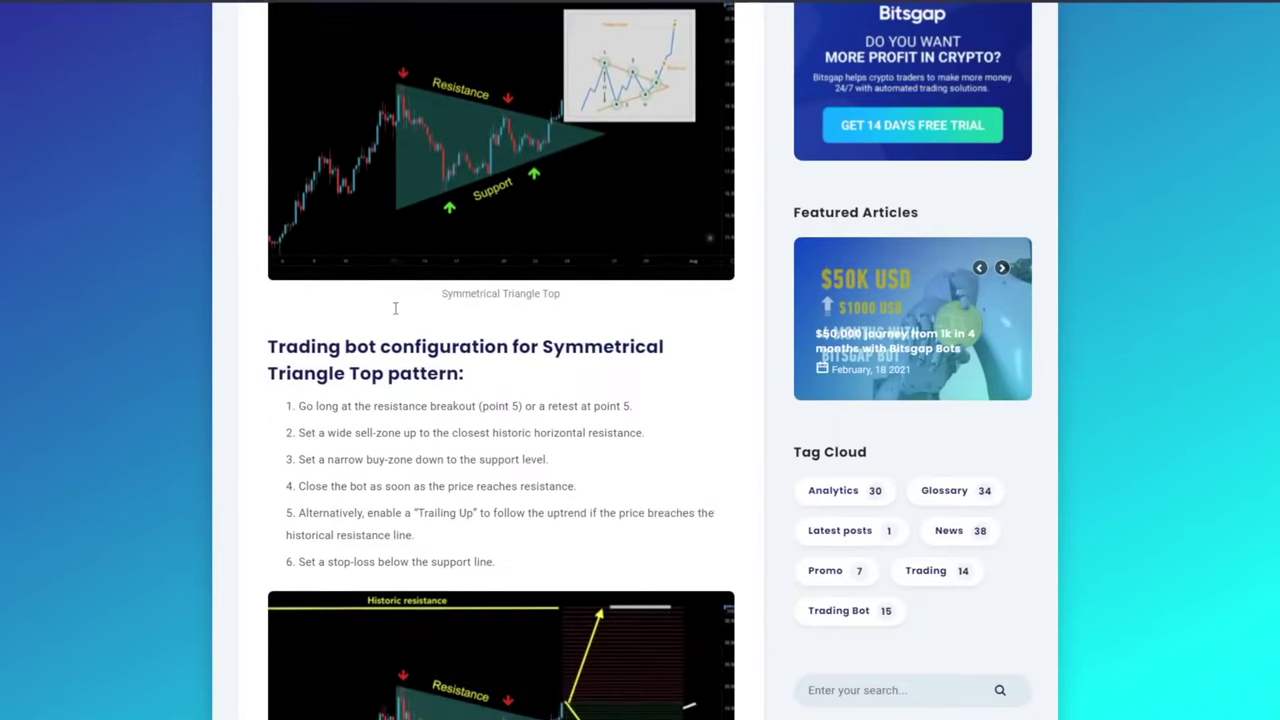
{"action": "scroll", "coordinate": [395, 316], "scroll_direction": "down", "scroll_amount": 2}
{"action": "scroll", "coordinate": [600, 280], "scroll_direction": "up", "scroll_amount": 2}
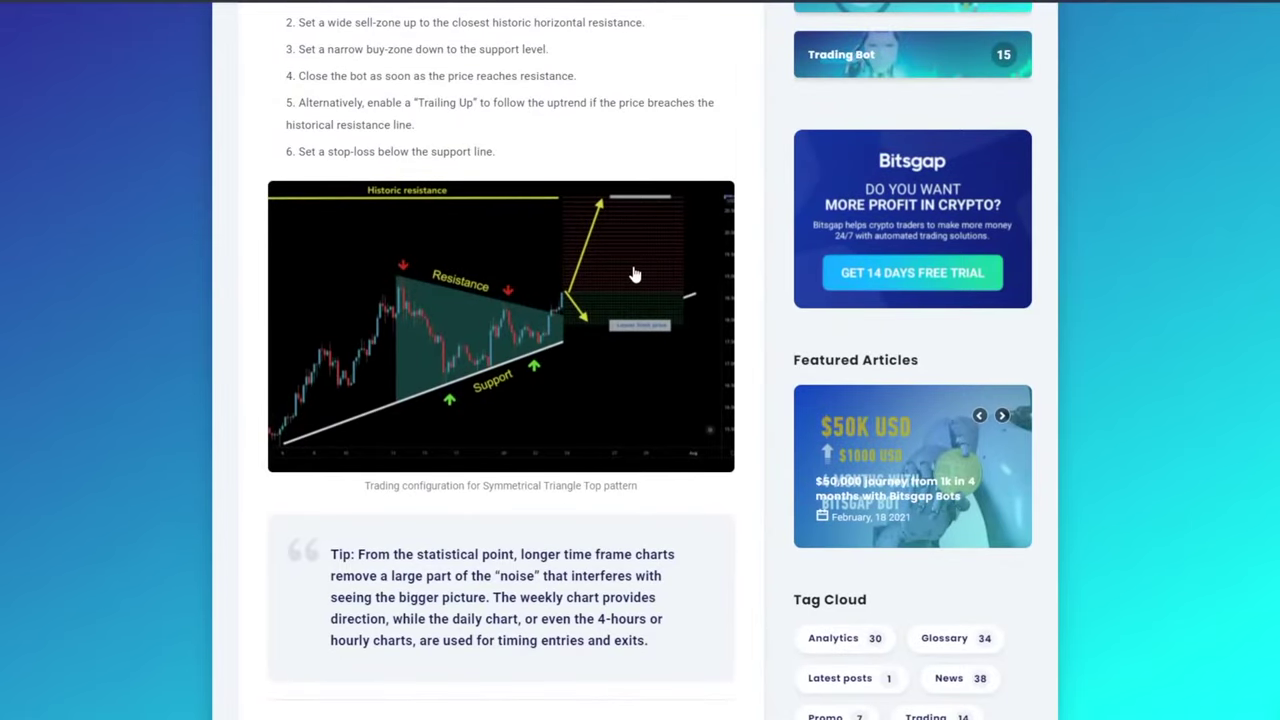
{"action": "scroll", "coordinate": [634, 274], "scroll_direction": "down", "scroll_amount": 10}
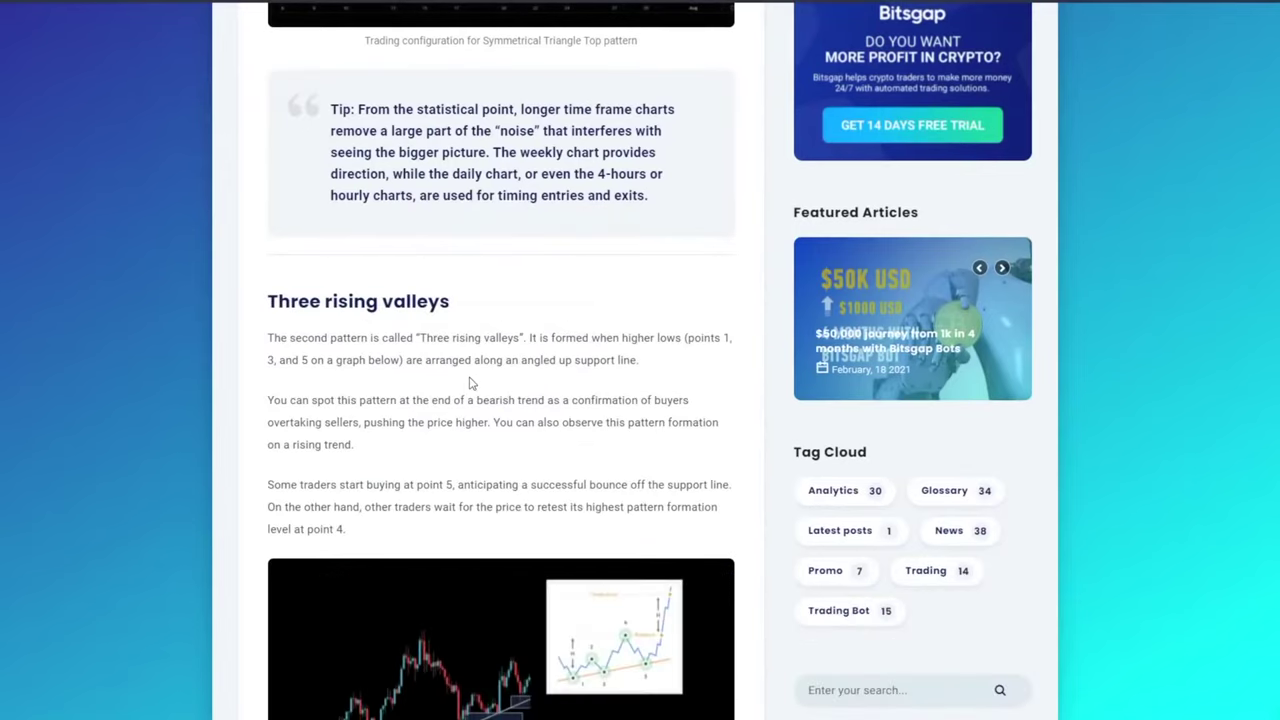
- Review the trading bot configuration for the Three rising valleys pattern, highlighting the rules on closing at resistance and the narrow buy-zone
{"action": "scroll", "coordinate": [404, 310], "scroll_direction": "up", "scroll_amount": 1}
{"action": "left_click_drag", "start_coordinate": [498, 391], "coordinate": [300, 391]}
{"action": "left_click", "coordinate": [486, 368]}
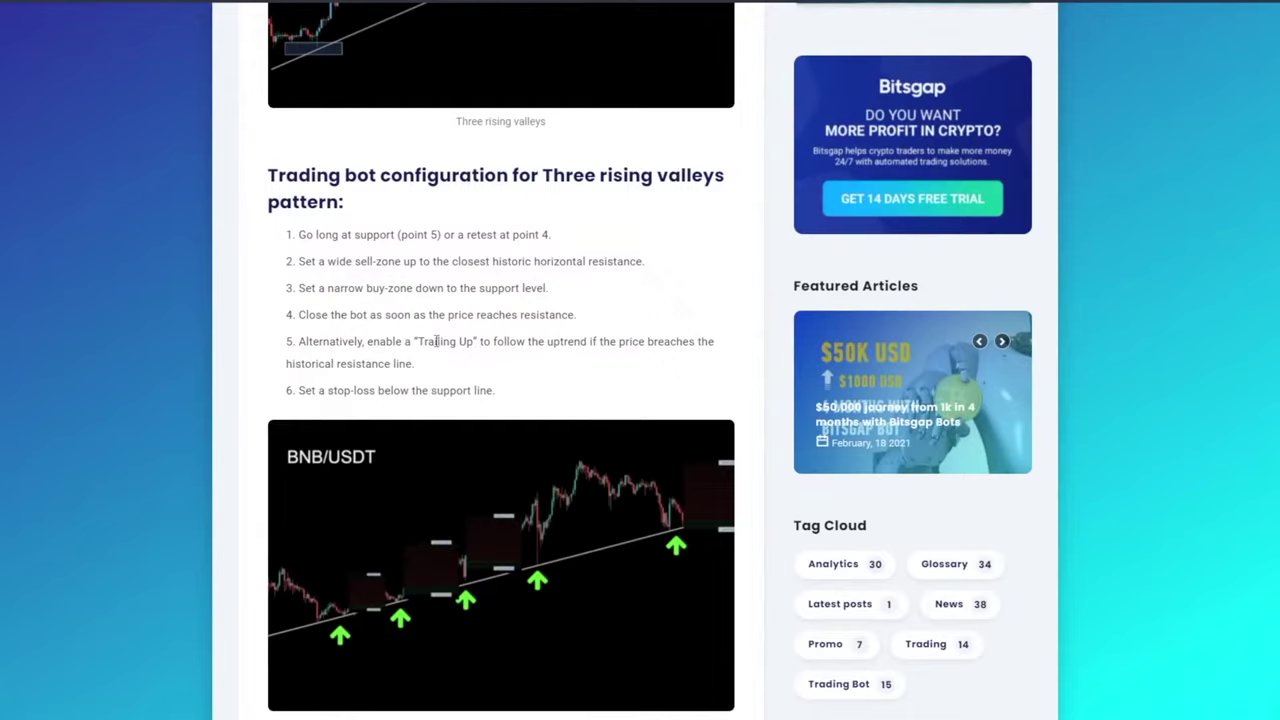
{"action": "left_click_drag", "start_coordinate": [566, 313], "coordinate": [299, 314]}
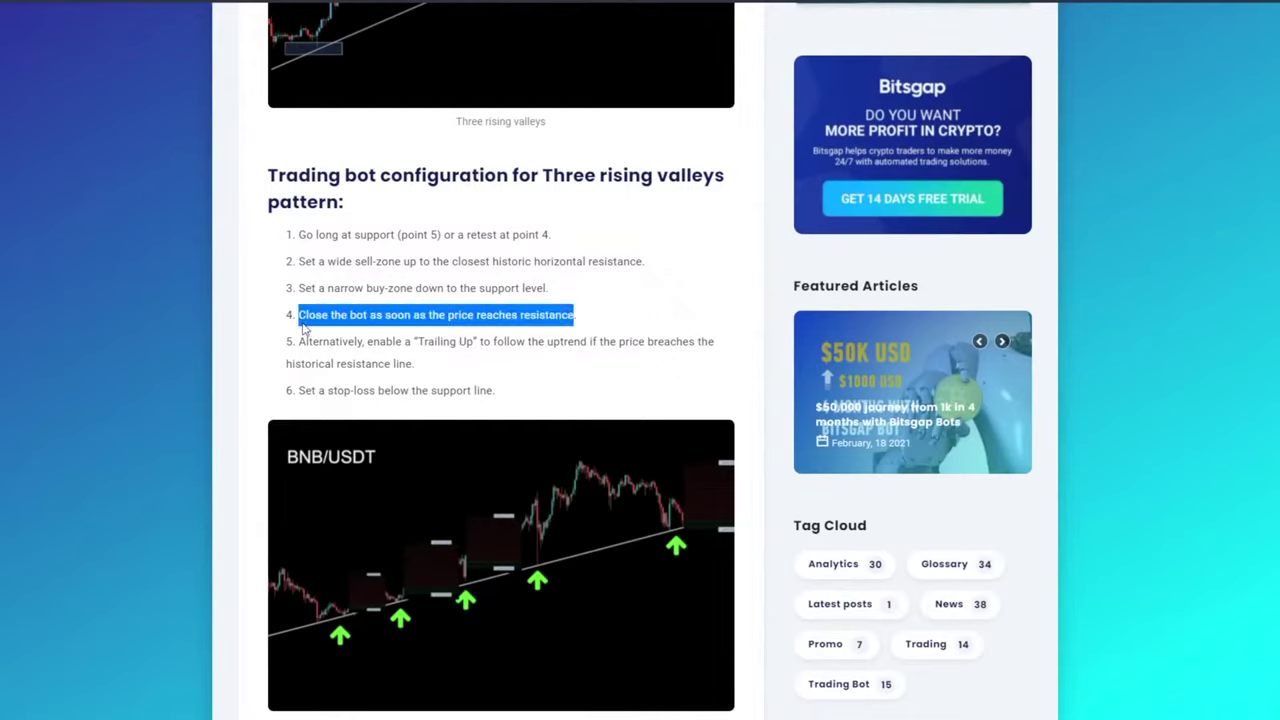
{"action": "left_click", "coordinate": [455, 368]}
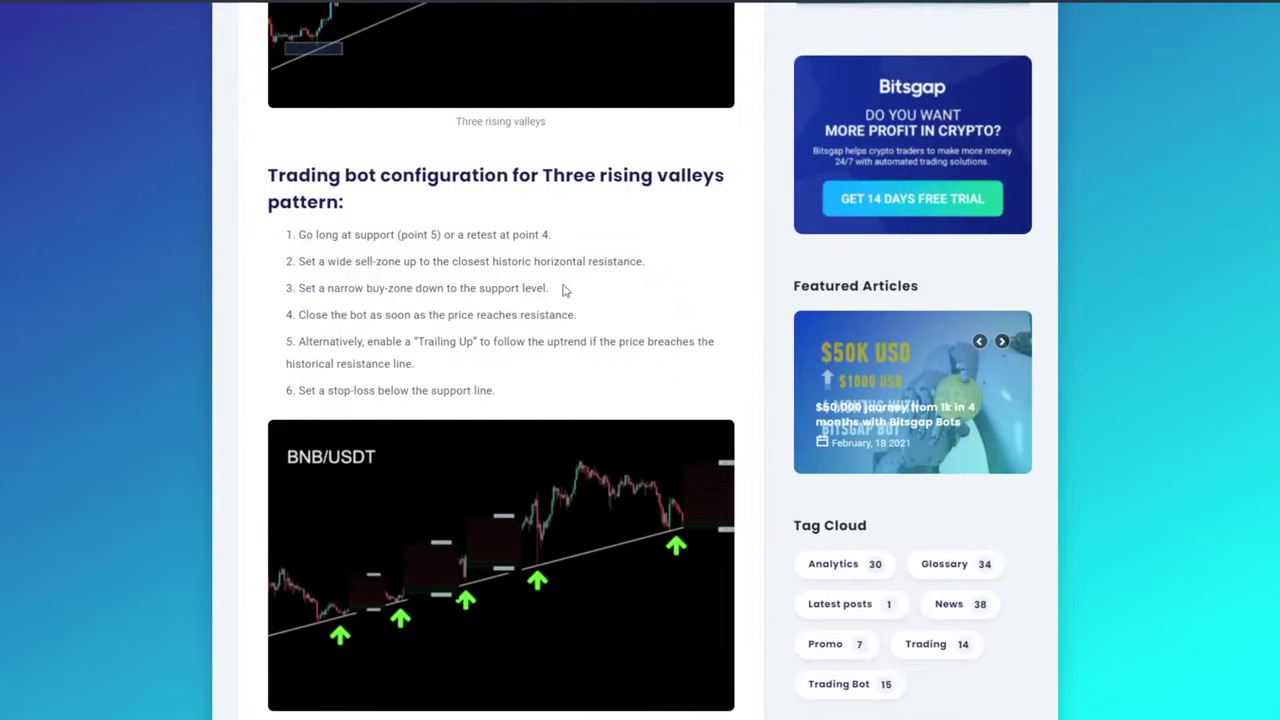
{"action": "left_click_drag", "start_coordinate": [548, 288], "coordinate": [341, 288]}
{"action": "scroll", "coordinate": [515, 286], "scroll_direction": "down", "scroll_amount": 1}
{"action": "scroll", "coordinate": [521, 283], "scroll_direction": "up", "scroll_amount": 3}
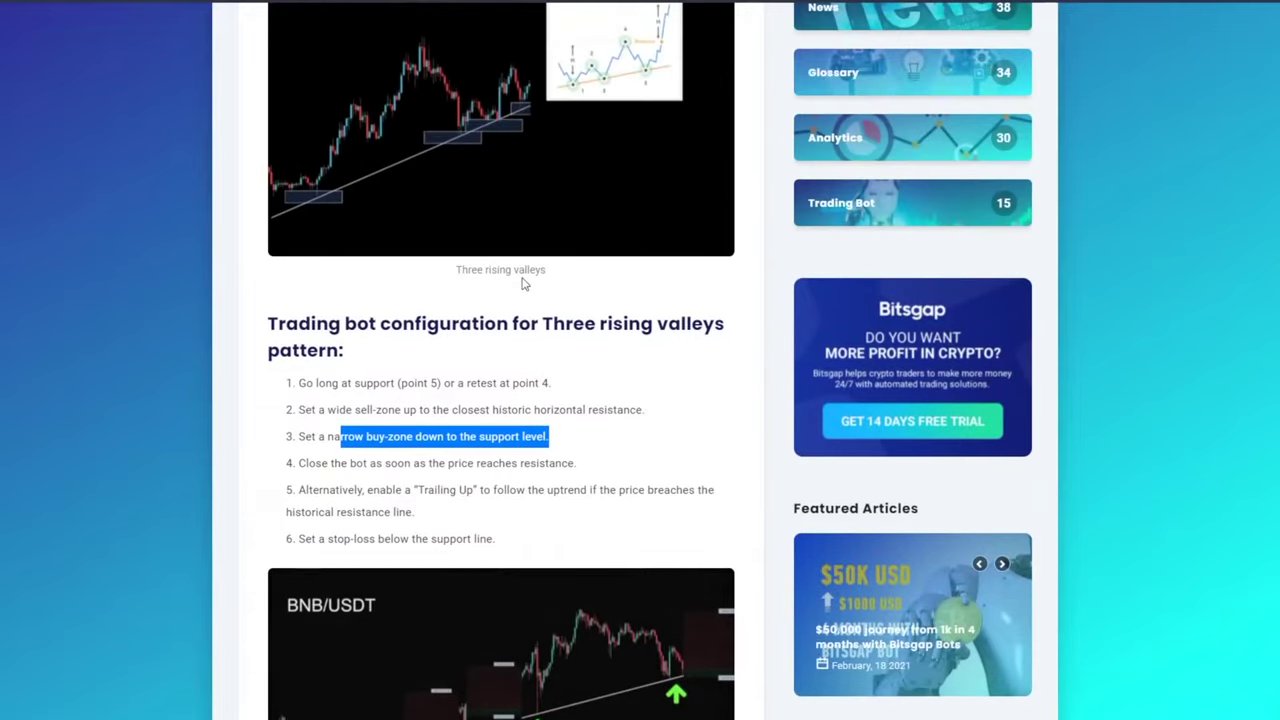
{"action": "scroll", "coordinate": [557, 343], "scroll_direction": "down", "scroll_amount": 5}
{"action": "scroll", "coordinate": [557, 343], "scroll_direction": "up", "scroll_amount": 20}
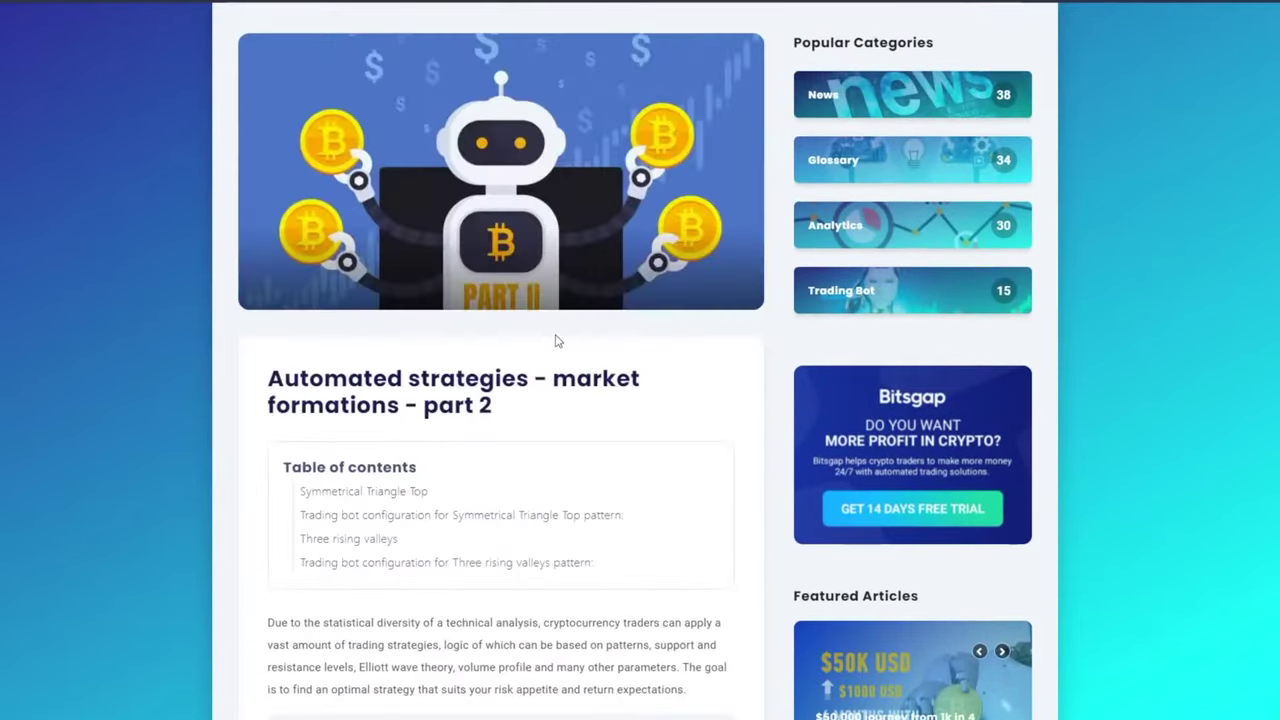
- Return to the blog's main page and browse the recent articles on pages 1 and 2
{"action": "scroll", "coordinate": [557, 342], "scroll_direction": "up", "scroll_amount": 2}
{"action": "mouse_move", "coordinate": [657, 42]}
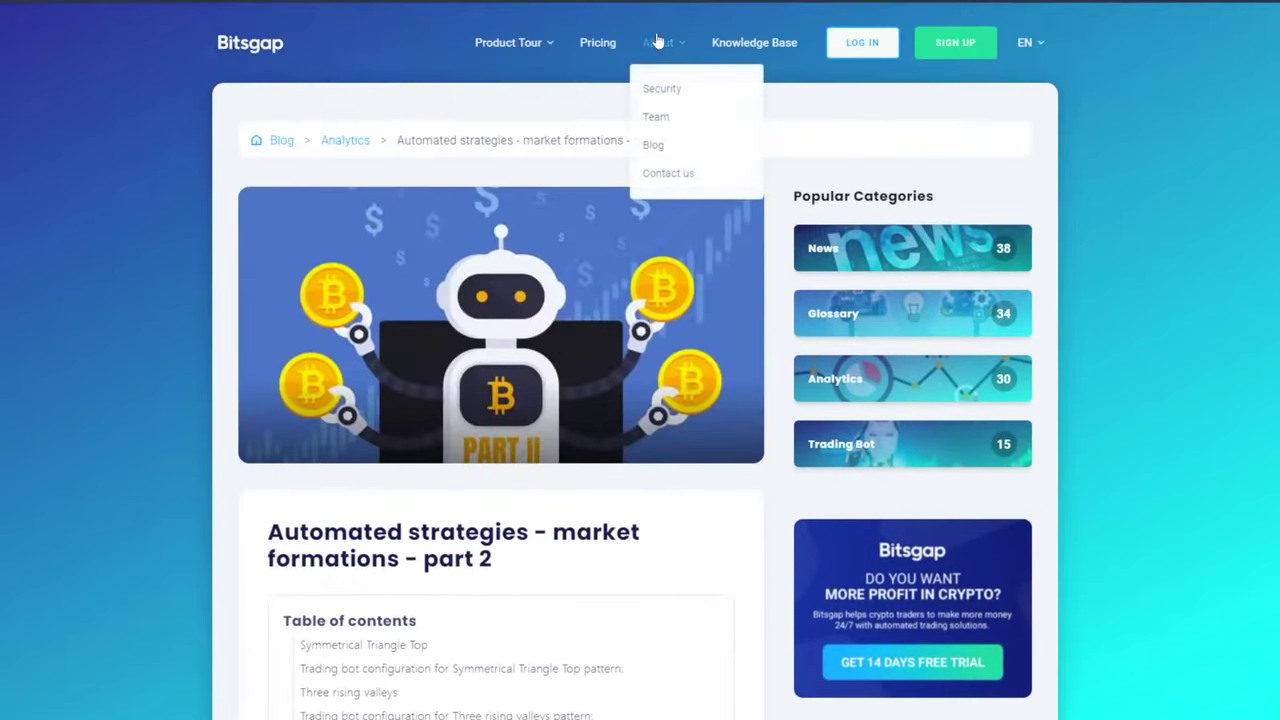
{"action": "left_click", "coordinate": [655, 145]}
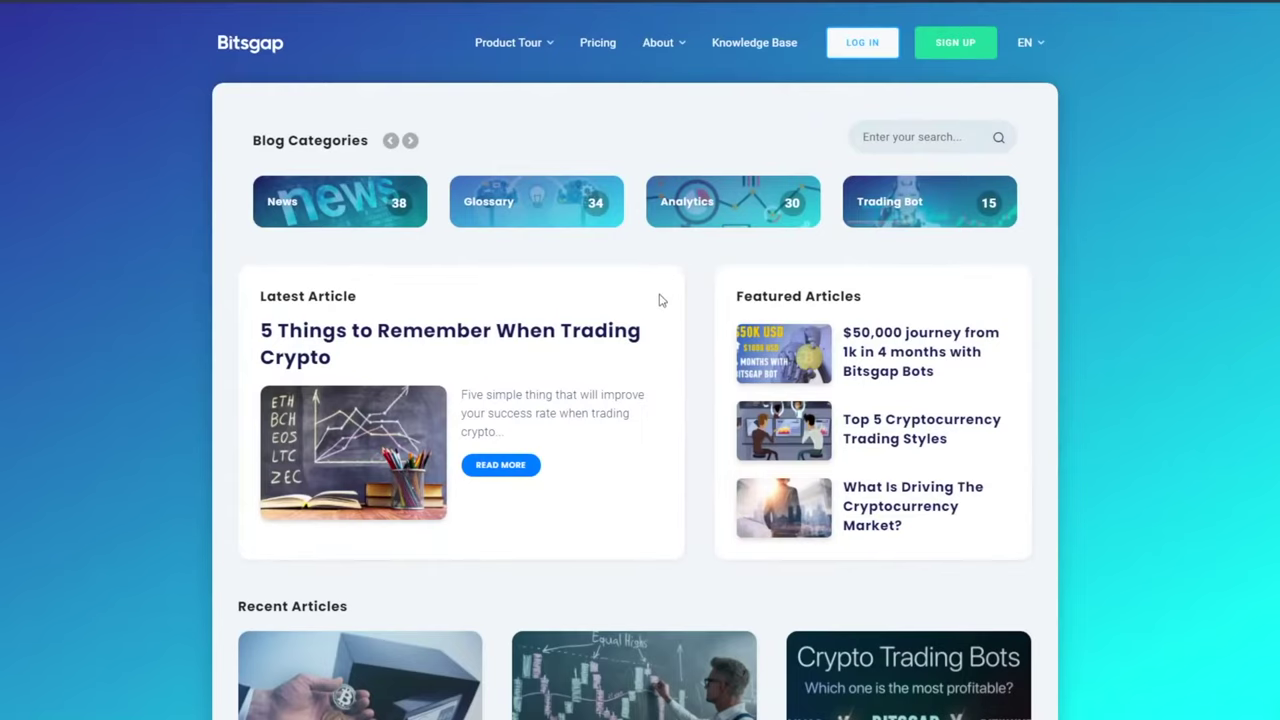
{"action": "scroll", "coordinate": [659, 300], "scroll_direction": "down", "scroll_amount": 2}
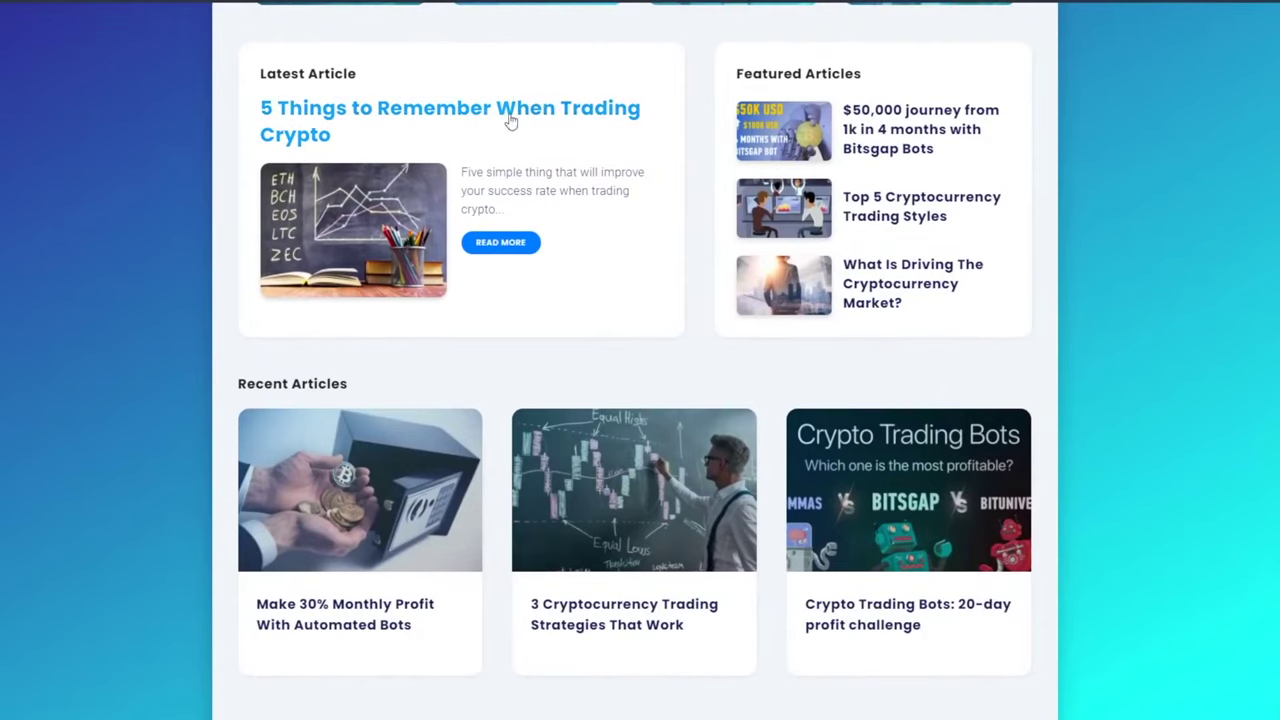
{"action": "scroll", "coordinate": [620, 365], "scroll_direction": "down", "scroll_amount": 1}
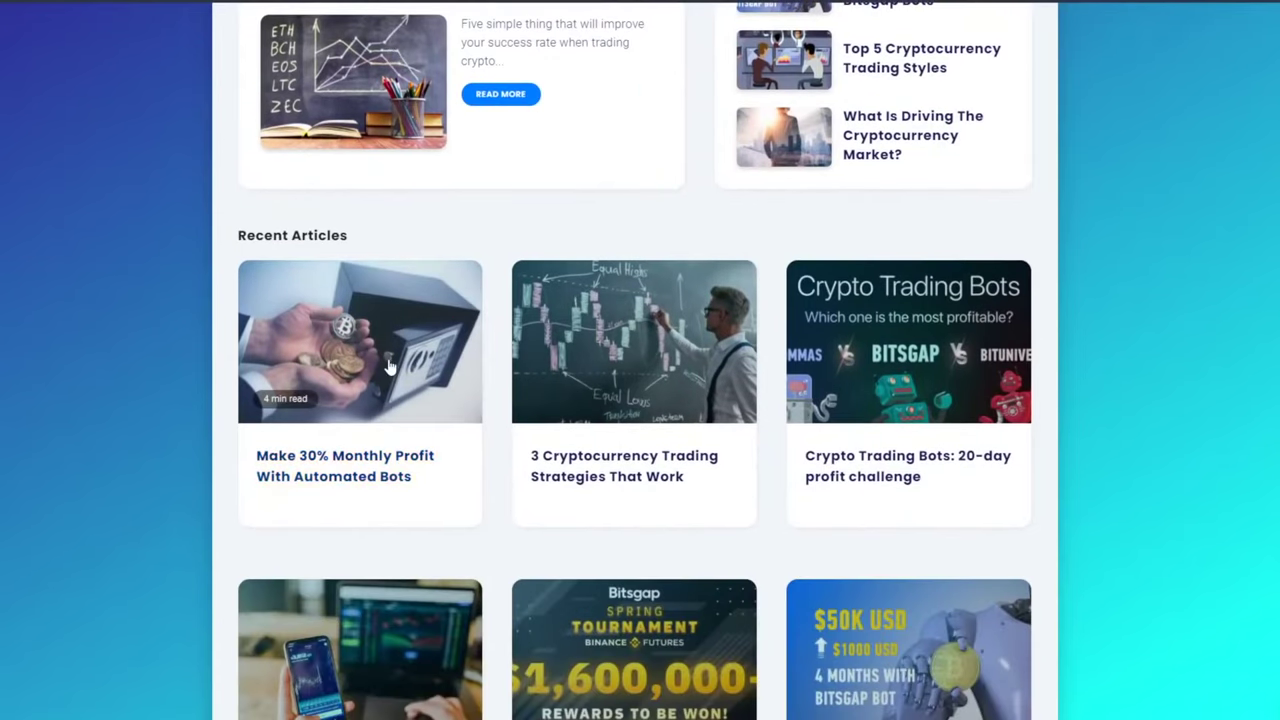
{"action": "scroll", "coordinate": [797, 322], "scroll_direction": "down", "scroll_amount": 2}
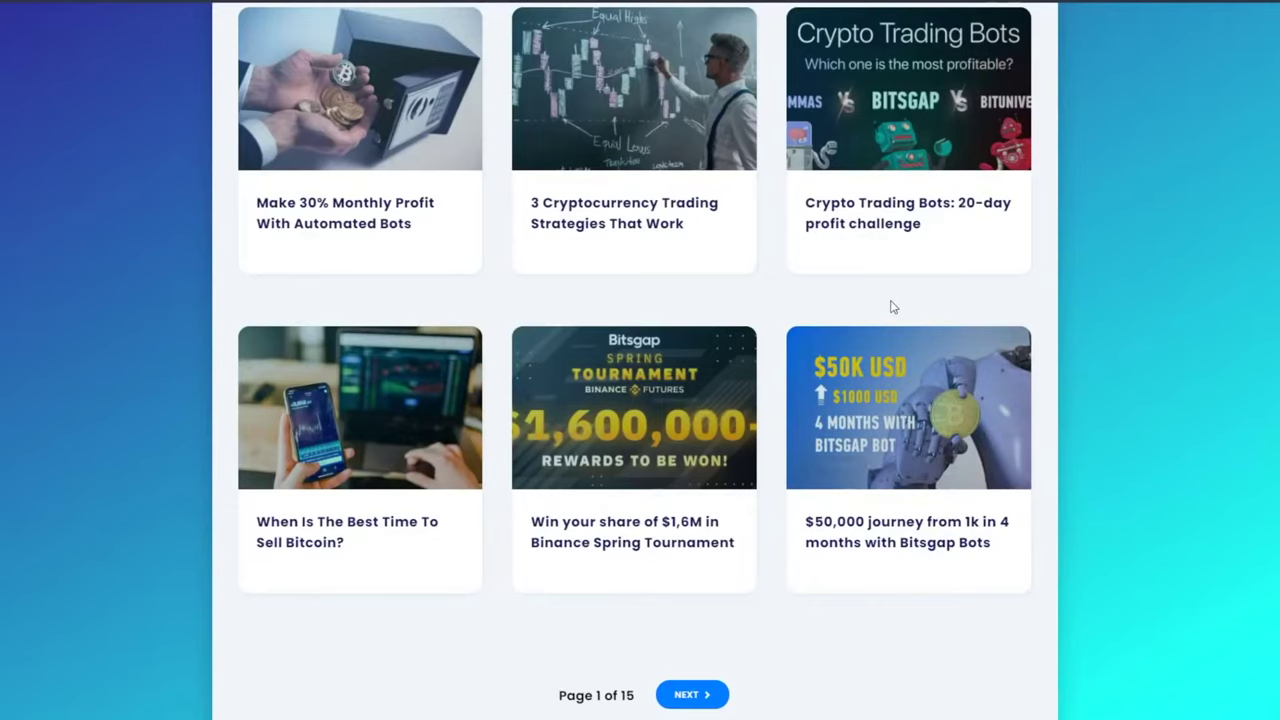
{"action": "left_click", "coordinate": [689, 694]}
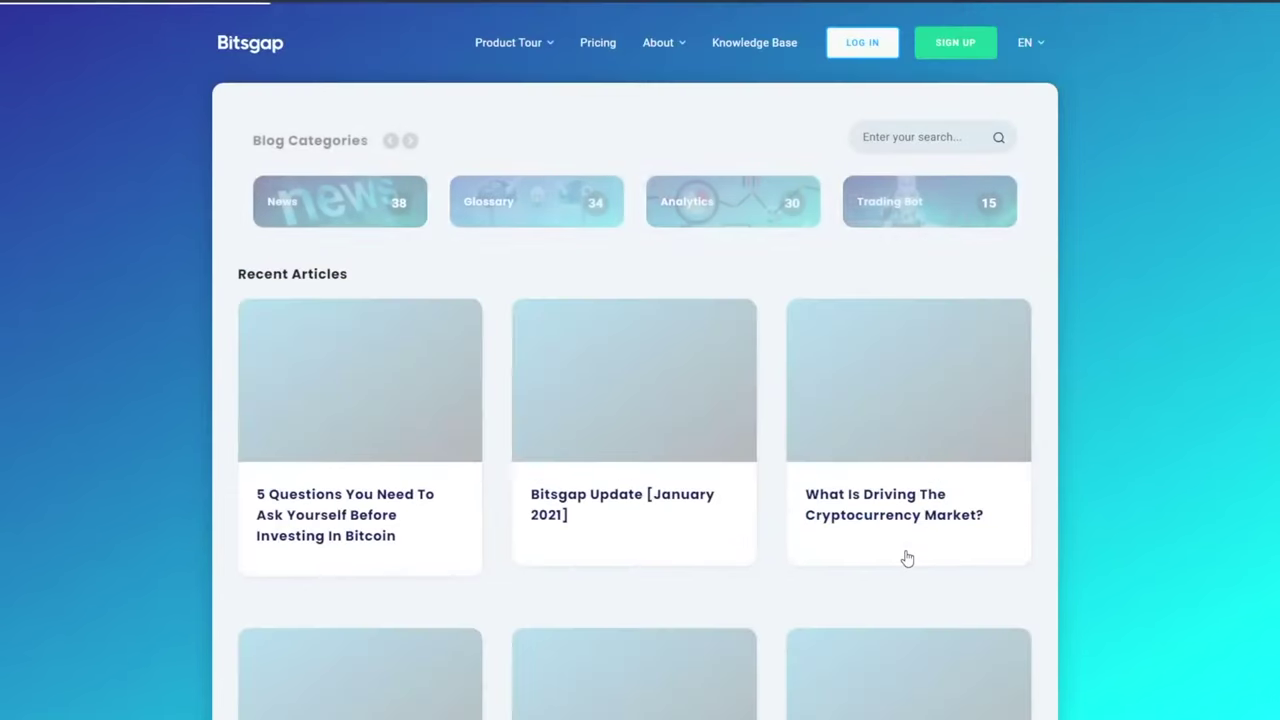
{"action": "scroll", "coordinate": [907, 558], "scroll_direction": "down", "scroll_amount": 3}
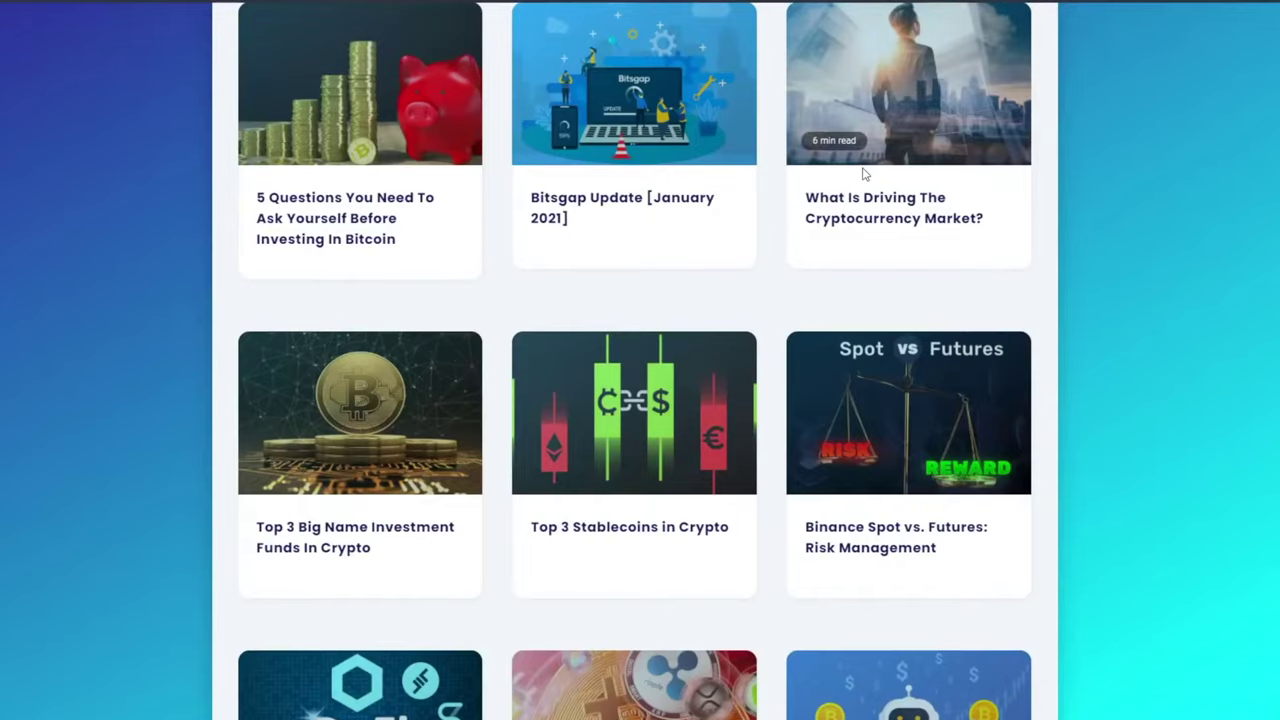
{"action": "scroll", "coordinate": [865, 175], "scroll_direction": "up", "scroll_amount": 3}
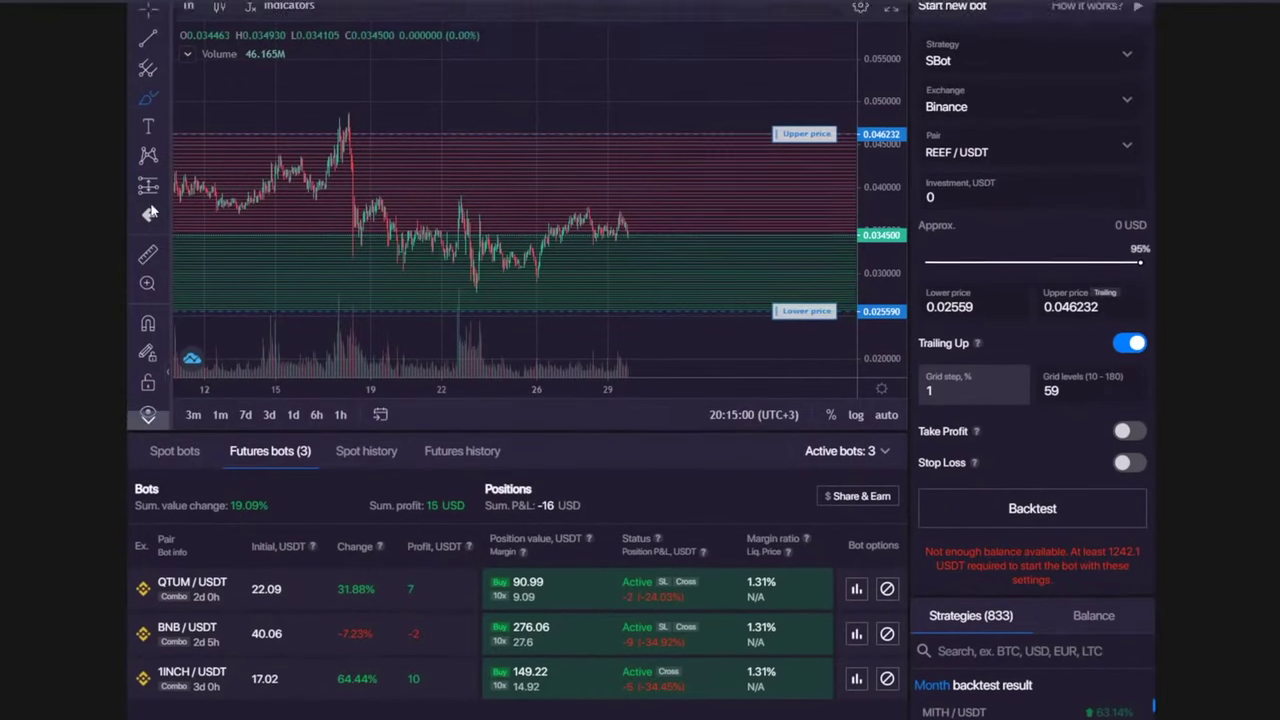
- Switch back to the Bitsgap bots page, show the support chat for asking questions, and close it
{"action": "scroll", "coordinate": [85, 221], "scroll_direction": "down", "scroll_amount": 1}
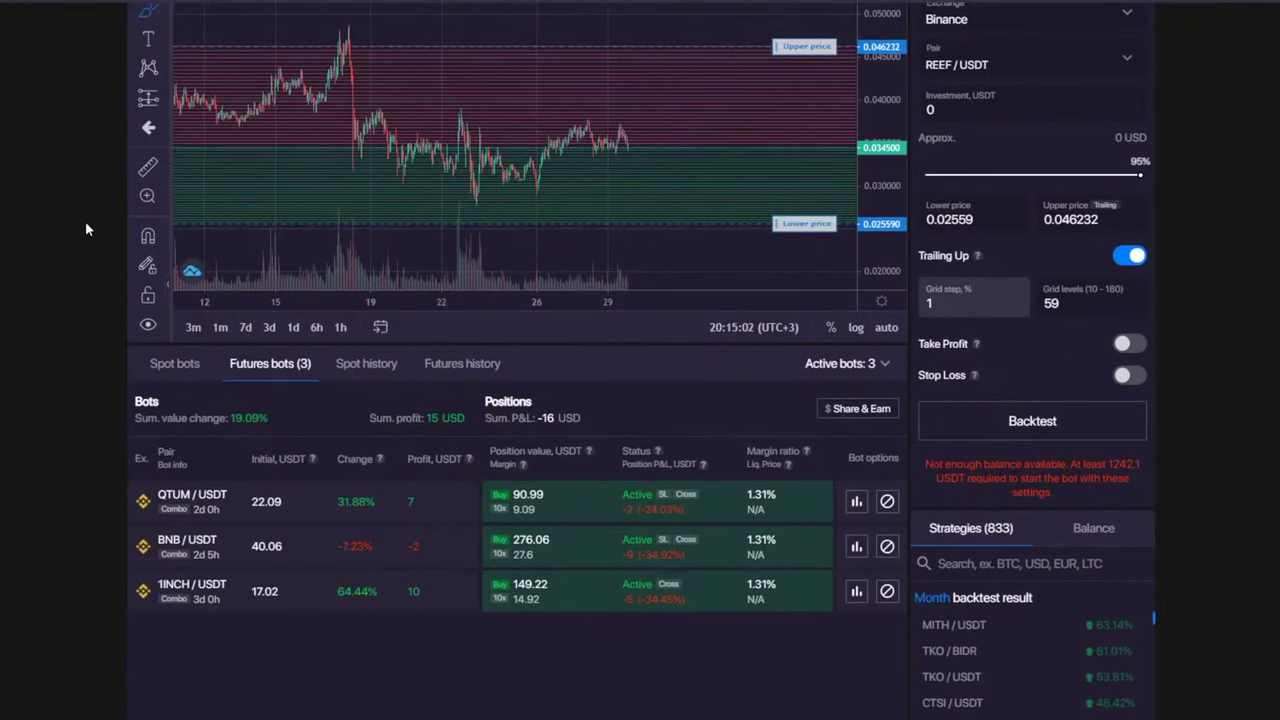
{"action": "scroll", "coordinate": [85, 221], "scroll_direction": "up", "scroll_amount": 2}
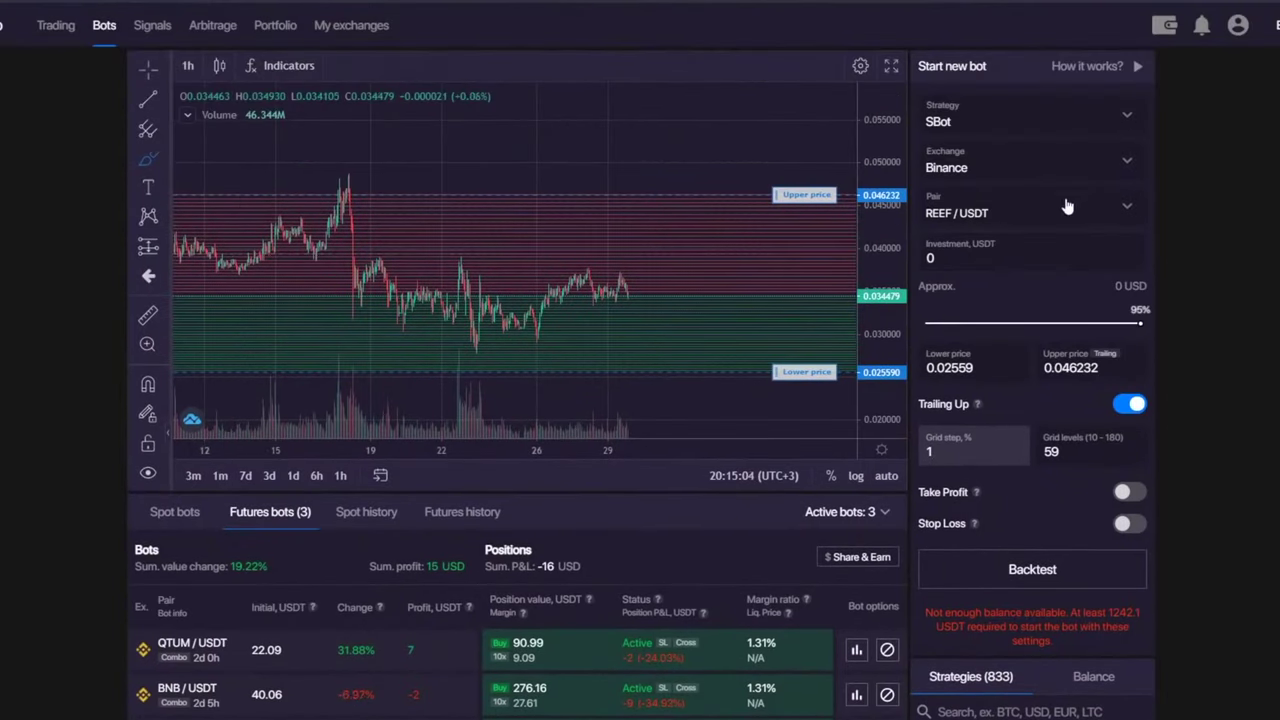
{"action": "left_click", "coordinate": [1076, 121]}
{"action": "left_click", "coordinate": [1242, 212]}
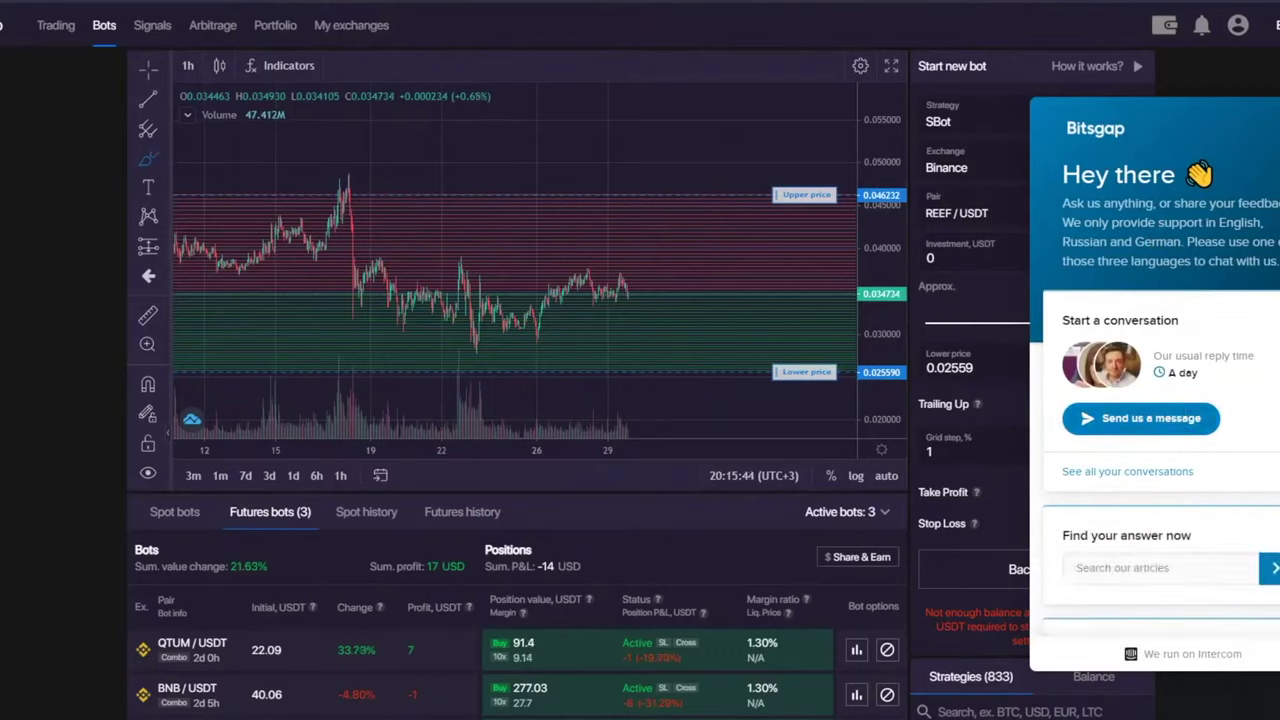
{"action": "key", "text": "Escape"}
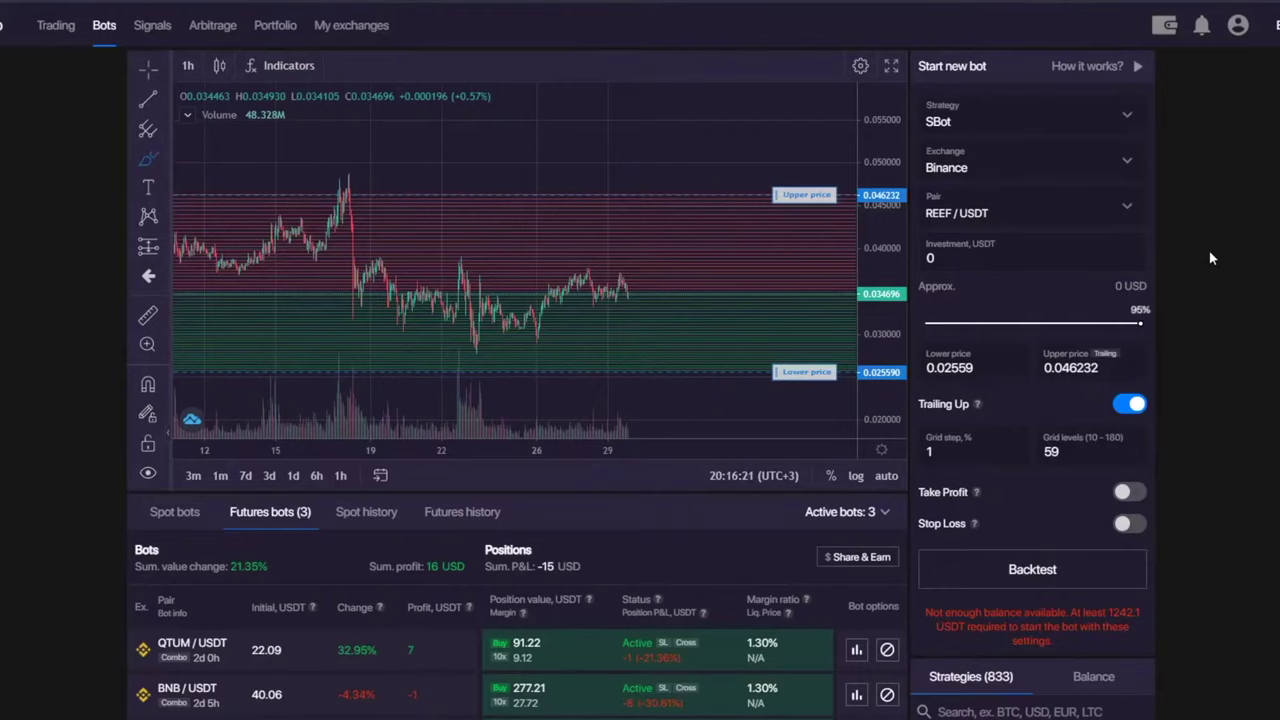
{"action": "scroll", "coordinate": [682, 511], "scroll_direction": "down", "scroll_amount": 1}
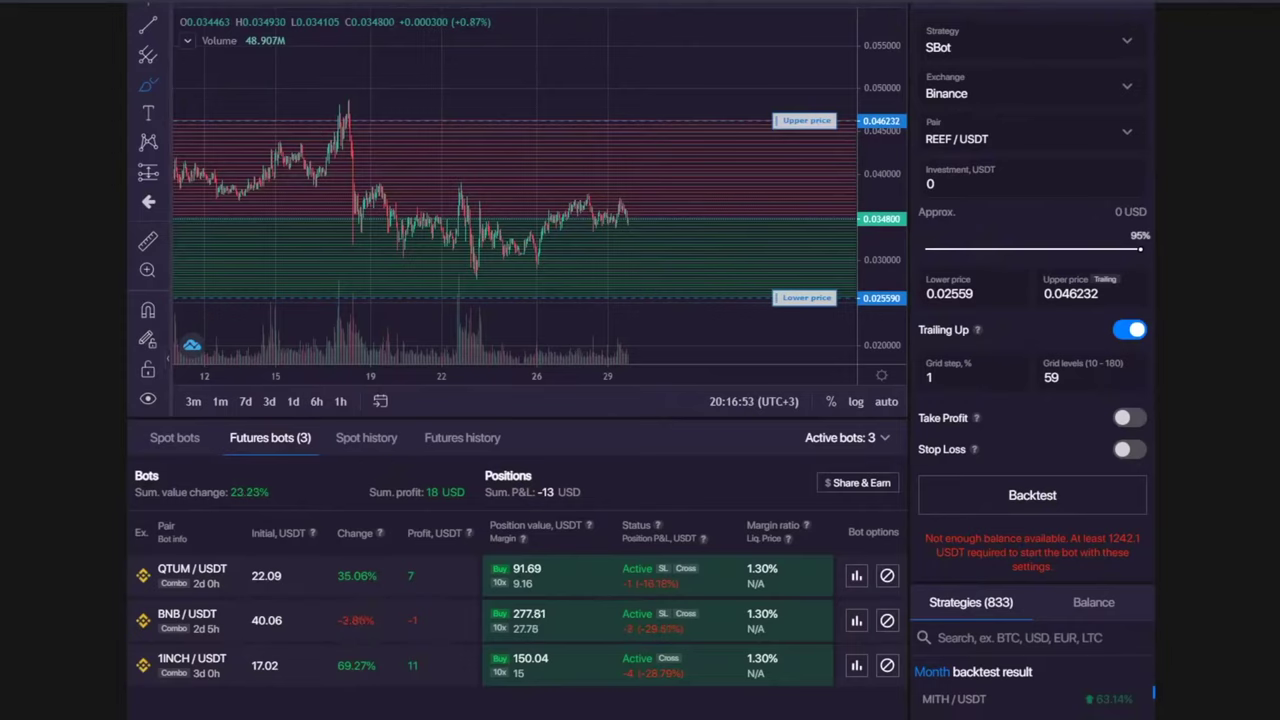
{"action": "scroll", "coordinate": [1222, 292], "scroll_direction": "up", "scroll_amount": 2}
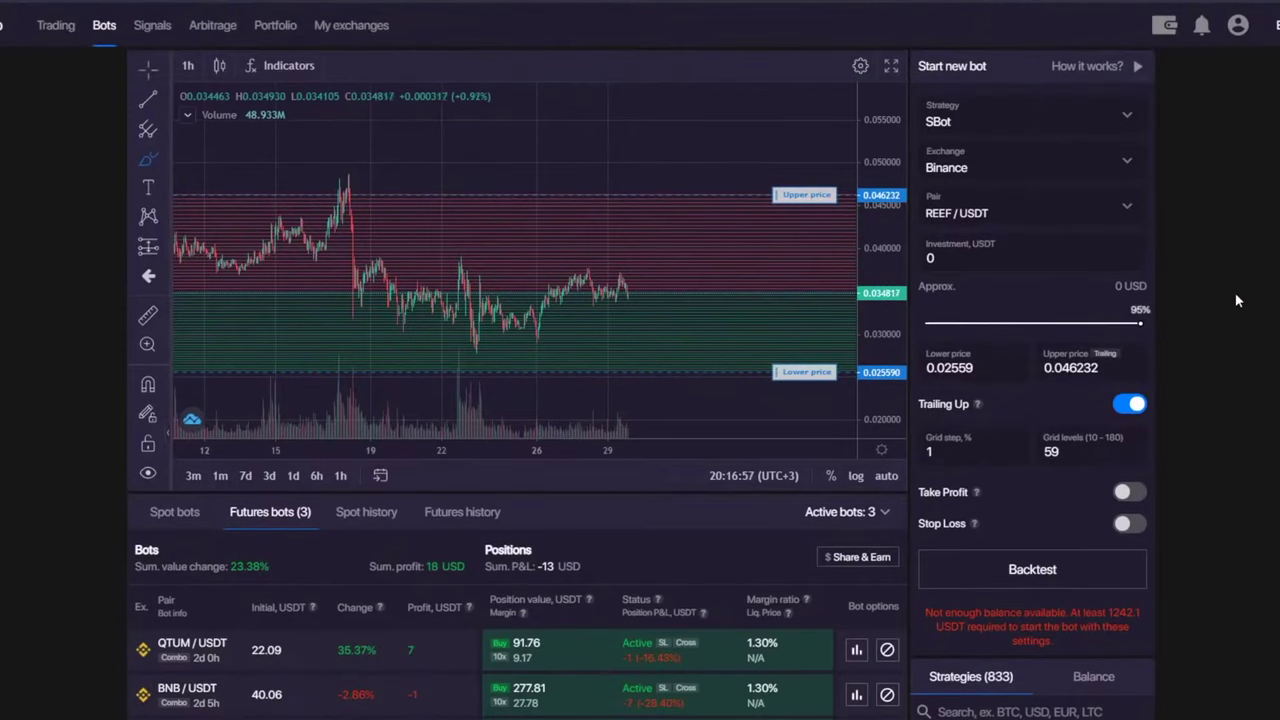
- Look over the SBot, Classic bot and Combo bot options in the new bot's strategy list, keeping SBot
{"action": "left_click", "coordinate": [1027, 120]}
{"action": "left_click", "coordinate": [1027, 120]}
{"action": "left_click", "coordinate": [1041, 122]}
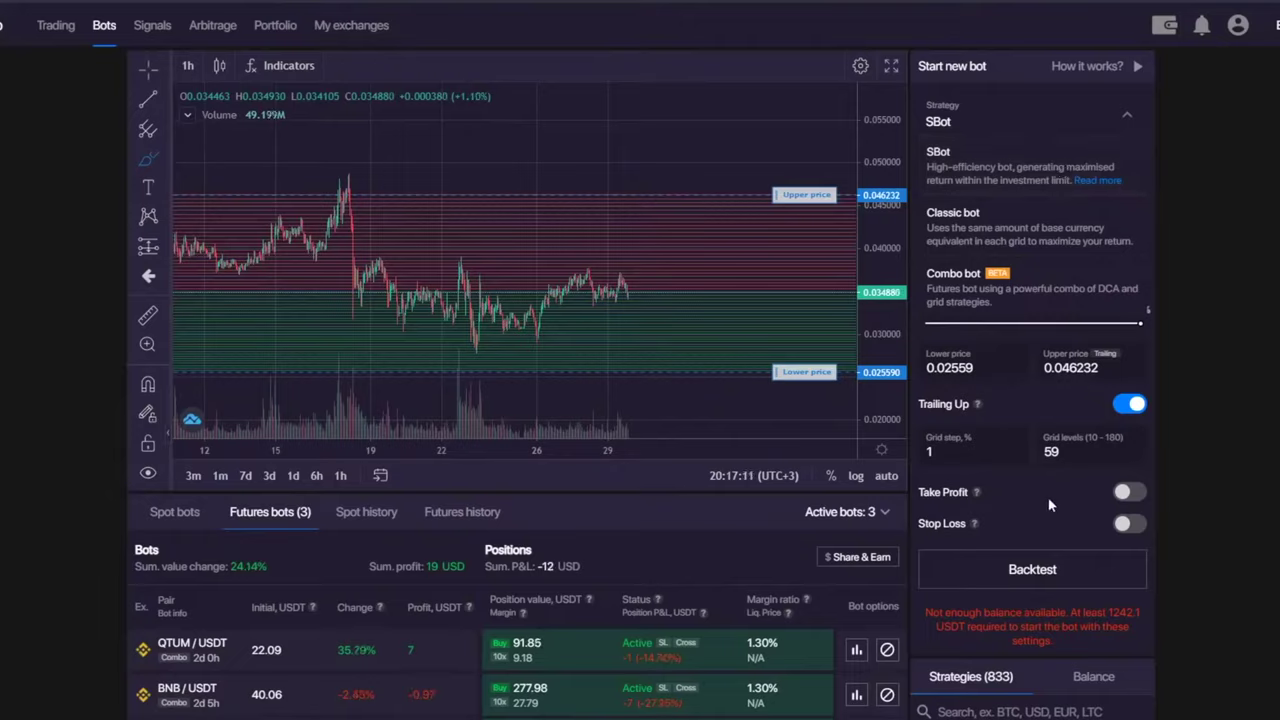
{"action": "left_click", "coordinate": [1063, 170]}
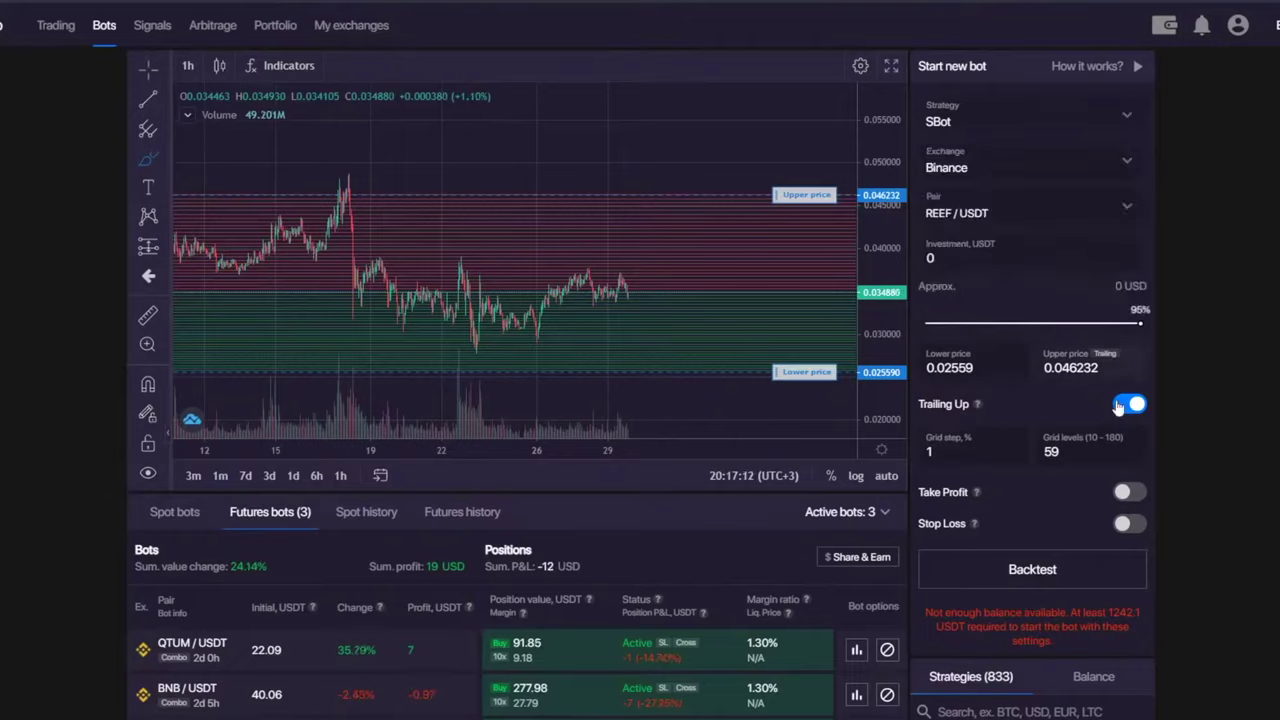
- Turn on Stop Loss for the new REEF/USDT SBot and turn it off again
{"action": "left_click", "coordinate": [1125, 525]}
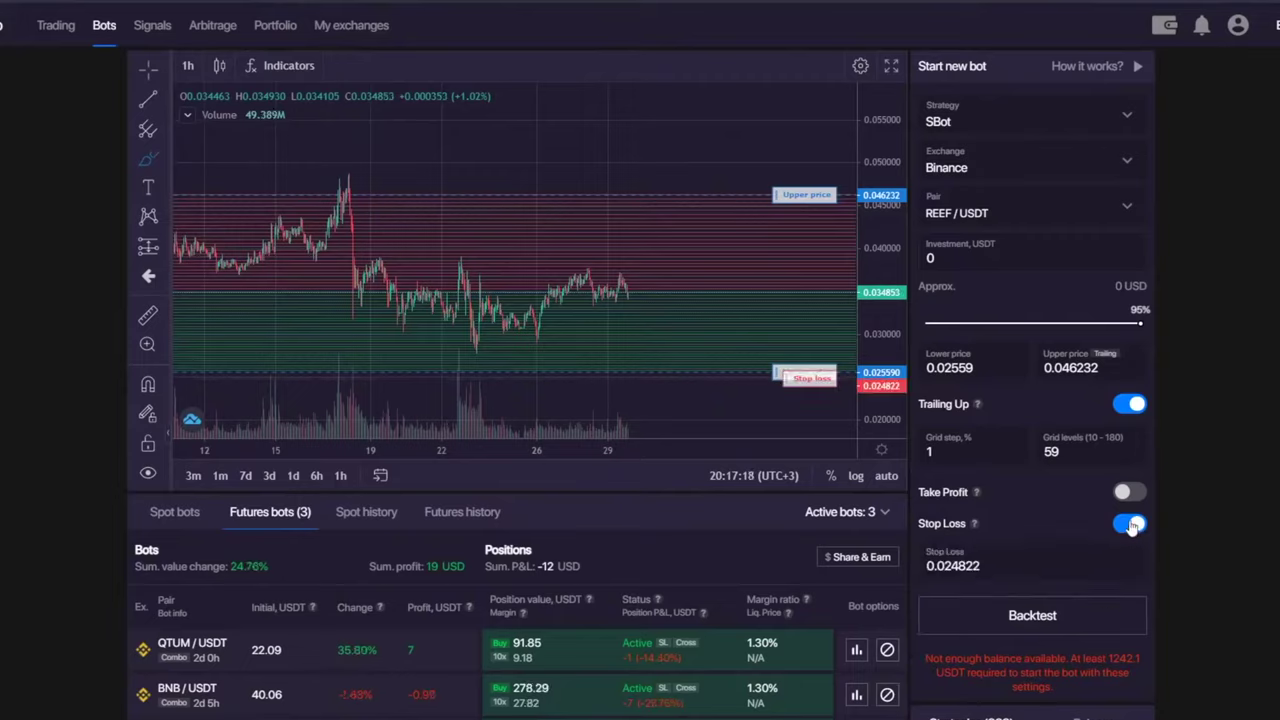
{"action": "left_click", "coordinate": [1130, 524]}
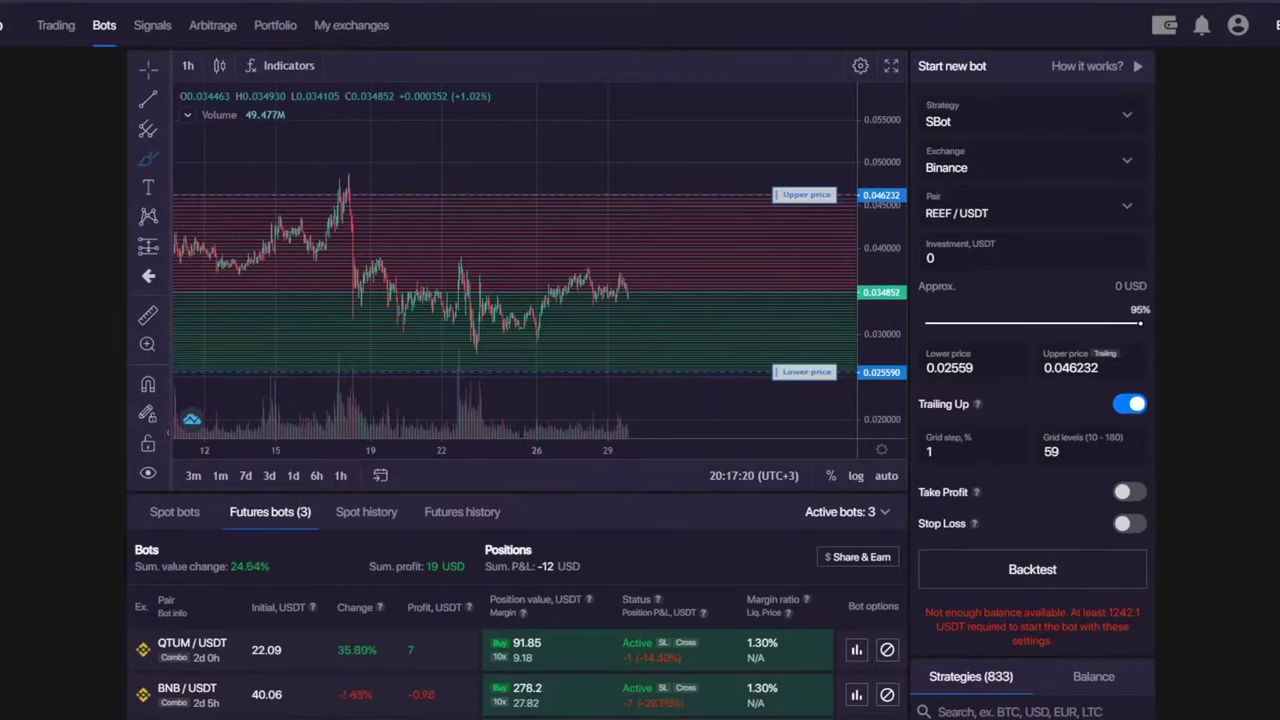